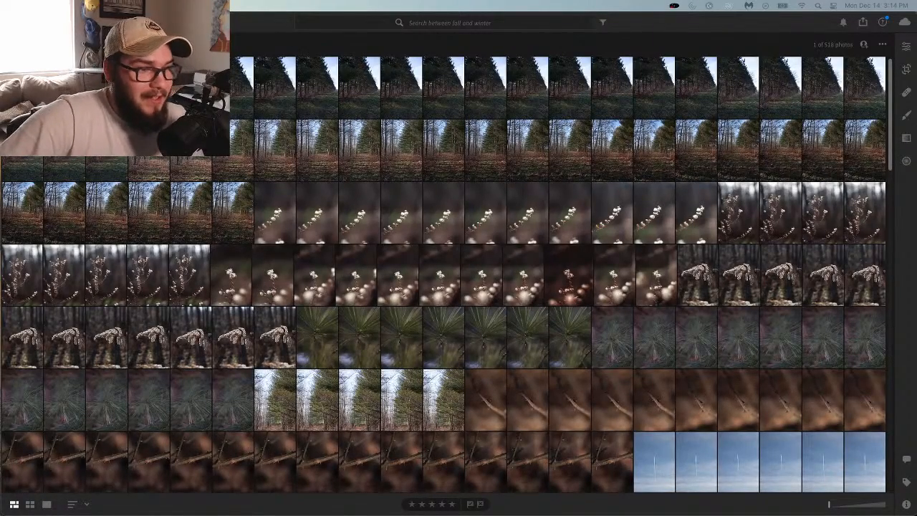
# Browse the photo grid of the fall and winter album, examining the forest, plant, sky and pine cone shots
pyautogui.scroll(-3, 541, 229)
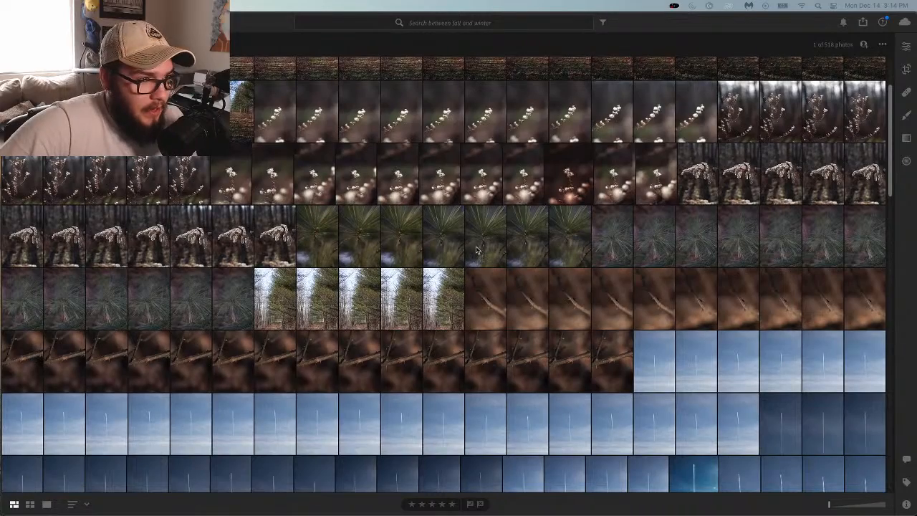
pyautogui.scroll(2, 465, 236)
pyautogui.scroll(-3, 444, 219)
pyautogui.scroll(-4, 444, 219)
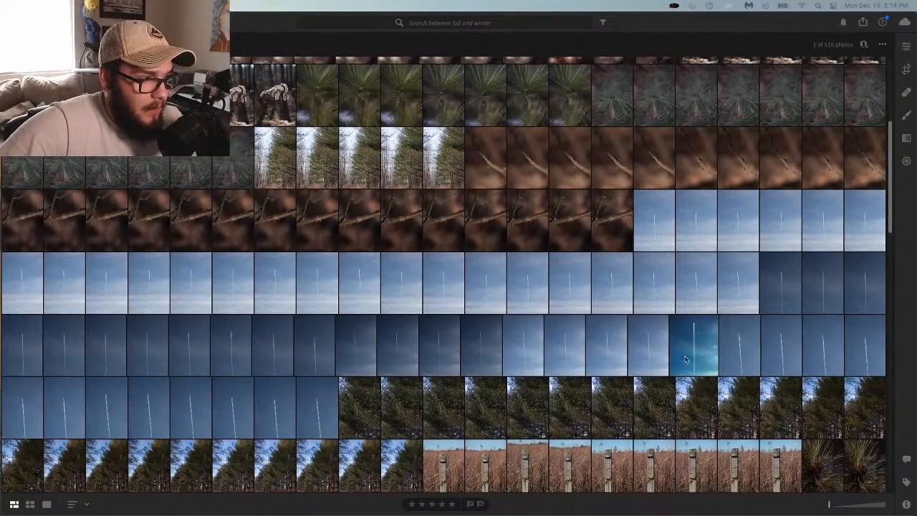
pyautogui.scroll(-8, 694, 337)
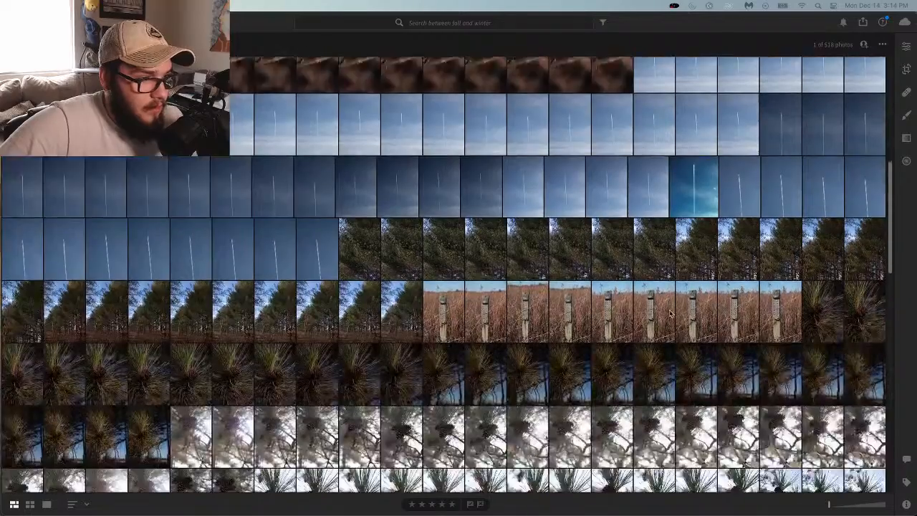
pyautogui.scroll(-6, 659, 315)
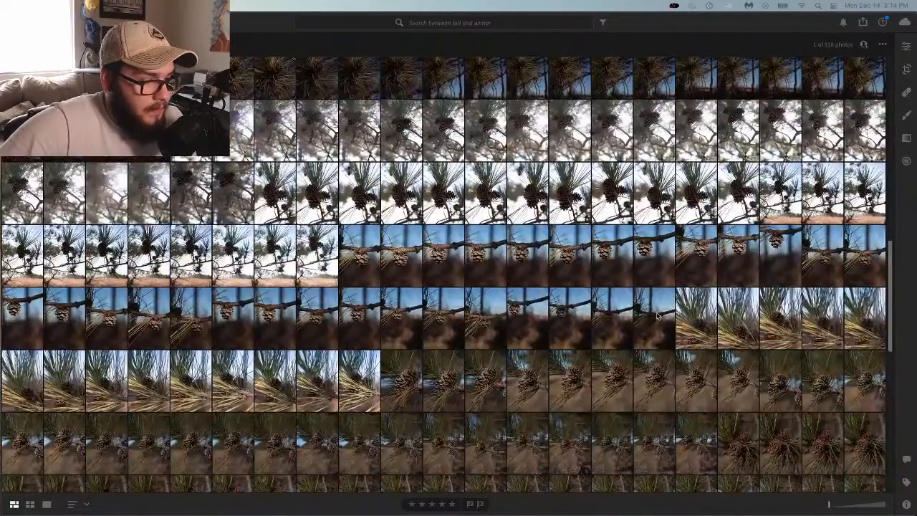
pyautogui.scroll(-5, 658, 315)
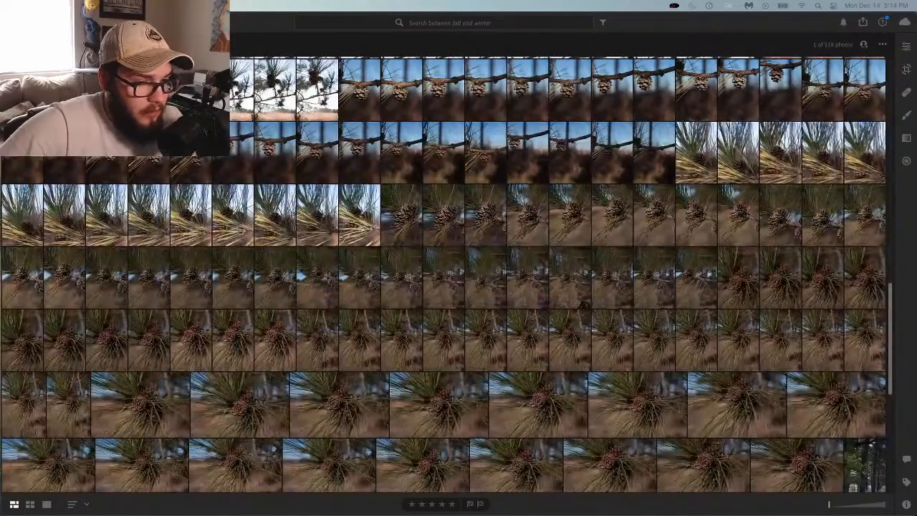
pyautogui.scroll(-4, 382, 70)
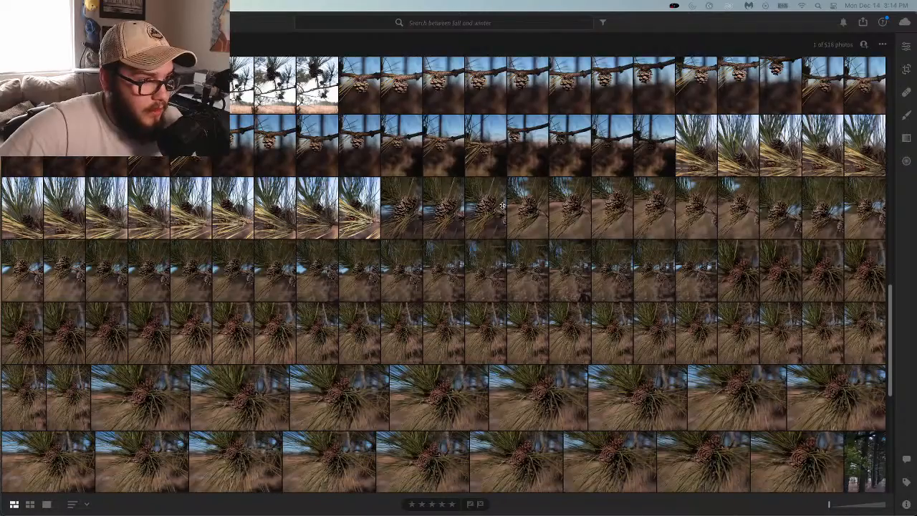
pyautogui.scroll(-6, 483, 301)
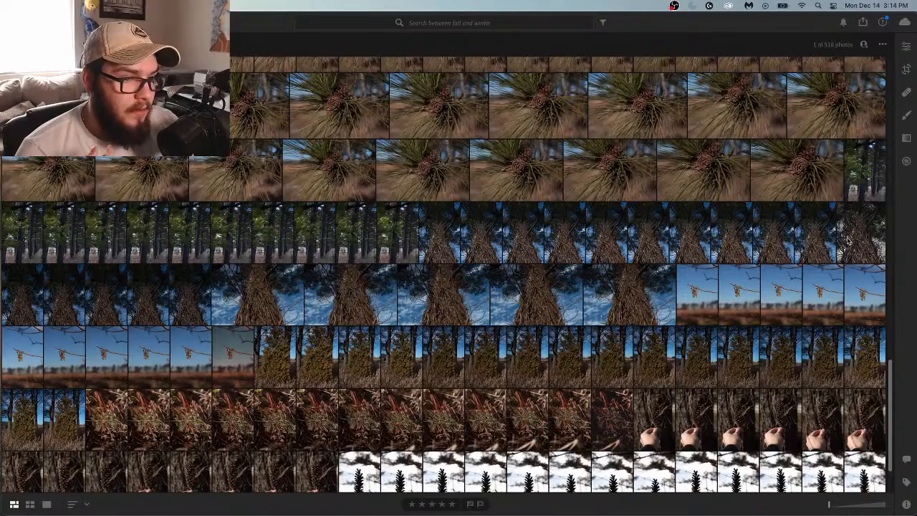
pyautogui.scroll(-2, 500, 346)
pyautogui.scroll(5, 500, 346)
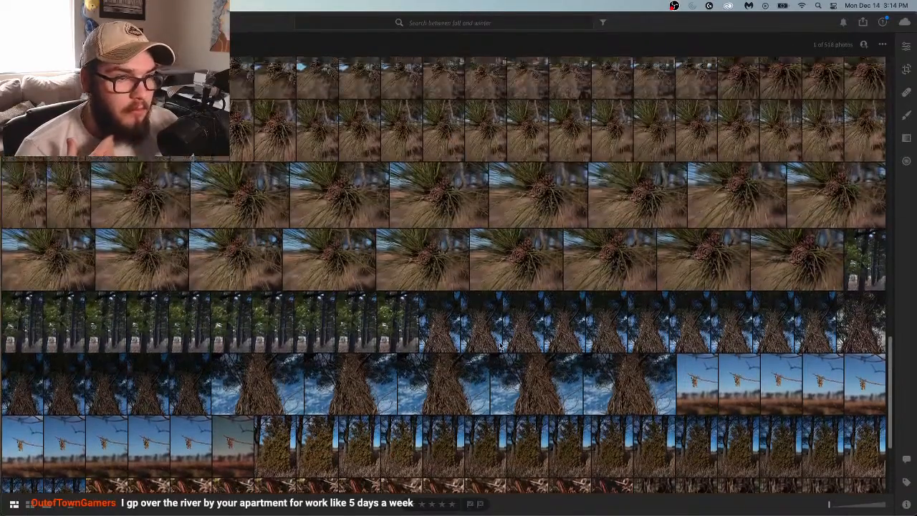
pyautogui.scroll(15, 500, 346)
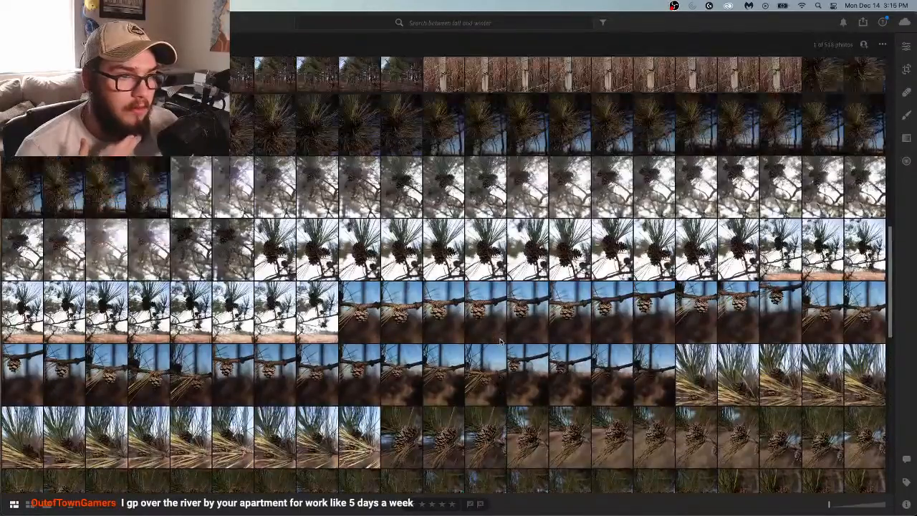
pyautogui.scroll(15, 500, 341)
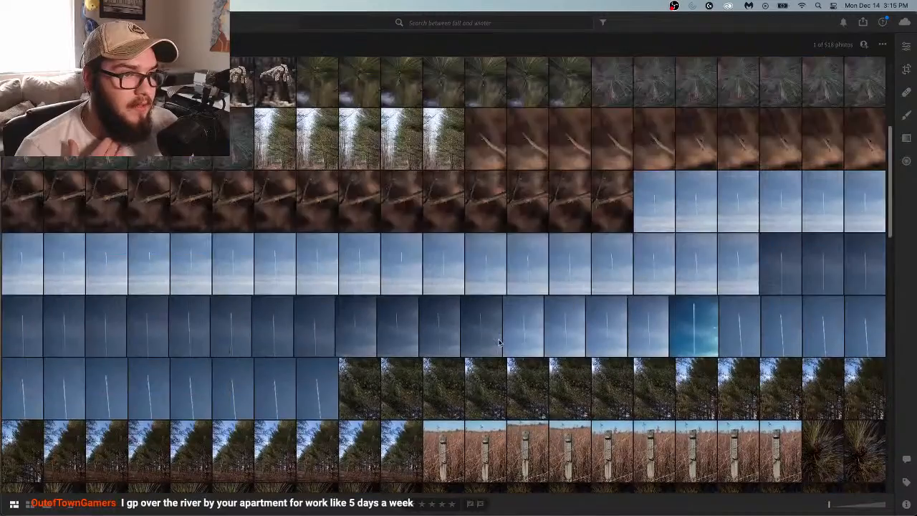
pyautogui.scroll(10, 500, 344)
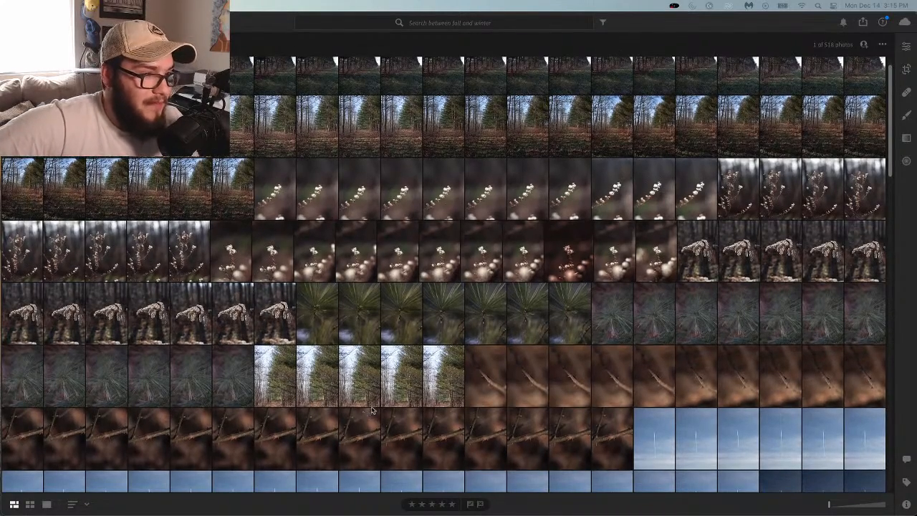
pyautogui.scroll(-3, 366, 406)
pyautogui.scroll(-5, 365, 393)
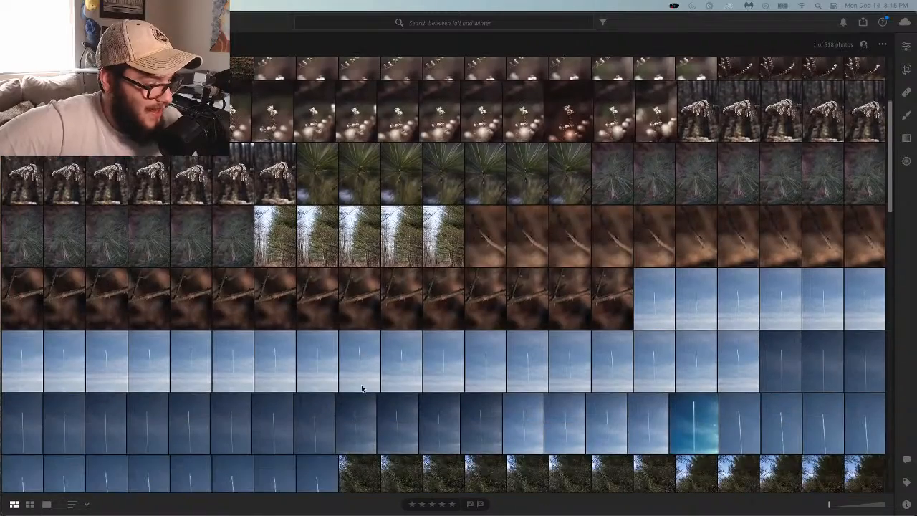
pyautogui.scroll(-3, 360, 389)
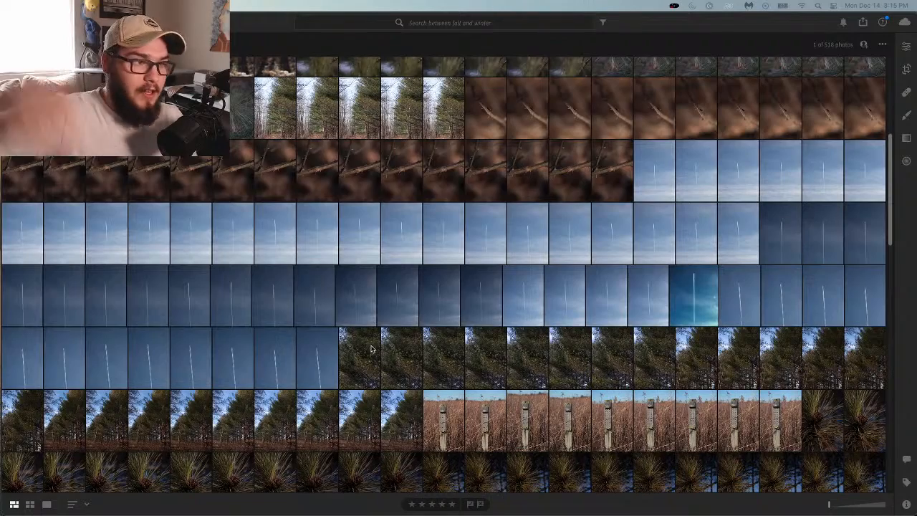
pyautogui.scroll(-1, 472, 323)
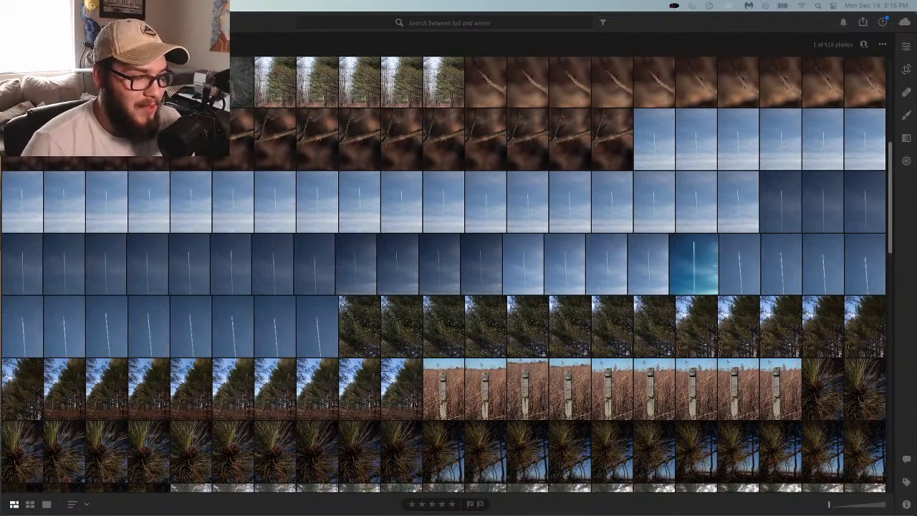
# Switch to Preview, view the images IMG_4043.jpg, IMG_4151.jpg and IMG_4406-2.jpg, and close each one
pyautogui.press('super+Tab')
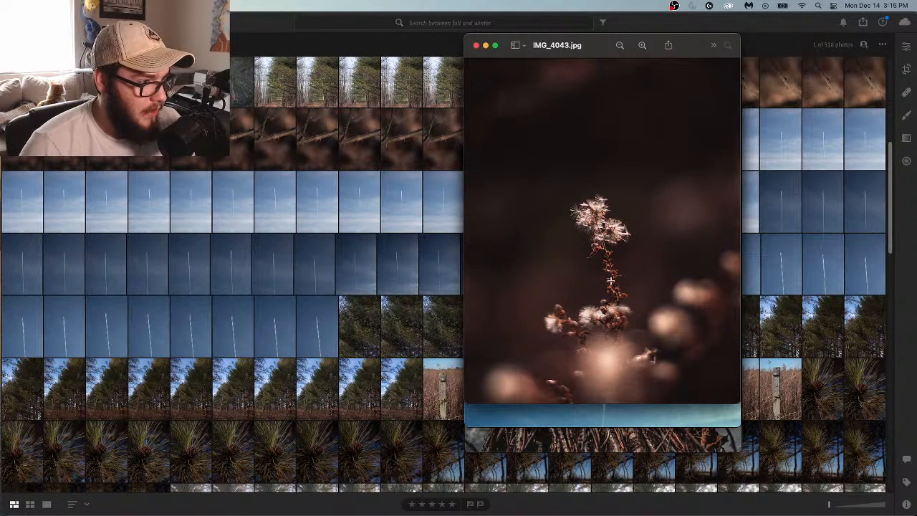
pyautogui.click(475, 46)
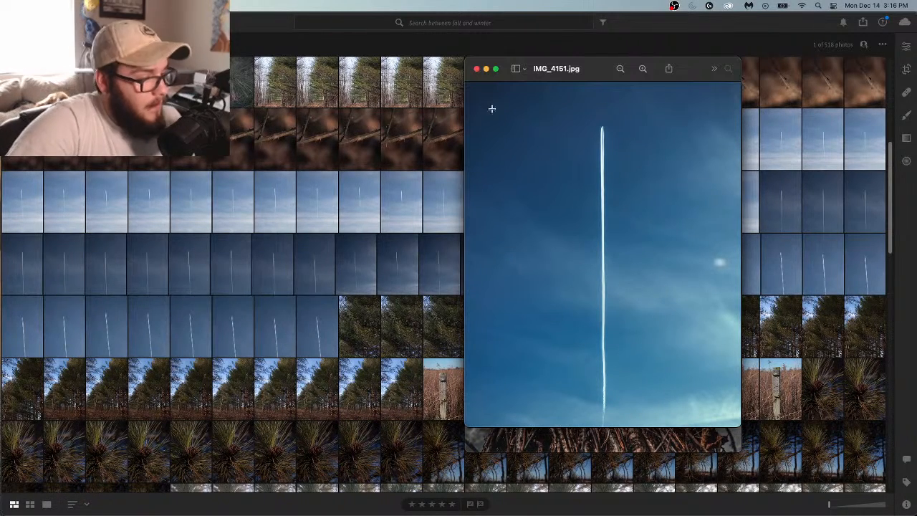
pyautogui.click(476, 70)
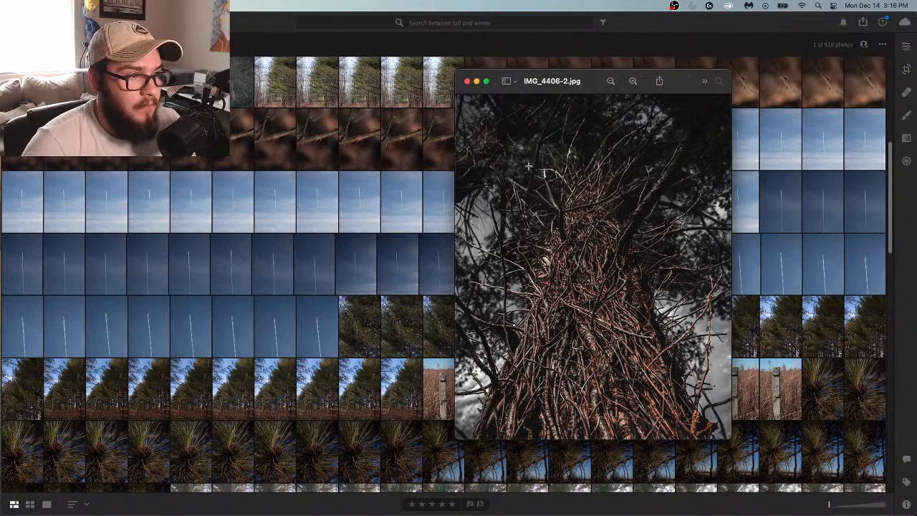
pyautogui.click(467, 82)
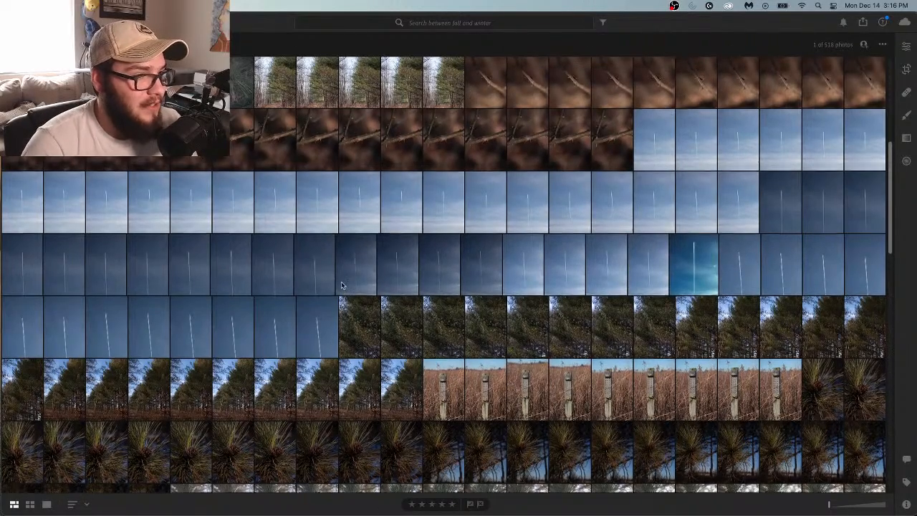
# Inspect the shaded forest path photo from the album's second row at full size, including its edit settings, and return to the grid
pyautogui.scroll(3, 343, 284)
pyautogui.scroll(5, 342, 284)
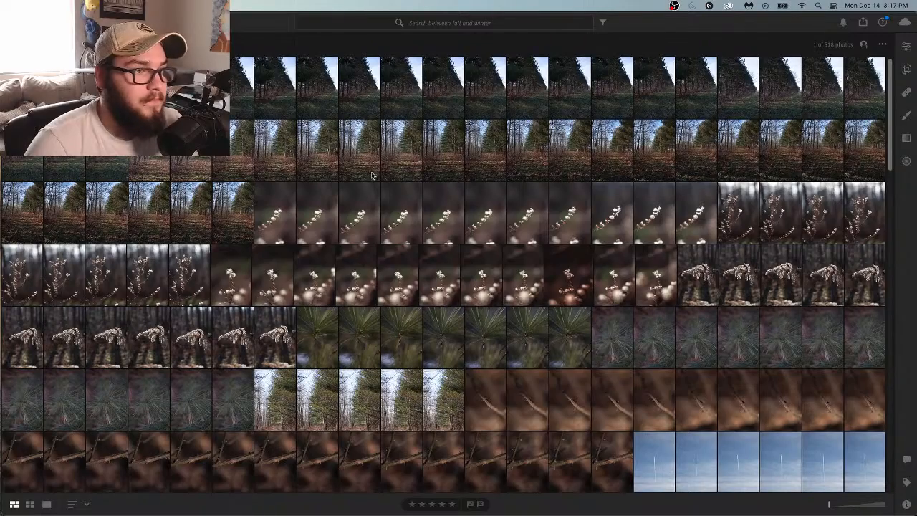
pyautogui.scroll(-3, 372, 175)
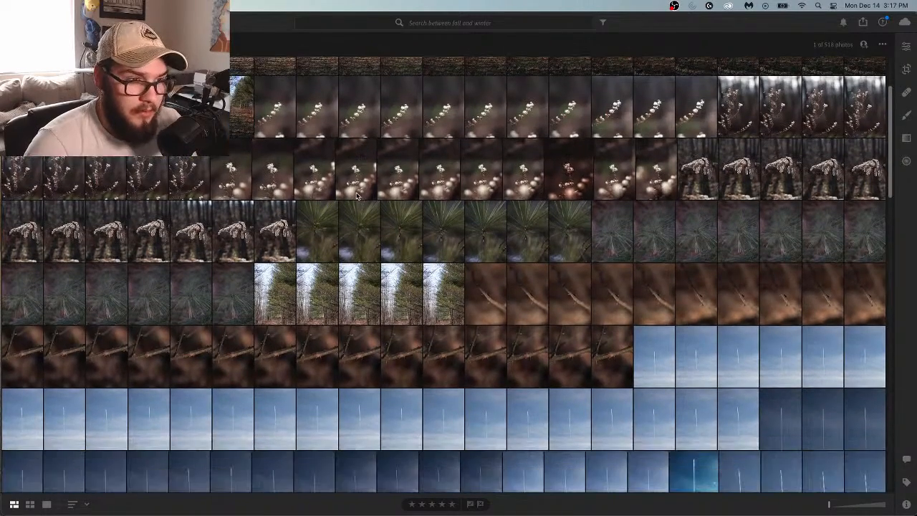
pyautogui.scroll(-2, 357, 195)
pyautogui.scroll(5, 355, 195)
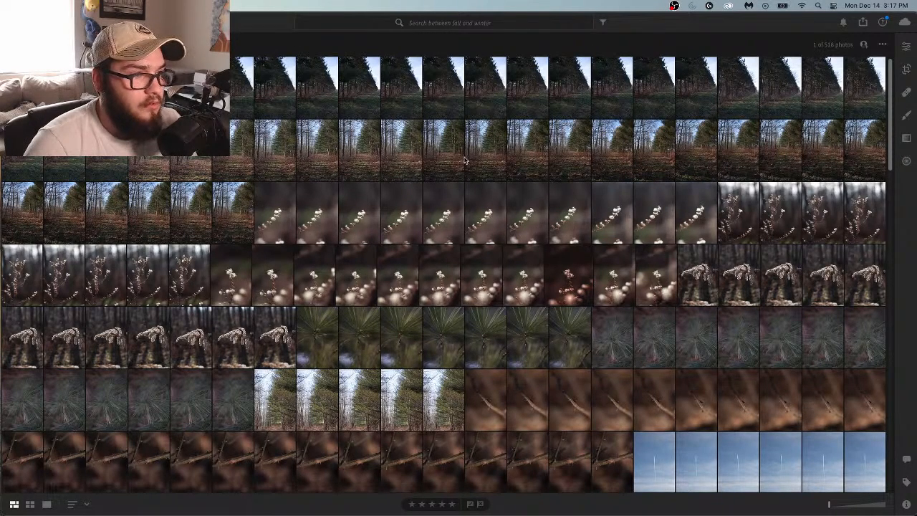
pyautogui.doubleClick(663, 165)
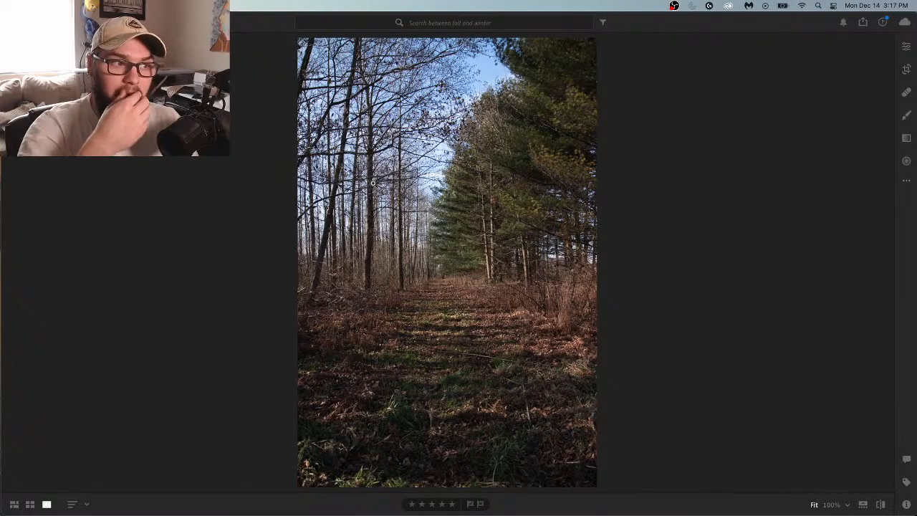
pyautogui.click(905, 47)
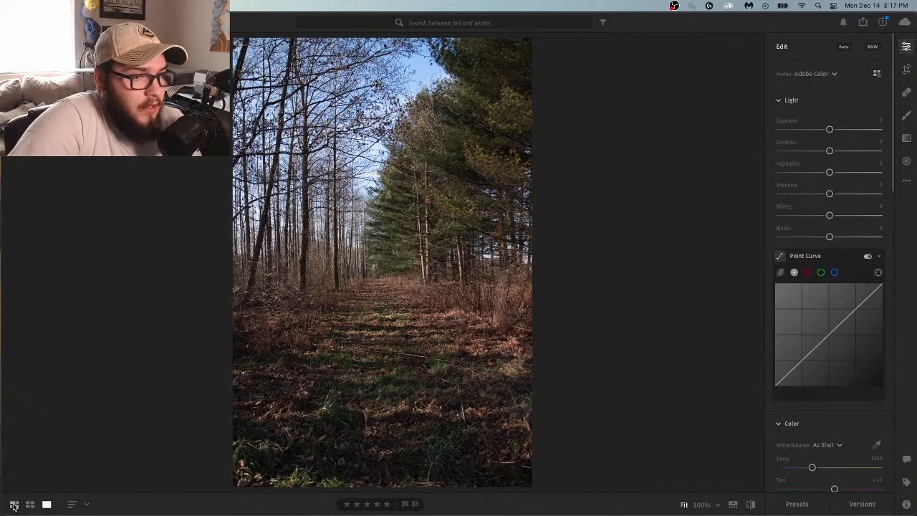
pyautogui.click(13, 504)
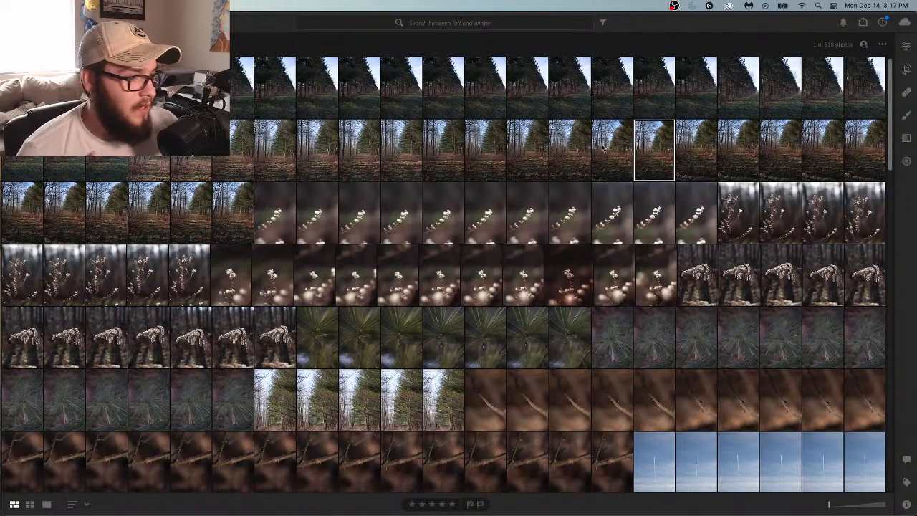
pyautogui.doubleClick(648, 153)
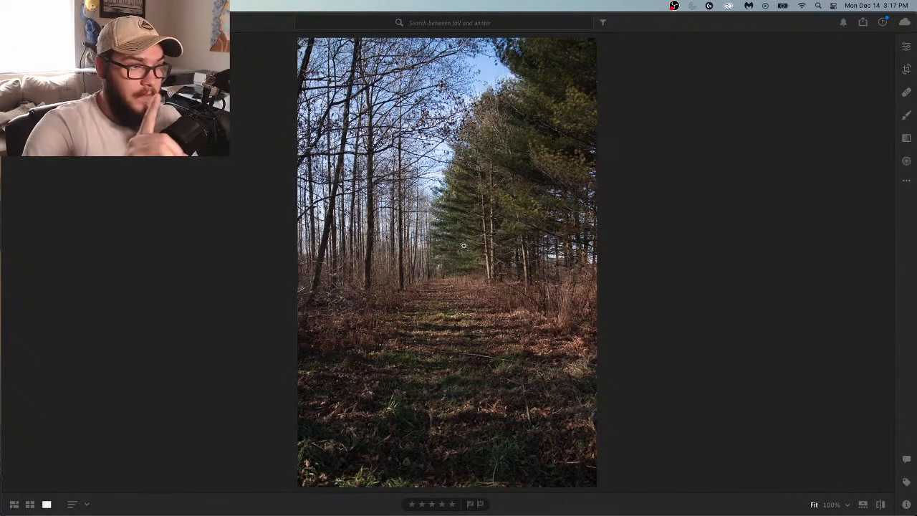
pyautogui.click(14, 504)
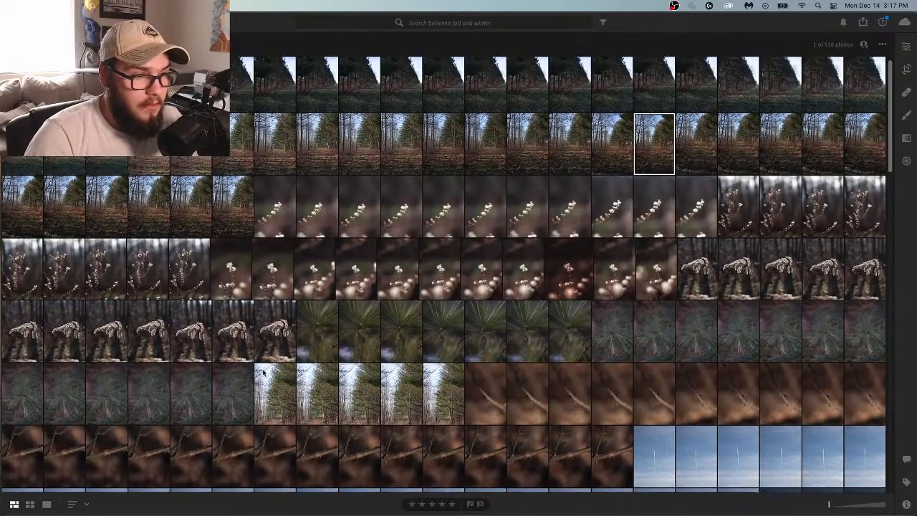
# Open a green pine needle close-up, compare it with its neighbouring shots, and return to the photo grid
pyautogui.scroll(-2, 254, 308)
pyautogui.scroll(-1, 271, 310)
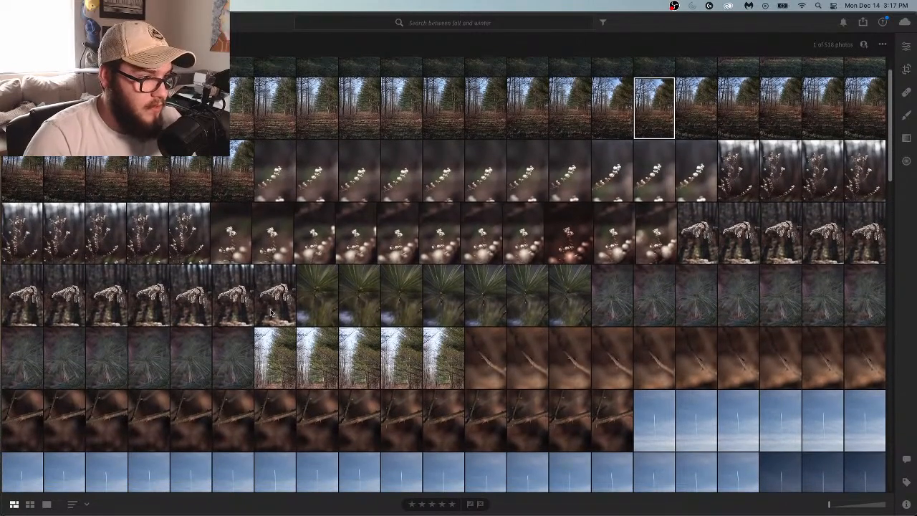
pyautogui.doubleClick(443, 310)
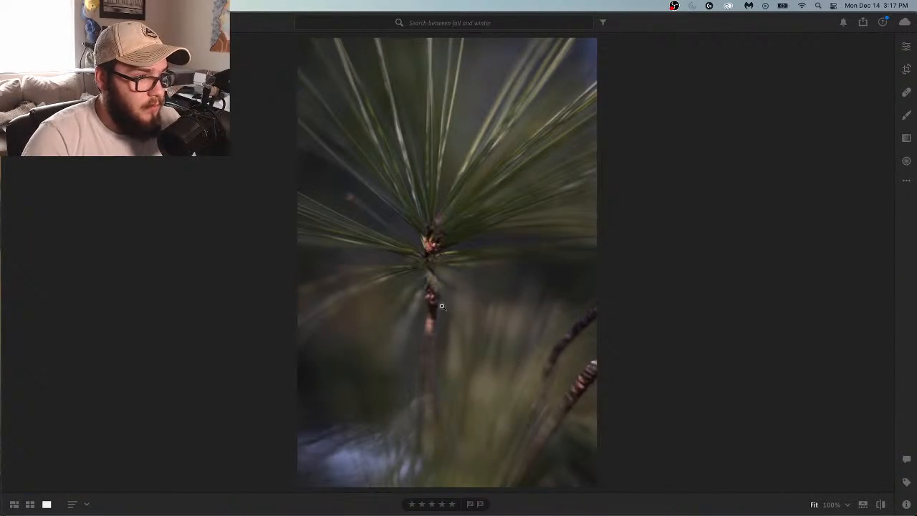
pyautogui.press('Right')
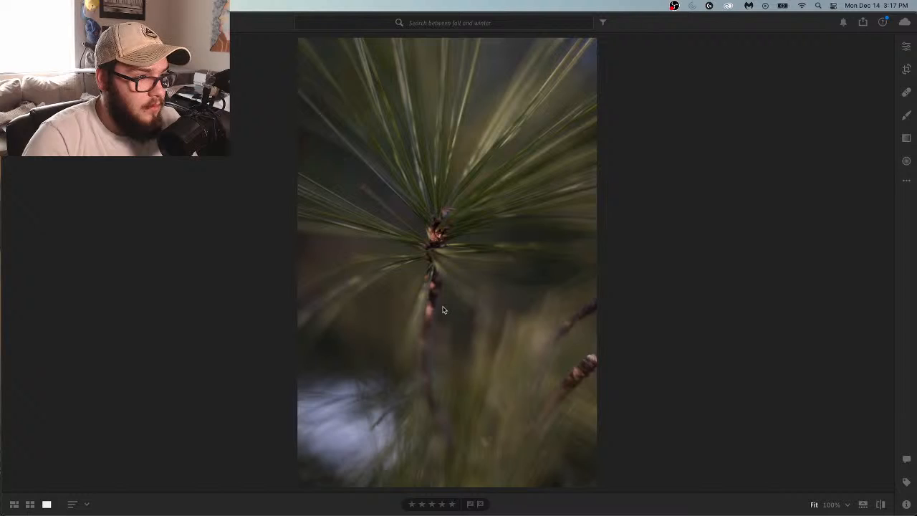
pyautogui.press('Right')
pyautogui.press('Right')
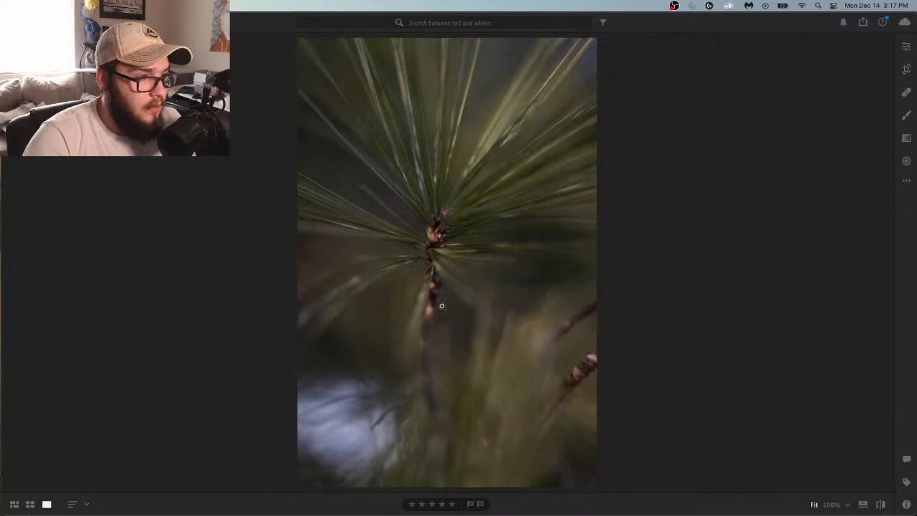
pyautogui.click(14, 505)
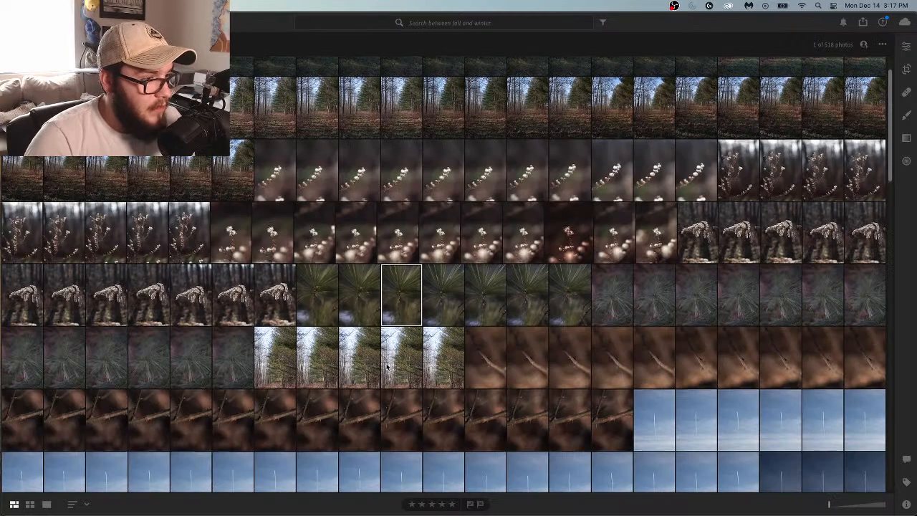
# Open a photo of the wooden post in the dry grass field and compare it with the adjacent shot
pyautogui.scroll(-3, 384, 363)
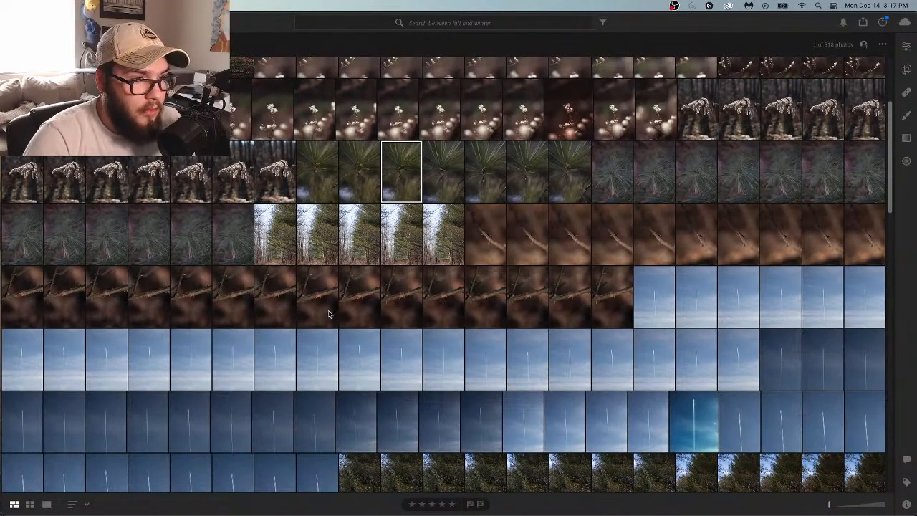
pyautogui.scroll(-2, 331, 315)
pyautogui.scroll(-4, 381, 318)
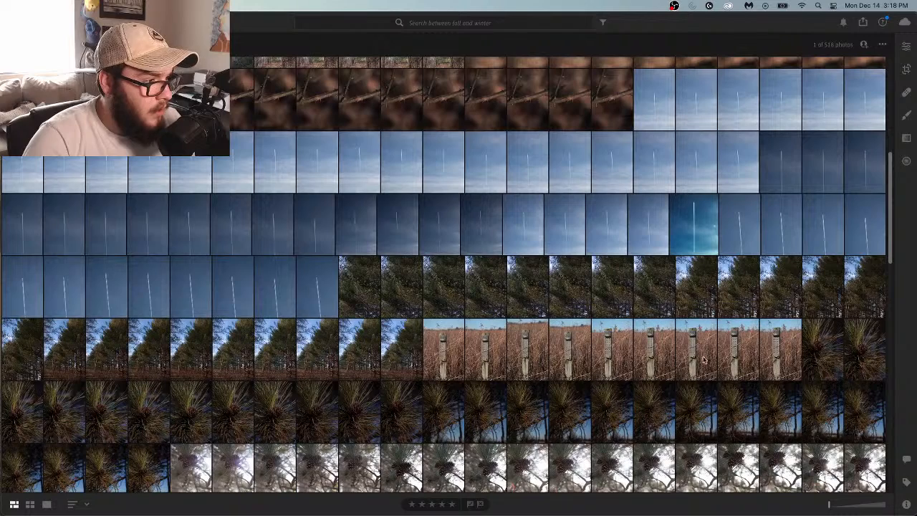
pyautogui.doubleClick(782, 359)
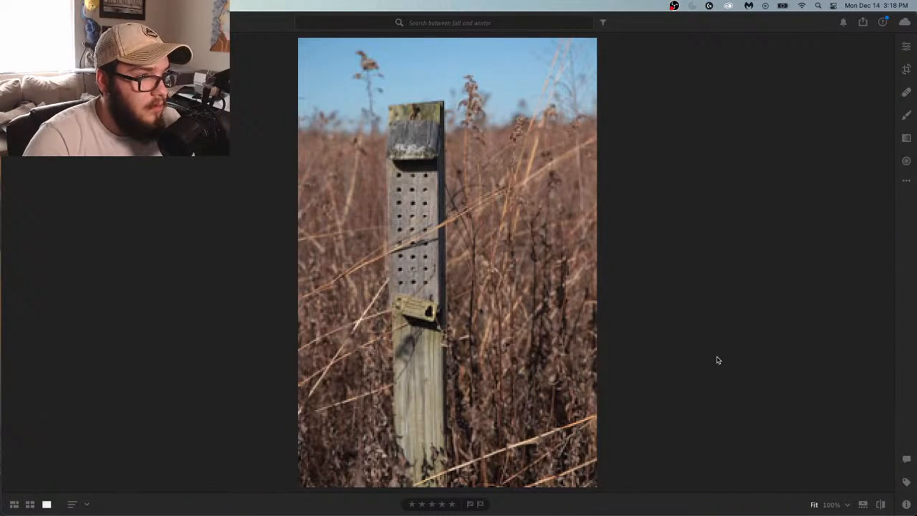
pyautogui.press('Right')
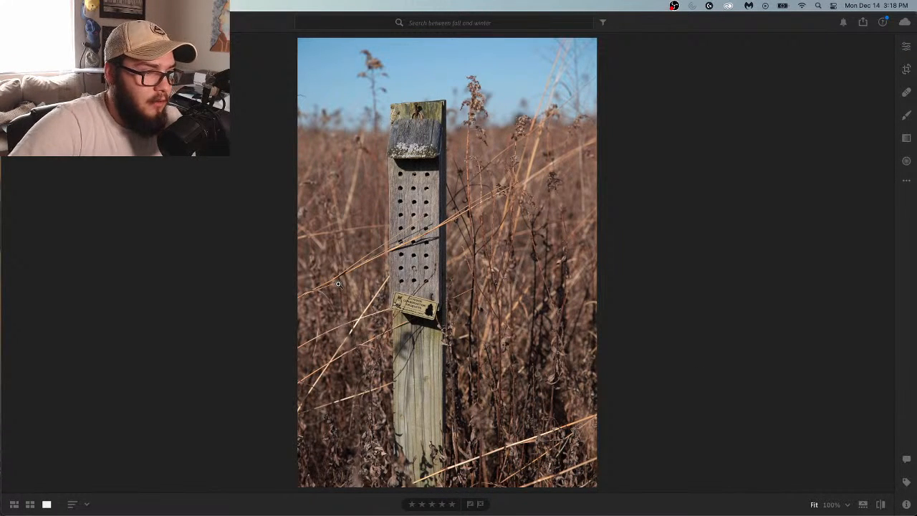
# Inspect the plaque on the wooden post at 100% zoom, fit the photo back in view, and return to the photo grid
pyautogui.click(414, 311)
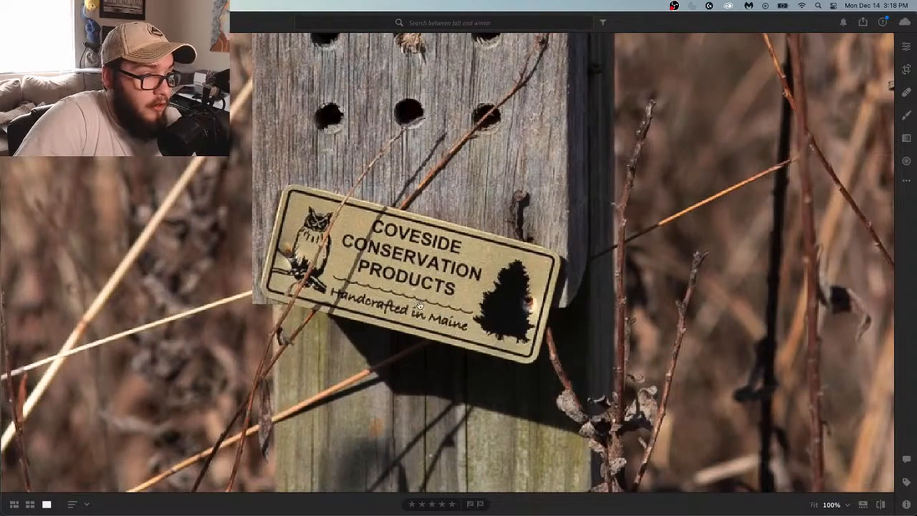
pyautogui.click(408, 292)
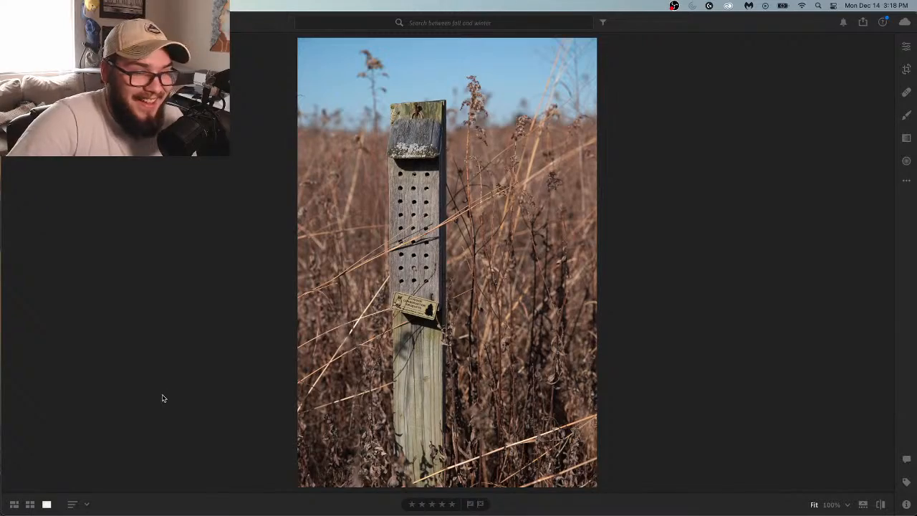
pyautogui.click(14, 505)
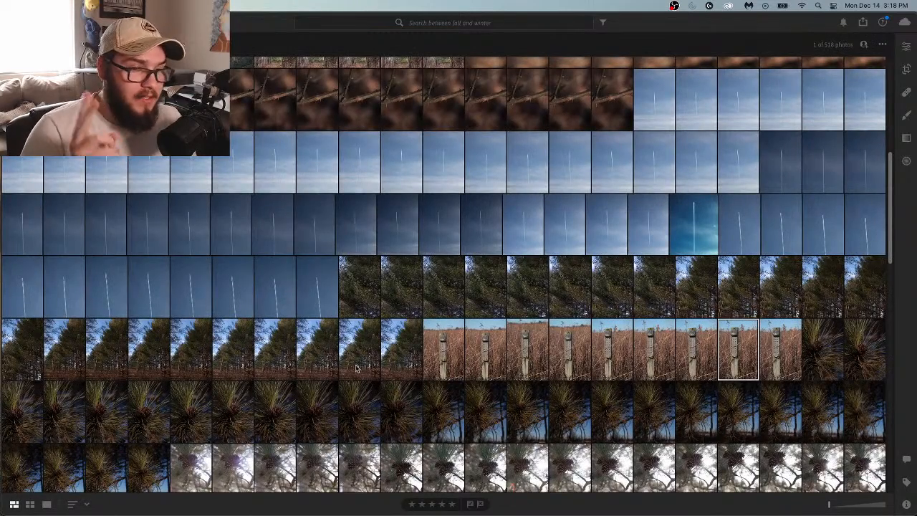
# Find the reddish pine cone cluster series further down the album, view one close-up at full size, and return to the grid
pyautogui.scroll(-2, 352, 367)
pyautogui.scroll(-5, 352, 367)
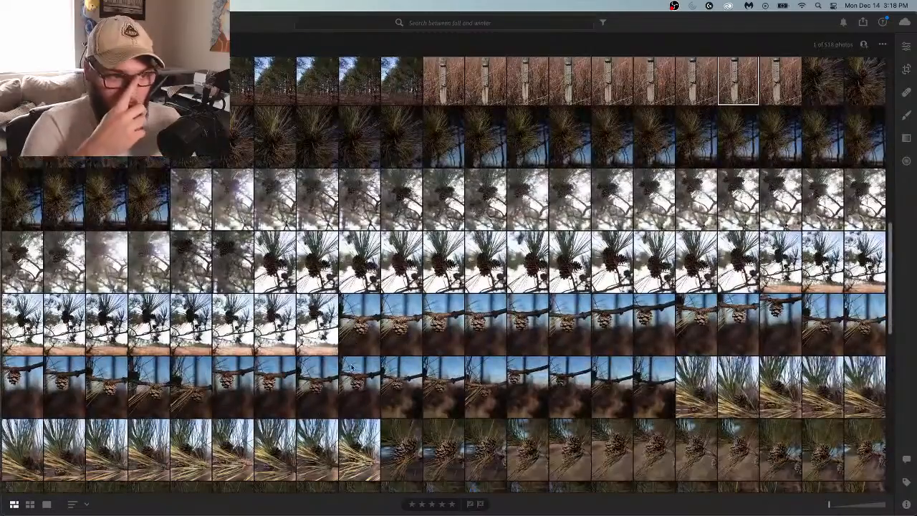
pyautogui.scroll(-3, 353, 364)
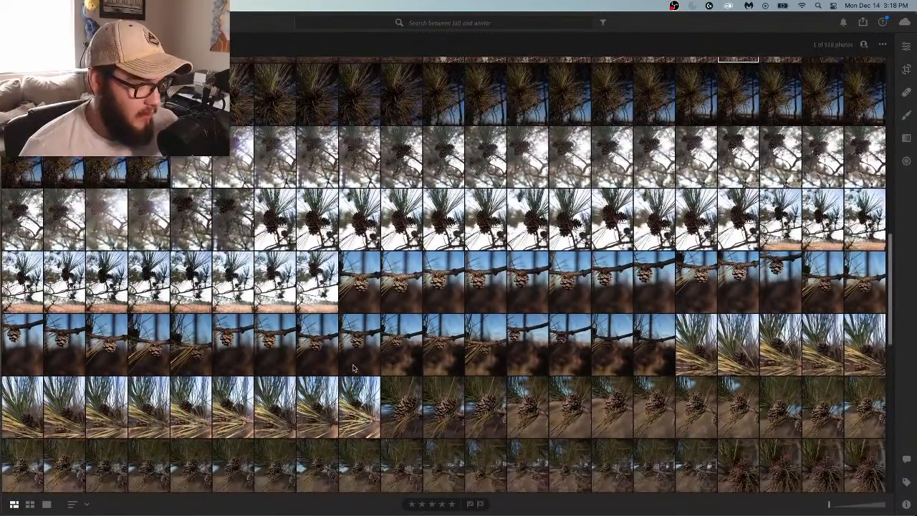
pyautogui.scroll(-2, 353, 368)
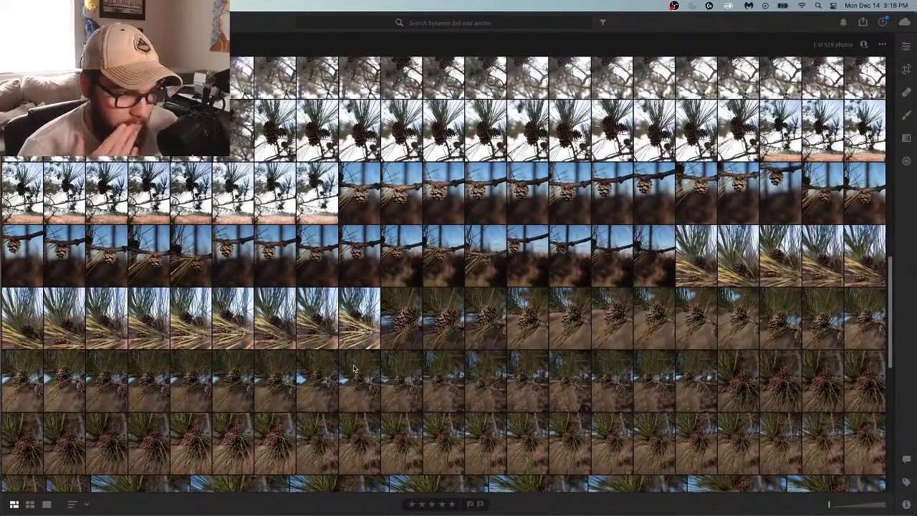
pyautogui.scroll(-2, 354, 367)
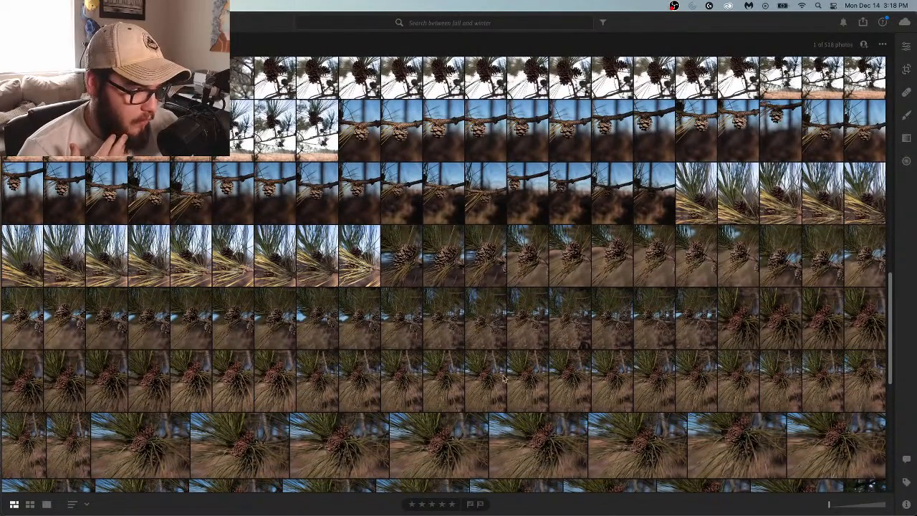
pyautogui.doubleClick(807, 339)
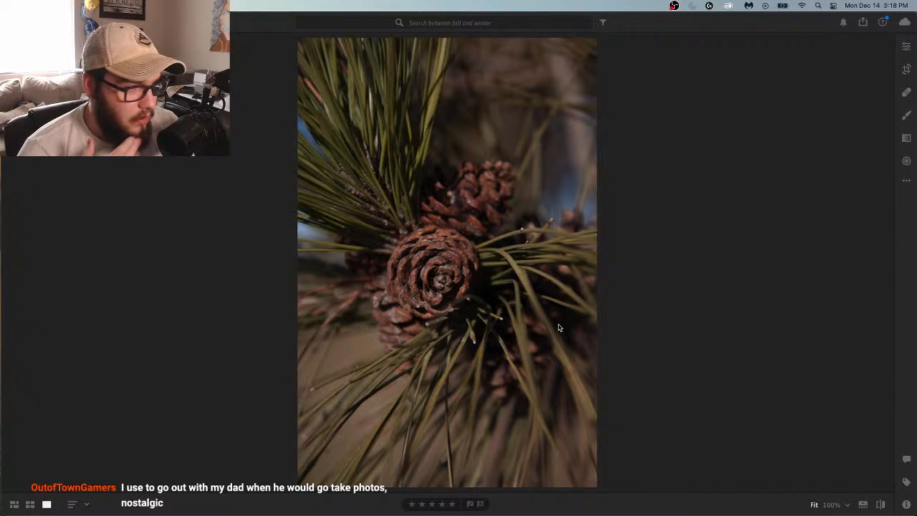
pyautogui.click(13, 504)
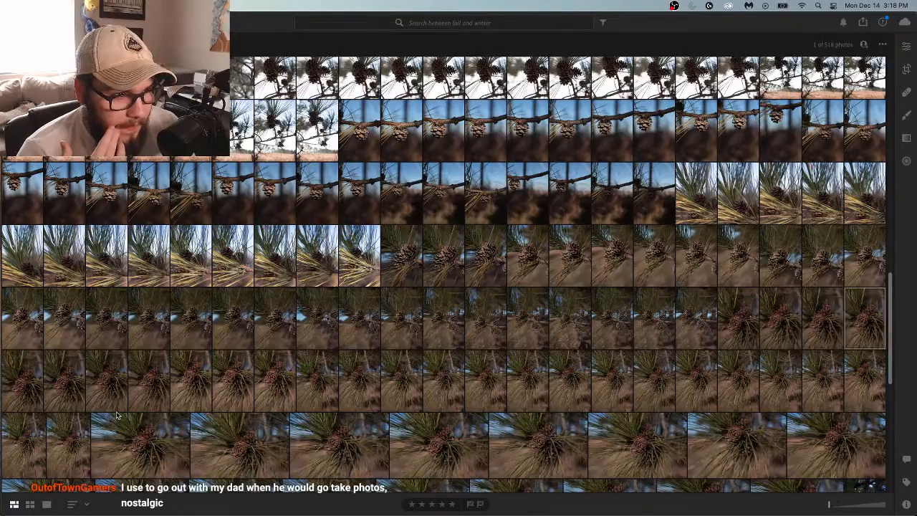
# Browse the remaining photos toward the end of the album and go back up to the small white flower shots
pyautogui.scroll(-2, 212, 410)
pyautogui.scroll(-5, 212, 404)
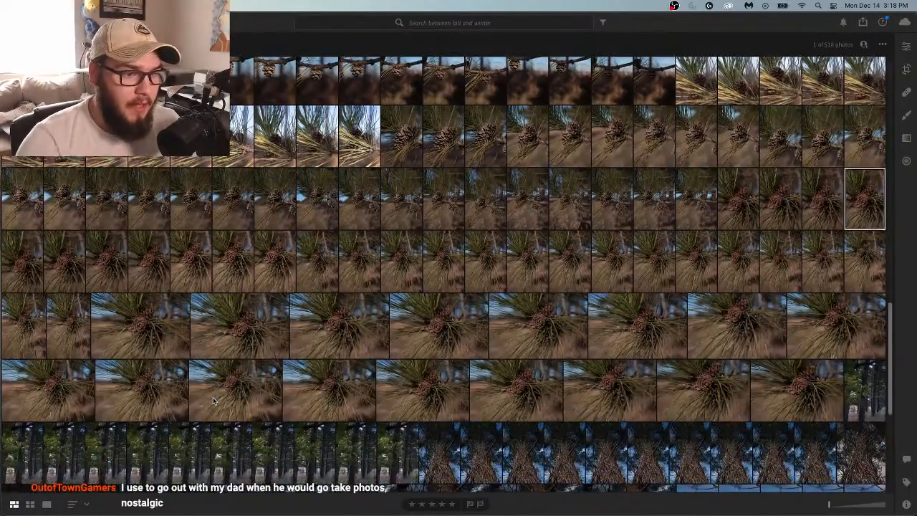
pyautogui.scroll(-3, 212, 402)
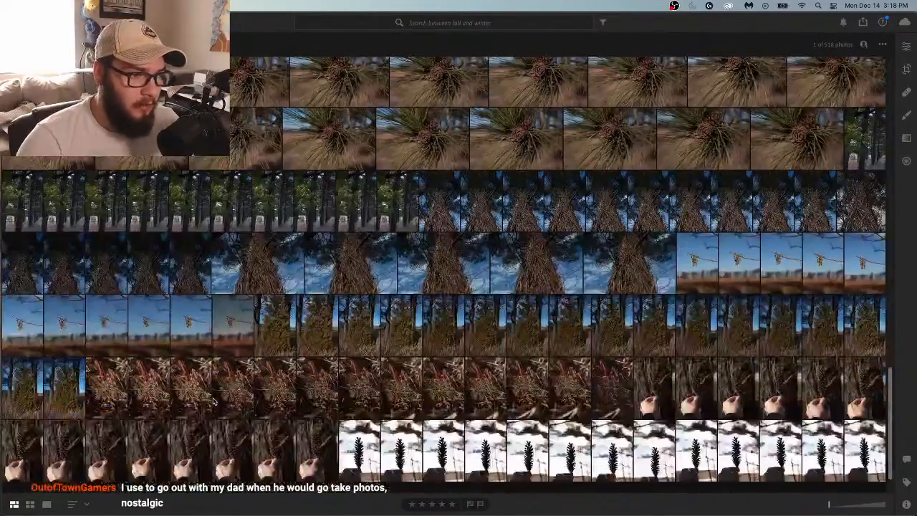
pyautogui.scroll(8, 212, 403)
pyautogui.scroll(10, 212, 403)
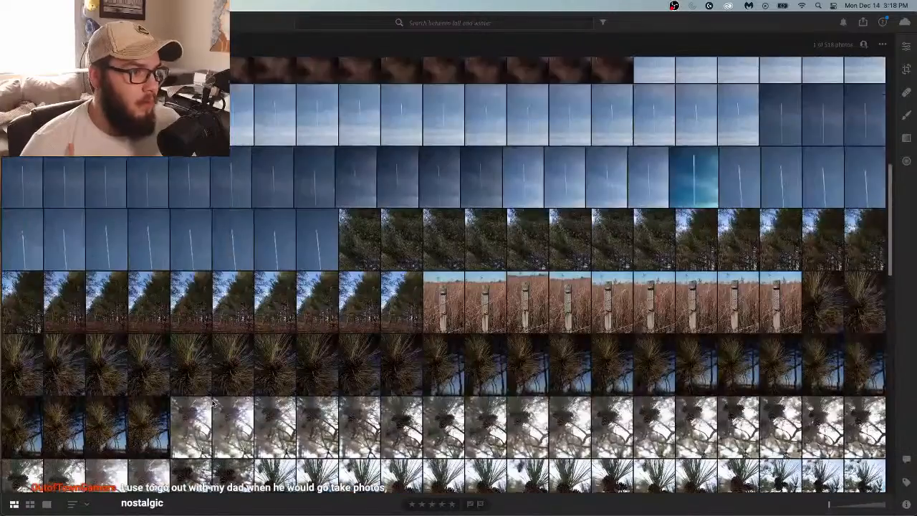
pyautogui.scroll(3, 346, 344)
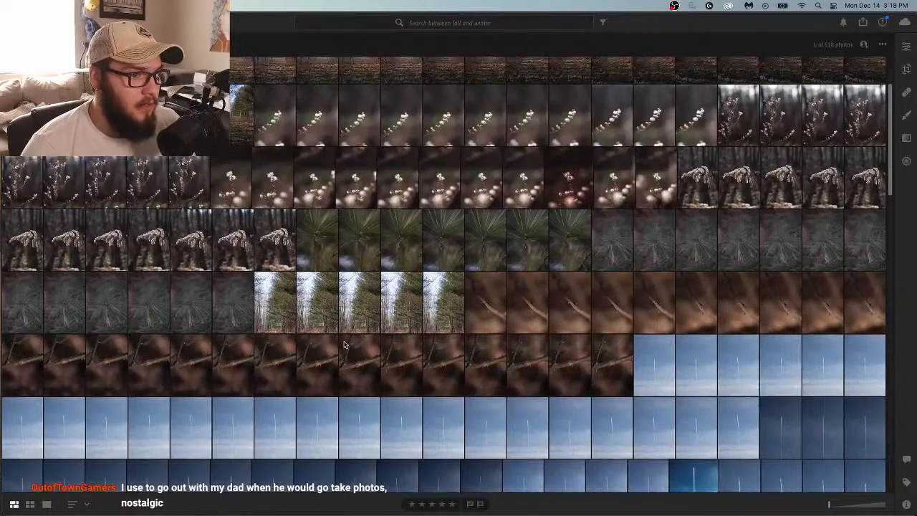
# Look over the album's sky, pine forest, wooden post and pine cone series for photos worth editing
pyautogui.scroll(-1, 413, 410)
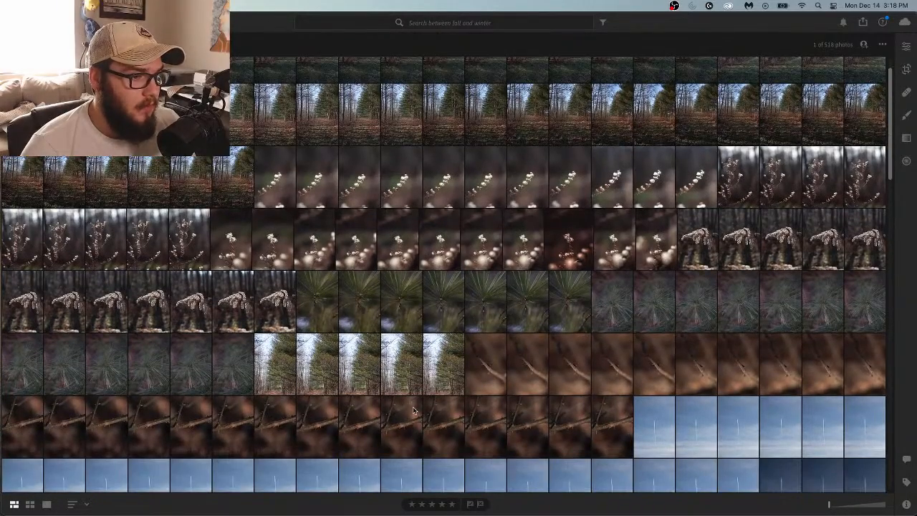
pyautogui.scroll(-8, 437, 409)
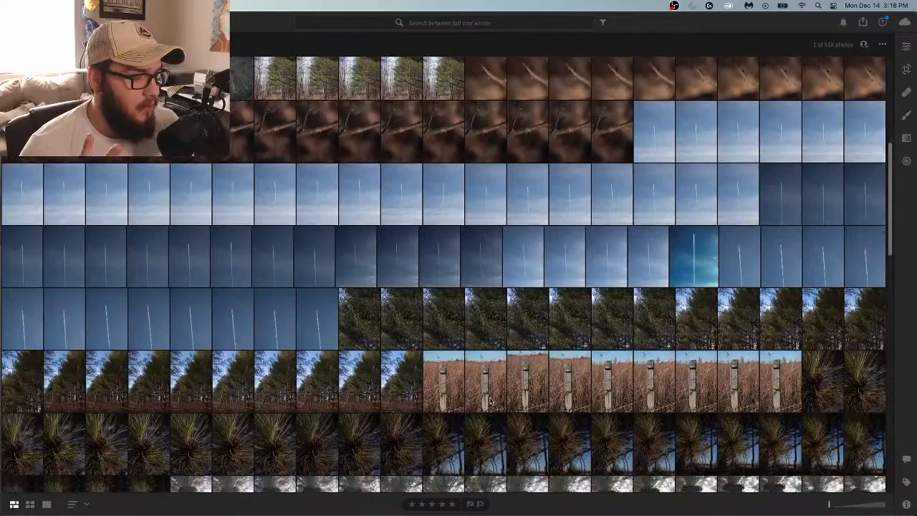
pyautogui.scroll(-1, 523, 391)
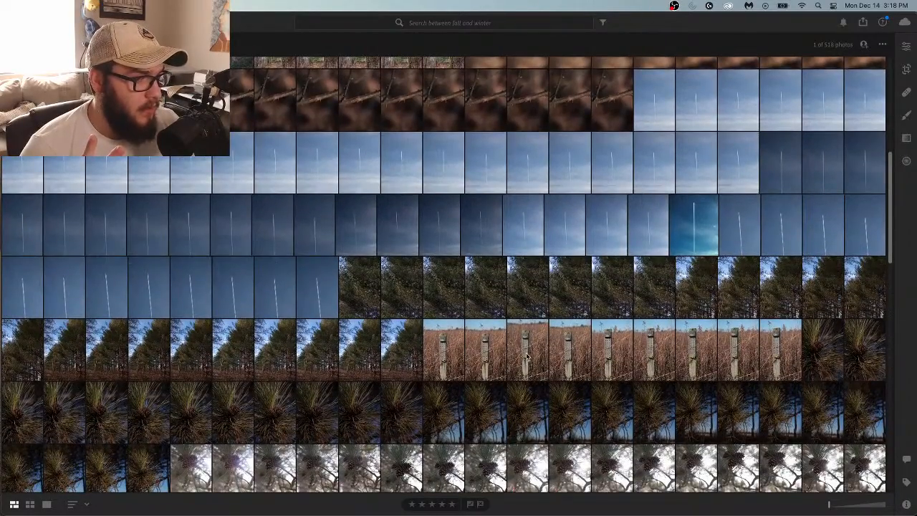
pyautogui.scroll(-7, 523, 361)
pyautogui.scroll(-4, 510, 369)
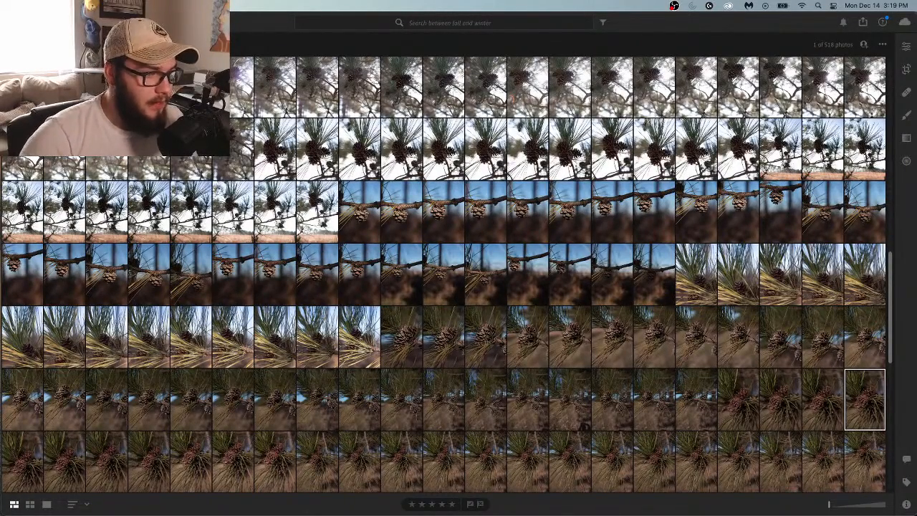
pyautogui.scroll(6, 458, 271)
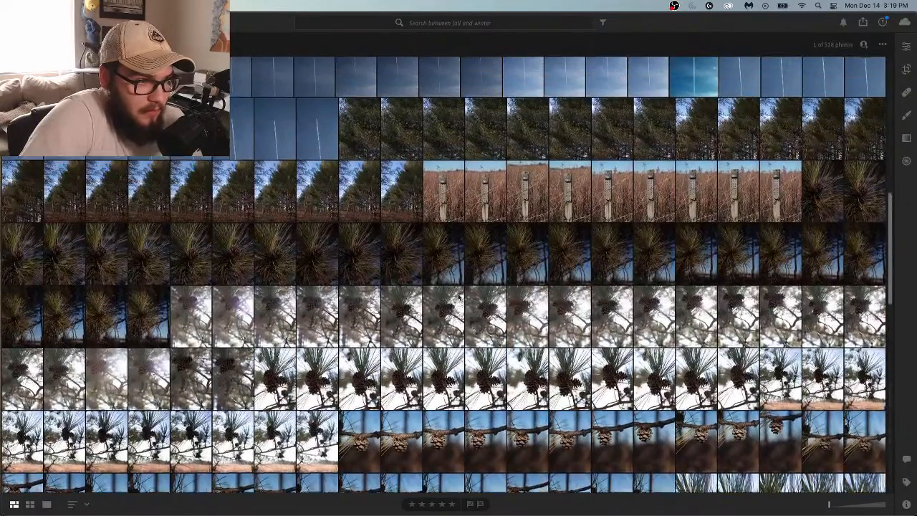
pyautogui.scroll(6, 459, 292)
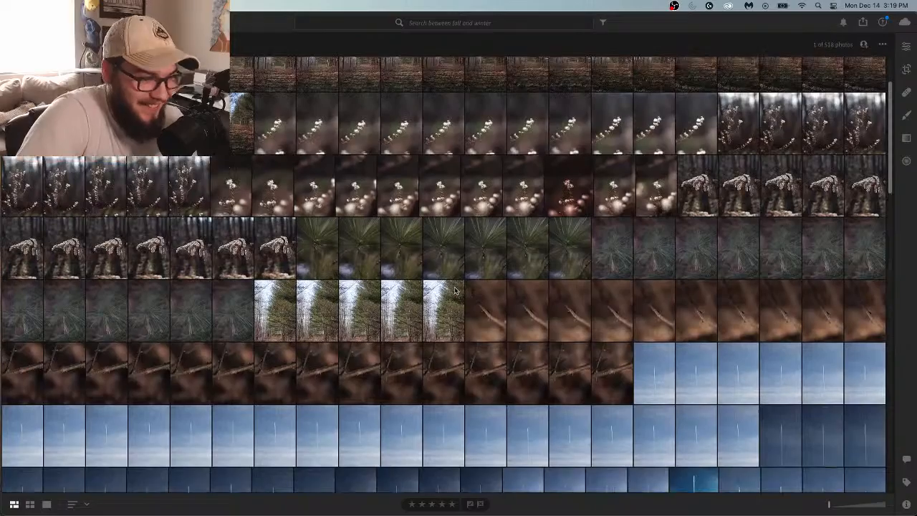
pyautogui.scroll(-10, 454, 290)
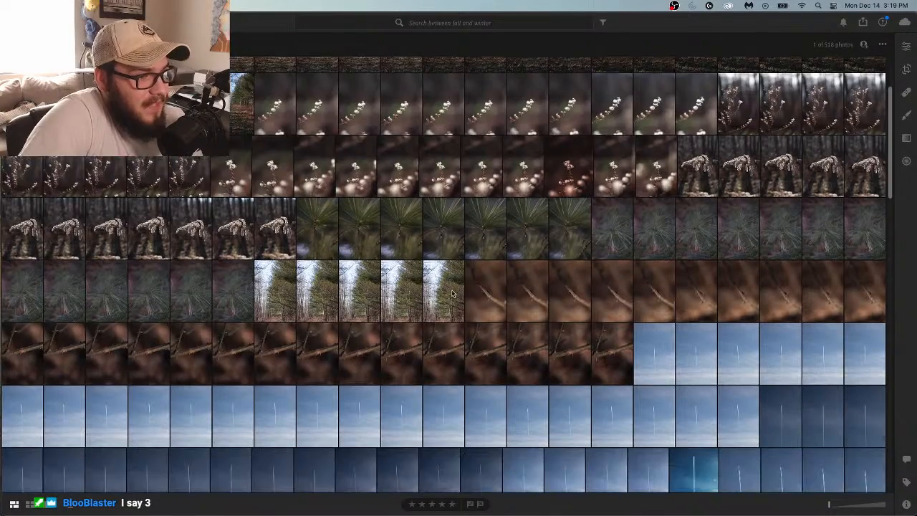
pyautogui.scroll(-2, 424, 295)
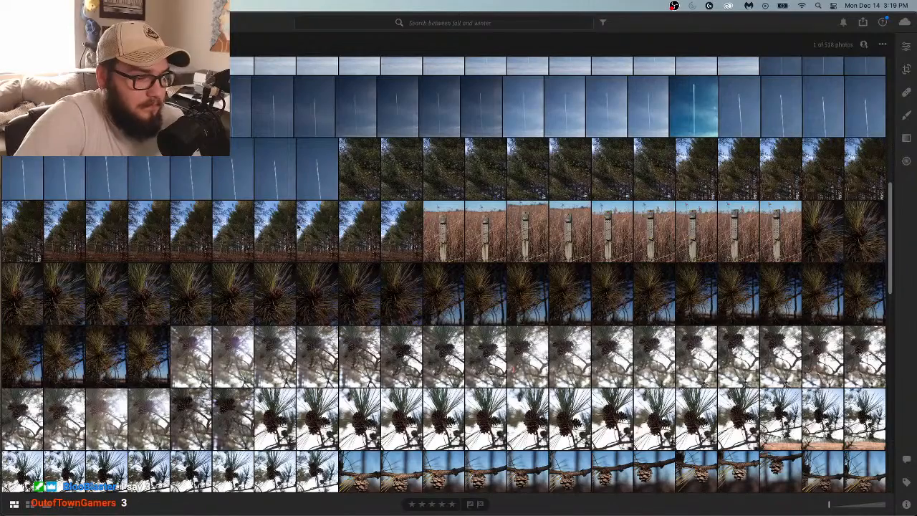
pyautogui.scroll(-6, 298, 225)
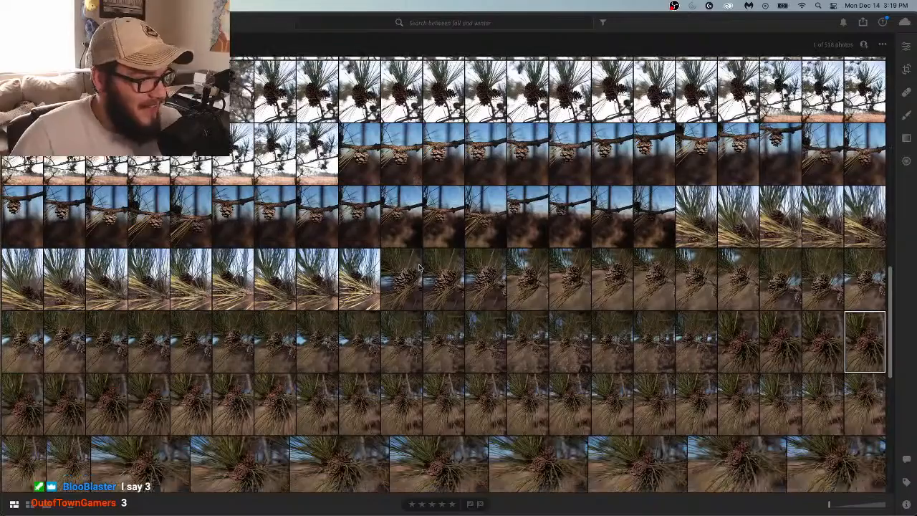
pyautogui.scroll(-4, 421, 267)
pyautogui.scroll(-1, 530, 269)
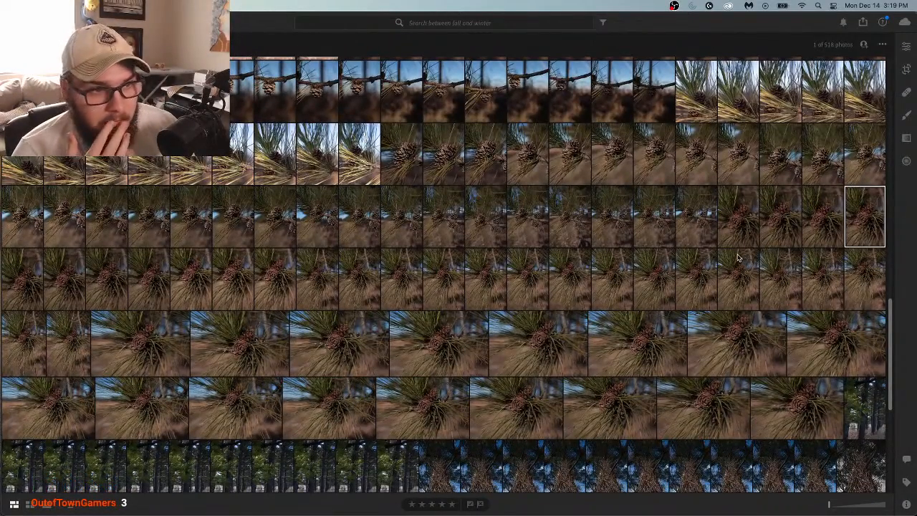
# View a dark pine cone close-up from the series right after the wooden post photos, and return to the grid
pyautogui.scroll(6, 738, 258)
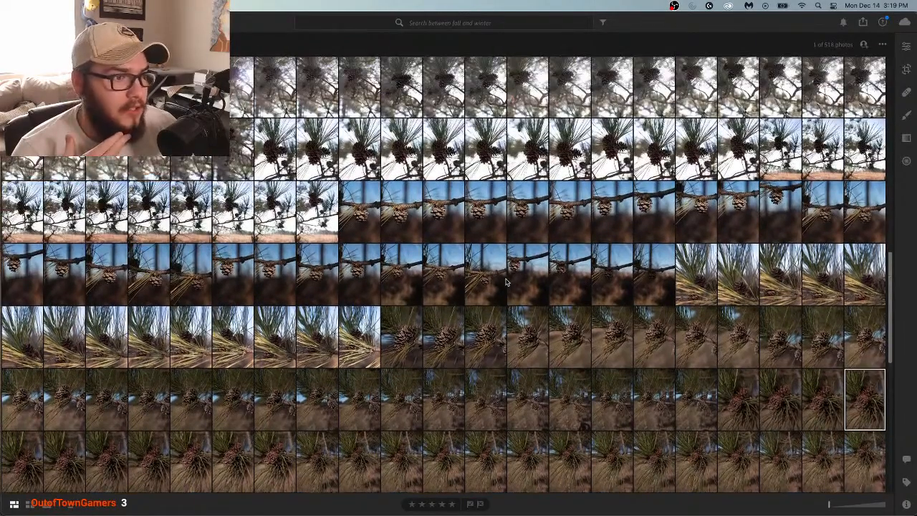
pyautogui.scroll(2, 506, 282)
pyautogui.scroll(3, 507, 281)
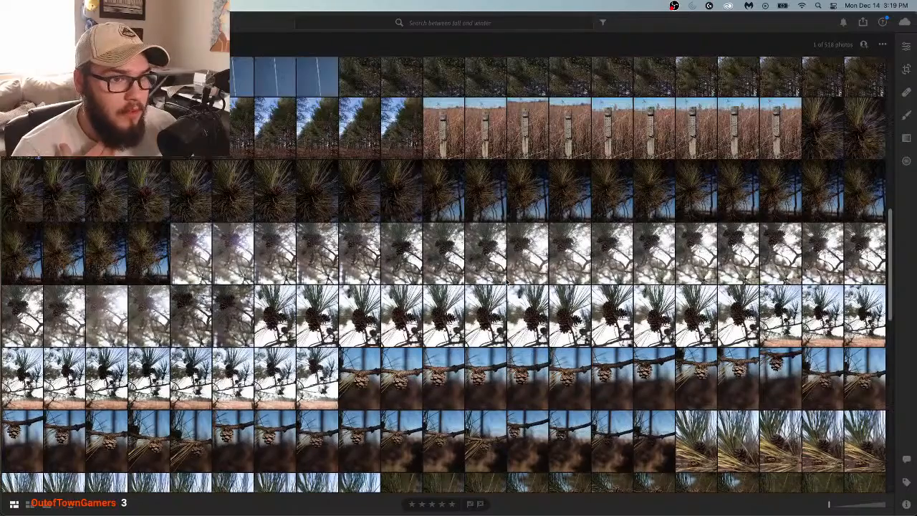
pyautogui.scroll(1, 507, 281)
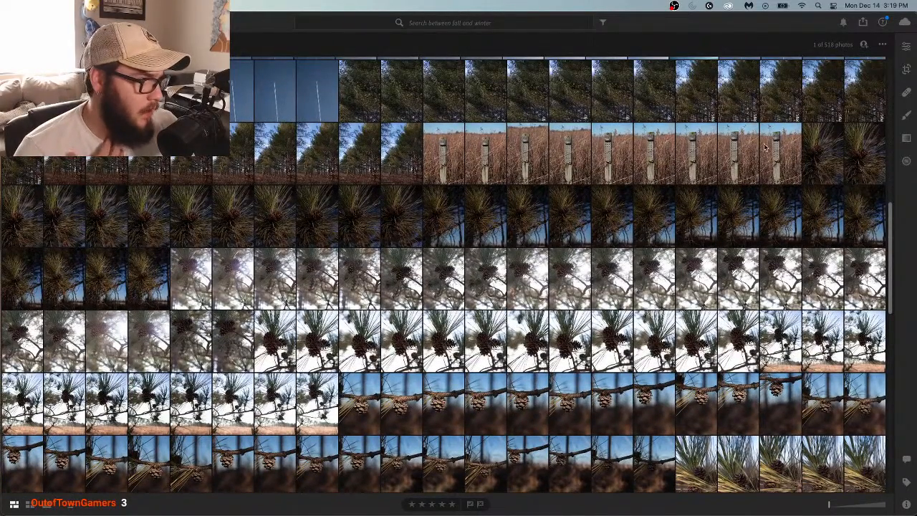
pyautogui.doubleClick(849, 159)
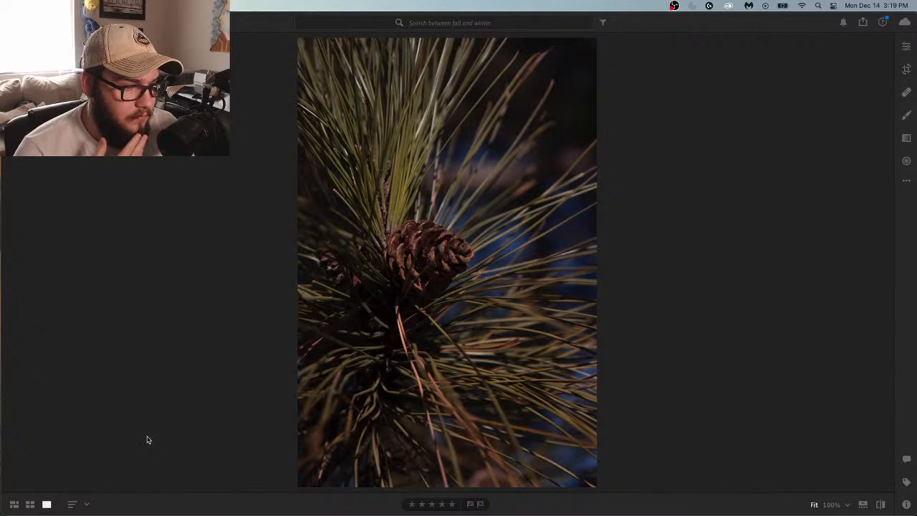
pyautogui.click(14, 505)
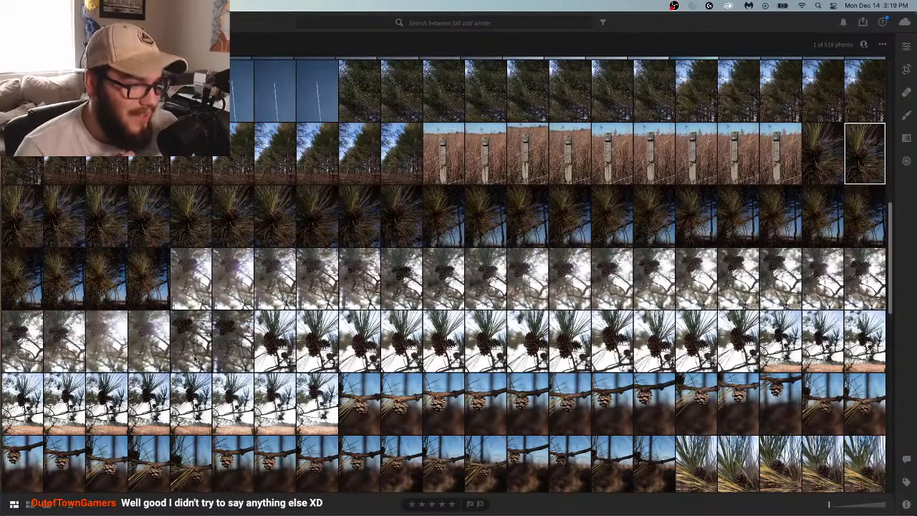
# View a photo of the pine cone cluster against the bright white sky at full size, and return to the grid
pyautogui.scroll(-2, 265, 303)
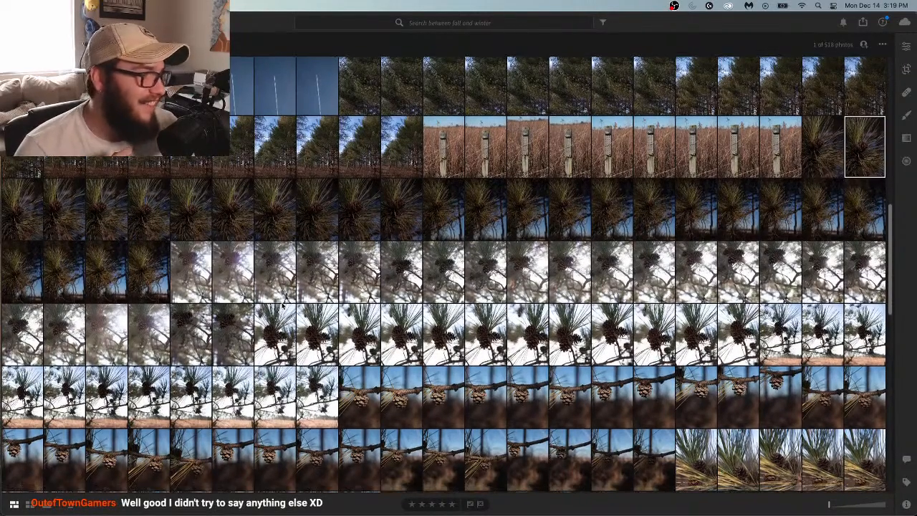
pyautogui.scroll(-1, 278, 302)
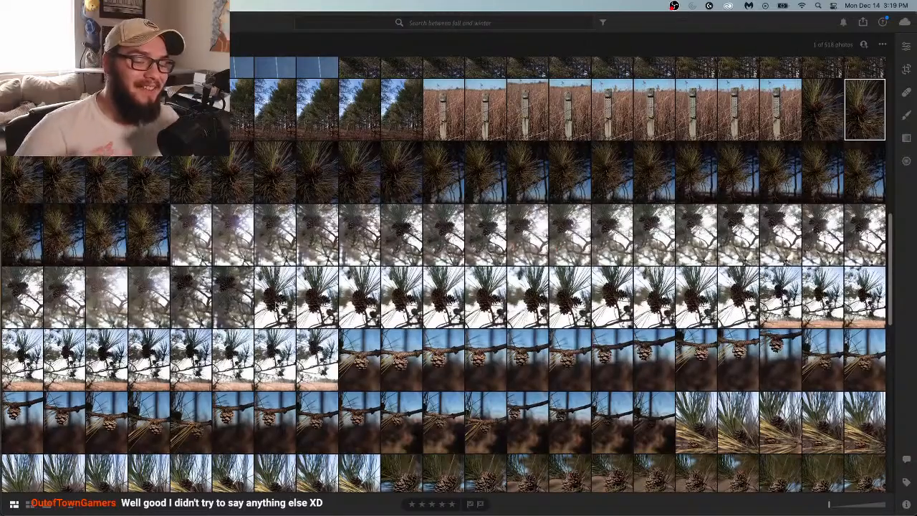
pyautogui.scroll(-4, 278, 302)
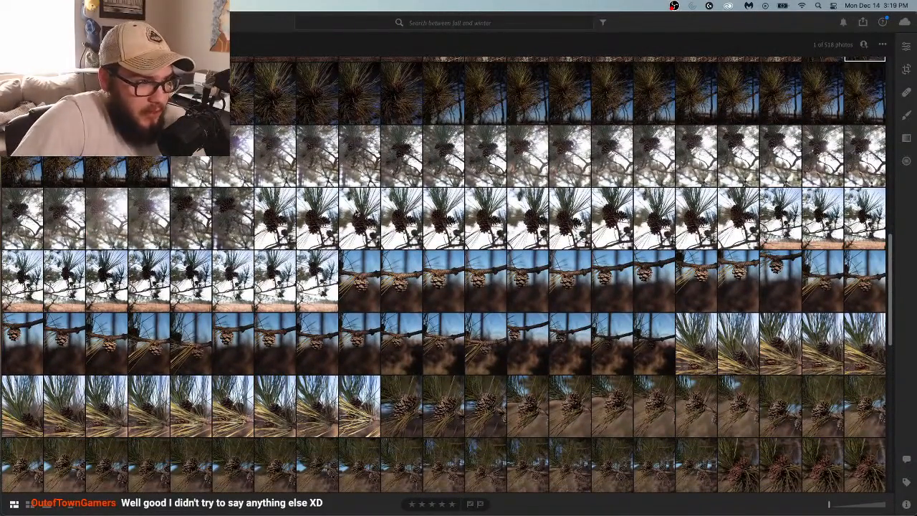
pyautogui.doubleClick(439, 223)
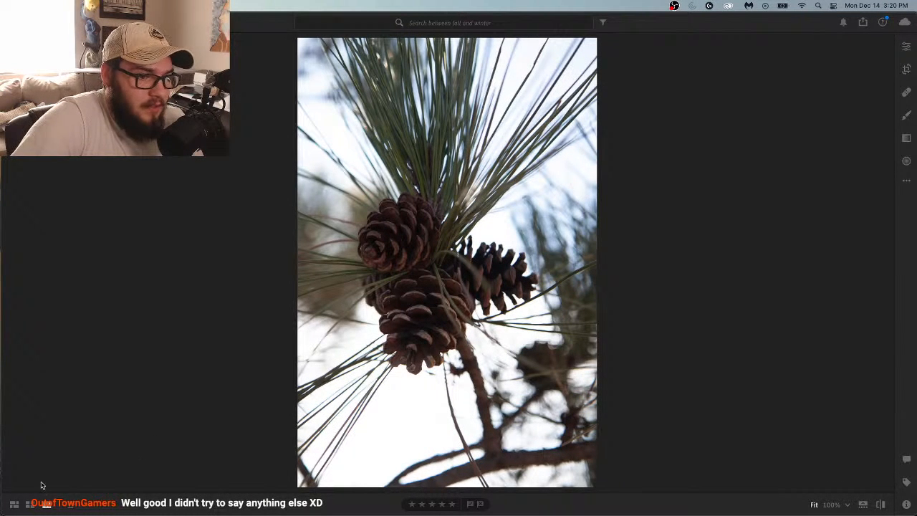
pyautogui.click(13, 505)
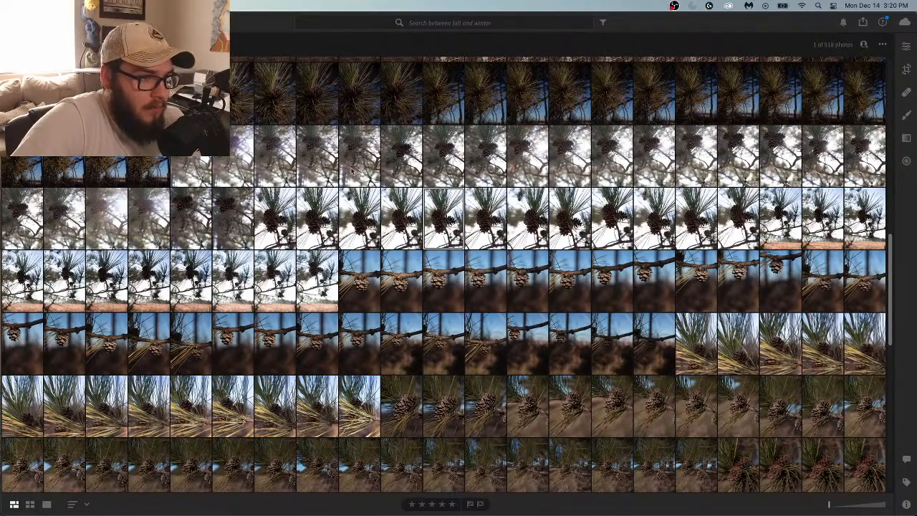
# Open a photo of the single pine cone hanging from a branch against the blue sky, from the series' second row
pyautogui.scroll(-2, 536, 175)
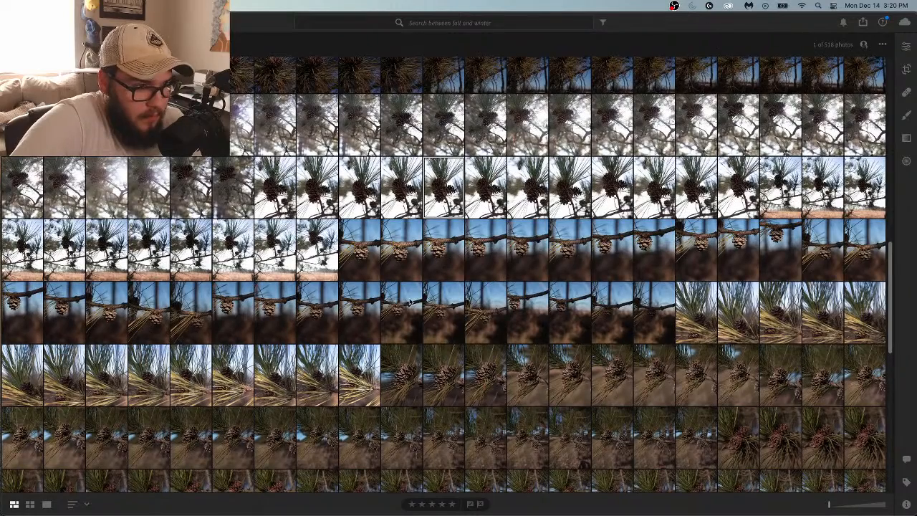
pyautogui.doubleClick(395, 313)
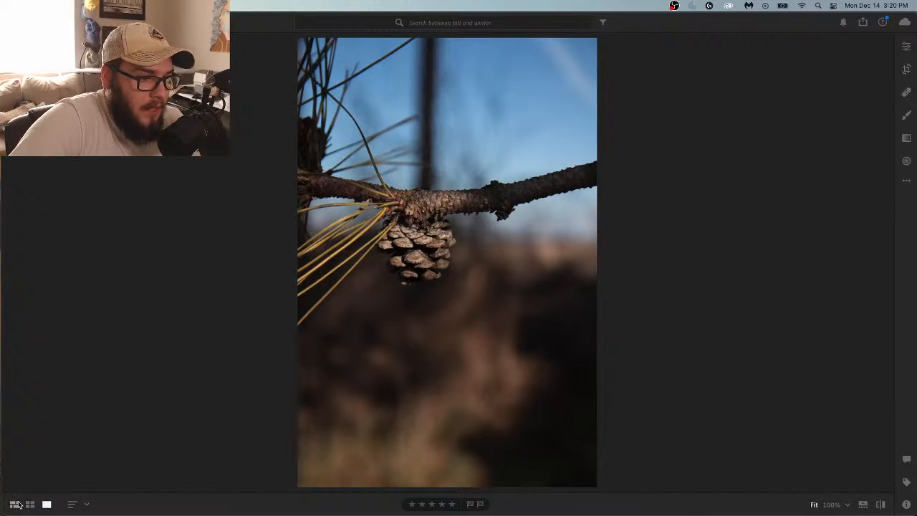
# Return to the grid and look over the remaining pine cone and pine needle series for photos worth editing
pyautogui.click(14, 504)
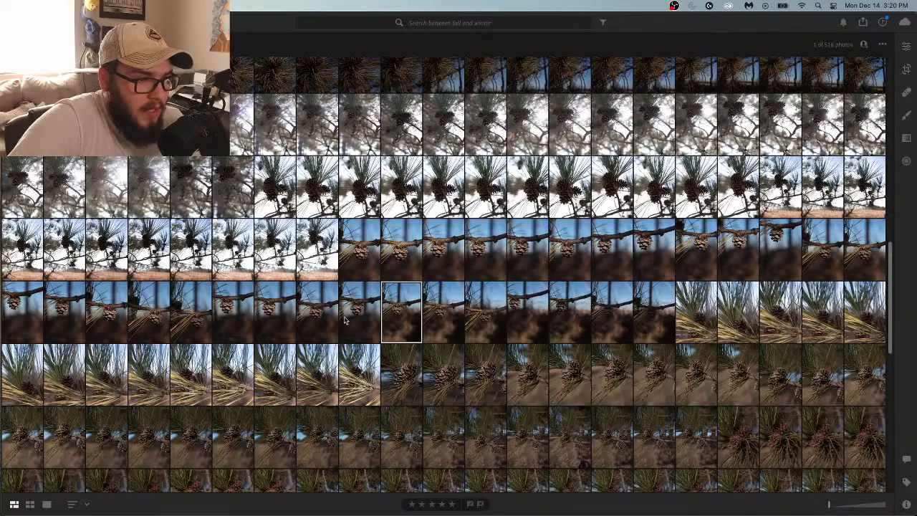
pyautogui.scroll(-1, 360, 330)
pyautogui.scroll(-1, 360, 331)
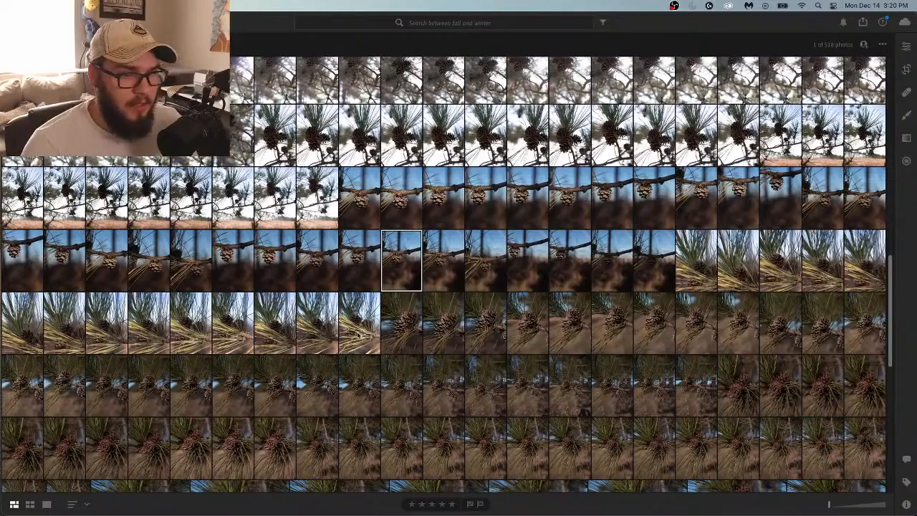
pyautogui.scroll(-1, 359, 331)
pyautogui.scroll(-1, 358, 331)
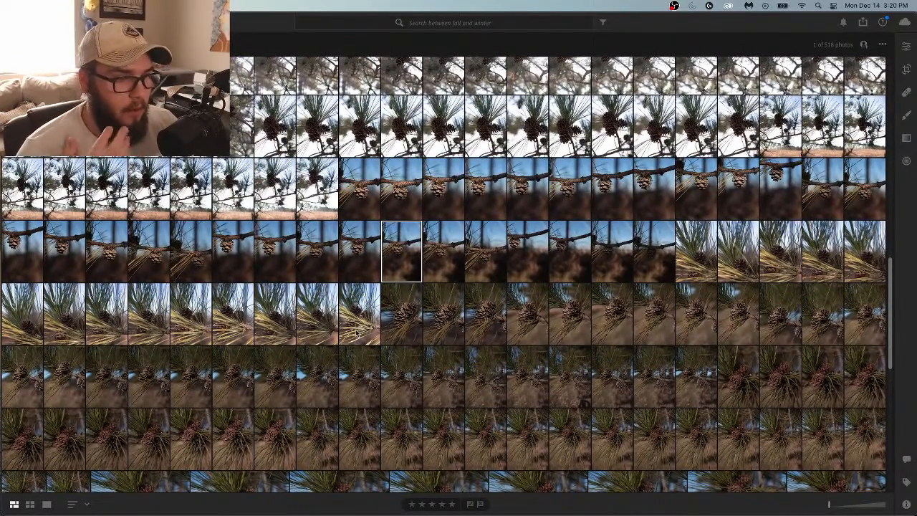
pyautogui.scroll(-1, 358, 331)
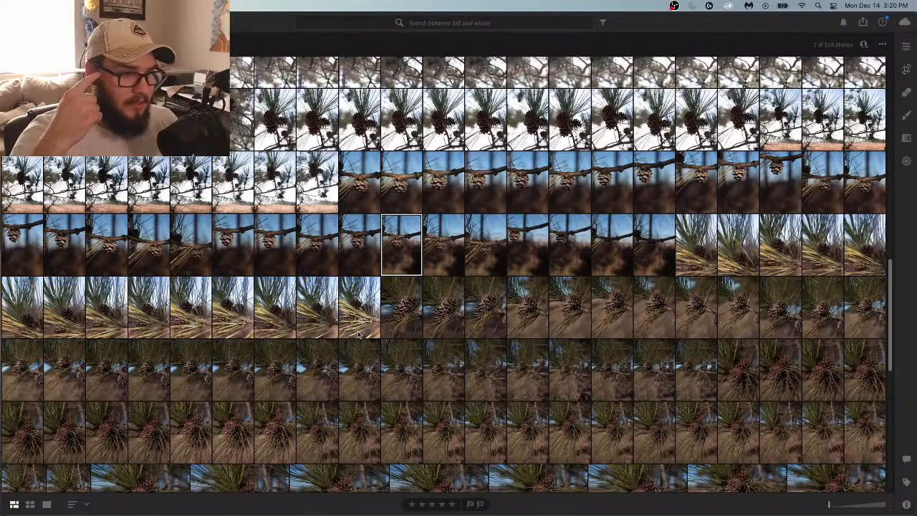
pyautogui.scroll(-1, 358, 333)
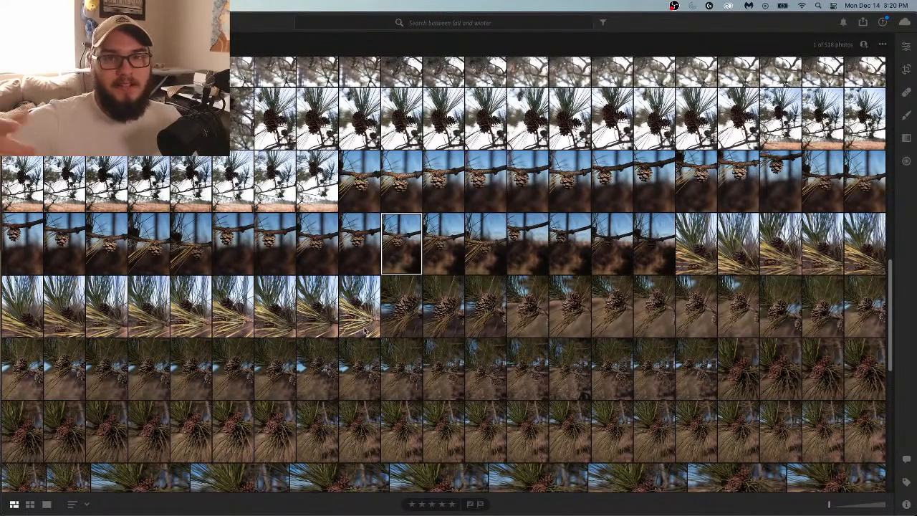
pyautogui.scroll(-1, 367, 331)
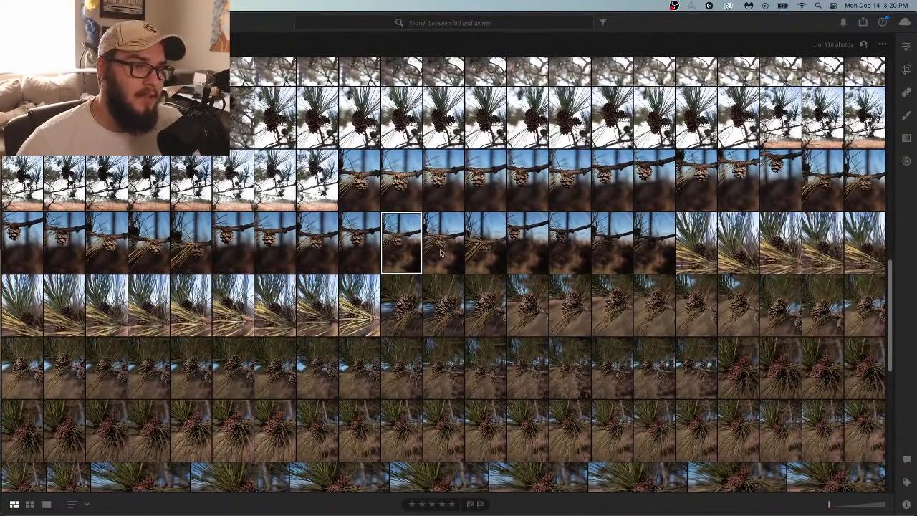
pyautogui.scroll(-1, 436, 253)
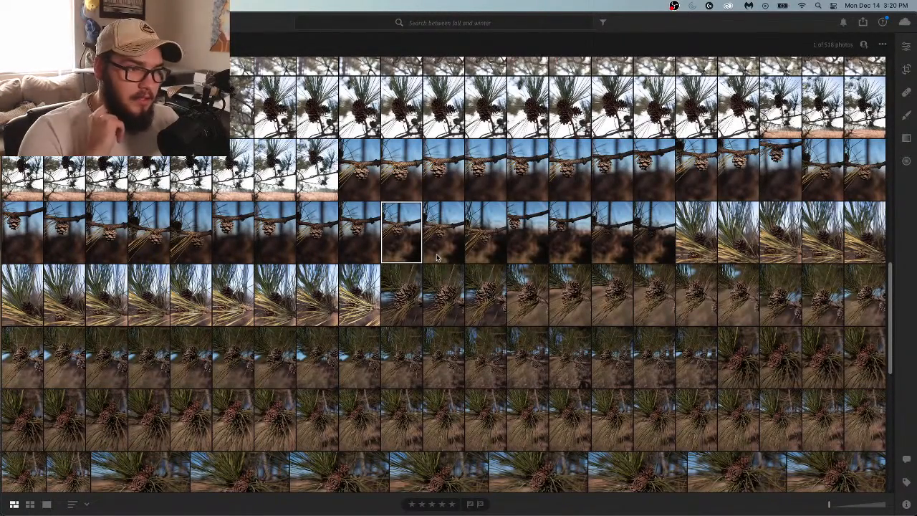
pyautogui.scroll(-2, 436, 254)
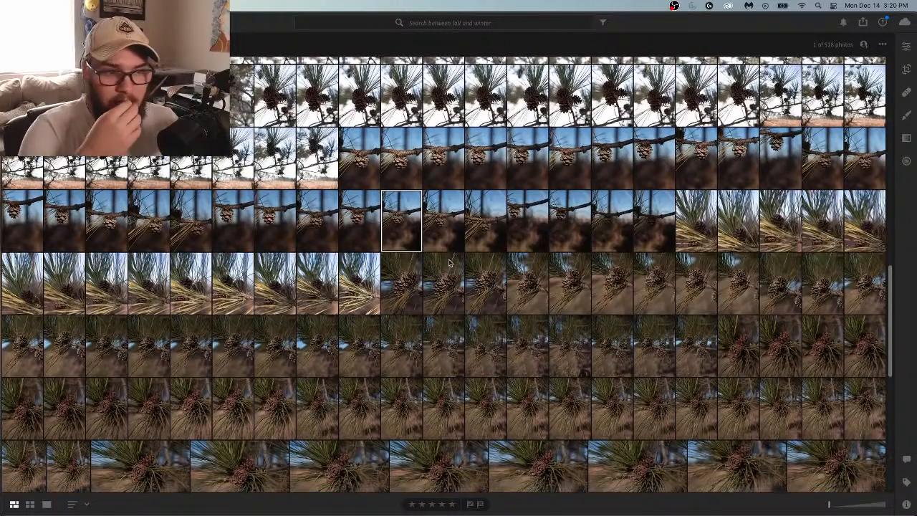
pyautogui.scroll(-1, 449, 262)
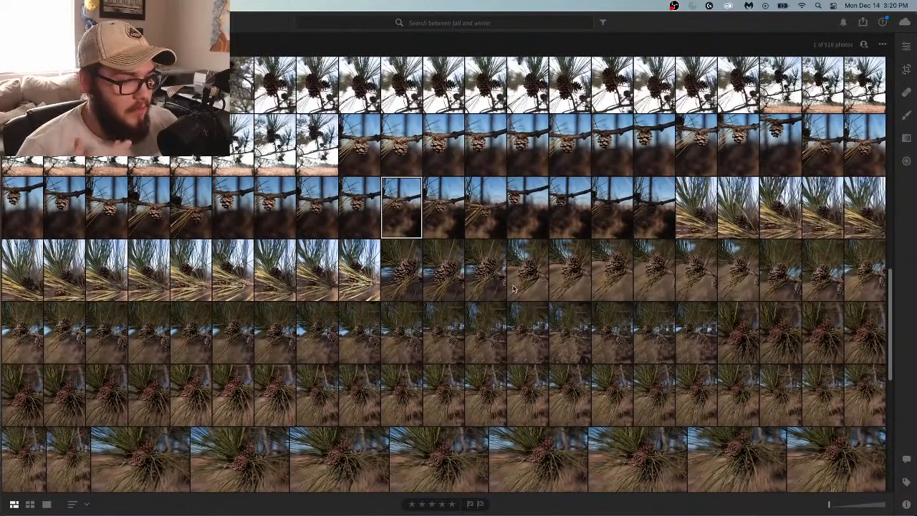
pyautogui.scroll(-1, 513, 290)
pyautogui.scroll(-2, 516, 290)
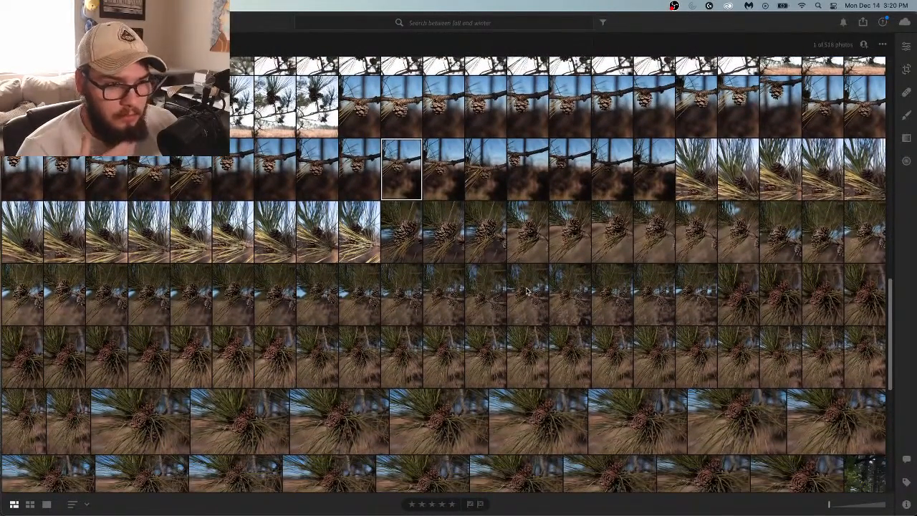
pyautogui.scroll(-2, 528, 290)
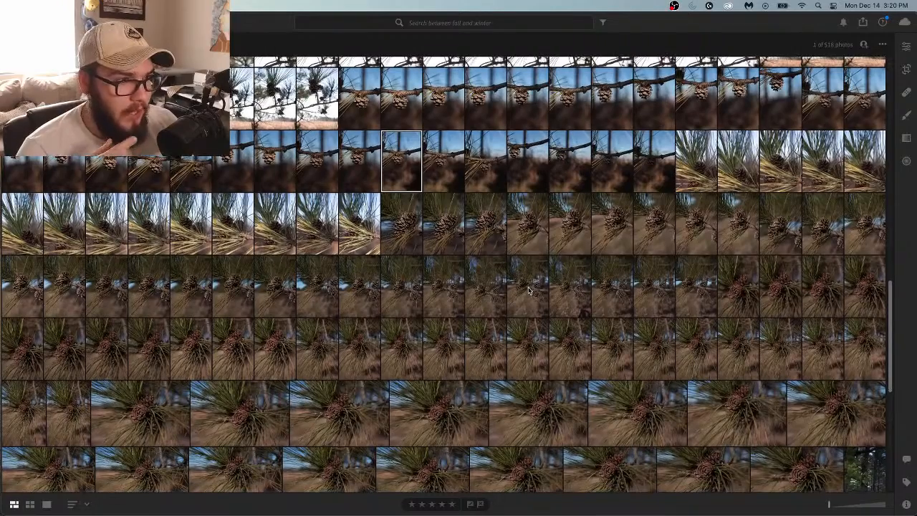
pyautogui.scroll(-1, 529, 290)
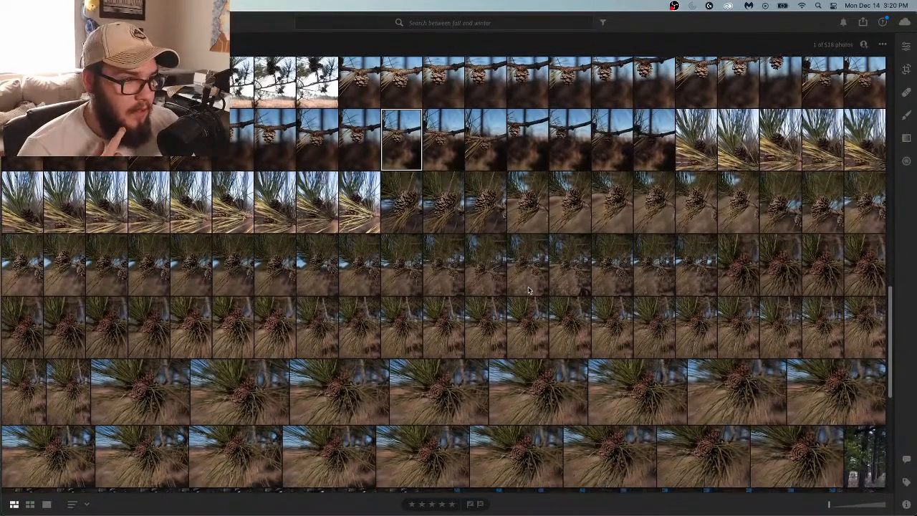
# View consecutive close-ups of the brown pine cone cluster on its branch at full size, and return to the grid
pyautogui.doubleClick(688, 227)
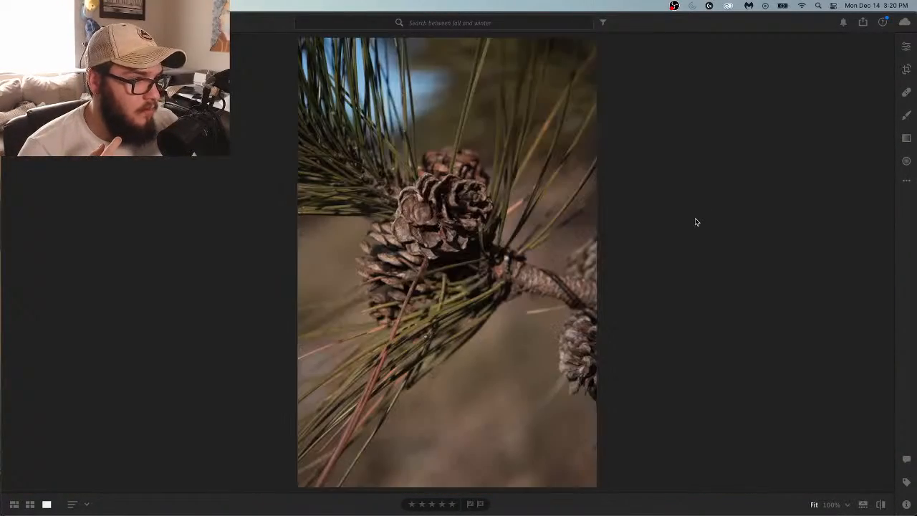
pyautogui.press('Right')
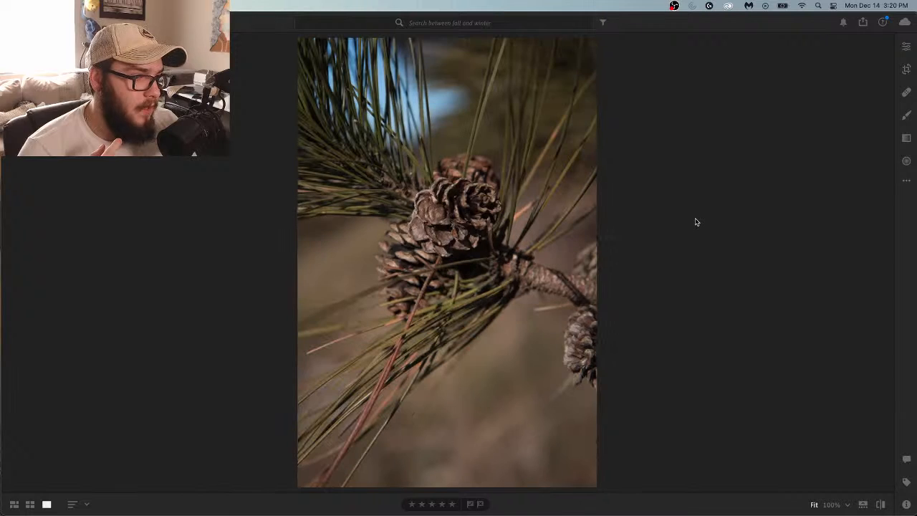
pyautogui.press('Right')
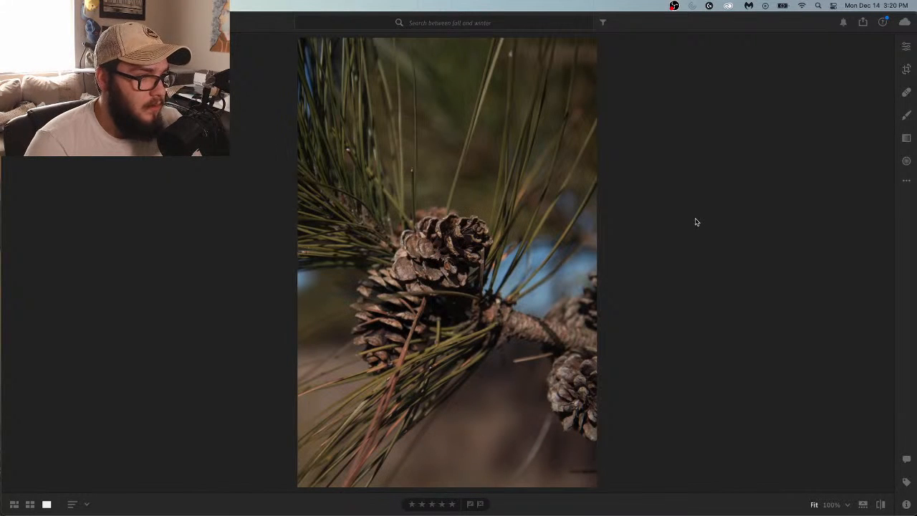
pyautogui.press('Right')
pyautogui.press('Right')
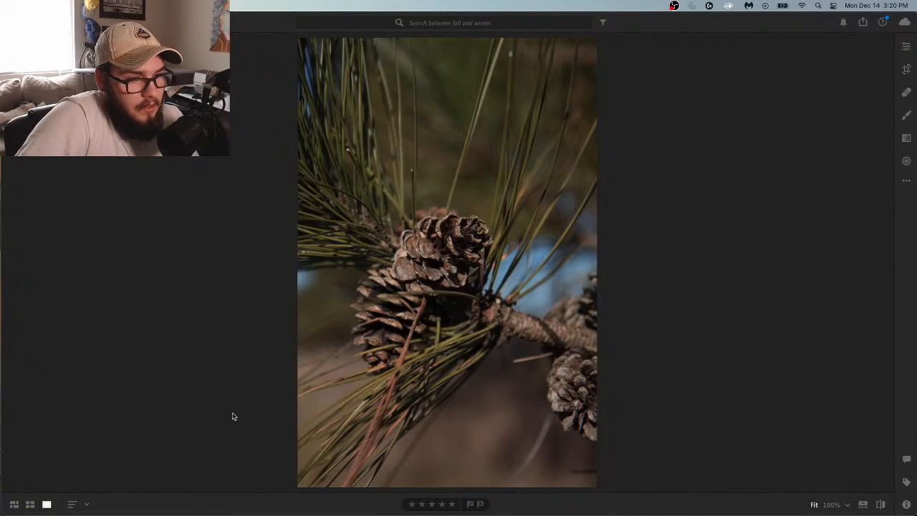
pyautogui.click(13, 504)
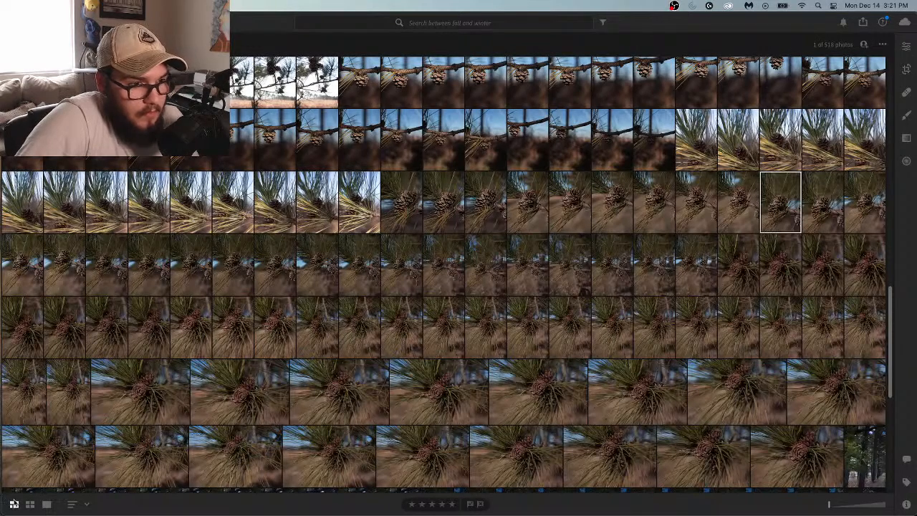
# Compare the first close-ups of the reddish spiral pine cone among green needles at full size, and return to the grid
pyautogui.scroll(-1, 248, 360)
pyautogui.scroll(-3, 249, 360)
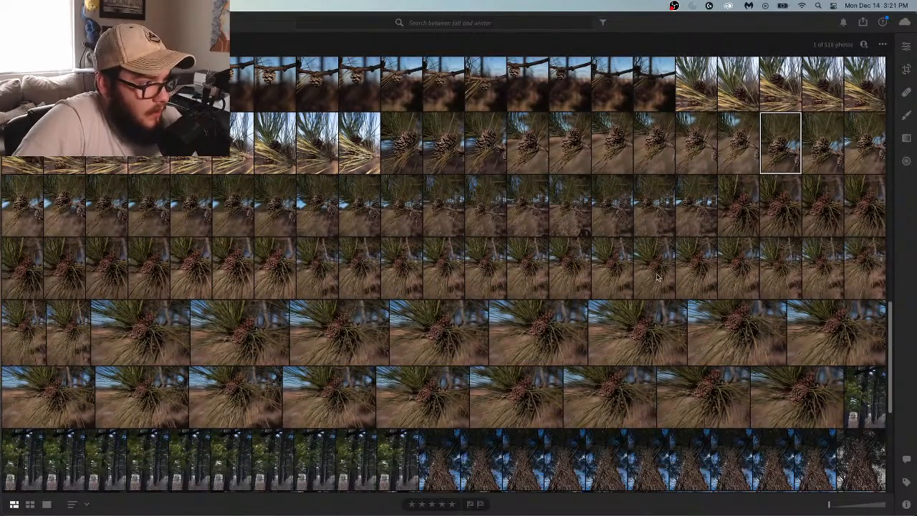
pyautogui.doubleClick(776, 223)
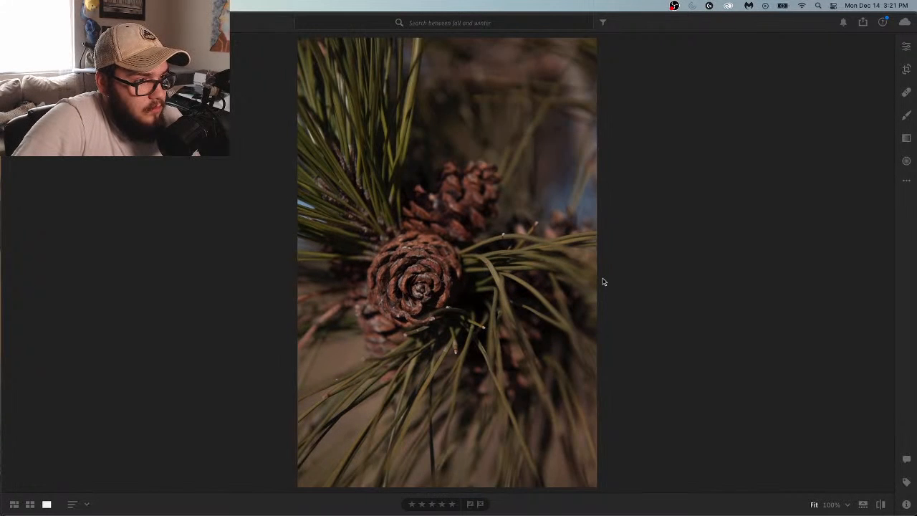
pyautogui.press('Right')
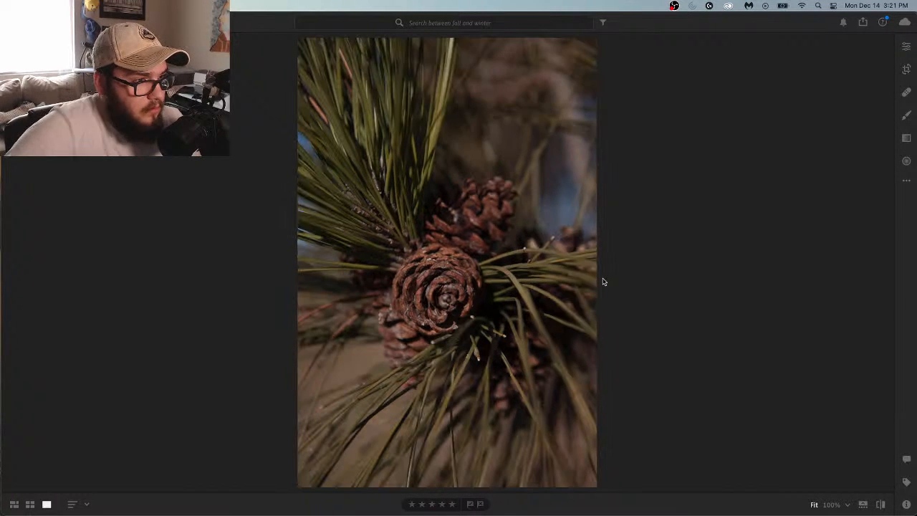
pyautogui.press('Right')
pyautogui.press('Right')
pyautogui.press('Right')
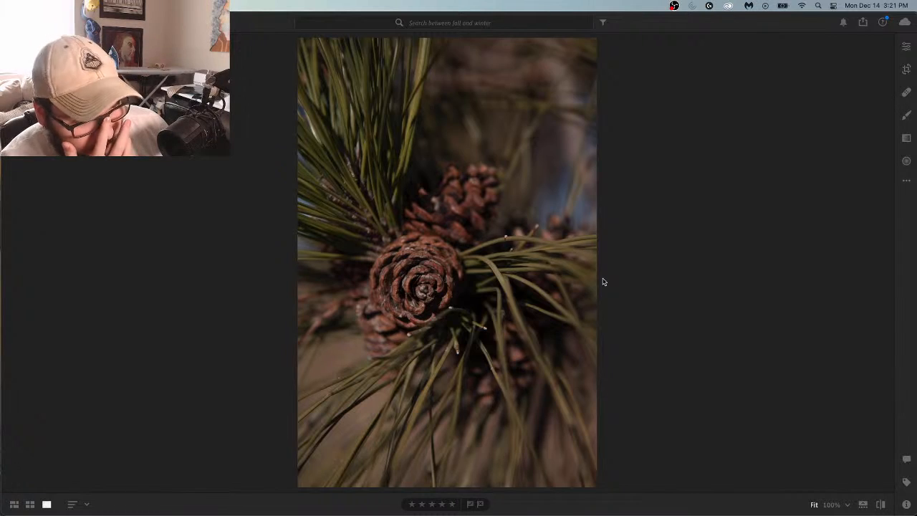
pyautogui.press('Right')
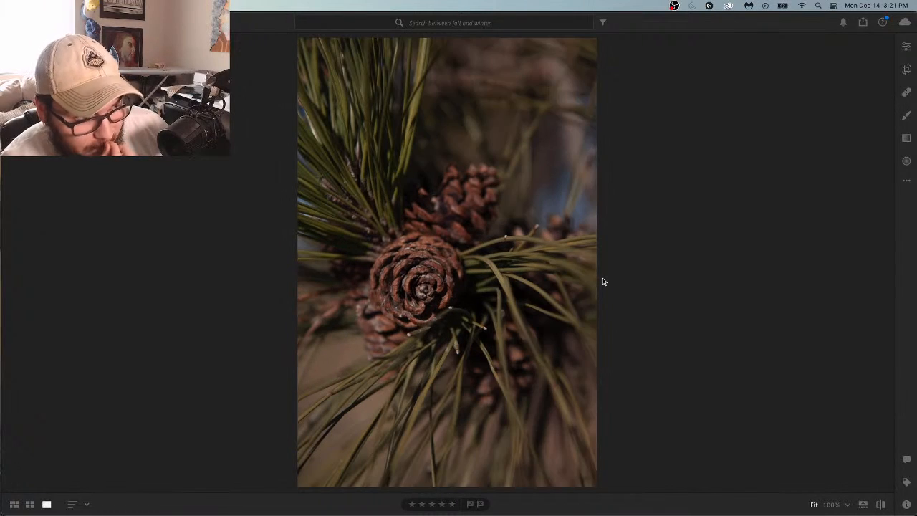
pyautogui.click(14, 504)
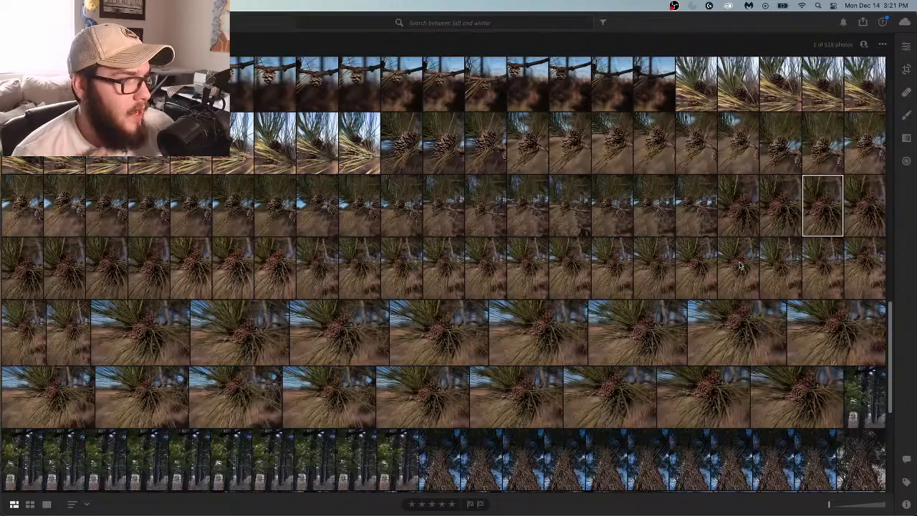
# Open the third photo in the full row of reddish pine cone shots and step through the neighbouring frames
pyautogui.scroll(3, 810, 226)
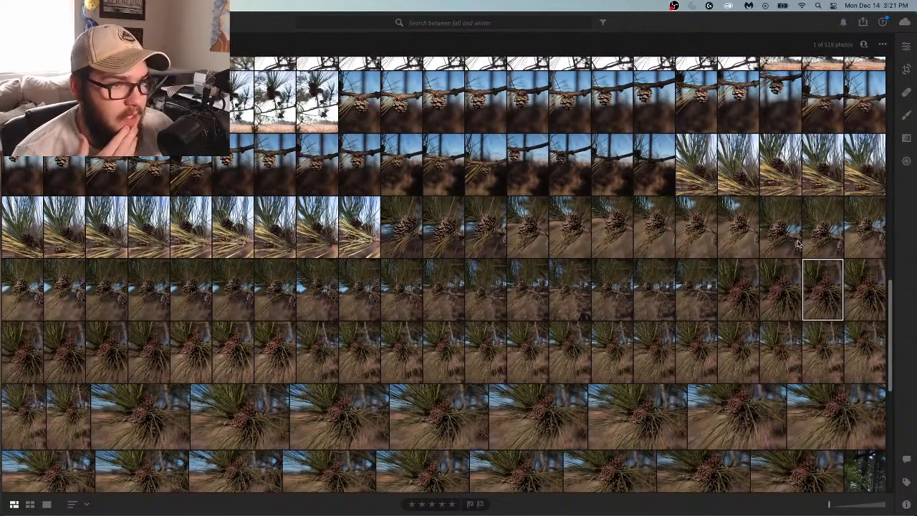
pyautogui.scroll(1, 798, 244)
pyautogui.scroll(-2, 797, 244)
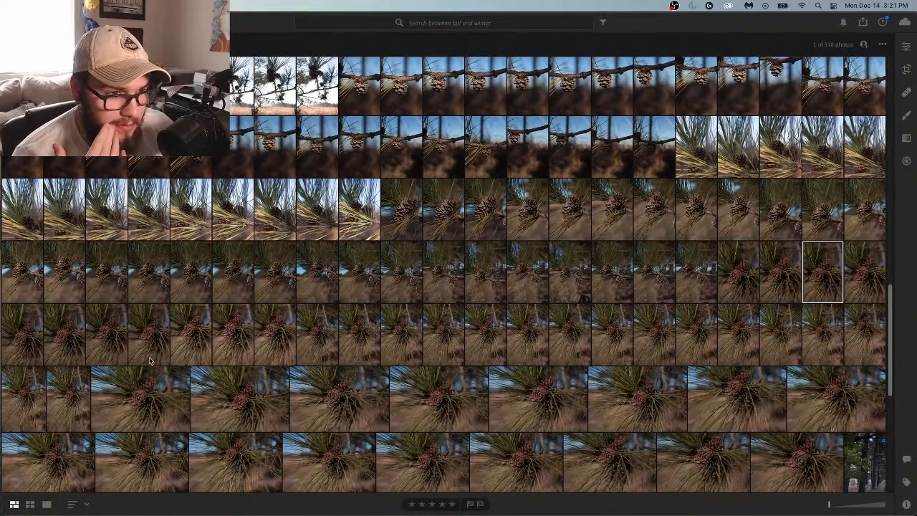
pyautogui.doubleClick(105, 338)
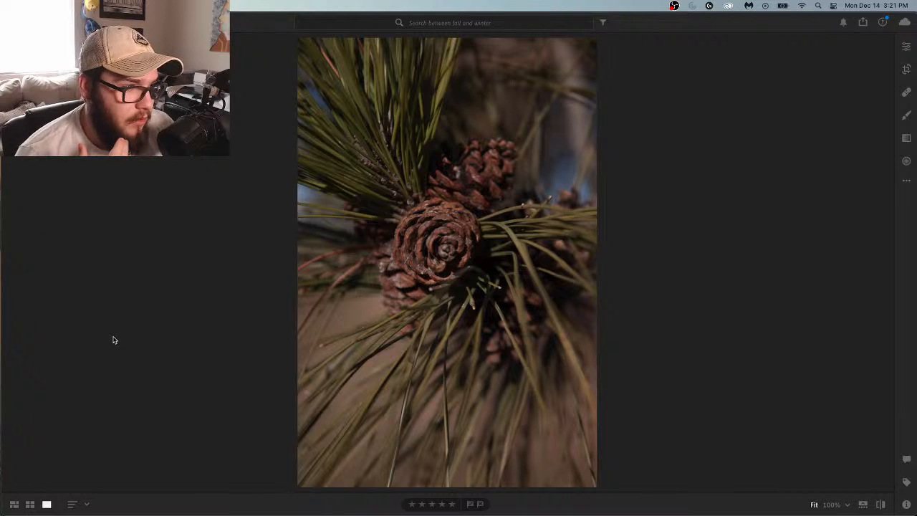
pyautogui.press('Right')
pyautogui.press('Right')
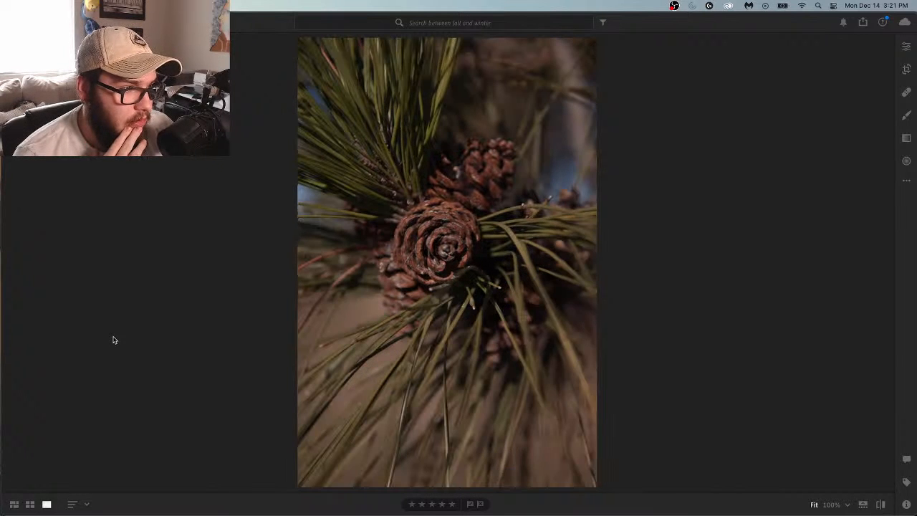
pyautogui.press('Right')
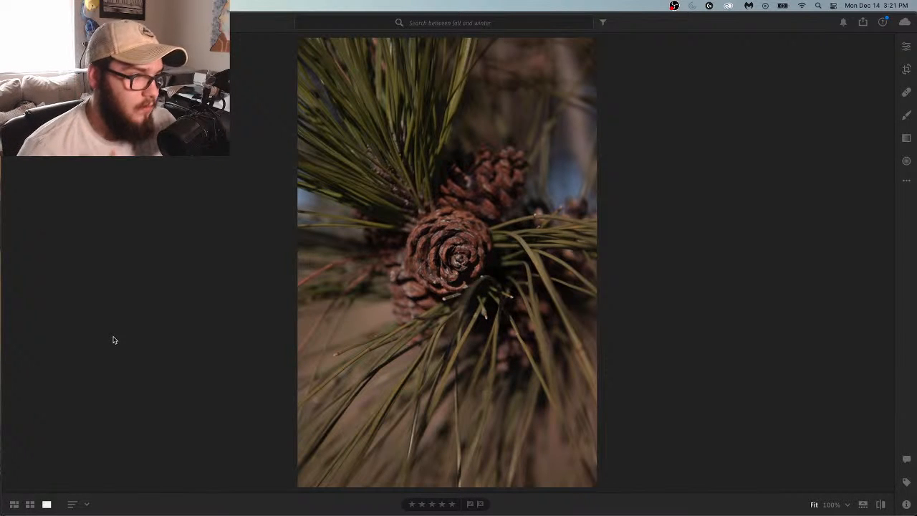
pyautogui.press('Right')
pyautogui.press('Right')
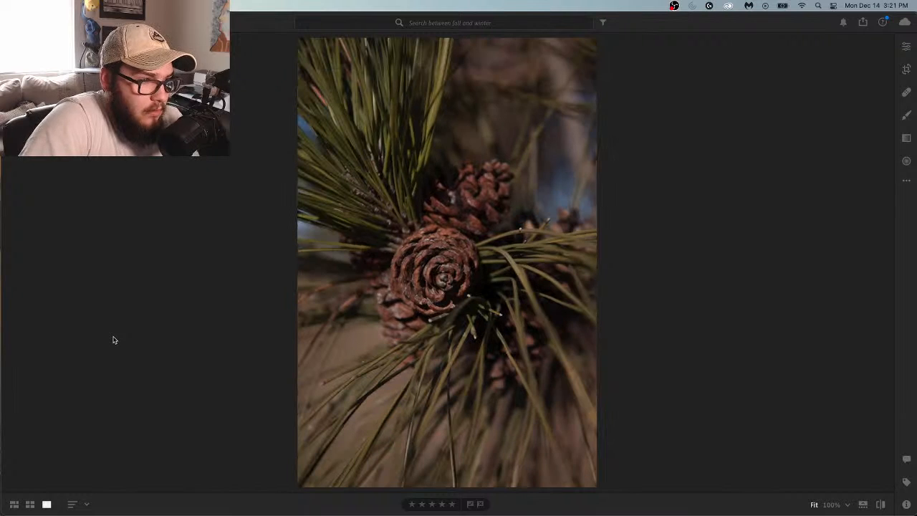
pyautogui.press('Right')
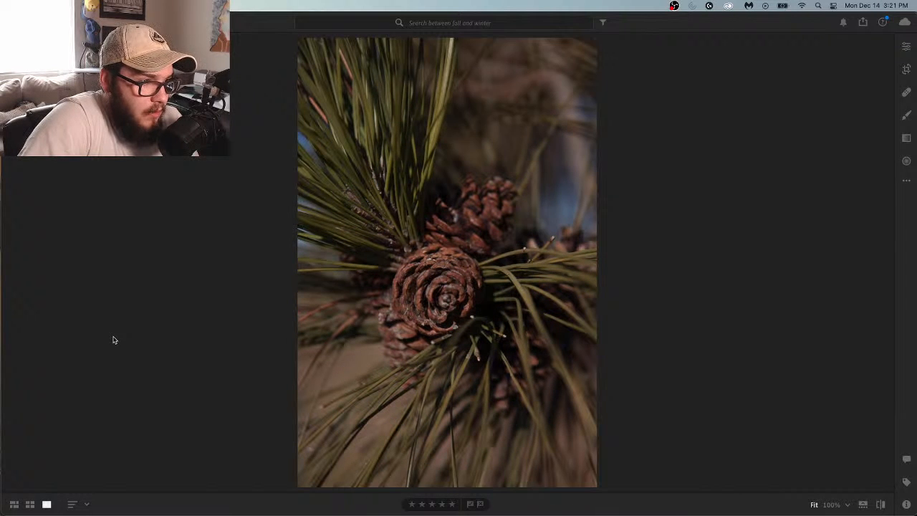
pyautogui.press('Right')
pyautogui.press('Right')
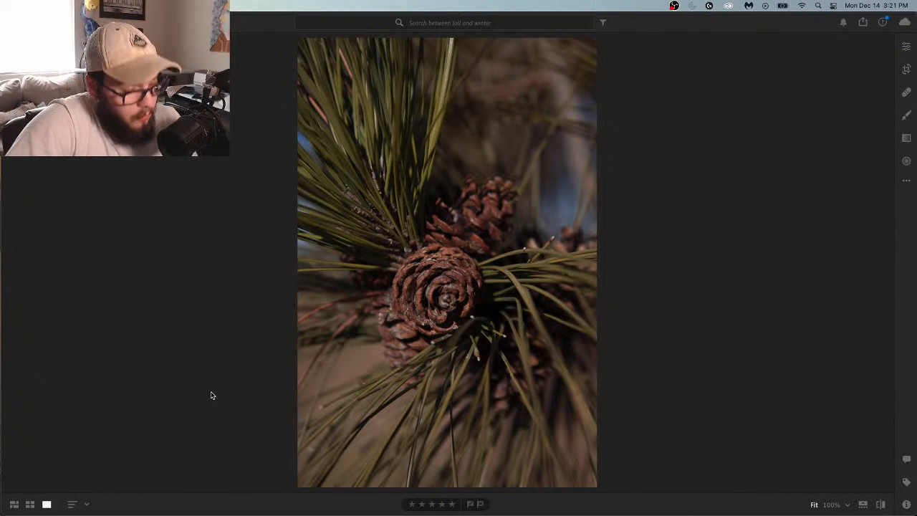
# Compare the two near-identical reddish pine cone frames, one with the cone slightly higher, to judge which is better
pyautogui.press('Right')
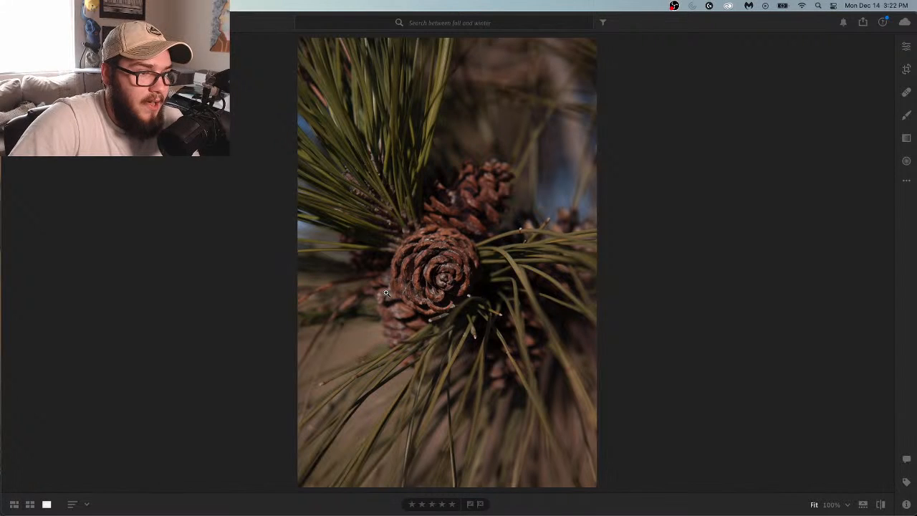
pyautogui.press('Right')
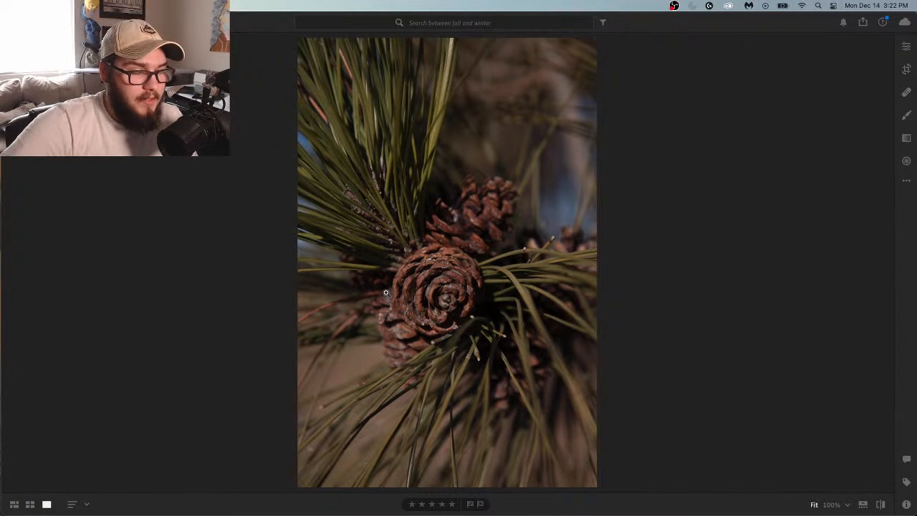
pyautogui.press('Right')
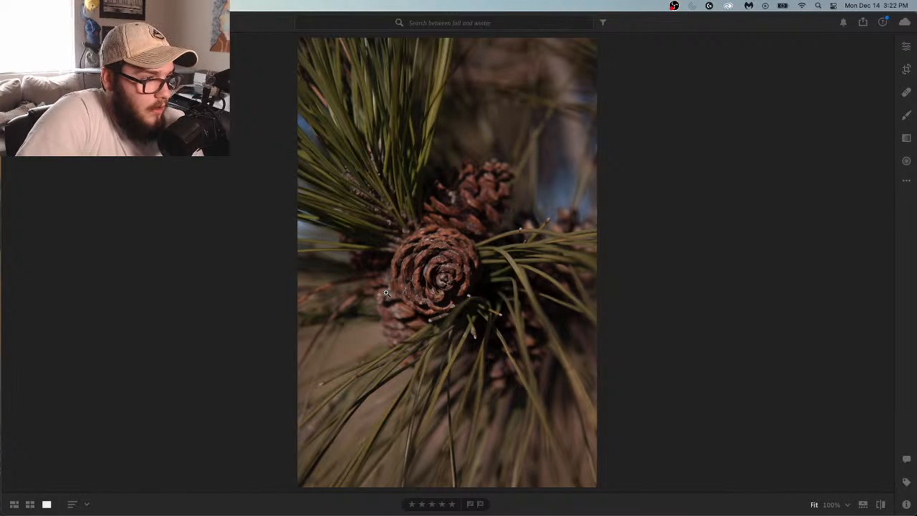
pyautogui.press('Right')
pyautogui.press('Right')
pyautogui.press('Right')
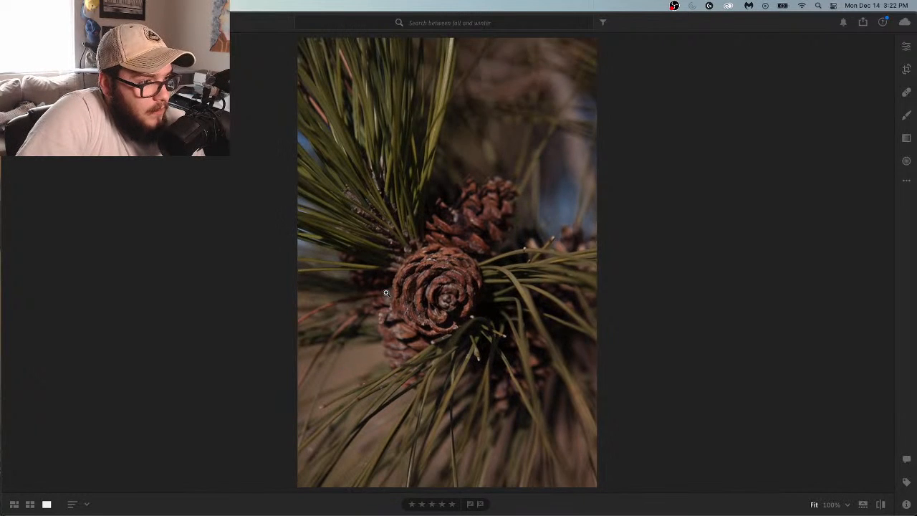
# Step through the consecutive reddish spiral pine cone frames at full size to compare their framing and focus
pyautogui.press('Right')
pyautogui.press('Right')
pyautogui.press('Right')
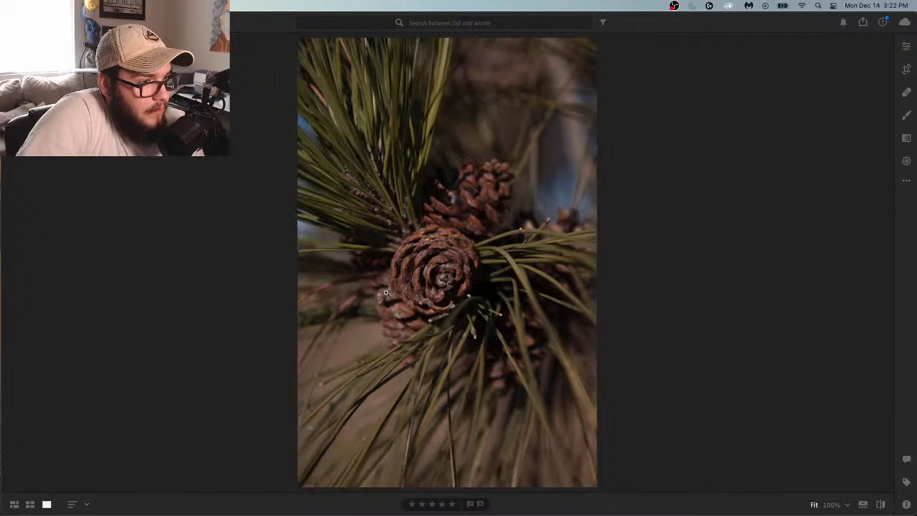
pyautogui.press('Right')
pyautogui.press('Right')
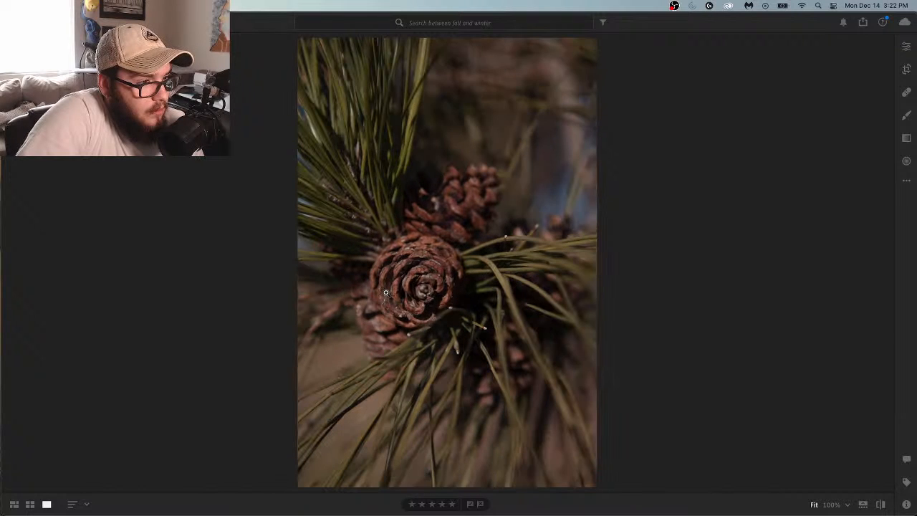
pyautogui.press('Right')
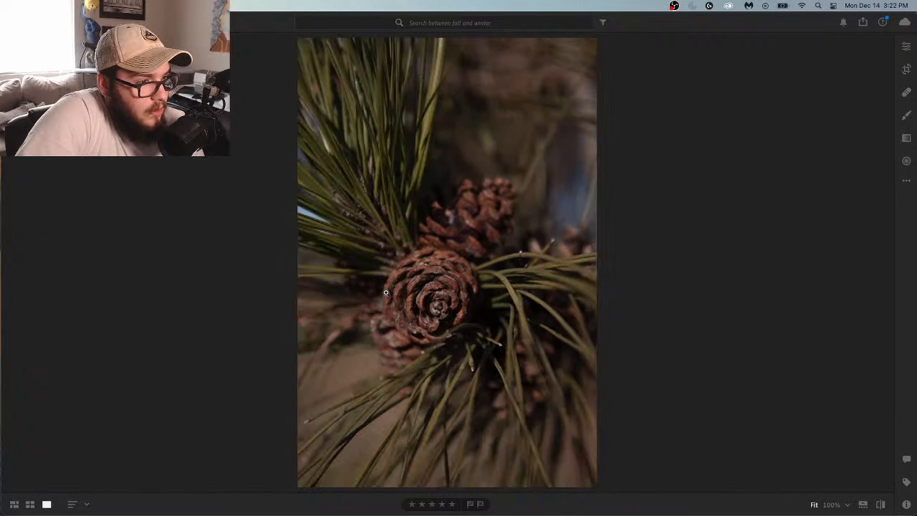
pyautogui.press('Right')
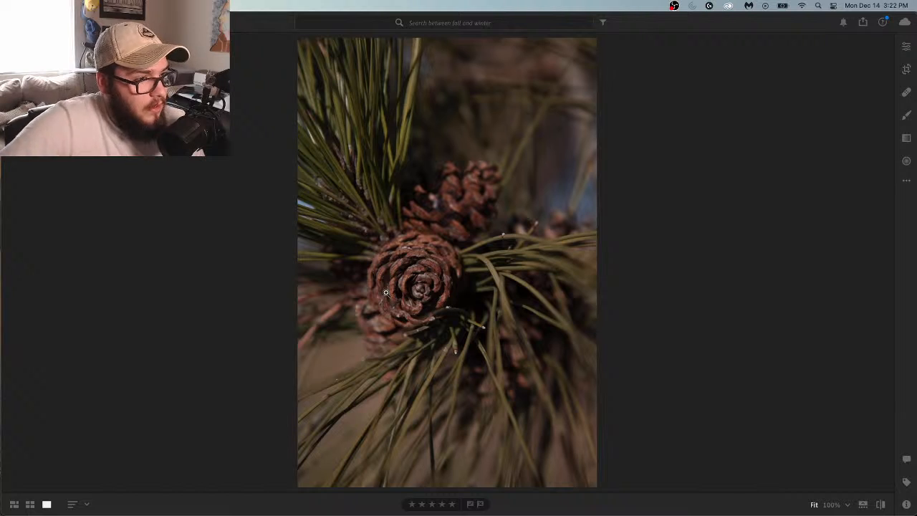
pyautogui.press('Right')
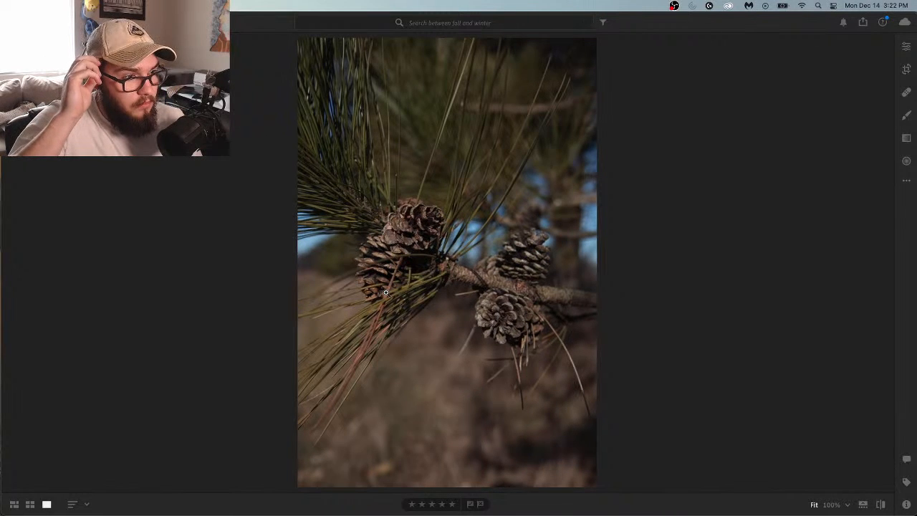
# Revisit the reddish spiral pine cone frames and inspect the cone's focus up close in the preferred shot
pyautogui.press('Right')
pyautogui.press('Right')
pyautogui.press('Right')
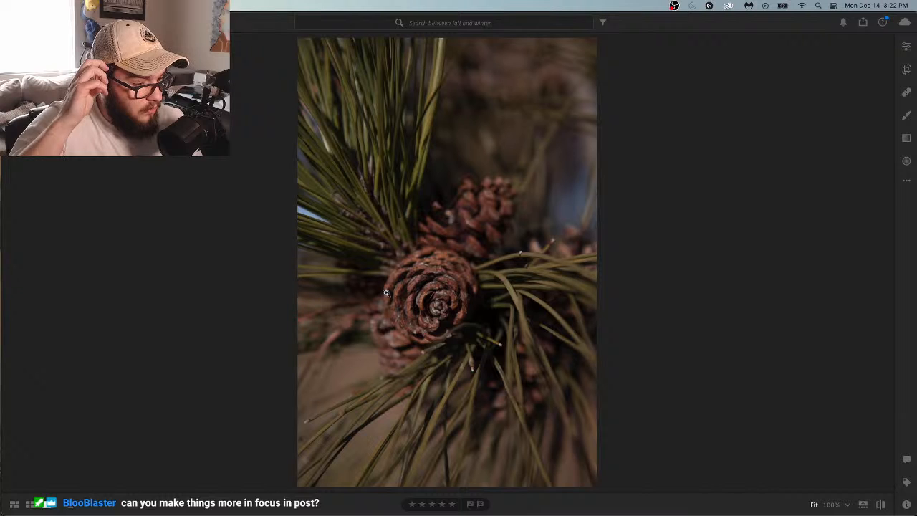
pyautogui.press('Right')
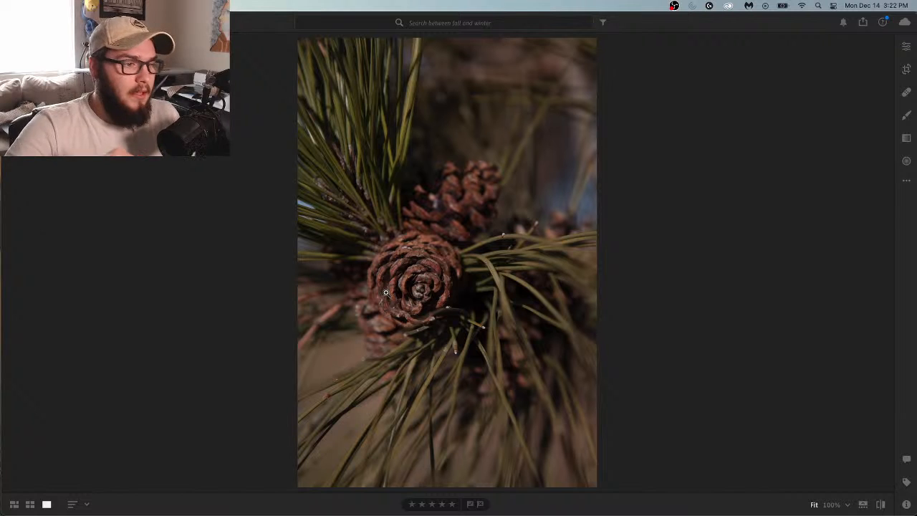
pyautogui.press('Right')
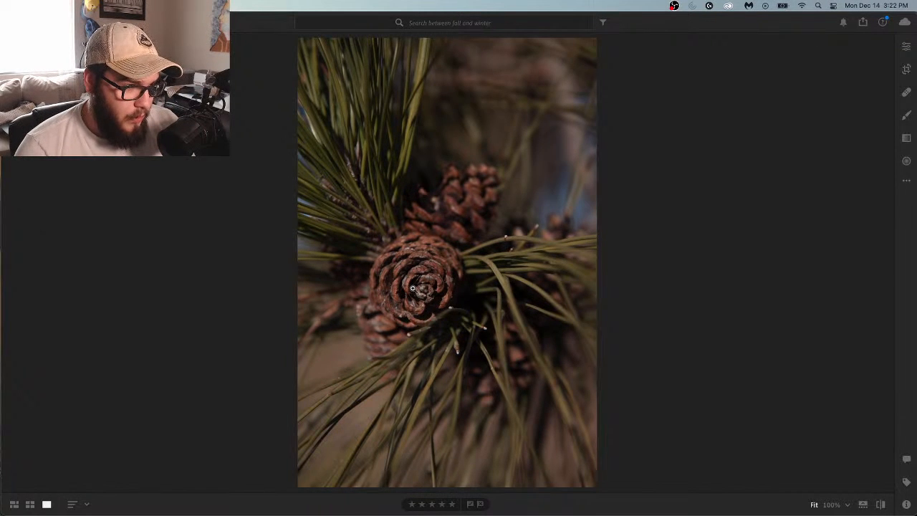
pyautogui.click(392, 291)
pyautogui.click(441, 278)
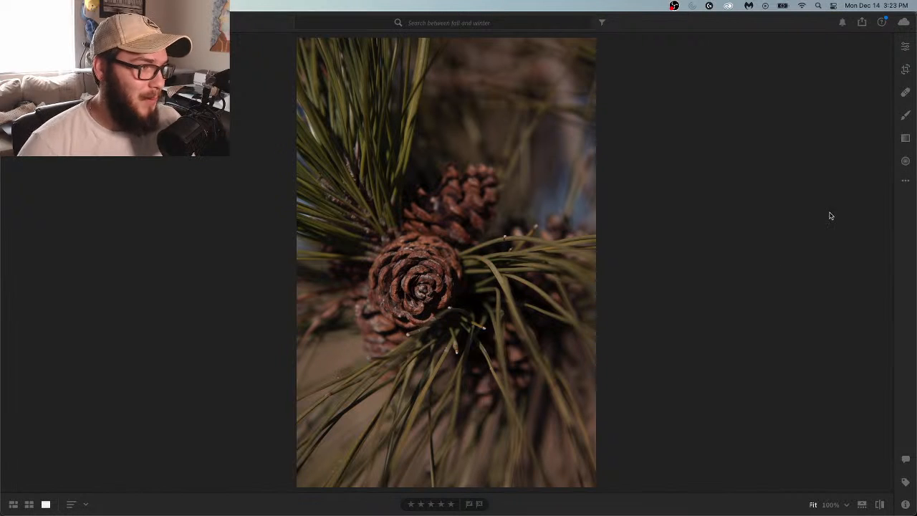
# Open the edit controls for the chosen pine cone photo and look through the light, color, effects and detail adjustments
pyautogui.click(906, 47)
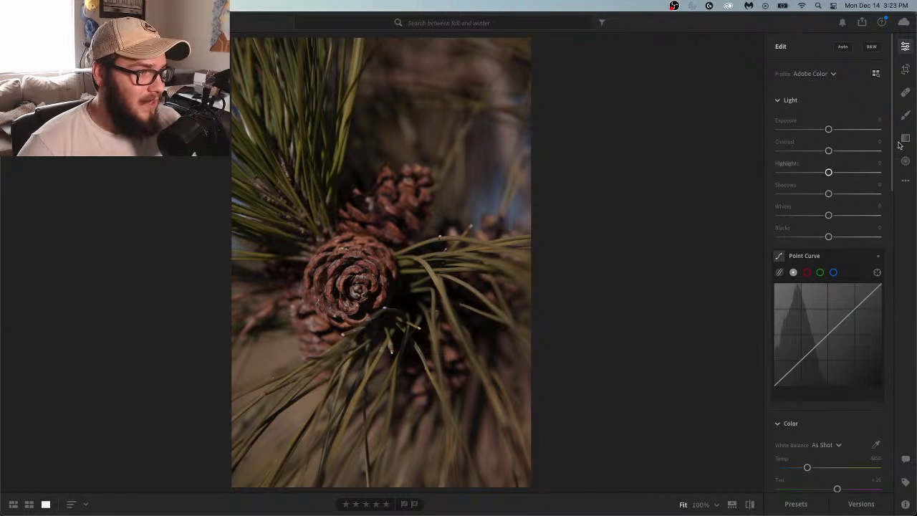
pyautogui.scroll(-3, 892, 126)
pyautogui.scroll(3, 890, 118)
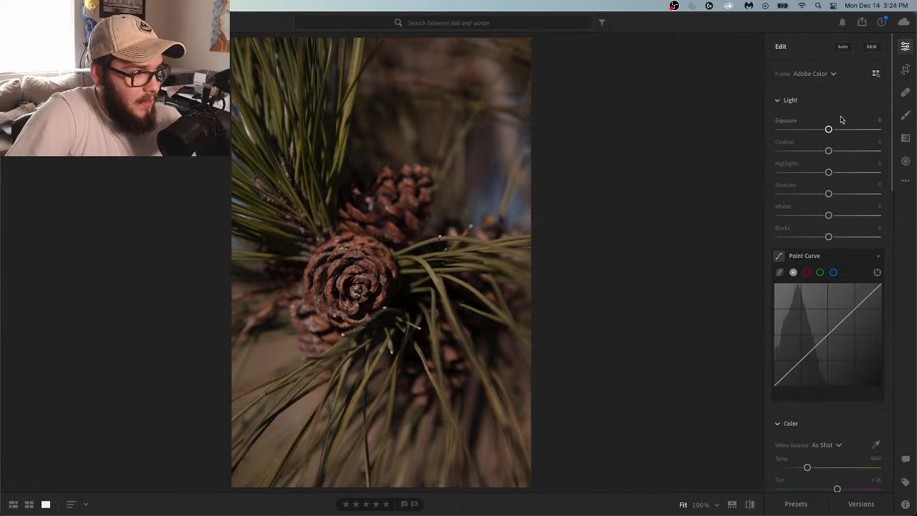
pyautogui.moveTo(890, 101); pyautogui.dragTo(894, 297)
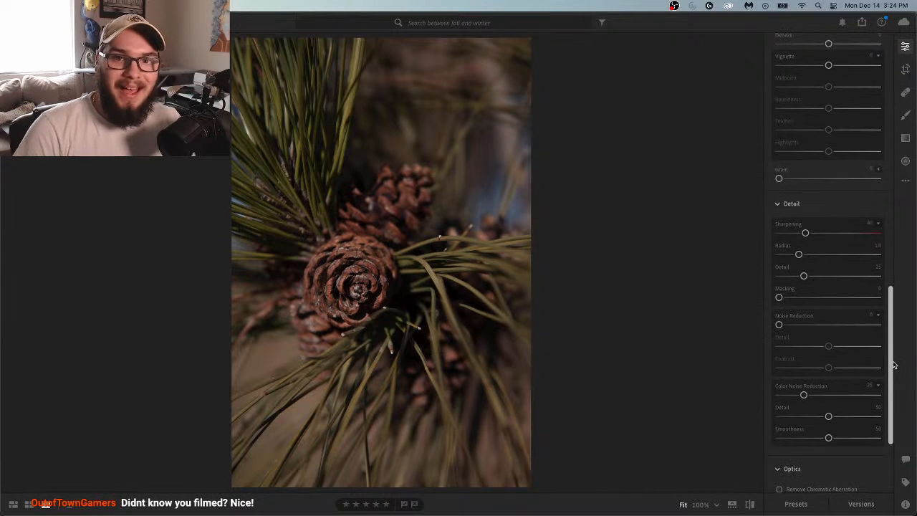
pyautogui.moveTo(895, 263); pyautogui.dragTo(892, 219)
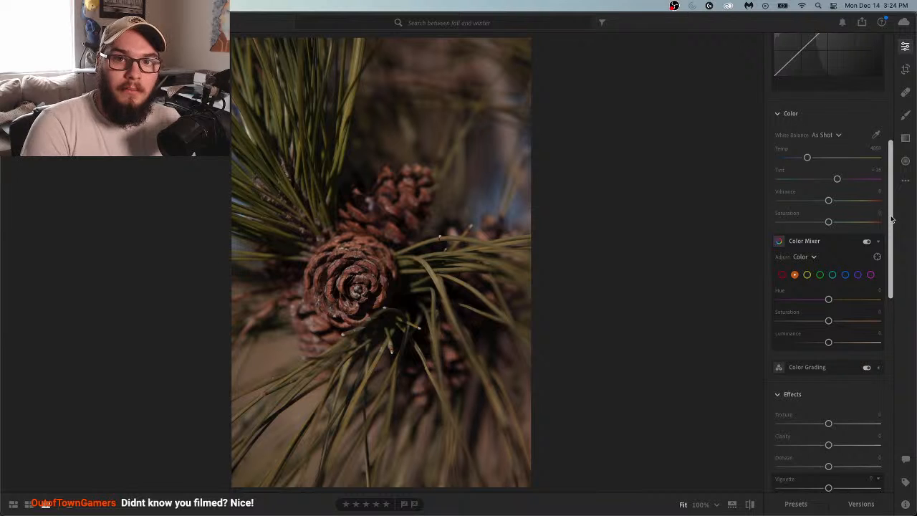
pyautogui.moveTo(892, 219); pyautogui.dragTo(884, 109)
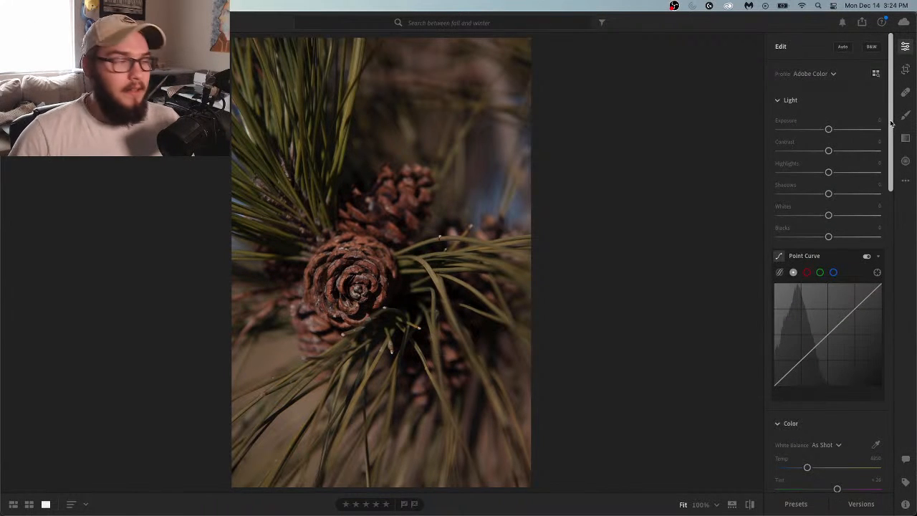
pyautogui.moveTo(892, 124); pyautogui.dragTo(894, 116)
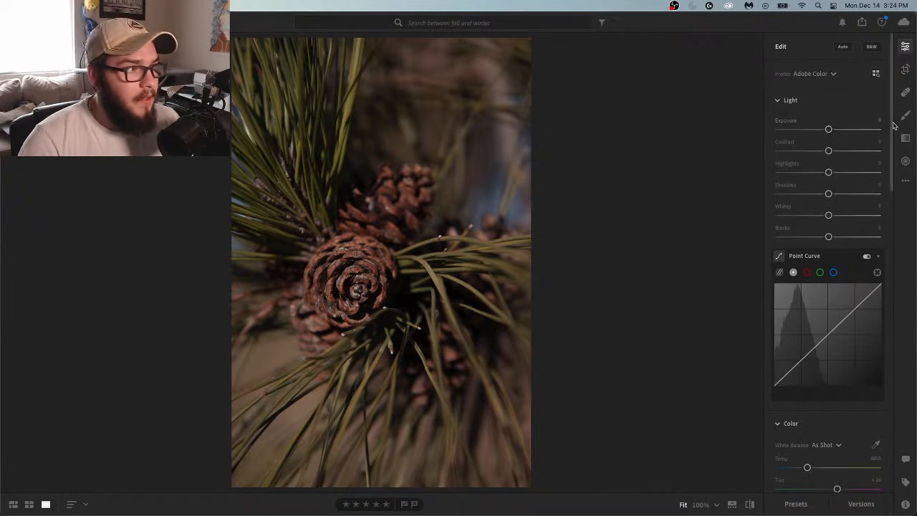
pyautogui.moveTo(888, 127); pyautogui.dragTo(891, 265)
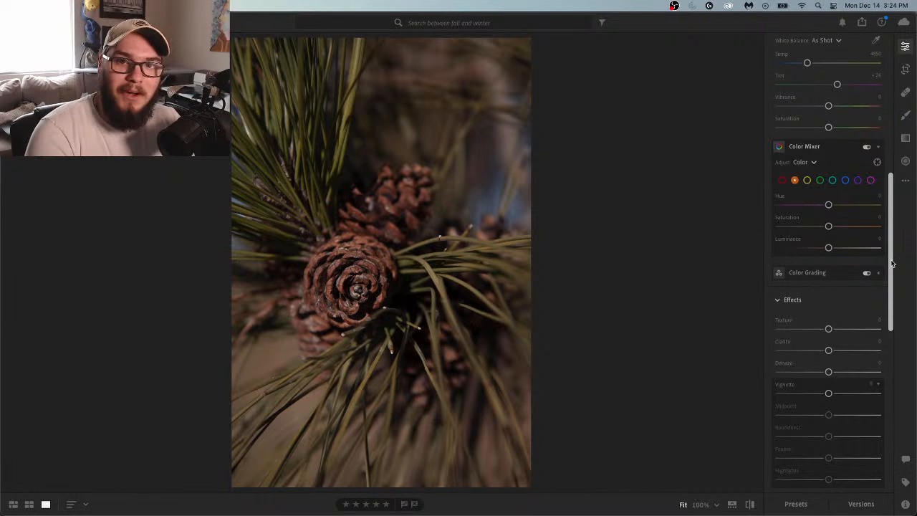
pyautogui.moveTo(892, 263); pyautogui.dragTo(894, 265)
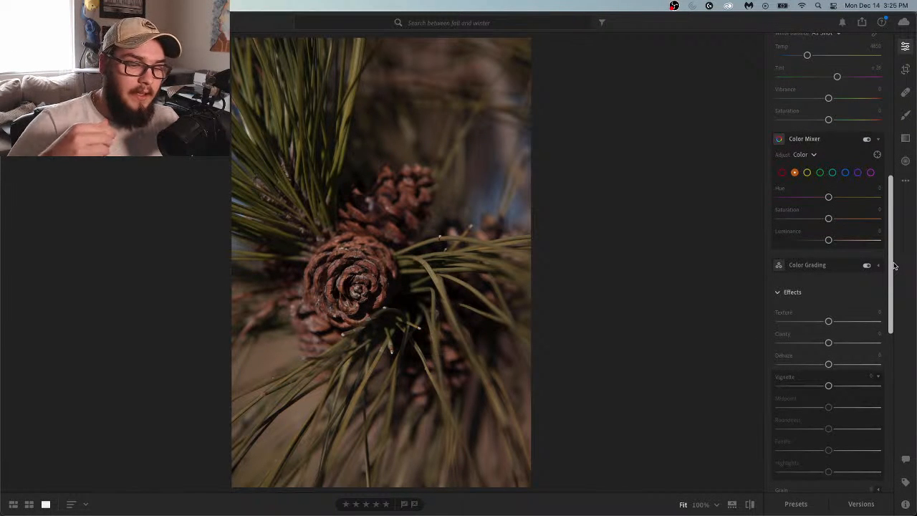
pyautogui.moveTo(894, 266); pyautogui.dragTo(892, 109)
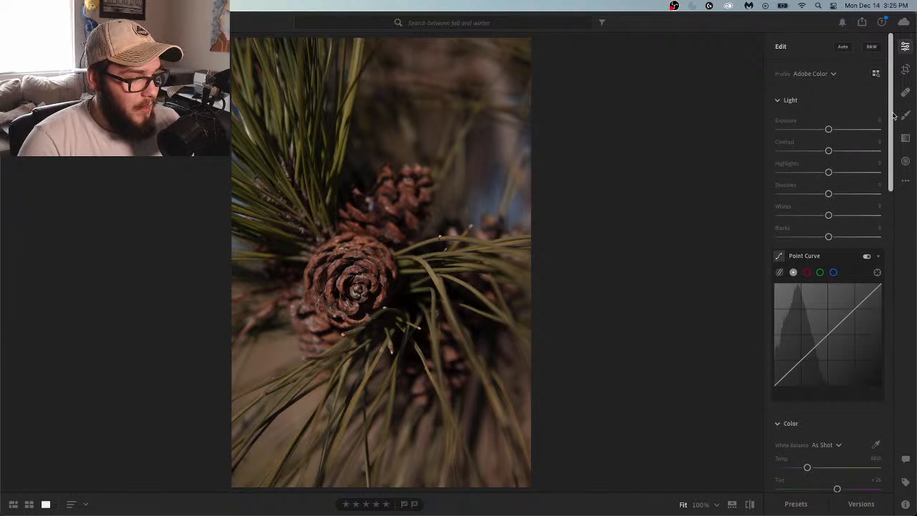
pyautogui.moveTo(893, 115)
pyautogui.mouseDown()
pyautogui.moveTo(894, 133)
pyautogui.moveTo(894, 113)
pyautogui.mouseUp()
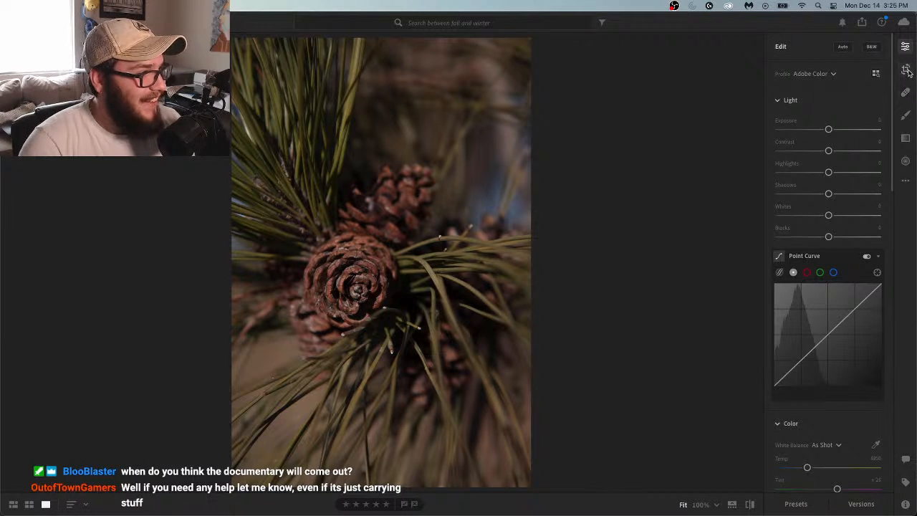
# Open the presets and preview moody amber, moody greens soft and moody light orange/green from the wedding group on the pine cone photo
pyautogui.click(796, 503)
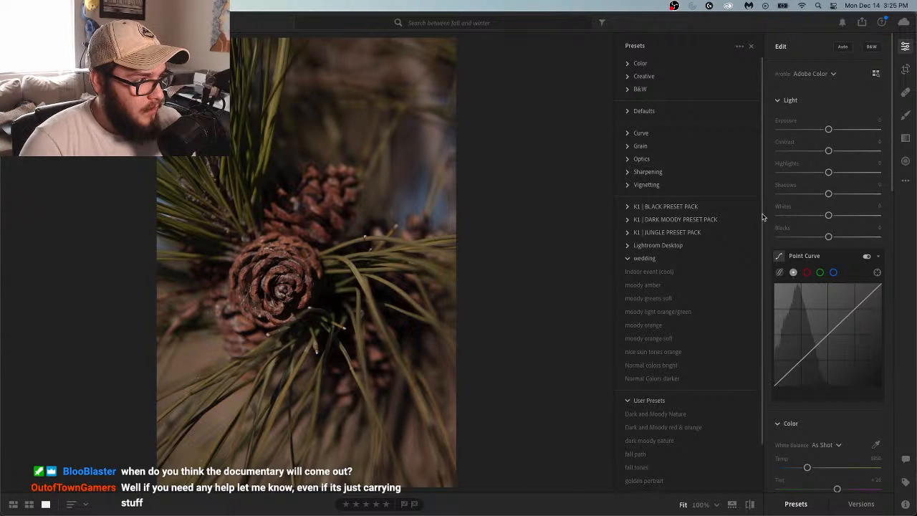
pyautogui.scroll(-2, 763, 212)
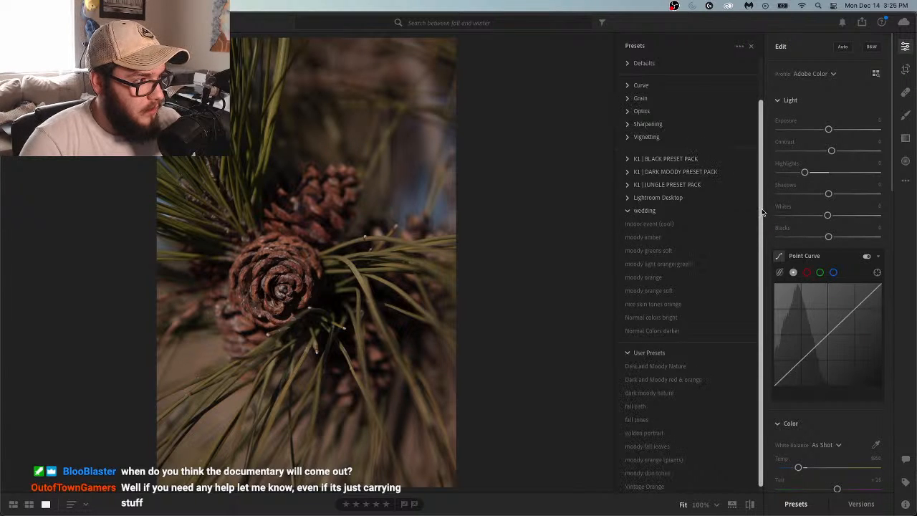
pyautogui.click(643, 225)
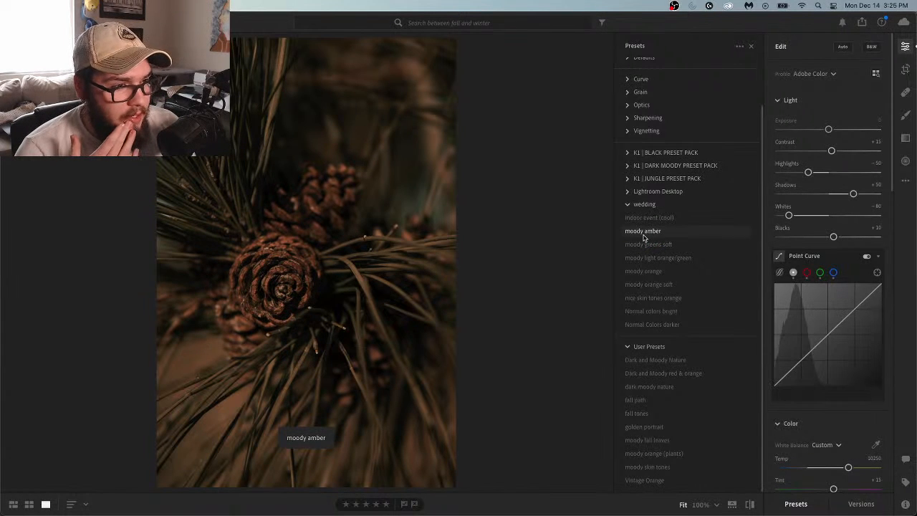
pyautogui.click(645, 245)
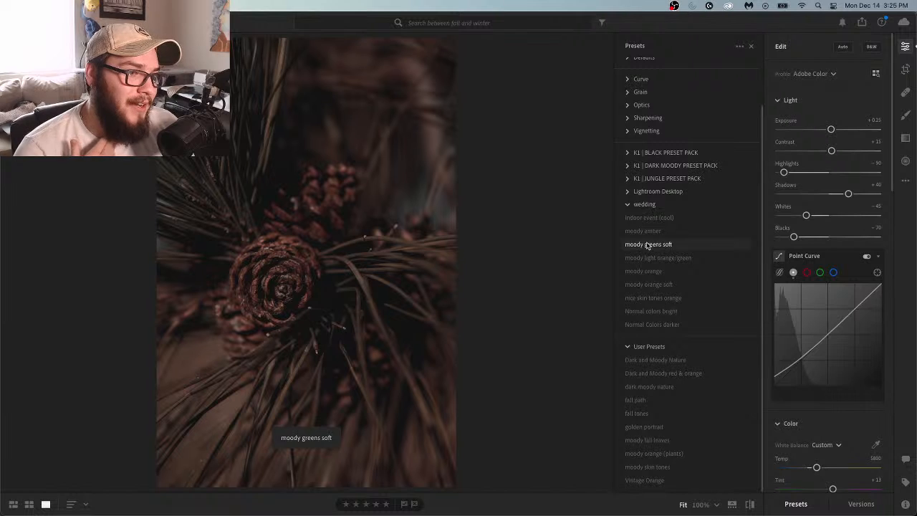
pyautogui.click(647, 258)
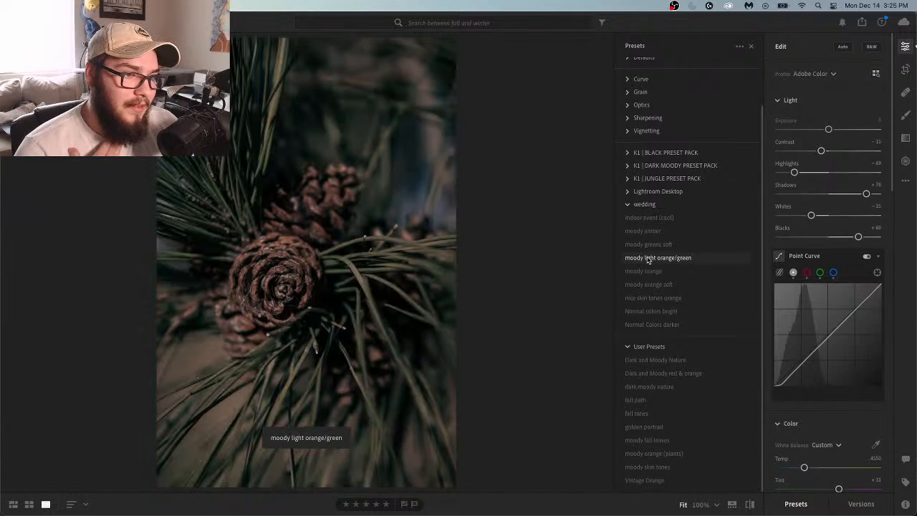
pyautogui.click(647, 271)
pyautogui.click(649, 259)
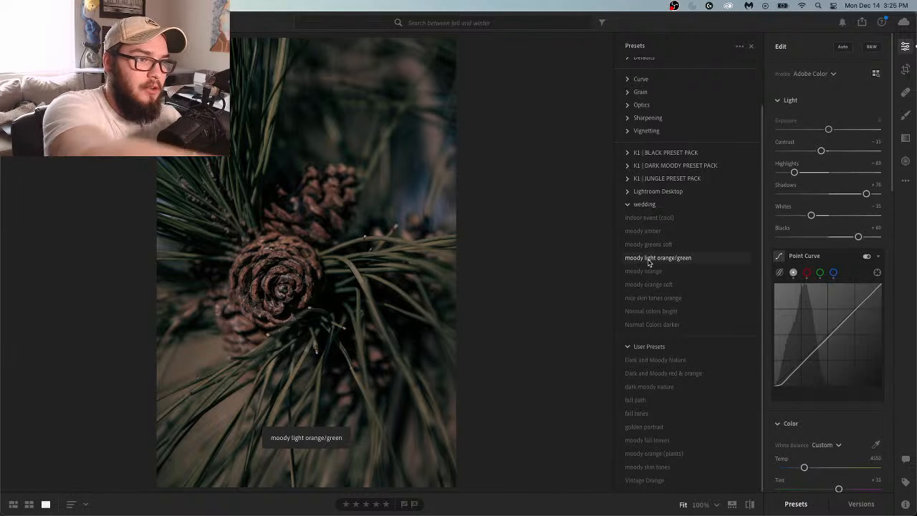
# Preview the wedding presets moody orange, moody orange soft, nice skin tones orange and Normal colors bright on the pine cone photo
pyautogui.click(656, 272)
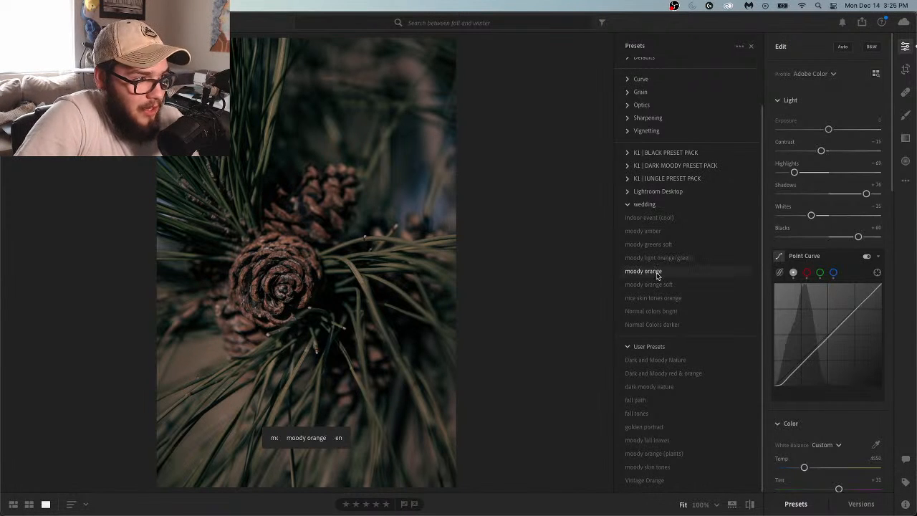
pyautogui.click(660, 284)
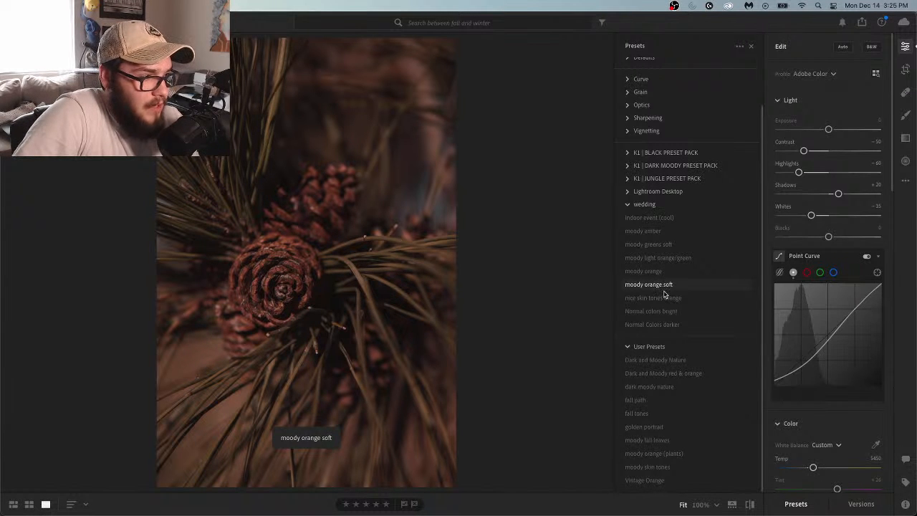
pyautogui.click(664, 297)
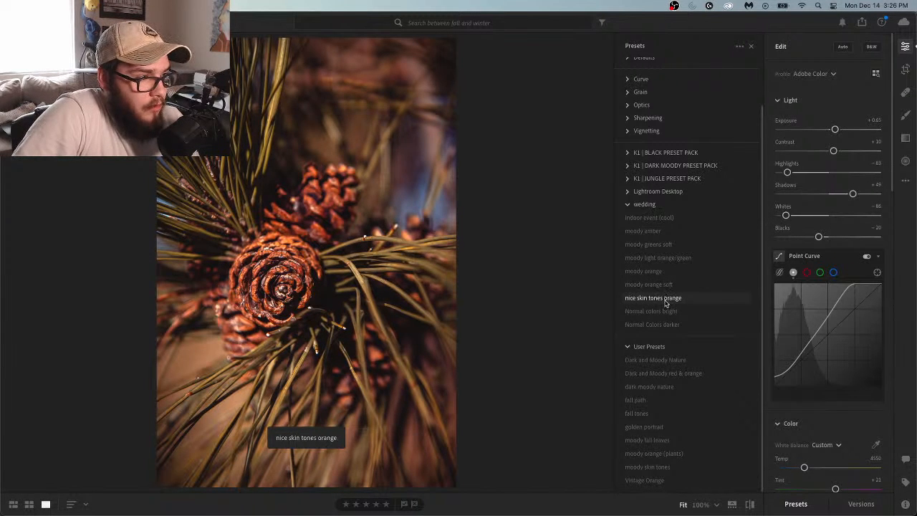
pyautogui.click(665, 311)
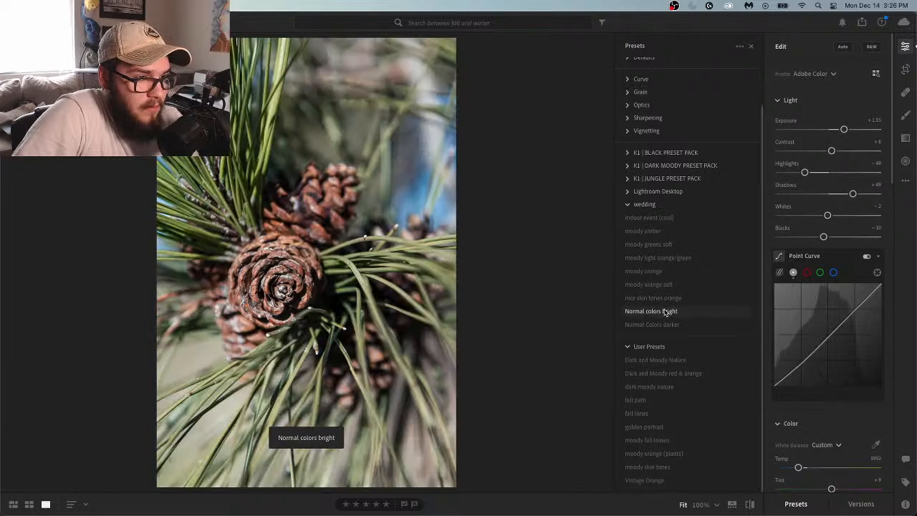
pyautogui.click(665, 325)
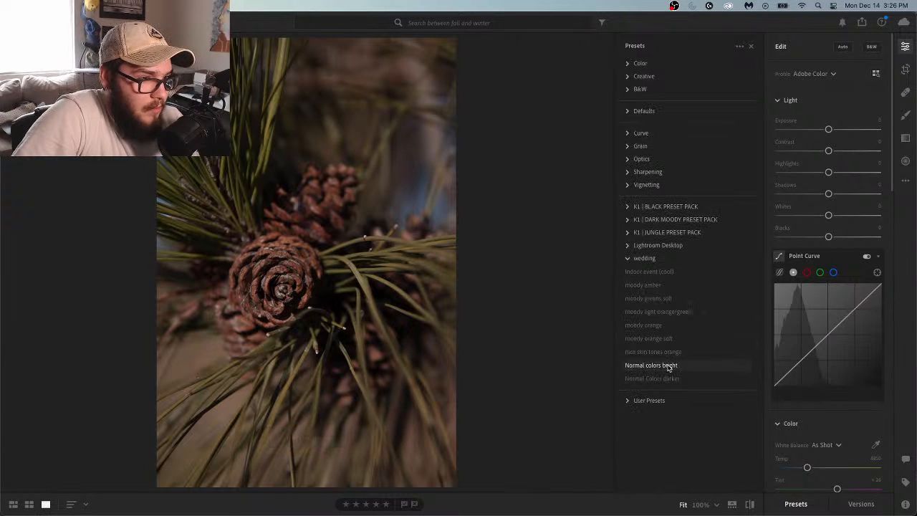
# Expand the user presets and preview Dark and Moody red & orange, dark moody nature, fall path and fall tones on the pine cone photo
pyautogui.click(629, 402)
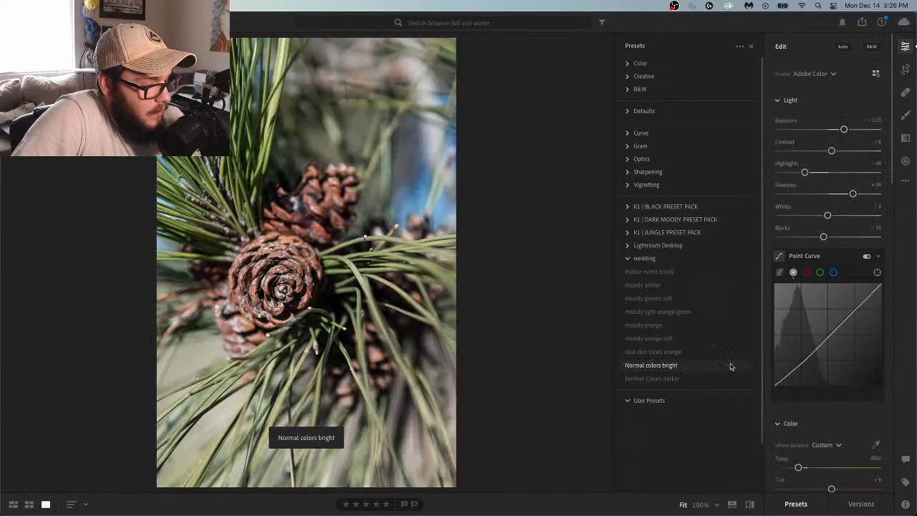
pyautogui.scroll(-1, 763, 358)
pyautogui.scroll(-2, 761, 356)
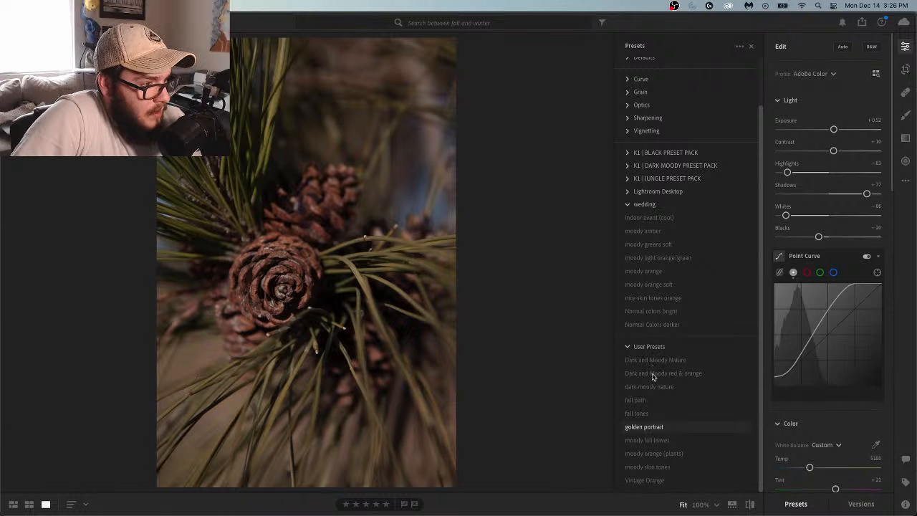
pyautogui.click(652, 375)
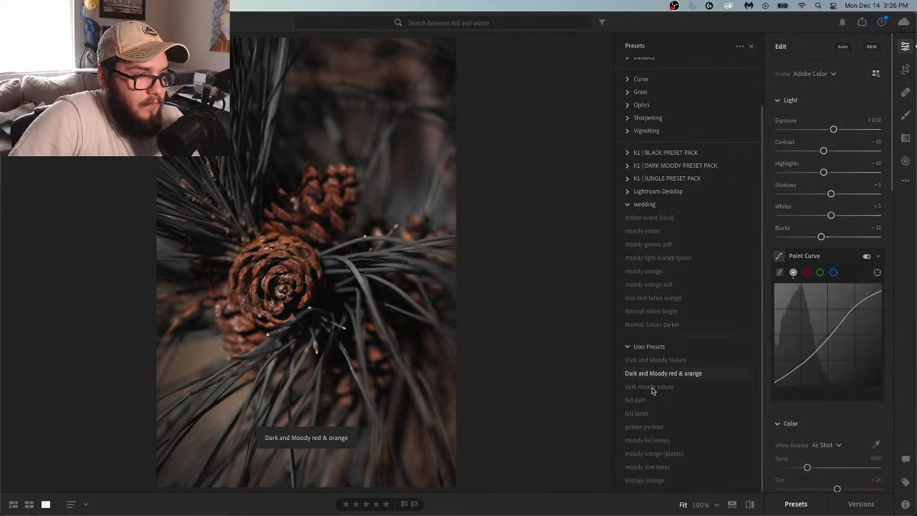
pyautogui.click(653, 387)
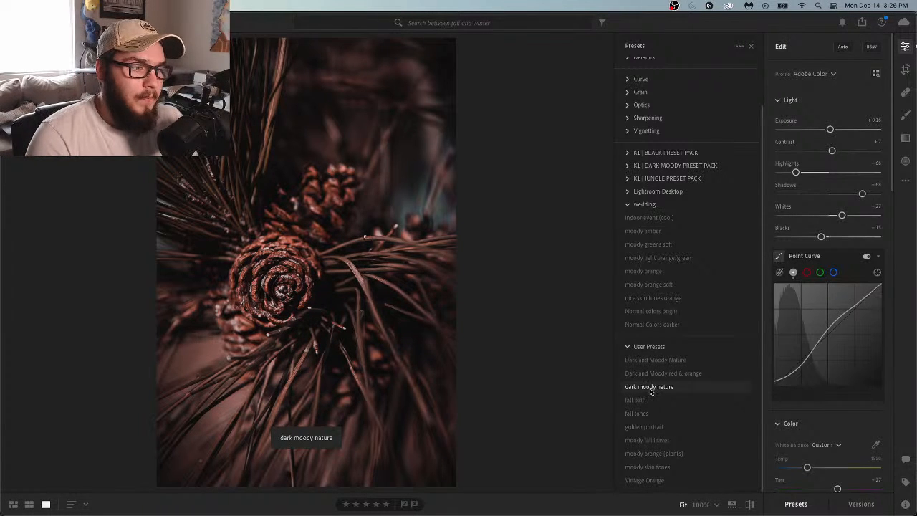
pyautogui.click(649, 401)
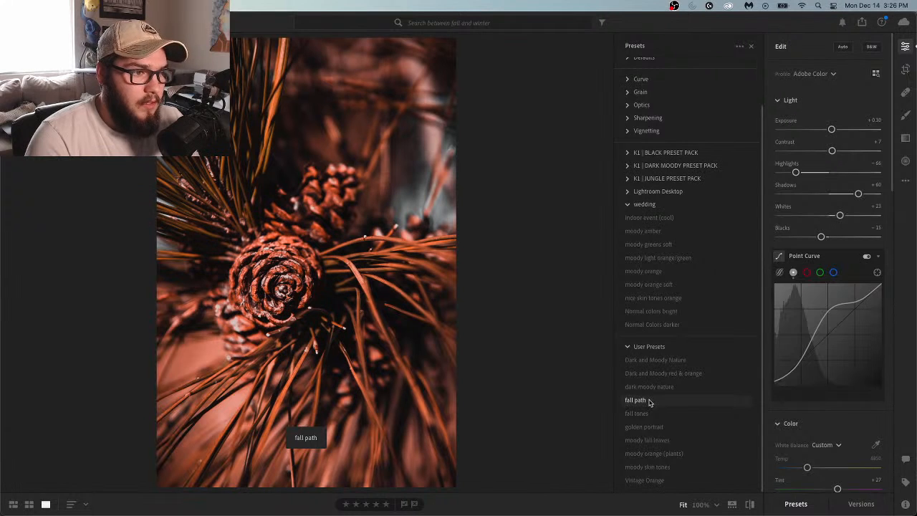
pyautogui.click(651, 414)
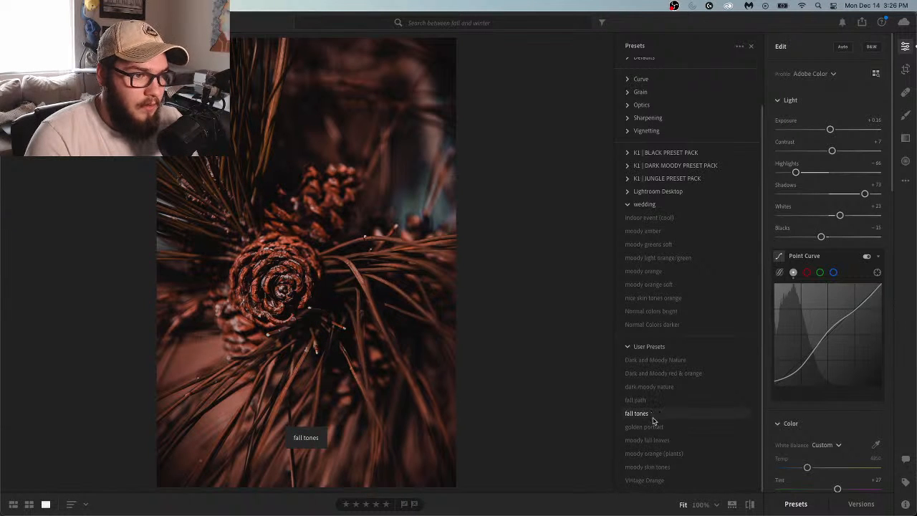
# Preview the user presets golden portrait, moody fall leaves, moody orange (plants) and moody skin tones, revisiting moody orange (plants) for comparison
pyautogui.click(652, 427)
pyautogui.click(664, 441)
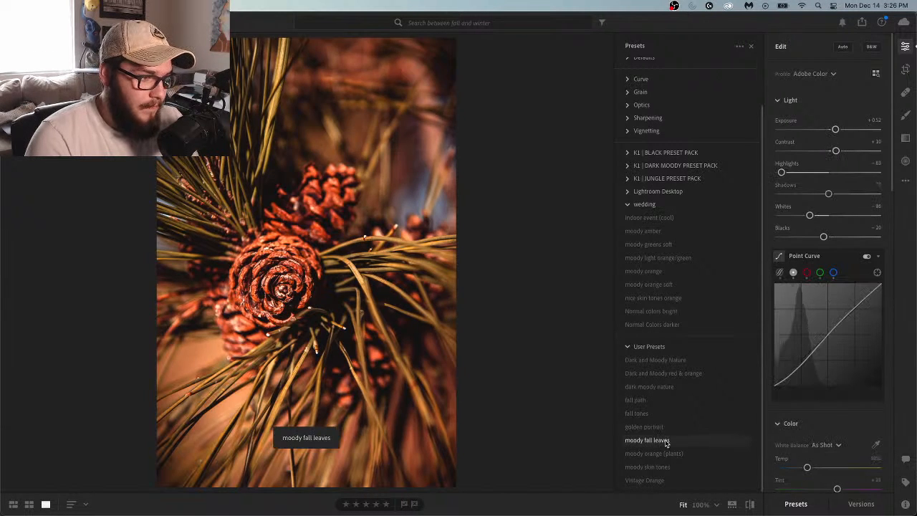
pyautogui.click(676, 453)
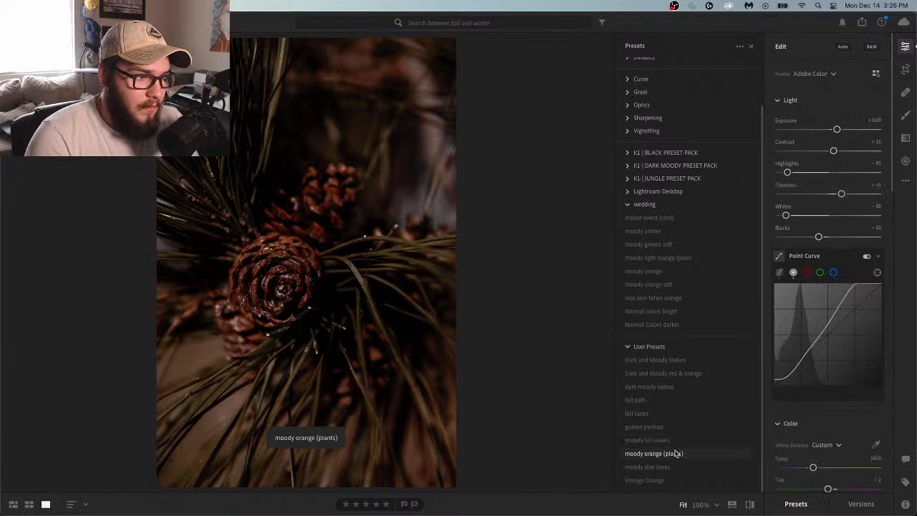
pyautogui.click(674, 467)
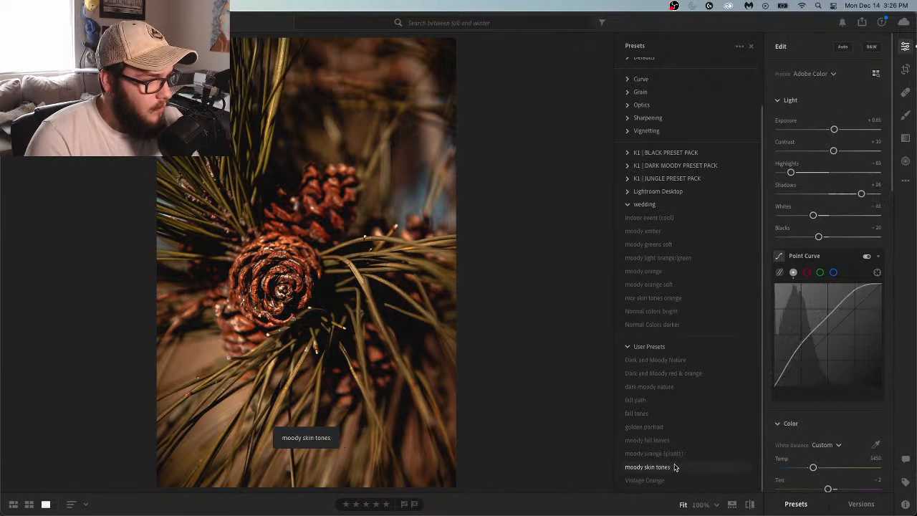
pyautogui.click(676, 454)
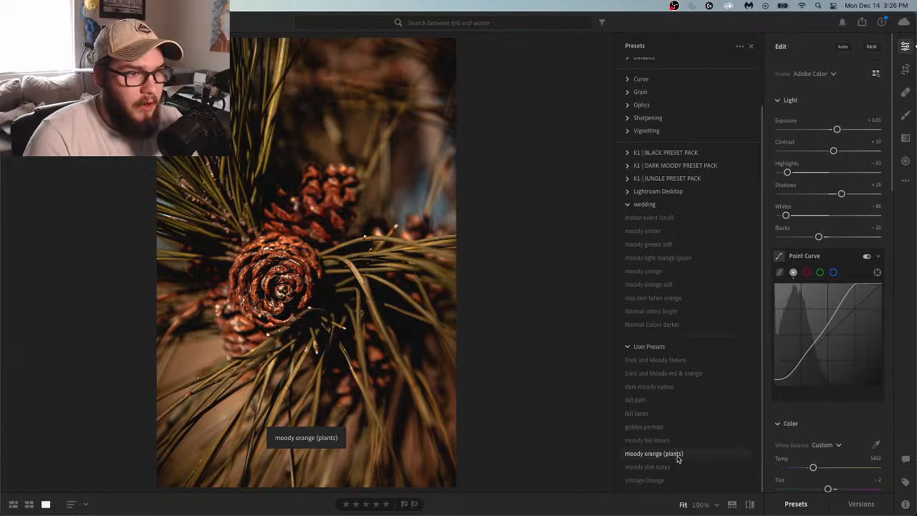
# Compare the wedding presets moody orange soft and moody light orange/green, apply moody greens soft to the photo and close the presets
pyautogui.click(659, 273)
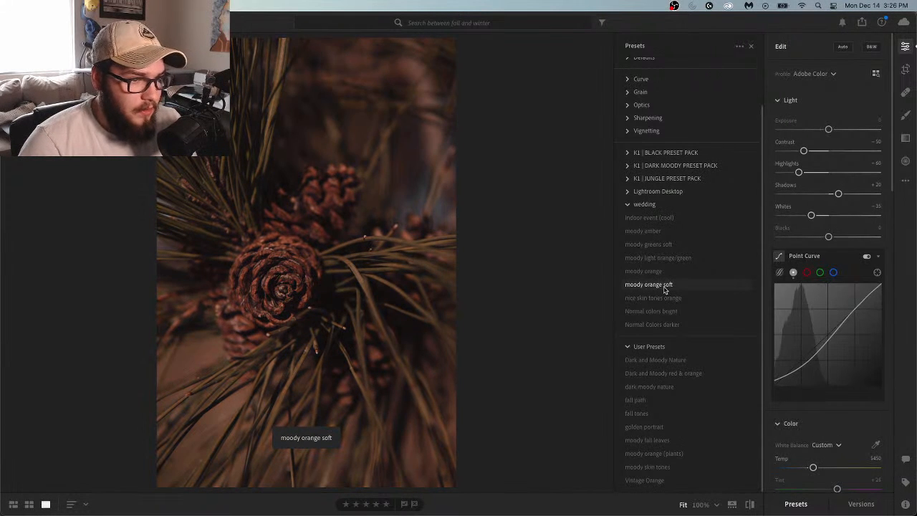
pyautogui.click(665, 258)
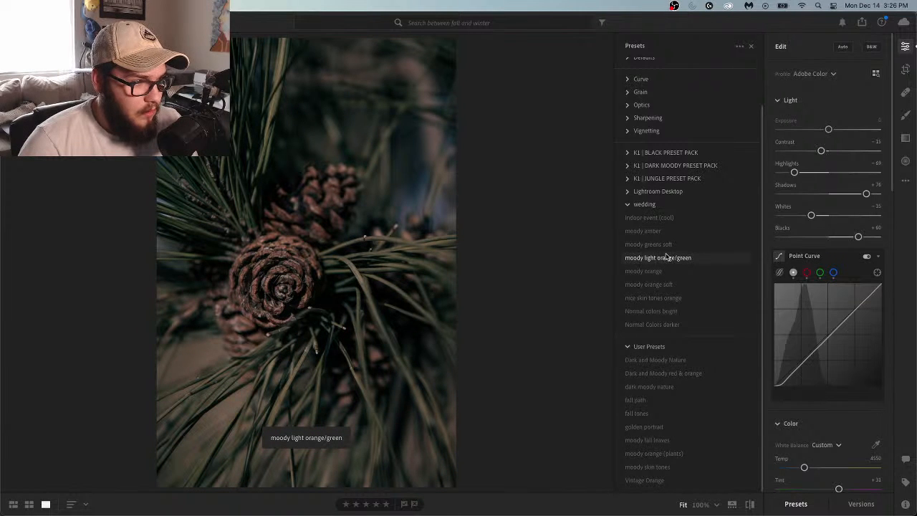
pyautogui.click(667, 247)
pyautogui.click(666, 247)
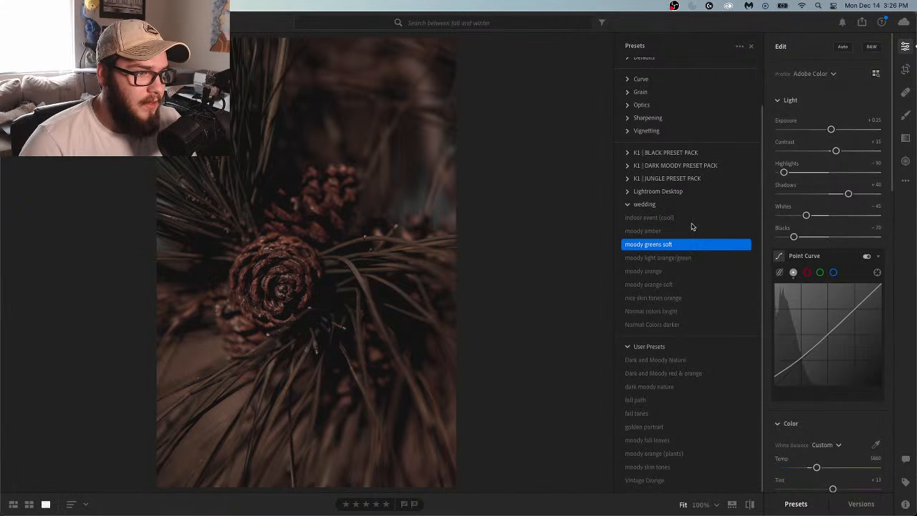
pyautogui.click(751, 47)
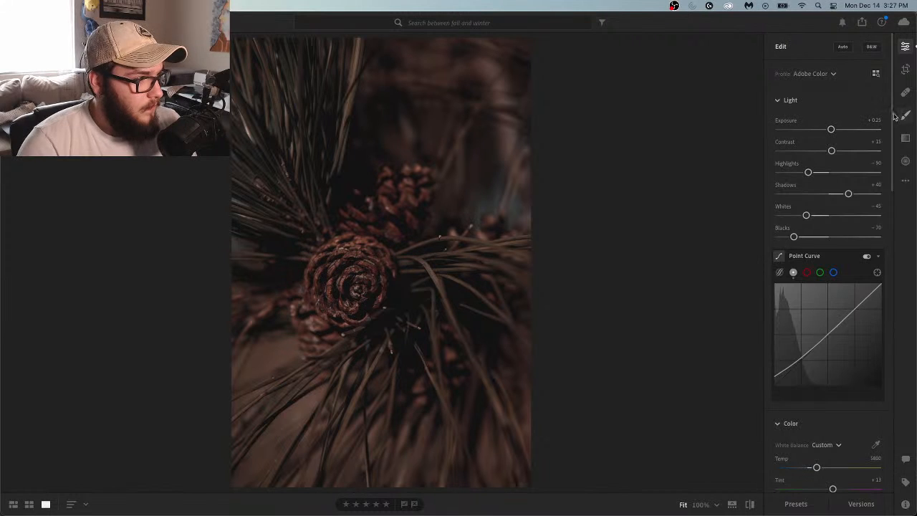
# Enable lens corrections and chromatic aberration removal for the photo, comparing the image with lens corrections off and on
pyautogui.moveTo(894, 116); pyautogui.dragTo(893, 432)
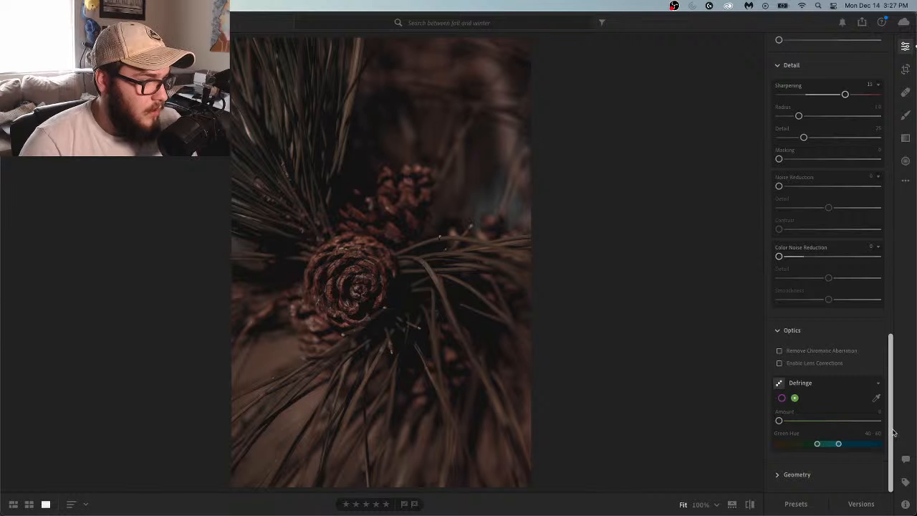
pyautogui.click(780, 364)
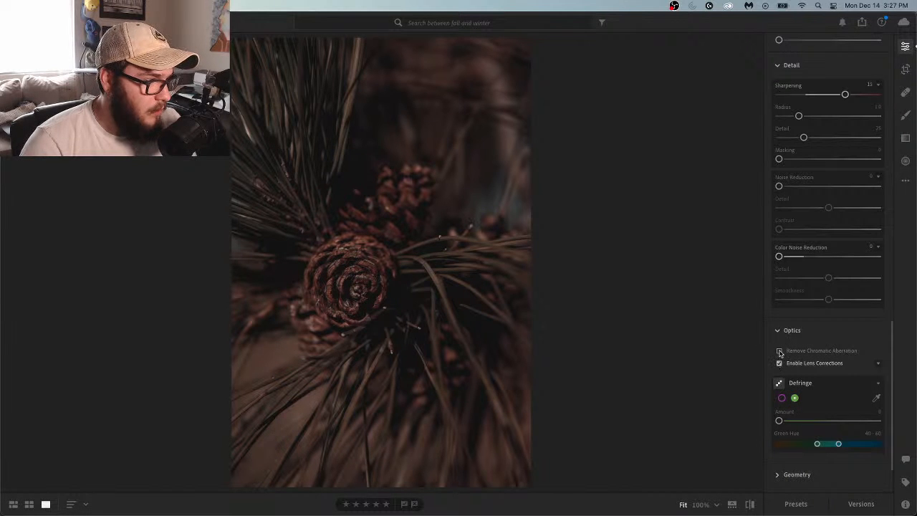
pyautogui.click(780, 351)
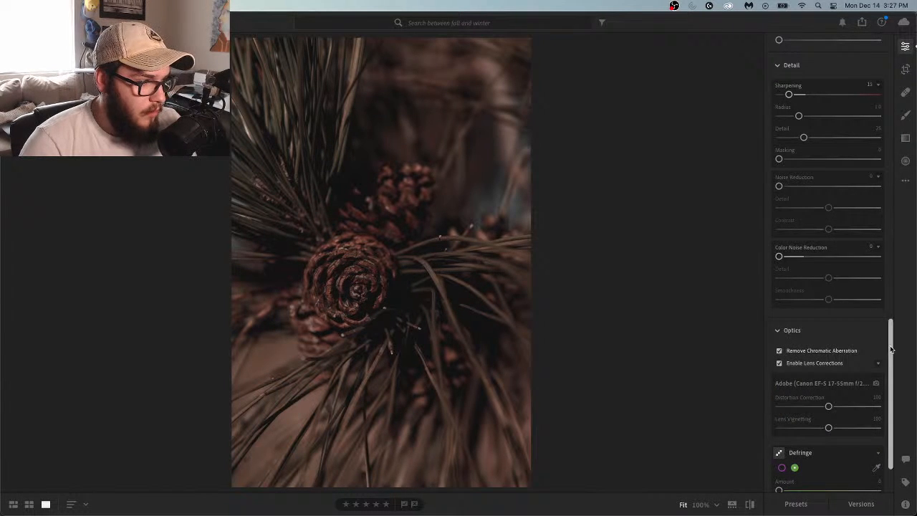
pyautogui.moveTo(891, 350); pyautogui.dragTo(891, 361)
pyautogui.scroll(2, 892, 361)
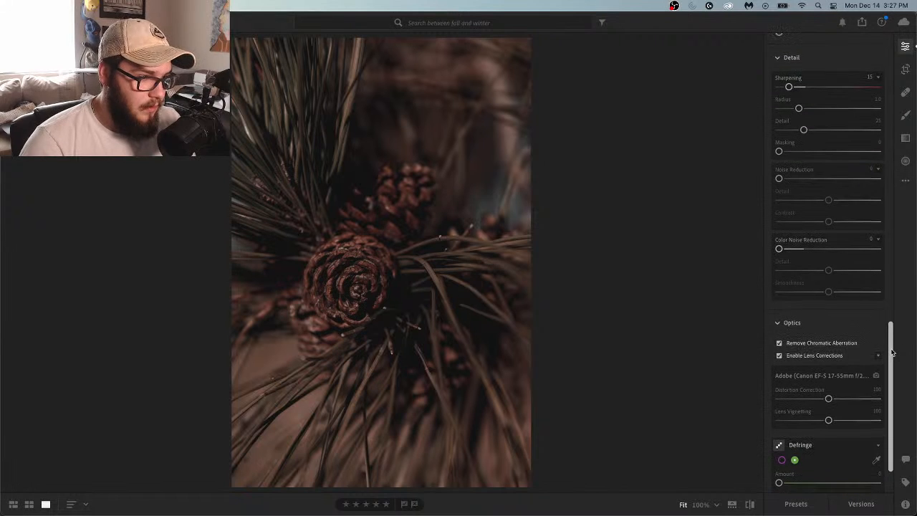
pyautogui.click(780, 358)
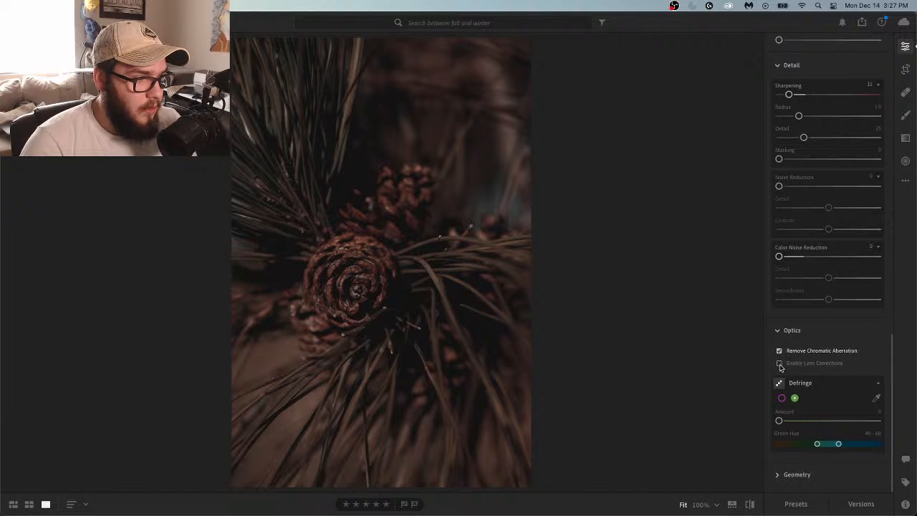
pyautogui.click(779, 364)
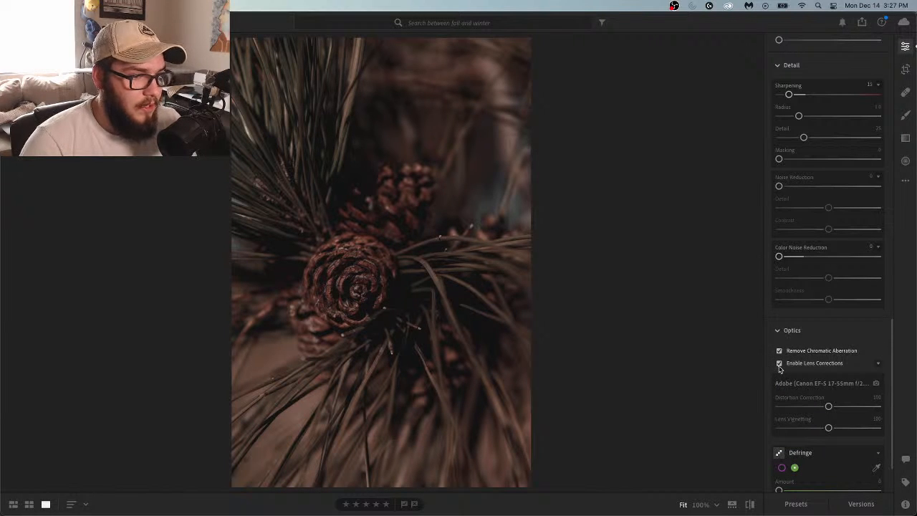
# Add a vignette of -19 to the photo, raise its feather to the maximum and bring its midpoint slightly below the default
pyautogui.scroll(1, 891, 373)
pyautogui.moveTo(891, 373); pyautogui.dragTo(892, 250)
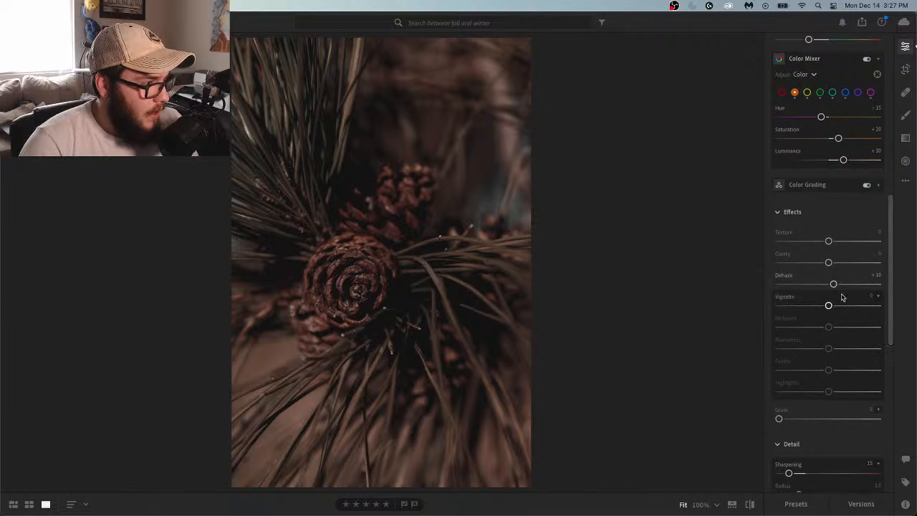
pyautogui.moveTo(828, 305); pyautogui.dragTo(824, 307)
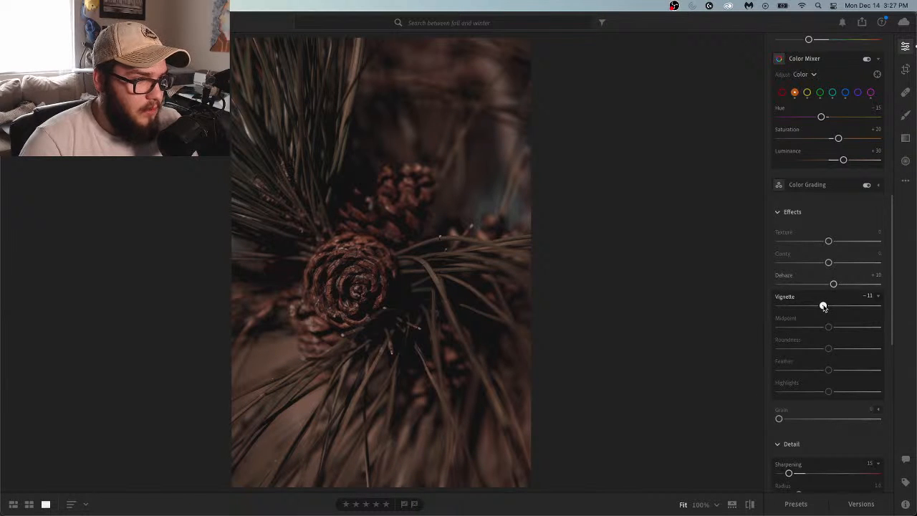
pyautogui.moveTo(823, 306); pyautogui.dragTo(819, 307)
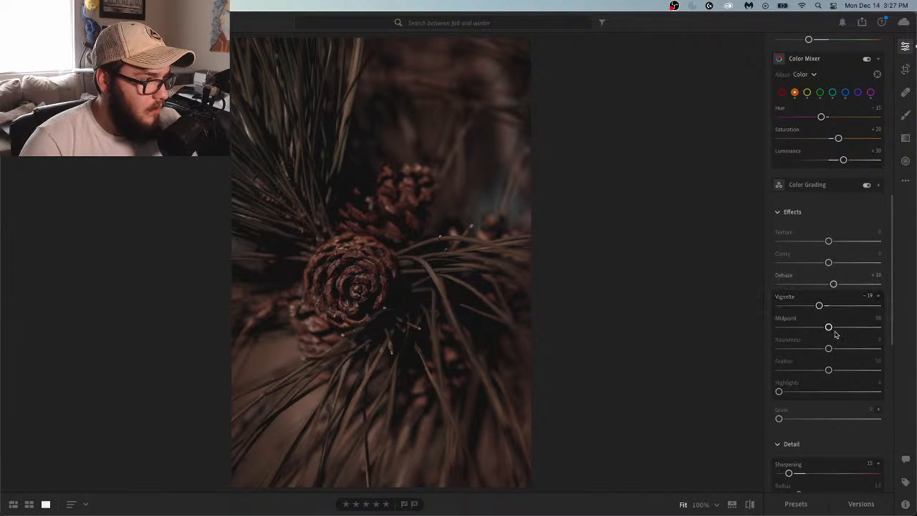
pyautogui.moveTo(828, 327)
pyautogui.mouseDown()
pyautogui.moveTo(842, 327)
pyautogui.moveTo(836, 335)
pyautogui.mouseUp()
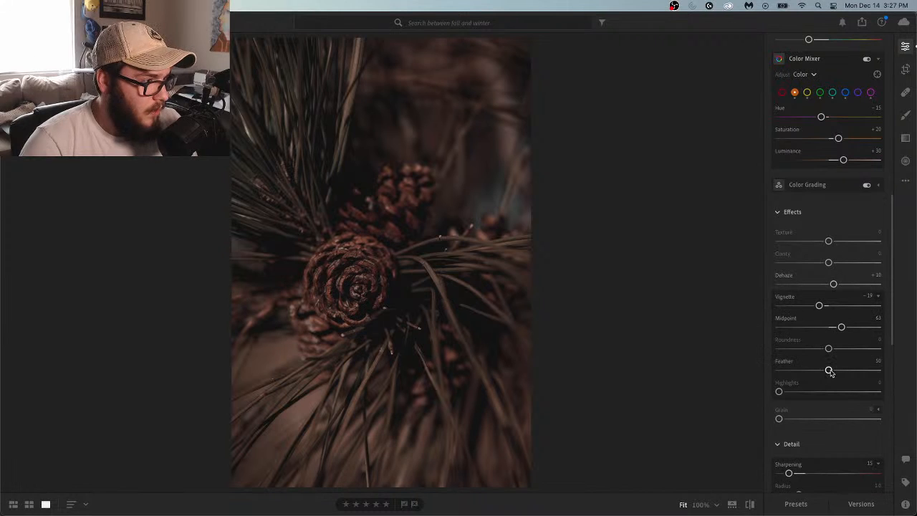
pyautogui.moveTo(828, 369); pyautogui.dragTo(880, 370)
pyautogui.moveTo(841, 328)
pyautogui.mouseDown()
pyautogui.moveTo(817, 331)
pyautogui.moveTo(824, 329)
pyautogui.mouseUp()
# Shape the point curve into a gentle S by lowering its shadow point and raising its highlight point
pyautogui.moveTo(893, 320); pyautogui.dragTo(898, 179)
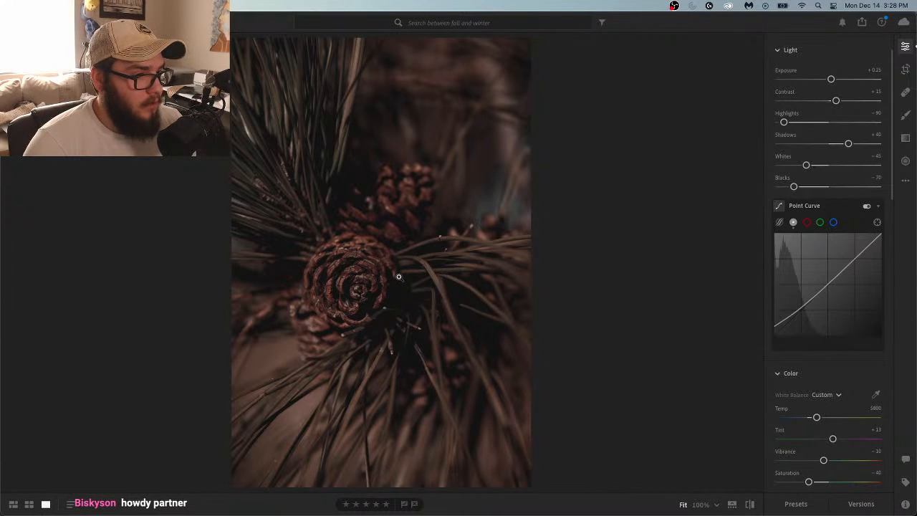
pyautogui.moveTo(814, 286)
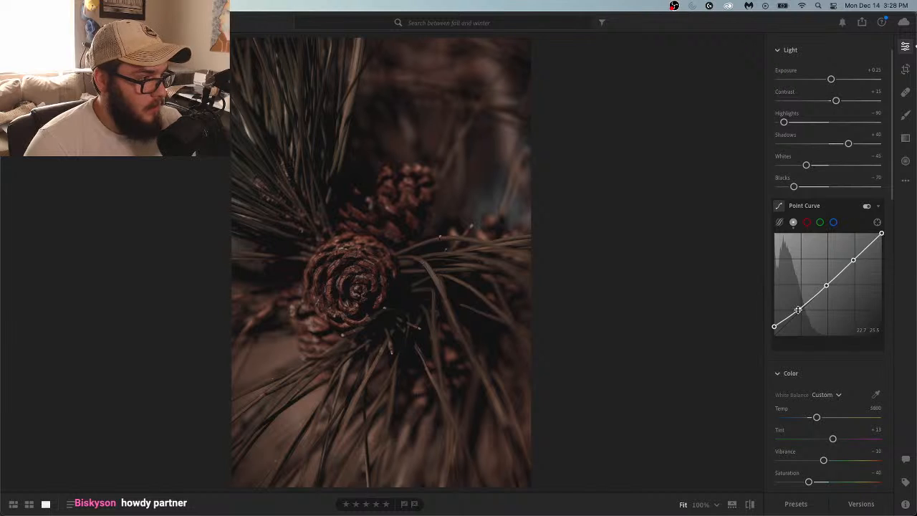
pyautogui.moveTo(798, 310); pyautogui.dragTo(799, 317)
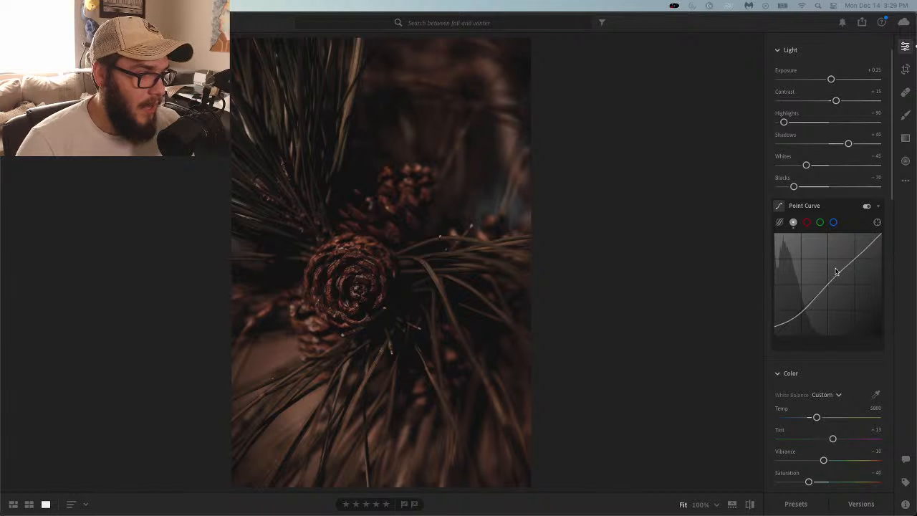
pyautogui.click(844, 208)
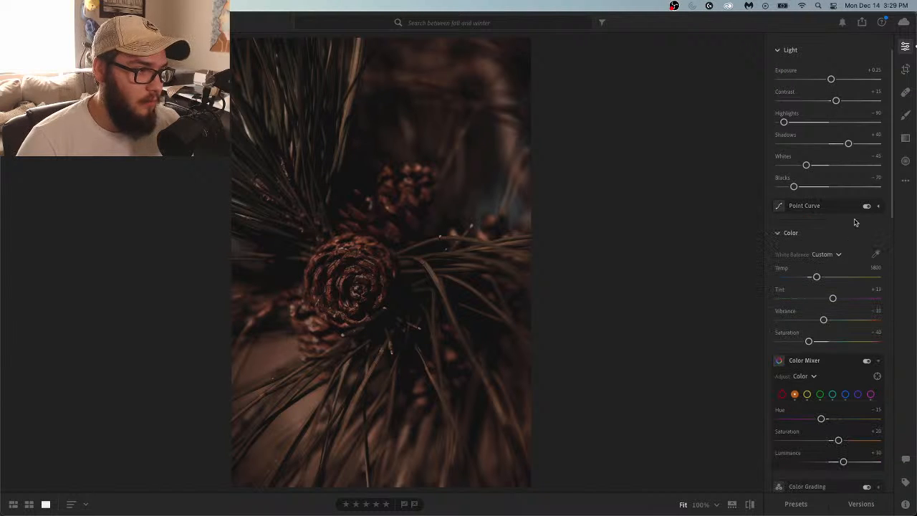
pyautogui.click(880, 209)
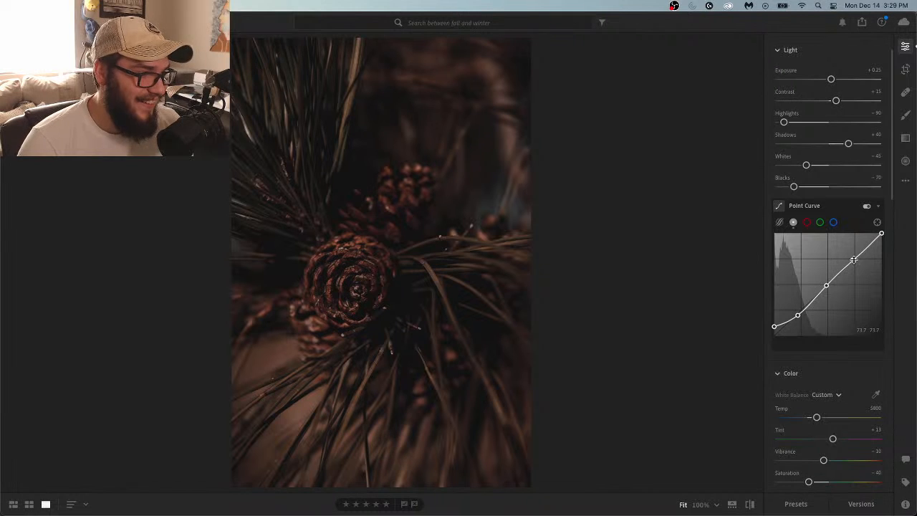
pyautogui.moveTo(854, 260)
pyautogui.mouseDown()
pyautogui.moveTo(850, 250)
pyautogui.moveTo(859, 248)
pyautogui.mouseUp()
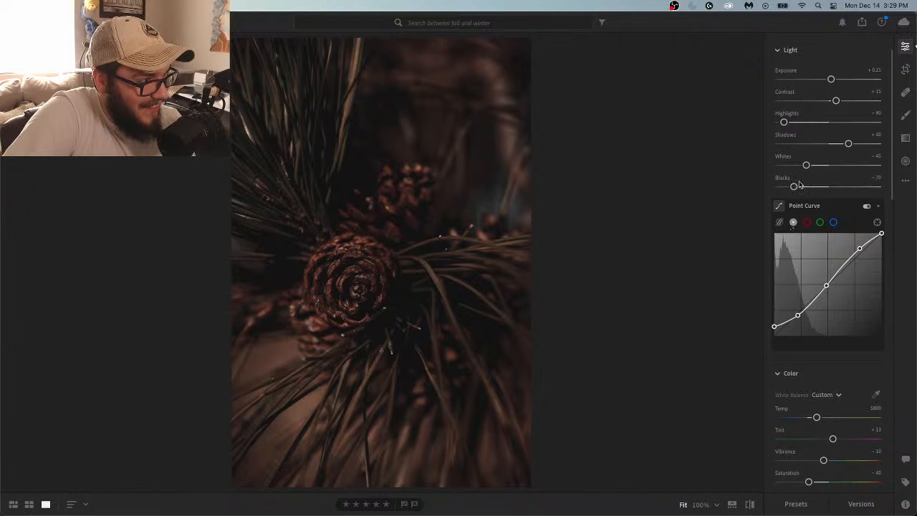
# Fine-tune the photo's shadows, trying a darker setting before settling on +38
pyautogui.moveTo(890, 145); pyautogui.dragTo(890, 141)
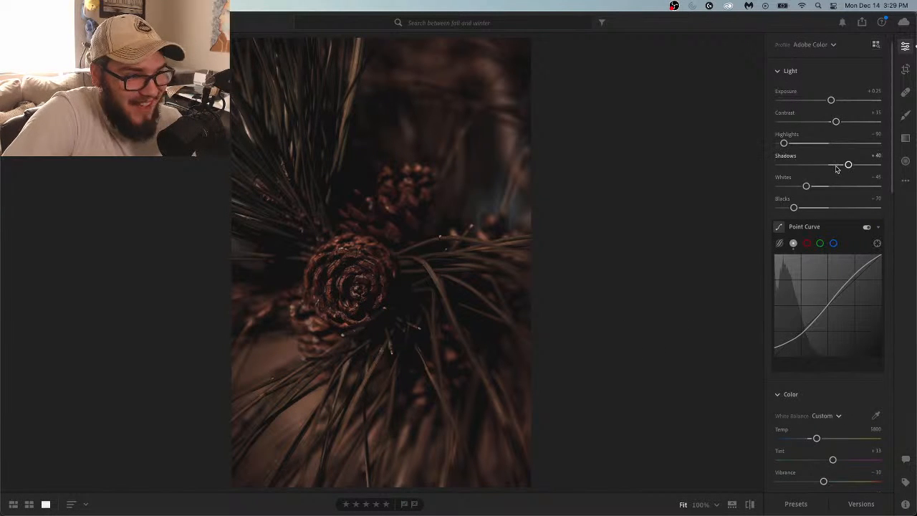
pyautogui.moveTo(849, 165); pyautogui.dragTo(846, 165)
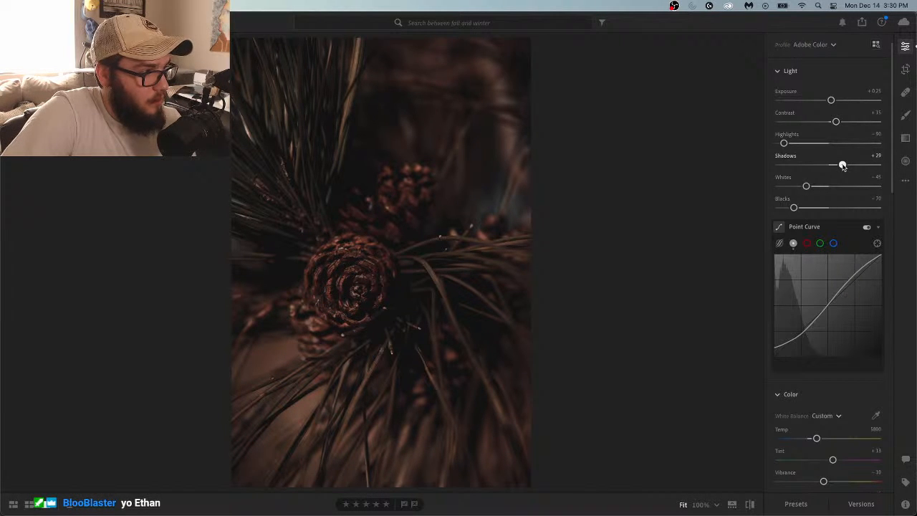
pyautogui.moveTo(842, 165); pyautogui.dragTo(849, 165)
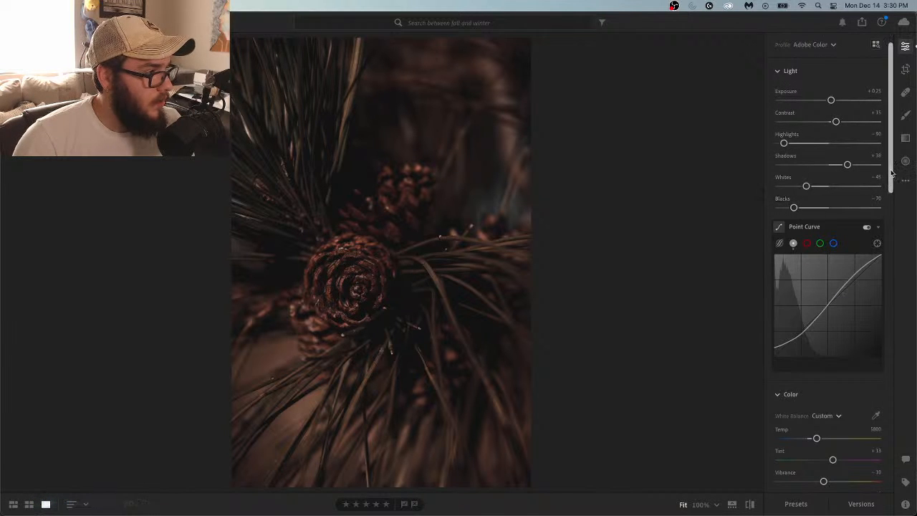
# Try cooling the photo's white balance temperature to 4176, and undo the change
pyautogui.moveTo(892, 172); pyautogui.dragTo(901, 246)
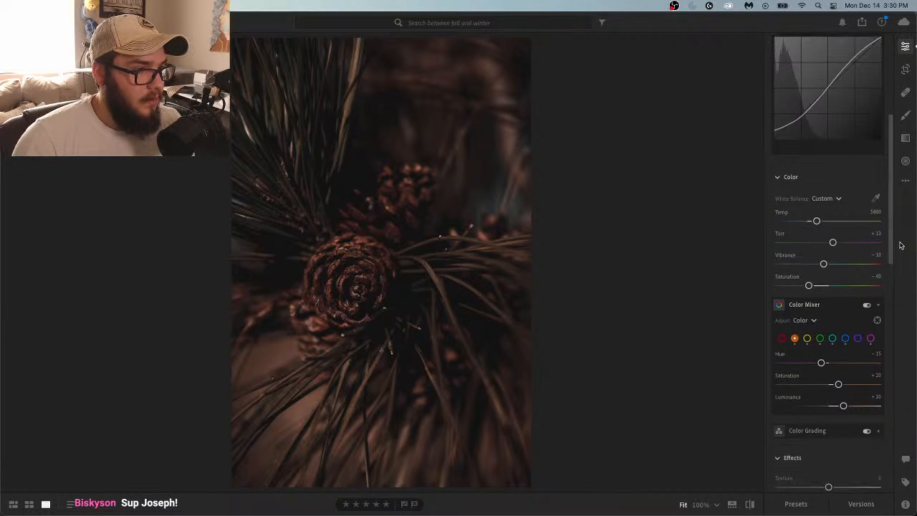
pyautogui.moveTo(817, 223)
pyautogui.mouseDown()
pyautogui.moveTo(831, 224)
pyautogui.moveTo(801, 225)
pyautogui.mouseUp()
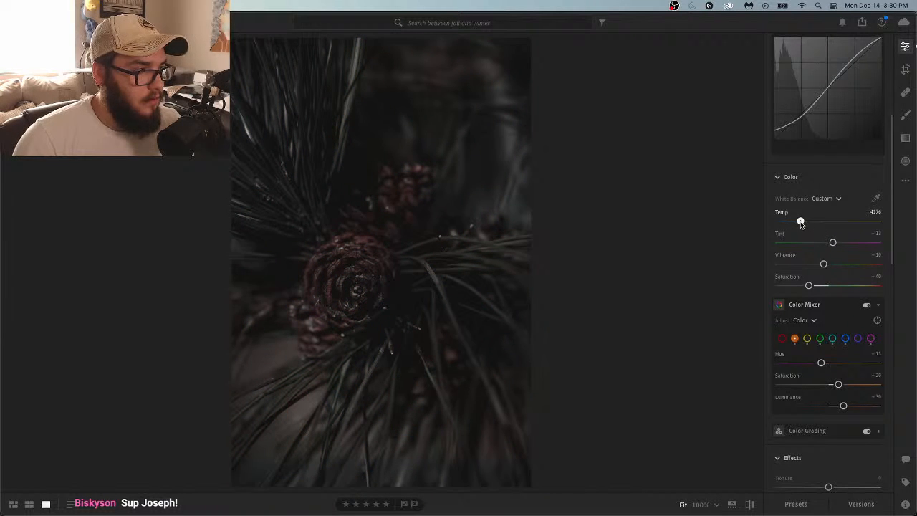
pyautogui.press('super+z')
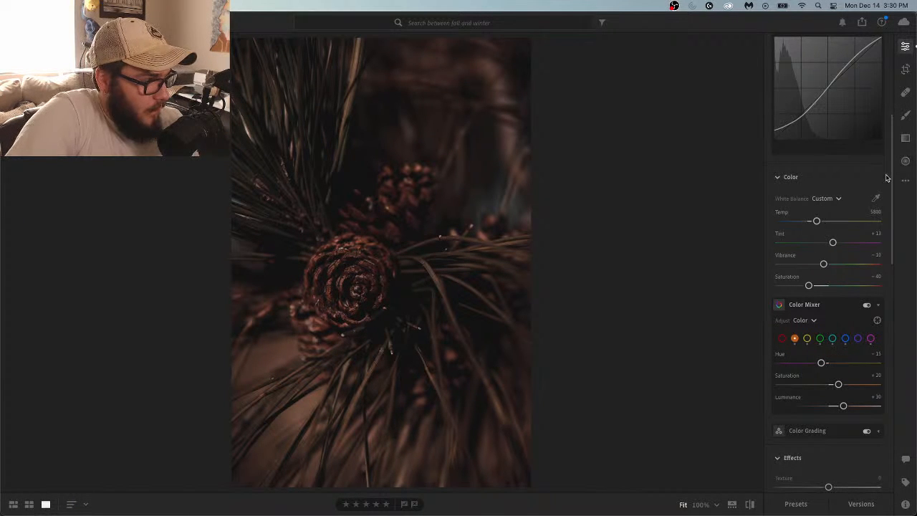
# Set the oranges in the Color Mixer to saturation +27 and luminance -23
pyautogui.scroll(-2, 893, 191)
pyautogui.scroll(-2, 892, 192)
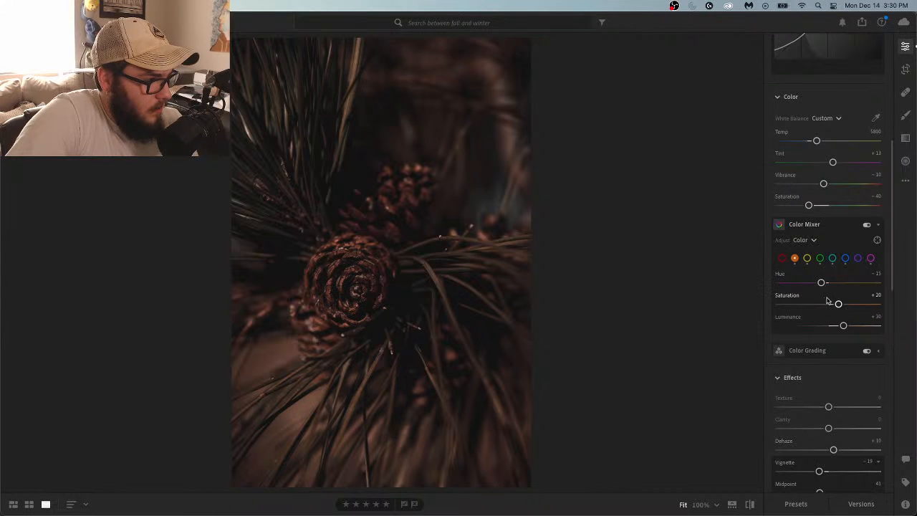
pyautogui.moveTo(838, 304); pyautogui.dragTo(817, 330)
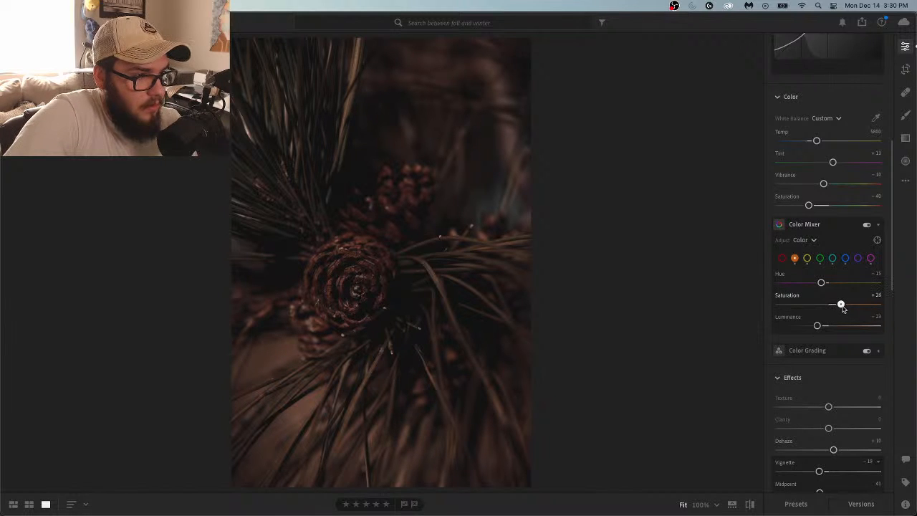
pyautogui.moveTo(843, 308); pyautogui.dragTo(844, 310)
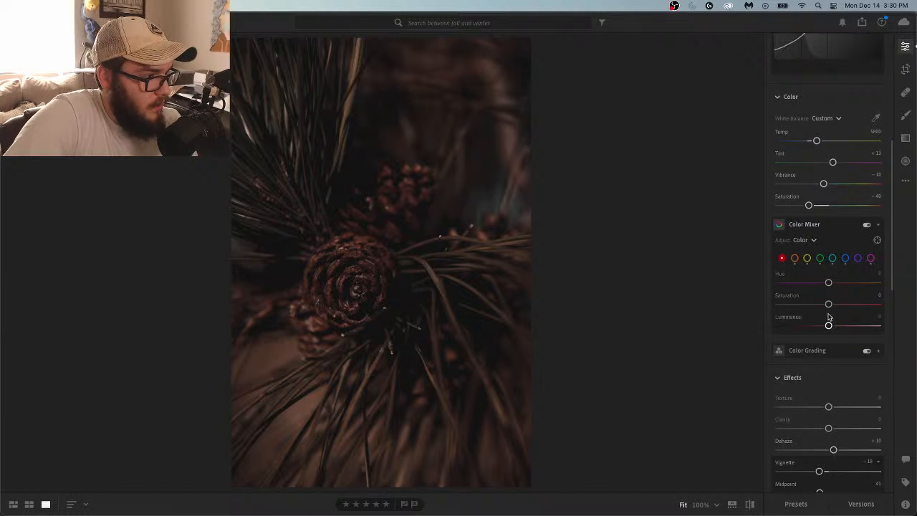
# Try a yellow saturation of +15 and a green hue of +100 in the Color Mixer, undoing the green changes
pyautogui.moveTo(829, 305)
pyautogui.mouseDown()
pyautogui.moveTo(862, 304)
pyautogui.moveTo(794, 304)
pyautogui.moveTo(916, 309)
pyautogui.moveTo(819, 305)
pyautogui.moveTo(843, 305)
pyautogui.moveTo(836, 306)
pyautogui.mouseUp()
pyautogui.click(807, 258)
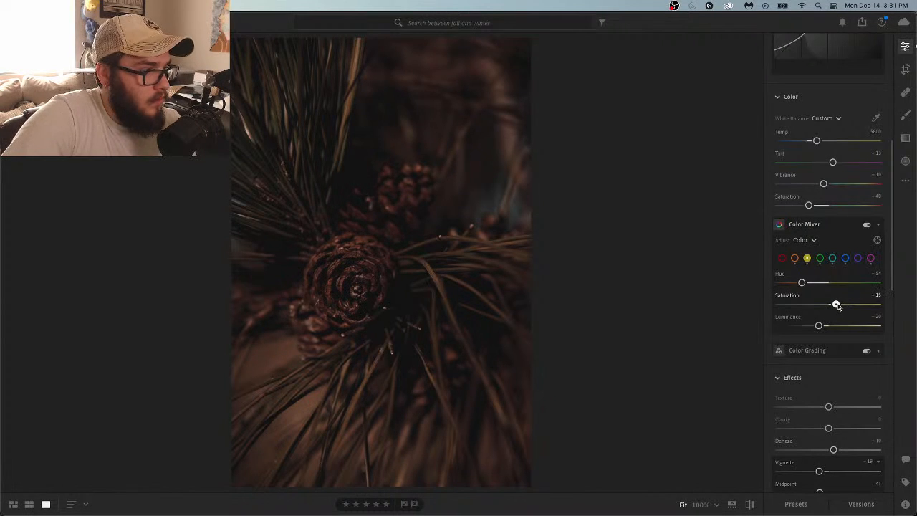
pyautogui.click(820, 260)
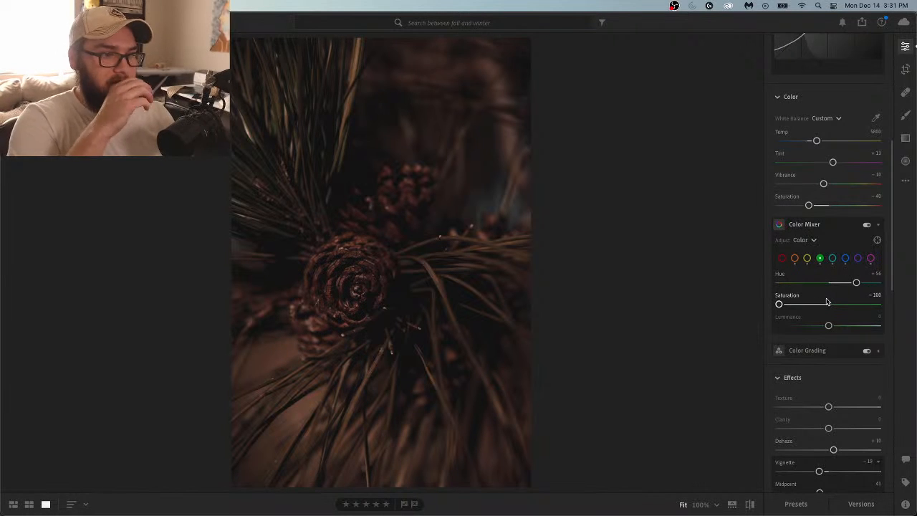
pyautogui.moveTo(856, 282); pyautogui.dragTo(912, 287)
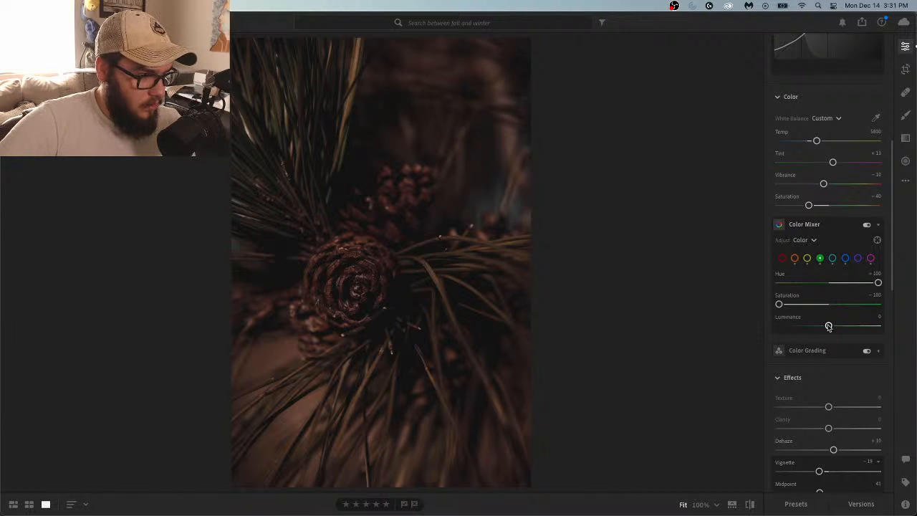
pyautogui.moveTo(780, 306)
pyautogui.mouseDown()
pyautogui.moveTo(879, 304)
pyautogui.moveTo(763, 307)
pyautogui.mouseUp()
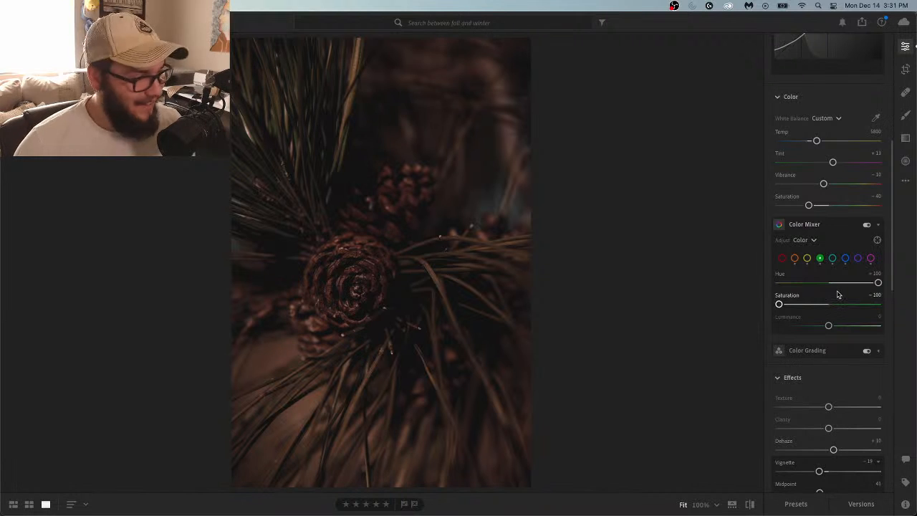
pyautogui.press('super+z')
pyautogui.press('super+z')
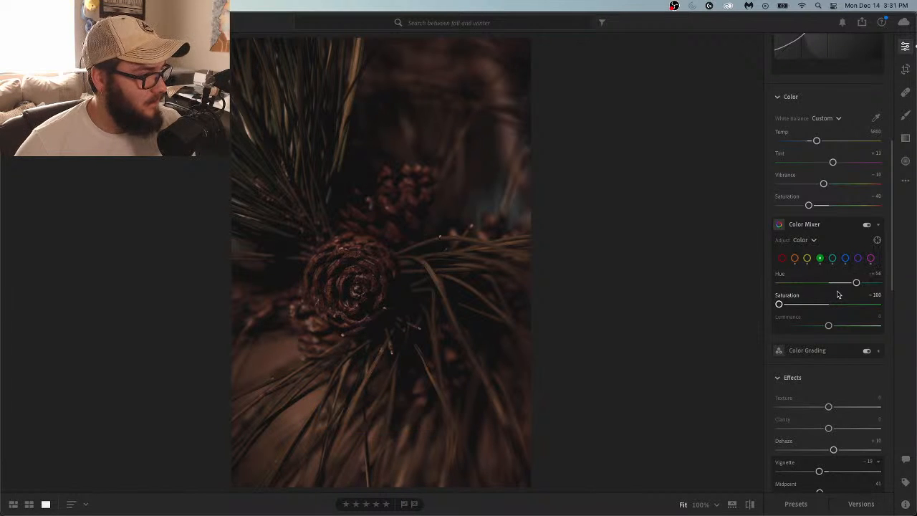
# Set the yellows in the Color Mixer to hue +38, saturation -68 and luminance +7
pyautogui.click(807, 259)
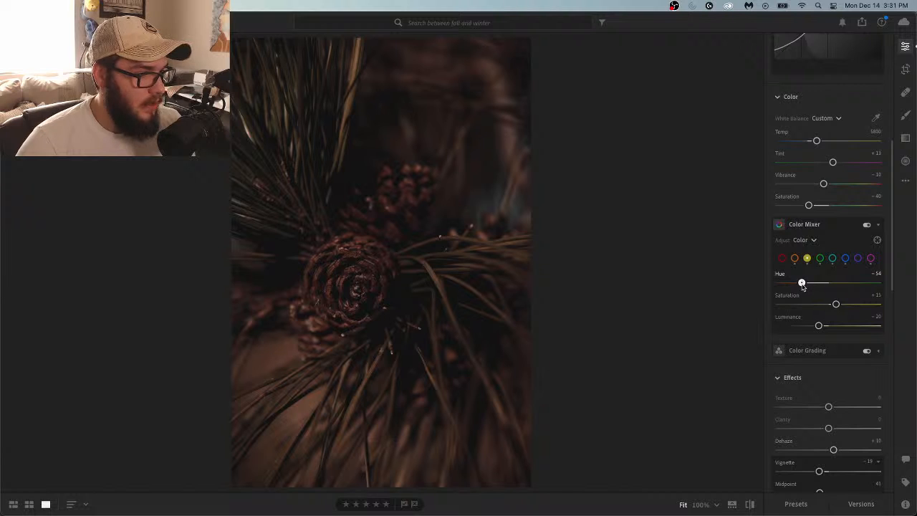
pyautogui.moveTo(802, 284); pyautogui.dragTo(789, 306)
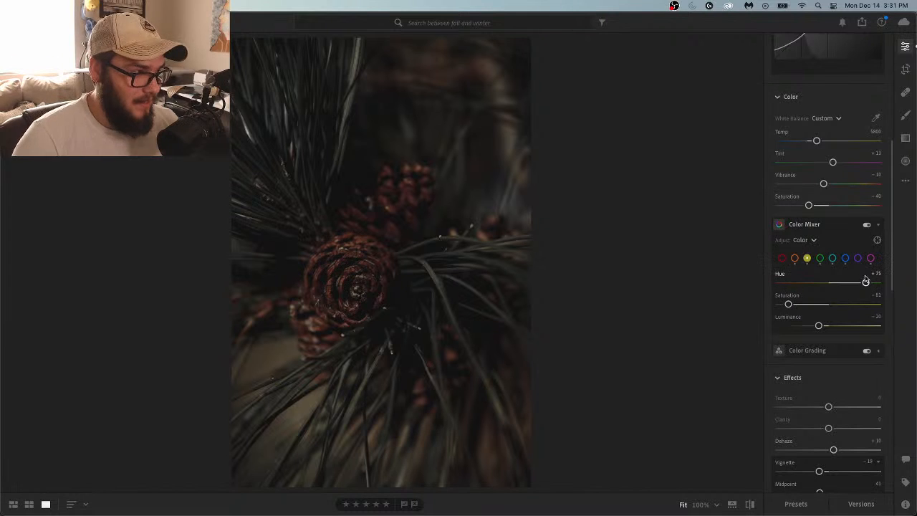
pyautogui.moveTo(866, 283); pyautogui.dragTo(847, 288)
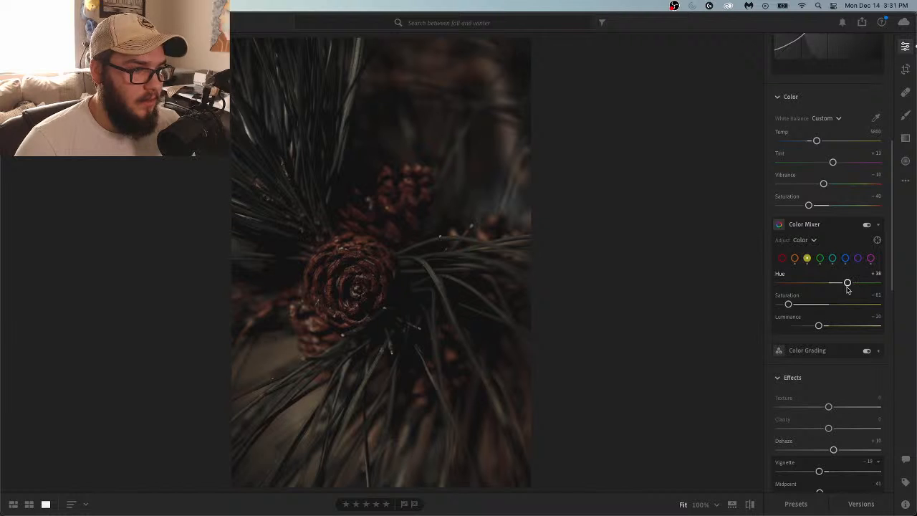
pyautogui.moveTo(818, 325); pyautogui.dragTo(833, 326)
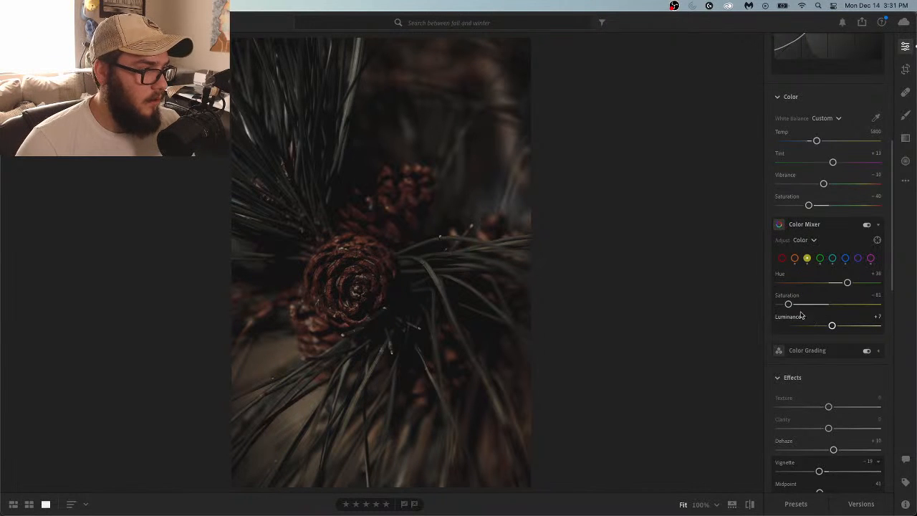
pyautogui.moveTo(788, 303)
pyautogui.mouseDown()
pyautogui.moveTo(780, 303)
pyautogui.moveTo(794, 309)
pyautogui.mouseUp()
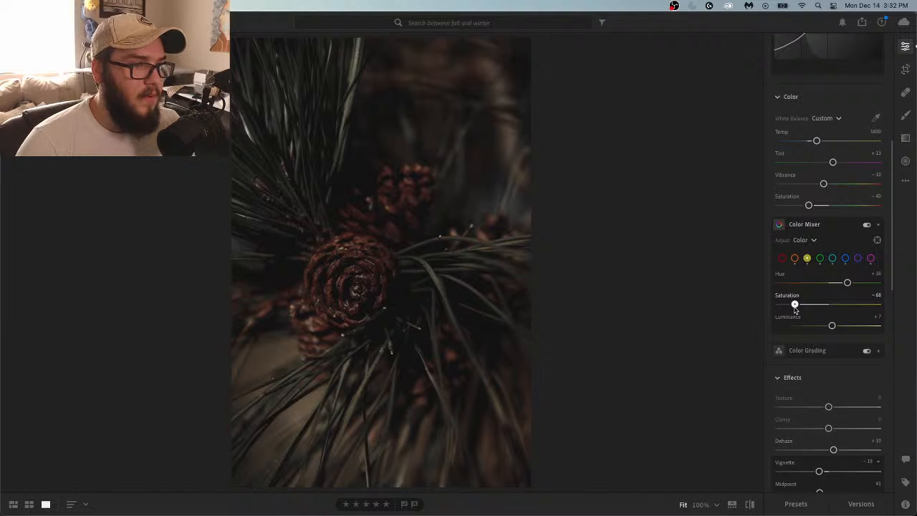
# Refine the oranges in the Color Mixer to hue -10, saturation +22 and luminance -14
pyautogui.click(795, 259)
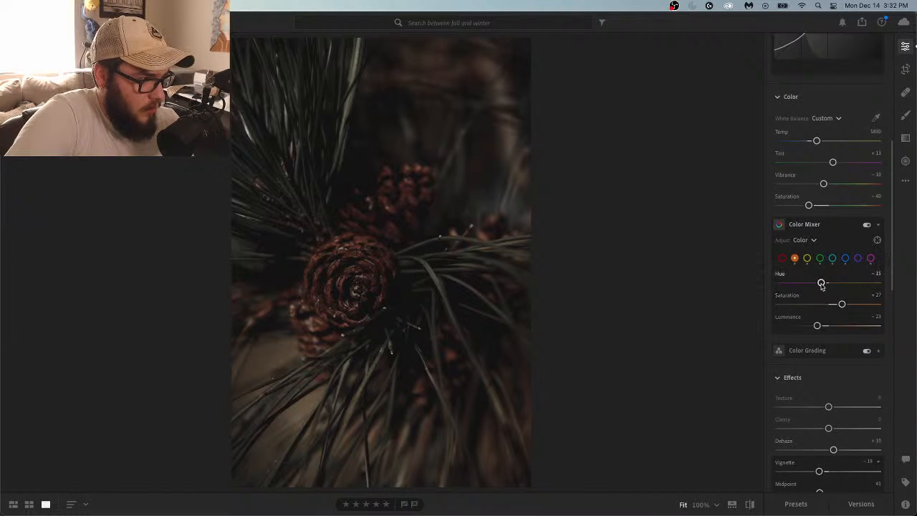
pyautogui.moveTo(821, 283)
pyautogui.mouseDown()
pyautogui.moveTo(836, 284)
pyautogui.moveTo(823, 285)
pyautogui.mouseUp()
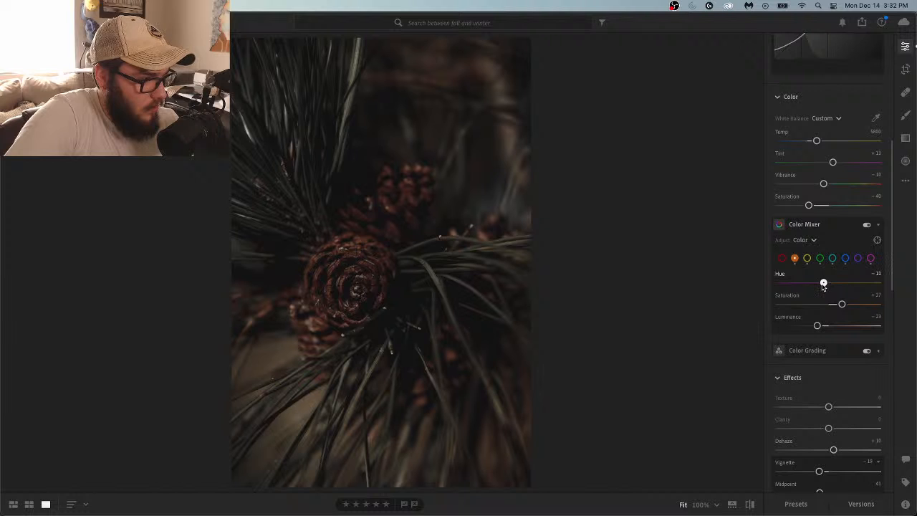
pyautogui.moveTo(841, 304)
pyautogui.mouseDown()
pyautogui.moveTo(851, 305)
pyautogui.moveTo(821, 305)
pyautogui.moveTo(840, 304)
pyautogui.mouseUp()
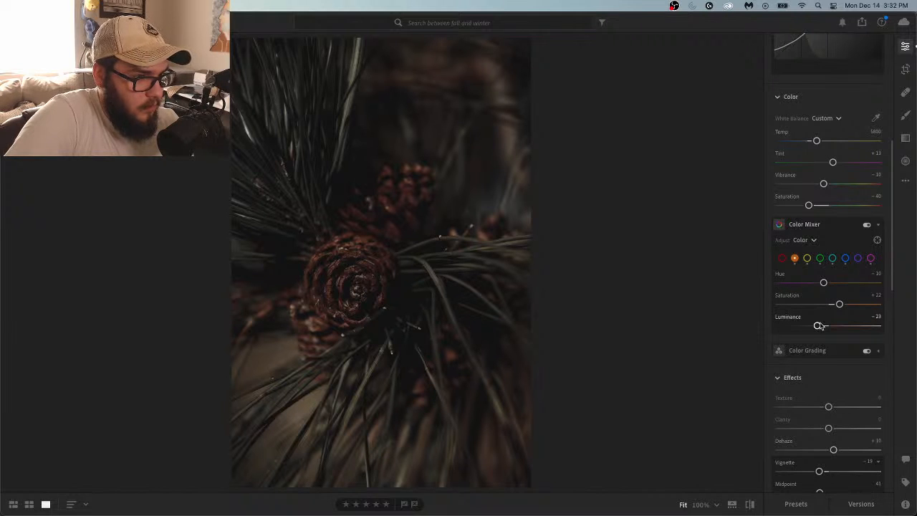
pyautogui.moveTo(818, 326); pyautogui.dragTo(824, 326)
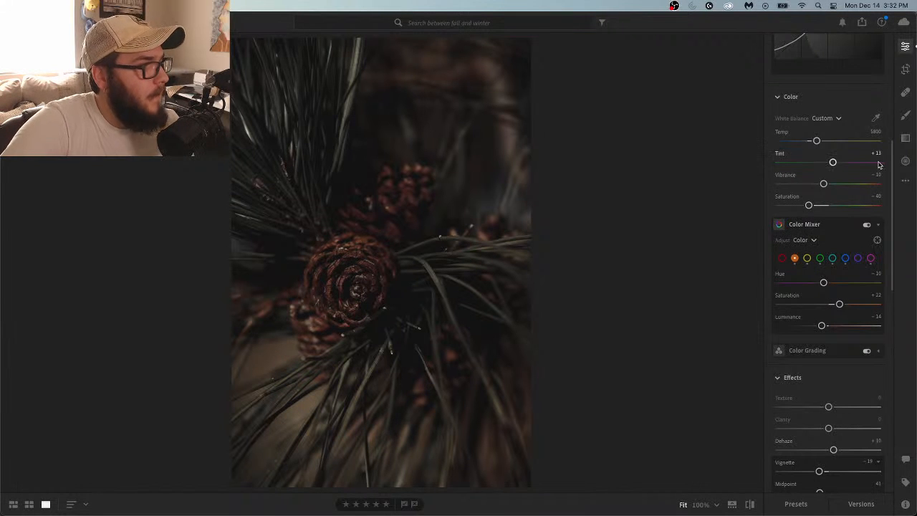
# Raise the masking of the photo's sharpening in the detail settings
pyautogui.moveTo(891, 169); pyautogui.dragTo(895, 305)
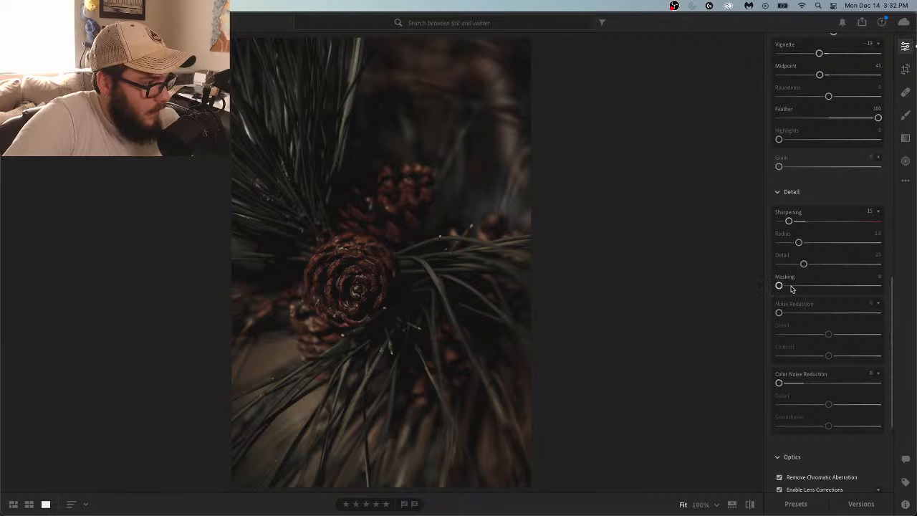
pyautogui.moveTo(779, 287); pyautogui.dragTo(882, 201)
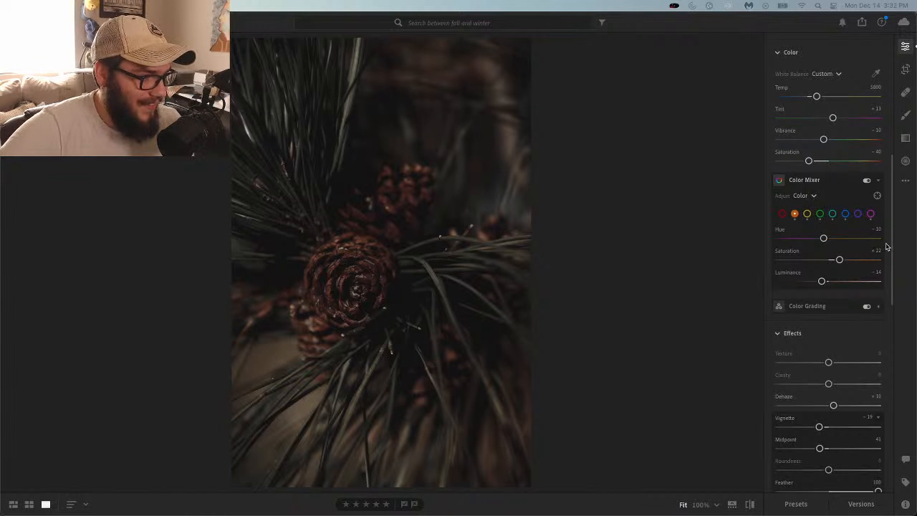
pyautogui.moveTo(891, 245); pyautogui.dragTo(888, 126)
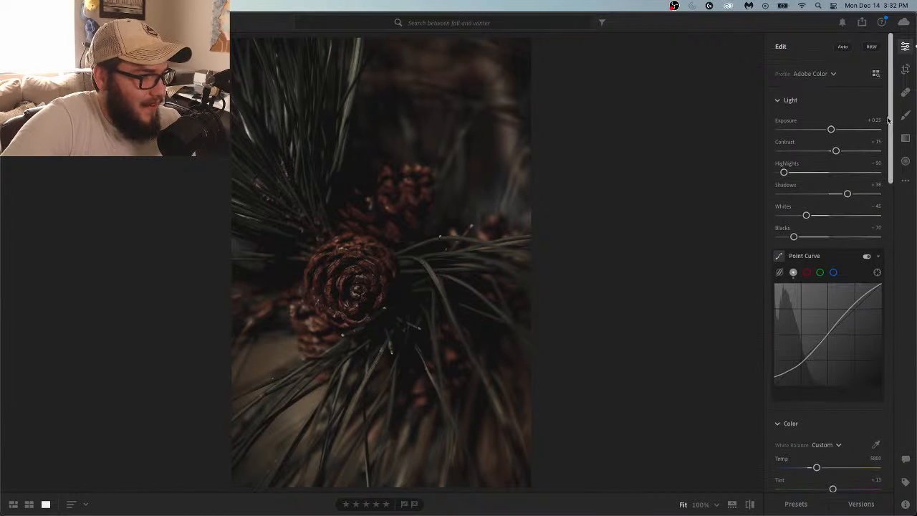
# Paint a brush mask over the large front pine cone with a slightly enlarged brush, and hide the mask overlay
pyautogui.click(906, 115)
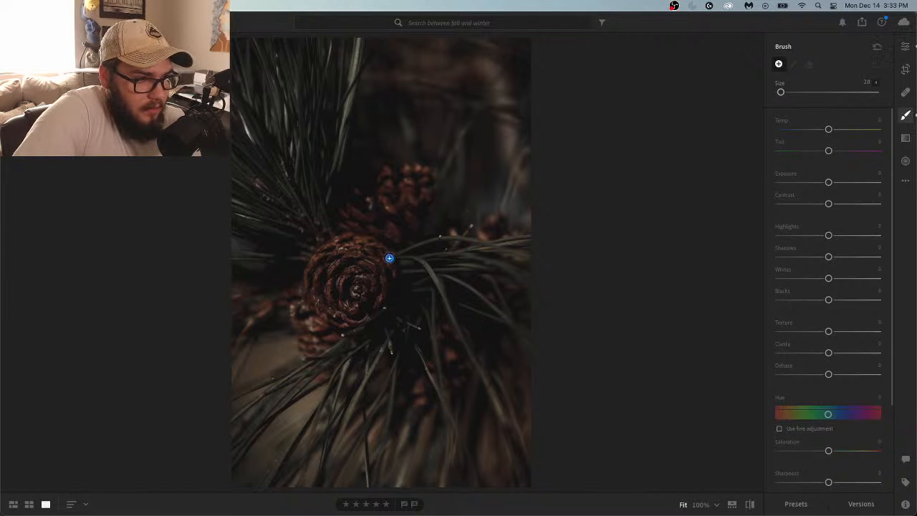
pyautogui.click(389, 259)
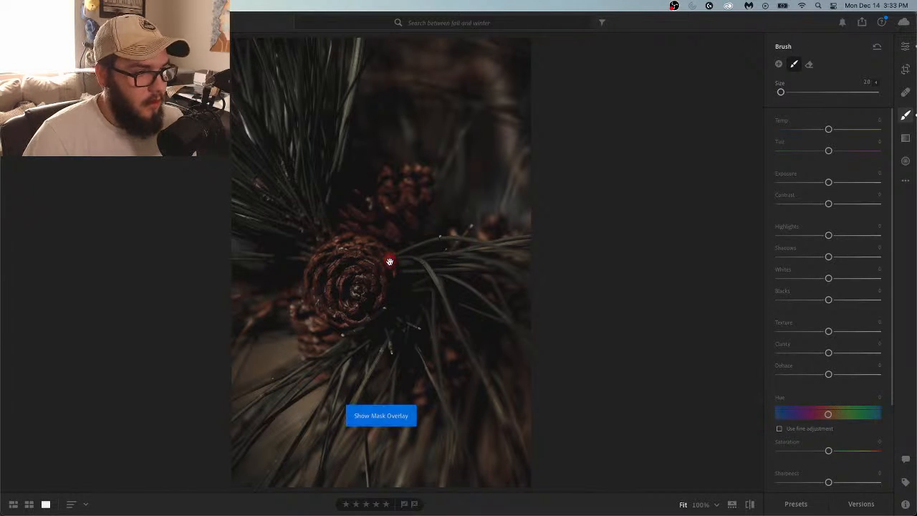
pyautogui.press(']')
pyautogui.press(']')
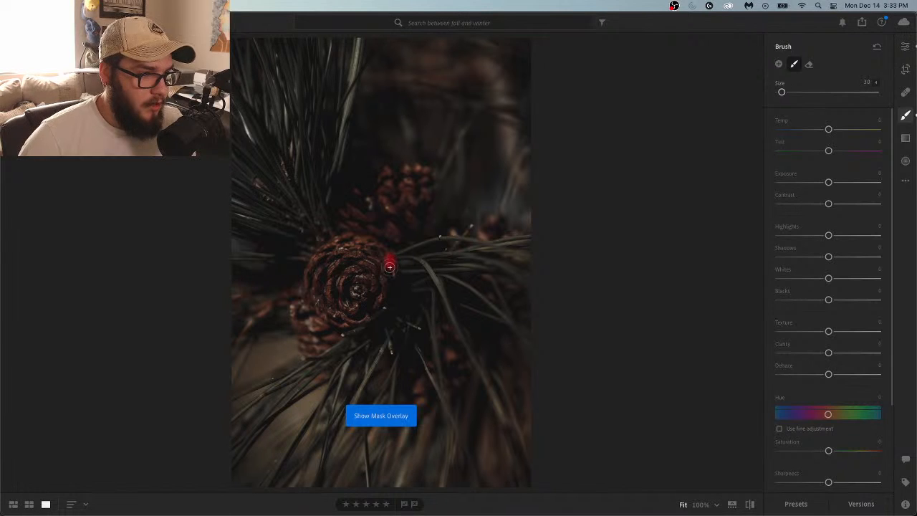
pyautogui.moveTo(389, 267)
pyautogui.mouseDown()
pyautogui.moveTo(354, 318)
pyautogui.moveTo(315, 299)
pyautogui.moveTo(312, 270)
pyautogui.moveTo(330, 250)
pyautogui.moveTo(358, 242)
pyautogui.moveTo(386, 260)
pyautogui.moveTo(354, 244)
pyautogui.moveTo(363, 256)
pyautogui.moveTo(342, 255)
pyautogui.moveTo(337, 274)
pyautogui.moveTo(333, 262)
pyautogui.moveTo(326, 287)
pyautogui.moveTo(323, 274)
pyautogui.moveTo(325, 302)
pyautogui.moveTo(361, 302)
pyautogui.moveTo(342, 296)
pyautogui.moveTo(336, 279)
pyautogui.moveTo(332, 298)
pyautogui.moveTo(360, 303)
pyautogui.moveTo(373, 260)
pyautogui.moveTo(344, 273)
pyautogui.moveTo(359, 302)
pyautogui.moveTo(376, 276)
pyautogui.mouseUp()
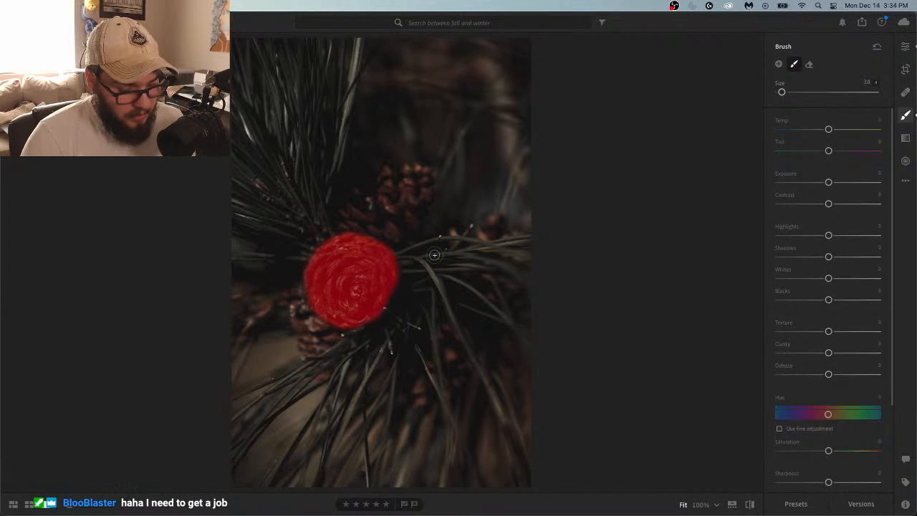
pyautogui.press('h')
pyautogui.press('h')
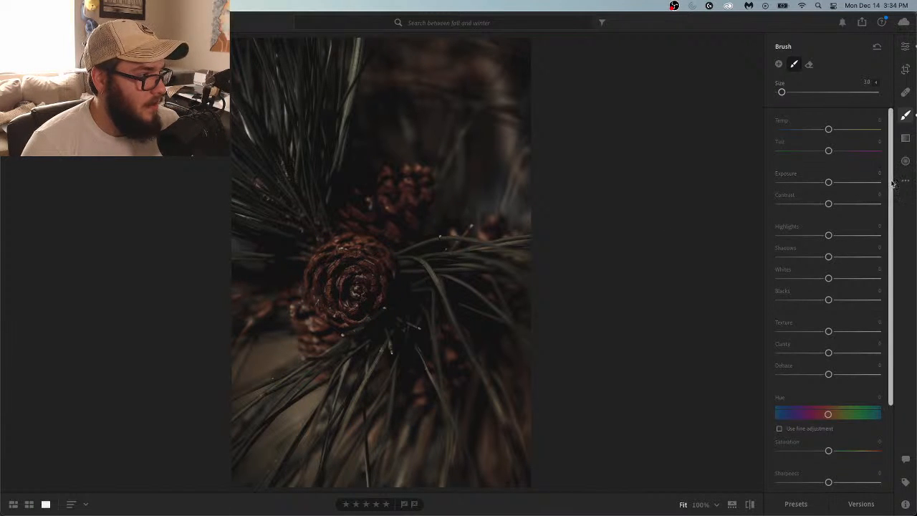
pyautogui.scroll(-1, 890, 191)
pyautogui.scroll(-1, 891, 192)
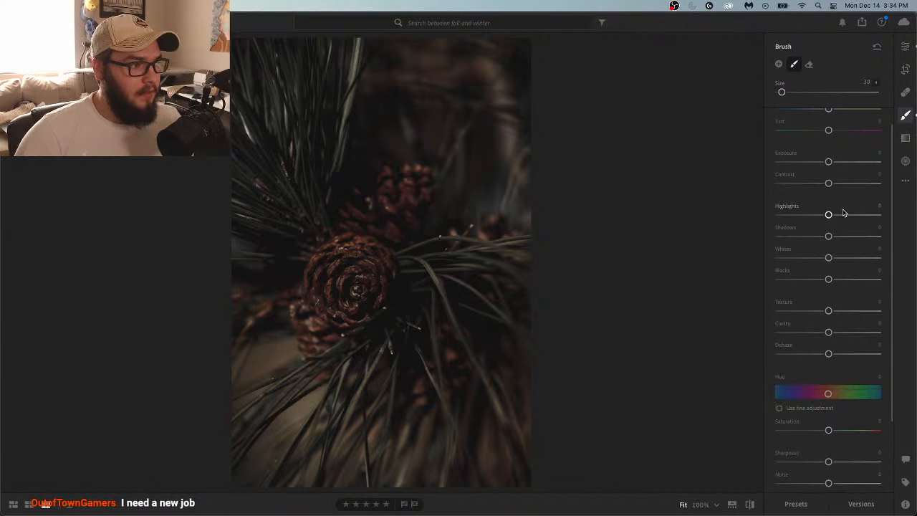
pyautogui.moveTo(888, 207)
pyautogui.mouseDown()
pyautogui.moveTo(885, 192)
pyautogui.moveTo(890, 283)
pyautogui.moveTo(885, 217)
pyautogui.mouseUp()
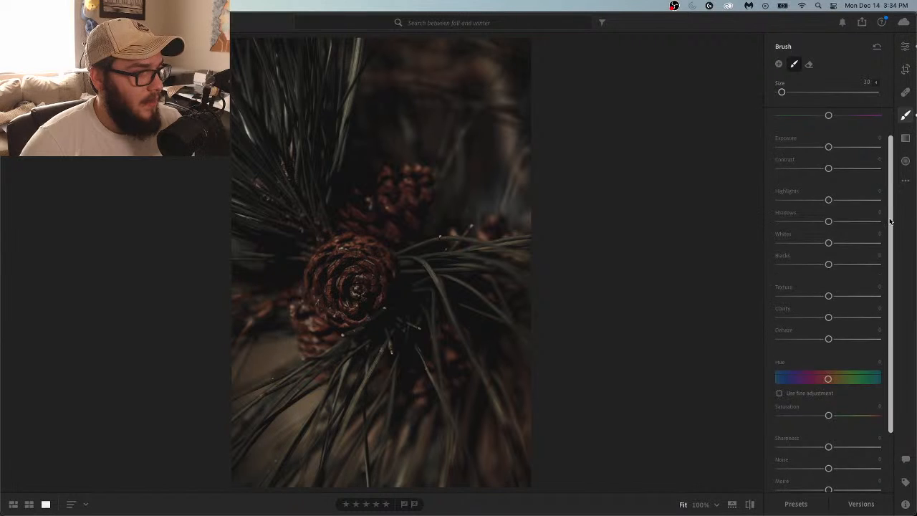
pyautogui.moveTo(890, 221)
pyautogui.mouseDown()
pyautogui.moveTo(889, 184)
pyautogui.moveTo(891, 225)
pyautogui.moveTo(894, 212)
pyautogui.mouseUp()
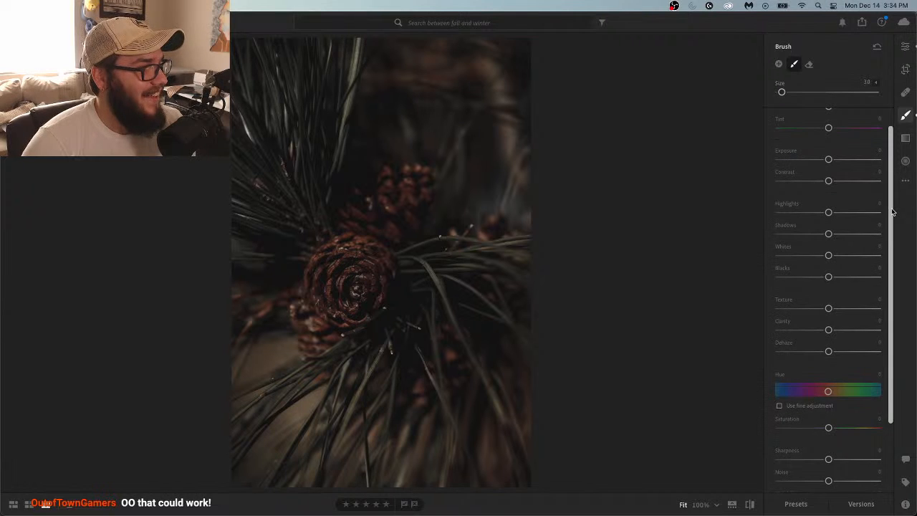
pyautogui.scroll(3, 878, 215)
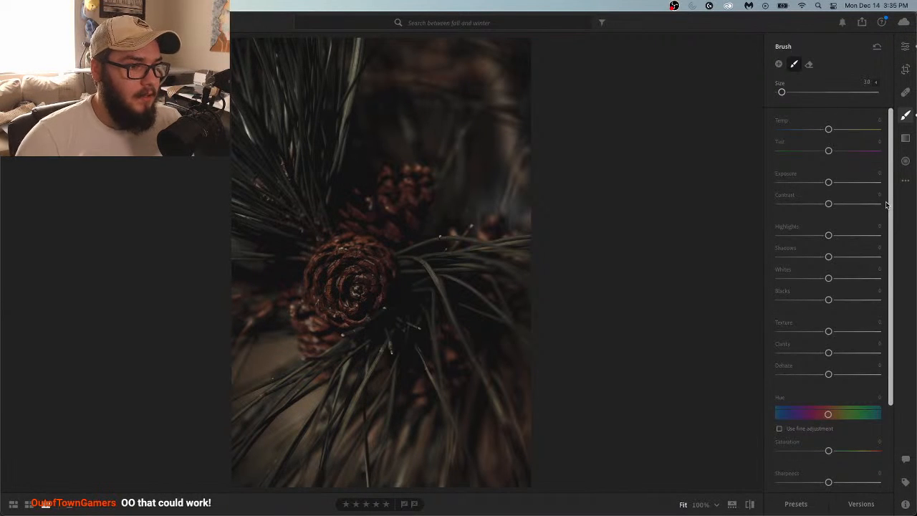
pyautogui.scroll(-1, 885, 206)
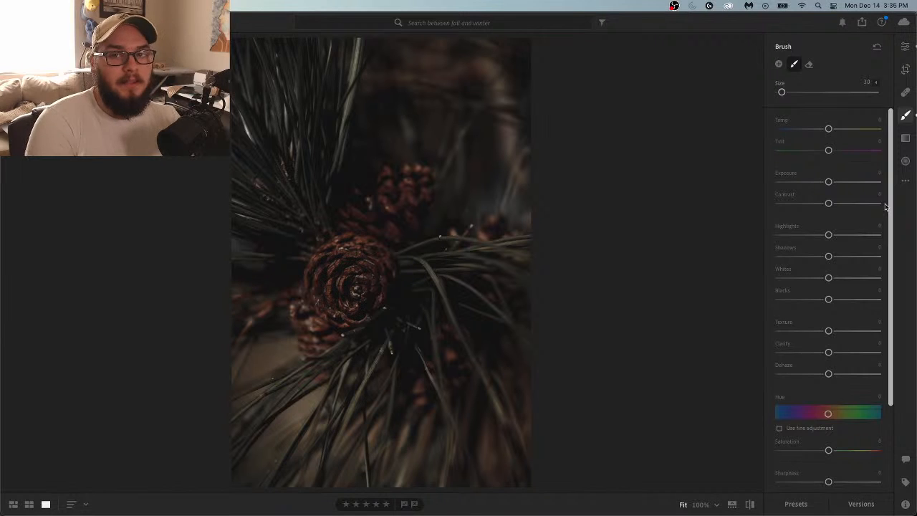
pyautogui.scroll(-1, 885, 206)
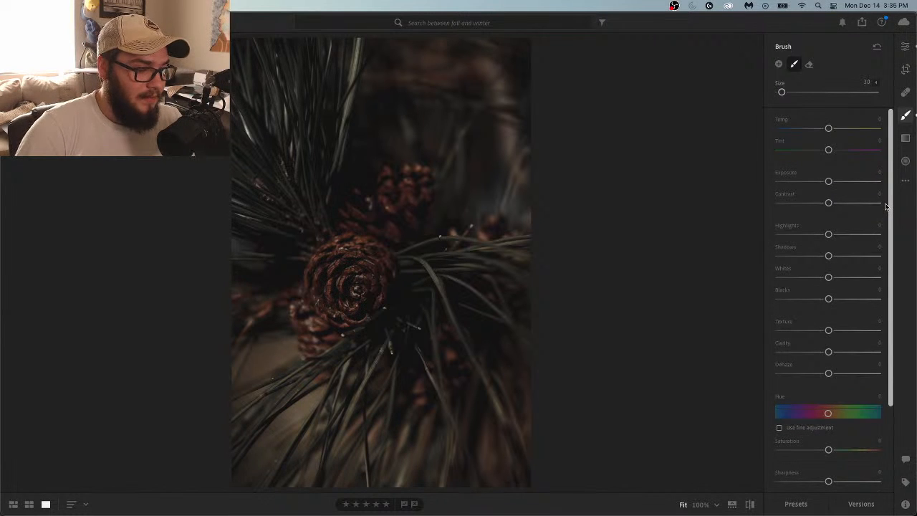
pyautogui.scroll(-1, 886, 205)
pyautogui.scroll(-3, 885, 207)
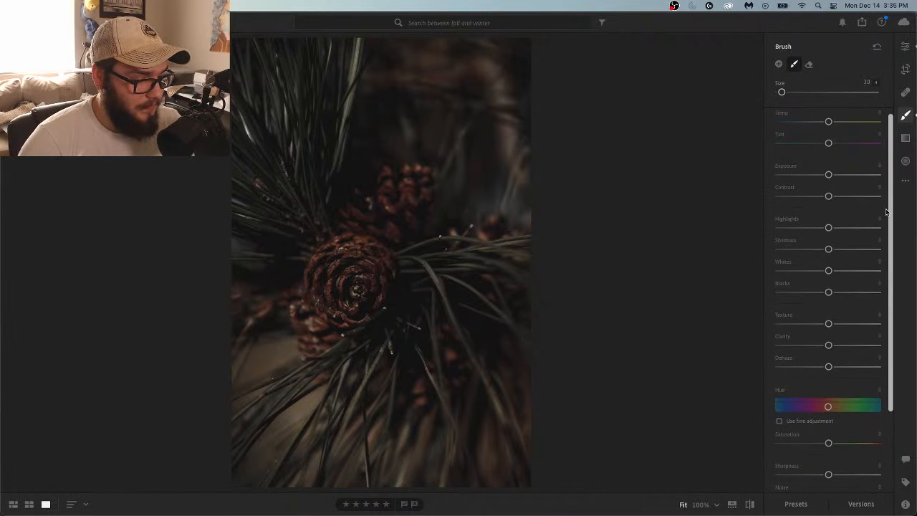
# Raise the brushed front cone's shadows to +29 and its highlights to +20
pyautogui.scroll(3, 886, 208)
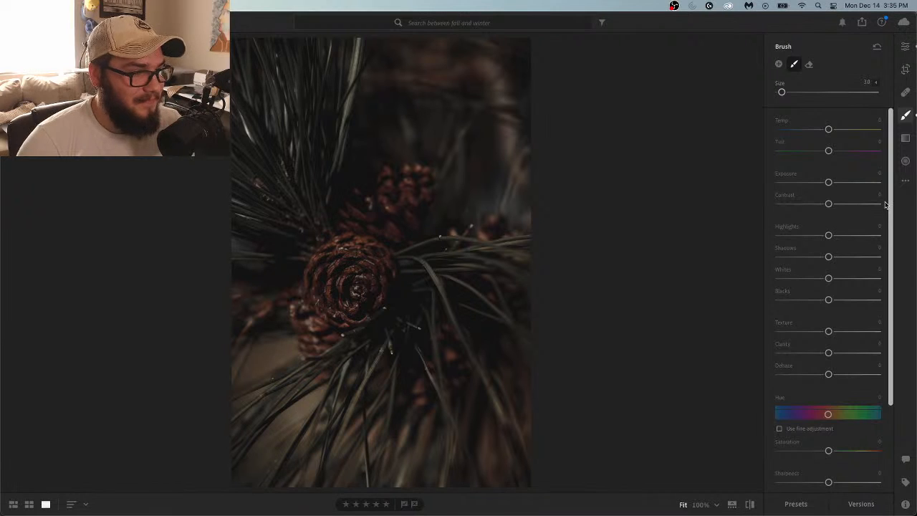
pyautogui.scroll(-3, 885, 206)
pyautogui.scroll(3, 885, 205)
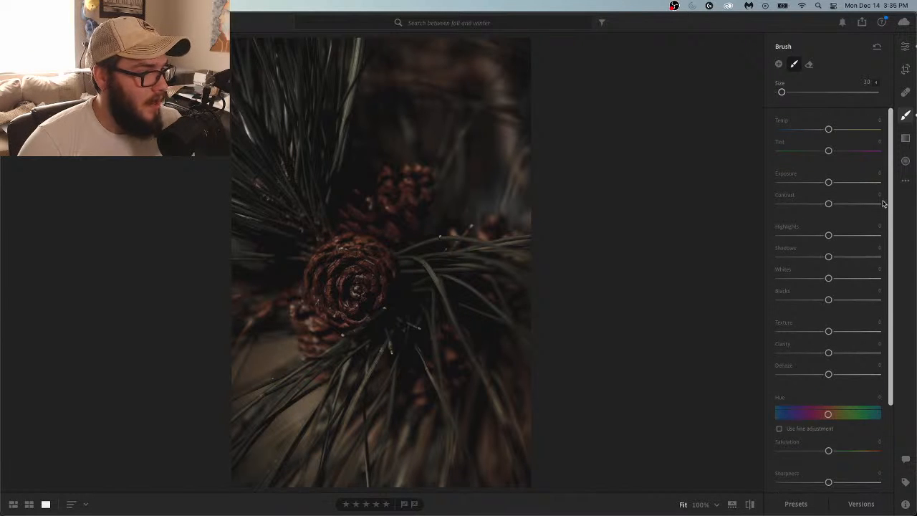
pyautogui.press('h')
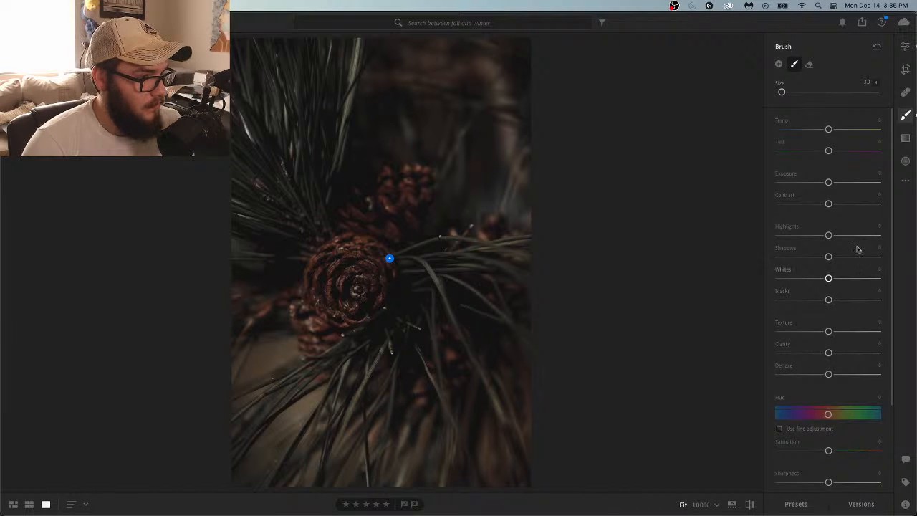
pyautogui.moveTo(829, 258)
pyautogui.mouseDown()
pyautogui.moveTo(851, 259)
pyautogui.moveTo(842, 256)
pyautogui.mouseUp()
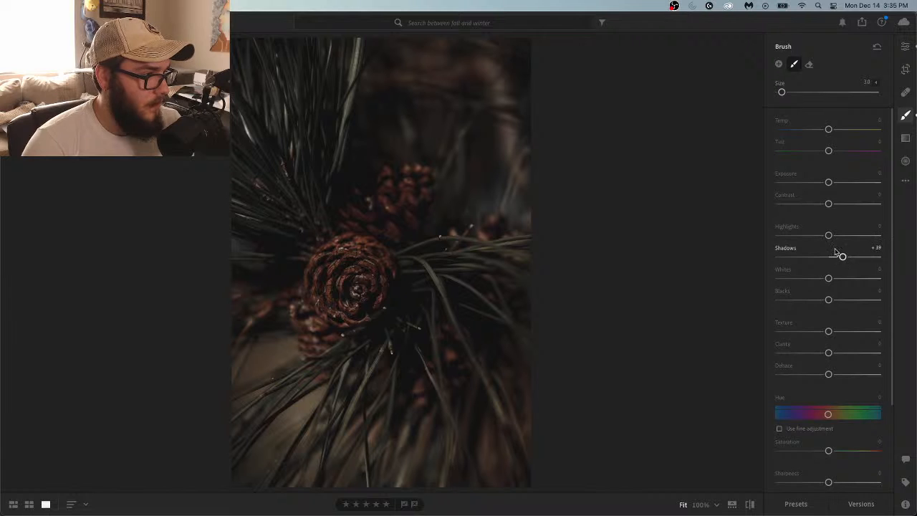
pyautogui.click(842, 236)
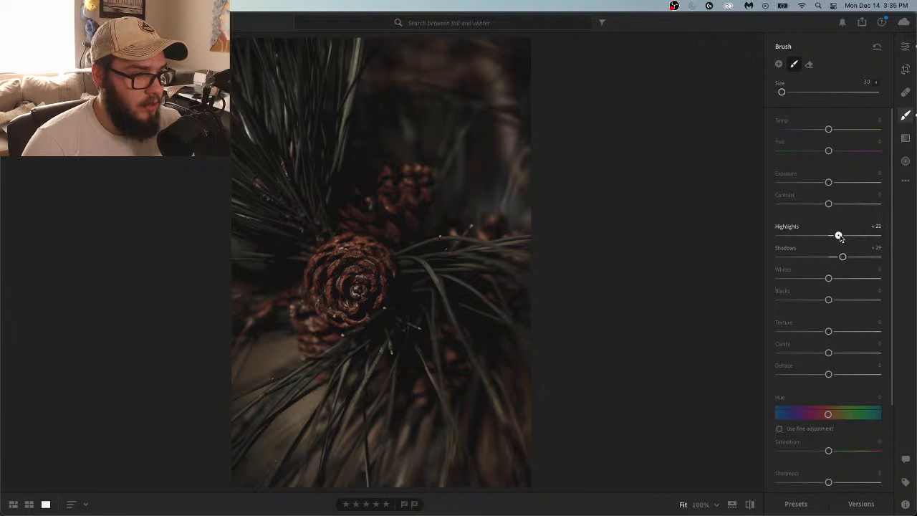
# Extend the brush mask over the blurred cones above and below the front cone, using brush size 4.0 with the mask overlay shown
pyautogui.press(']')
pyautogui.press(']')
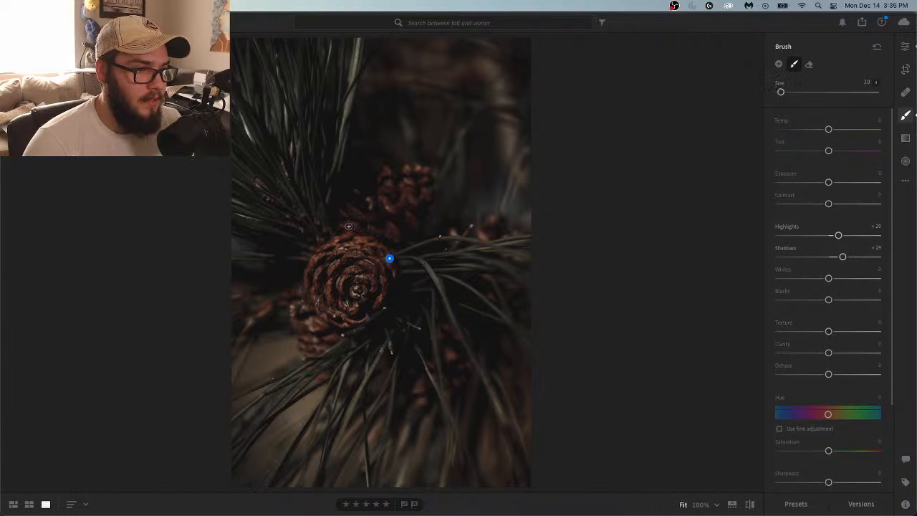
pyautogui.press('o')
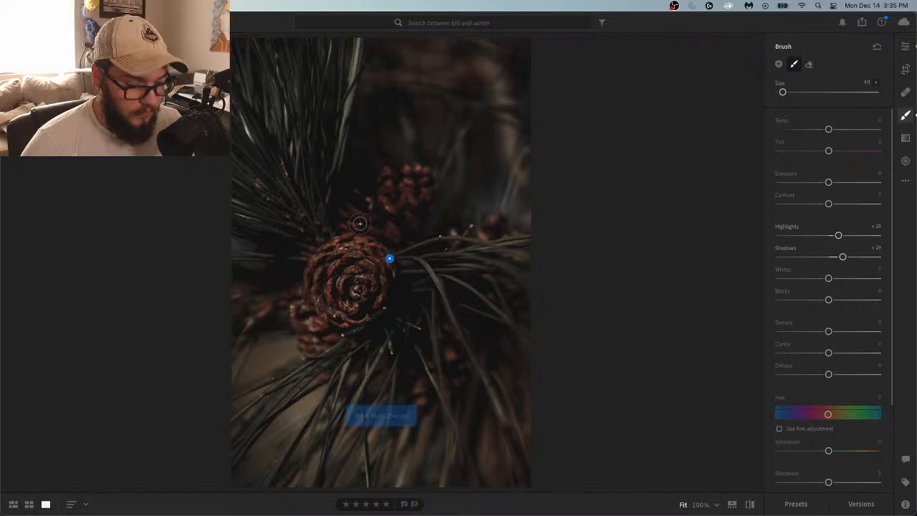
pyautogui.moveTo(348, 219)
pyautogui.mouseDown()
pyautogui.moveTo(374, 205)
pyautogui.moveTo(362, 225)
pyautogui.moveTo(386, 172)
pyautogui.moveTo(390, 194)
pyautogui.moveTo(409, 172)
pyautogui.moveTo(424, 174)
pyautogui.moveTo(405, 237)
pyautogui.moveTo(416, 225)
pyautogui.moveTo(414, 188)
pyautogui.moveTo(393, 226)
pyautogui.moveTo(393, 212)
pyautogui.moveTo(367, 237)
pyautogui.moveTo(396, 245)
pyautogui.moveTo(353, 236)
pyautogui.mouseUp()
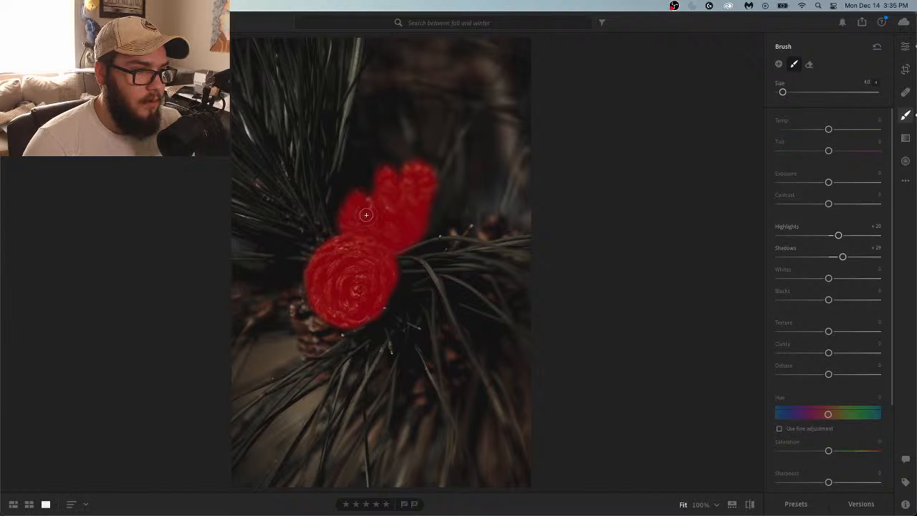
pyautogui.moveTo(324, 314)
pyautogui.mouseDown()
pyautogui.moveTo(313, 327)
pyautogui.moveTo(296, 311)
pyautogui.moveTo(313, 353)
pyautogui.moveTo(331, 336)
pyautogui.moveTo(303, 337)
pyautogui.mouseUp()
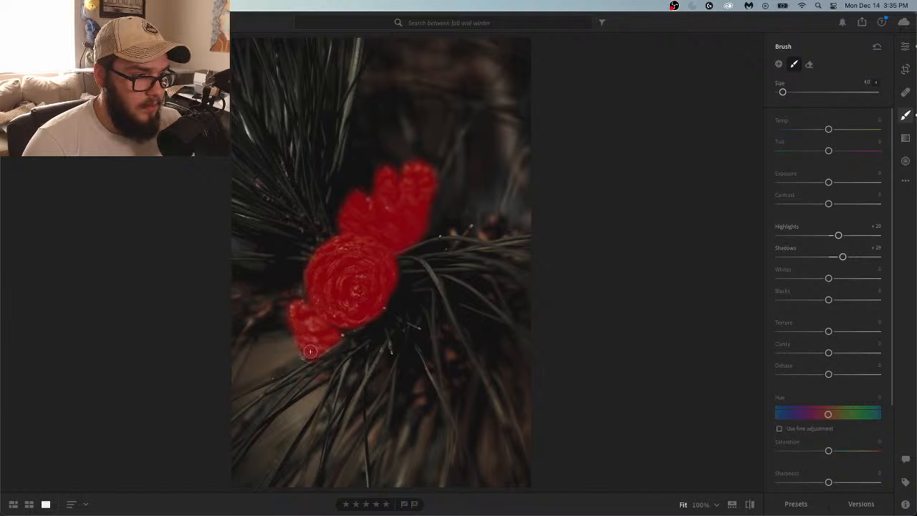
# Reduce the brush size to 2.0, mask the small cone patch beneath the lower cone, and hide the mask overlay
pyautogui.press('[')
pyautogui.press('[')
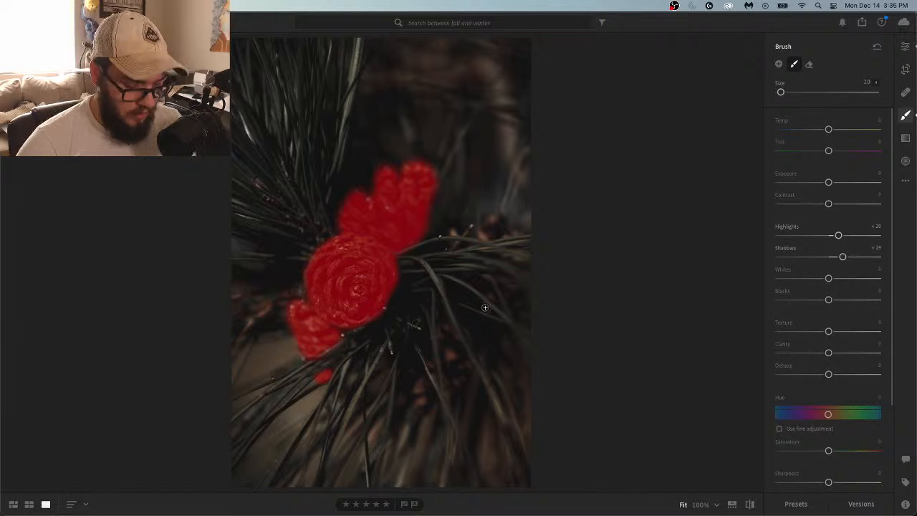
pyautogui.press('h')
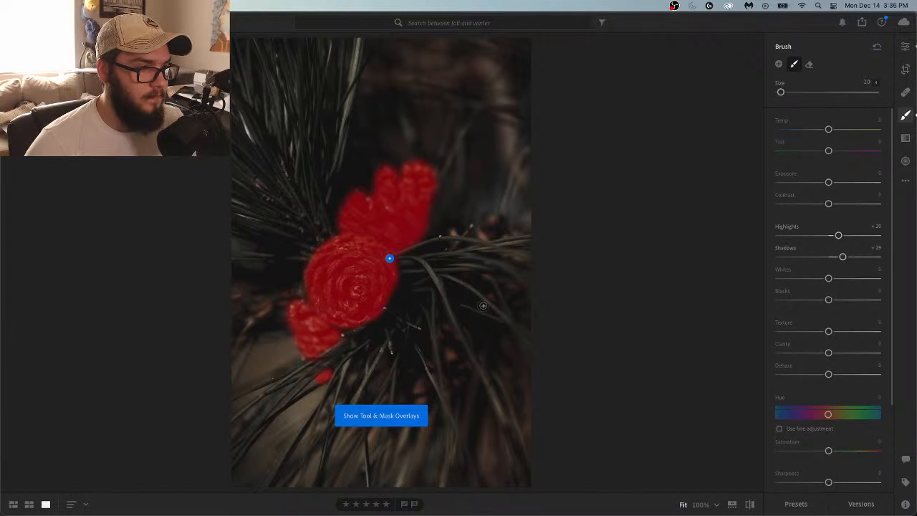
pyautogui.press('h')
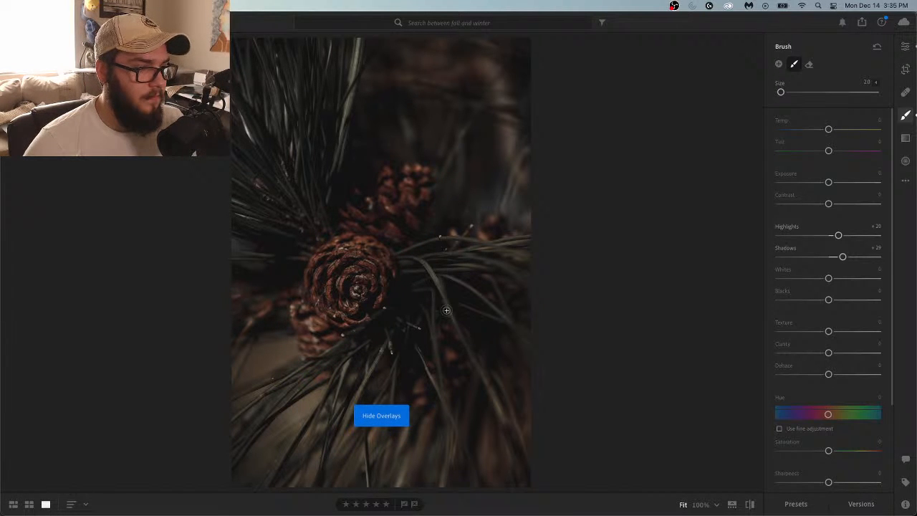
pyautogui.press('h')
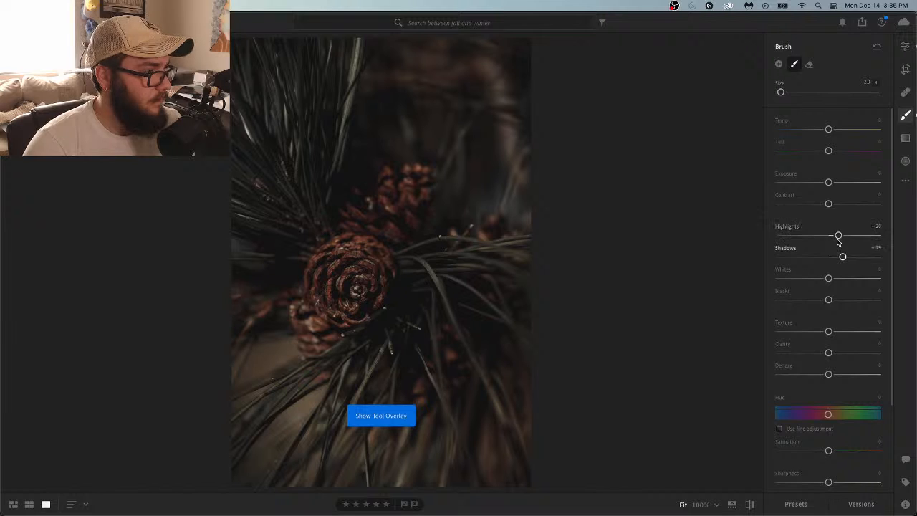
# Reset the cone mask's highlights and try raising its whites to +24
pyautogui.doubleClick(838, 237)
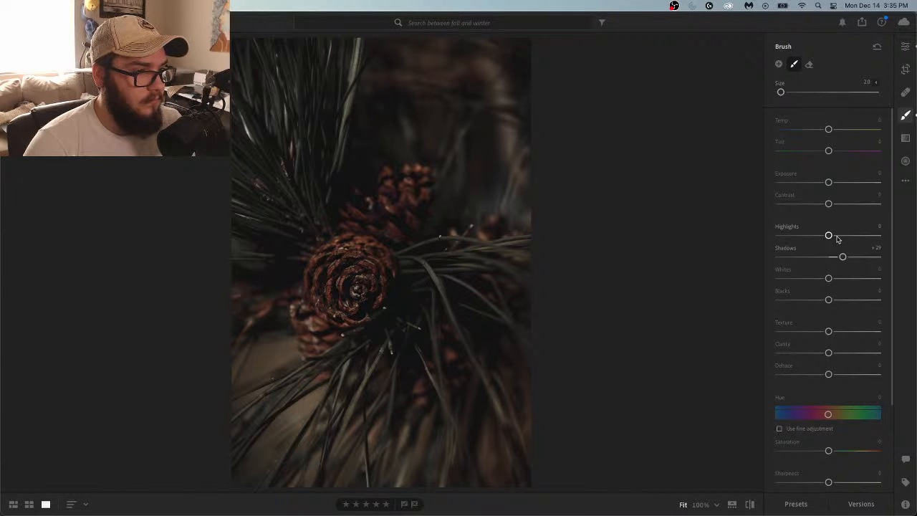
pyautogui.moveTo(829, 278); pyautogui.dragTo(838, 279)
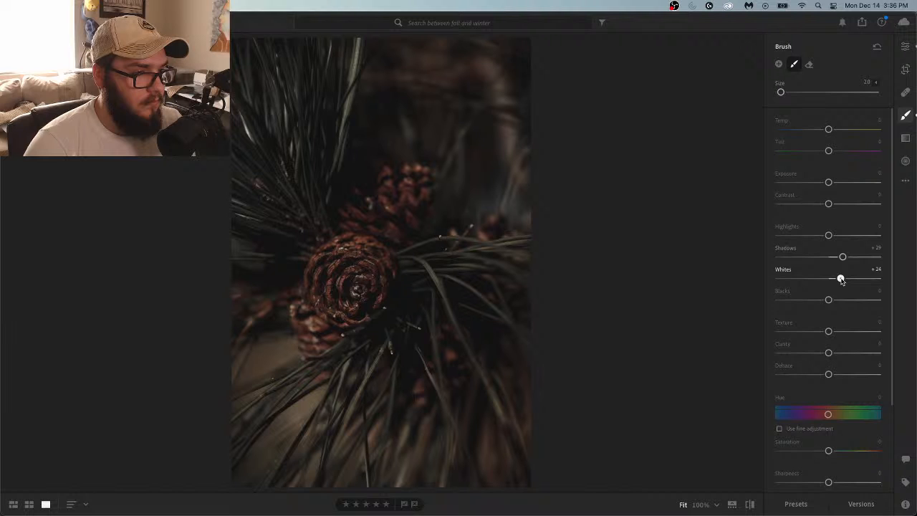
pyautogui.doubleClick(840, 279)
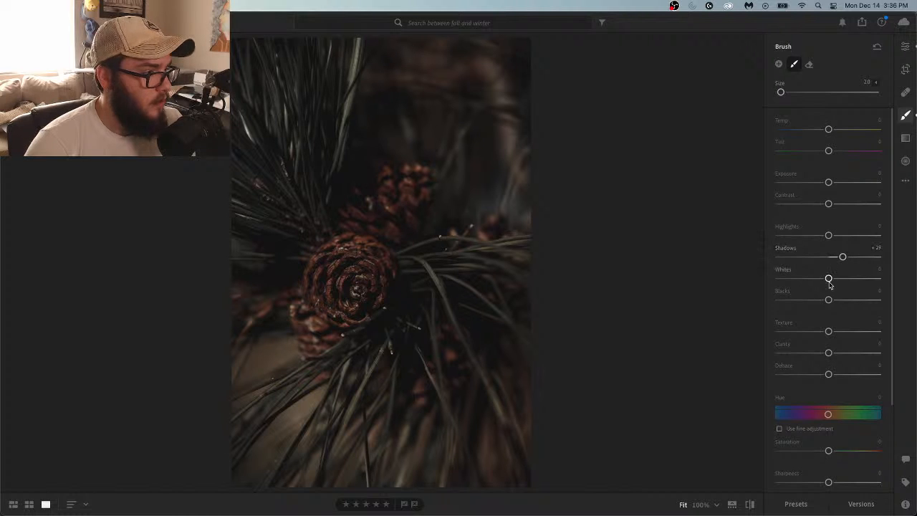
# Lower the cone mask's blacks to -6 and try raising its highlights to +32
pyautogui.moveTo(829, 301); pyautogui.dragTo(827, 301)
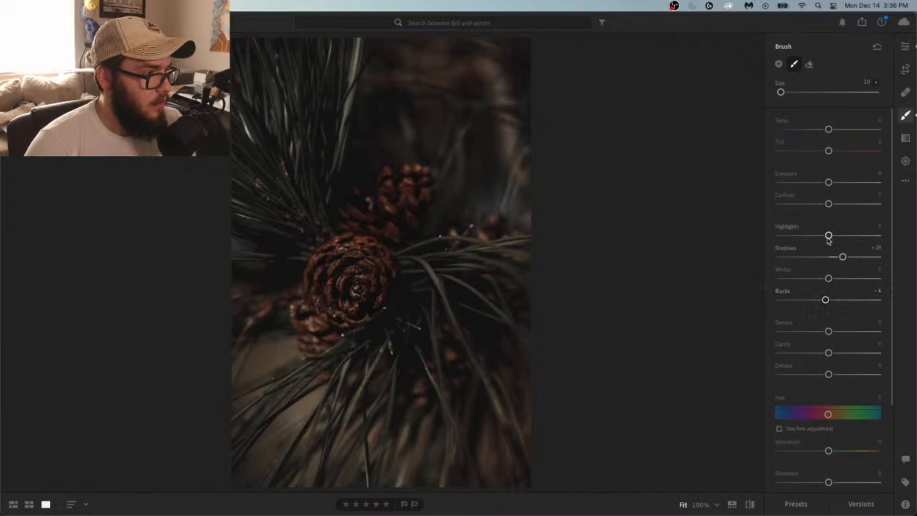
pyautogui.moveTo(829, 236); pyautogui.dragTo(835, 235)
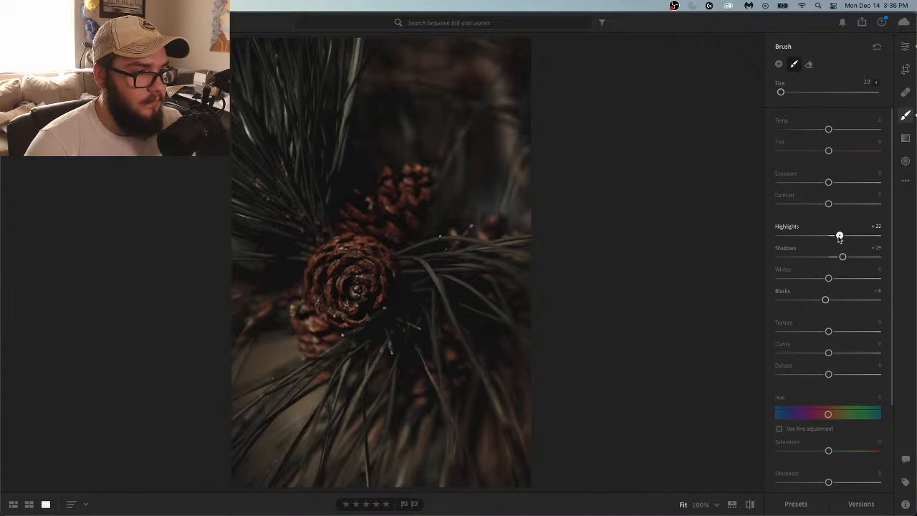
pyautogui.moveTo(839, 237); pyautogui.dragTo(845, 237)
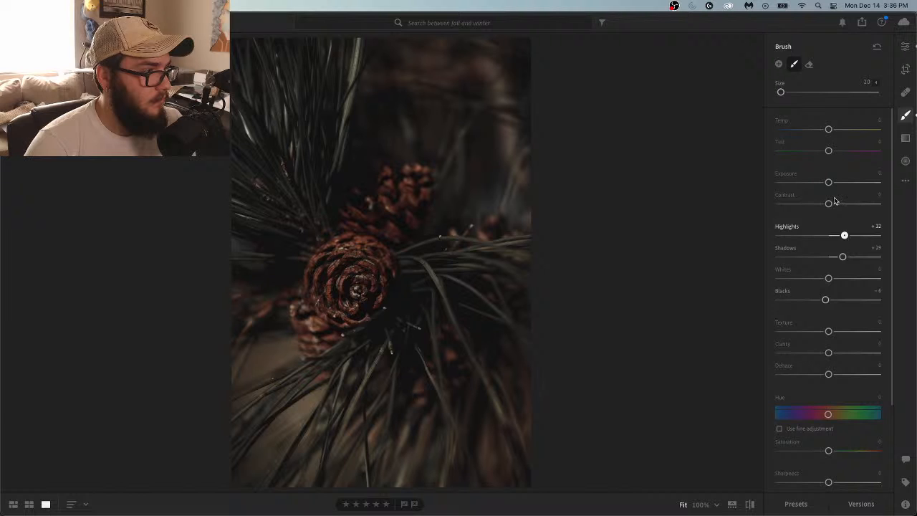
pyautogui.doubleClick(845, 235)
# Set the cone mask's exposure to +0.25, whites to -44 and highlights to +14
pyautogui.moveTo(830, 185); pyautogui.dragTo(832, 184)
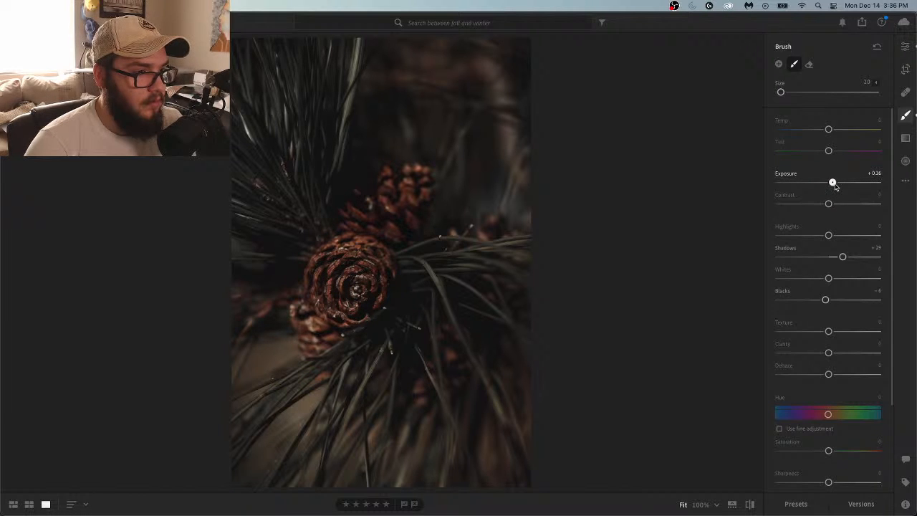
pyautogui.click(875, 174)
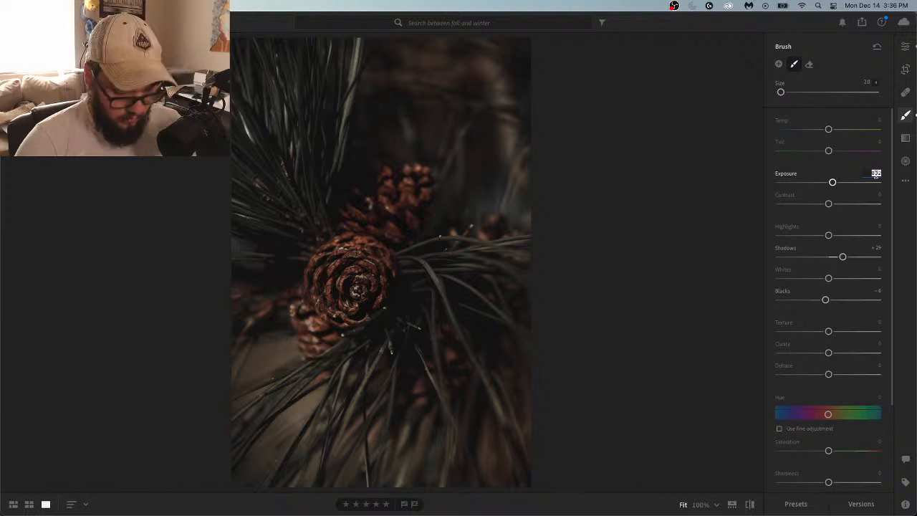
pyautogui.write('0.25')
pyautogui.press('Return')
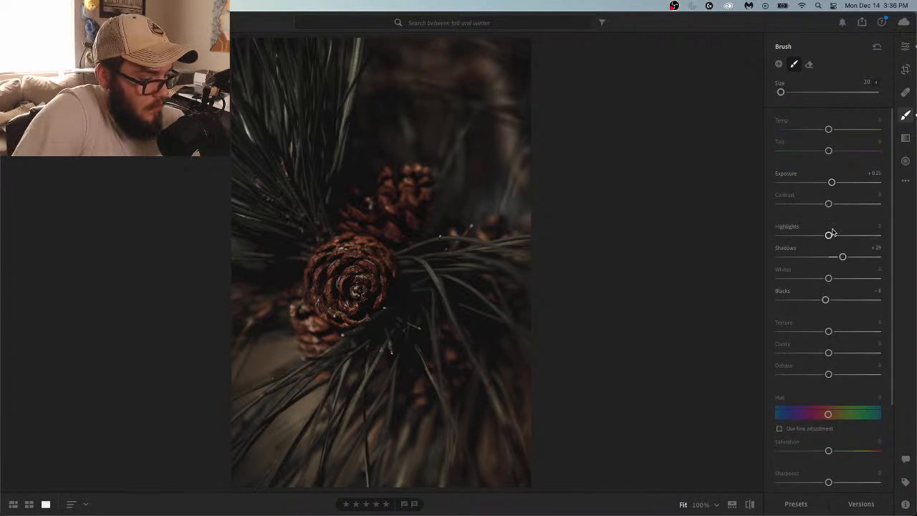
pyautogui.moveTo(828, 278); pyautogui.dragTo(805, 279)
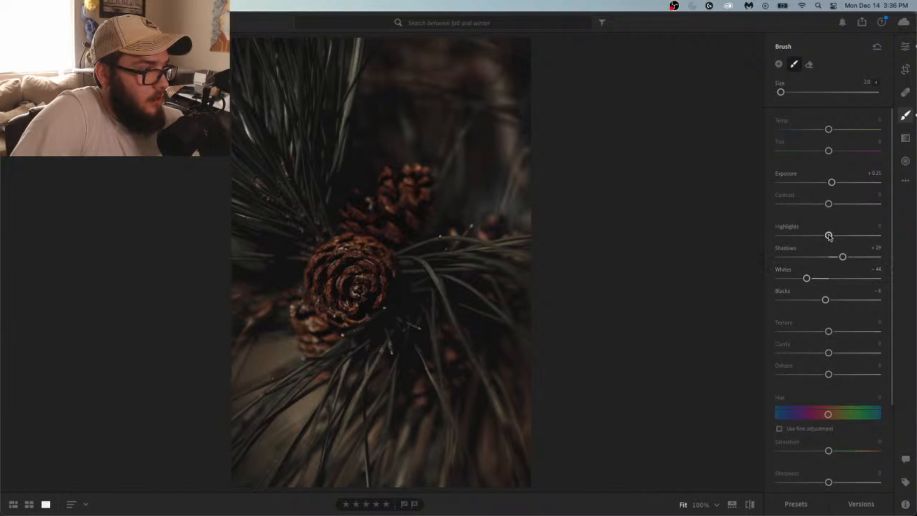
pyautogui.moveTo(828, 235); pyautogui.dragTo(836, 236)
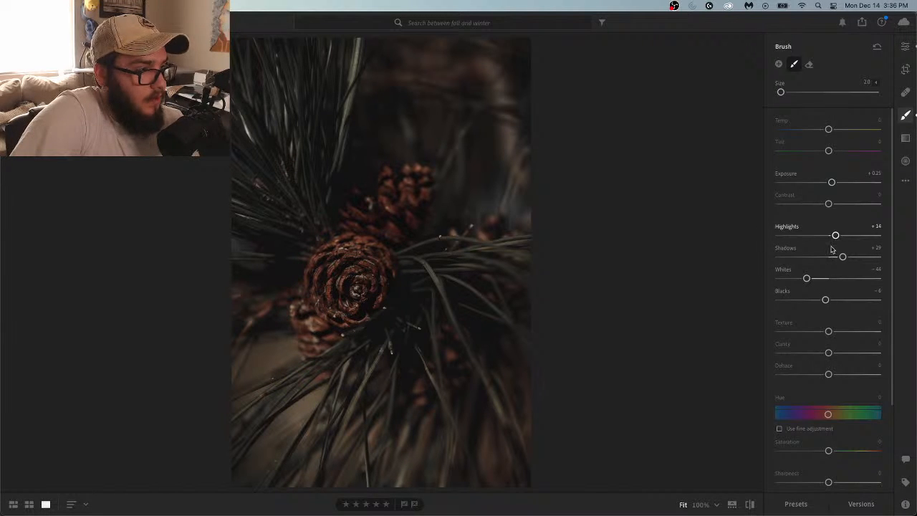
# Set the cone mask's texture to +50, clarity to +10 and dehaze to +6
pyautogui.moveTo(829, 333); pyautogui.dragTo(854, 335)
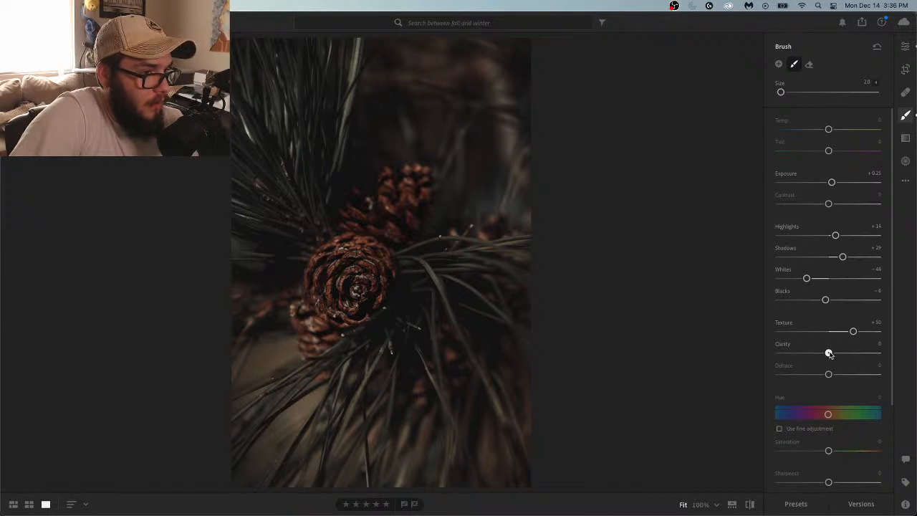
pyautogui.moveTo(829, 353); pyautogui.dragTo(834, 355)
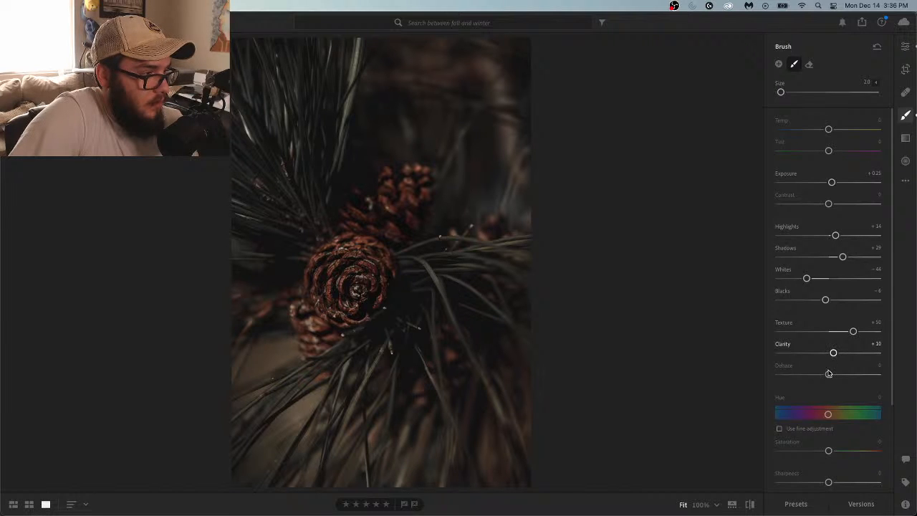
pyautogui.moveTo(828, 374); pyautogui.dragTo(832, 375)
# Raise the cone mask's sharpness to +100
pyautogui.scroll(-2, 833, 379)
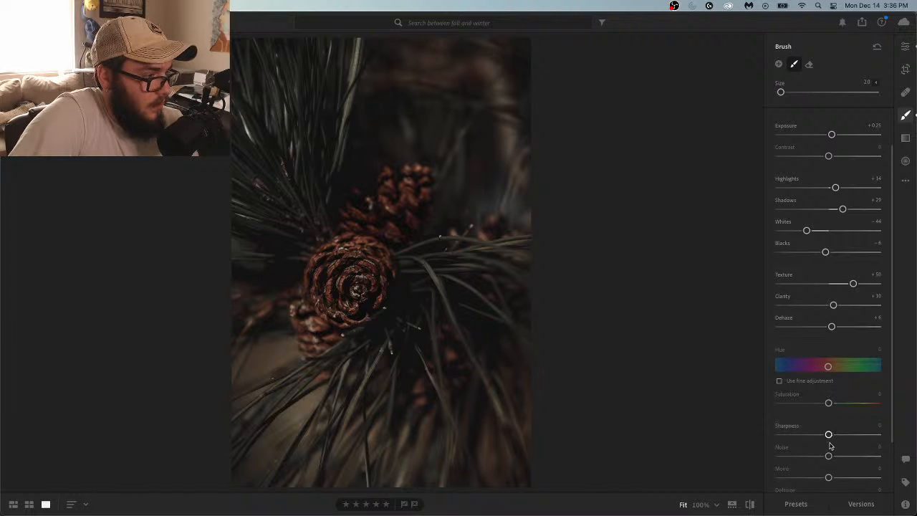
pyautogui.moveTo(829, 434); pyautogui.dragTo(880, 434)
pyautogui.scroll(-2, 888, 409)
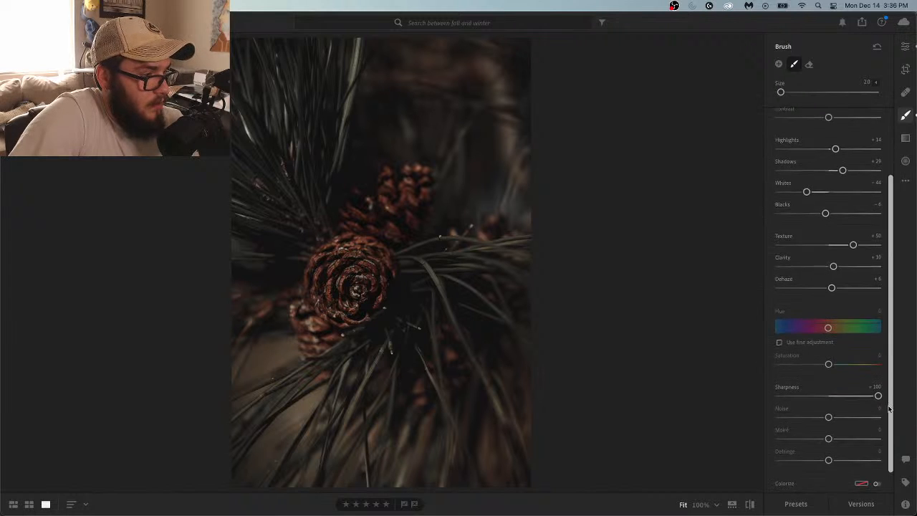
pyautogui.scroll(-1, 888, 408)
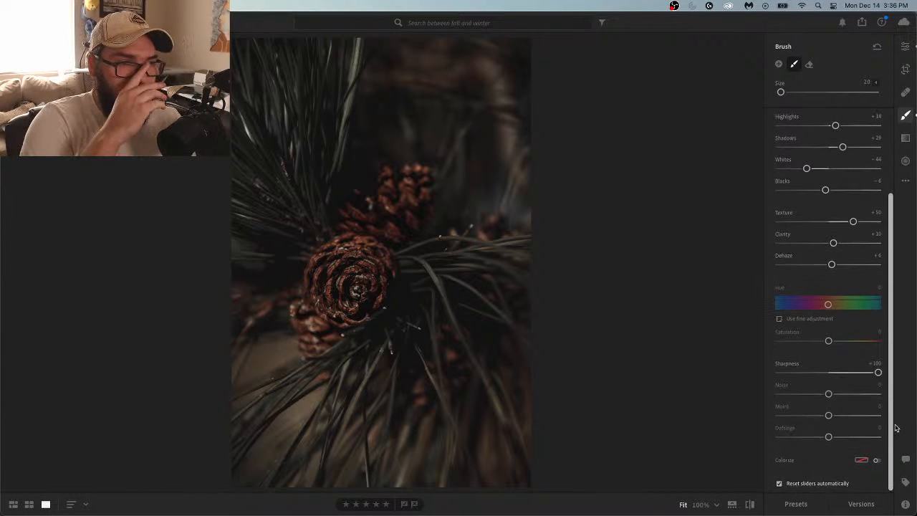
pyautogui.scroll(-1, 897, 431)
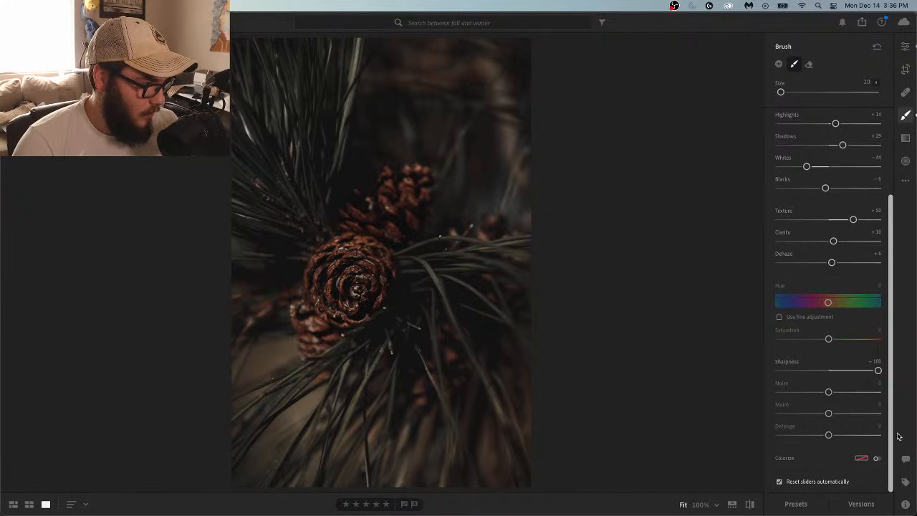
# Try lowering the cone mask's contrast to -23, reset it, and raise the shadows to +43
pyautogui.scroll(4, 888, 357)
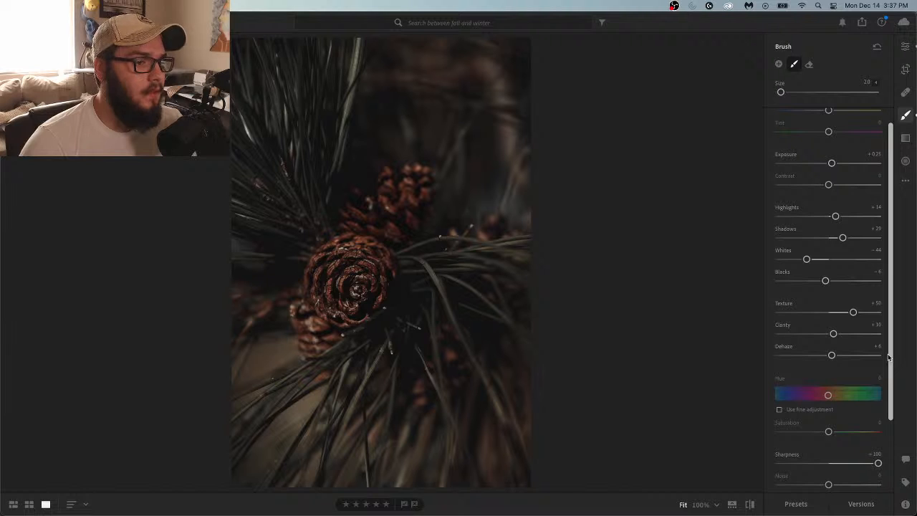
pyautogui.scroll(1, 887, 251)
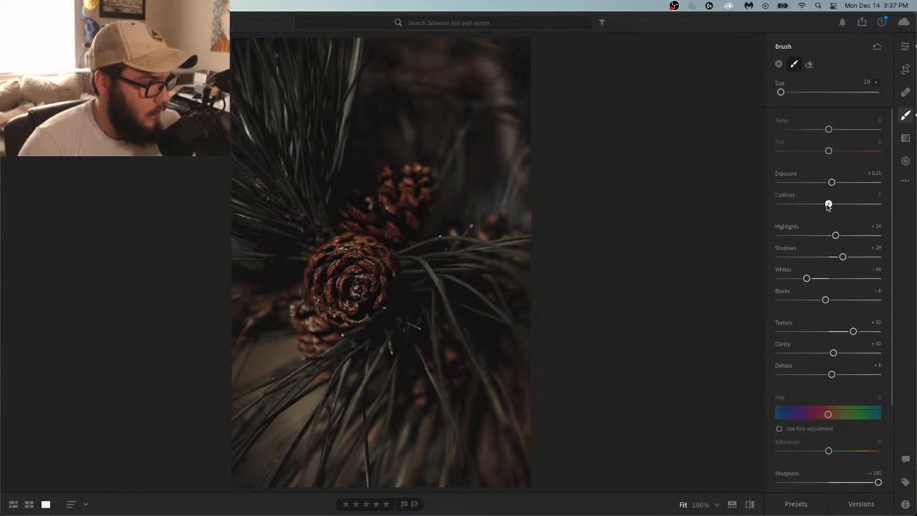
pyautogui.moveTo(828, 207)
pyautogui.mouseDown()
pyautogui.moveTo(817, 203)
pyautogui.moveTo(844, 205)
pyautogui.moveTo(817, 206)
pyautogui.mouseUp()
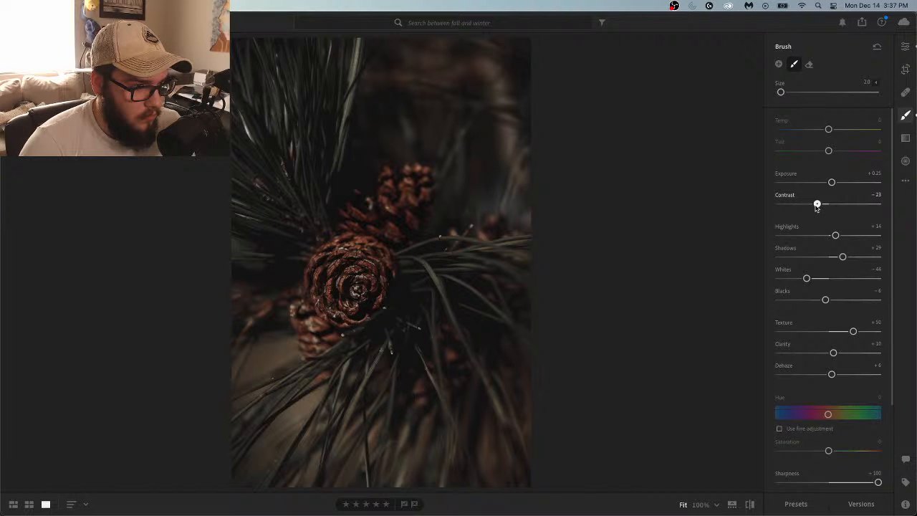
pyautogui.doubleClick(817, 205)
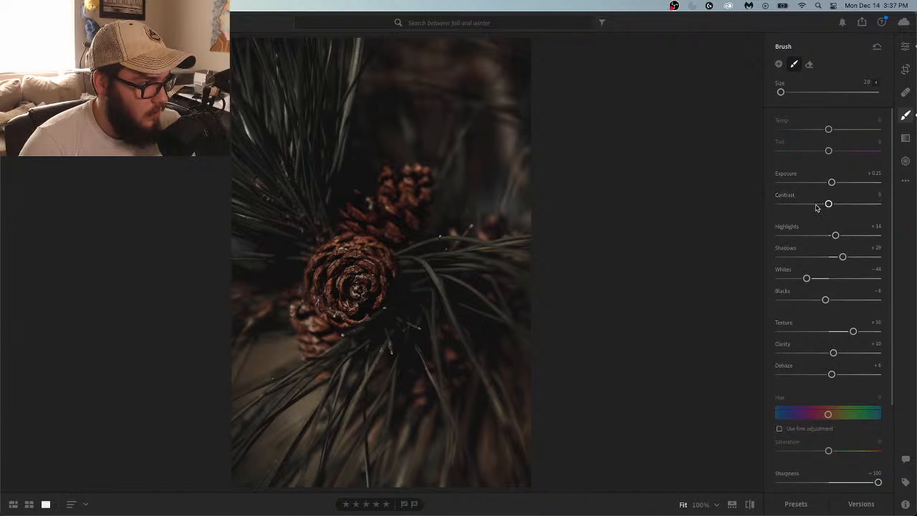
pyautogui.moveTo(843, 256); pyautogui.dragTo(850, 258)
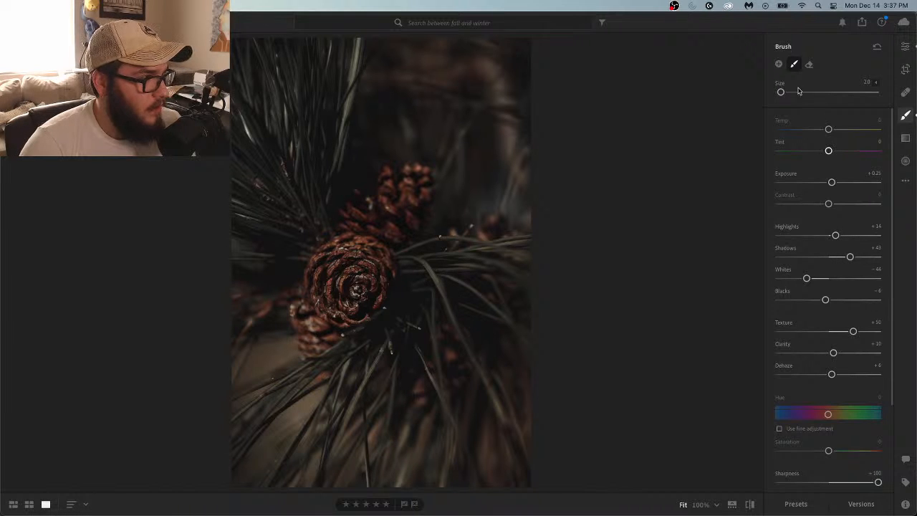
# Add a new brush adjustment and paint it, with the mask overlay shown, over the tall upper needle, one beside the main cone and two below it
pyautogui.click(778, 66)
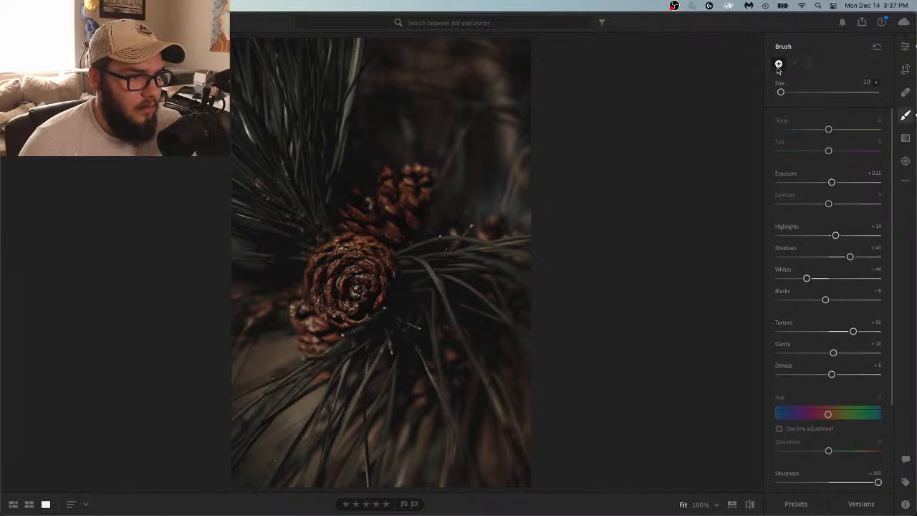
pyautogui.press('[')
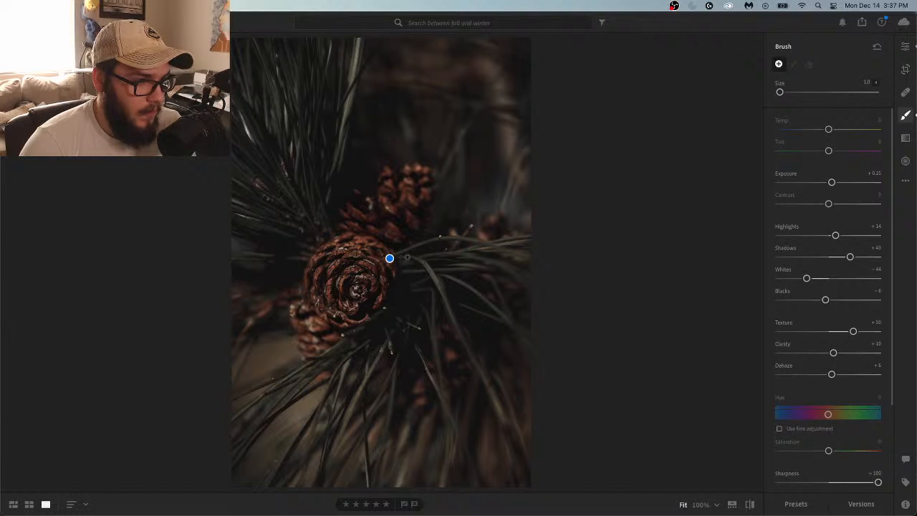
pyautogui.moveTo(412, 258); pyautogui.dragTo(435, 283)
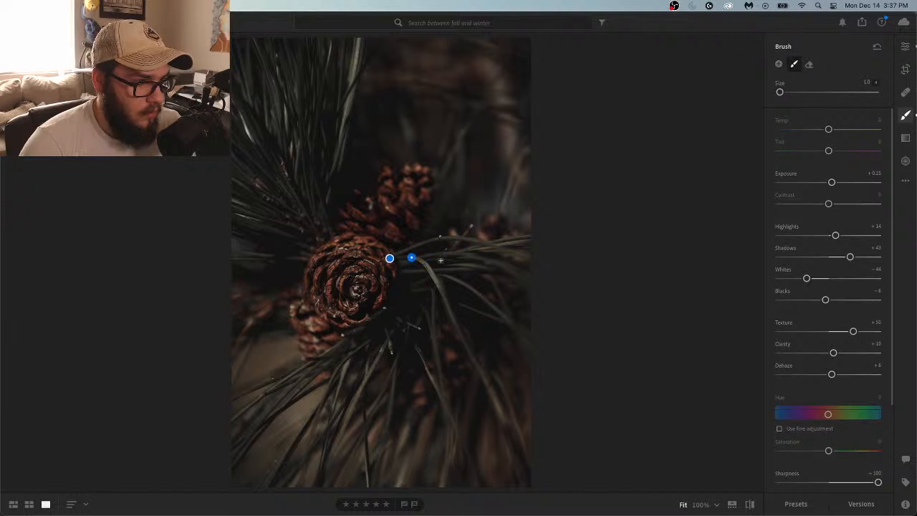
pyautogui.press('o')
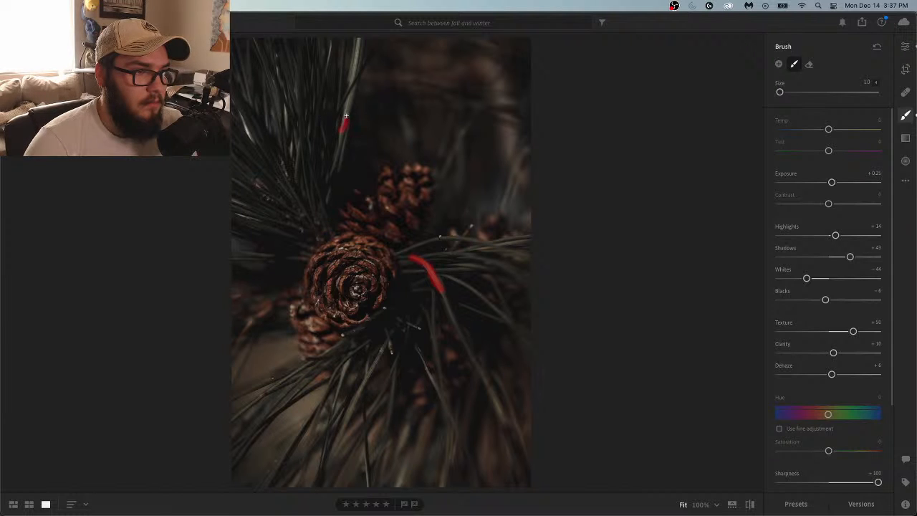
pyautogui.press(']')
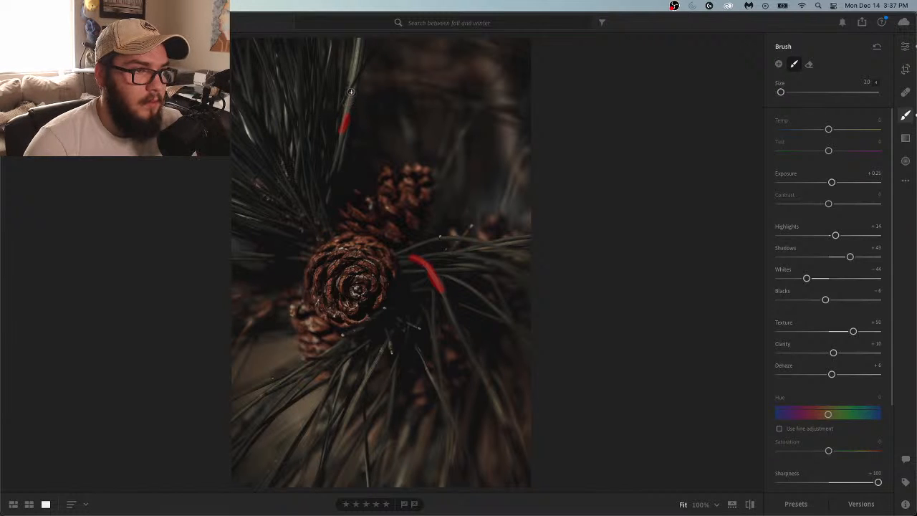
pyautogui.moveTo(351, 92); pyautogui.dragTo(357, 40)
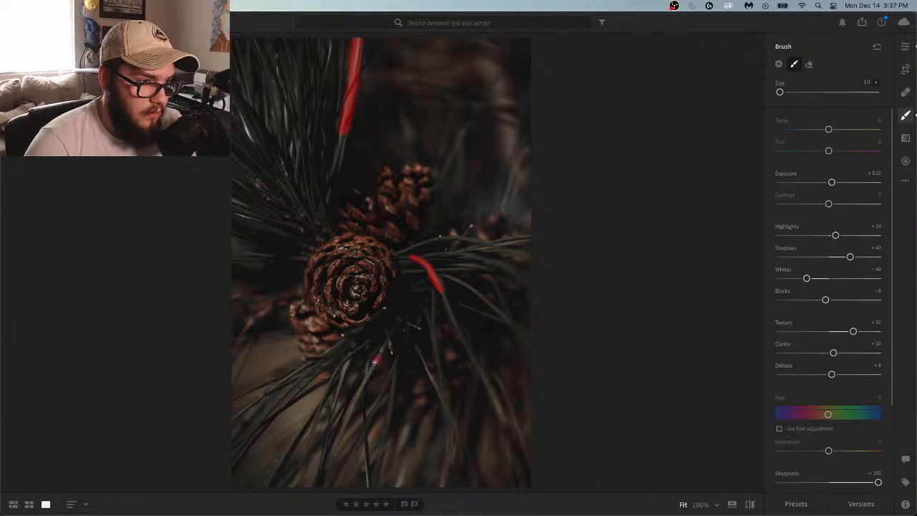
pyautogui.moveTo(354, 404); pyautogui.dragTo(342, 428)
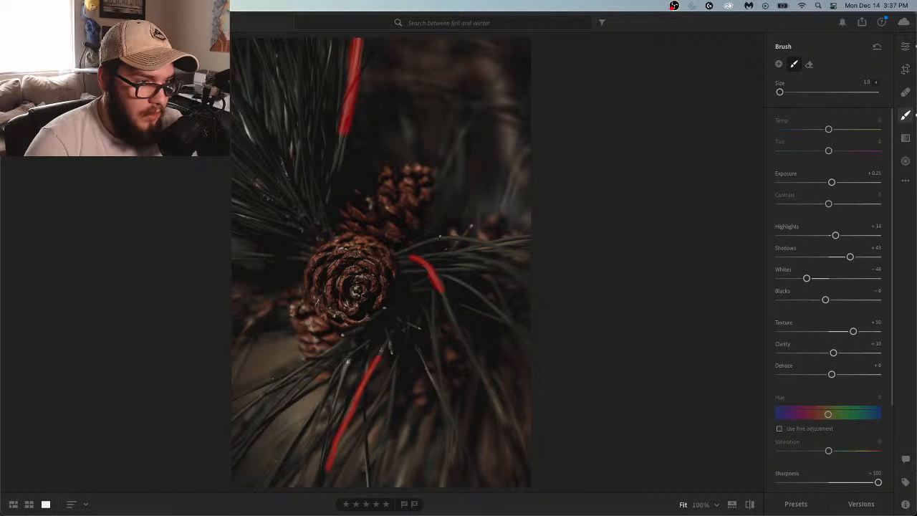
pyautogui.moveTo(347, 361); pyautogui.dragTo(332, 417)
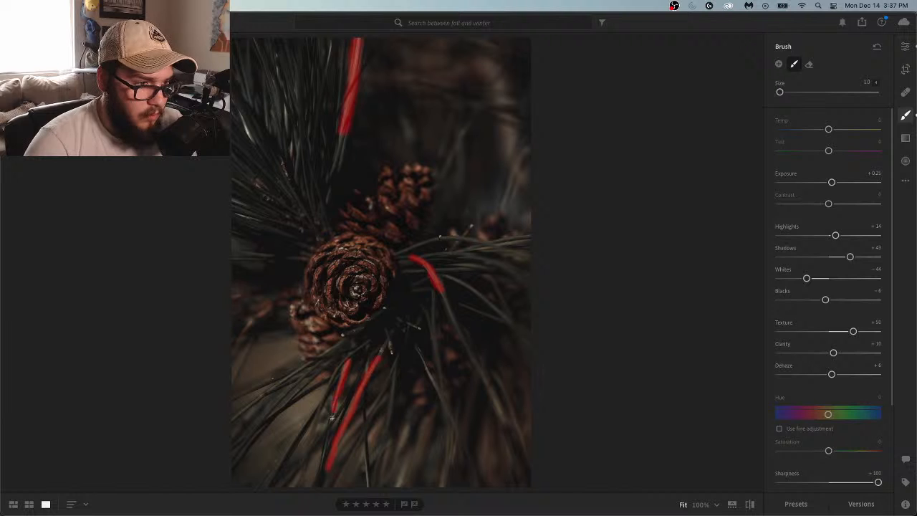
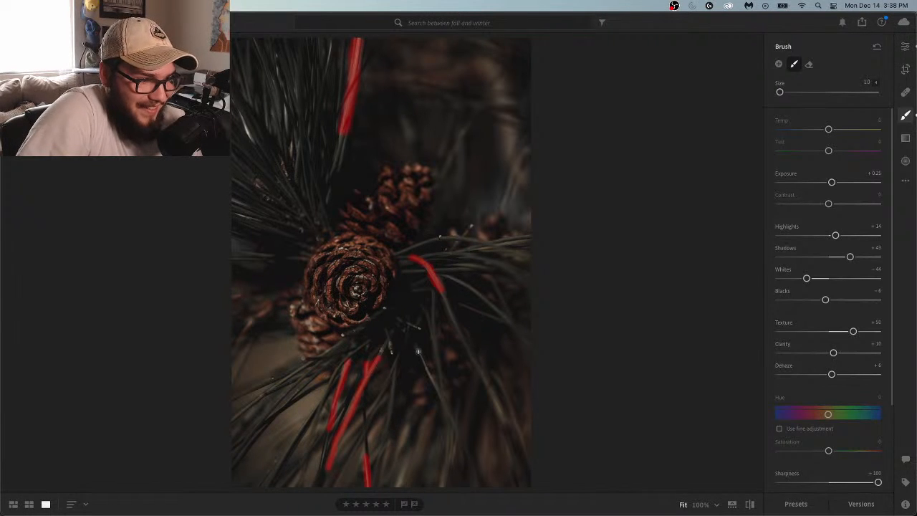
# Extend the needle mask with size 1.0 strokes over the remaining bright needles around the main cone, checking coverage with the tool overlay toggled
pyautogui.moveTo(421, 356); pyautogui.dragTo(456, 435)
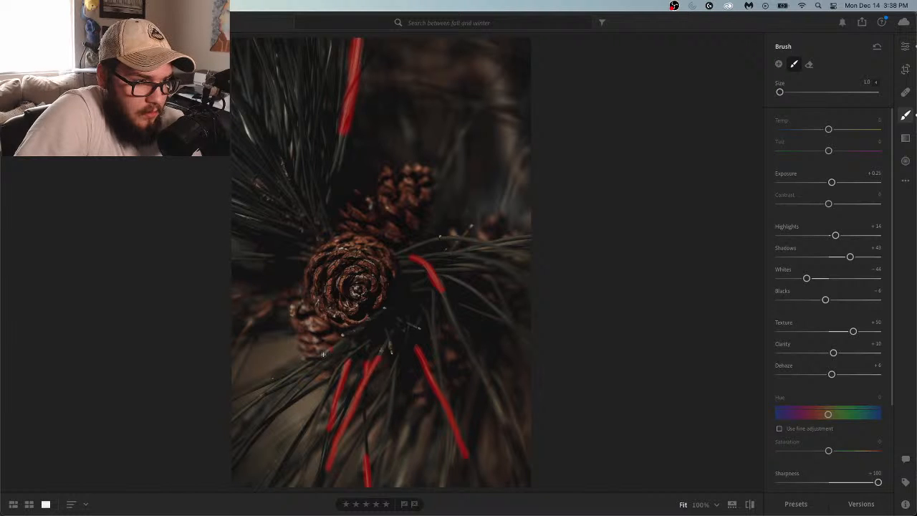
pyautogui.moveTo(323, 353); pyautogui.dragTo(225, 427)
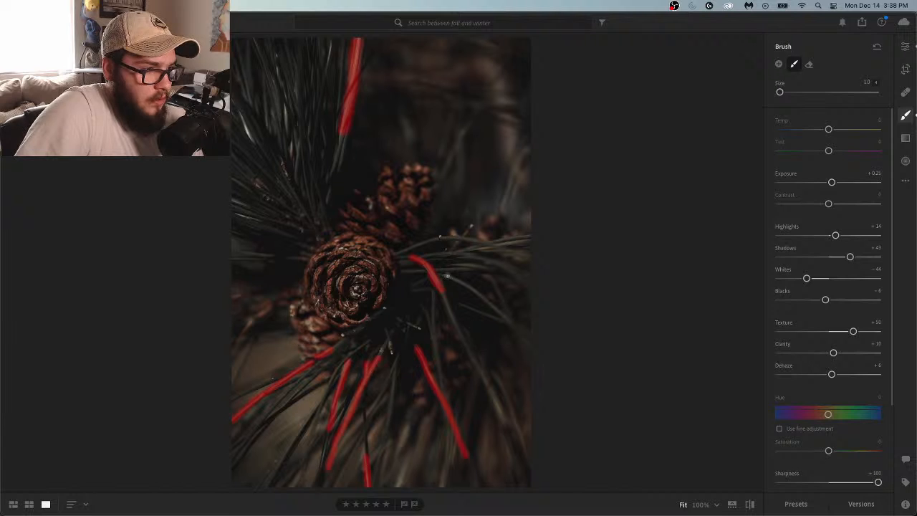
pyautogui.moveTo(451, 278); pyautogui.dragTo(470, 287)
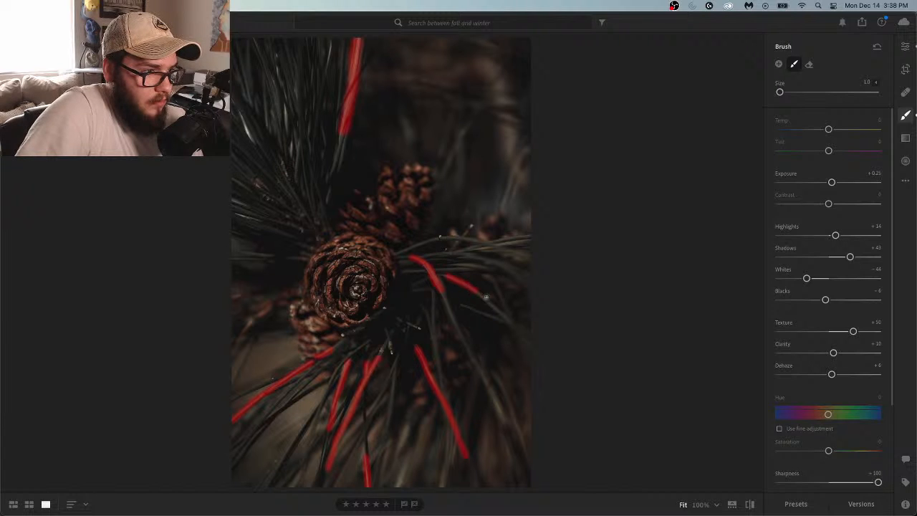
pyautogui.moveTo(507, 321); pyautogui.dragTo(511, 327)
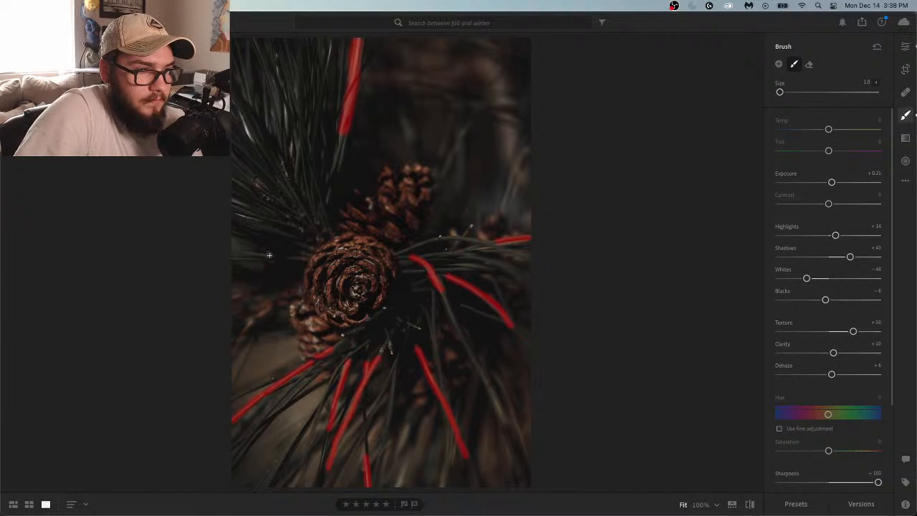
pyautogui.moveTo(271, 254); pyautogui.dragTo(245, 254)
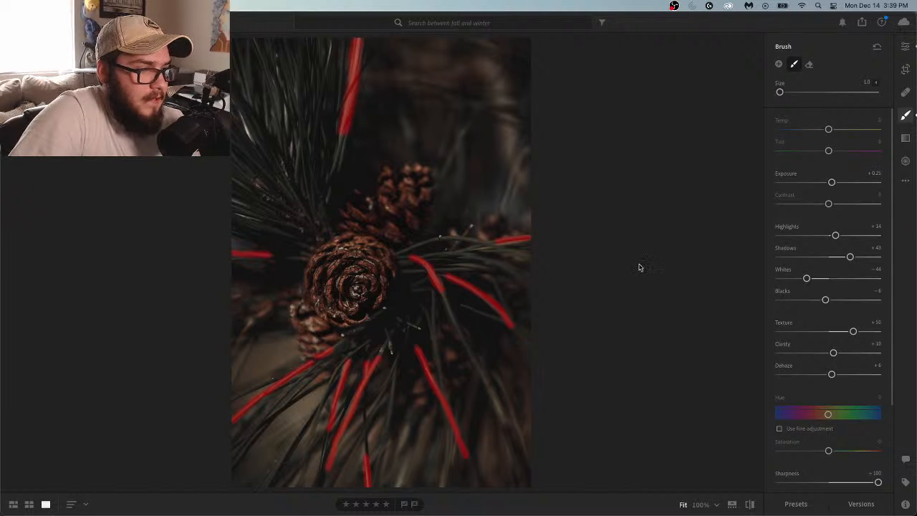
pyautogui.press('h')
pyautogui.press('h')
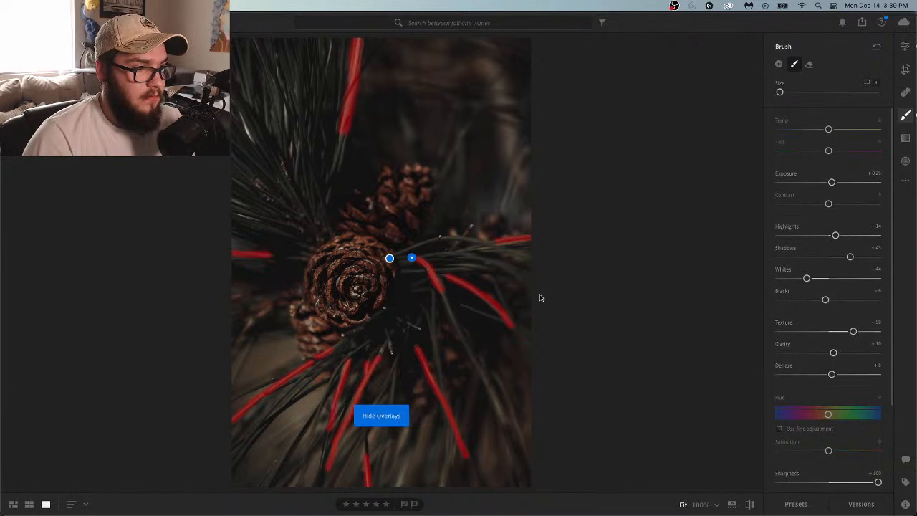
pyautogui.press('h')
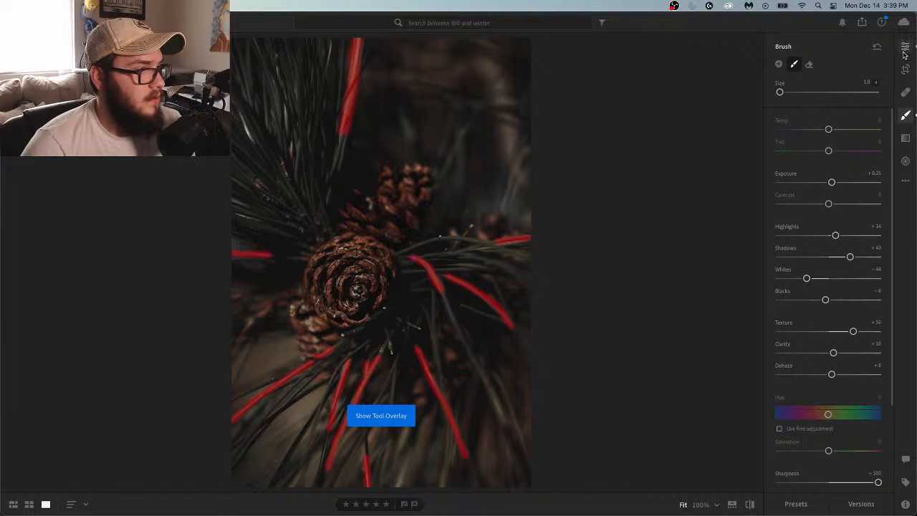
# Reset the needle mask's exposure, highlights, shadows, whites, texture and sharpness to 0
pyautogui.doubleClick(831, 182)
pyautogui.doubleClick(834, 235)
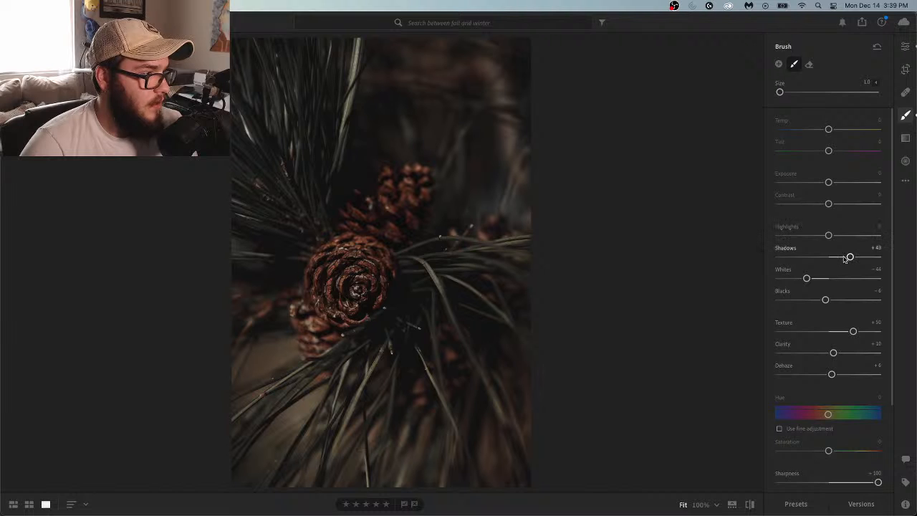
pyautogui.doubleClick(825, 278)
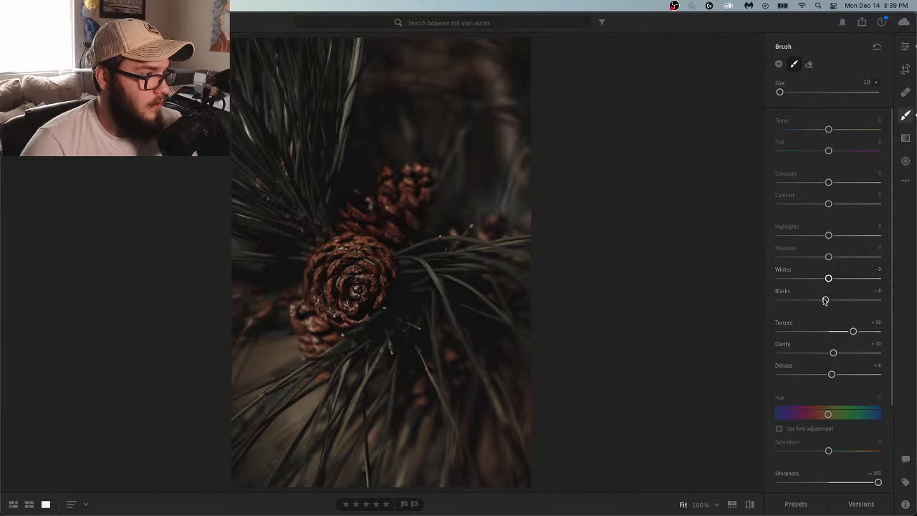
pyautogui.moveTo(852, 331); pyautogui.dragTo(831, 332)
pyautogui.doubleClick(831, 331)
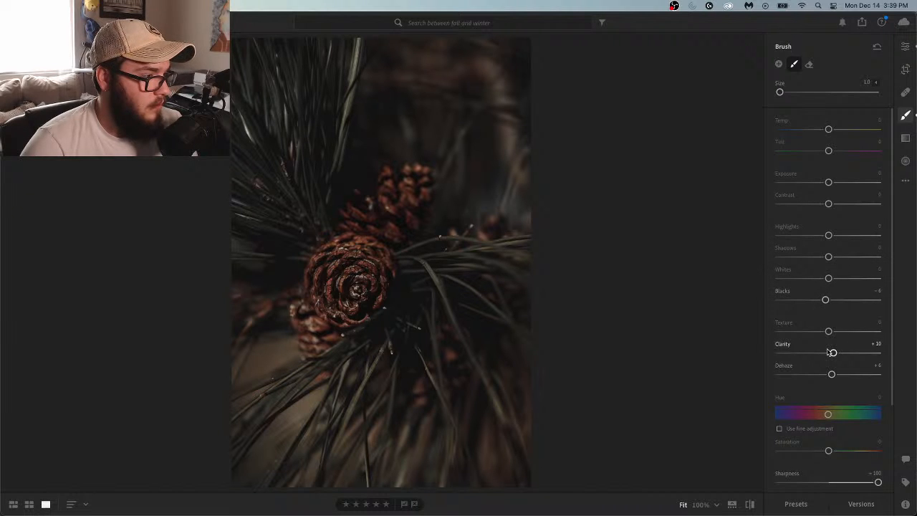
pyautogui.click(829, 483)
pyautogui.doubleClick(830, 483)
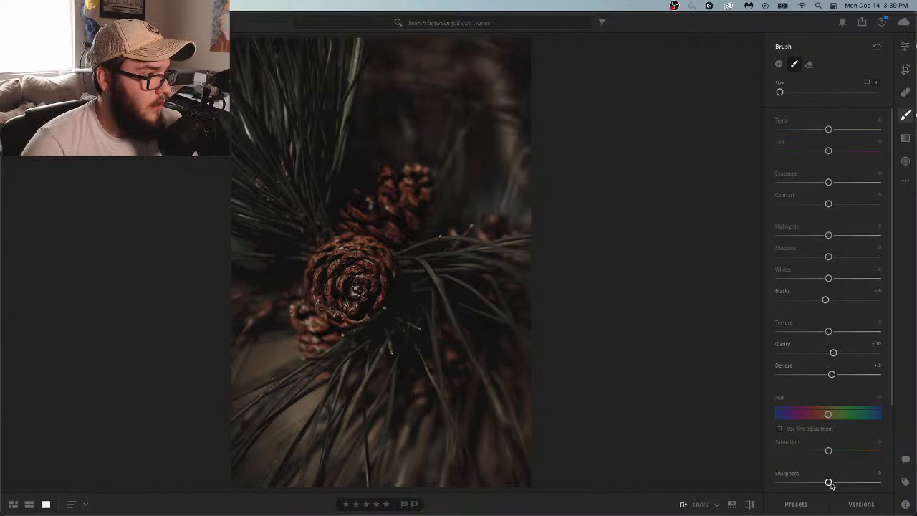
# Raise the needle mask's highlights to +90 and reset its clarity, dehaze and blacks to 0
pyautogui.moveTo(830, 234)
pyautogui.mouseDown()
pyautogui.moveTo(889, 239)
pyautogui.moveTo(743, 235)
pyautogui.moveTo(836, 242)
pyautogui.mouseUp()
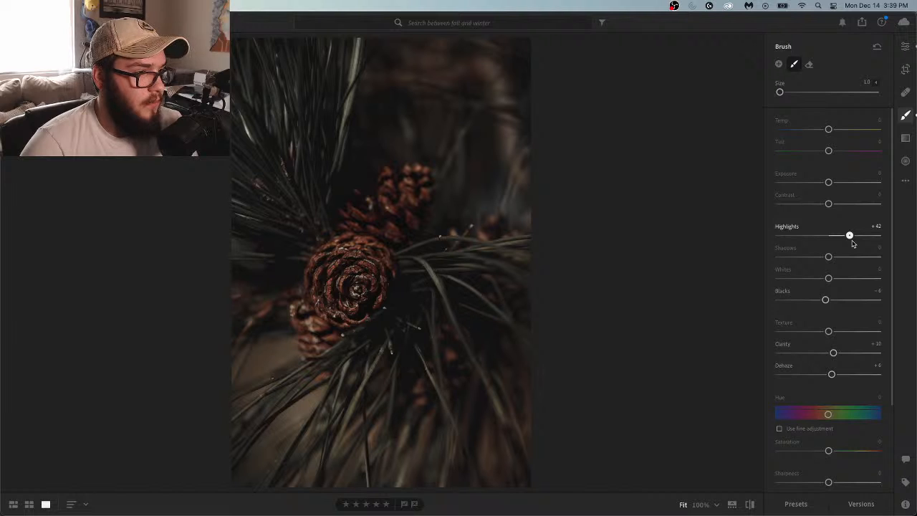
pyautogui.moveTo(852, 244); pyautogui.dragTo(874, 242)
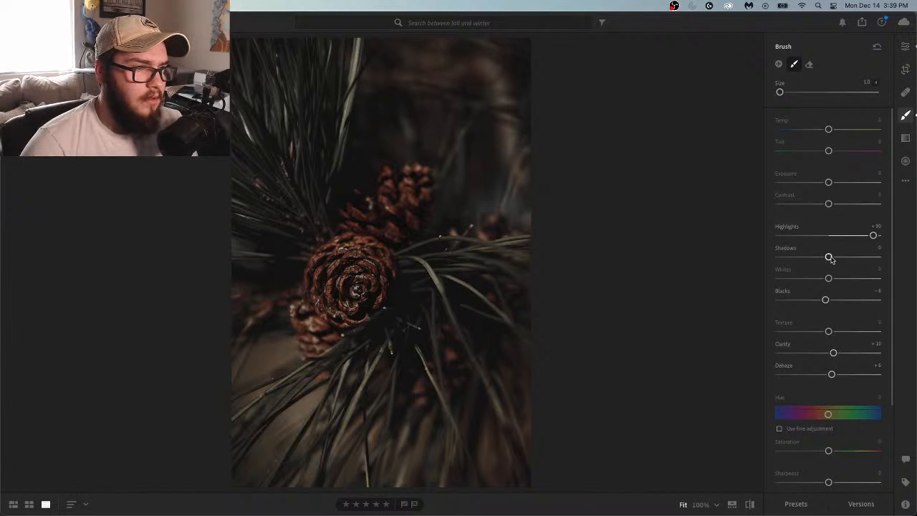
pyautogui.doubleClick(833, 352)
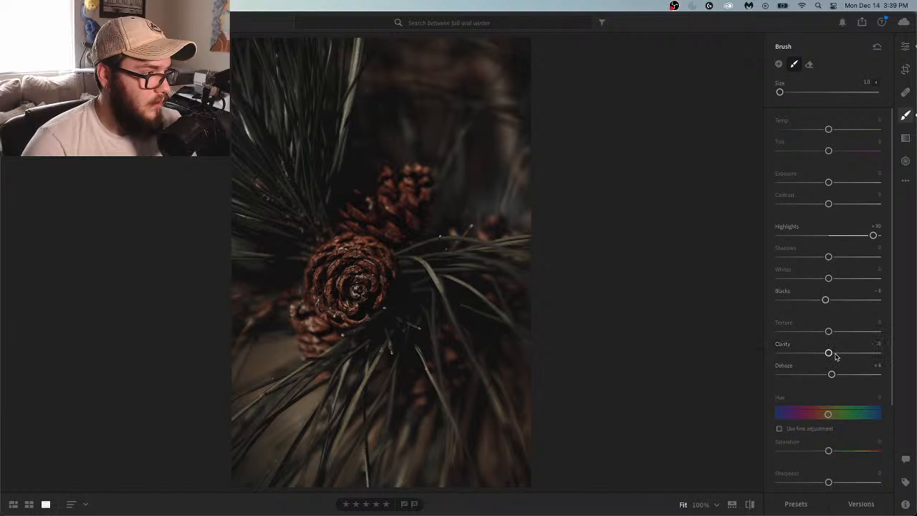
pyautogui.doubleClick(832, 374)
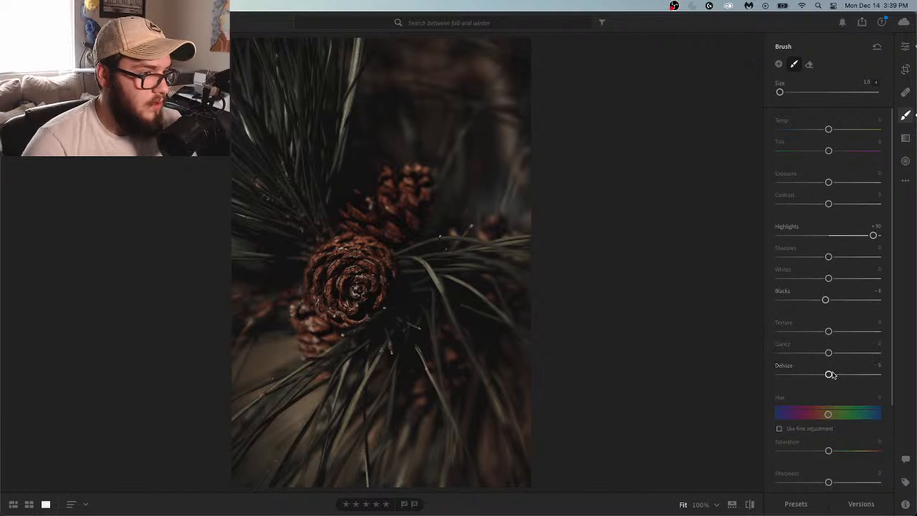
pyautogui.doubleClick(825, 301)
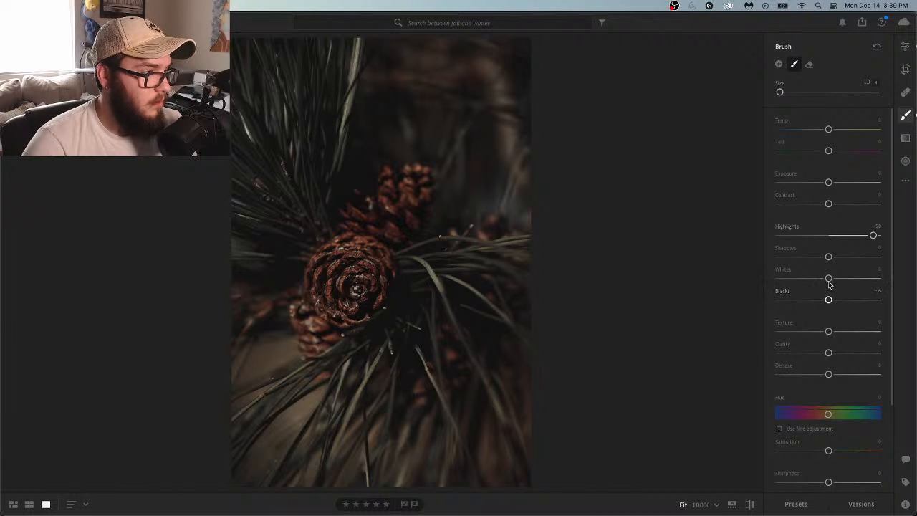
# Set the needle mask's whites to +2, comparing the look with whites at 0
pyautogui.moveTo(829, 278)
pyautogui.mouseDown()
pyautogui.moveTo(836, 279)
pyautogui.moveTo(830, 285)
pyautogui.mouseUp()
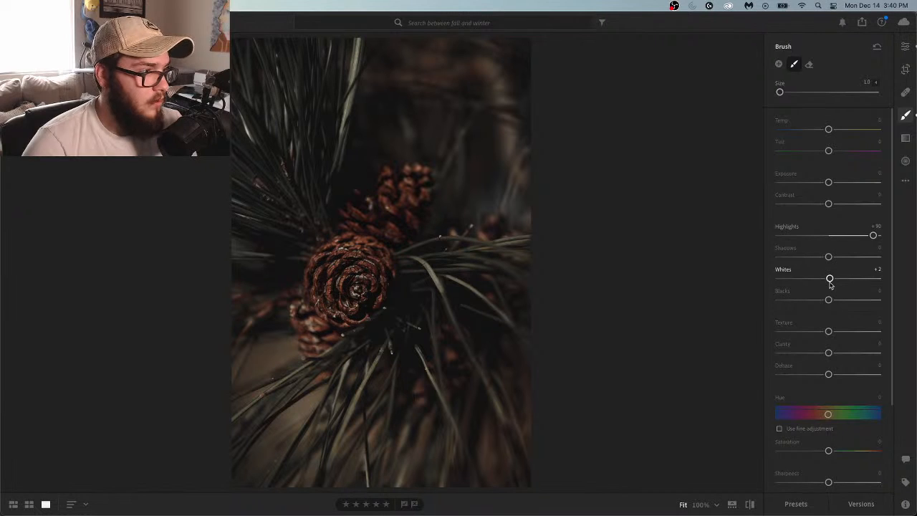
pyautogui.doubleClick(830, 283)
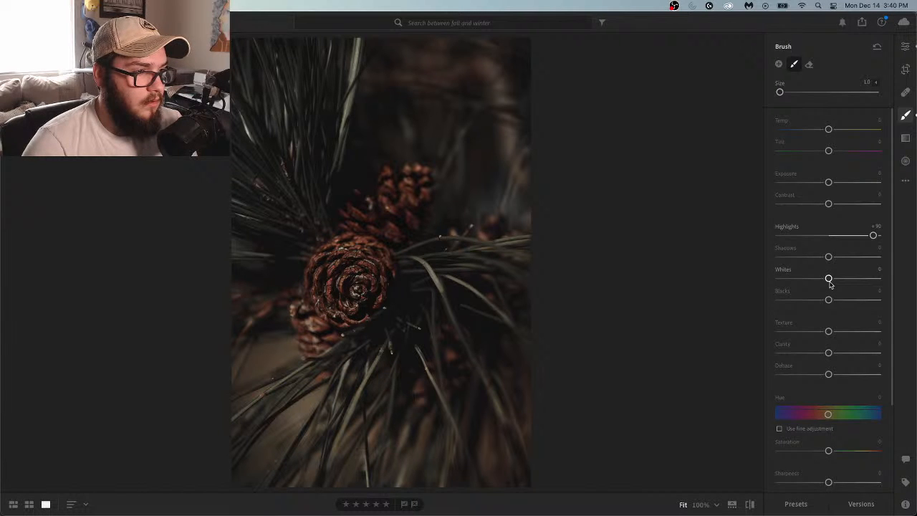
pyautogui.moveTo(829, 284); pyautogui.dragTo(831, 284)
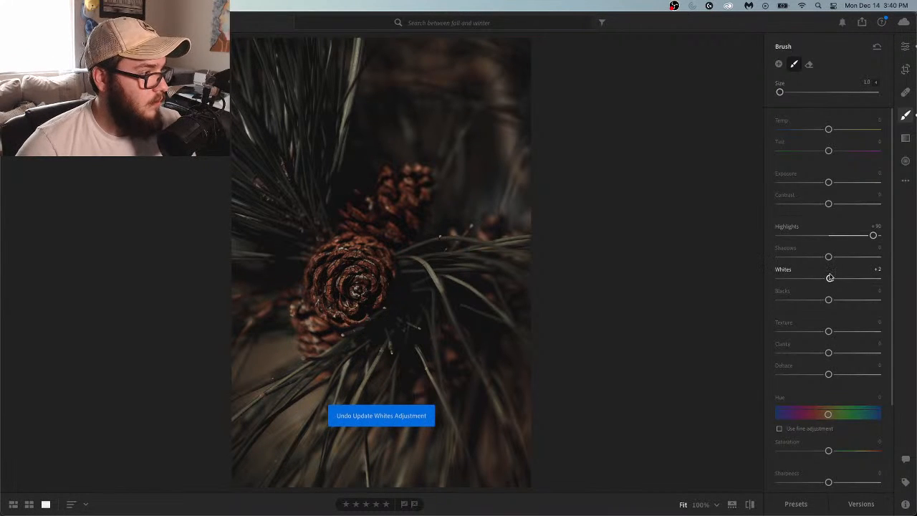
# Try the whole photo's texture at -100 in the global edits, ease it back partway, and return to the brush adjustments
pyautogui.click(905, 48)
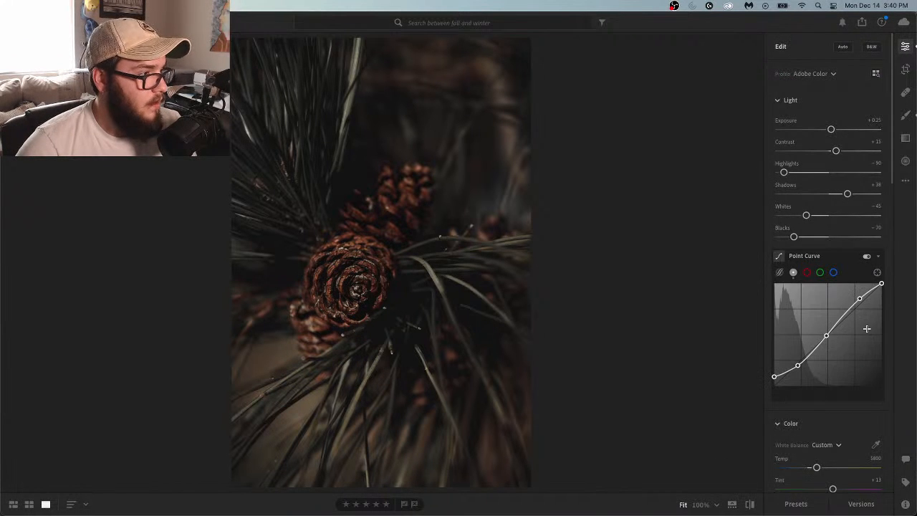
pyautogui.moveTo(893, 190); pyautogui.dragTo(888, 298)
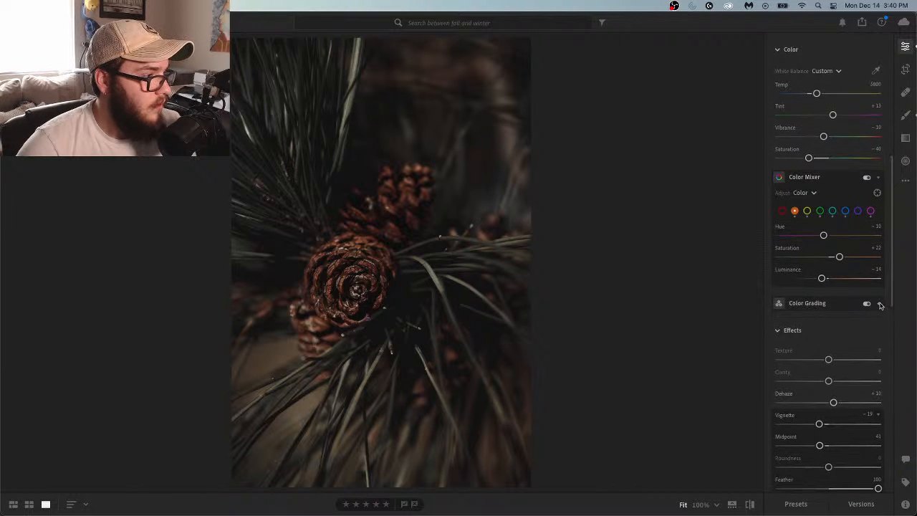
pyautogui.click(880, 303)
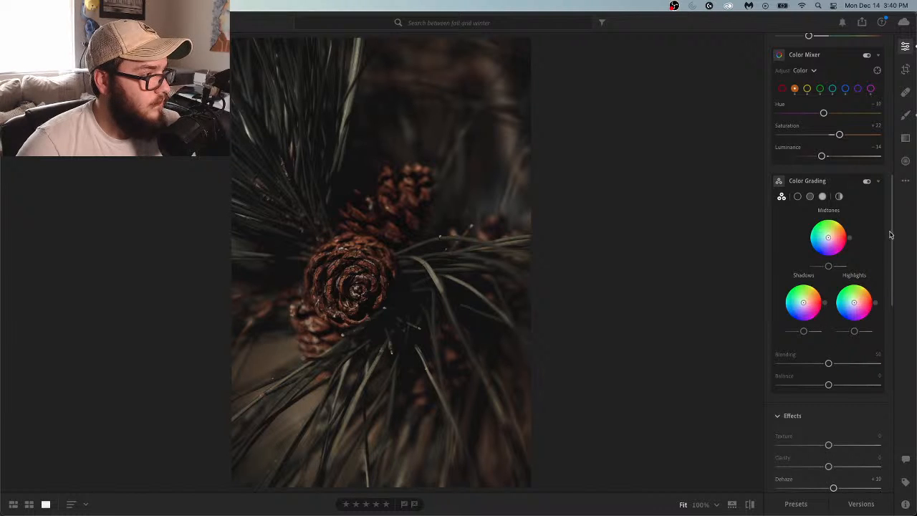
pyautogui.moveTo(889, 236); pyautogui.dragTo(908, 285)
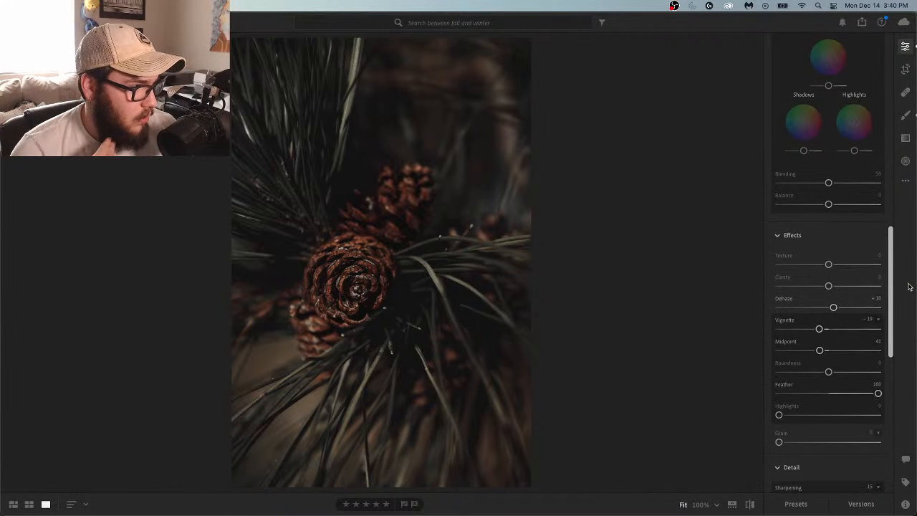
pyautogui.moveTo(909, 286); pyautogui.dragTo(908, 270)
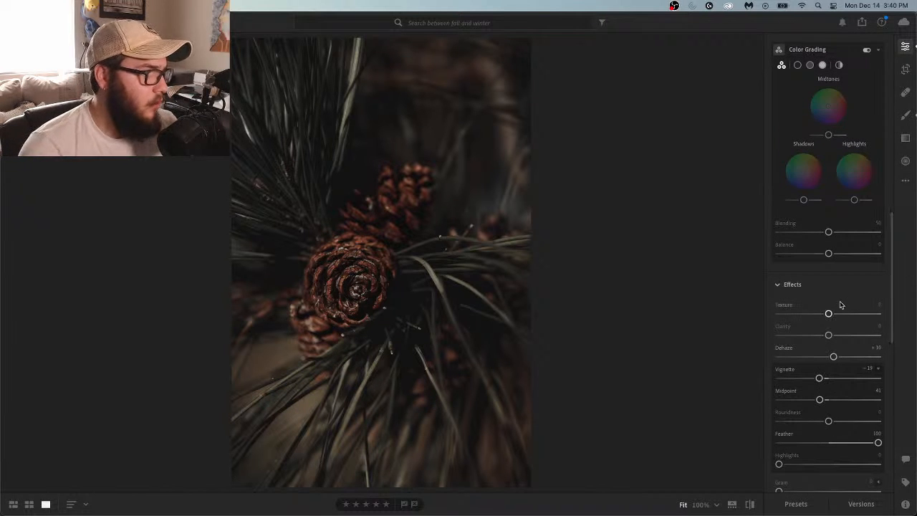
pyautogui.moveTo(828, 314); pyautogui.dragTo(767, 313)
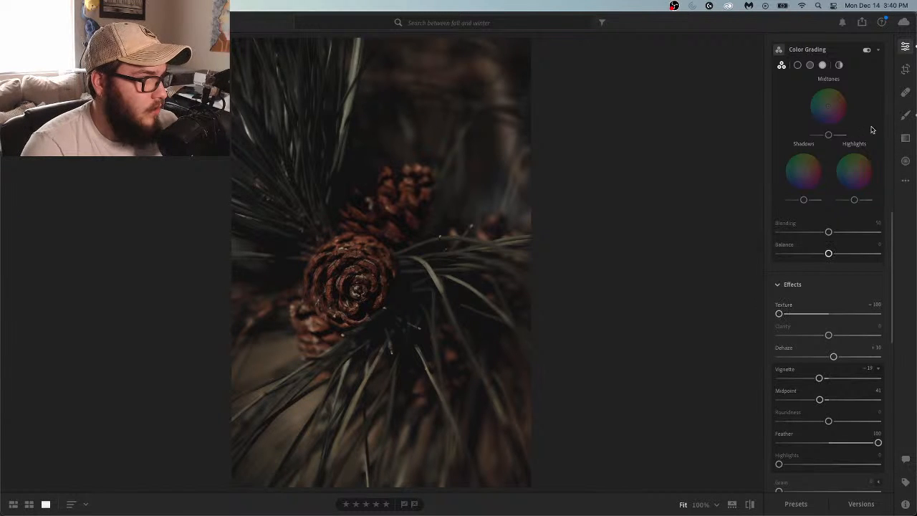
pyautogui.moveTo(779, 314); pyautogui.dragTo(803, 316)
pyautogui.click(906, 116)
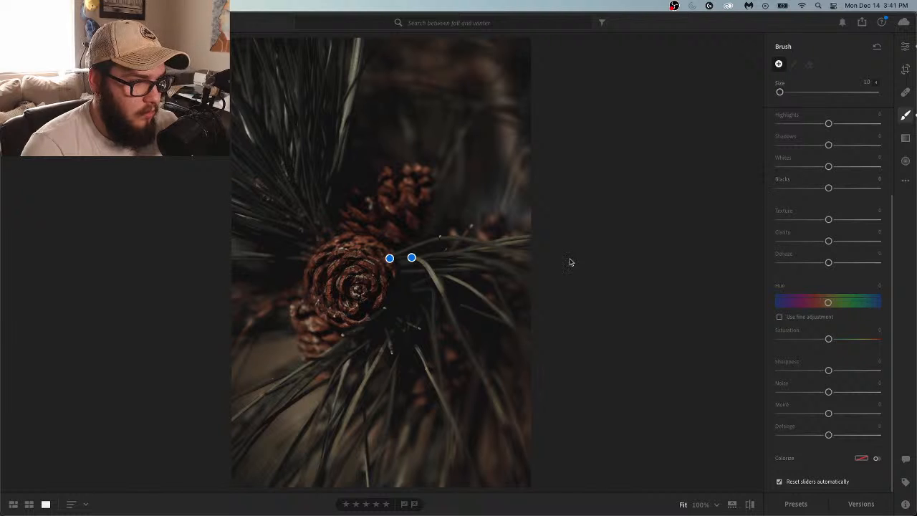
# Raise the pine cone brush mask's texture to +100 and return to the whole-photo edits
pyautogui.click(390, 257)
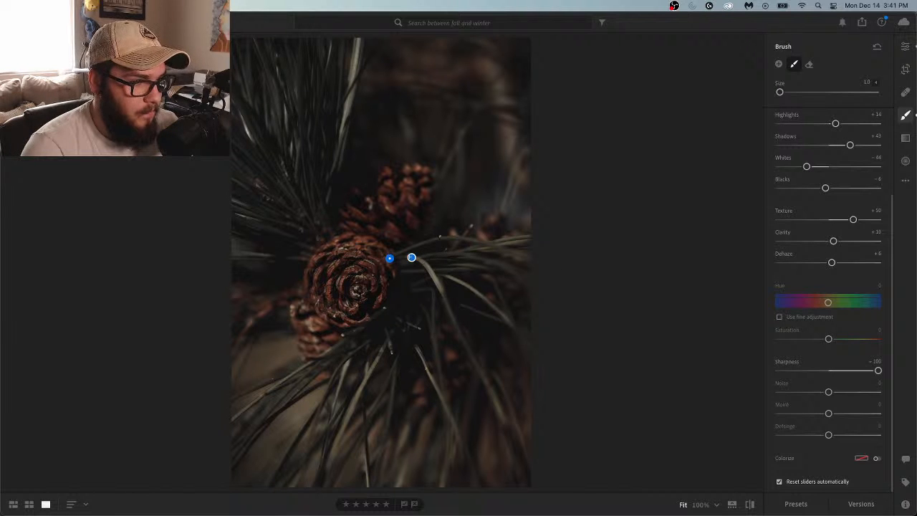
pyautogui.moveTo(852, 220); pyautogui.dragTo(888, 221)
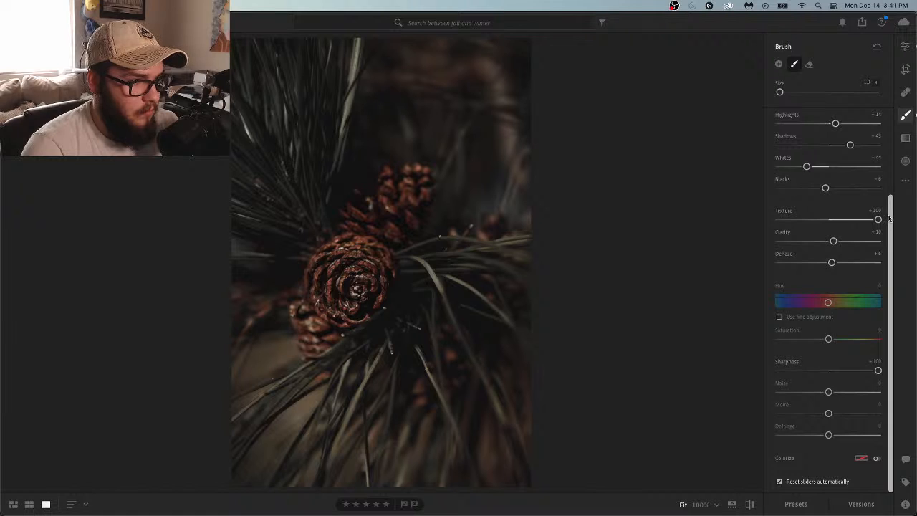
pyautogui.click(905, 47)
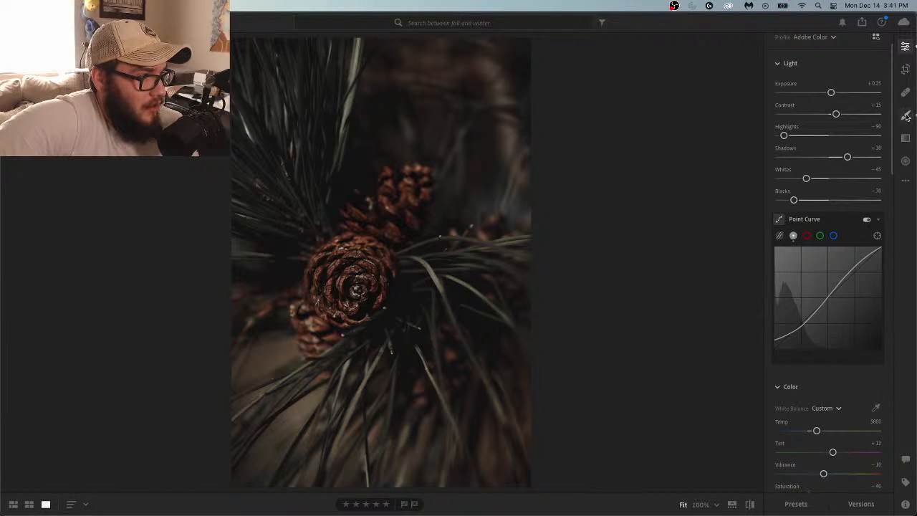
pyautogui.scroll(-5, 888, 147)
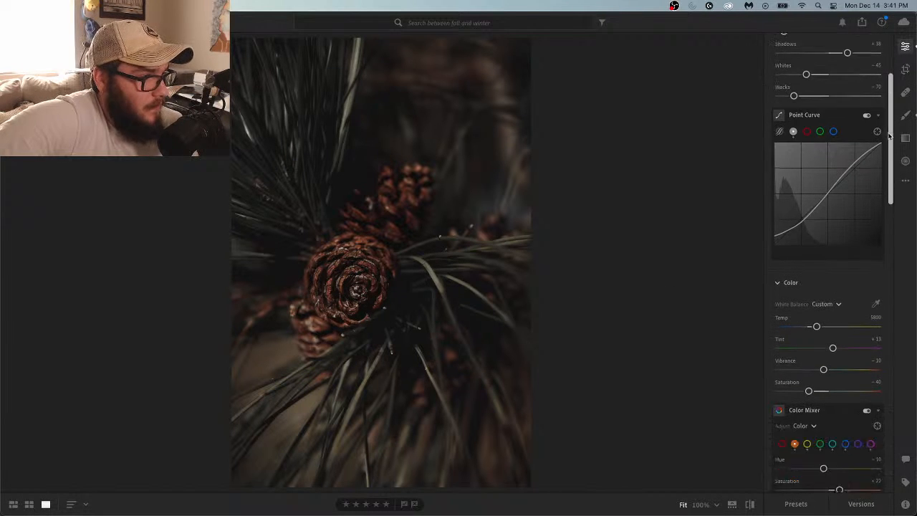
pyautogui.moveTo(888, 147); pyautogui.dragTo(900, 235)
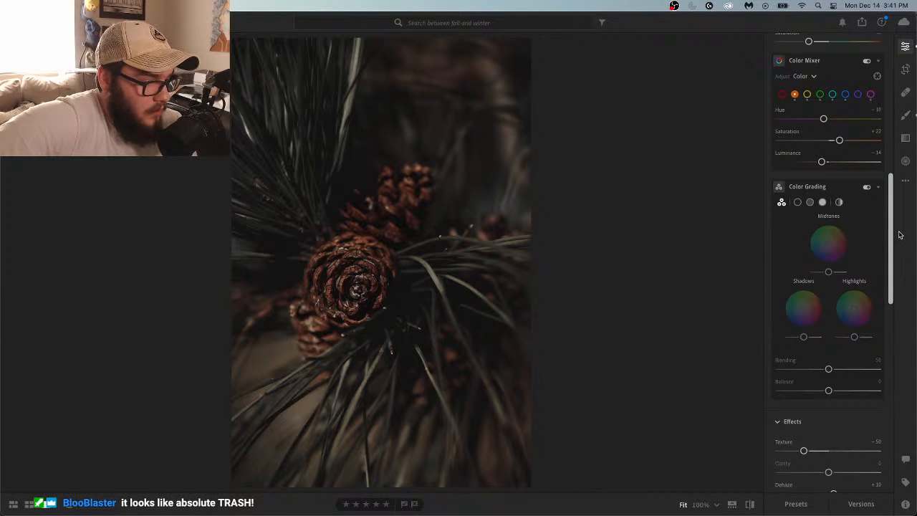
pyautogui.moveTo(900, 235); pyautogui.dragTo(895, 221)
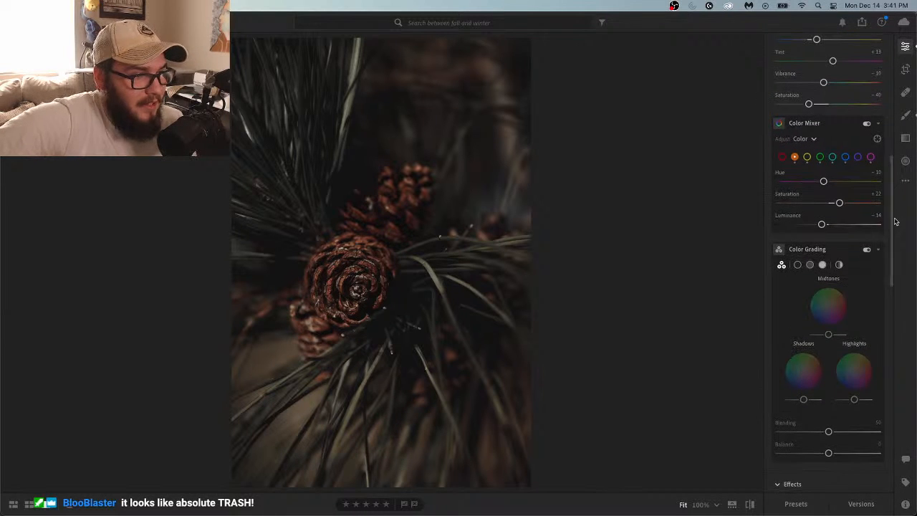
pyautogui.rightClick(420, 330)
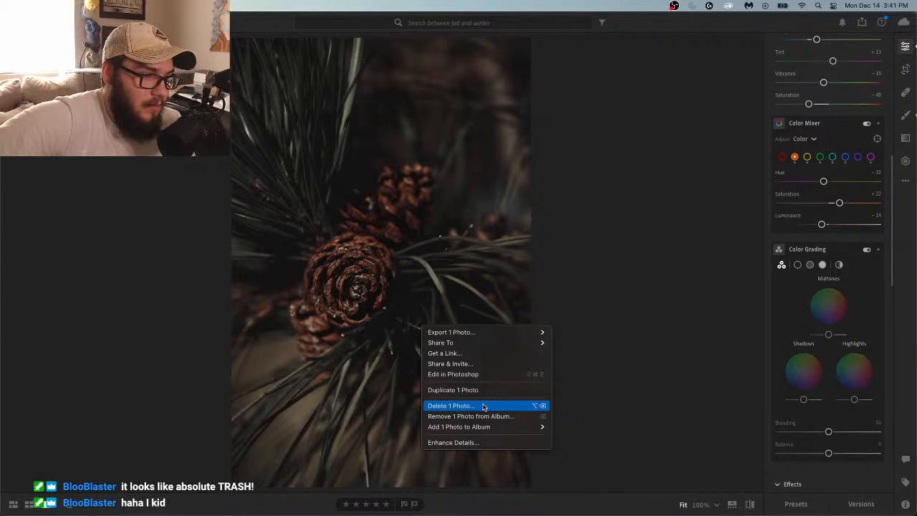
pyautogui.click(624, 287)
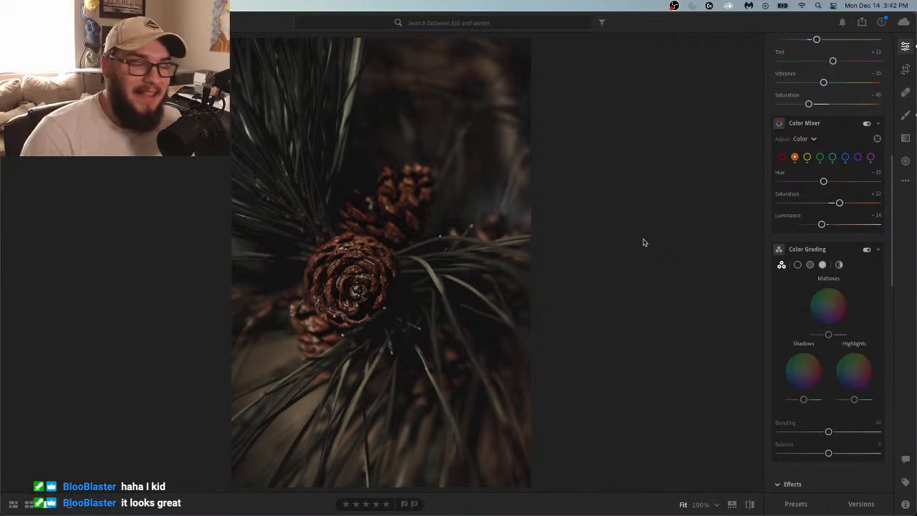
pyautogui.scroll(2, 889, 197)
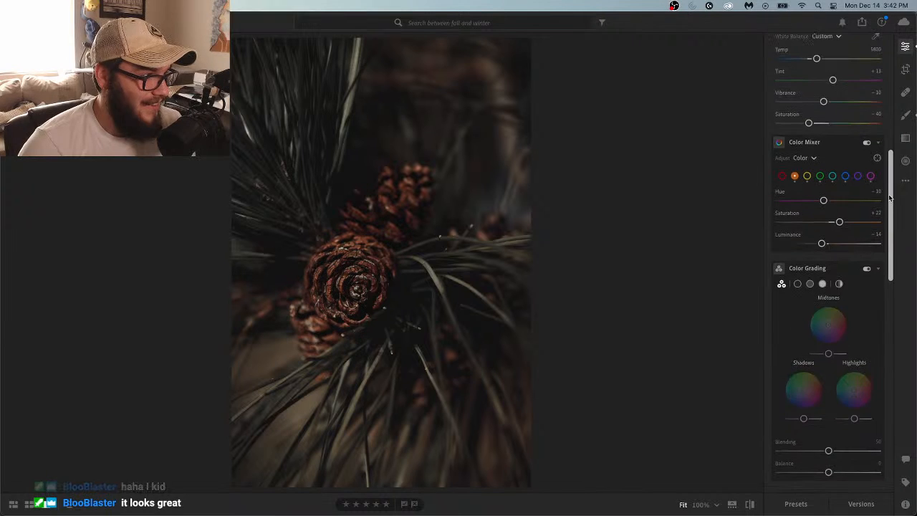
pyautogui.scroll(3, 889, 198)
pyautogui.scroll(-3, 892, 201)
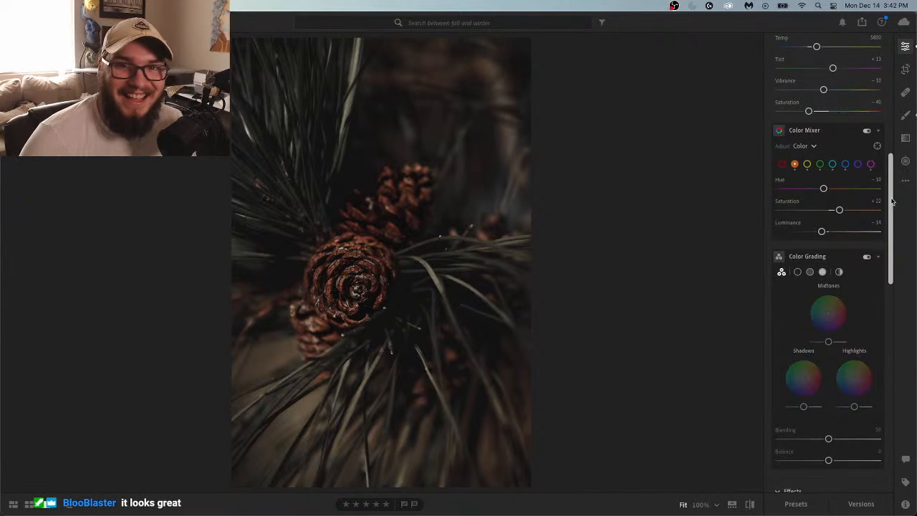
# Try green, orange and reddish tints on the color grading midtones and reset the midtones' saturation to 0
pyautogui.moveTo(891, 201); pyautogui.dragTo(893, 233)
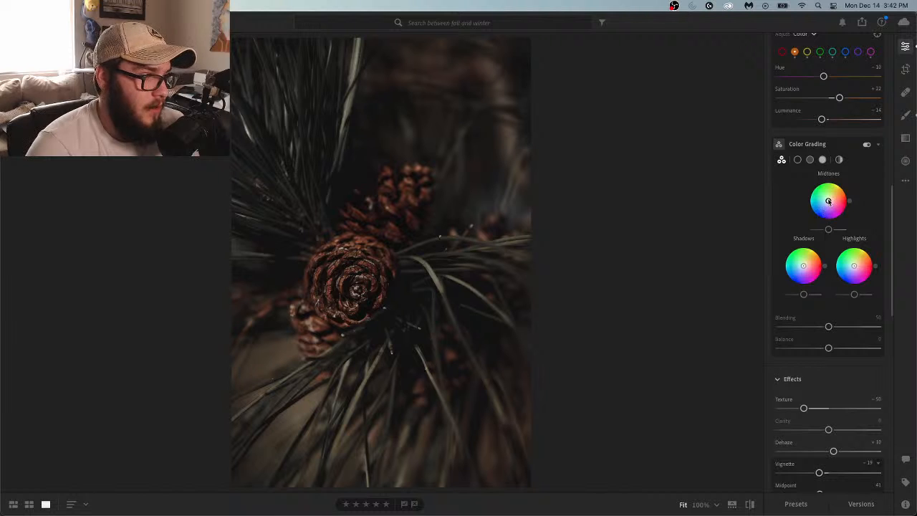
pyautogui.moveTo(827, 206); pyautogui.dragTo(825, 190)
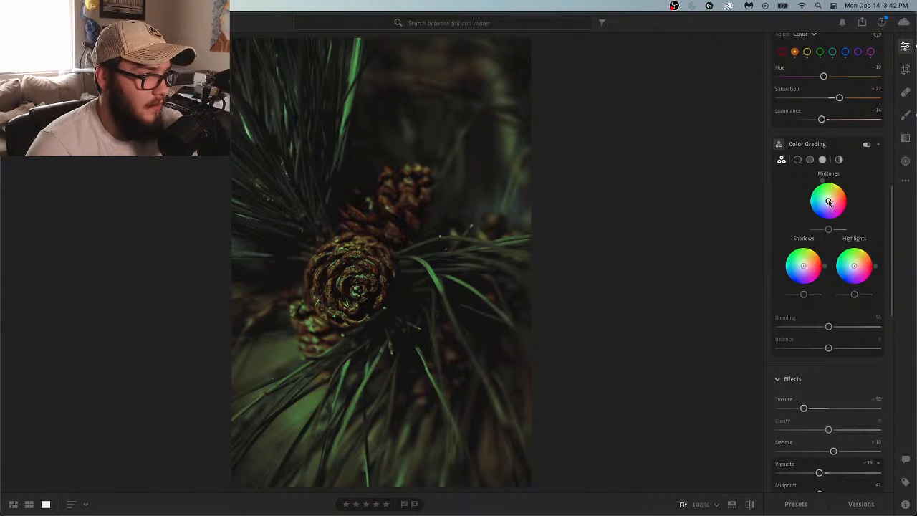
pyautogui.moveTo(829, 202); pyautogui.dragTo(834, 199)
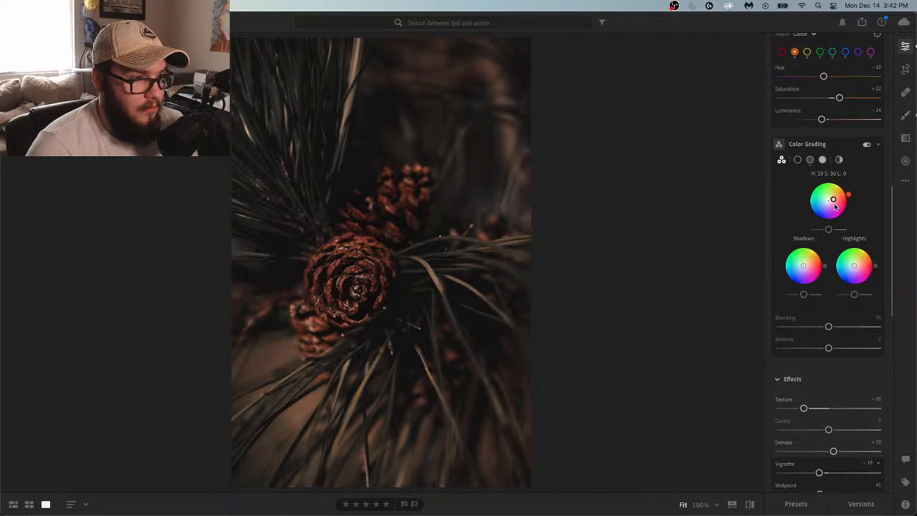
pyautogui.moveTo(835, 206); pyautogui.dragTo(846, 189)
pyautogui.click(798, 161)
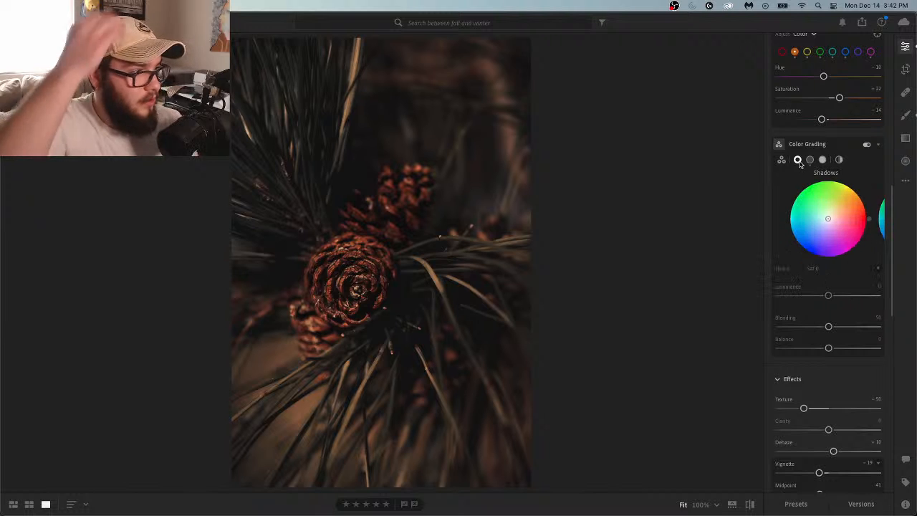
pyautogui.click(810, 160)
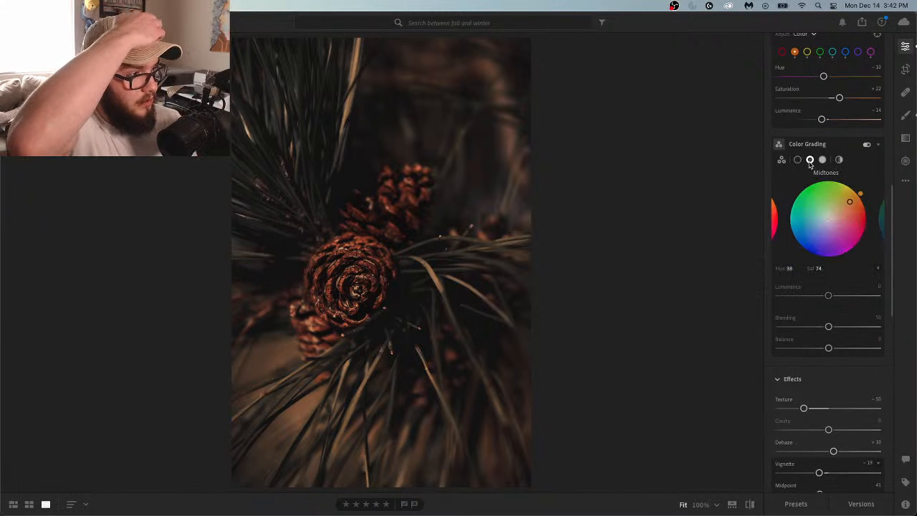
pyautogui.moveTo(848, 202)
pyautogui.mouseDown()
pyautogui.moveTo(863, 200)
pyautogui.moveTo(854, 212)
pyautogui.mouseUp()
pyautogui.doubleClick(854, 212)
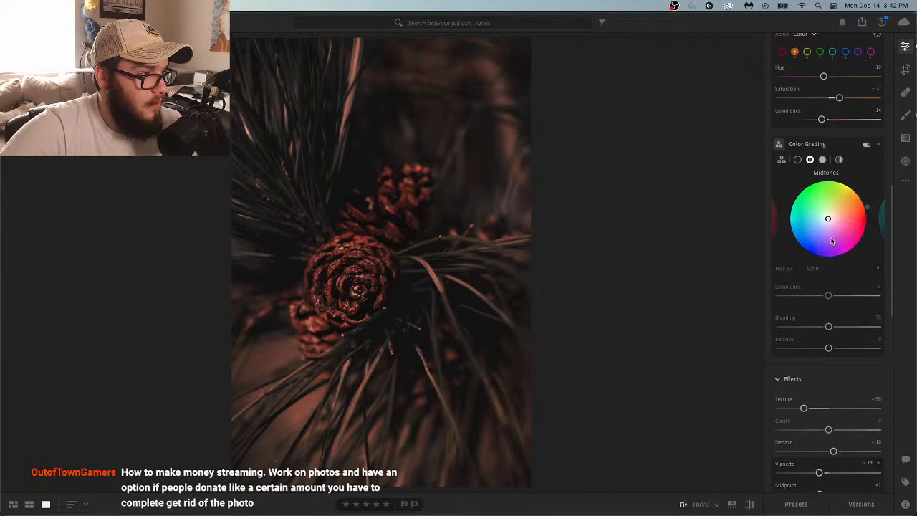
# Tint the color grading highlights green with hue 135 and saturation 21, trying stronger saturations along the way
pyautogui.click(822, 160)
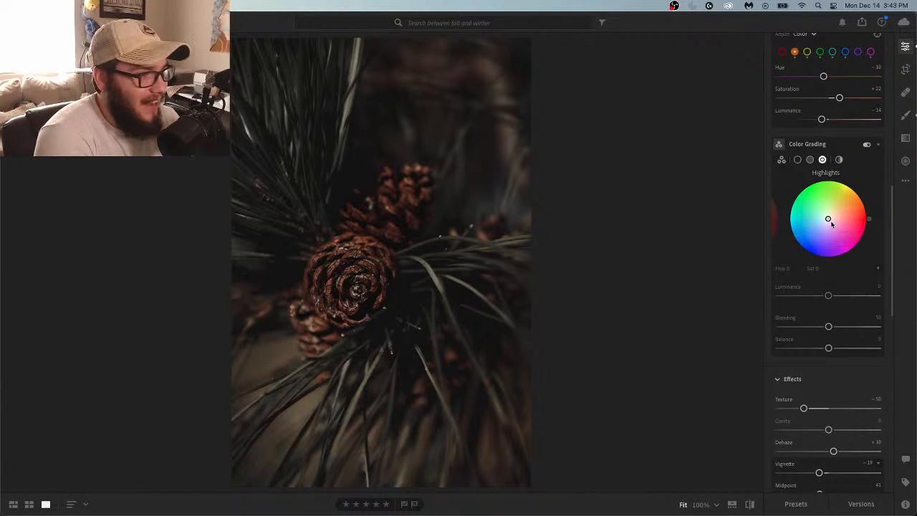
pyautogui.moveTo(829, 222)
pyautogui.mouseDown()
pyautogui.moveTo(808, 216)
pyautogui.moveTo(805, 225)
pyautogui.moveTo(800, 180)
pyautogui.moveTo(788, 208)
pyautogui.moveTo(792, 188)
pyautogui.moveTo(829, 222)
pyautogui.moveTo(820, 218)
pyautogui.mouseUp()
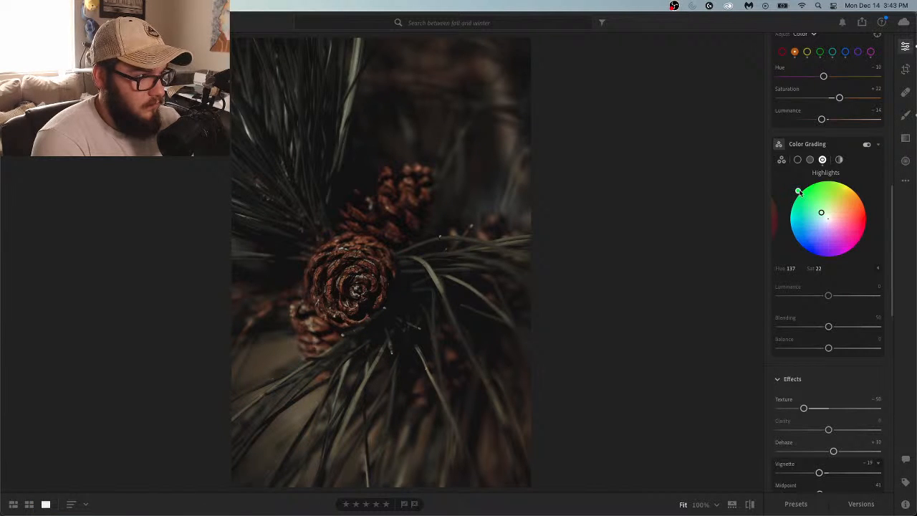
pyautogui.moveTo(795, 189)
pyautogui.mouseDown()
pyautogui.moveTo(805, 185)
pyautogui.moveTo(788, 193)
pyautogui.moveTo(817, 178)
pyautogui.moveTo(788, 204)
pyautogui.moveTo(811, 178)
pyautogui.moveTo(768, 203)
pyautogui.moveTo(768, 252)
pyautogui.moveTo(758, 198)
pyautogui.moveTo(774, 170)
pyautogui.mouseUp()
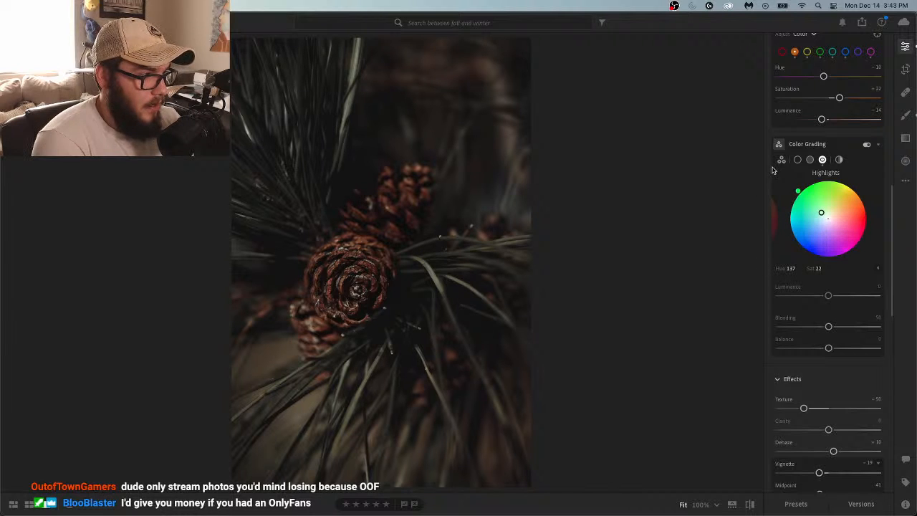
pyautogui.click(798, 192)
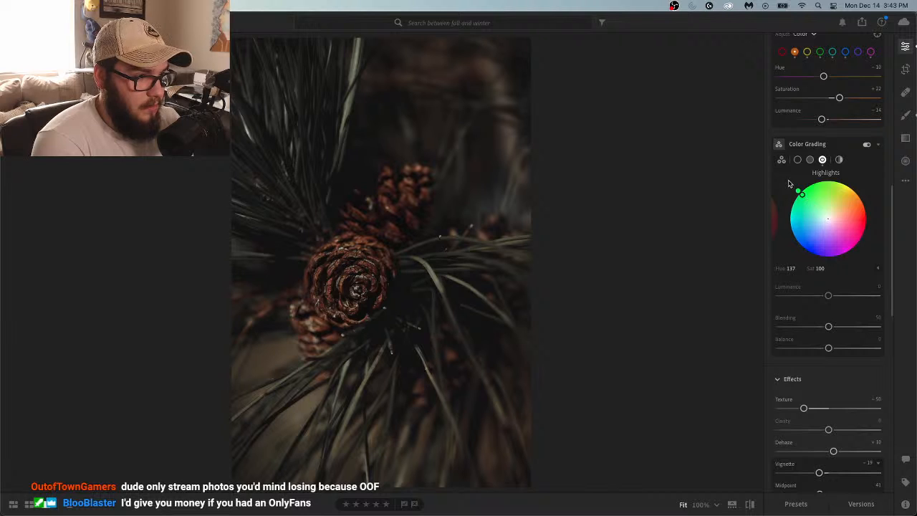
pyautogui.moveTo(798, 192)
pyautogui.mouseDown()
pyautogui.moveTo(783, 200)
pyautogui.moveTo(787, 177)
pyautogui.moveTo(809, 172)
pyautogui.moveTo(759, 204)
pyautogui.moveTo(785, 183)
pyautogui.mouseUp()
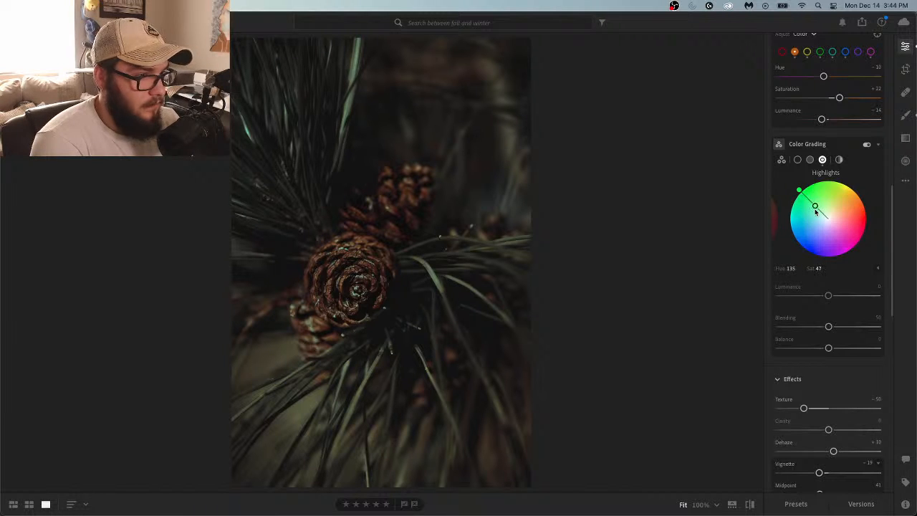
pyautogui.moveTo(816, 210); pyautogui.dragTo(818, 217)
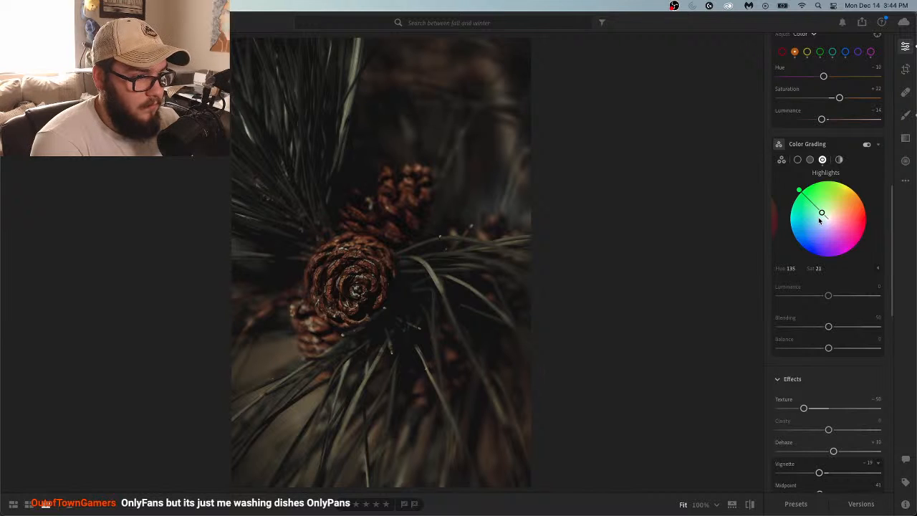
# Tint the color grading shadows a warm orange with hue 28 and saturation 12
pyautogui.click(798, 160)
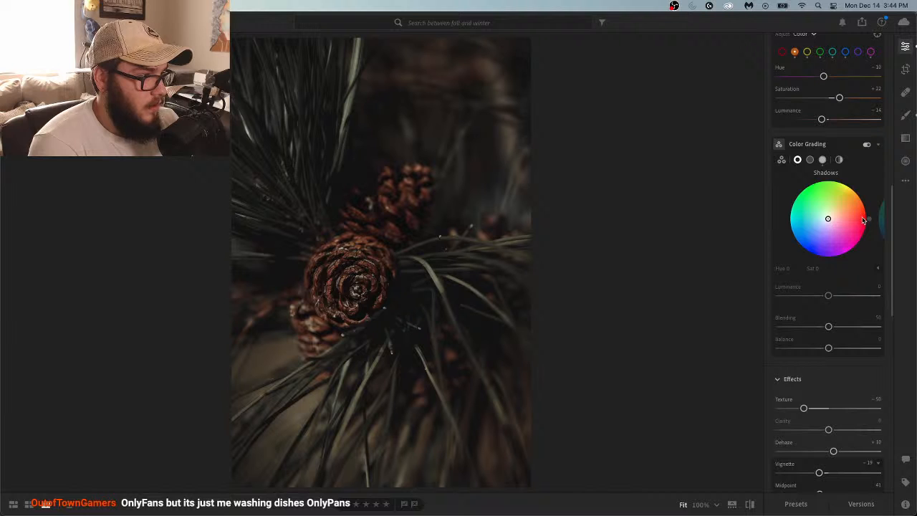
pyautogui.moveTo(864, 220)
pyautogui.mouseDown()
pyautogui.moveTo(859, 191)
pyautogui.moveTo(864, 198)
pyautogui.moveTo(831, 217)
pyautogui.mouseUp()
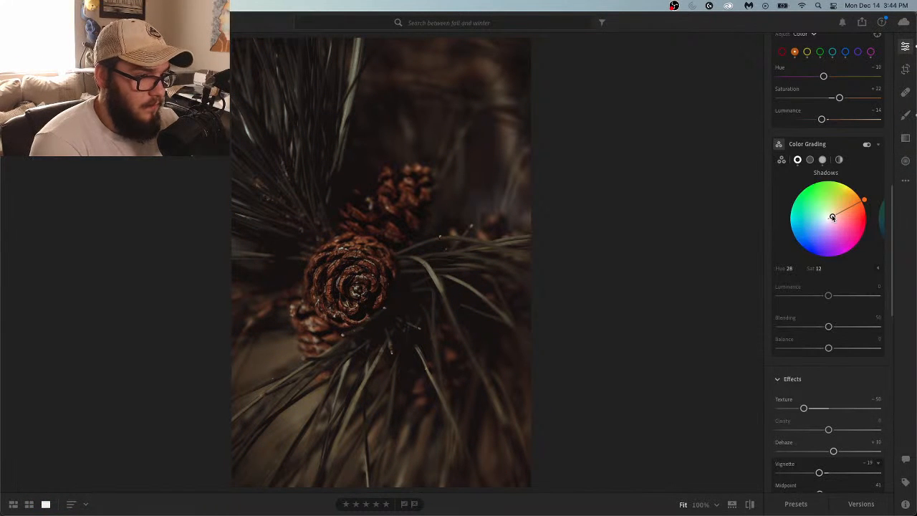
# Set the shadow tint's saturation to 11 and tint the midtones orange with hue 21 and saturation 22
pyautogui.moveTo(833, 217); pyautogui.dragTo(832, 217)
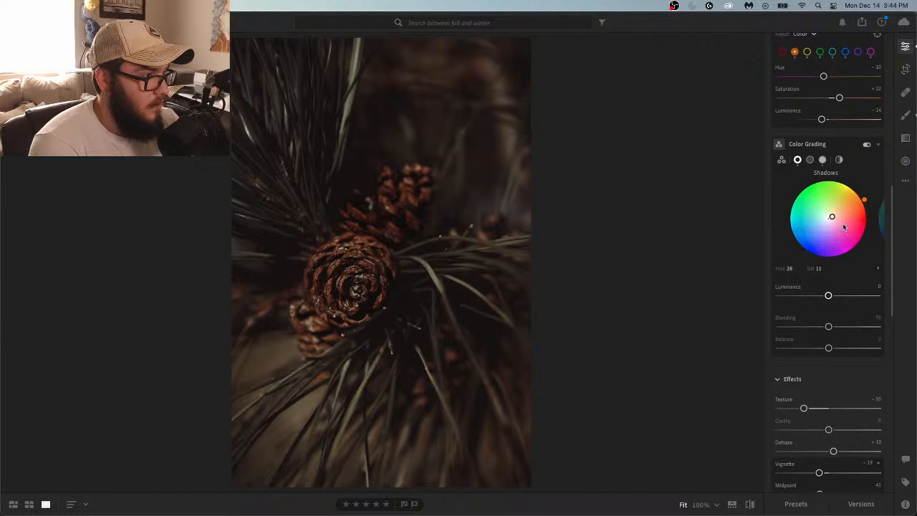
pyautogui.click(810, 160)
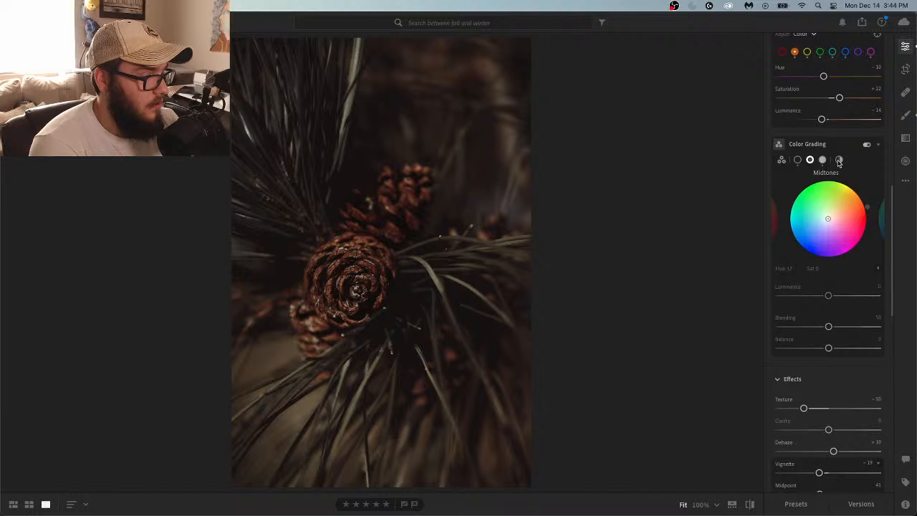
pyautogui.click(823, 161)
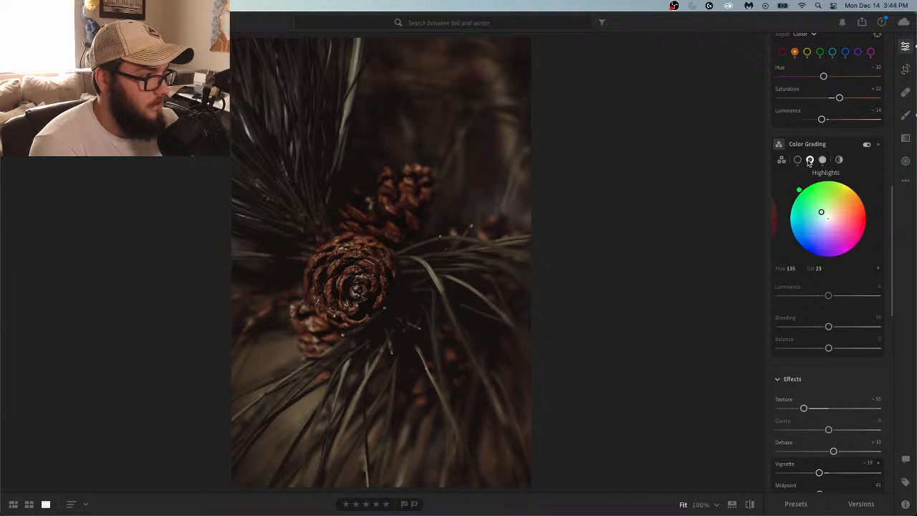
pyautogui.click(810, 160)
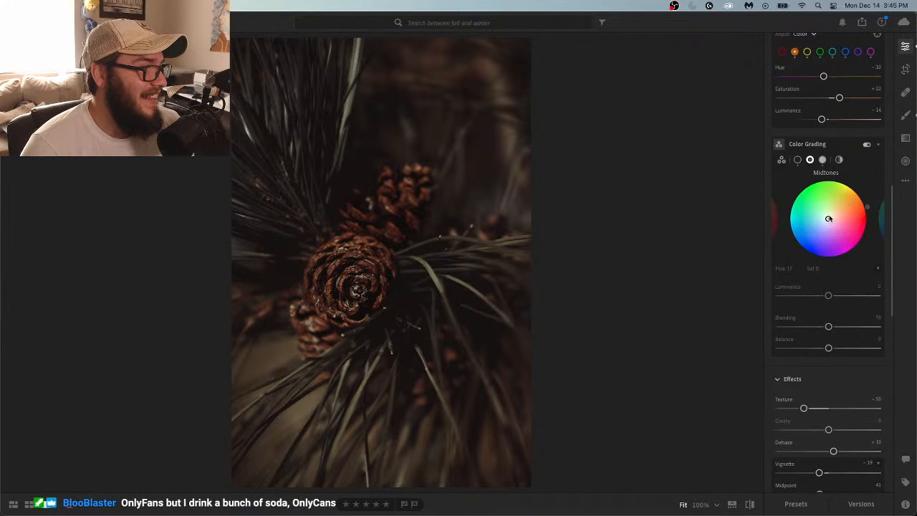
pyautogui.moveTo(842, 214)
pyautogui.mouseDown()
pyautogui.moveTo(828, 206)
pyautogui.moveTo(856, 171)
pyautogui.moveTo(796, 188)
pyautogui.moveTo(867, 189)
pyautogui.moveTo(839, 209)
pyautogui.moveTo(862, 198)
pyautogui.moveTo(866, 207)
pyautogui.moveTo(827, 222)
pyautogui.moveTo(836, 216)
pyautogui.mouseUp()
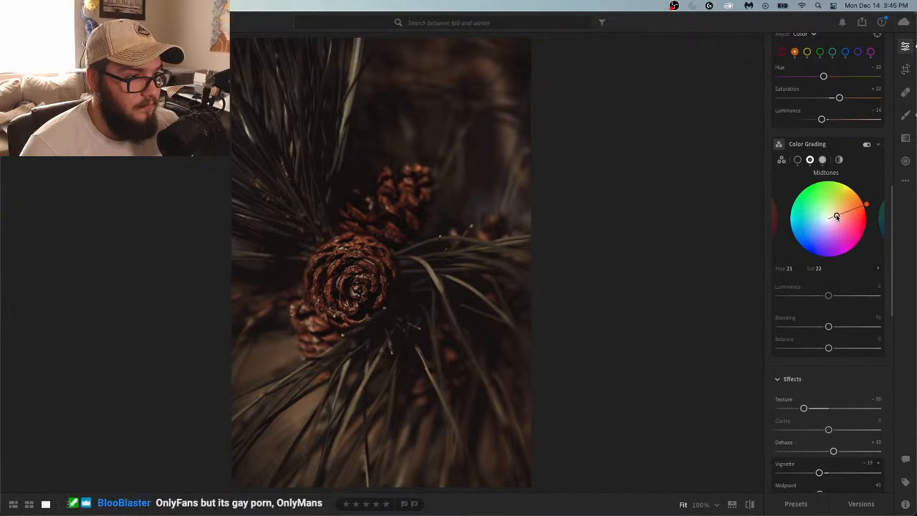
# Shift the shadow tint to green at hue 143, and try a shadow luminance of +96 before resetting it
pyautogui.click(798, 160)
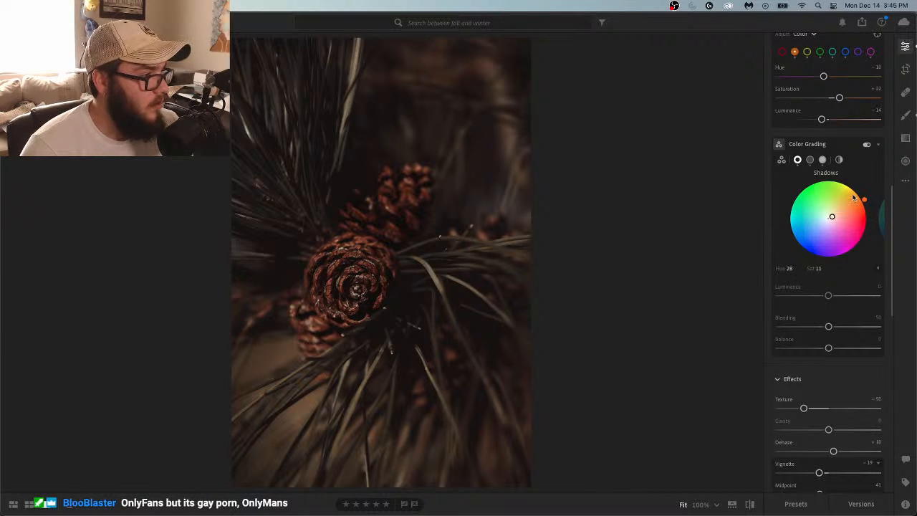
pyautogui.moveTo(864, 202); pyautogui.dragTo(765, 175)
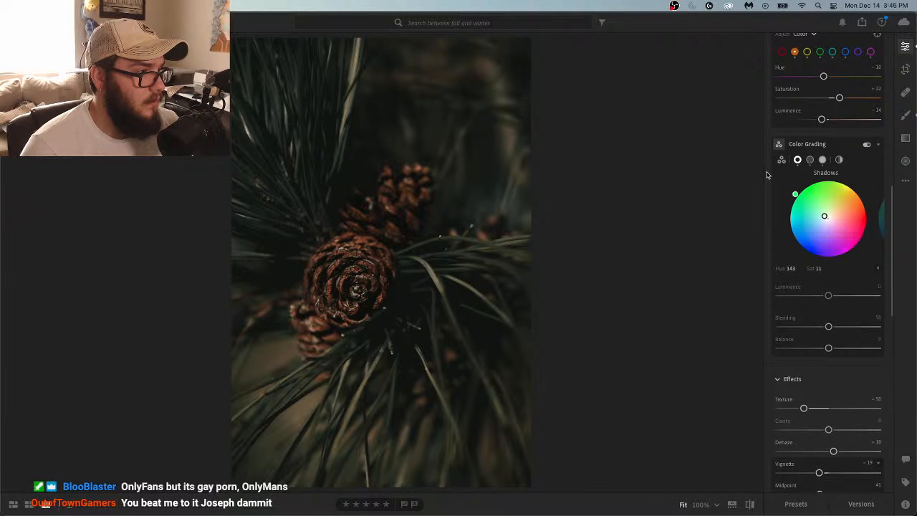
pyautogui.moveTo(828, 298); pyautogui.dragTo(871, 295)
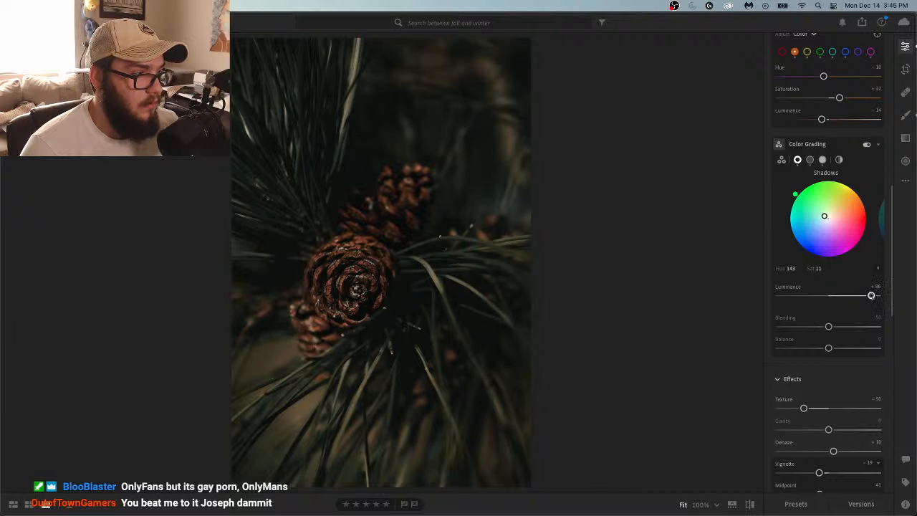
pyautogui.doubleClick(871, 296)
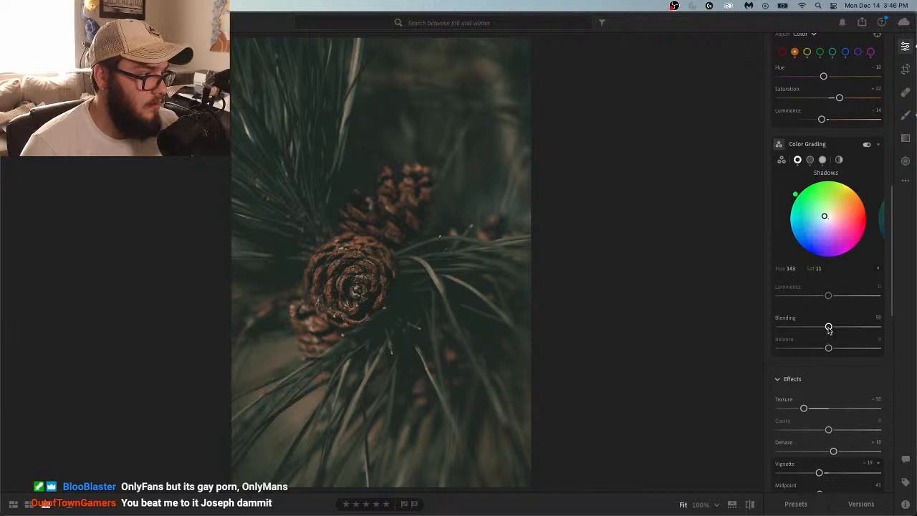
# Set the color grading balance to +60 and the shadow tint's saturation to 9
pyautogui.moveTo(828, 348); pyautogui.dragTo(854, 359)
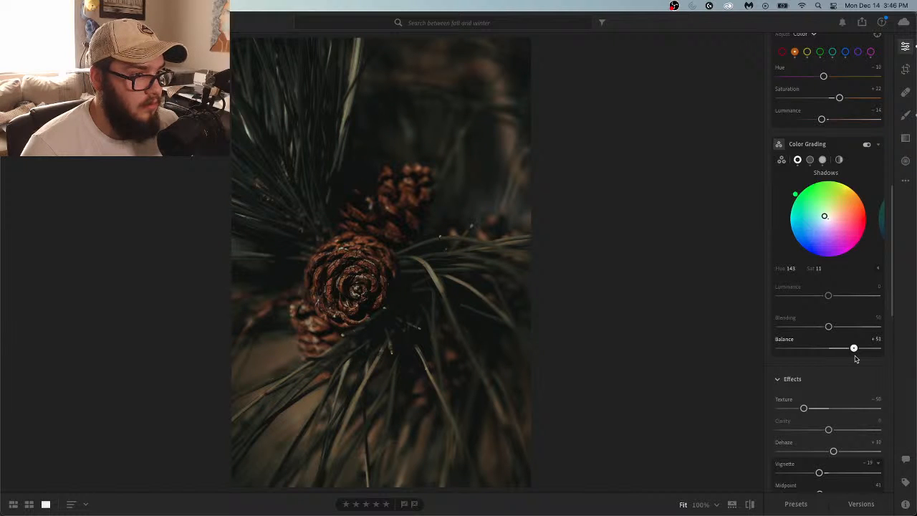
pyautogui.moveTo(860, 357); pyautogui.dragTo(862, 358)
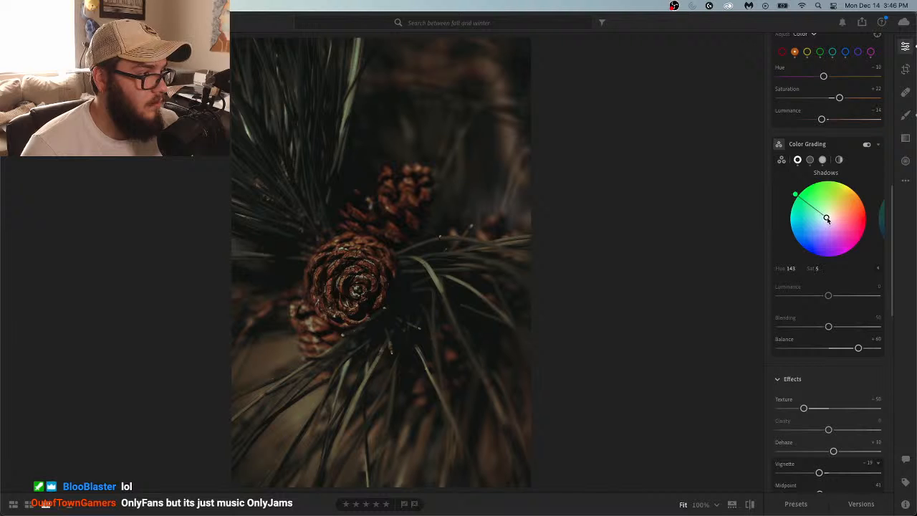
pyautogui.moveTo(826, 218); pyautogui.dragTo(824, 221)
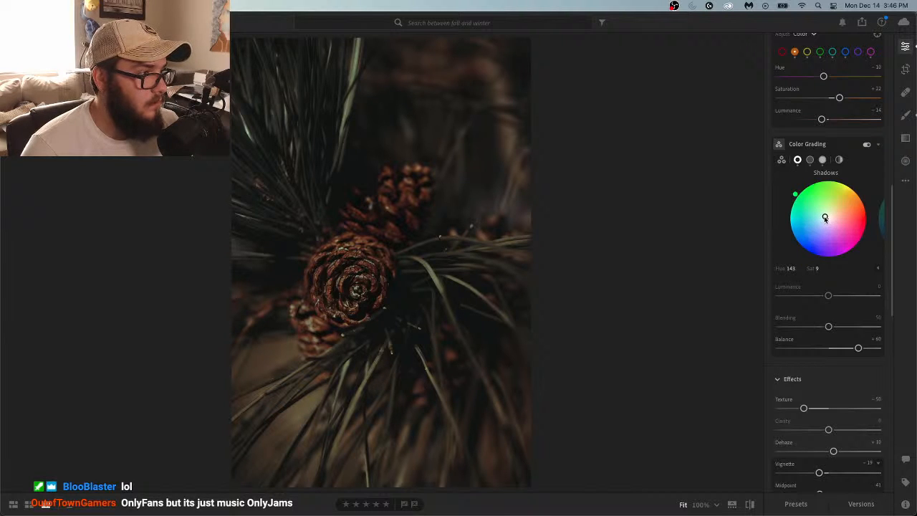
# Switch the color grading off and back on to compare its effect on the photo
pyautogui.click(866, 144)
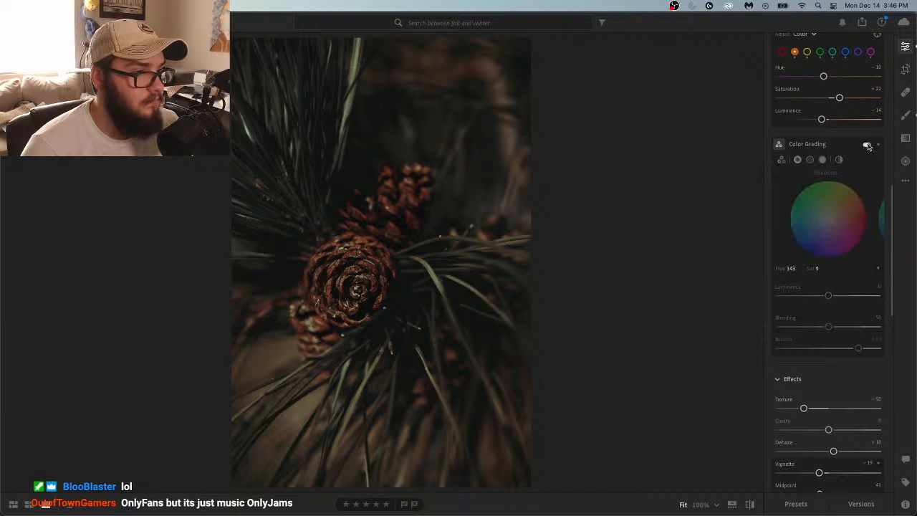
pyautogui.click(867, 144)
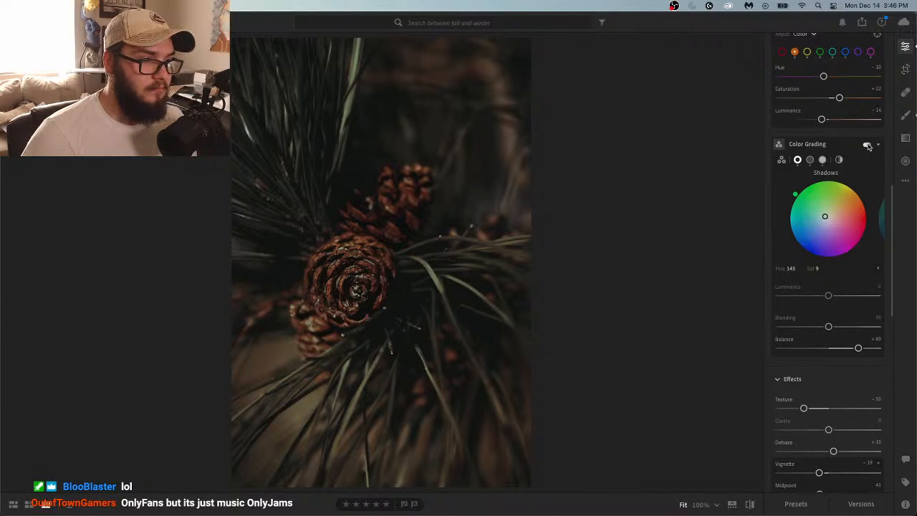
pyautogui.click(867, 145)
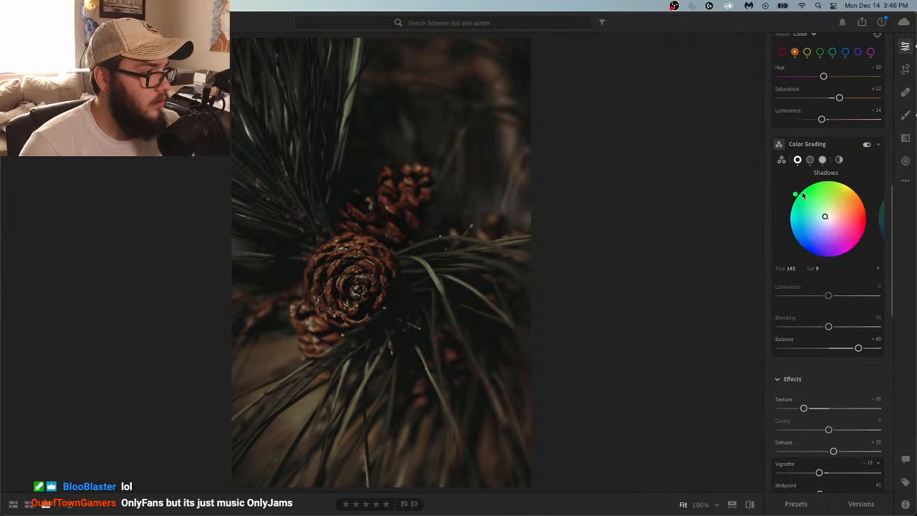
# Shift the shadow tint's hue further toward teal, to 160
pyautogui.moveTo(795, 195); pyautogui.dragTo(793, 198)
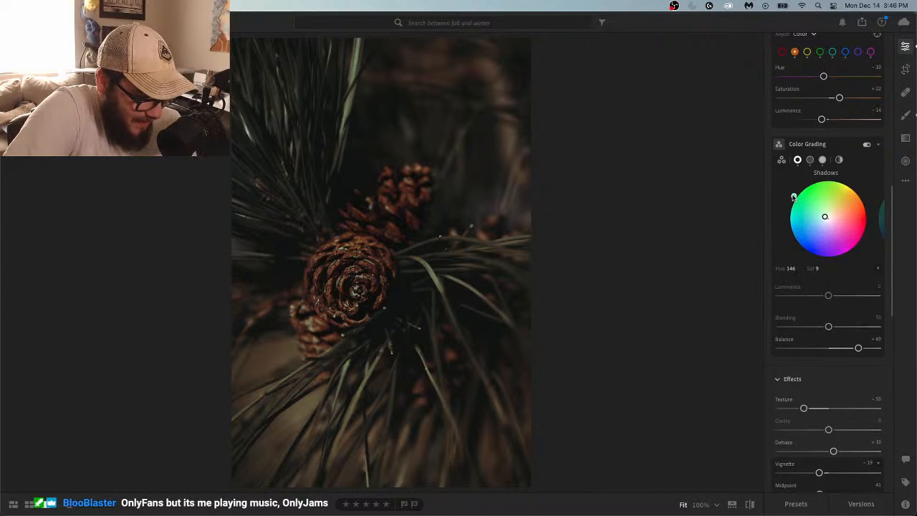
pyautogui.moveTo(793, 197)
pyautogui.mouseDown()
pyautogui.moveTo(799, 190)
pyautogui.moveTo(789, 201)
pyautogui.mouseUp()
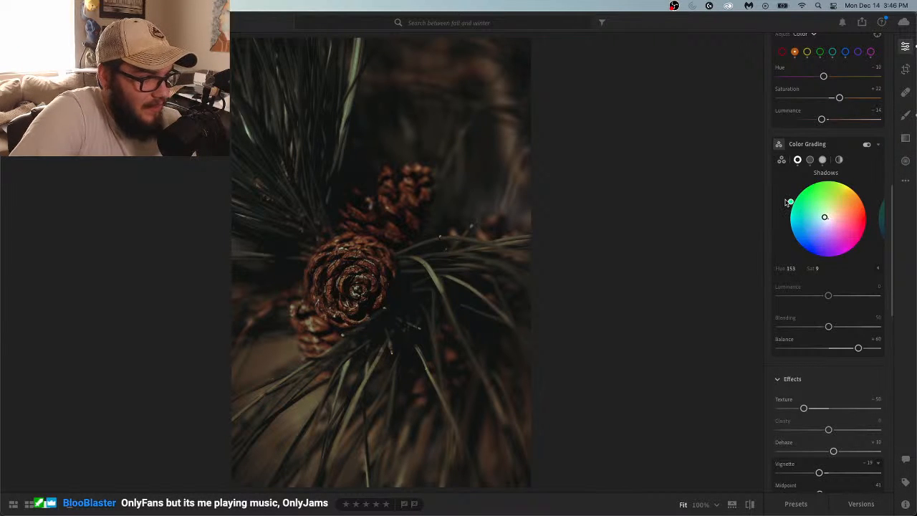
pyautogui.moveTo(787, 202); pyautogui.dragTo(762, 199)
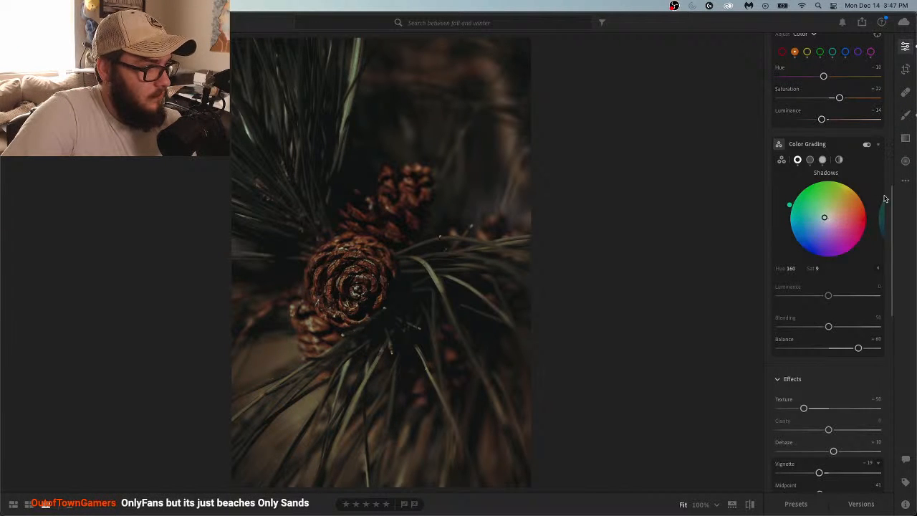
# Fine-tune the black point of the point curve slightly lower to darken the photo's deepest tones
pyautogui.moveTo(893, 208); pyautogui.dragTo(886, 175)
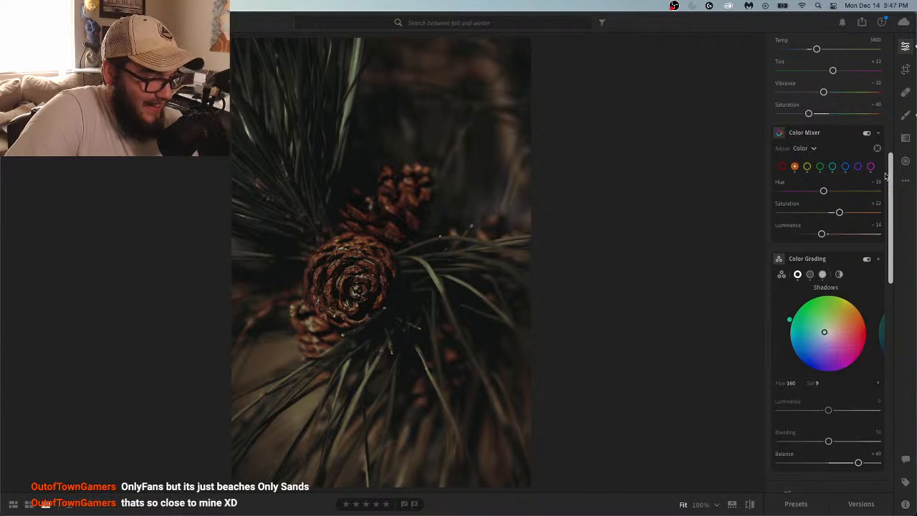
pyautogui.moveTo(886, 176); pyautogui.dragTo(886, 172)
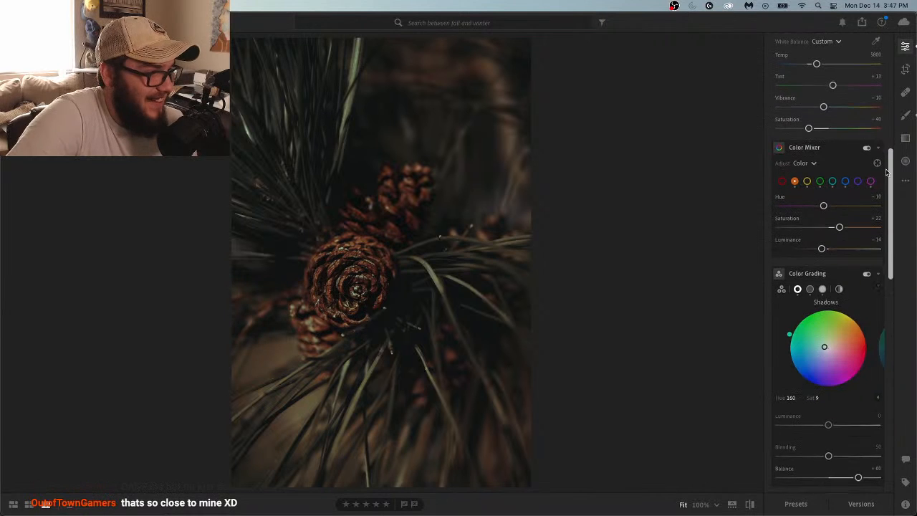
pyautogui.scroll(-1, 891, 189)
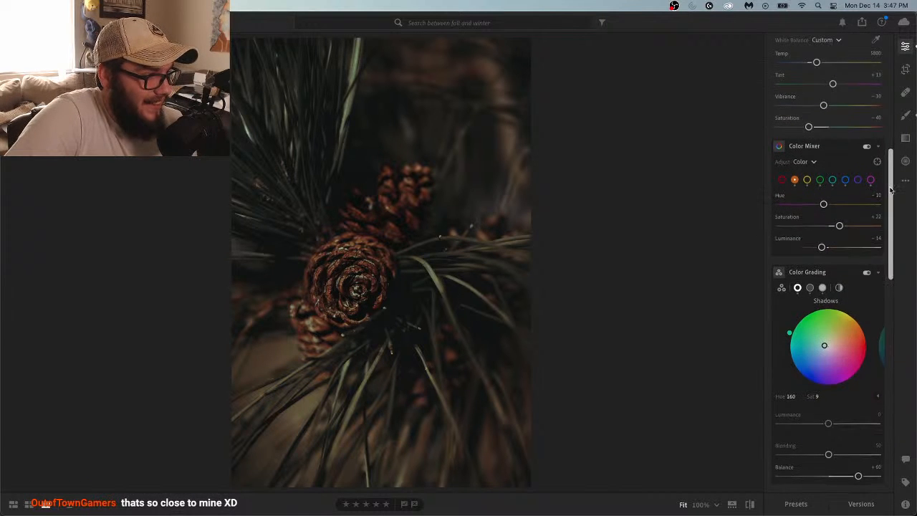
pyautogui.scroll(5, 890, 190)
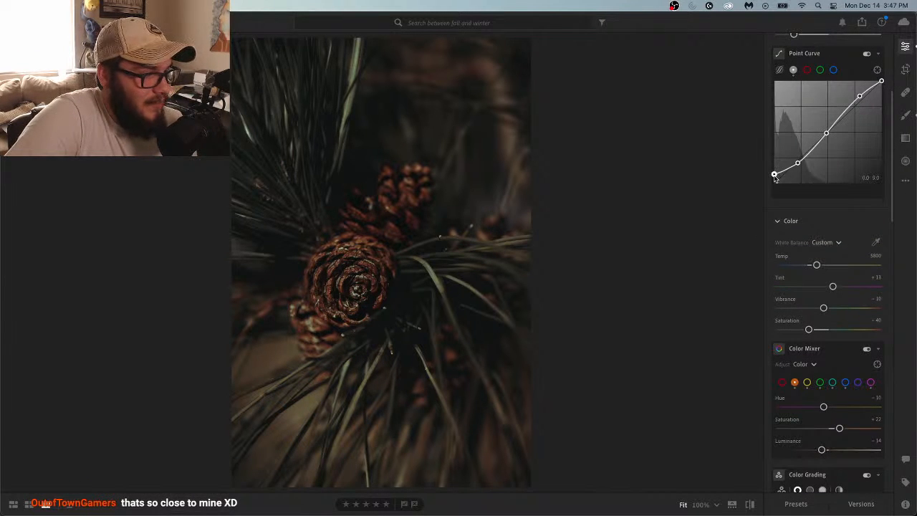
pyautogui.moveTo(774, 177); pyautogui.dragTo(765, 181)
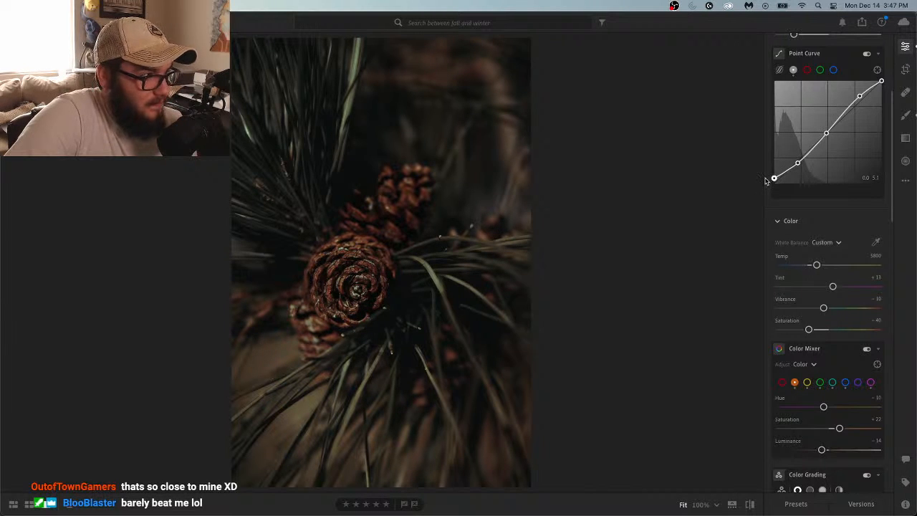
pyautogui.scroll(3, 886, 192)
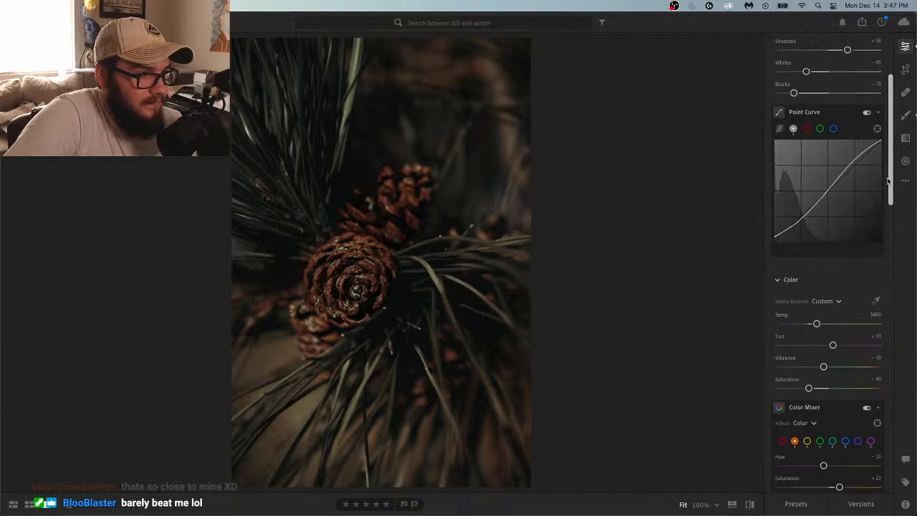
pyautogui.scroll(2, 888, 181)
pyautogui.moveTo(794, 142)
pyautogui.mouseDown()
pyautogui.moveTo(805, 143)
pyautogui.moveTo(794, 143)
pyautogui.mouseUp()
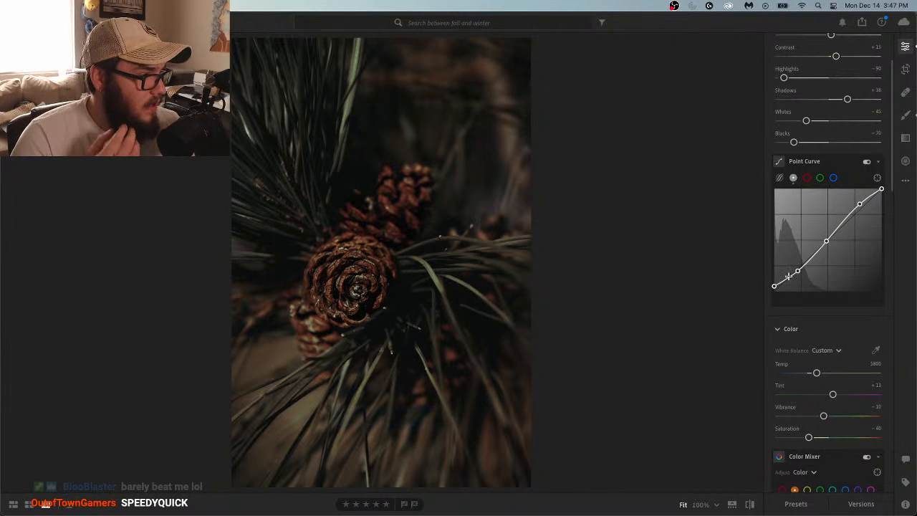
pyautogui.moveTo(775, 286); pyautogui.dragTo(764, 286)
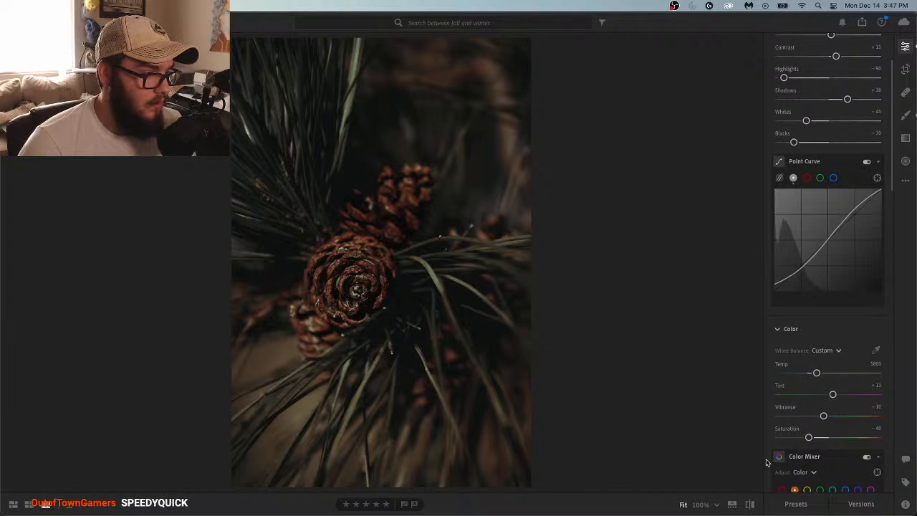
# Compare the edited pine cone photo with the original, ending on the edited version
pyautogui.click(750, 503)
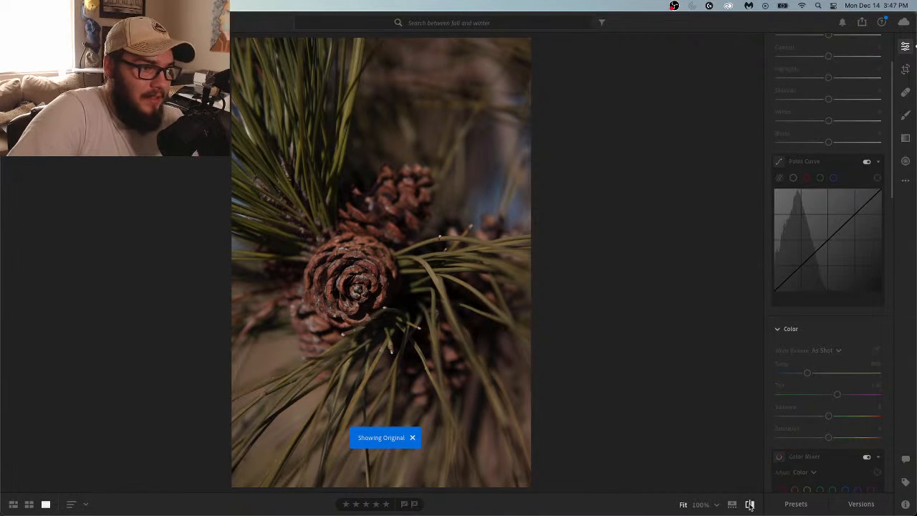
pyautogui.click(749, 504)
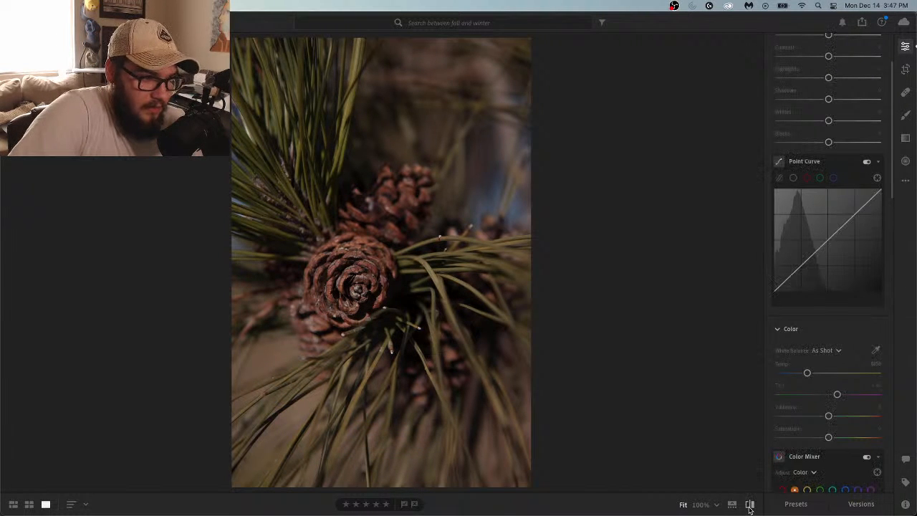
pyautogui.click(749, 505)
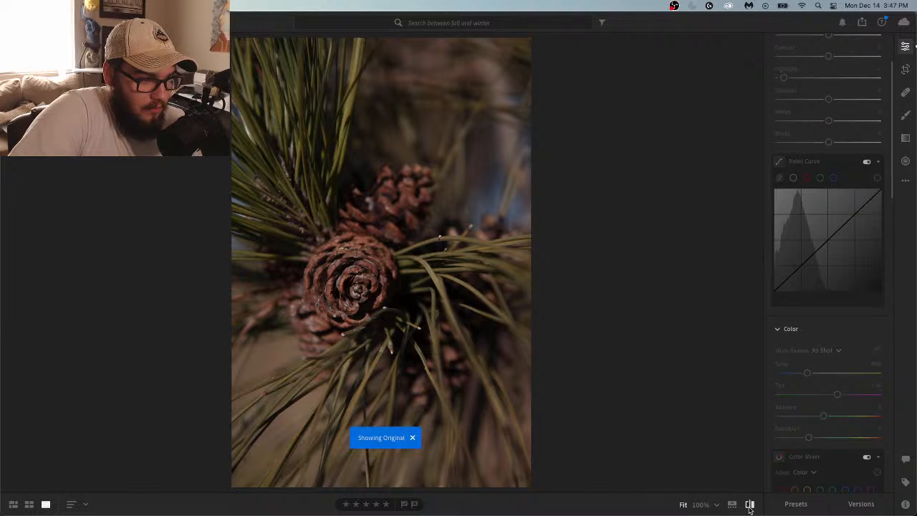
pyautogui.click(749, 505)
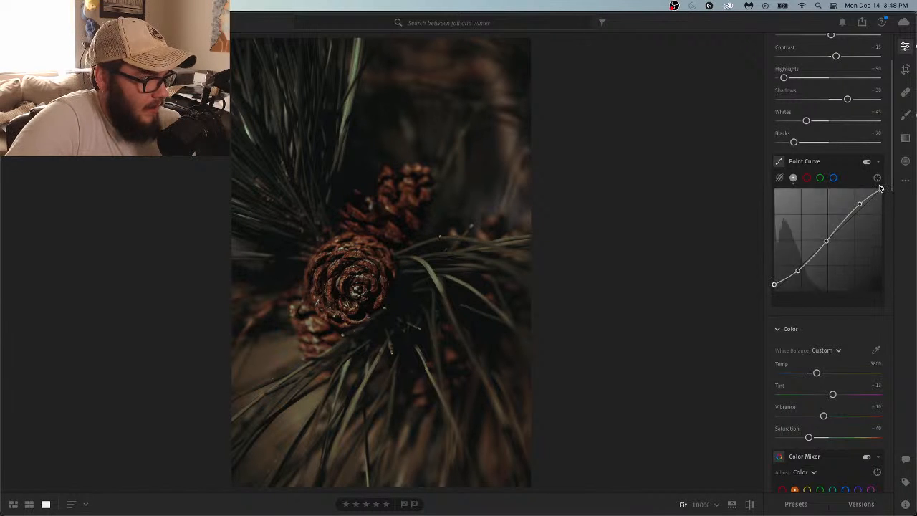
# Raise the exposure of the brush adjustment on the pine cone to +0.35
pyautogui.click(905, 115)
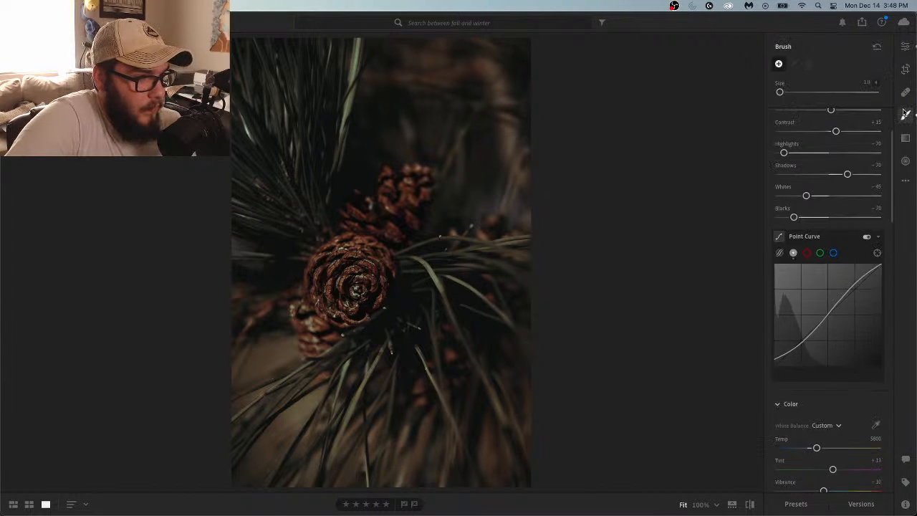
pyautogui.moveTo(411, 257); pyautogui.dragTo(389, 259)
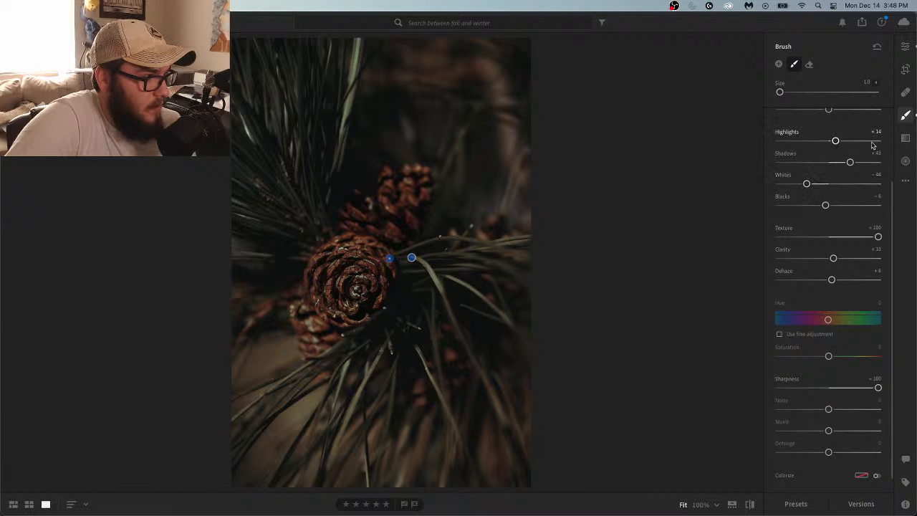
pyautogui.scroll(5, 874, 143)
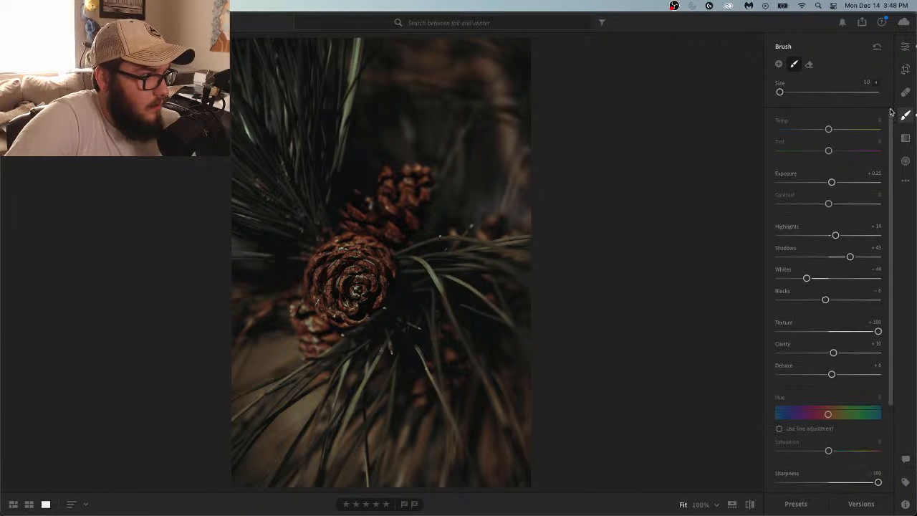
pyautogui.moveTo(831, 182); pyautogui.dragTo(833, 186)
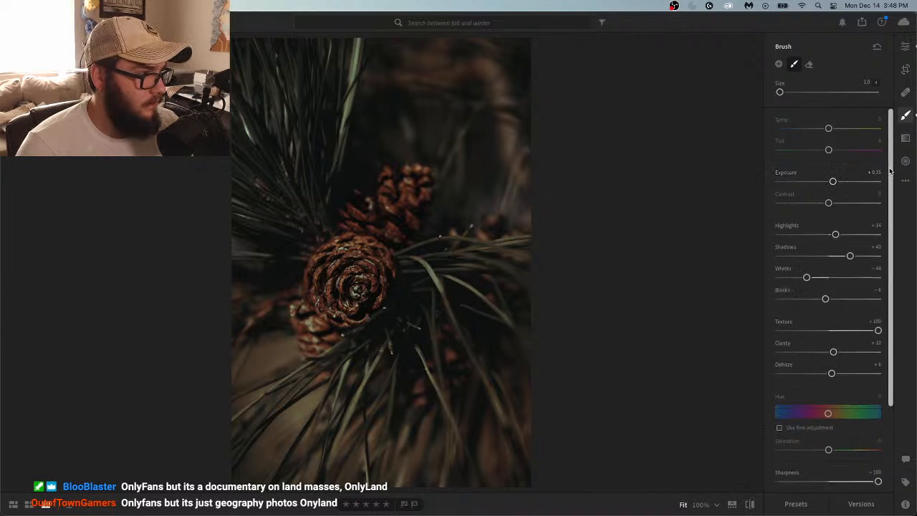
pyautogui.scroll(-2, 887, 183)
pyautogui.scroll(-3, 887, 187)
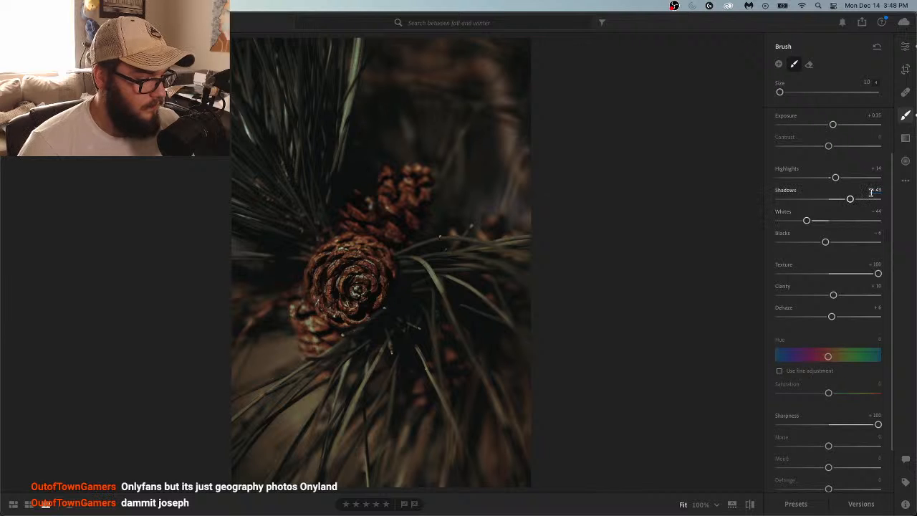
# Remove the shadow tint from the color grading by resetting its saturation to 0, and reset the balance to 0
pyautogui.click(906, 48)
pyautogui.scroll(-5, 895, 177)
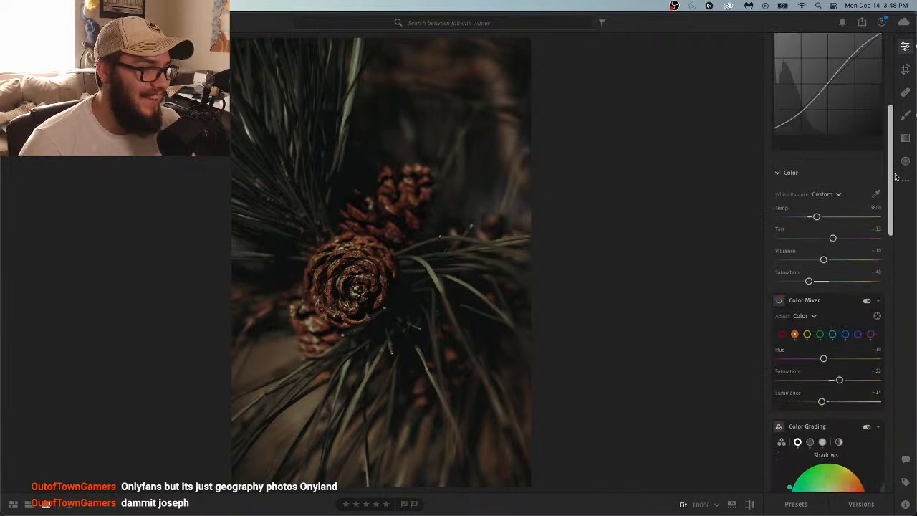
pyautogui.scroll(-5, 896, 177)
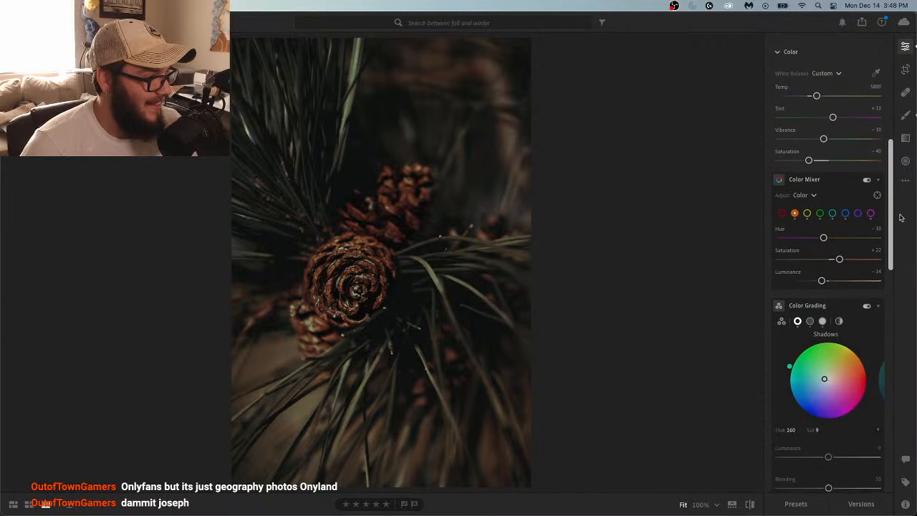
pyautogui.scroll(-5, 901, 218)
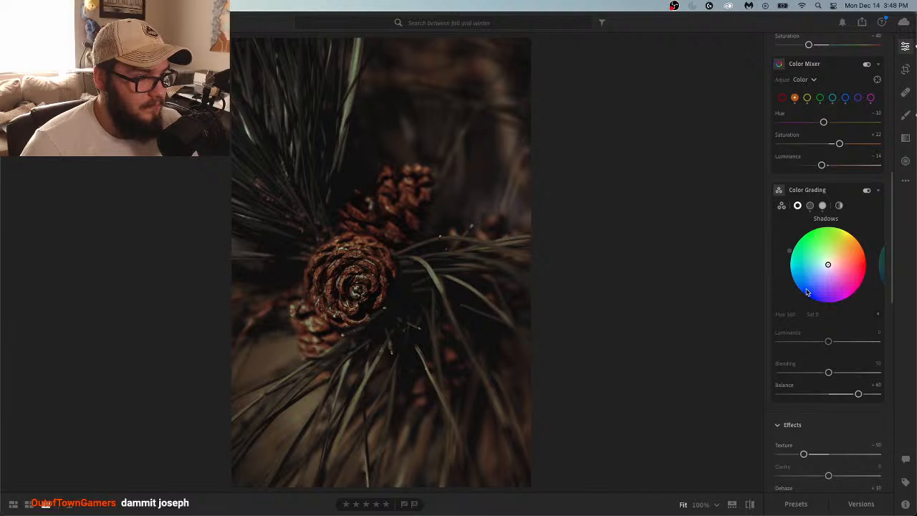
pyautogui.click(858, 395)
pyautogui.doubleClick(858, 395)
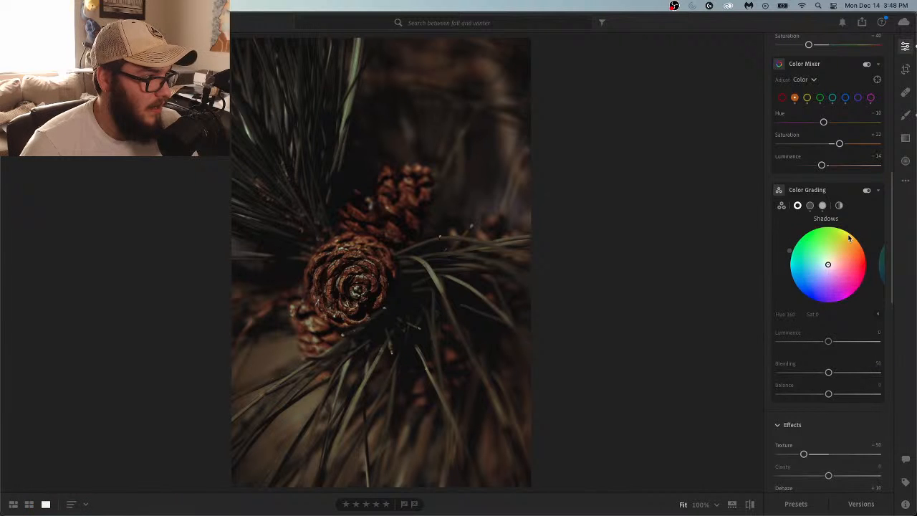
# Switch the color grading off and back on to judge its effect without the shadow tint
pyautogui.click(867, 192)
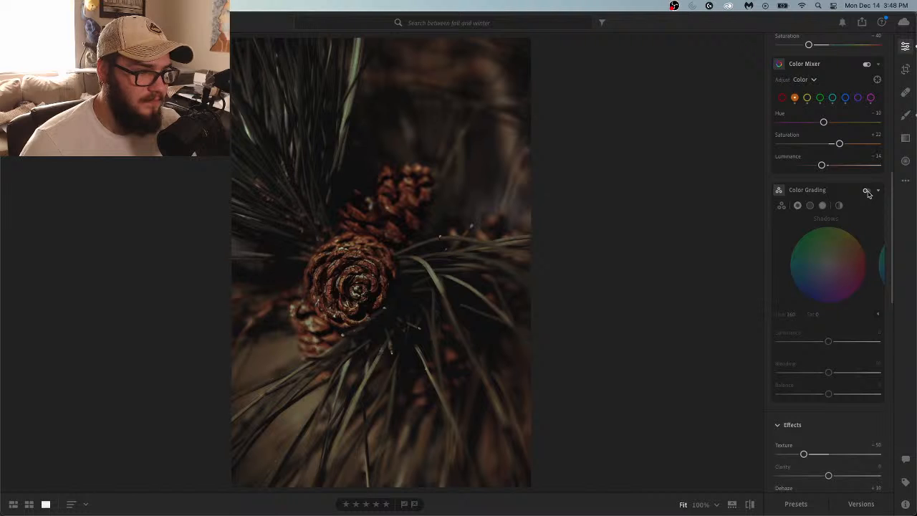
pyautogui.click(867, 191)
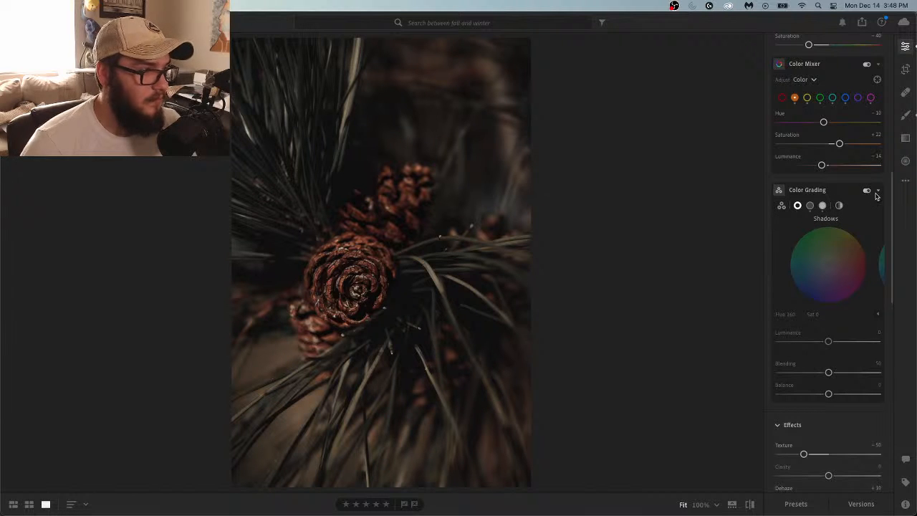
# Set the blue saturation to -100 and the blue luminance to +69 in the Color Mixer
pyautogui.scroll(-5, 889, 200)
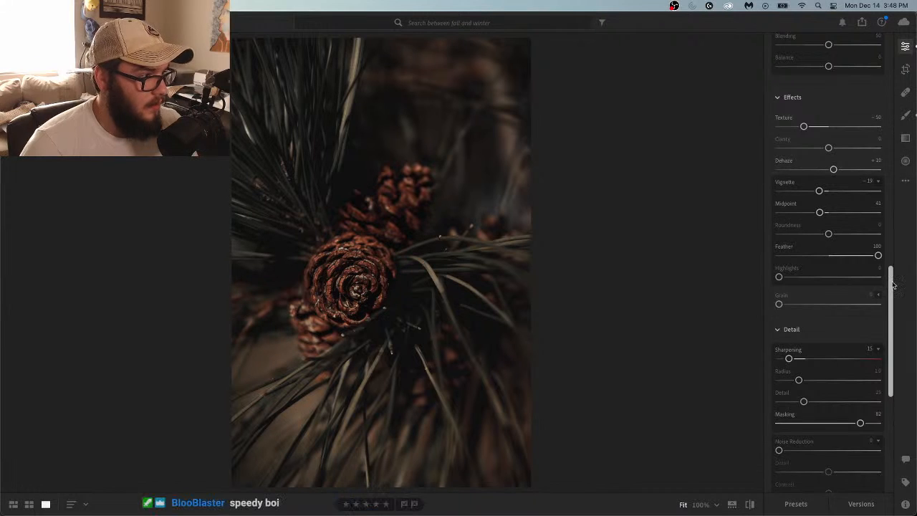
pyautogui.scroll(-2, 891, 215)
pyautogui.scroll(6, 890, 229)
pyautogui.scroll(8, 891, 233)
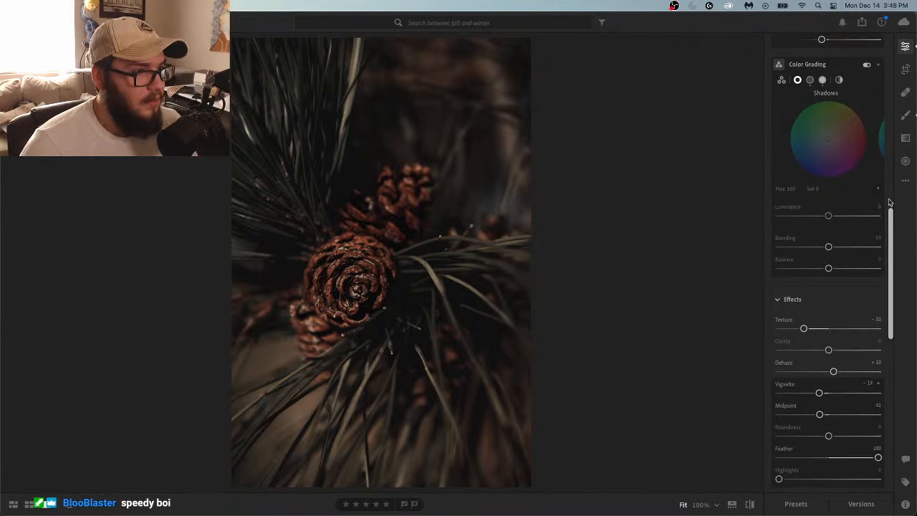
pyautogui.scroll(-3, 895, 176)
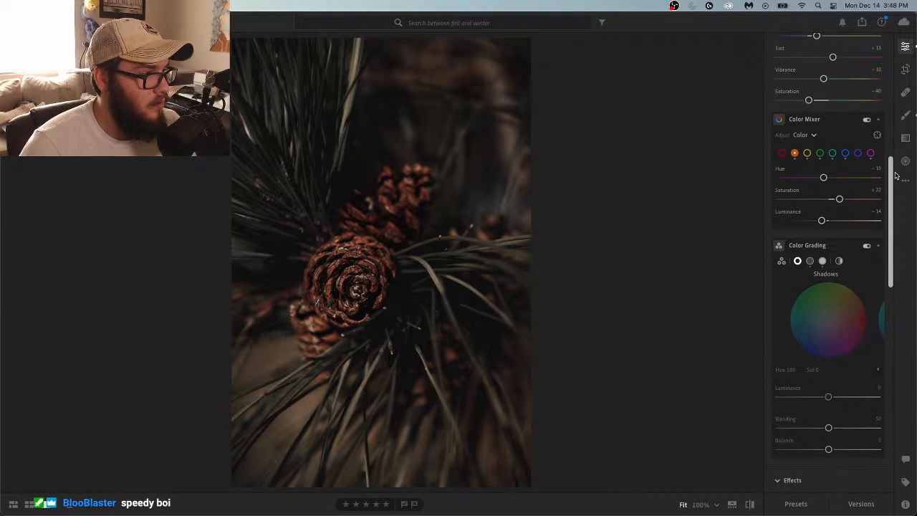
pyautogui.click(845, 156)
pyautogui.moveTo(807, 199); pyautogui.dragTo(856, 220)
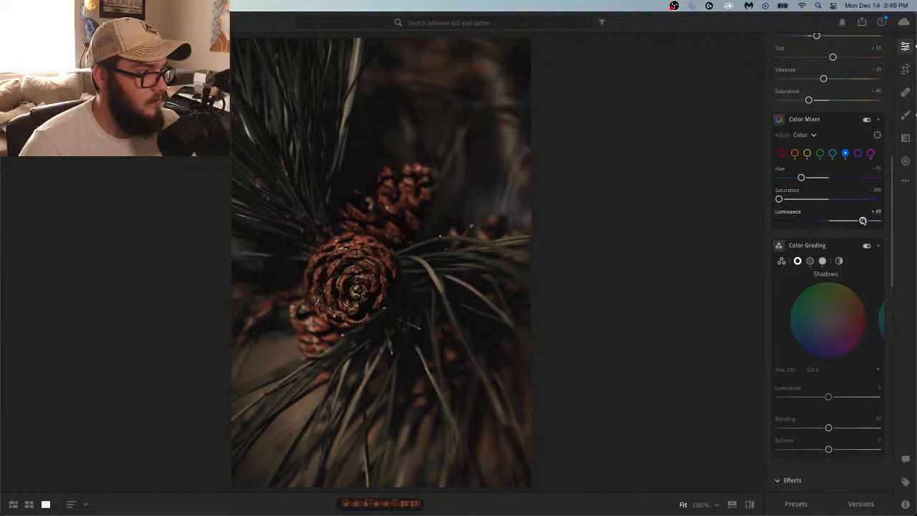
pyautogui.moveTo(780, 200); pyautogui.dragTo(704, 206)
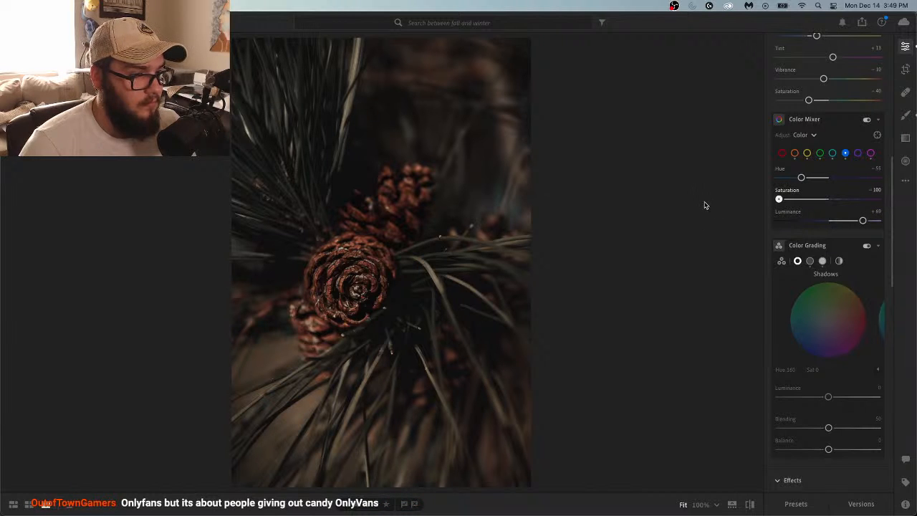
# Try raising the aqua saturation to +100 in the Color Mixer, and undo the change
pyautogui.click(831, 154)
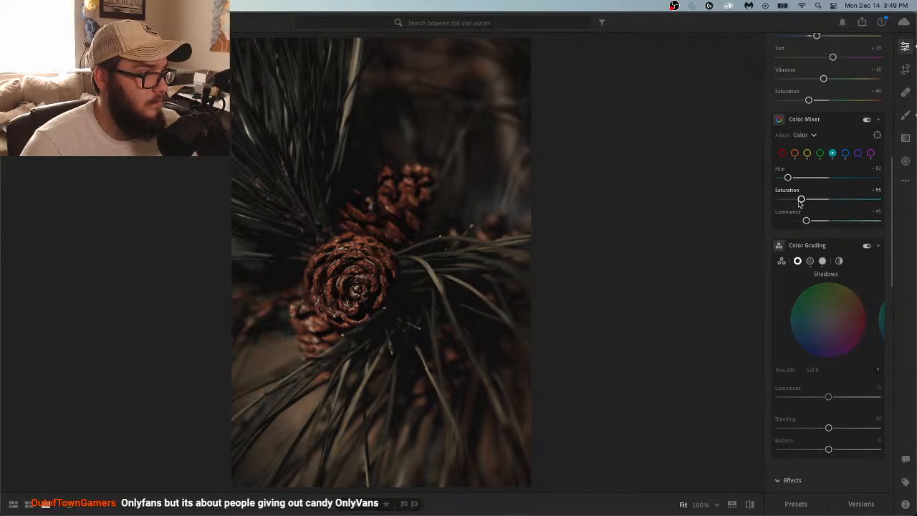
pyautogui.moveTo(800, 201); pyautogui.dragTo(901, 203)
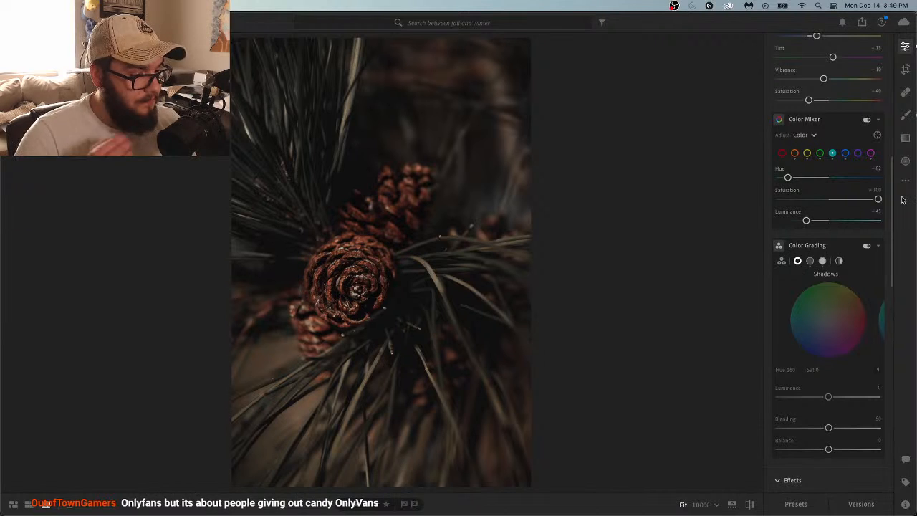
pyautogui.press('cmd+z')
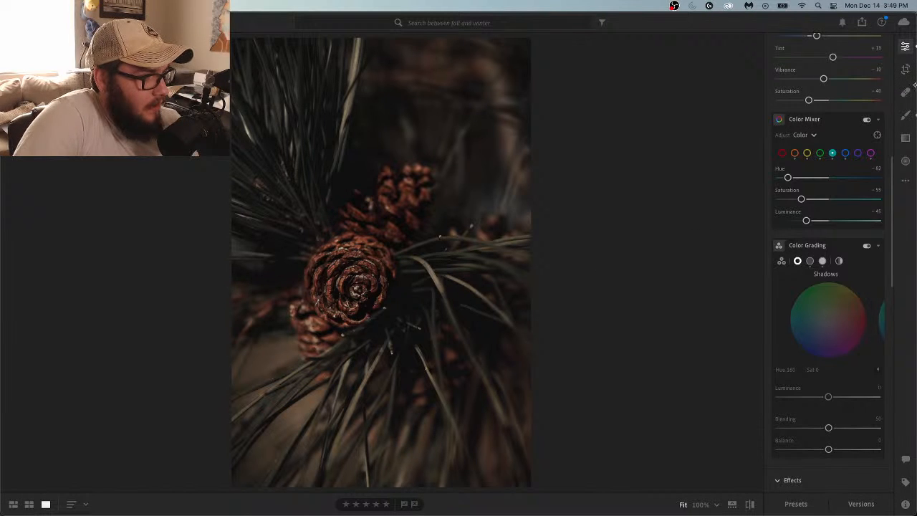
# Crop the photo to a 4 x 5 aspect ratio, shifting the image upward within the frame, and return to editing
pyautogui.click(906, 69)
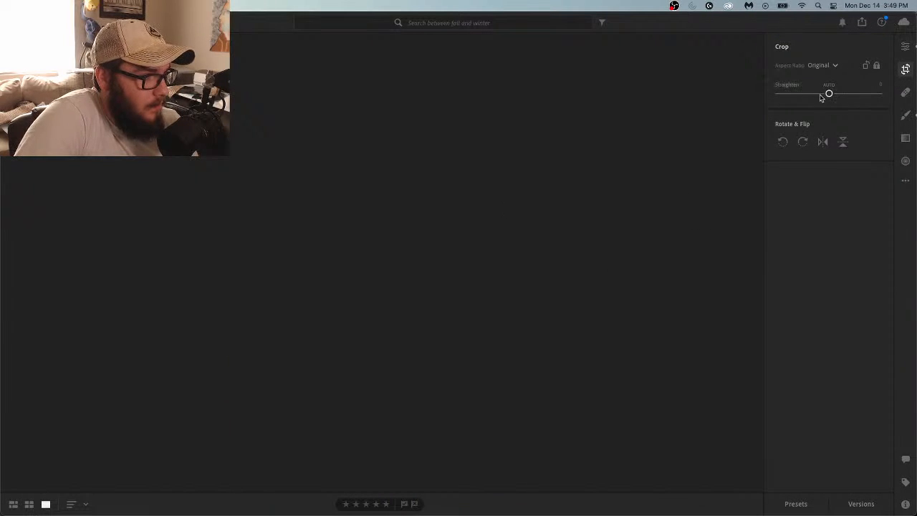
pyautogui.click(824, 67)
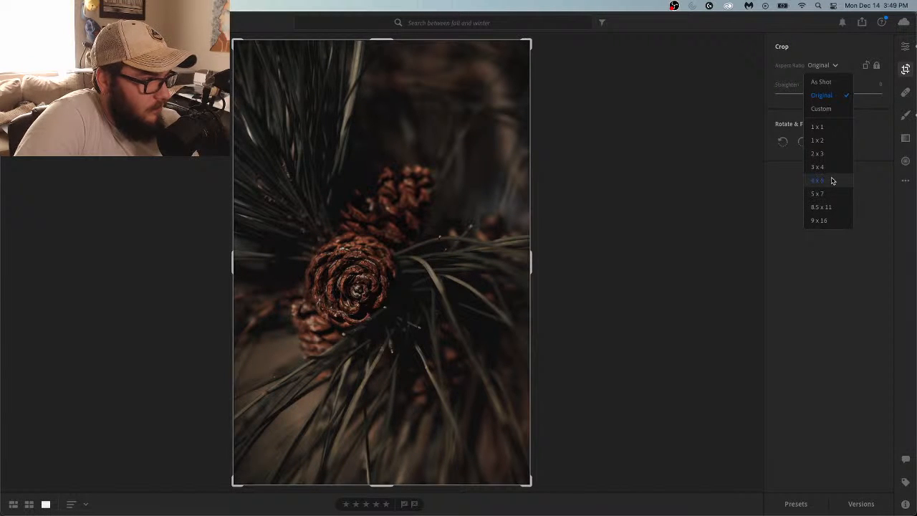
pyautogui.click(832, 181)
pyautogui.moveTo(409, 266); pyautogui.dragTo(411, 243)
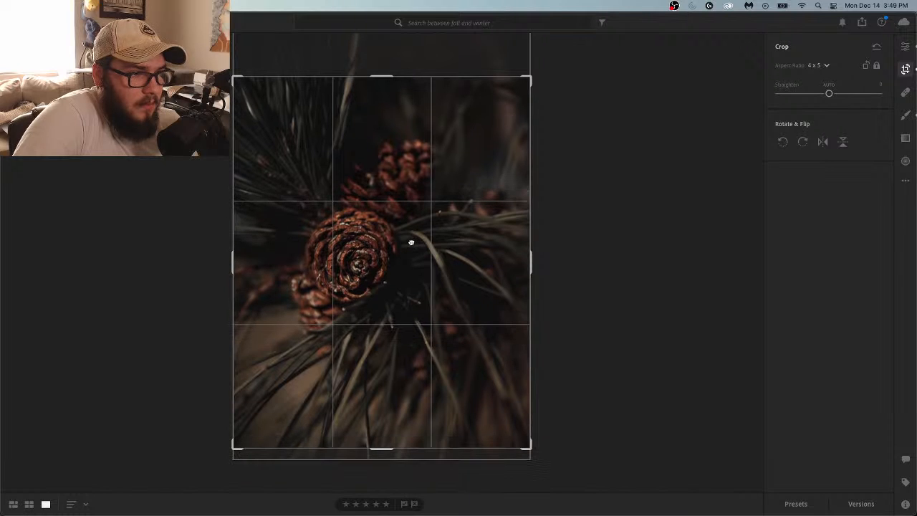
pyautogui.press('e')
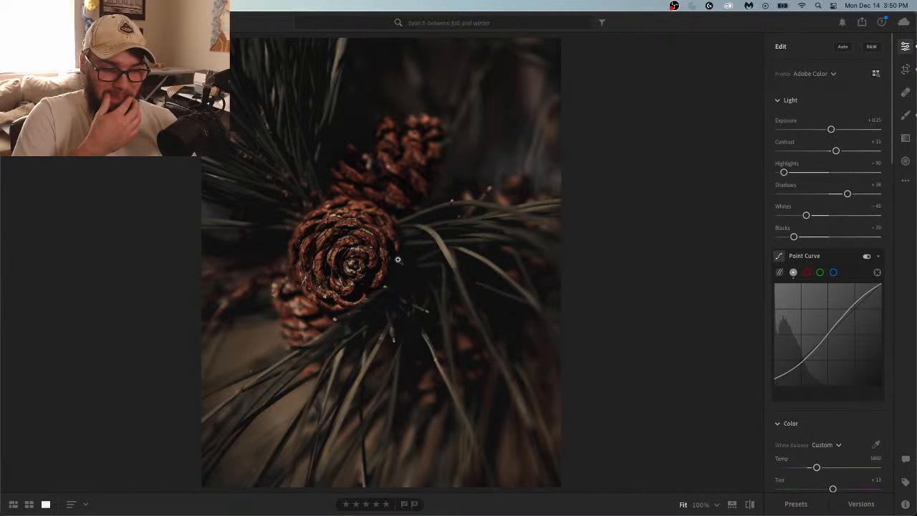
# Compare the cropped, edited photo with its original look, ending on the edited version
pyautogui.click(748, 504)
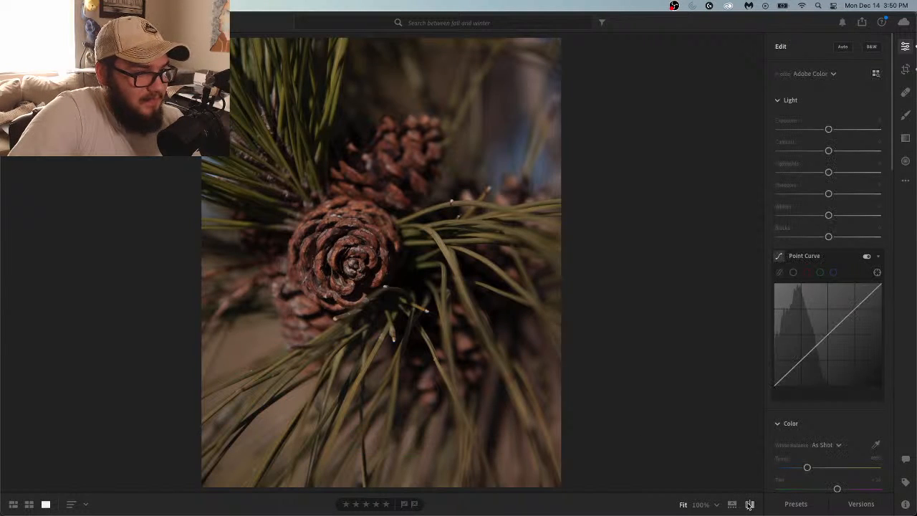
pyautogui.click(748, 504)
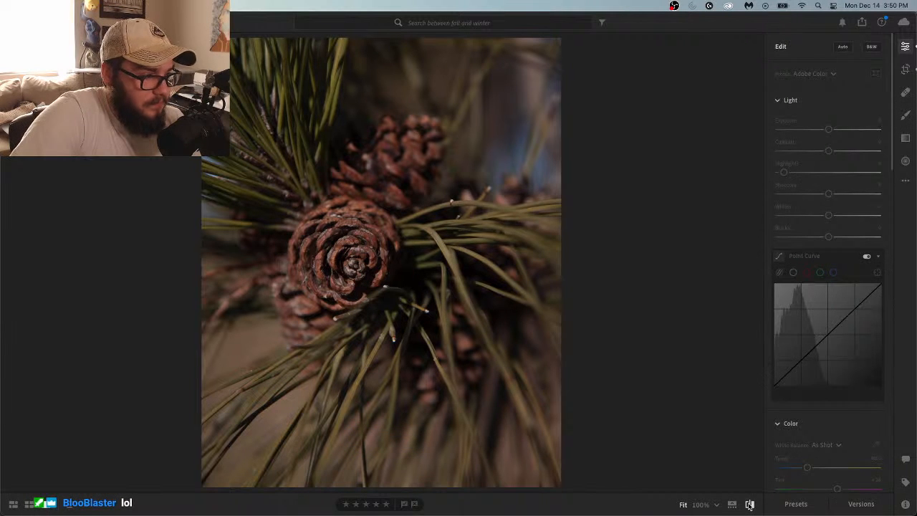
pyautogui.click(749, 504)
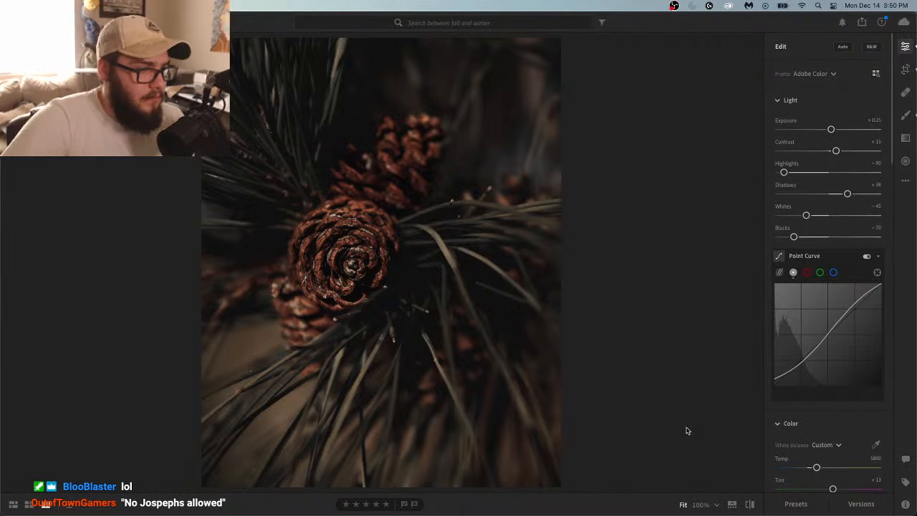
pyautogui.rightClick(336, 313)
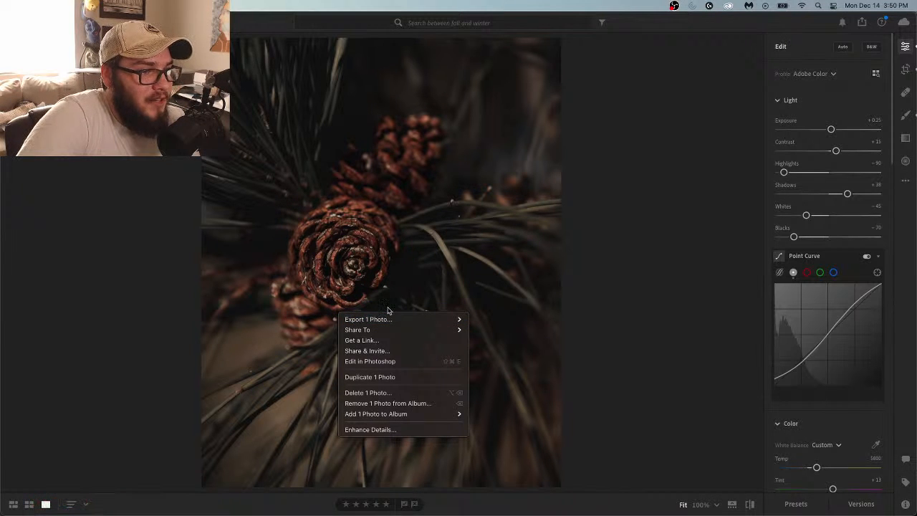
pyautogui.moveTo(387, 320)
pyautogui.click(580, 257)
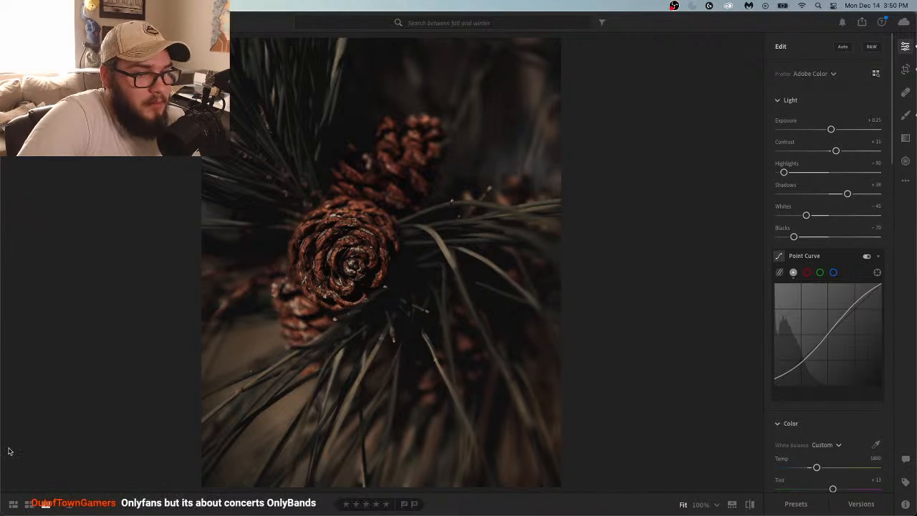
pyautogui.press('e')
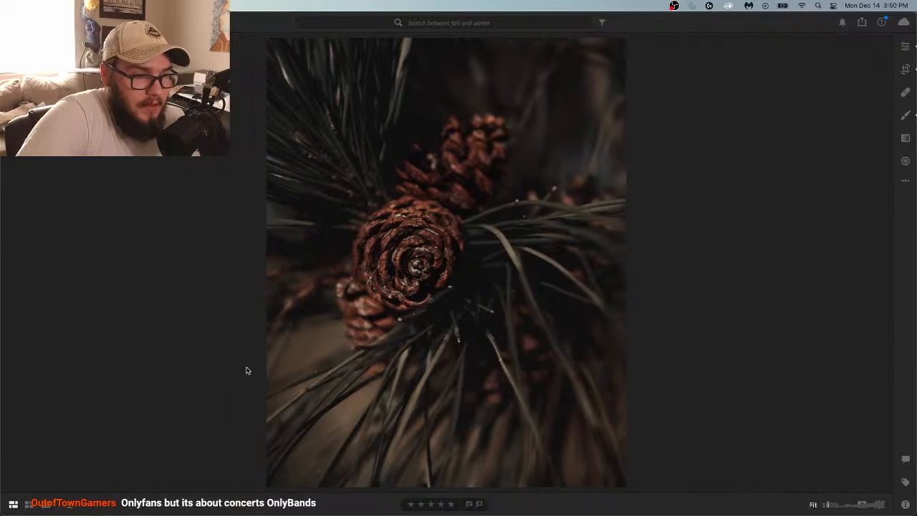
pyautogui.press('g')
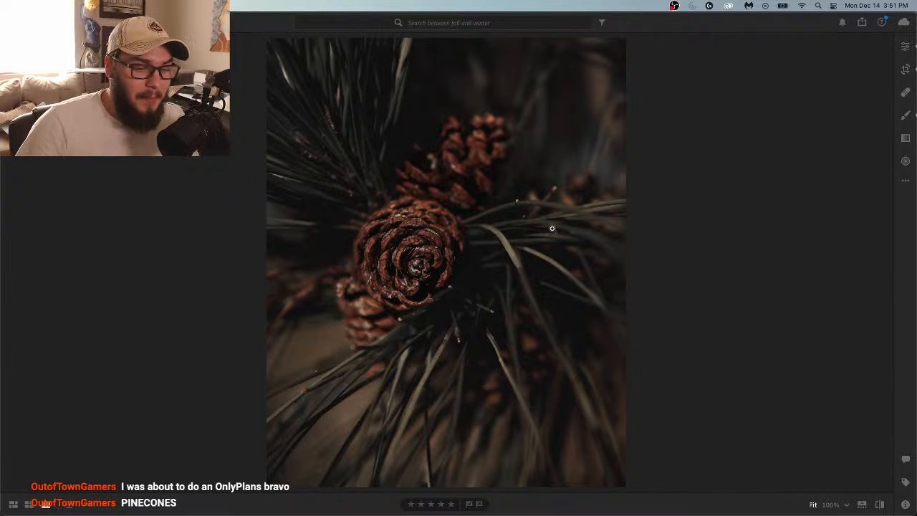
pyautogui.rightClick(396, 266)
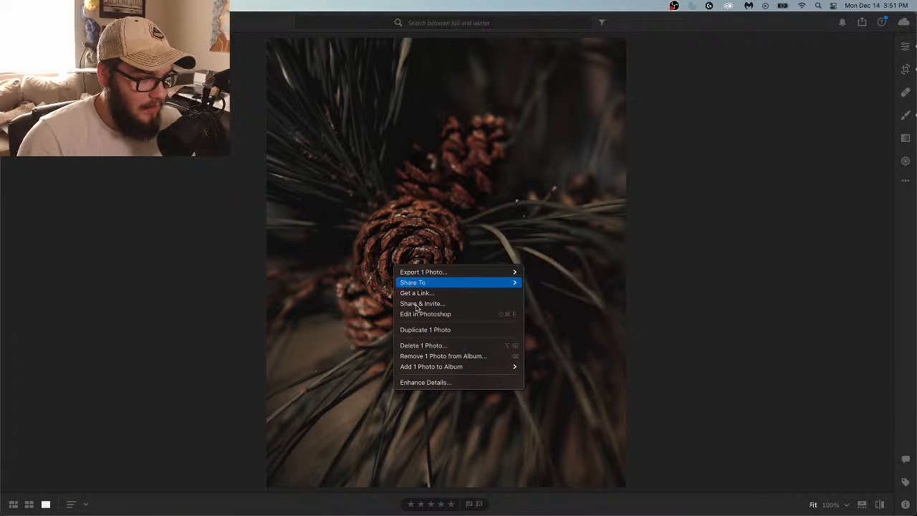
pyautogui.click(782, 225)
# Copy the edited pine cone photo's settings with Tools included alongside the profile, Light, Color, Effects, Detail and Optics
pyautogui.click(906, 46)
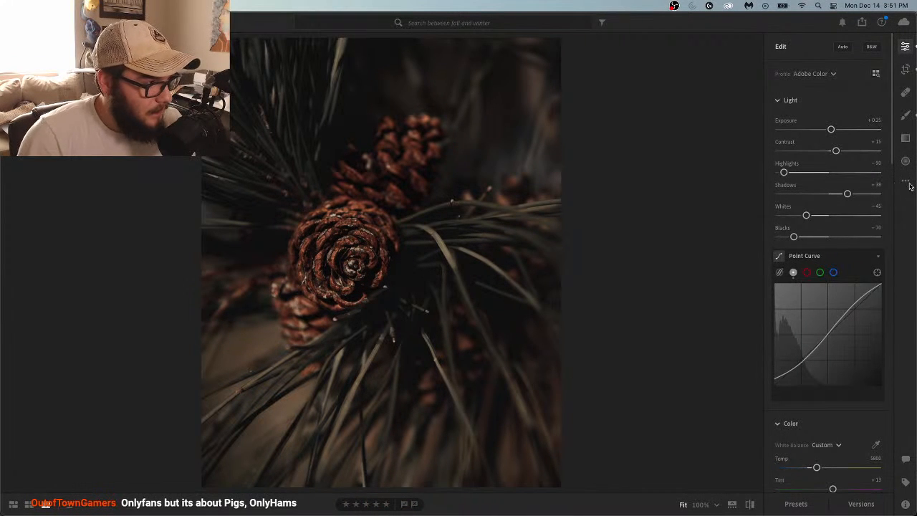
pyautogui.click(906, 180)
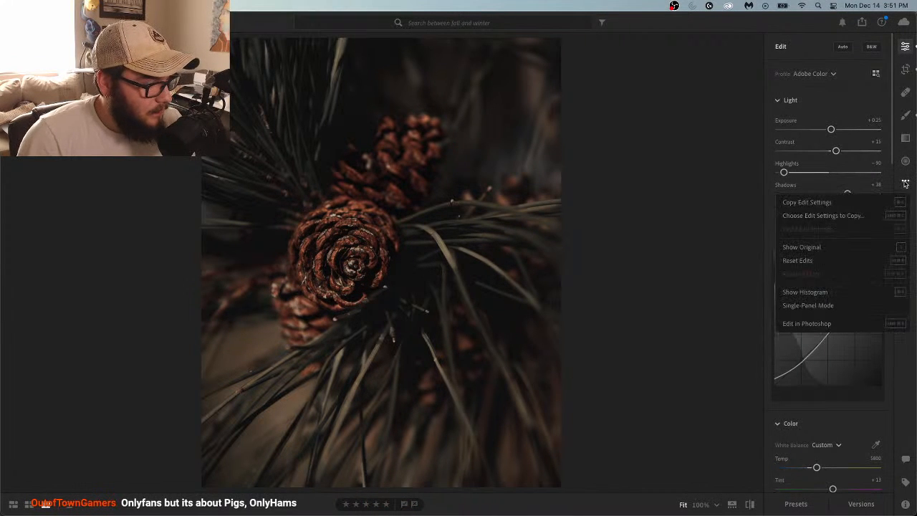
pyautogui.click(822, 220)
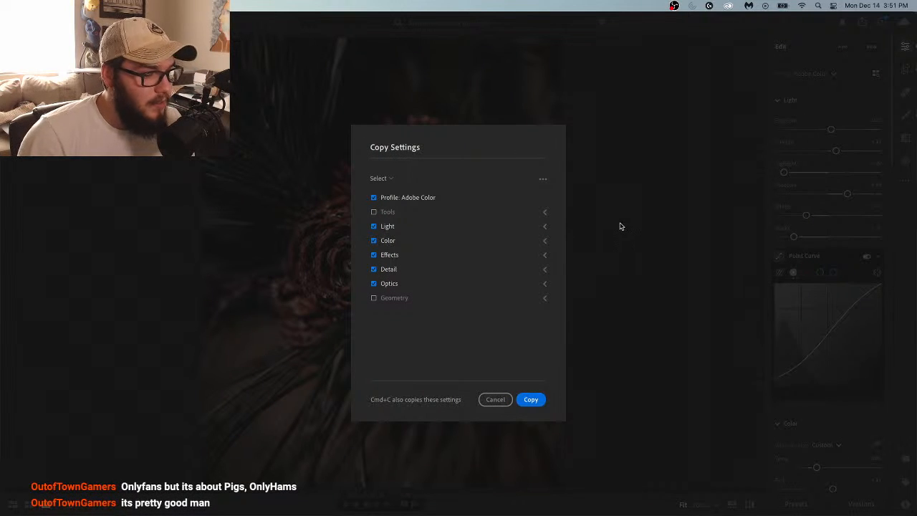
pyautogui.click(374, 214)
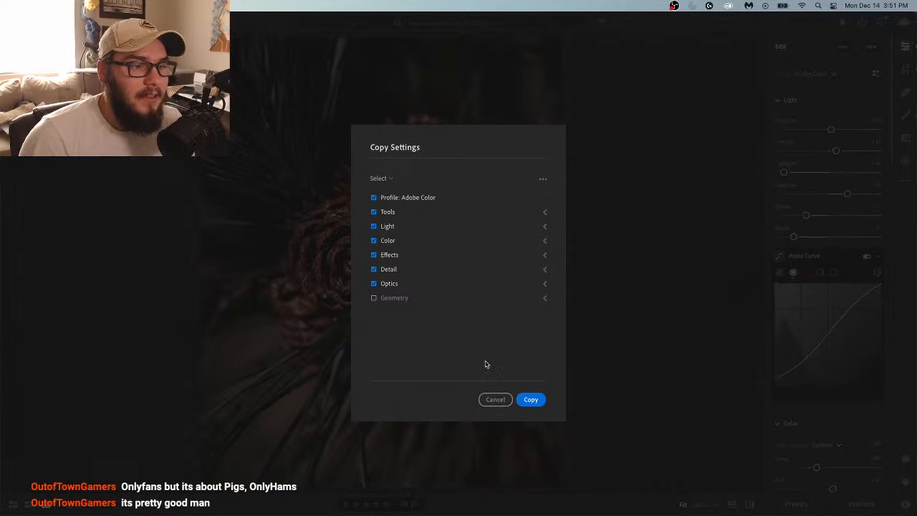
pyautogui.click(530, 401)
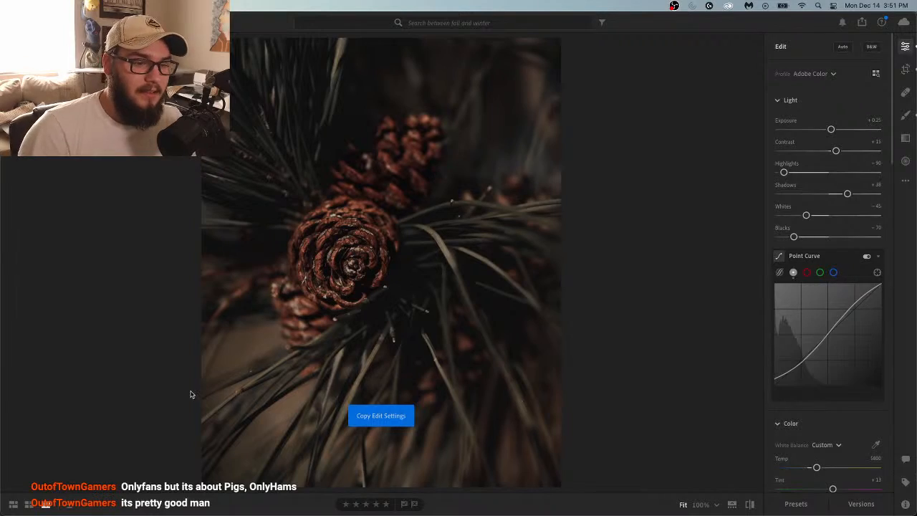
# Browse the album's photo grid for another pine cone shot, view one hanging cone photo enlarged, and return to the grid
pyautogui.click(13, 505)
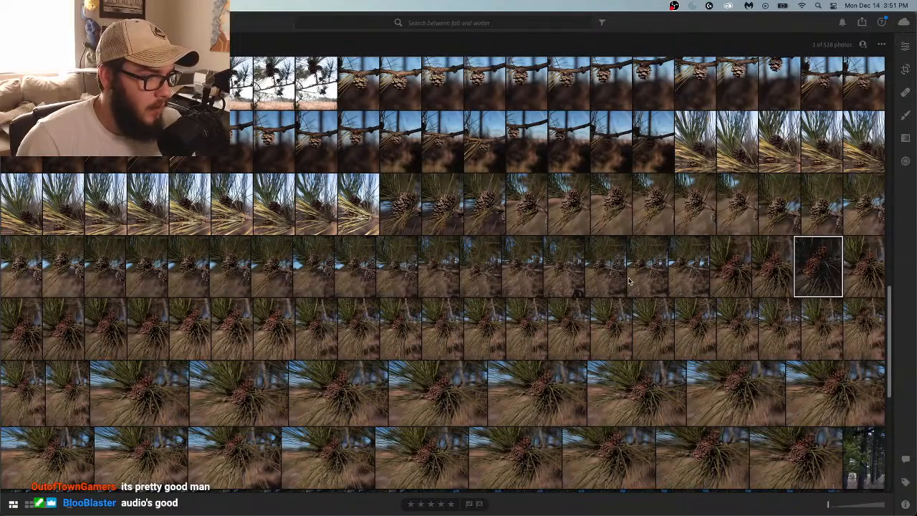
pyautogui.scroll(1, 621, 282)
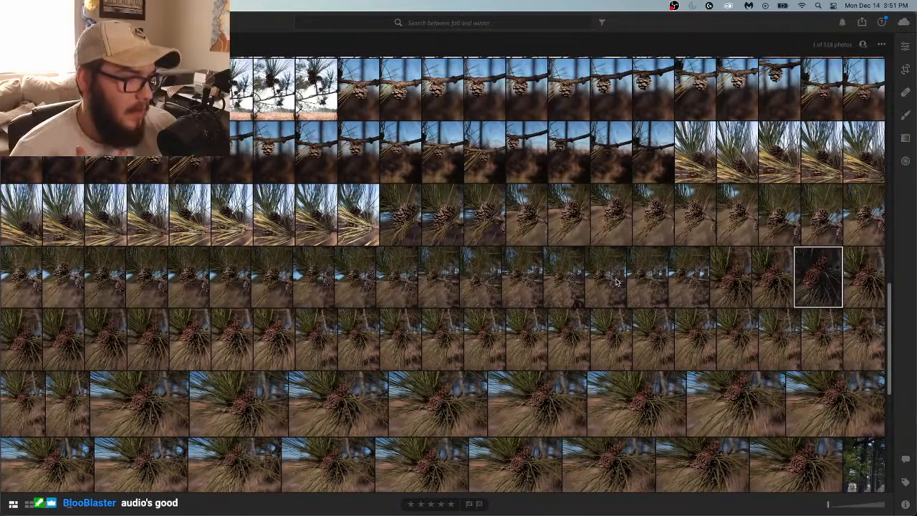
pyautogui.scroll(2, 617, 282)
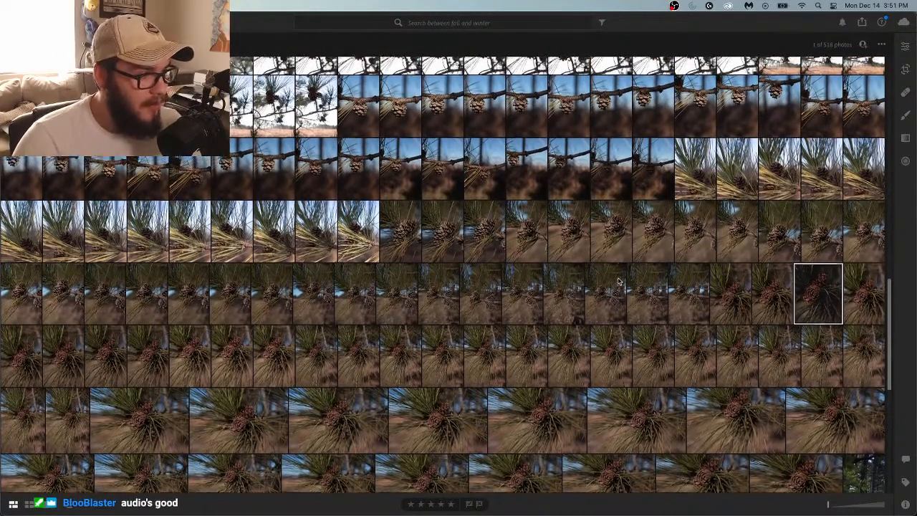
pyautogui.scroll(3, 617, 281)
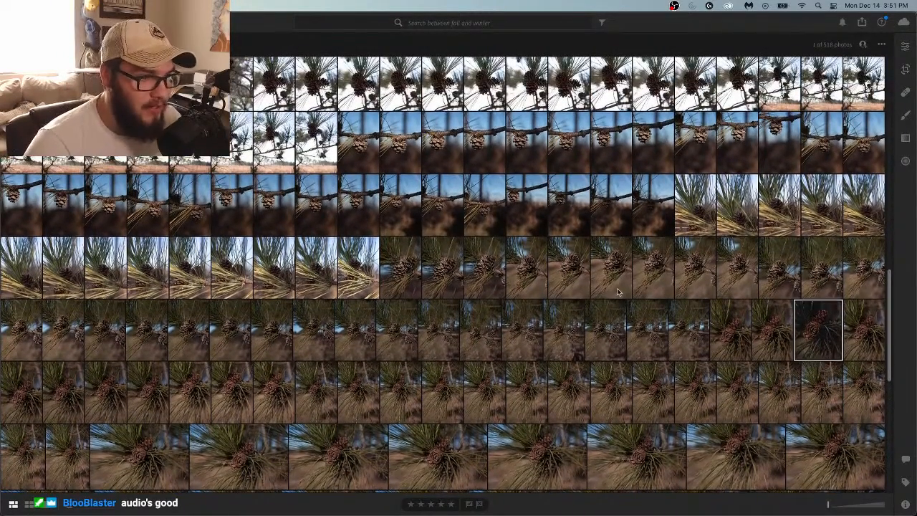
pyautogui.scroll(1, 666, 290)
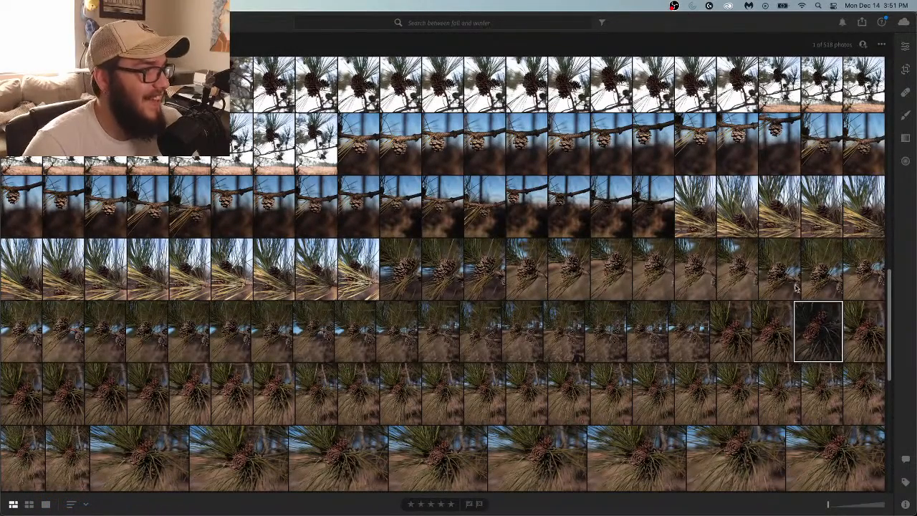
pyautogui.scroll(2, 451, 312)
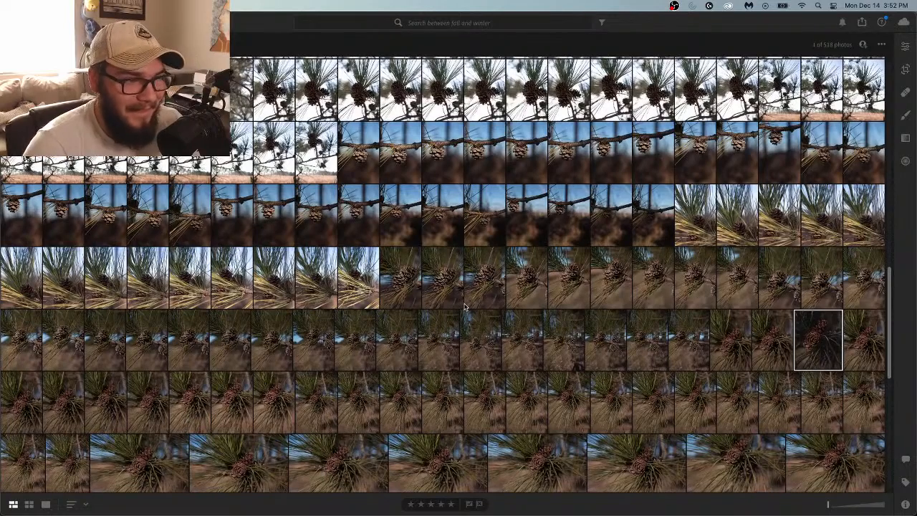
pyautogui.doubleClick(107, 227)
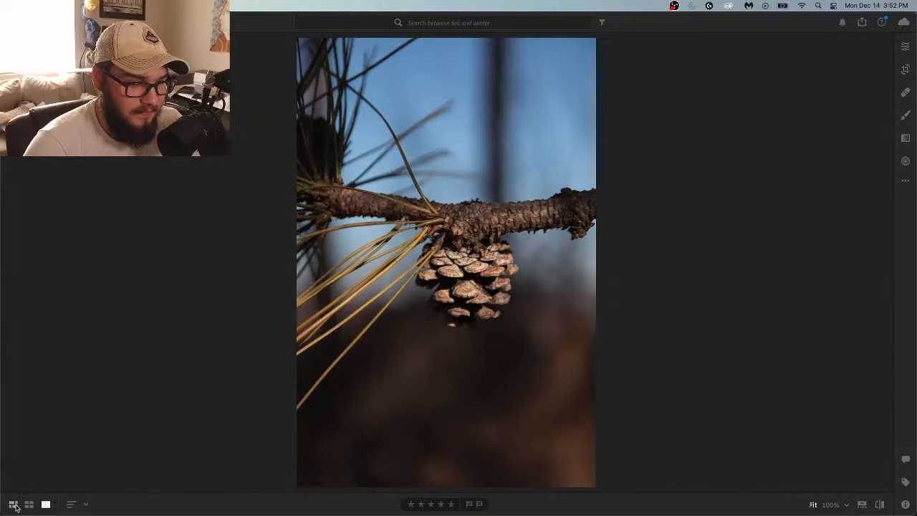
pyautogui.click(14, 505)
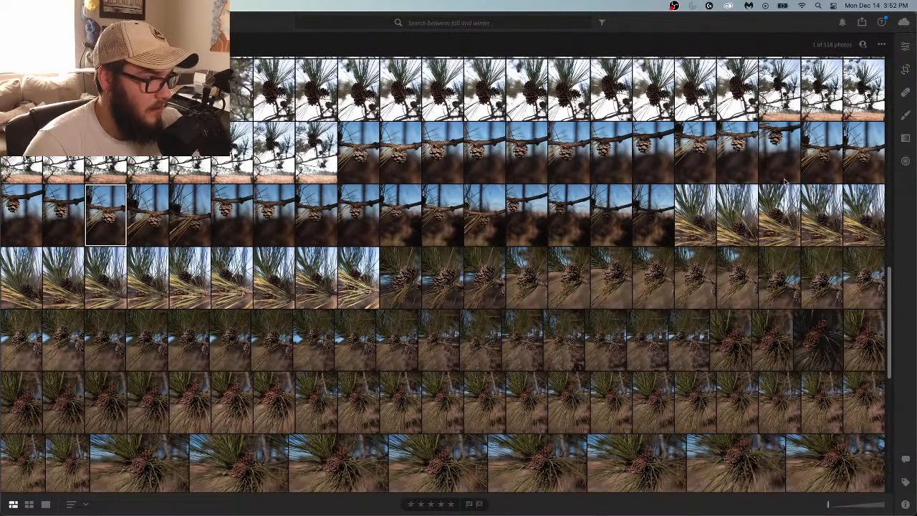
# Open the last photo in the upper row of hanging pine cone shots and paste the copied edit settings onto it
pyautogui.click(856, 172)
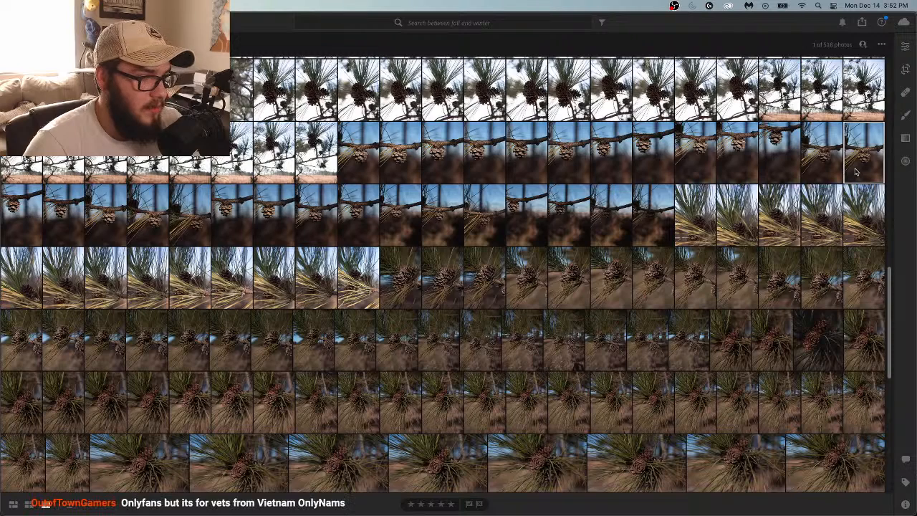
pyautogui.doubleClick(856, 172)
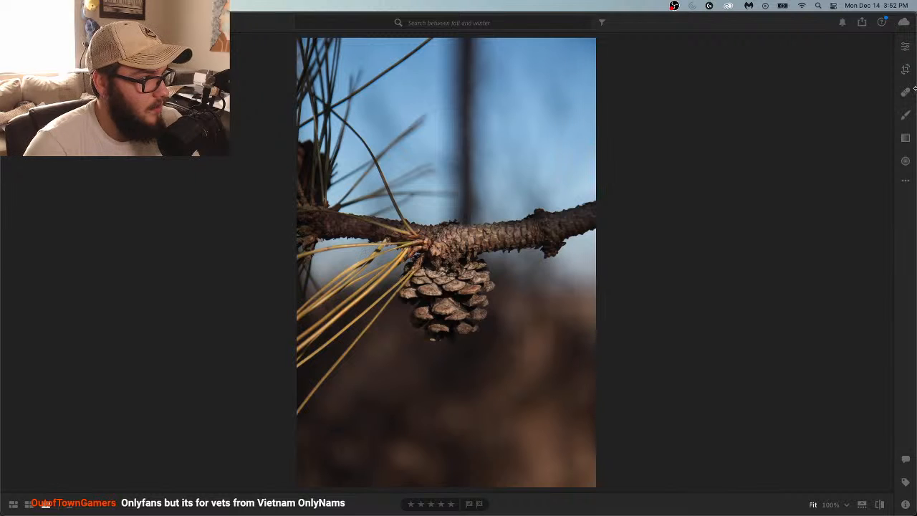
pyautogui.click(905, 45)
pyautogui.click(905, 182)
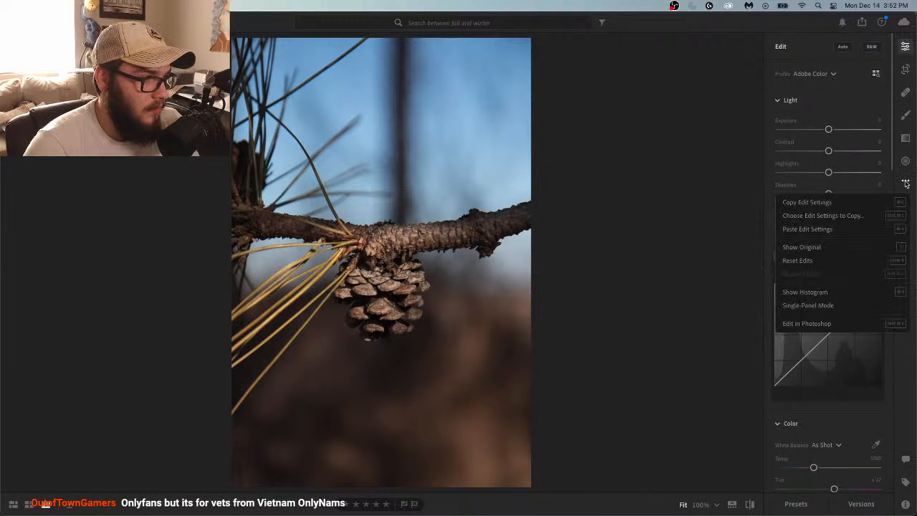
pyautogui.click(817, 229)
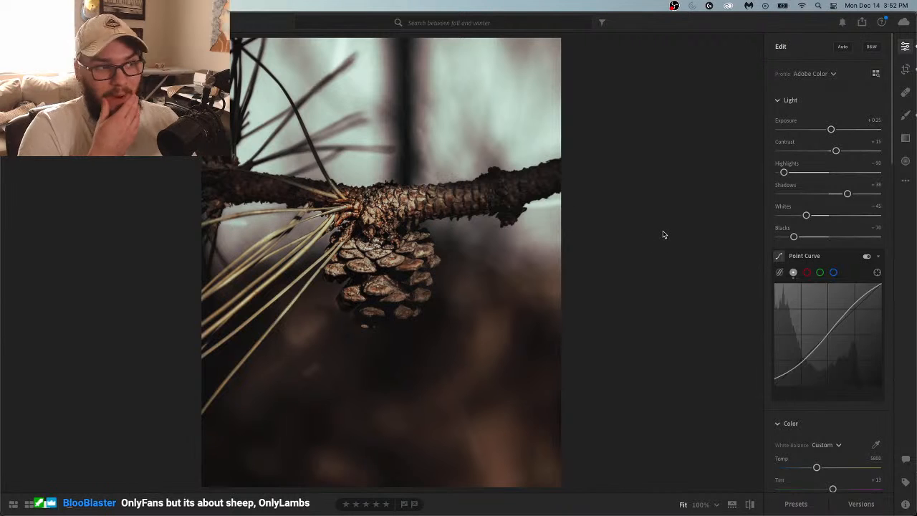
# Show the overlay of the pasted highlights brush mask with the scattered thin strokes, and delete that mask
pyautogui.click(904, 117)
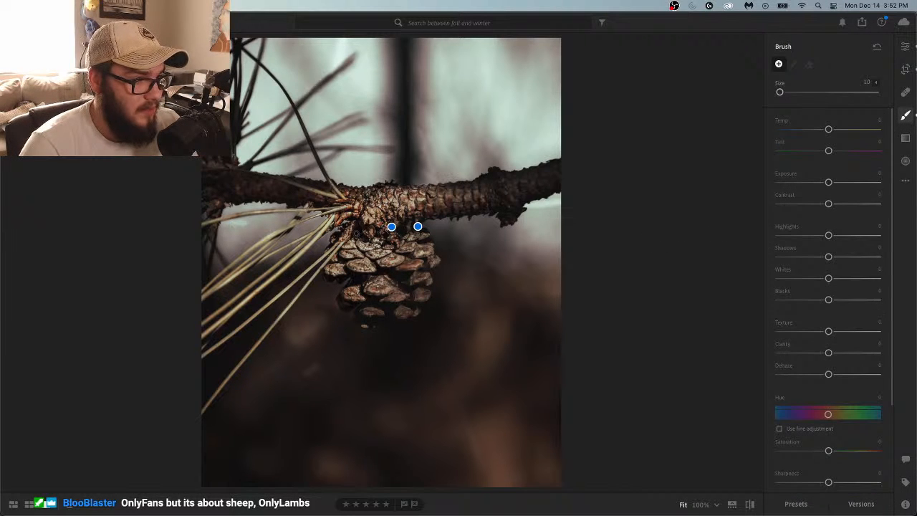
pyautogui.click(418, 227)
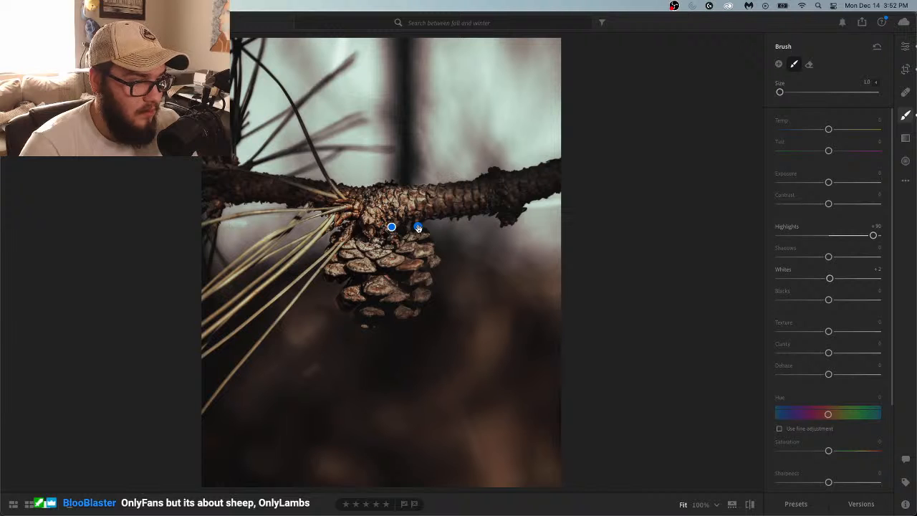
pyautogui.press('o')
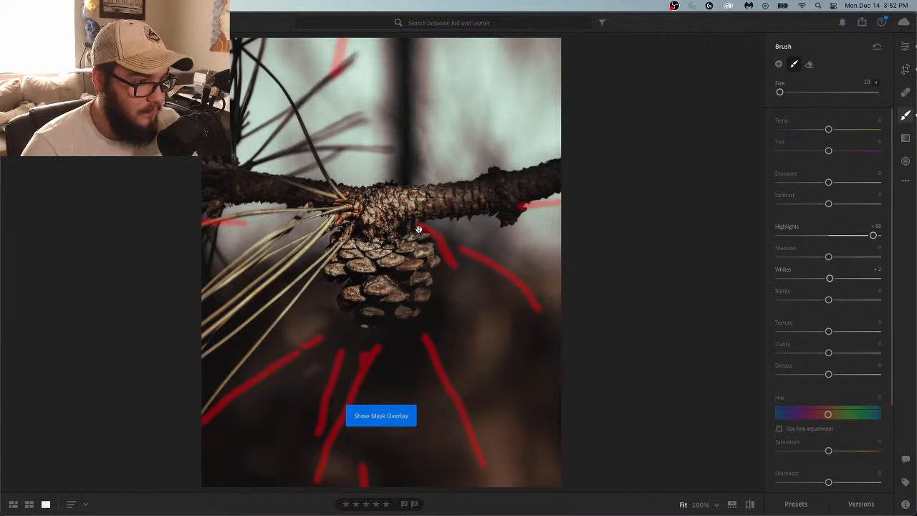
pyautogui.press('Escape')
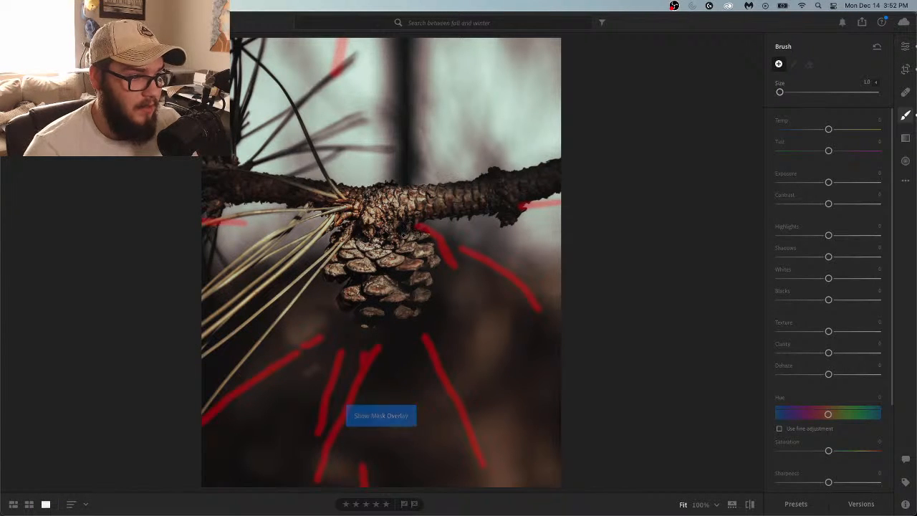
pyautogui.press('h')
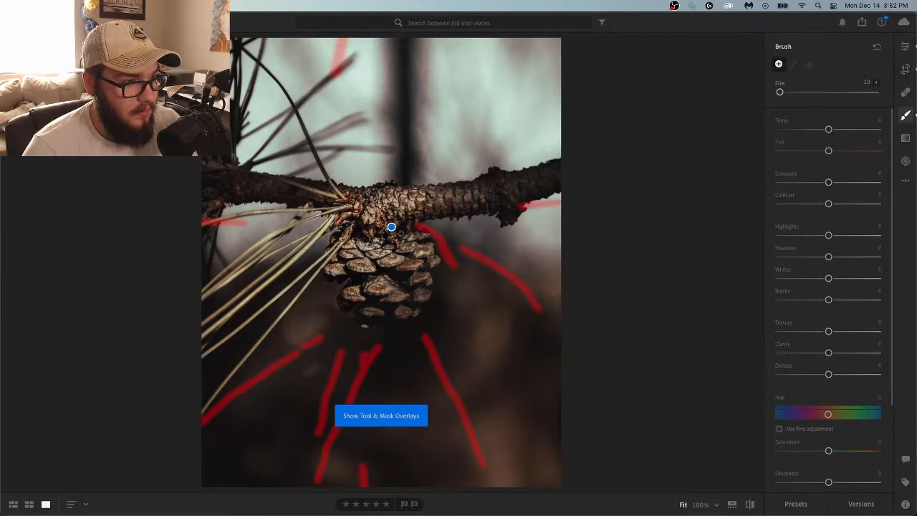
# Erase all the misplaced strokes of the remaining pasted brush mask over the branch, cone and background, using an enlarged eraser
pyautogui.click(391, 227)
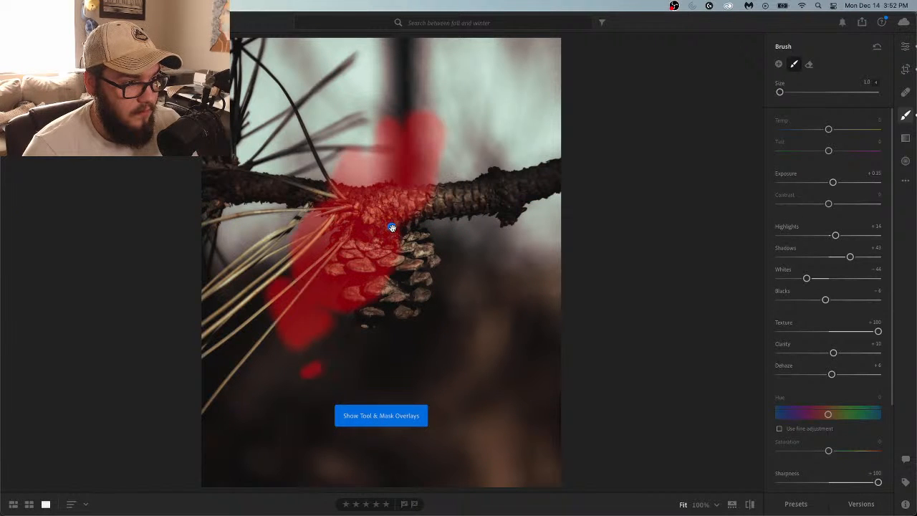
pyautogui.press(']')
pyautogui.press(']')
pyautogui.press(']')
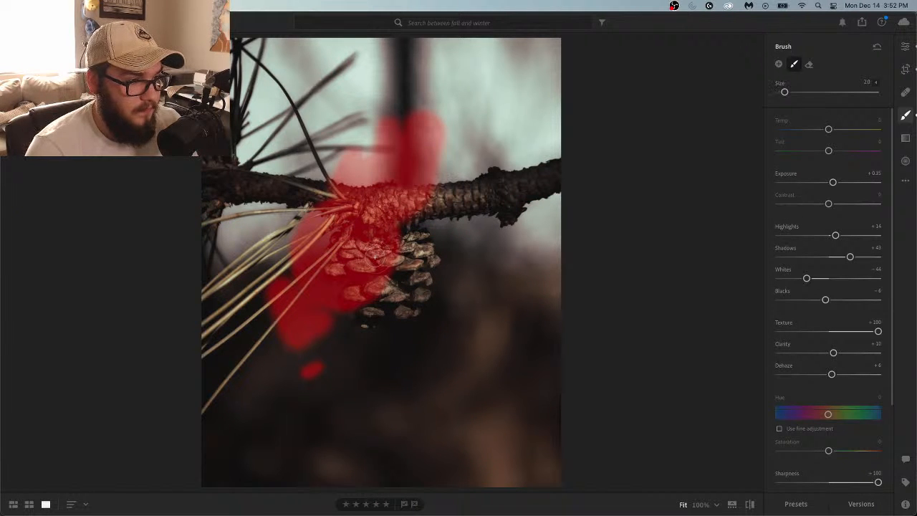
pyautogui.click(809, 64)
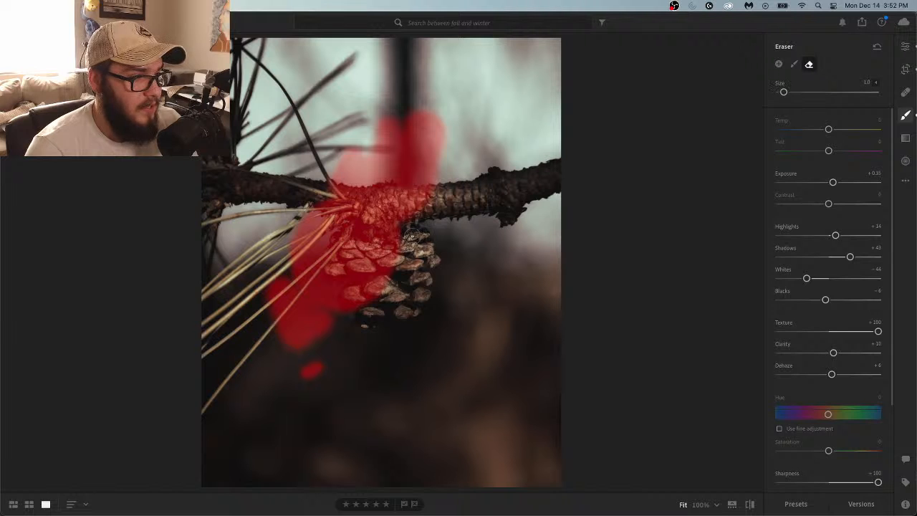
pyautogui.press(']')
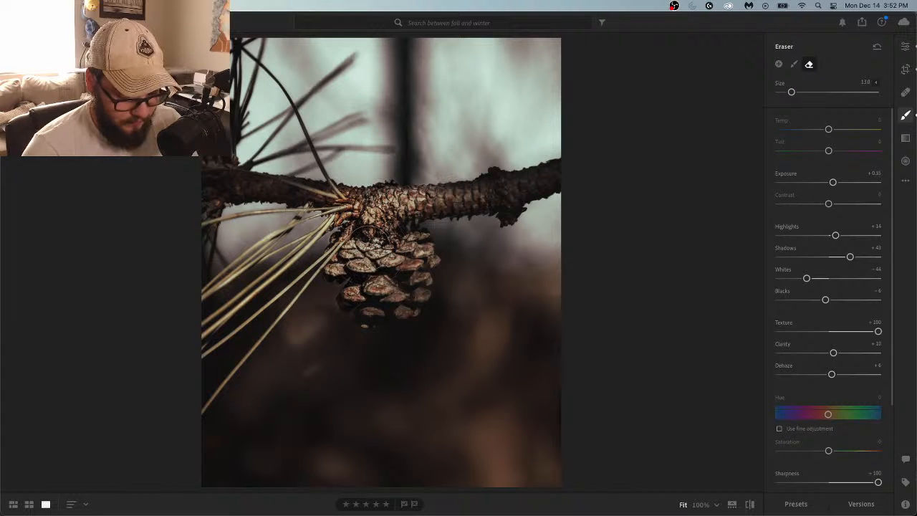
pyautogui.click(380, 231)
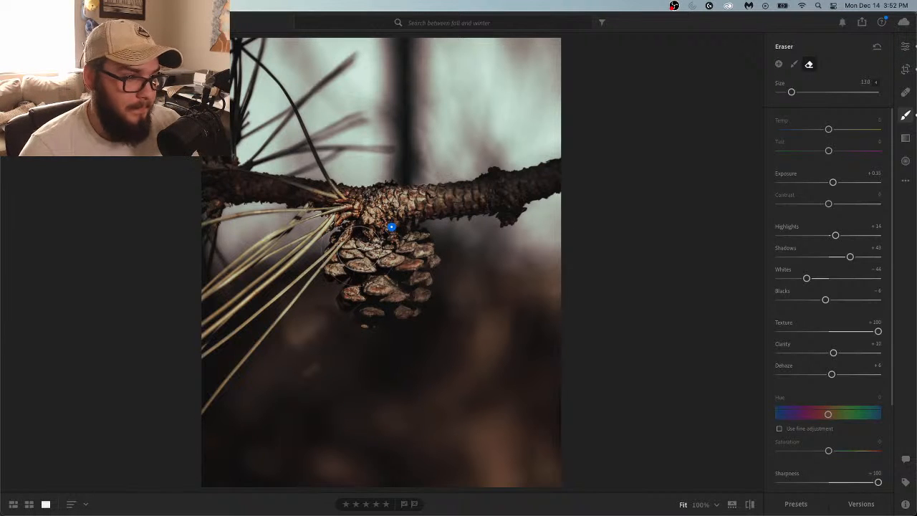
pyautogui.press('o')
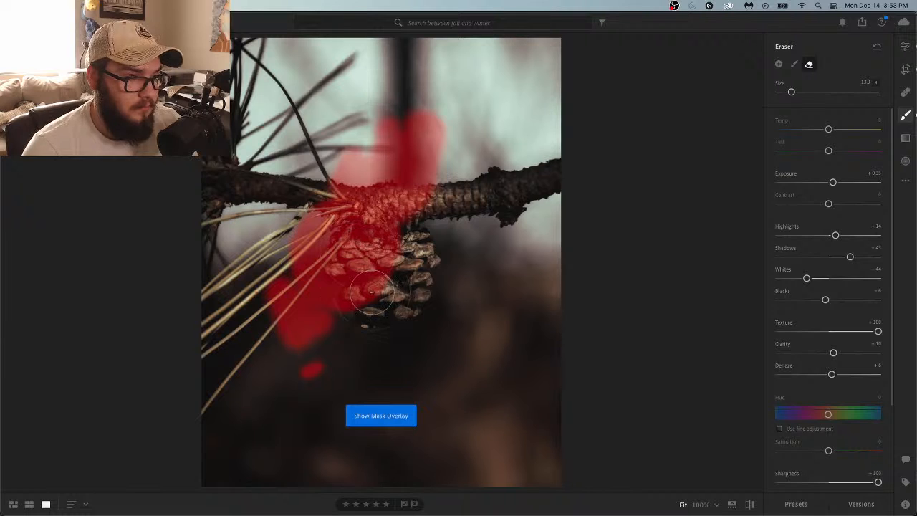
pyautogui.moveTo(301, 285)
pyautogui.mouseDown()
pyautogui.moveTo(306, 348)
pyautogui.moveTo(298, 340)
pyautogui.moveTo(313, 359)
pyautogui.moveTo(319, 292)
pyautogui.moveTo(332, 350)
pyautogui.moveTo(278, 398)
pyautogui.moveTo(301, 313)
pyautogui.moveTo(398, 251)
pyautogui.moveTo(361, 231)
pyautogui.moveTo(235, 239)
pyautogui.moveTo(275, 277)
pyautogui.moveTo(285, 249)
pyautogui.moveTo(322, 238)
pyautogui.moveTo(243, 197)
pyautogui.mouseUp()
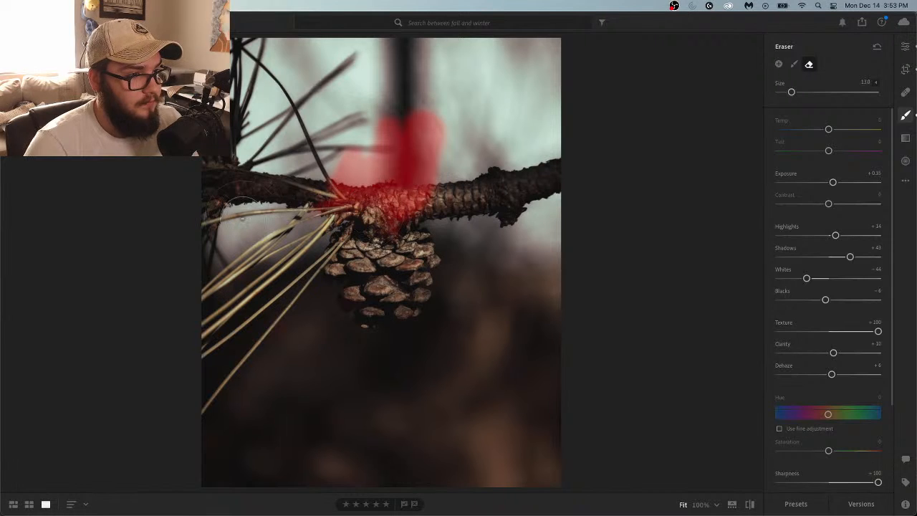
pyautogui.moveTo(459, 159)
pyautogui.mouseDown()
pyautogui.moveTo(433, 123)
pyautogui.moveTo(380, 134)
pyautogui.moveTo(392, 127)
pyautogui.moveTo(353, 160)
pyautogui.moveTo(355, 138)
pyautogui.moveTo(454, 122)
pyautogui.moveTo(415, 120)
pyautogui.moveTo(439, 137)
pyautogui.moveTo(413, 201)
pyautogui.moveTo(366, 223)
pyautogui.moveTo(397, 190)
pyautogui.moveTo(279, 243)
pyautogui.moveTo(475, 216)
pyautogui.moveTo(491, 242)
pyautogui.mouseUp()
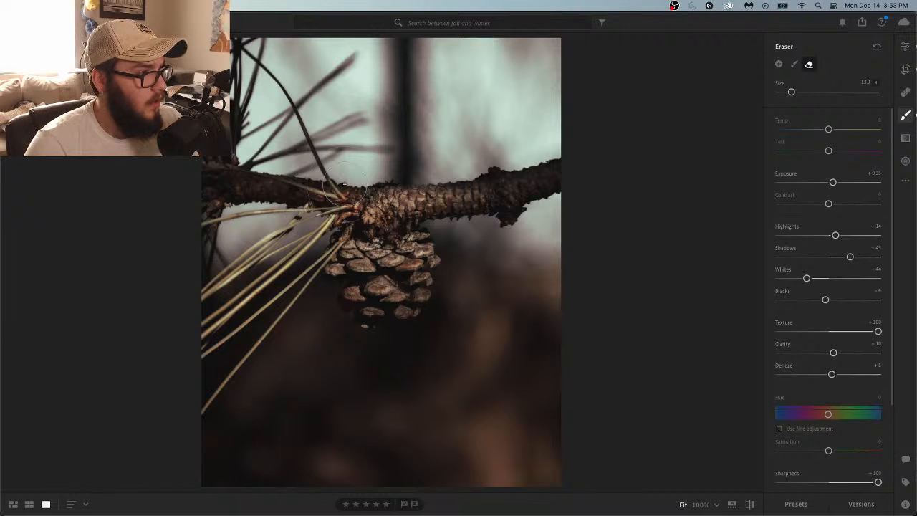
# Repaint the texture and sharpness brush mask over the middle of the branch and the whole hanging pine cone at brush size 3
pyautogui.click(794, 65)
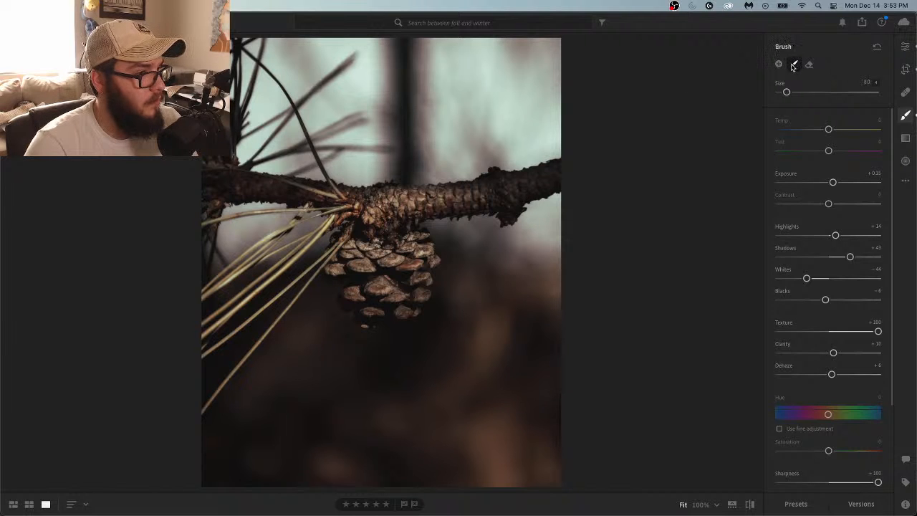
pyautogui.click(390, 229)
pyautogui.scroll(-4, 391, 229)
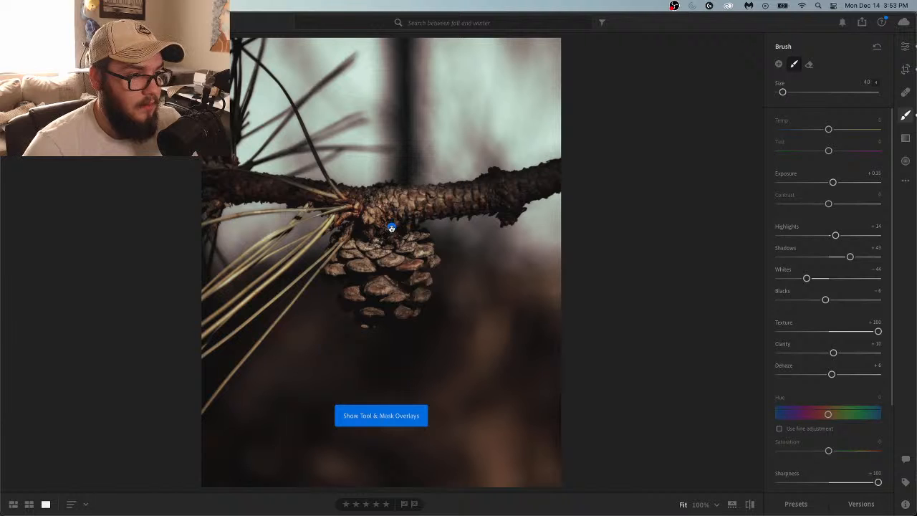
pyautogui.moveTo(391, 228)
pyautogui.mouseDown()
pyautogui.moveTo(413, 204)
pyautogui.moveTo(482, 190)
pyautogui.moveTo(446, 212)
pyautogui.mouseUp()
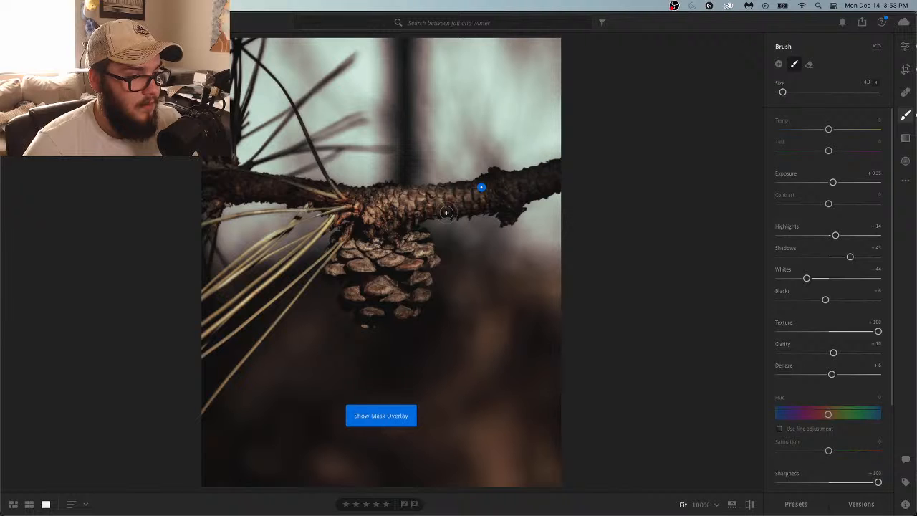
pyautogui.press('[')
pyautogui.moveTo(474, 197)
pyautogui.mouseDown()
pyautogui.moveTo(378, 195)
pyautogui.moveTo(336, 269)
pyautogui.moveTo(360, 319)
pyautogui.moveTo(393, 304)
pyautogui.moveTo(408, 313)
pyautogui.moveTo(424, 288)
pyautogui.moveTo(421, 265)
pyautogui.moveTo(434, 258)
pyautogui.moveTo(414, 221)
pyautogui.moveTo(487, 207)
pyautogui.moveTo(479, 193)
pyautogui.mouseUp()
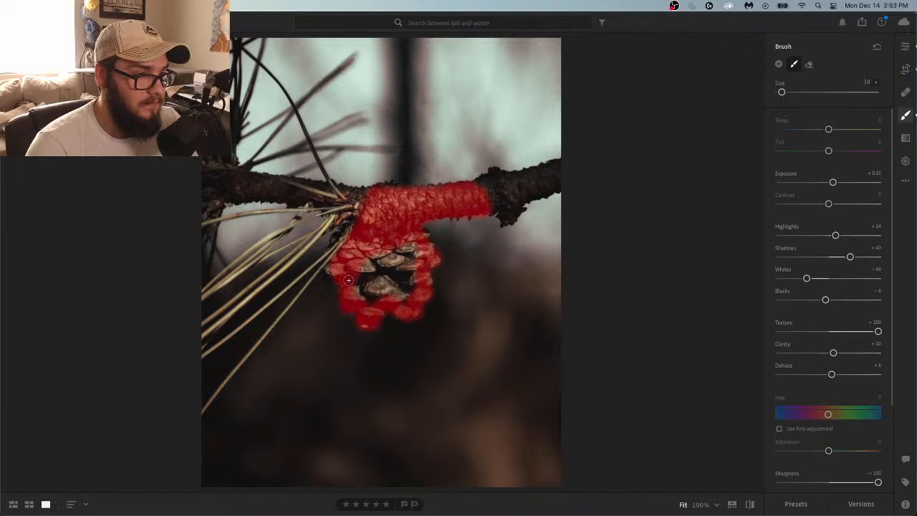
pyautogui.moveTo(347, 257)
pyautogui.mouseDown()
pyautogui.moveTo(361, 306)
pyautogui.moveTo(370, 293)
pyautogui.moveTo(403, 304)
pyautogui.moveTo(401, 293)
pyautogui.moveTo(370, 306)
pyautogui.moveTo(370, 273)
pyautogui.moveTo(377, 287)
pyautogui.moveTo(387, 252)
pyautogui.moveTo(363, 279)
pyautogui.moveTo(362, 249)
pyautogui.moveTo(365, 287)
pyautogui.moveTo(391, 274)
pyautogui.moveTo(400, 255)
pyautogui.moveTo(395, 280)
pyautogui.moveTo(399, 243)
pyautogui.moveTo(411, 257)
pyautogui.moveTo(416, 247)
pyautogui.moveTo(410, 290)
pyautogui.moveTo(399, 276)
pyautogui.moveTo(367, 288)
pyautogui.moveTo(377, 248)
pyautogui.mouseUp()
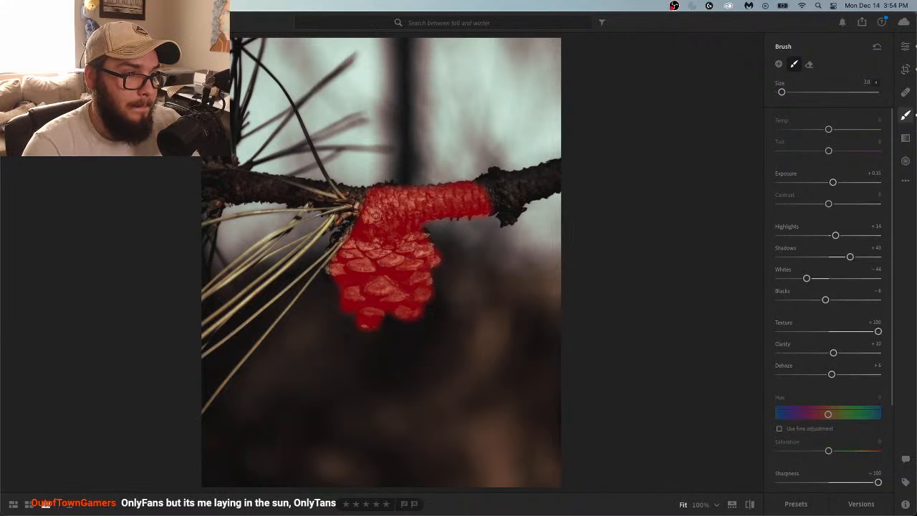
# Extend the brush mask over the branch joint beside the pine needles, and set the mask's Shadows to +28
pyautogui.moveTo(357, 208); pyautogui.dragTo(346, 234)
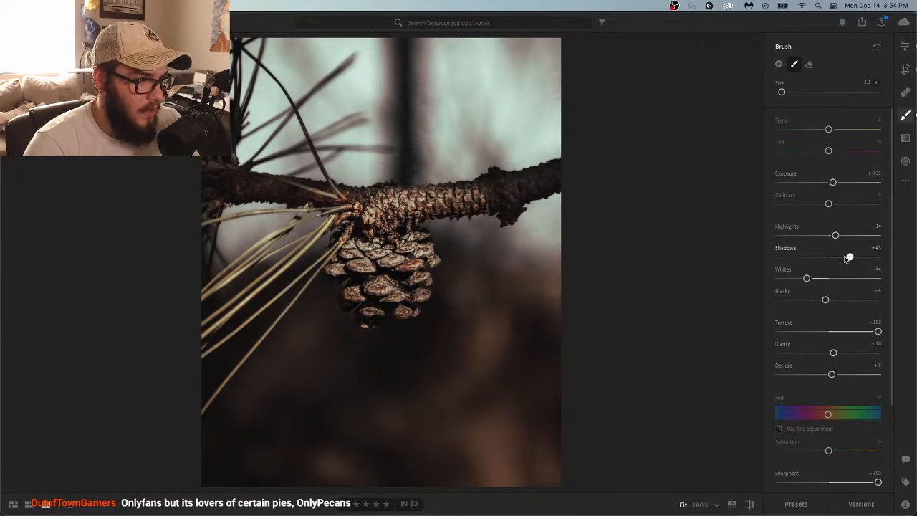
pyautogui.moveTo(848, 257); pyautogui.dragTo(843, 257)
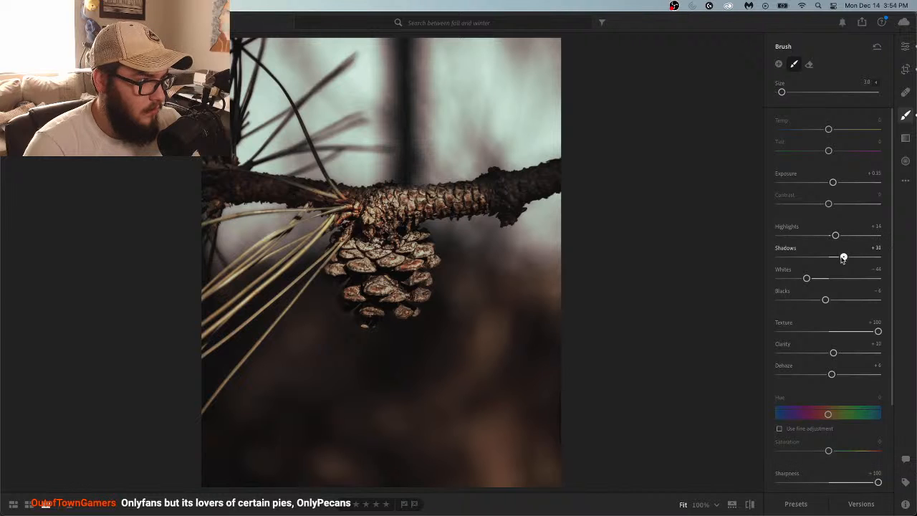
pyautogui.moveTo(835, 236)
pyautogui.mouseDown()
pyautogui.moveTo(811, 242)
pyautogui.moveTo(841, 240)
pyautogui.mouseUp()
pyautogui.press('super+z')
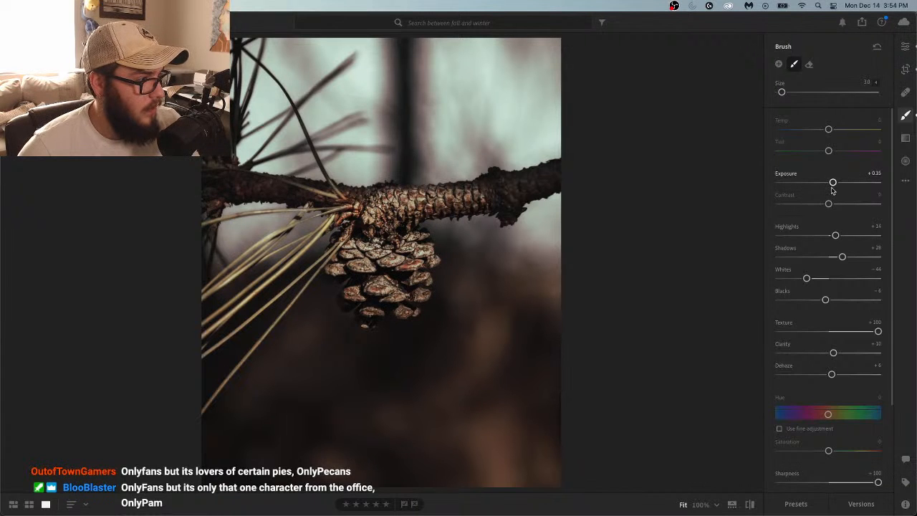
# Set the brush mask's Exposure to +0.15 and its Whites to -56, checking the mask overlay on the cone and branch
pyautogui.click(873, 173)
pyautogui.write('.1')
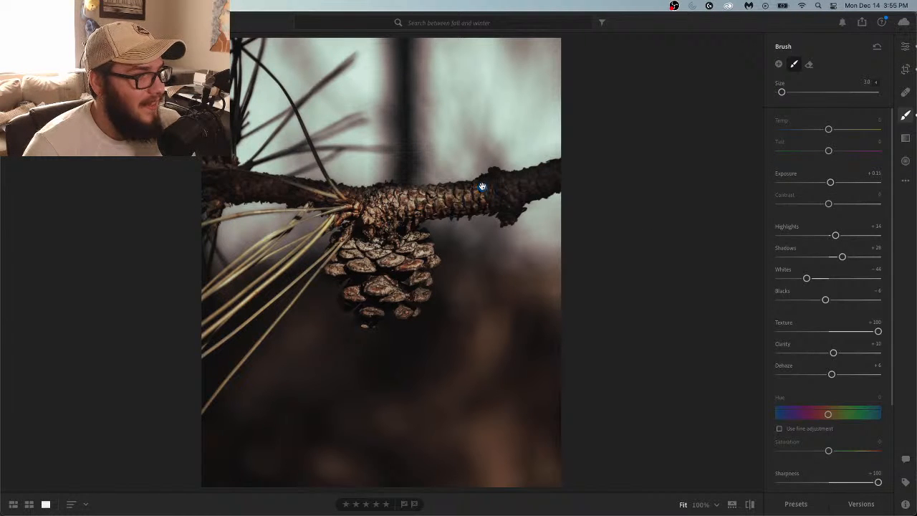
pyautogui.moveTo(482, 186)
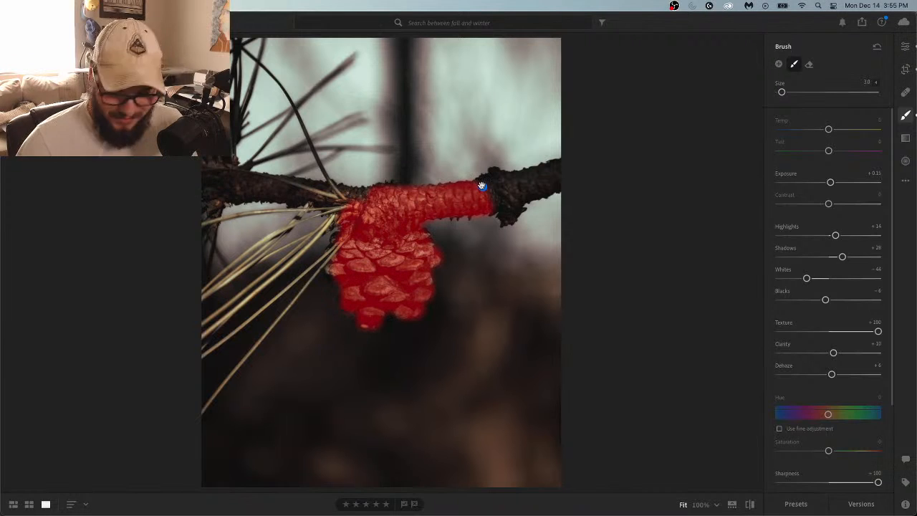
pyautogui.press('o')
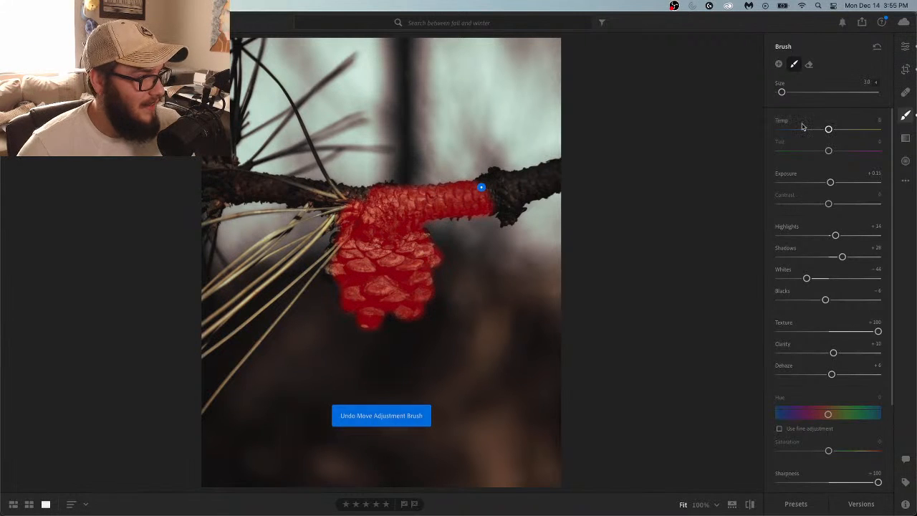
pyautogui.moveTo(891, 145); pyautogui.dragTo(899, 236)
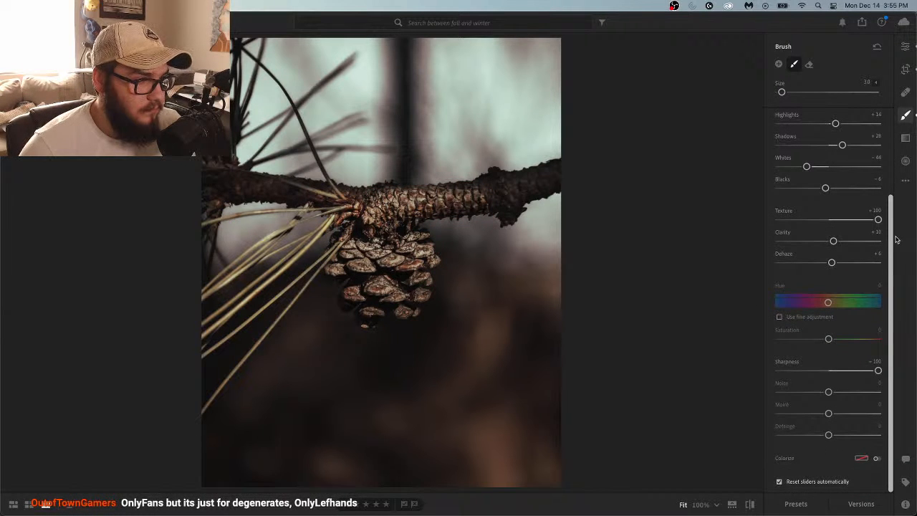
pyautogui.scroll(2, 805, 215)
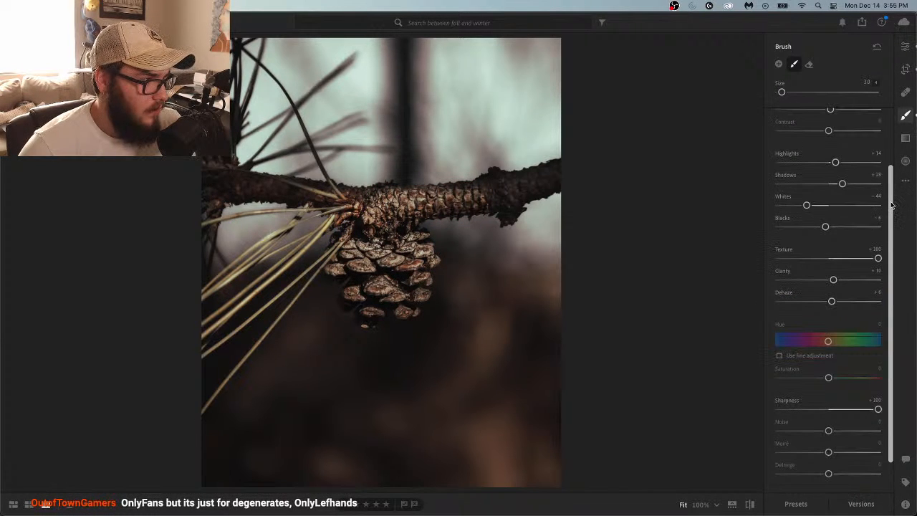
pyautogui.moveTo(806, 207); pyautogui.dragTo(799, 209)
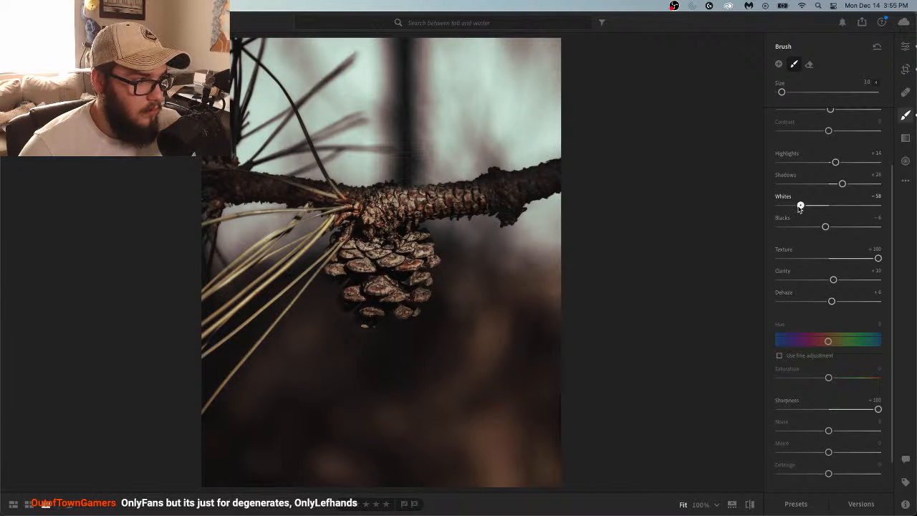
# Deepen the whole photo's dark tones by lowering the shadow point of the point curve
pyautogui.click(906, 47)
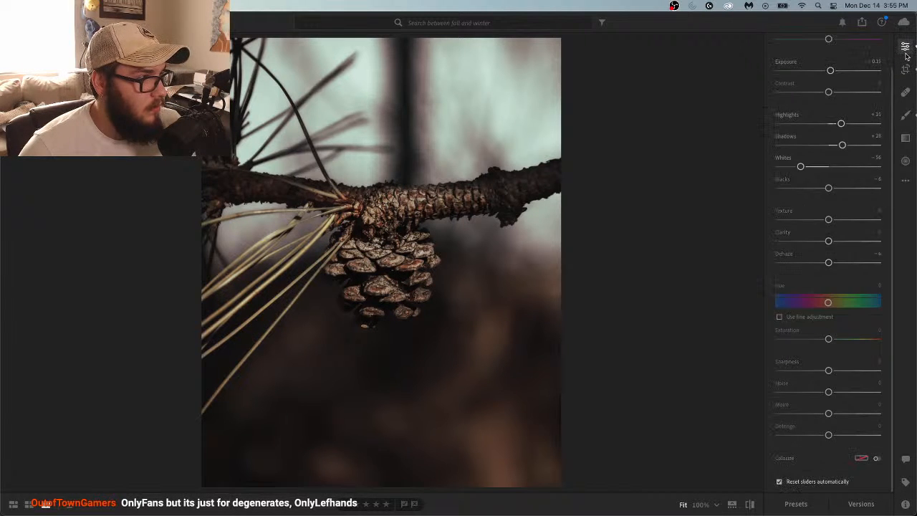
pyautogui.scroll(-5, 892, 166)
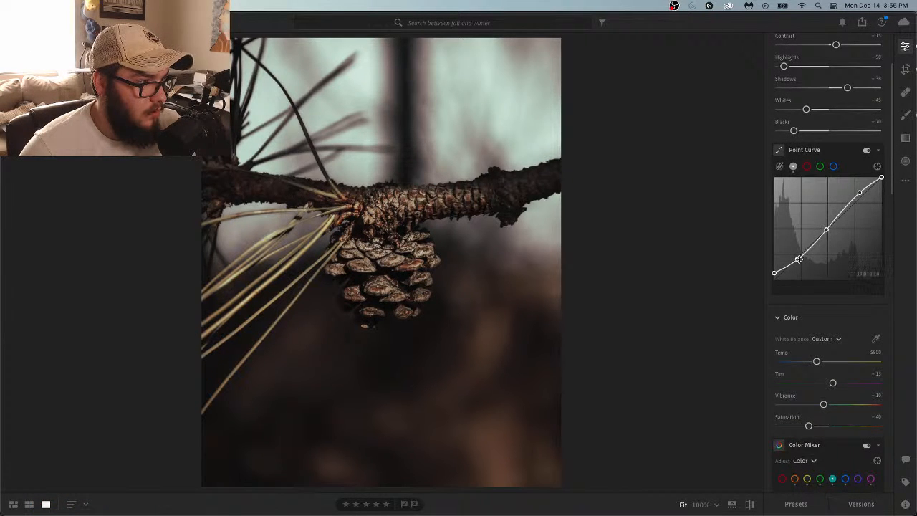
pyautogui.moveTo(797, 260); pyautogui.dragTo(800, 265)
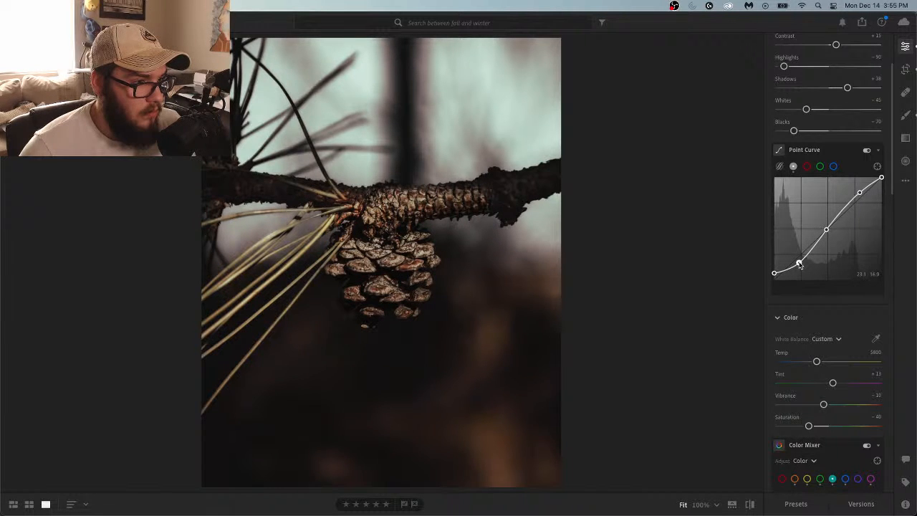
pyautogui.moveTo(800, 264); pyautogui.dragTo(798, 266)
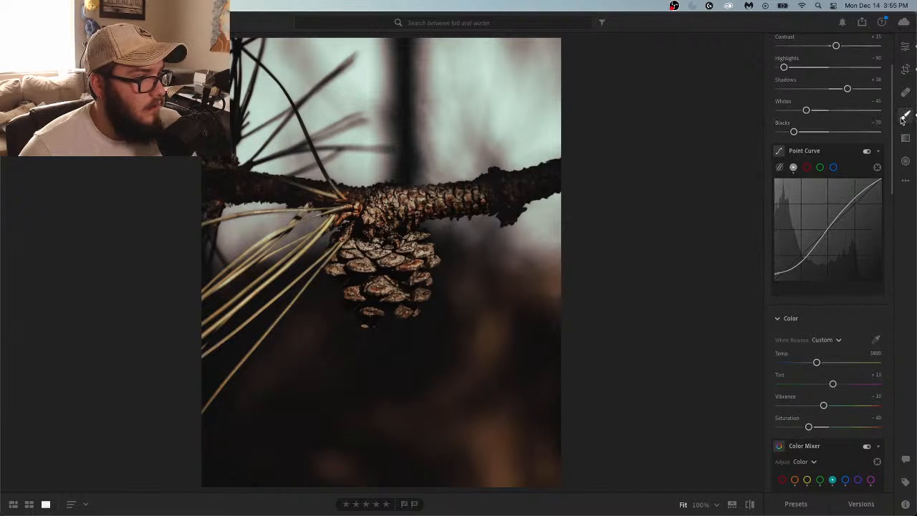
# Reselect the brush mask on the branch and cone, and set its Whites to -57 and Highlights to +25
pyautogui.press('b')
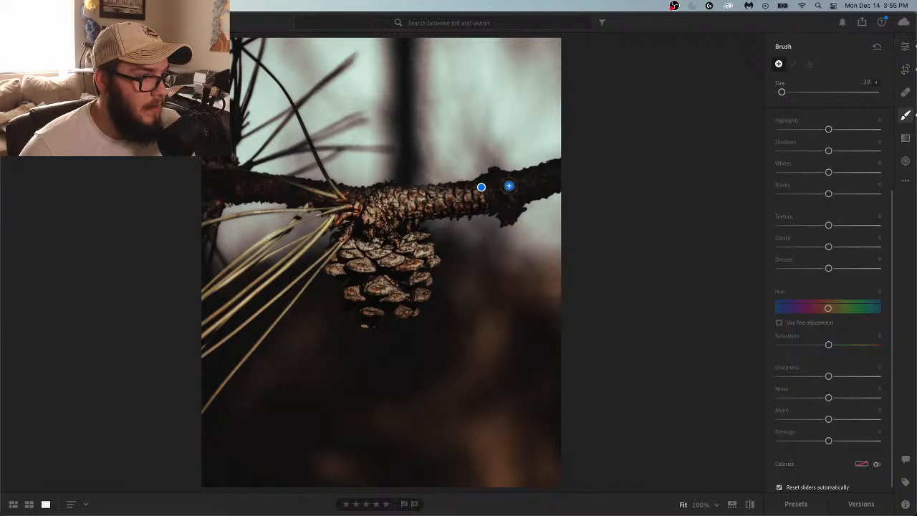
pyautogui.click(482, 187)
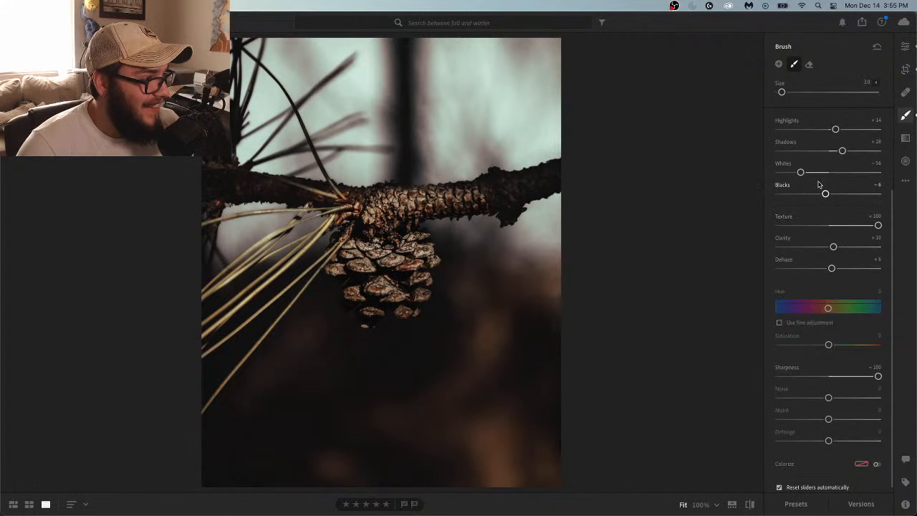
pyautogui.moveTo(802, 174); pyautogui.dragTo(806, 173)
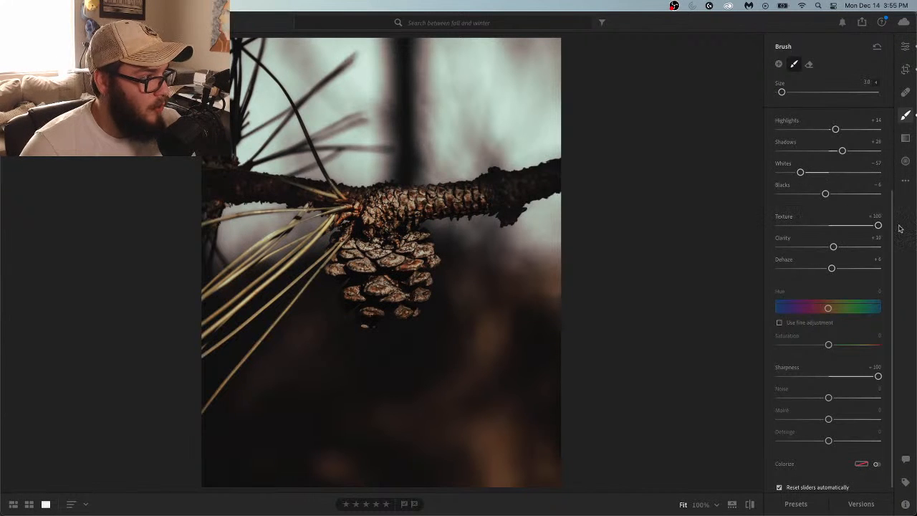
pyautogui.scroll(3, 882, 187)
pyautogui.scroll(2, 882, 187)
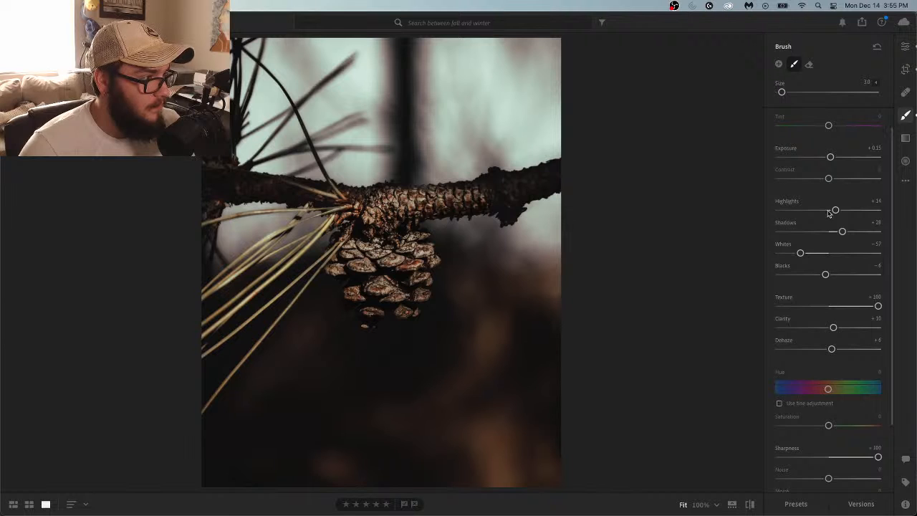
pyautogui.moveTo(835, 210)
pyautogui.mouseDown()
pyautogui.moveTo(814, 212)
pyautogui.moveTo(849, 211)
pyautogui.moveTo(840, 212)
pyautogui.mouseUp()
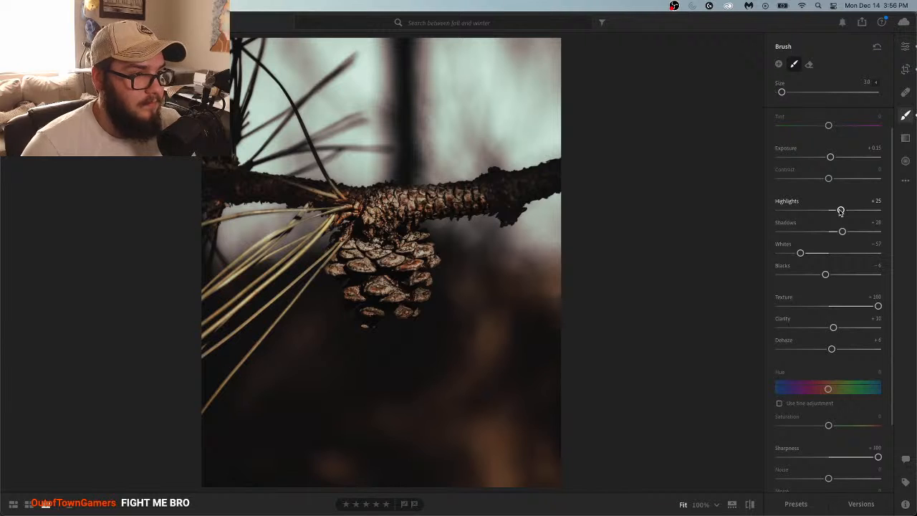
# Fine-tune the photo's point curve by raising the shadow point slightly and nudging the highlight point
pyautogui.click(905, 45)
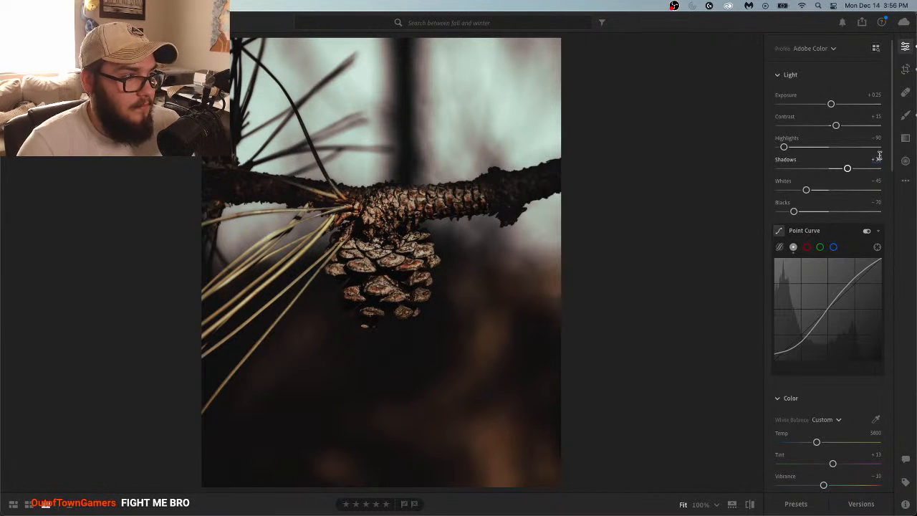
pyautogui.click(906, 115)
pyautogui.click(905, 46)
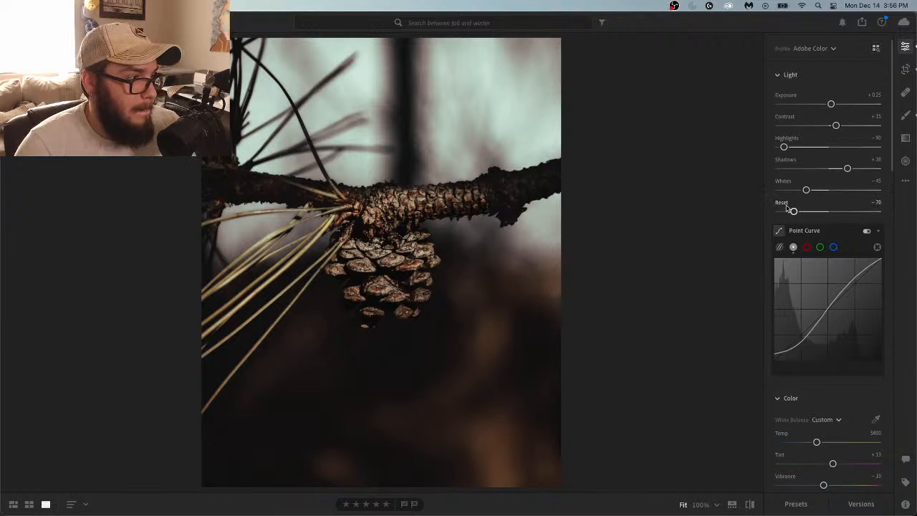
pyautogui.moveTo(792, 224)
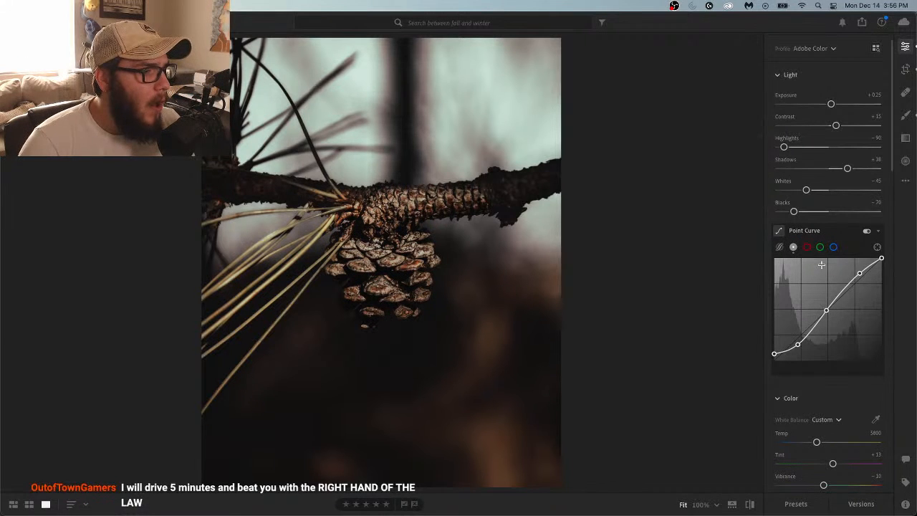
pyautogui.moveTo(797, 345); pyautogui.dragTo(797, 344)
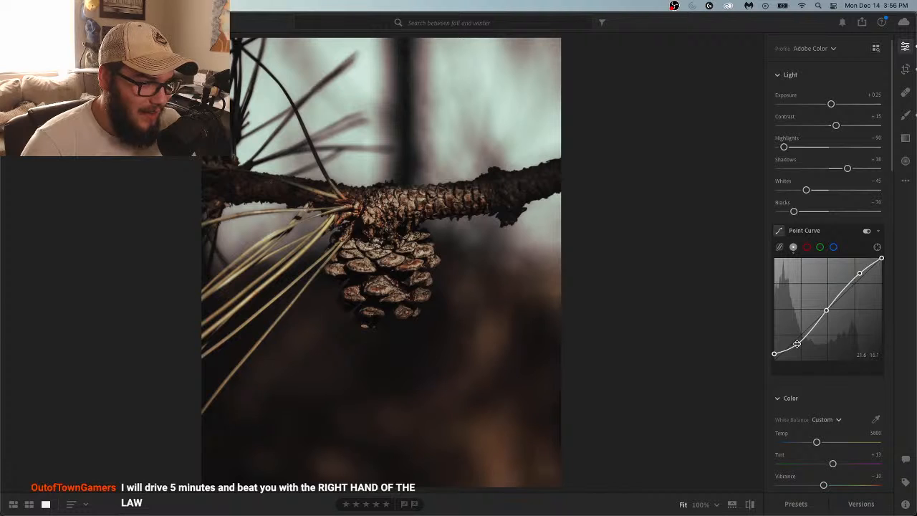
pyautogui.moveTo(859, 274); pyautogui.dragTo(860, 276)
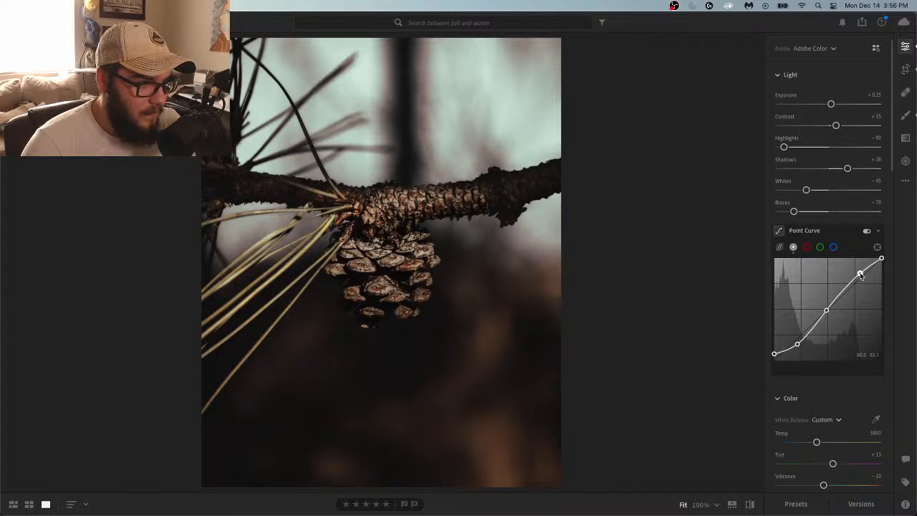
# Try a Color Mixer saturation of -100 for the reds, and reset it to 0
pyautogui.scroll(-5, 890, 203)
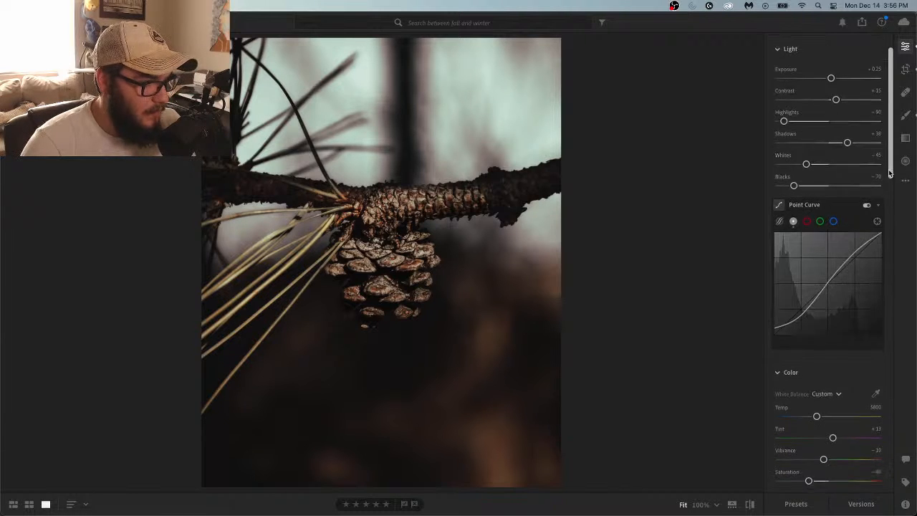
pyautogui.scroll(-5, 891, 206)
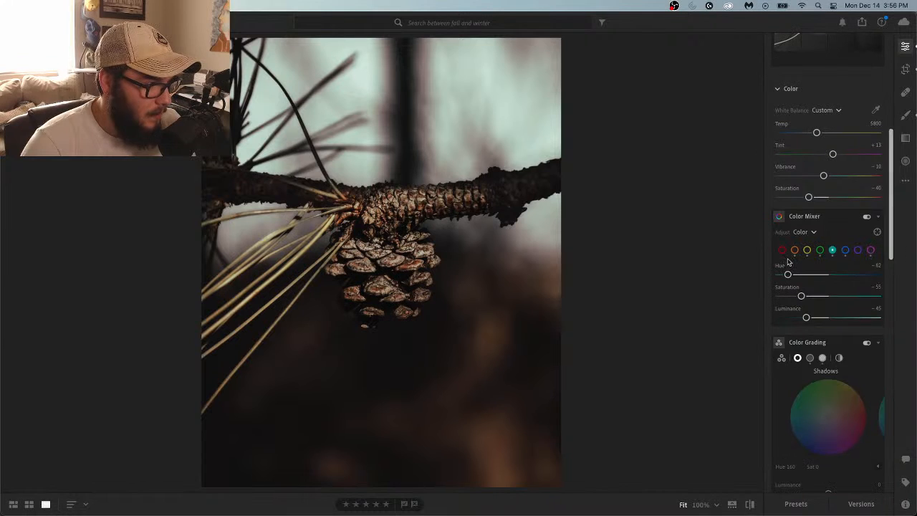
pyautogui.click(781, 251)
pyautogui.moveTo(828, 296); pyautogui.dragTo(753, 298)
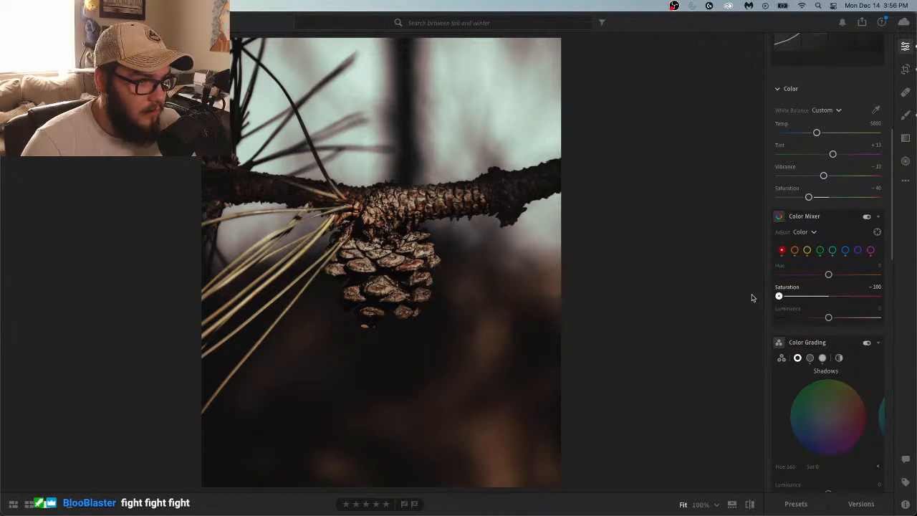
pyautogui.doubleClick(780, 297)
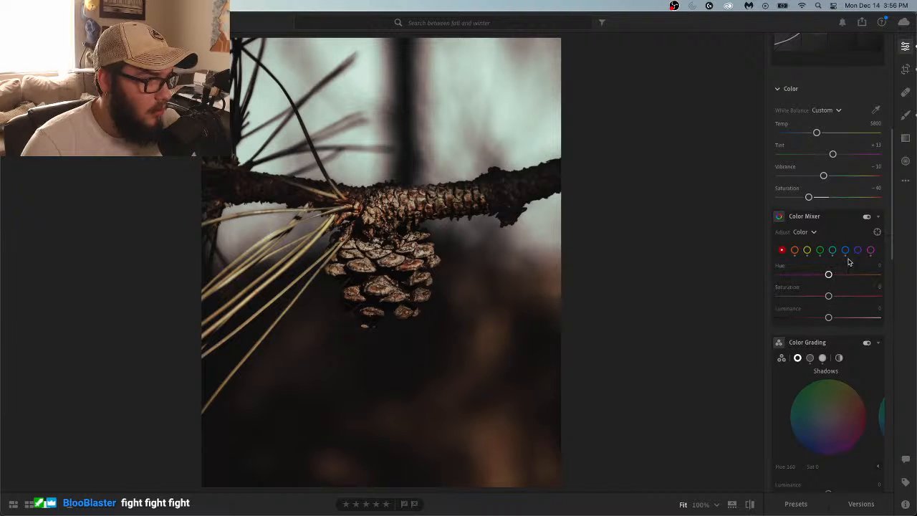
# Sample the pale background with the Color Mixer's targeted adjustment, try a purple saturation of -100, and reset it to 0
pyautogui.click(877, 233)
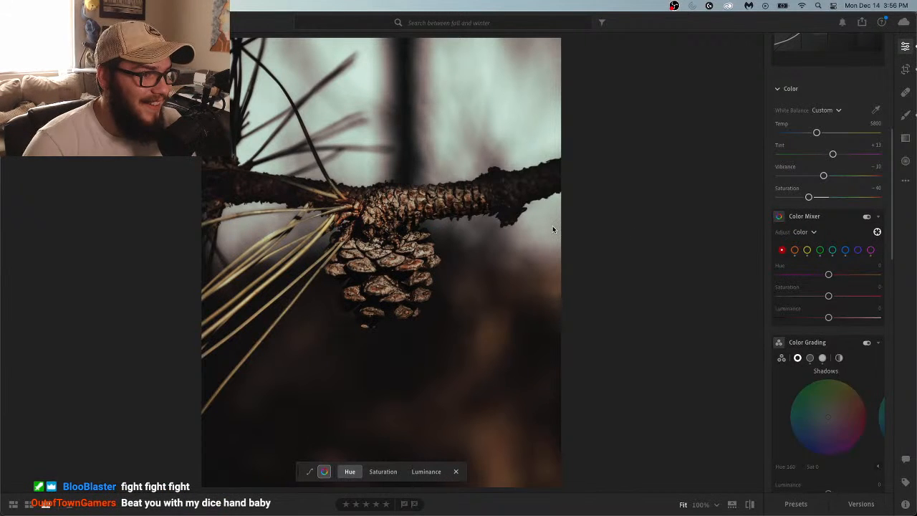
pyautogui.click(424, 131)
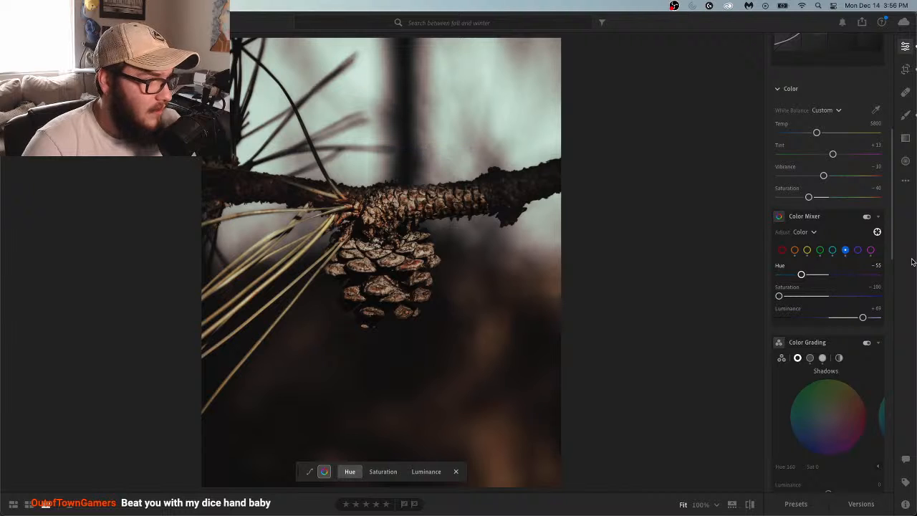
pyautogui.click(858, 250)
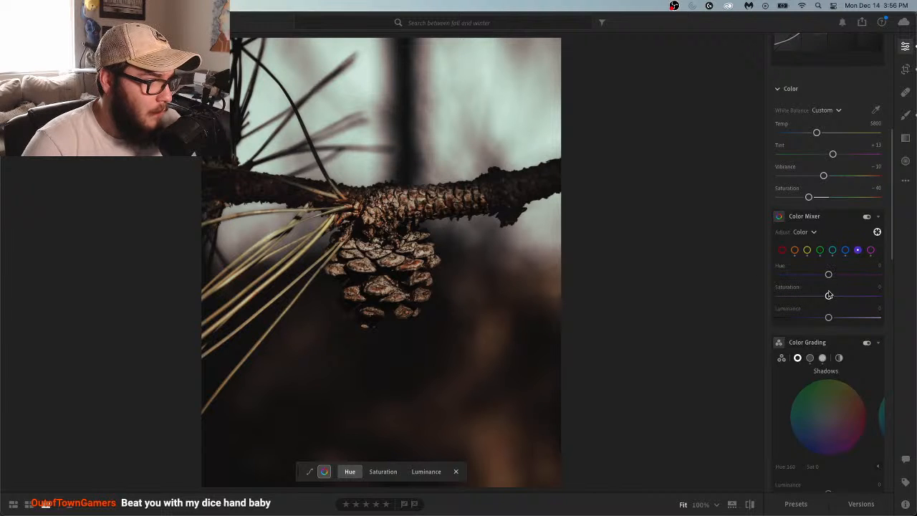
pyautogui.moveTo(829, 296); pyautogui.dragTo(755, 296)
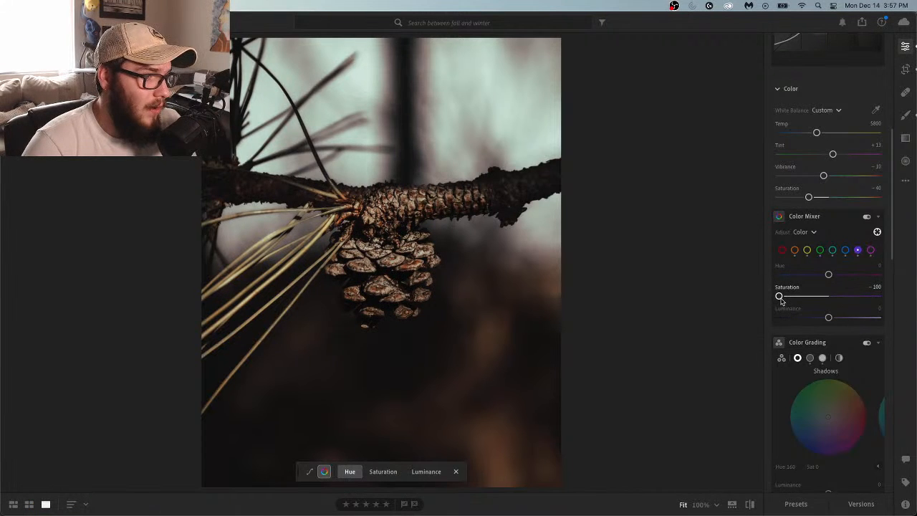
pyautogui.doubleClick(780, 297)
# Test the magenta saturation at -100 in the Color Mixer, and reset it to 0
pyautogui.click(869, 253)
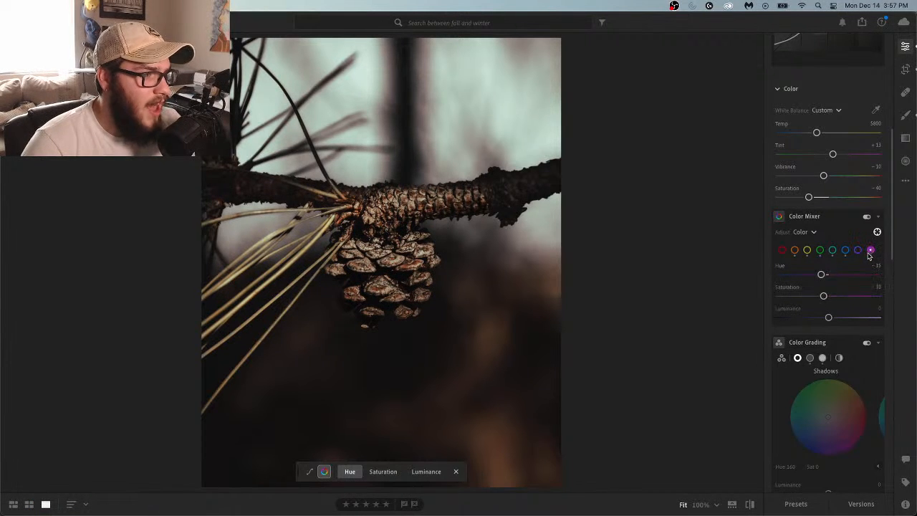
pyautogui.moveTo(823, 296); pyautogui.dragTo(749, 297)
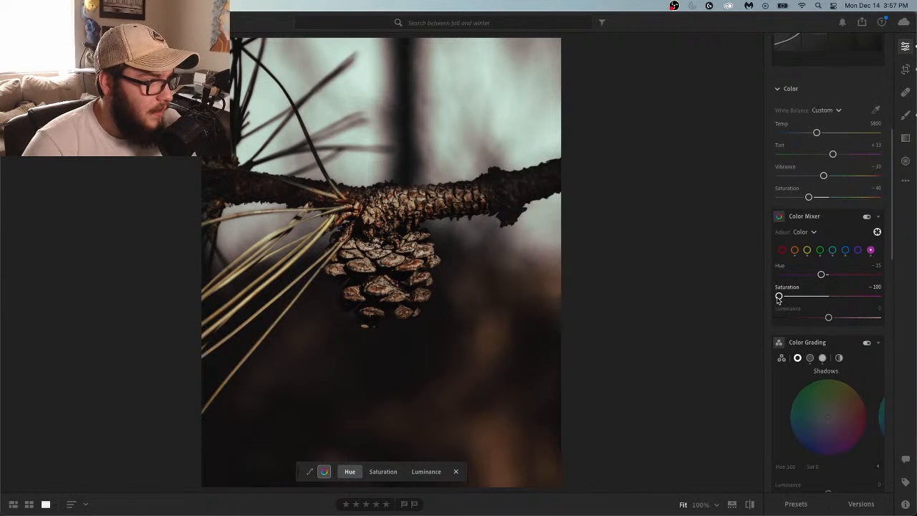
pyautogui.doubleClick(779, 297)
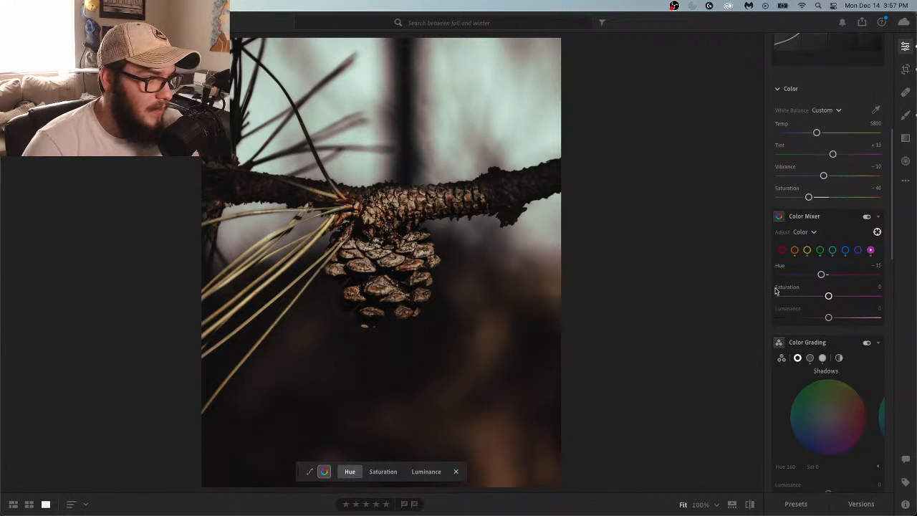
pyautogui.moveTo(892, 218); pyautogui.dragTo(894, 307)
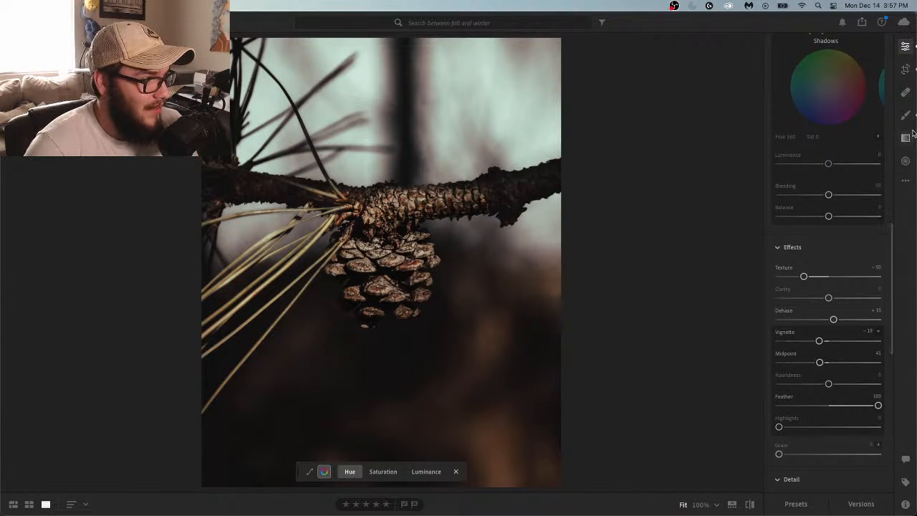
# Adjust the 4 x 5 crop of the hanging pine cone photo by shifting the image slightly down and straightening it with a slight negative rotation
pyautogui.click(906, 69)
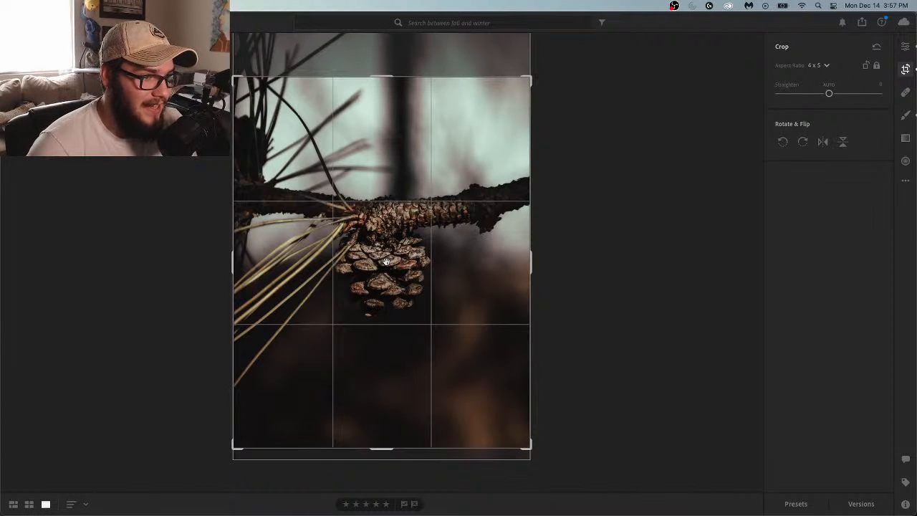
pyautogui.moveTo(387, 262)
pyautogui.mouseDown()
pyautogui.moveTo(374, 276)
pyautogui.moveTo(371, 267)
pyautogui.mouseUp()
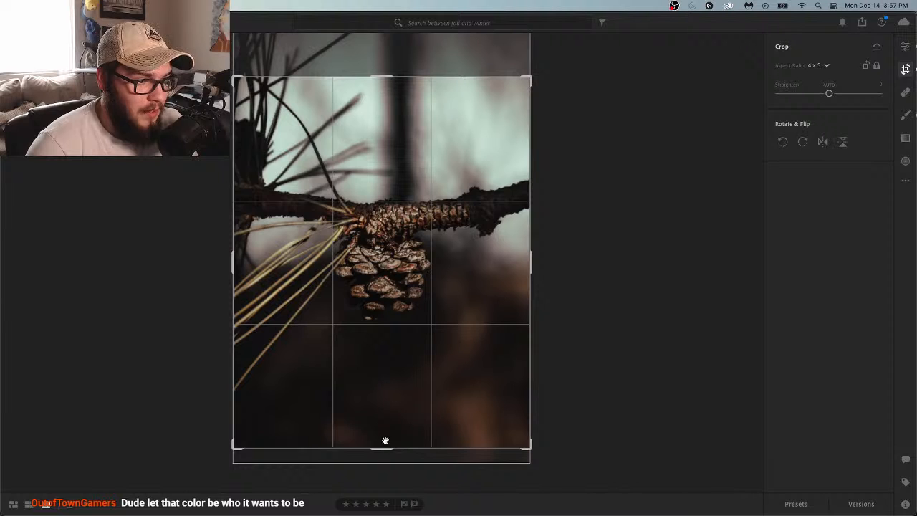
pyautogui.moveTo(385, 455); pyautogui.dragTo(391, 456)
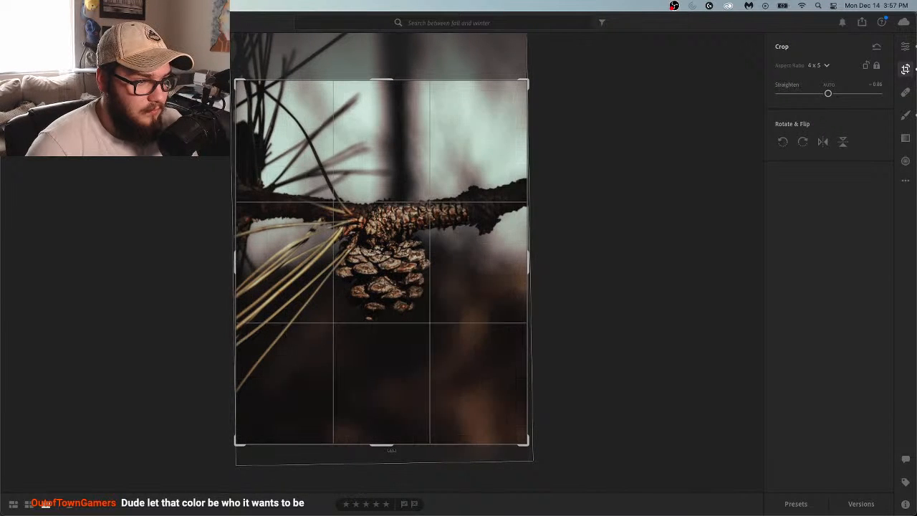
pyautogui.moveTo(399, 384); pyautogui.dragTo(399, 387)
pyautogui.press('e')
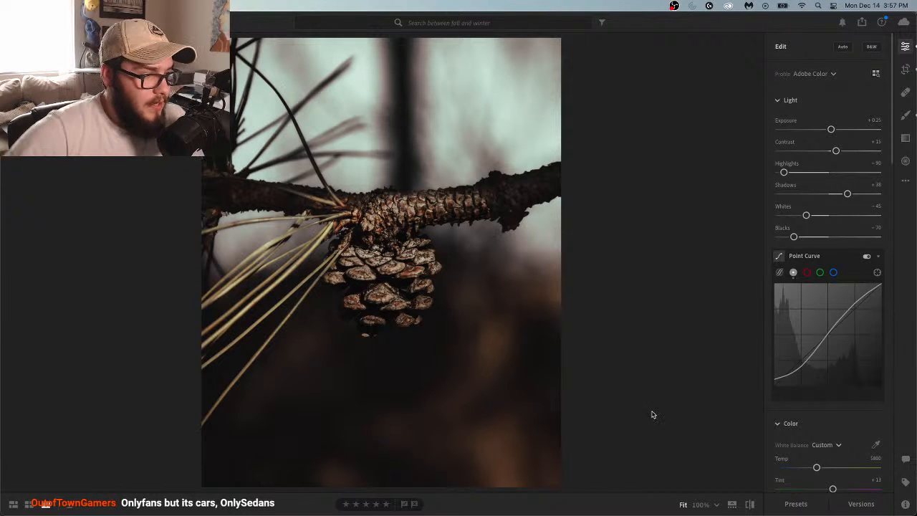
# Compare the edited pine cone photo with its original version twice, returning to the edited view
pyautogui.click(747, 505)
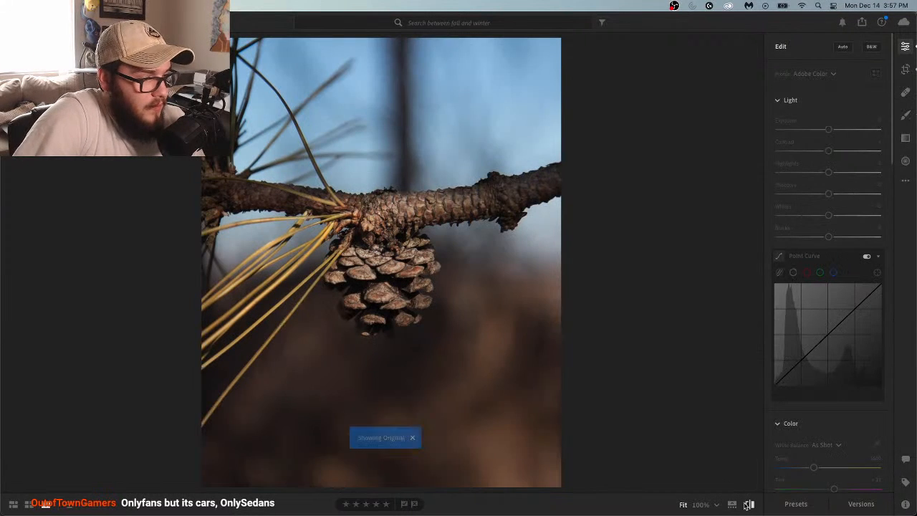
pyautogui.click(747, 505)
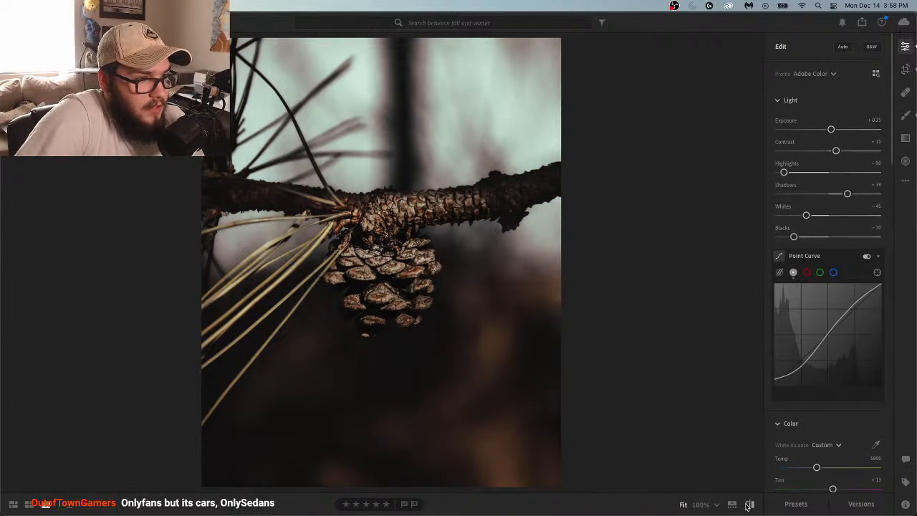
pyautogui.click(747, 505)
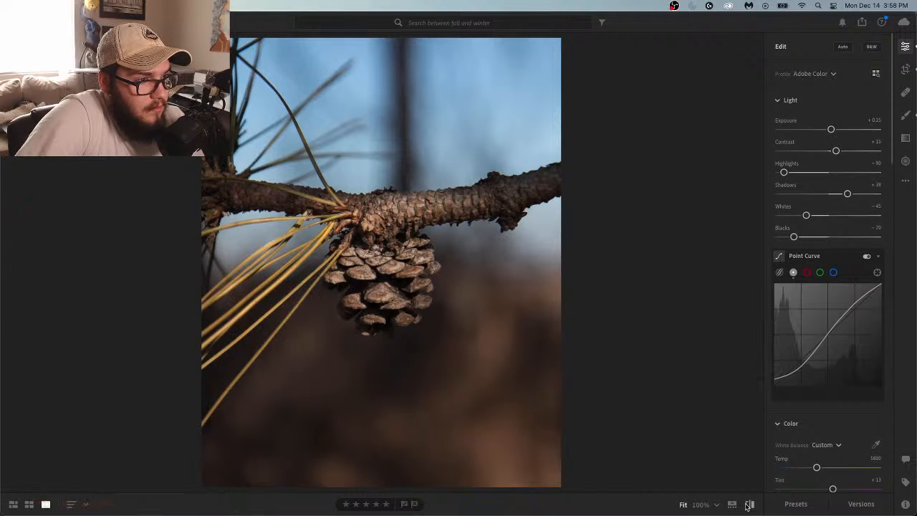
pyautogui.click(747, 505)
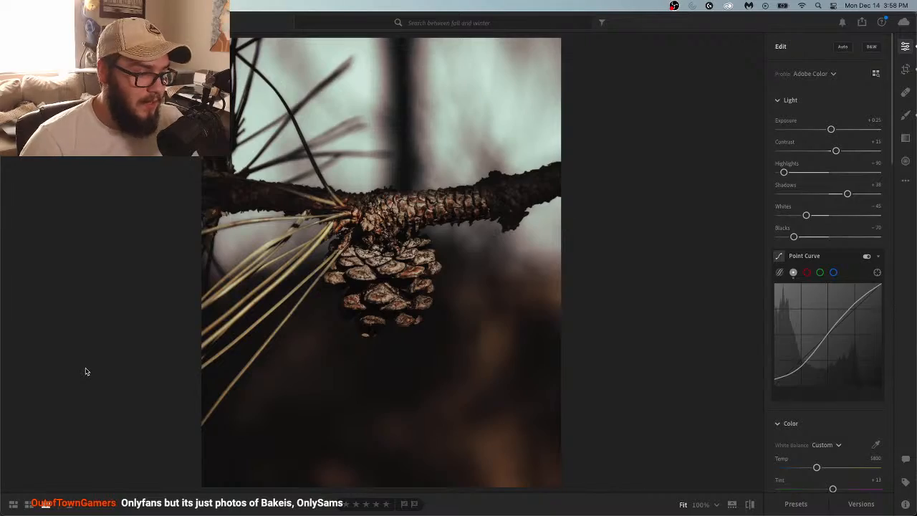
# Return to the photo grid and open one of the hazy backlit pine cone photos from the row above the branch series
pyautogui.click(13, 504)
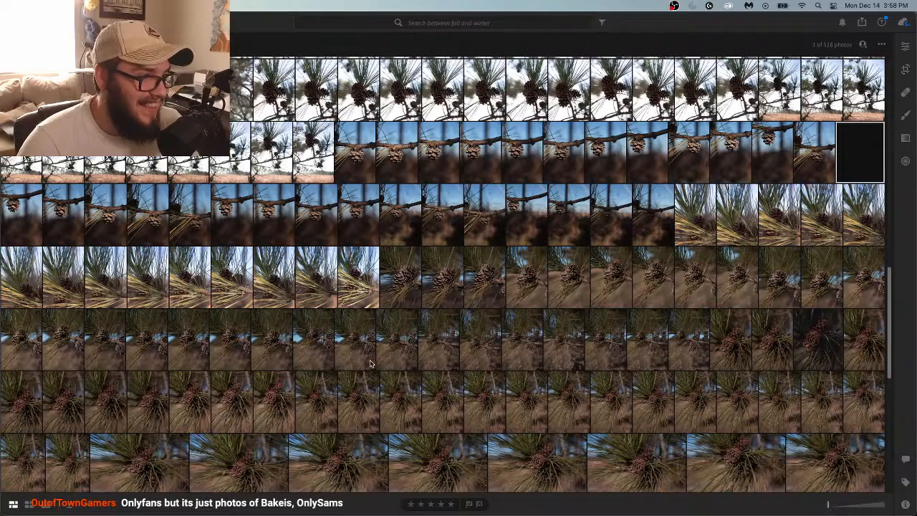
pyautogui.scroll(5, 370, 363)
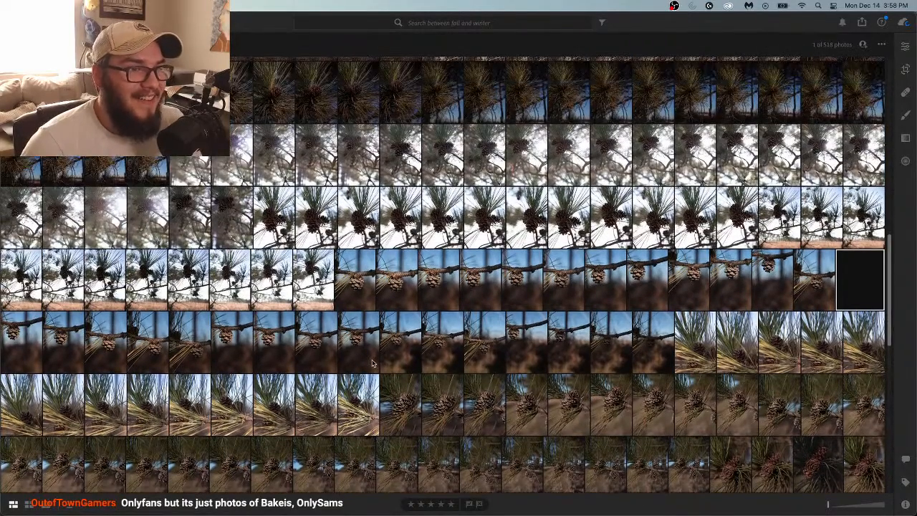
pyautogui.scroll(1, 372, 364)
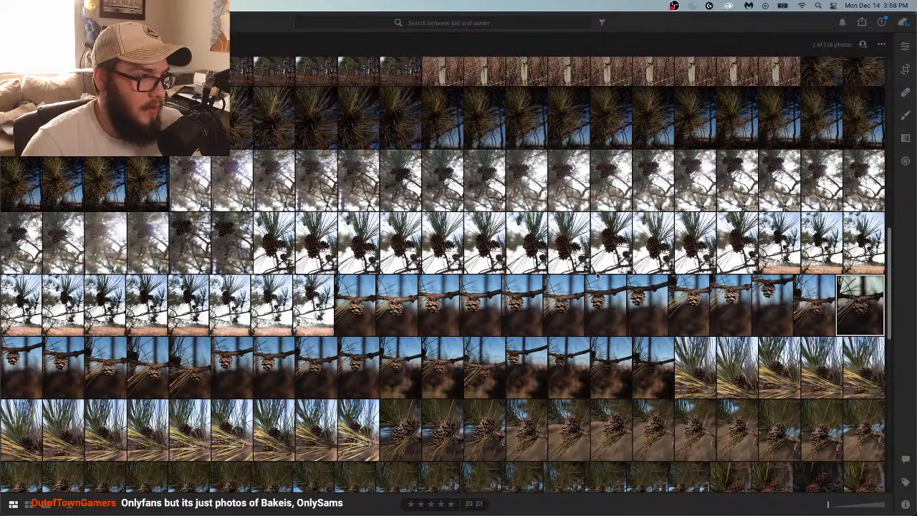
pyautogui.click(132, 258)
pyautogui.doubleClick(133, 258)
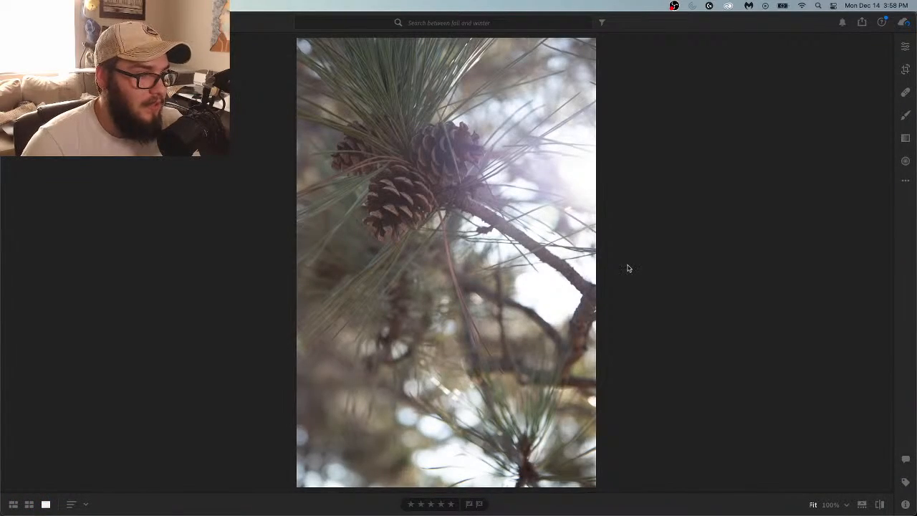
# Paste the copied edit settings onto the backlit pine cone photo and bring up its edit controls
pyautogui.click(906, 184)
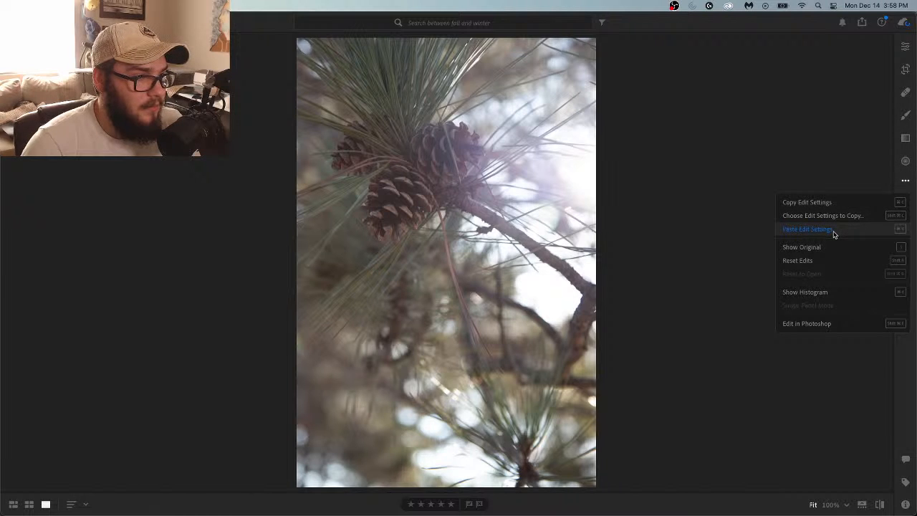
pyautogui.click(833, 232)
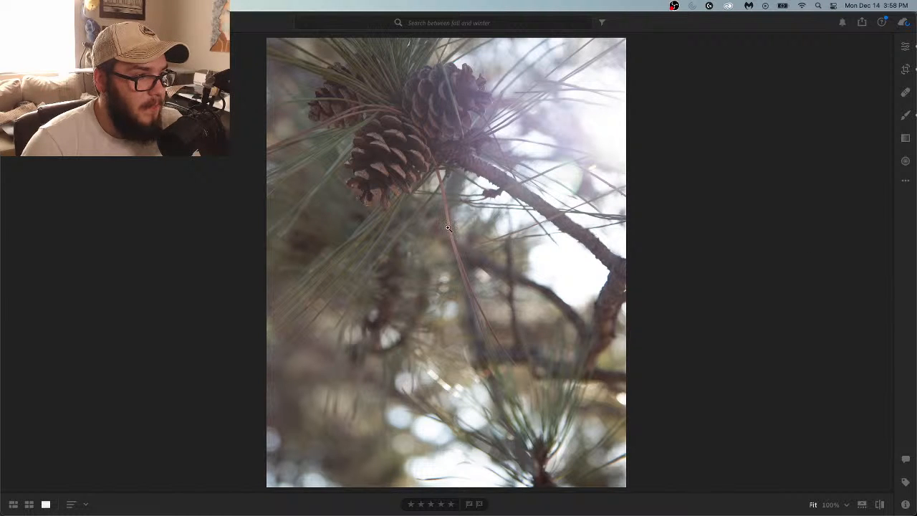
pyautogui.click(904, 48)
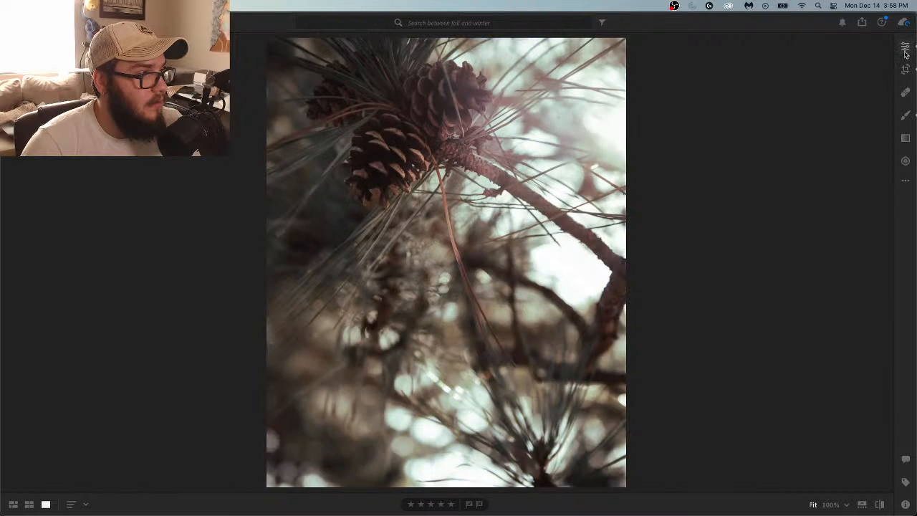
pyautogui.click(906, 49)
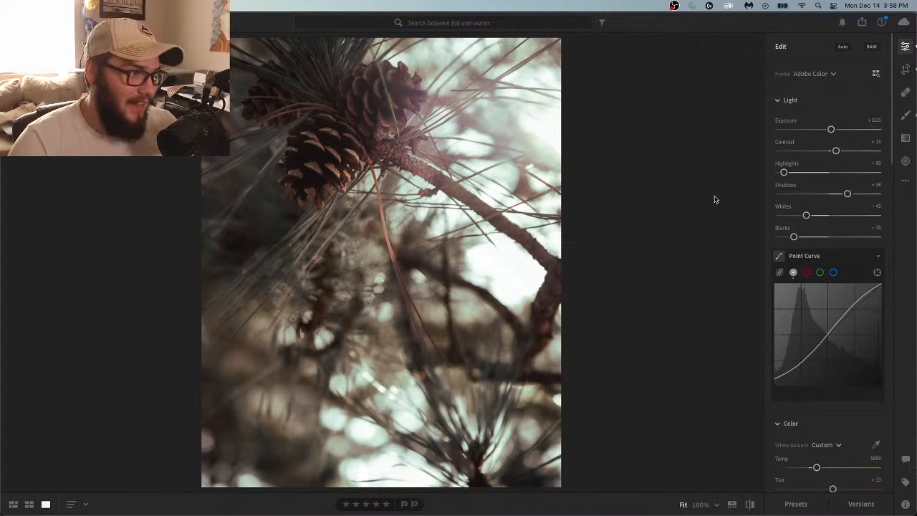
# Reposition the 4 x 5 crop to the photo's upper edge, bringing in the needles above the pine cones
pyautogui.click(905, 114)
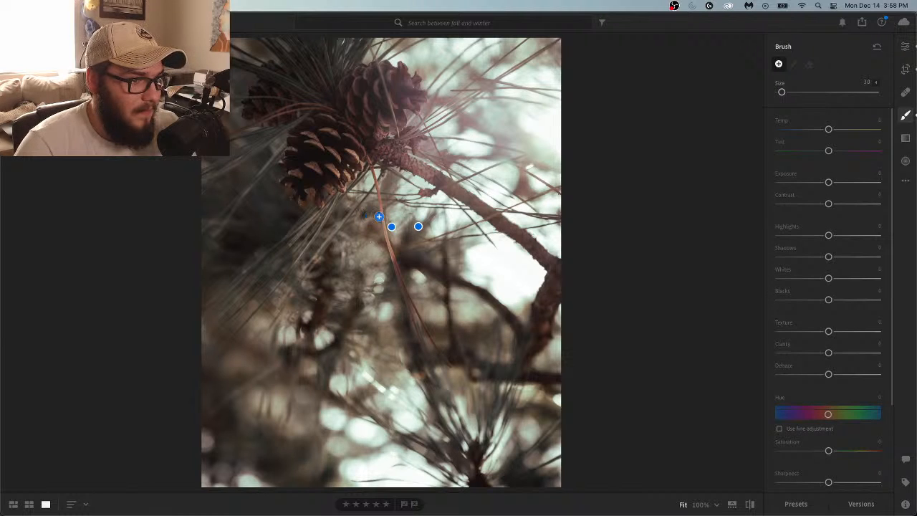
pyautogui.click(906, 69)
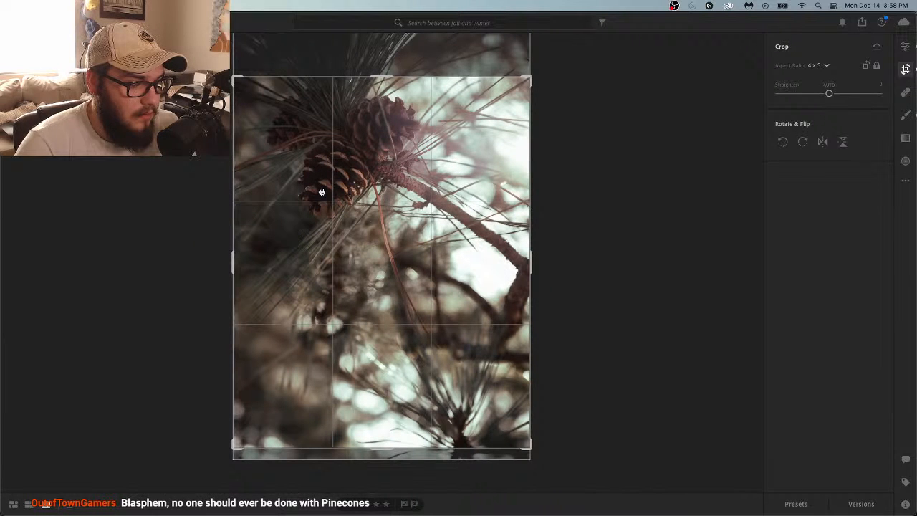
pyautogui.moveTo(322, 192); pyautogui.dragTo(334, 283)
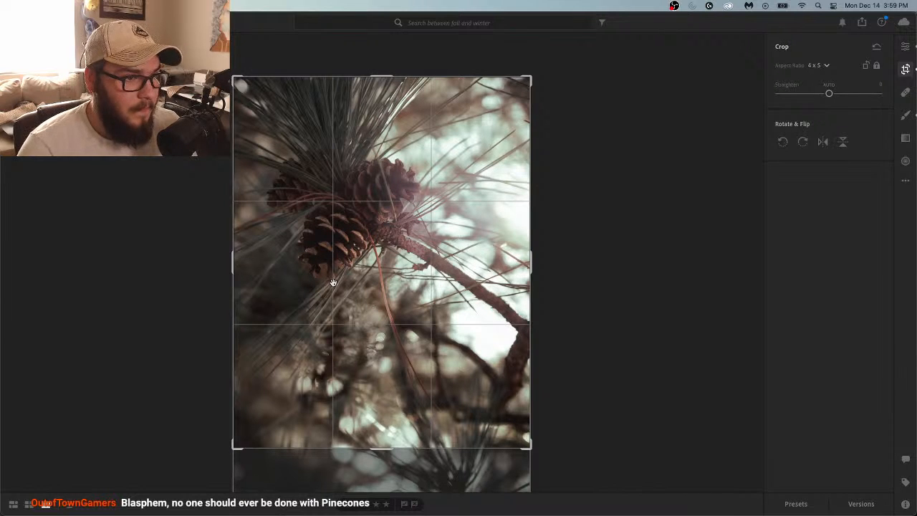
pyautogui.press('e')
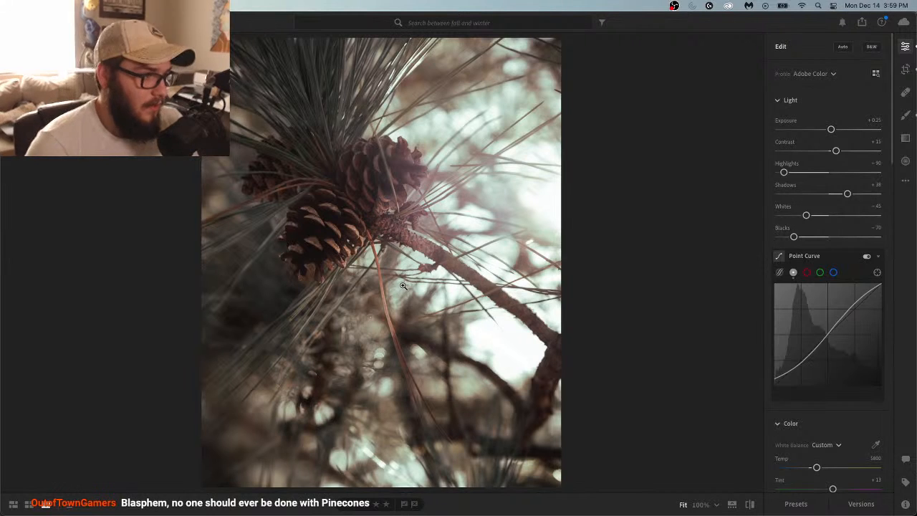
# Select the pasted brush mask with Texture +100, switch it to the eraser and show its mask overlay
pyautogui.click(904, 116)
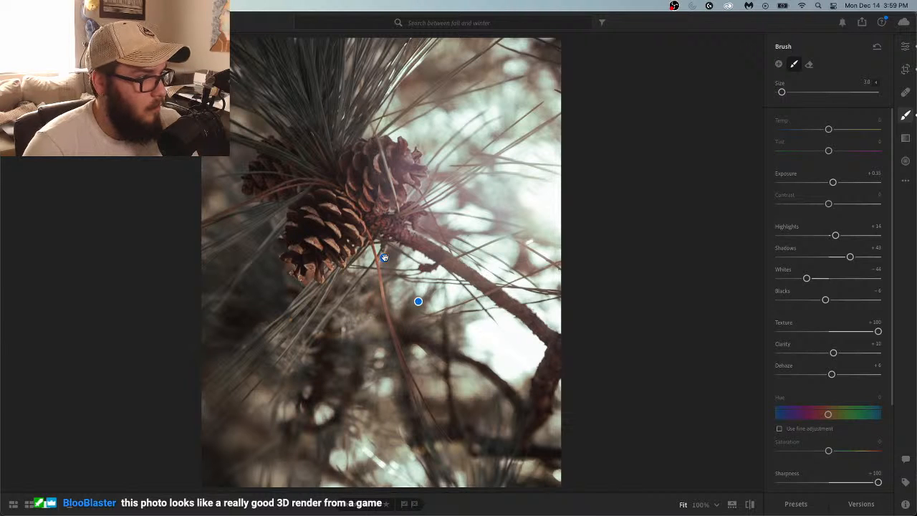
pyautogui.click(808, 64)
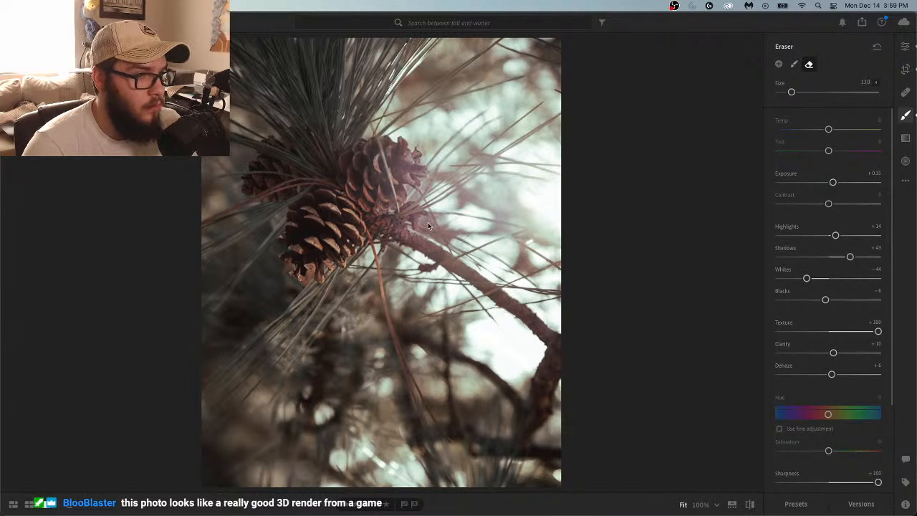
pyautogui.press('h')
pyautogui.press('h')
pyautogui.press('h')
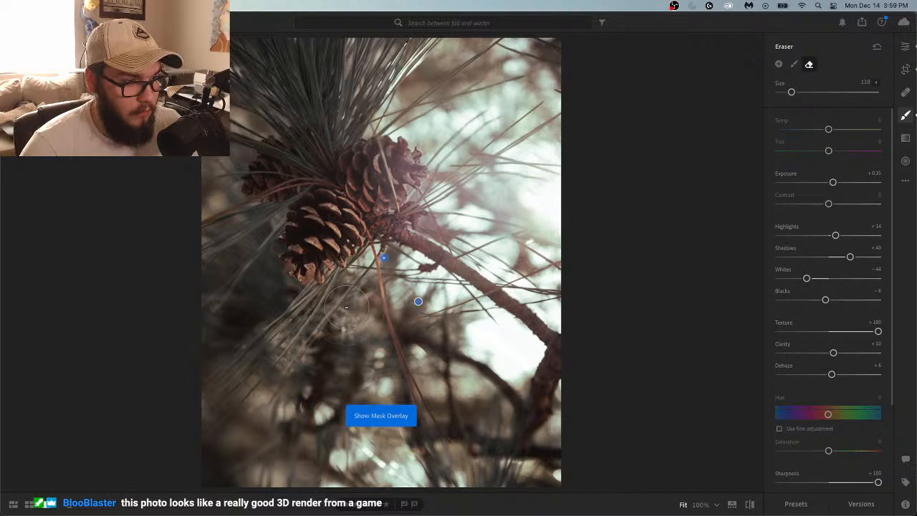
pyautogui.press('h')
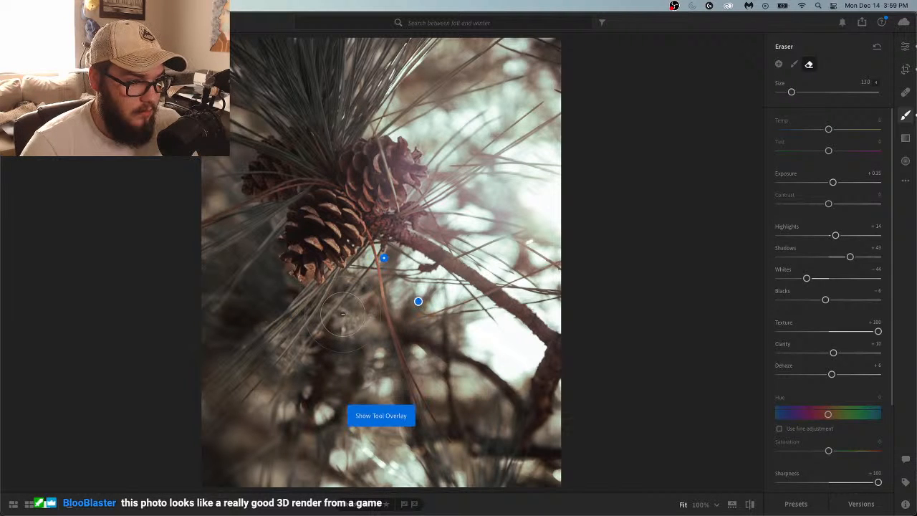
pyautogui.press('o')
# Reduce the eraser size to about 10 and erase the mask areas spilling onto the needles, branch and background around the pine cones
pyautogui.press('[')
pyautogui.press('[')
pyautogui.press('[')
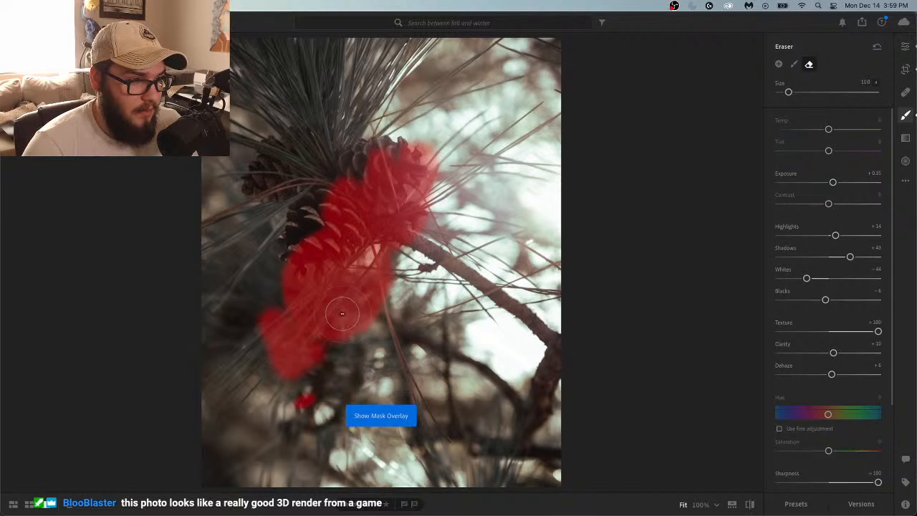
pyautogui.moveTo(293, 307)
pyautogui.mouseDown()
pyautogui.moveTo(337, 294)
pyautogui.moveTo(362, 266)
pyautogui.moveTo(274, 333)
pyautogui.moveTo(270, 351)
pyautogui.moveTo(264, 326)
pyautogui.moveTo(296, 399)
pyautogui.moveTo(316, 354)
pyautogui.moveTo(302, 406)
pyautogui.moveTo(306, 343)
pyautogui.moveTo(299, 393)
pyautogui.moveTo(304, 350)
pyautogui.moveTo(261, 311)
pyautogui.moveTo(272, 303)
pyautogui.moveTo(354, 333)
pyautogui.moveTo(353, 302)
pyautogui.moveTo(390, 274)
pyautogui.moveTo(333, 336)
pyautogui.moveTo(344, 335)
pyautogui.moveTo(417, 228)
pyautogui.moveTo(434, 174)
pyautogui.moveTo(420, 132)
pyautogui.mouseUp()
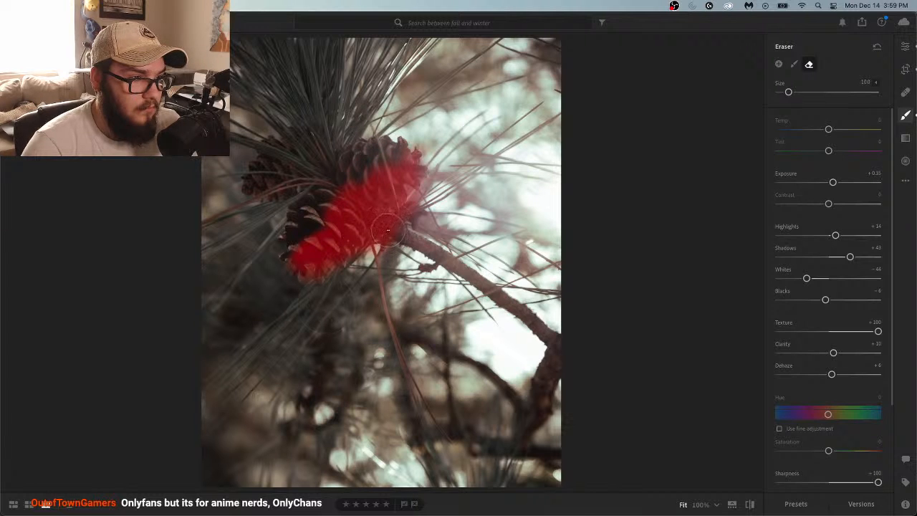
pyautogui.moveTo(377, 254); pyautogui.dragTo(401, 225)
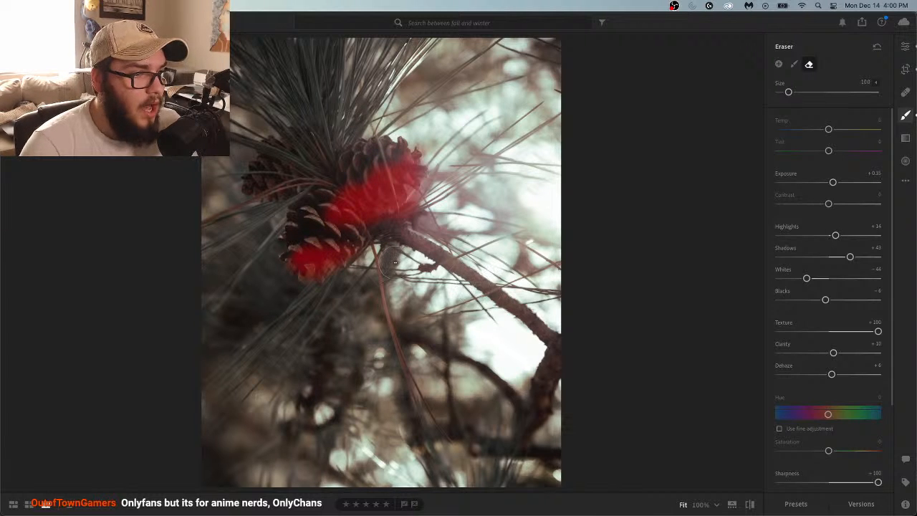
# Paint the brush mask back over the front pine cone and the stem joint beside the rear cone with a size of about 6
pyautogui.click(795, 67)
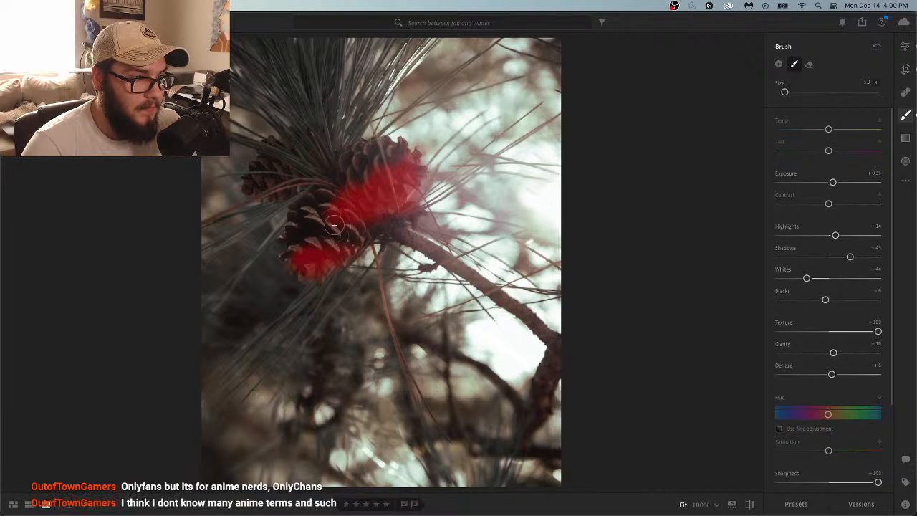
pyautogui.press(']')
pyautogui.press(']')
pyautogui.press(']')
pyautogui.moveTo(311, 251)
pyautogui.mouseDown()
pyautogui.moveTo(315, 240)
pyautogui.moveTo(309, 261)
pyautogui.moveTo(349, 225)
pyautogui.moveTo(343, 246)
pyautogui.moveTo(353, 235)
pyautogui.moveTo(404, 149)
pyautogui.moveTo(401, 163)
pyautogui.moveTo(394, 154)
pyautogui.moveTo(383, 215)
pyautogui.mouseUp()
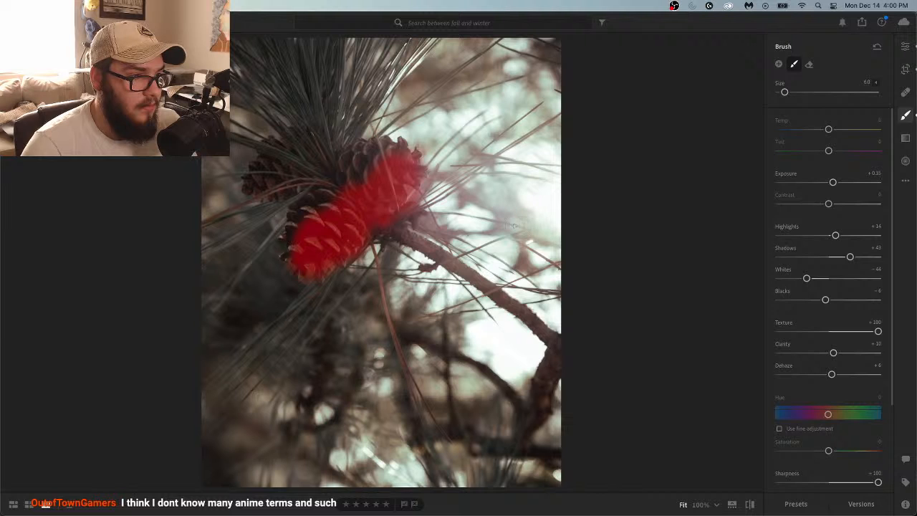
pyautogui.moveTo(404, 229); pyautogui.dragTo(347, 221)
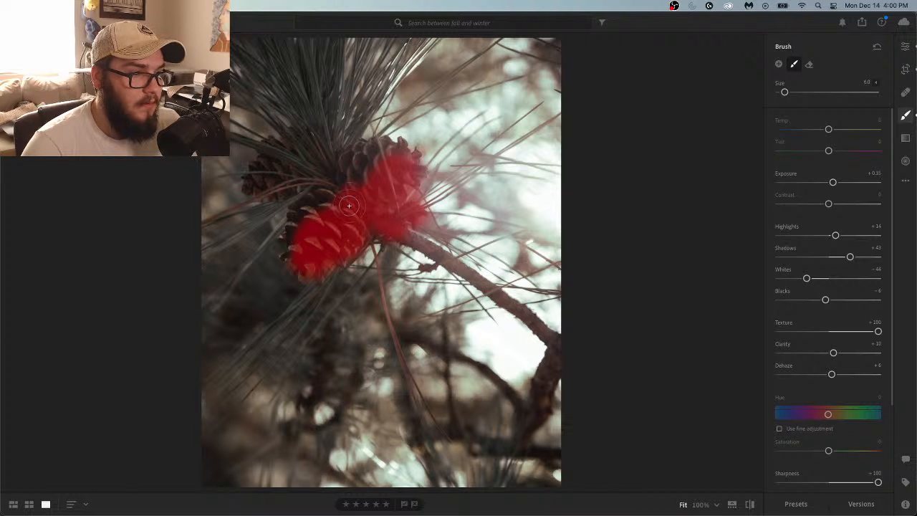
pyautogui.click(905, 46)
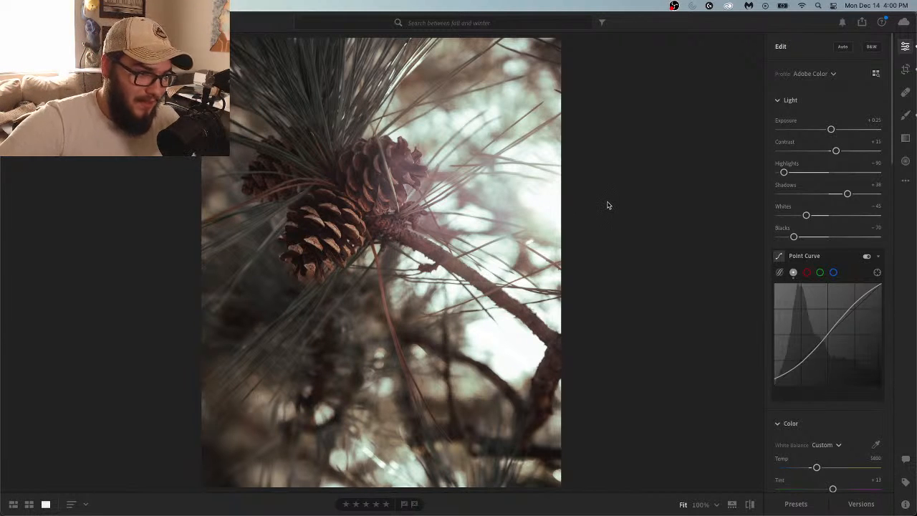
# Delete the pasted brush mask with Highlights +90 from the photo
pyautogui.click(906, 115)
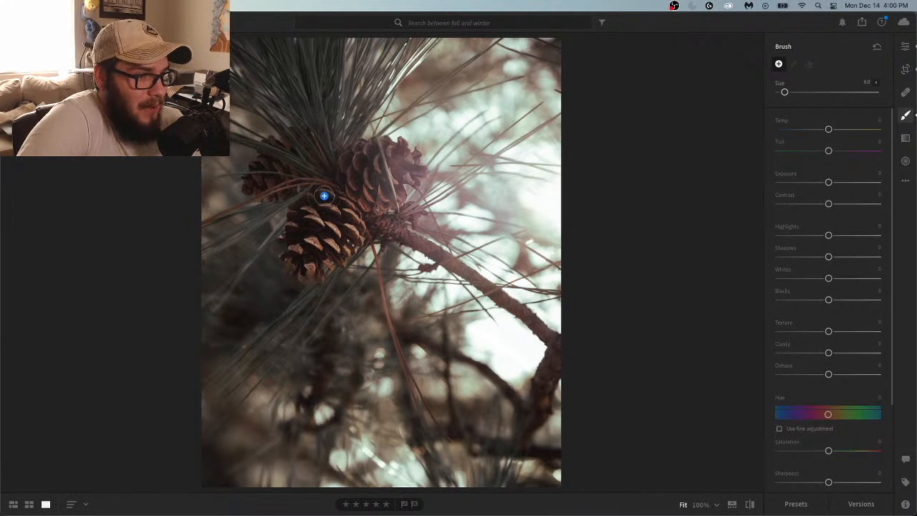
pyautogui.press('h')
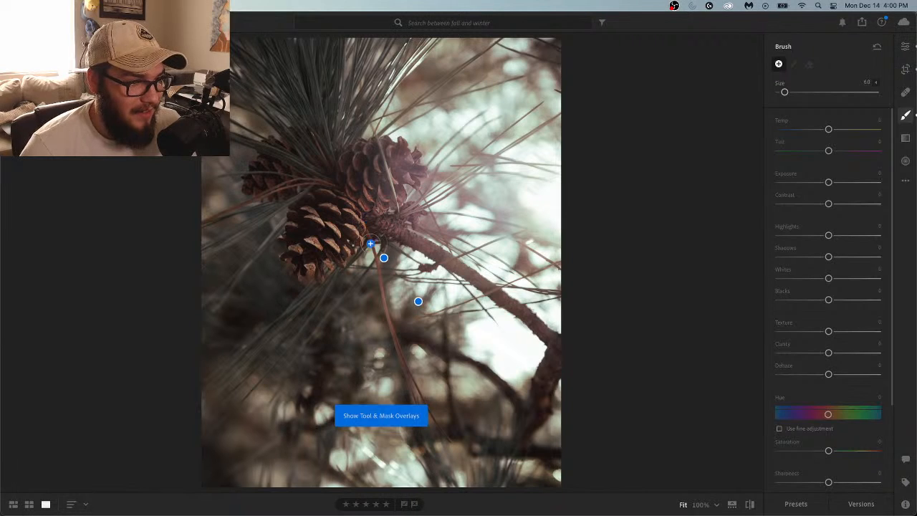
pyautogui.click(419, 303)
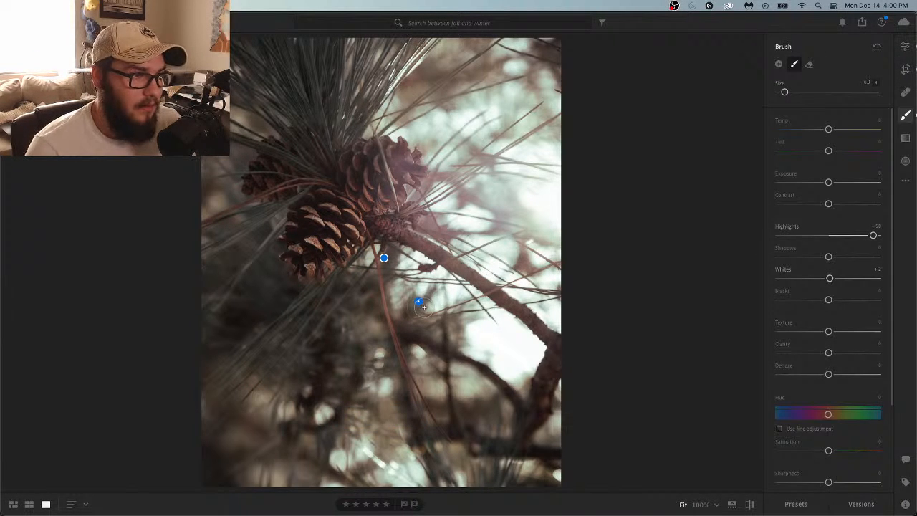
pyautogui.click(419, 303)
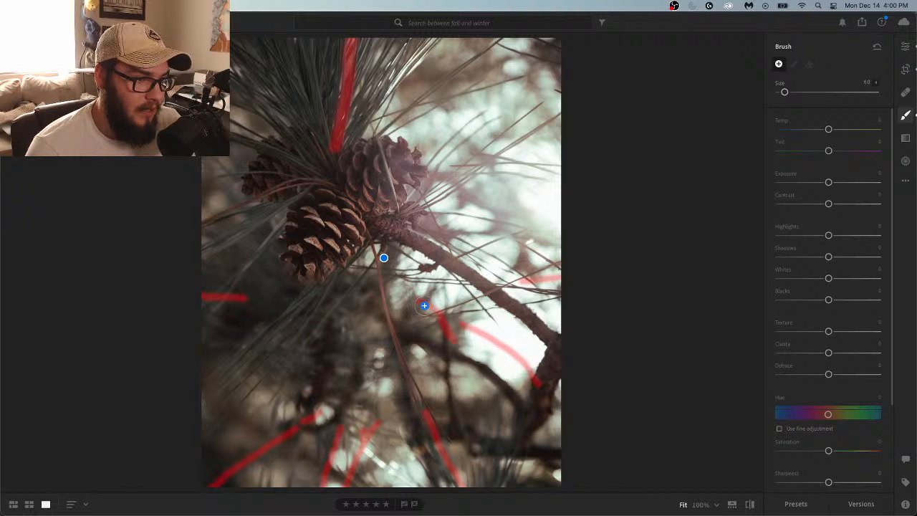
# Extend the Texture +100 brush mask along the branch beside the pine cones with a brush size of about 3, then hide the overlays
pyautogui.click(384, 258)
pyautogui.scroll(-3, 401, 239)
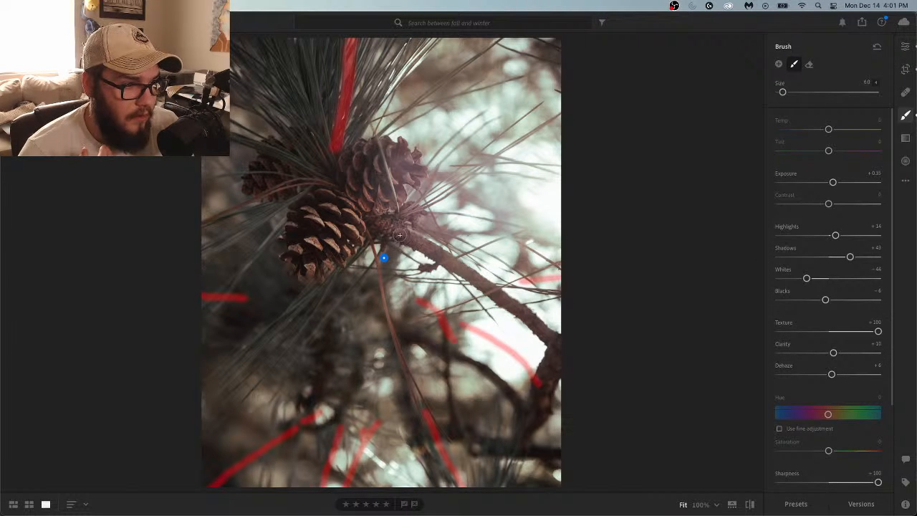
pyautogui.moveTo(399, 235)
pyautogui.mouseDown()
pyautogui.moveTo(403, 235)
pyautogui.moveTo(431, 273)
pyautogui.mouseUp()
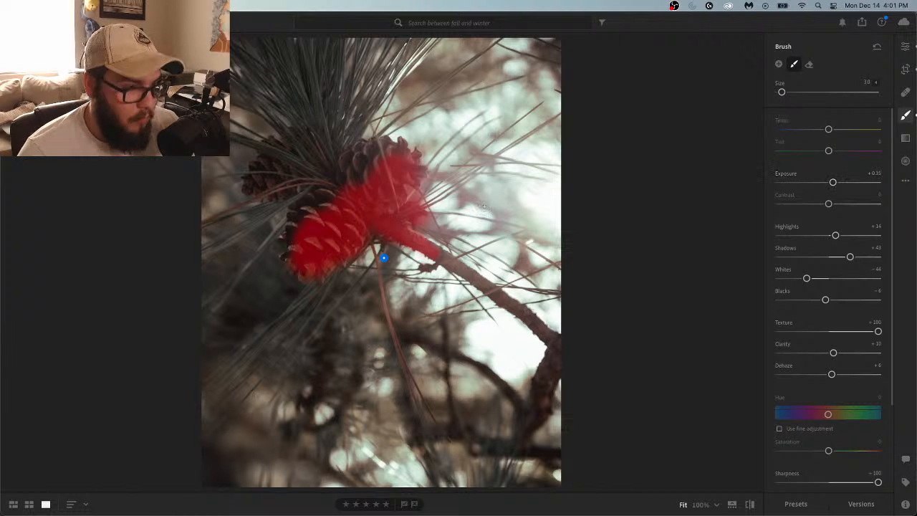
pyautogui.press('h')
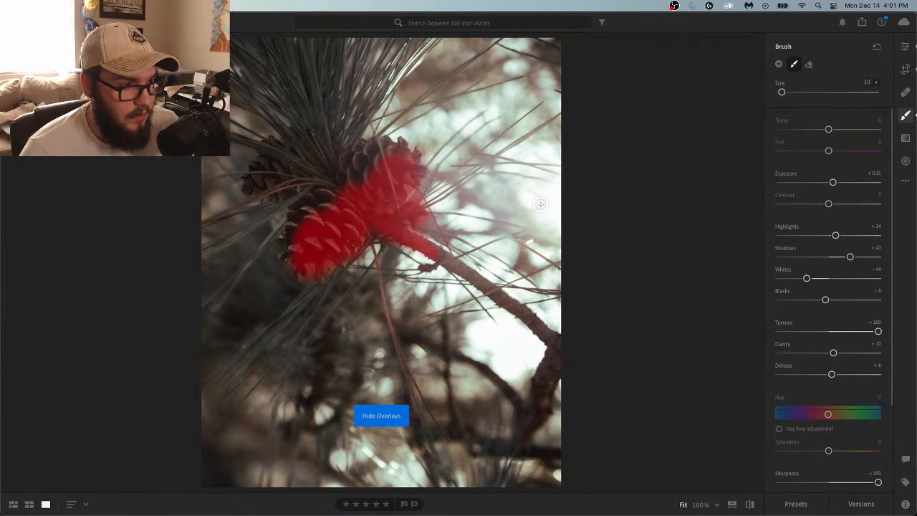
pyautogui.press('h')
pyautogui.press('o')
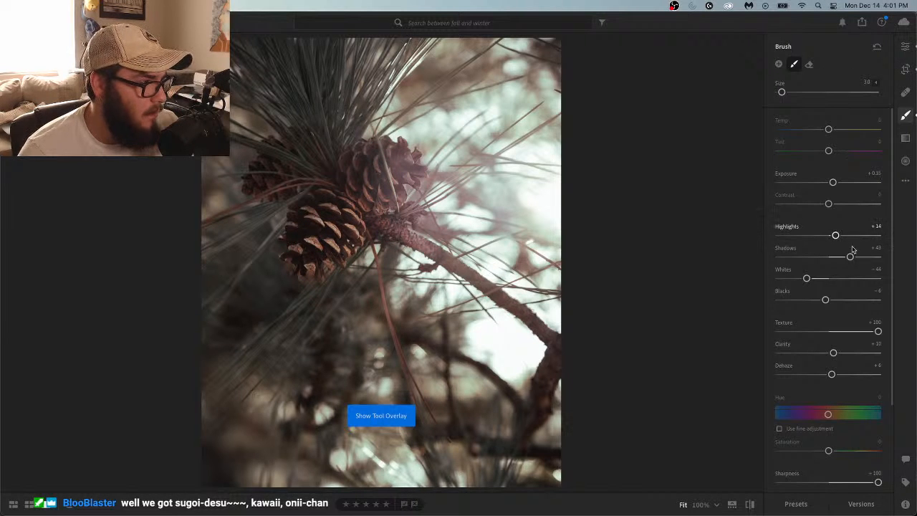
# Set the Texture +100 brush mask's Whites to -35 and its Exposure to +0.20
pyautogui.moveTo(807, 279); pyautogui.dragTo(813, 283)
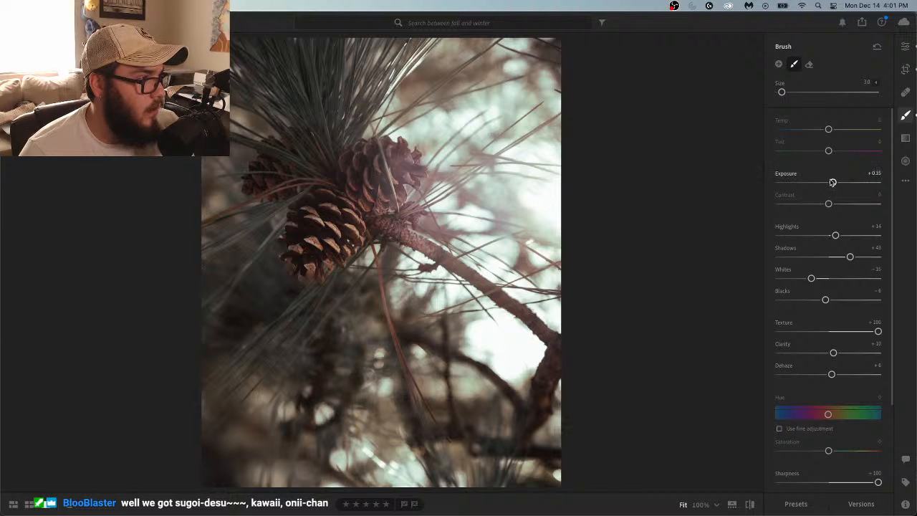
pyautogui.press('BackSpace')
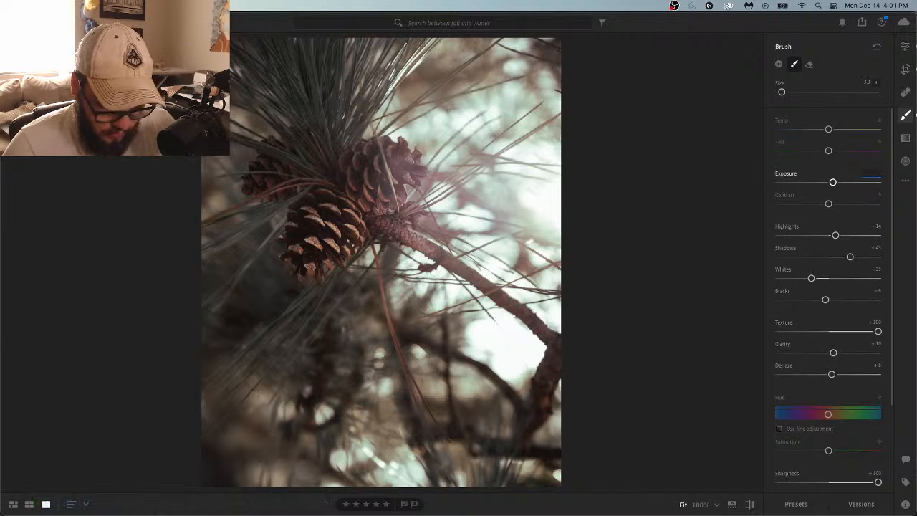
pyautogui.write('.2')
pyautogui.press('Return')
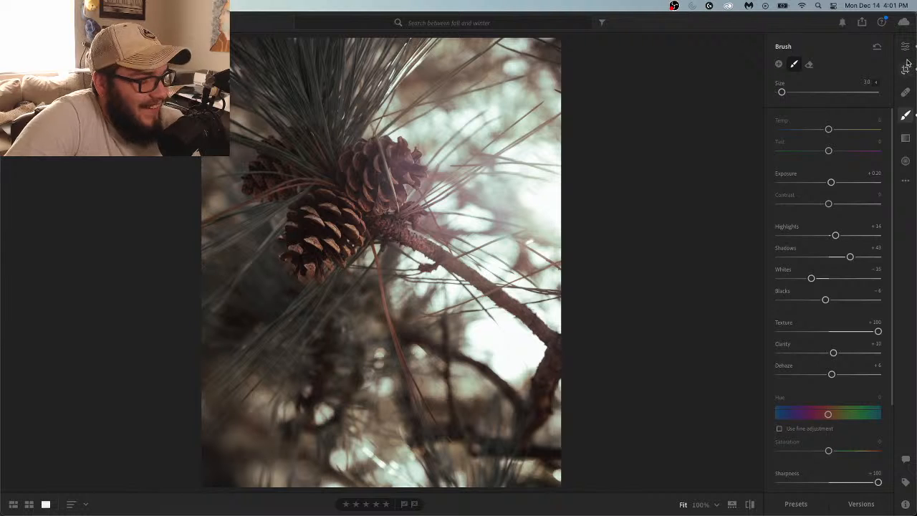
# Start a new brush mask on the upper needles, enlarge the brush to about 6 and toggle the mask overlay
pyautogui.click(779, 64)
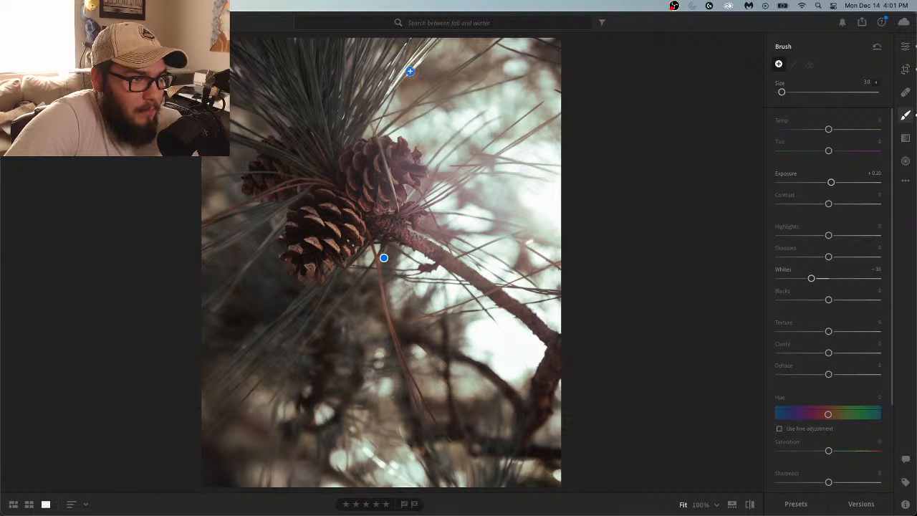
pyautogui.moveTo(399, 68); pyautogui.dragTo(390, 86)
pyautogui.press(']')
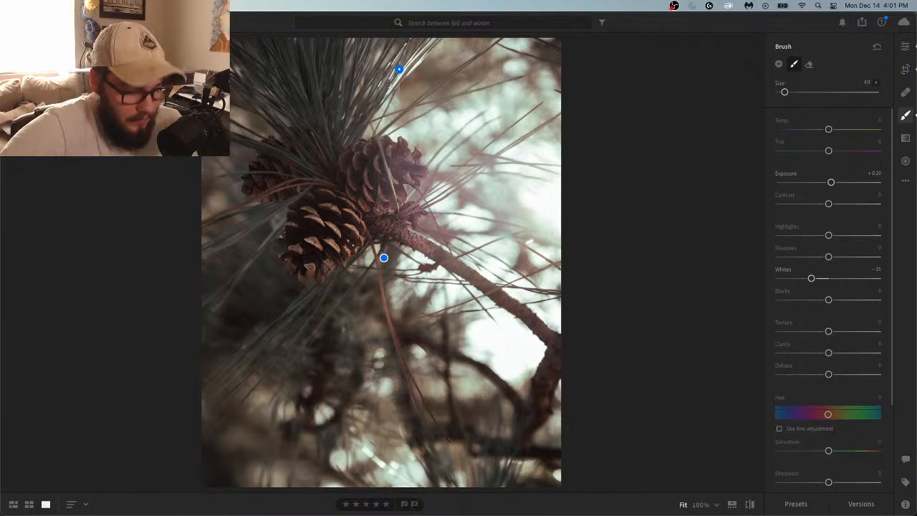
pyautogui.press(']')
pyautogui.press(']')
pyautogui.press('o')
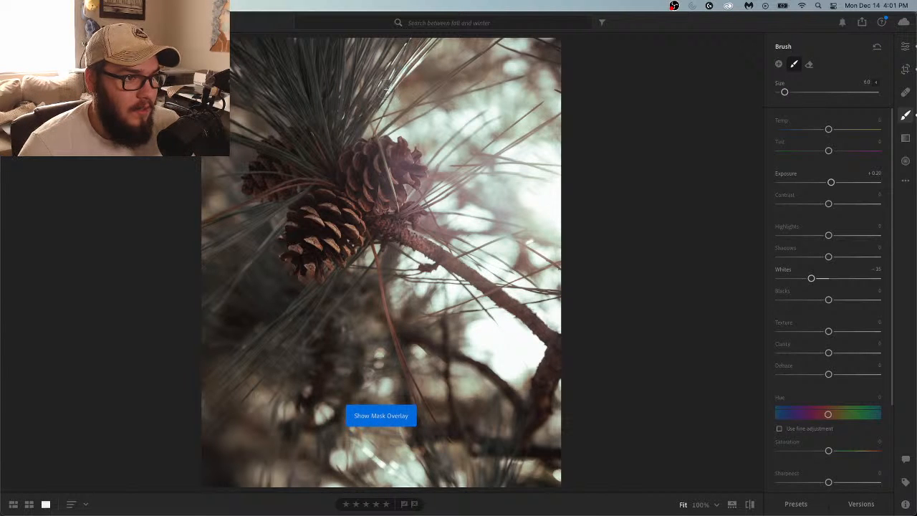
# Paint the new brush mask over all the needles and the rear pine cone in the photo's upper-left area
pyautogui.moveTo(399, 68)
pyautogui.mouseDown()
pyautogui.moveTo(379, 90)
pyautogui.moveTo(419, 37)
pyautogui.moveTo(397, 70)
pyautogui.moveTo(235, 50)
pyautogui.mouseUp()
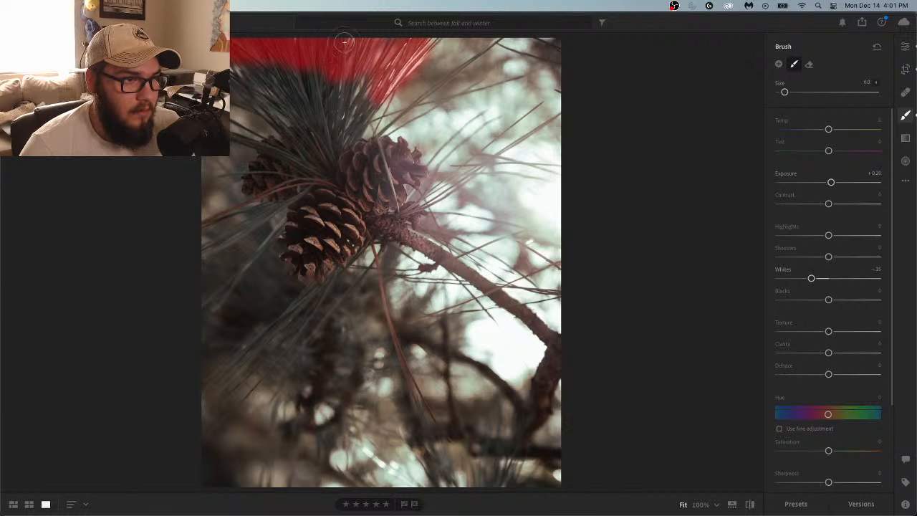
pyautogui.moveTo(203, 168); pyautogui.dragTo(205, 289)
pyautogui.moveTo(292, 192)
pyautogui.mouseDown()
pyautogui.moveTo(348, 144)
pyautogui.moveTo(379, 91)
pyautogui.mouseUp()
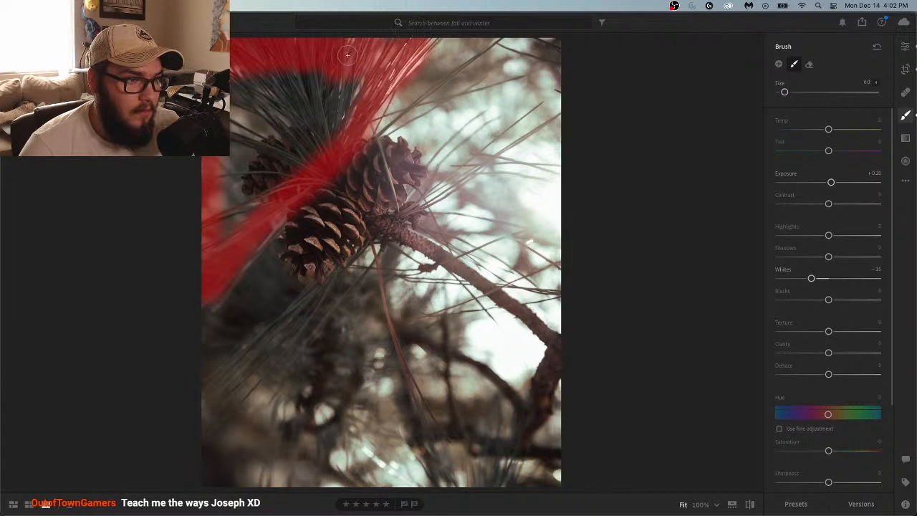
pyautogui.moveTo(347, 55)
pyautogui.mouseDown()
pyautogui.moveTo(314, 149)
pyautogui.moveTo(312, 137)
pyautogui.mouseUp()
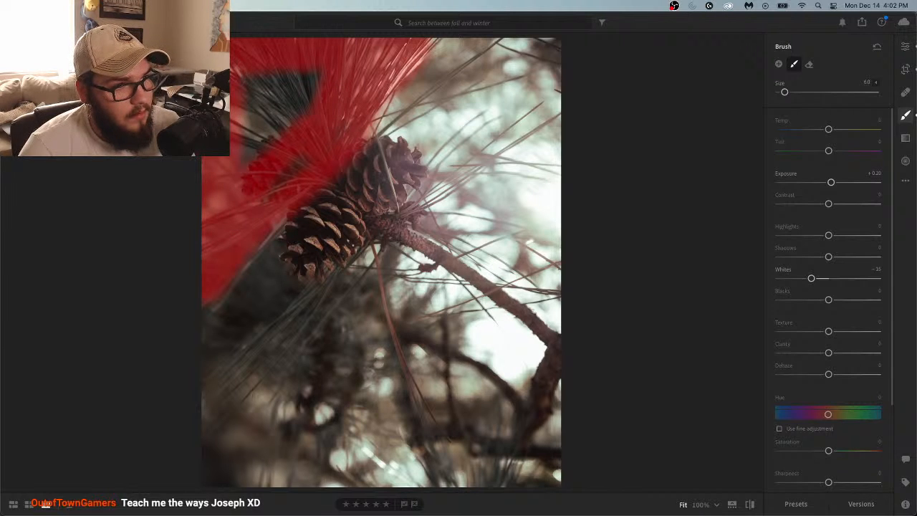
pyautogui.moveTo(349, 75)
pyautogui.mouseDown()
pyautogui.moveTo(239, 92)
pyautogui.moveTo(311, 91)
pyautogui.moveTo(311, 69)
pyautogui.moveTo(256, 112)
pyautogui.moveTo(276, 103)
pyautogui.moveTo(259, 84)
pyautogui.mouseUp()
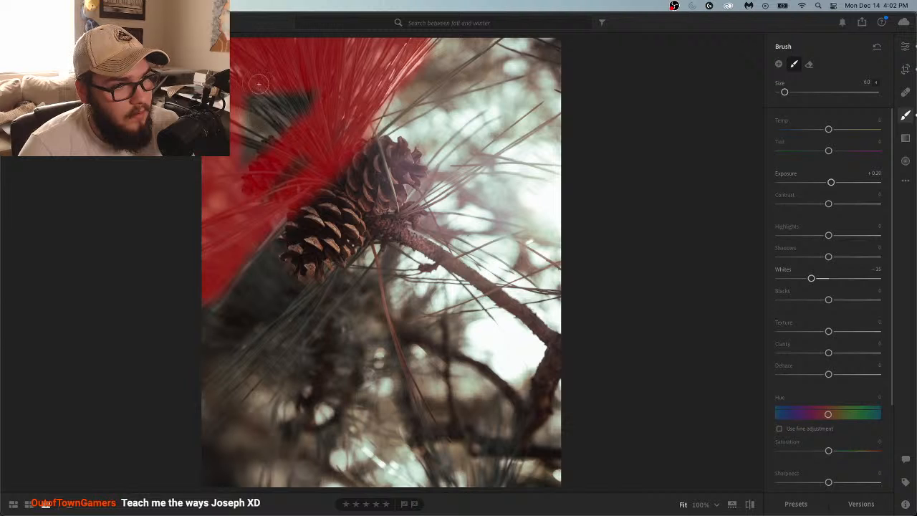
pyautogui.moveTo(261, 117)
pyautogui.mouseDown()
pyautogui.moveTo(244, 162)
pyautogui.moveTo(257, 129)
pyautogui.moveTo(288, 128)
pyautogui.moveTo(306, 107)
pyautogui.moveTo(245, 158)
pyautogui.moveTo(304, 106)
pyautogui.moveTo(279, 173)
pyautogui.moveTo(311, 142)
pyautogui.moveTo(279, 186)
pyautogui.moveTo(336, 122)
pyautogui.moveTo(279, 175)
pyautogui.moveTo(264, 255)
pyautogui.mouseUp()
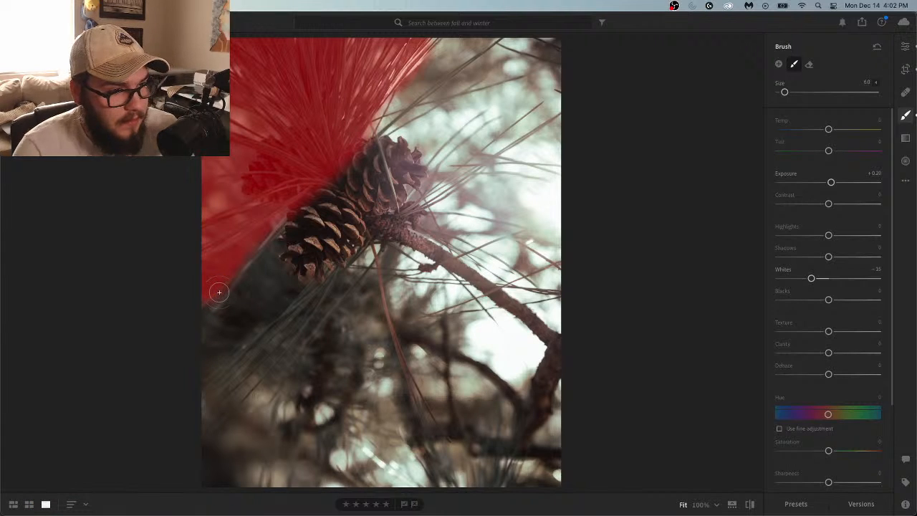
pyautogui.moveTo(222, 291)
pyautogui.mouseDown()
pyautogui.moveTo(251, 262)
pyautogui.moveTo(266, 269)
pyautogui.mouseUp()
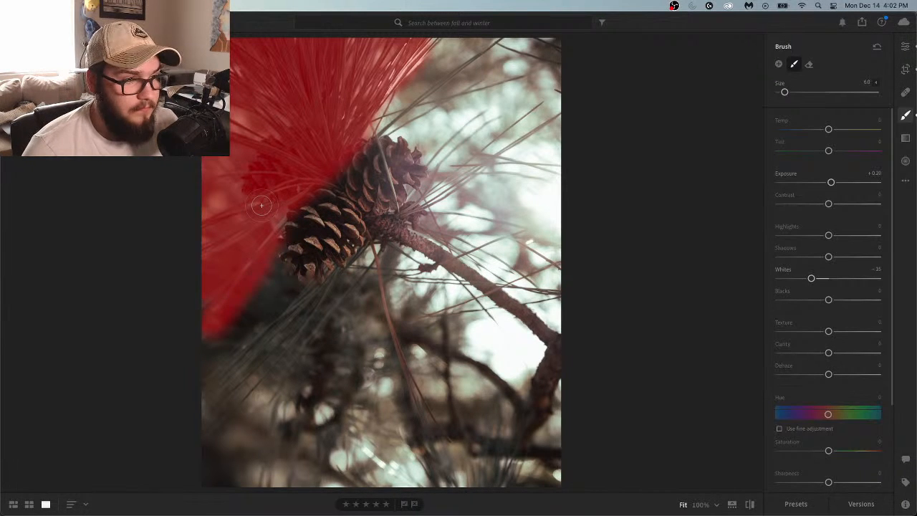
# Delete the new brush mask covering the needles
pyautogui.press('h')
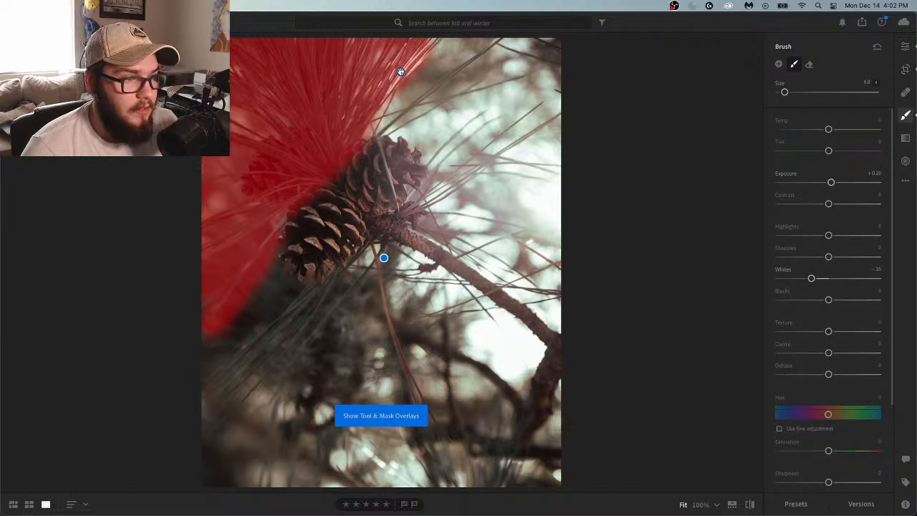
pyautogui.press('Return')
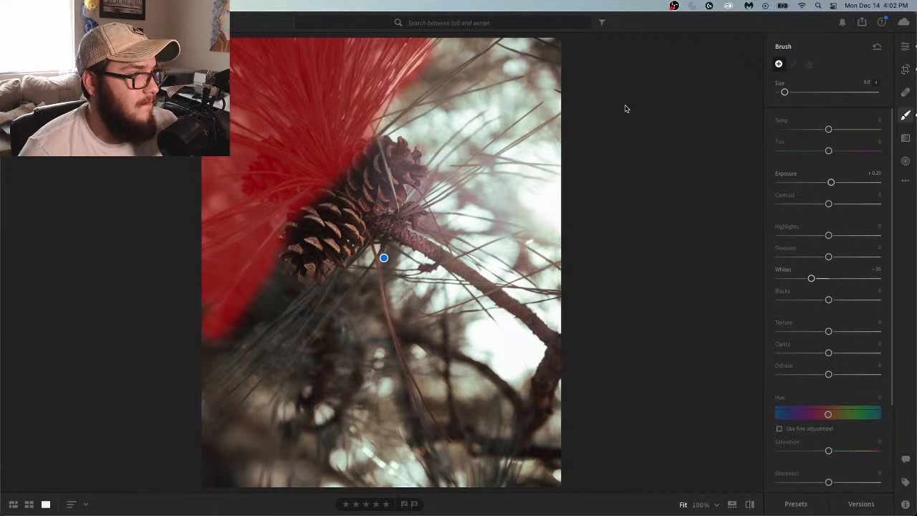
pyautogui.click(907, 141)
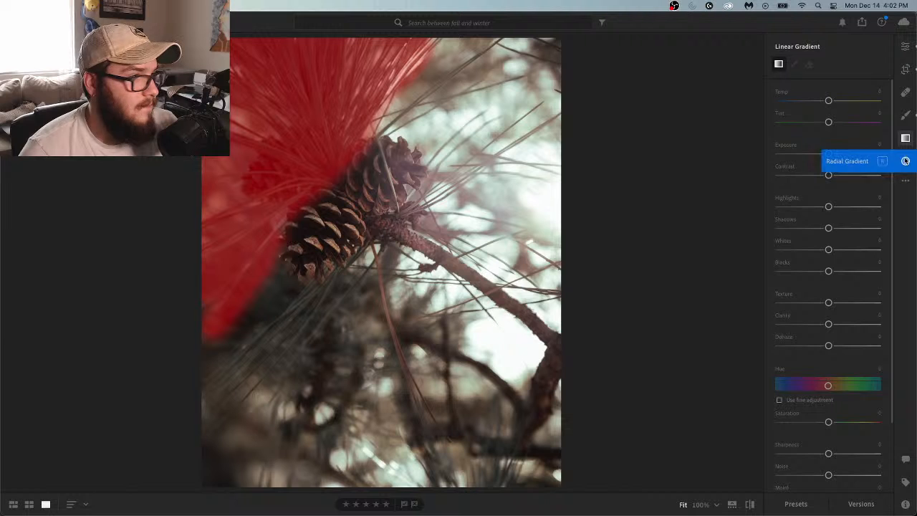
pyautogui.click(905, 47)
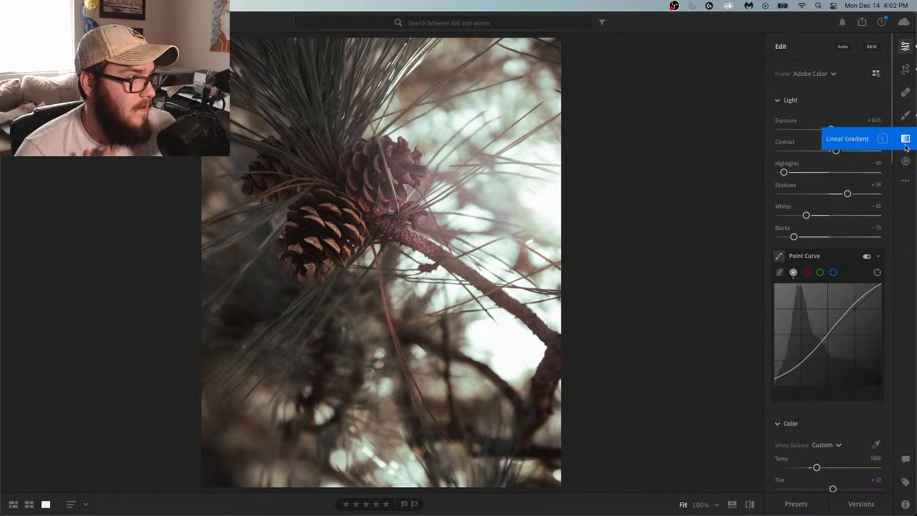
# Add a diagonal linear gradient over the needles in the photo's upper-left corner, fading out across the pine cones
pyautogui.click(905, 139)
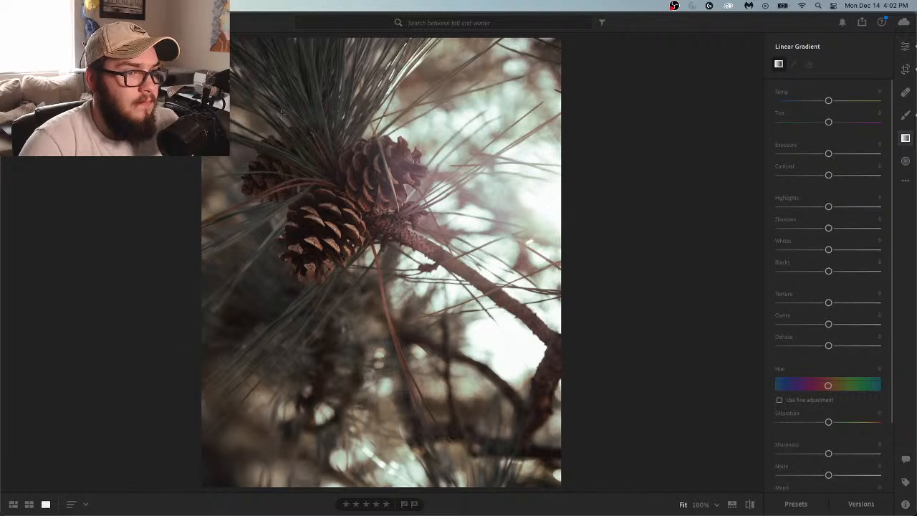
pyautogui.moveTo(263, 99); pyautogui.dragTo(256, 83)
pyautogui.moveTo(282, 110); pyautogui.dragTo(259, 88)
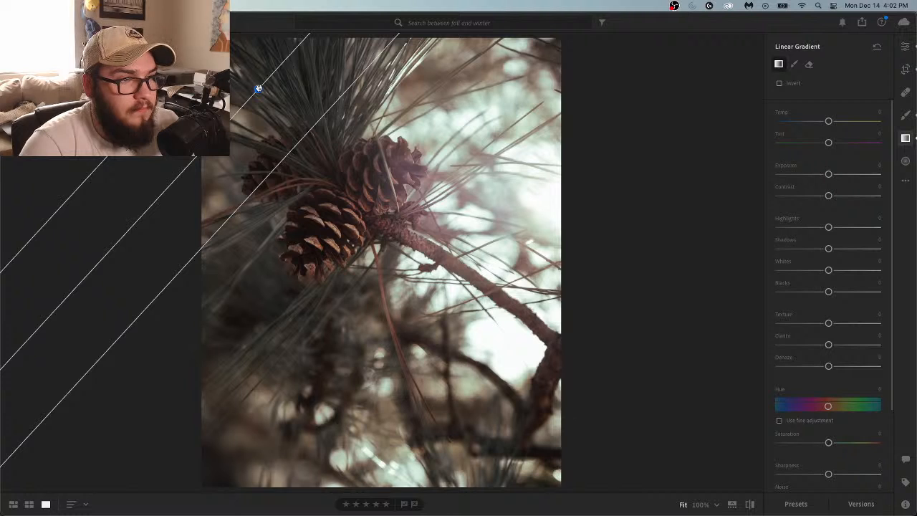
pyautogui.moveTo(259, 88)
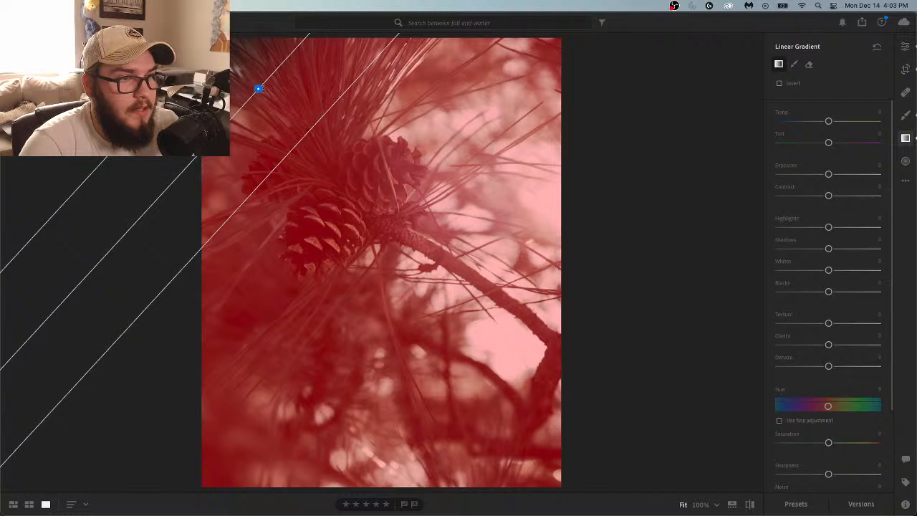
pyautogui.moveTo(265, 113); pyautogui.dragTo(271, 74)
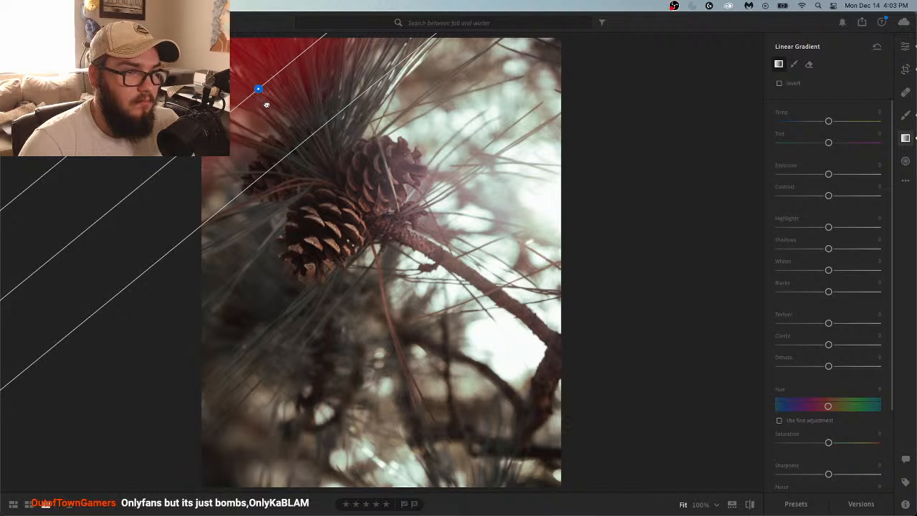
pyautogui.moveTo(268, 109); pyautogui.dragTo(297, 139)
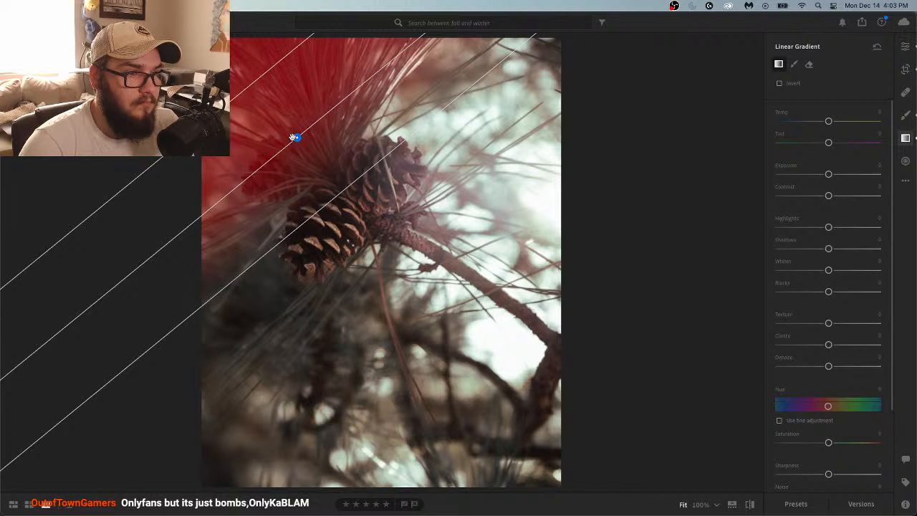
pyautogui.moveTo(297, 137); pyautogui.dragTo(301, 152)
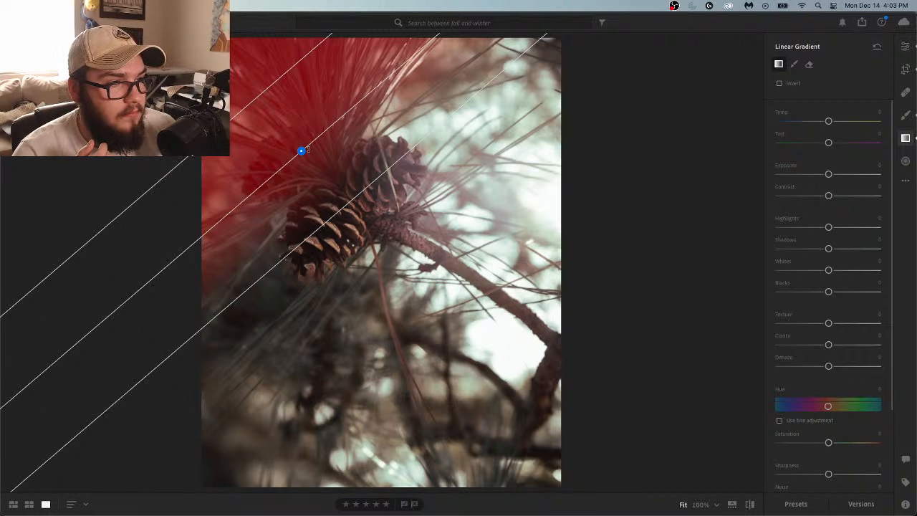
pyautogui.moveTo(309, 148); pyautogui.dragTo(310, 149)
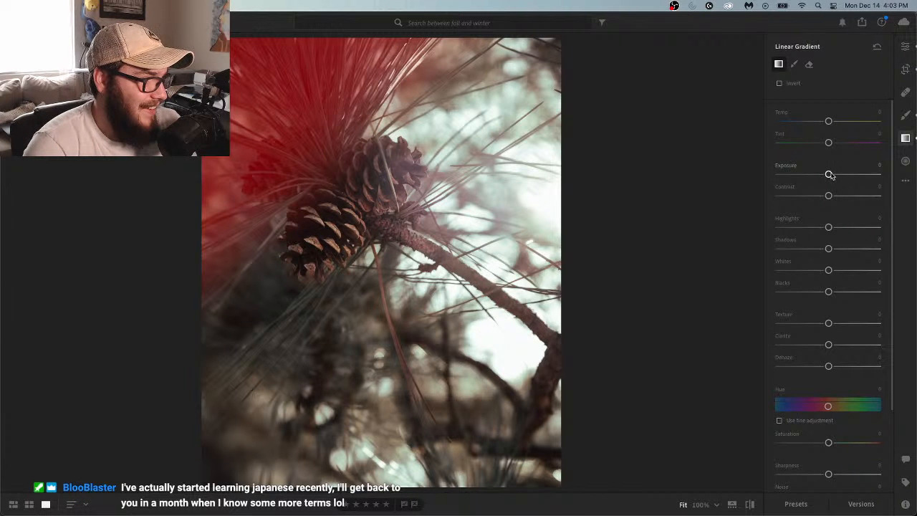
# Set the linear gradient's Exposure to -0.56 and compare the darkening with the overlays hidden
pyautogui.moveTo(828, 174); pyautogui.dragTo(822, 175)
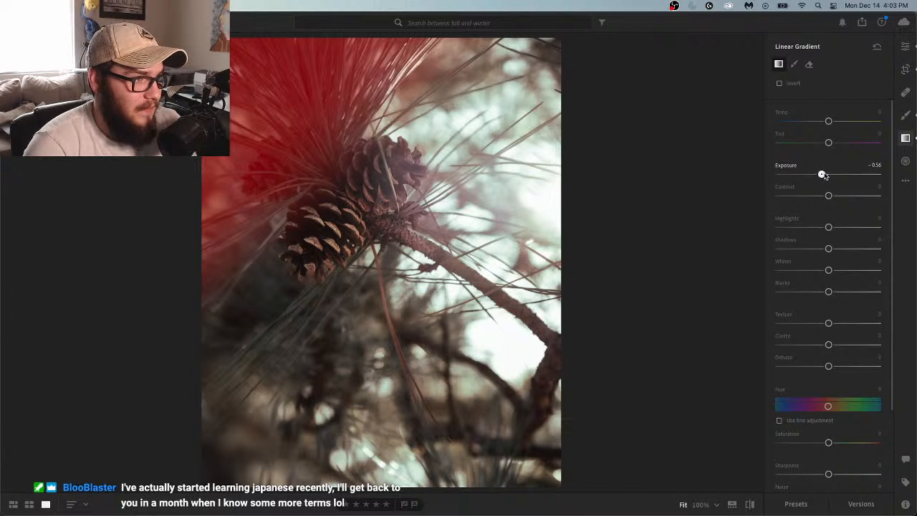
pyautogui.press('h')
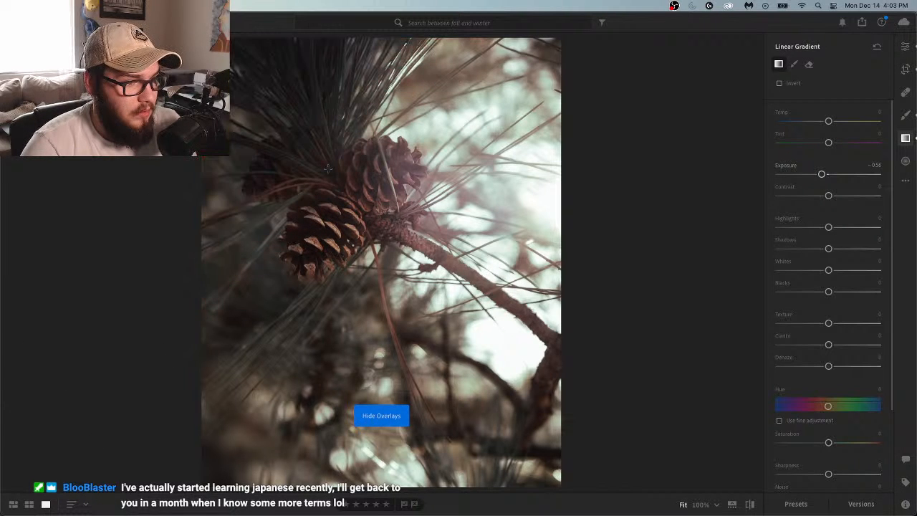
pyautogui.press('h')
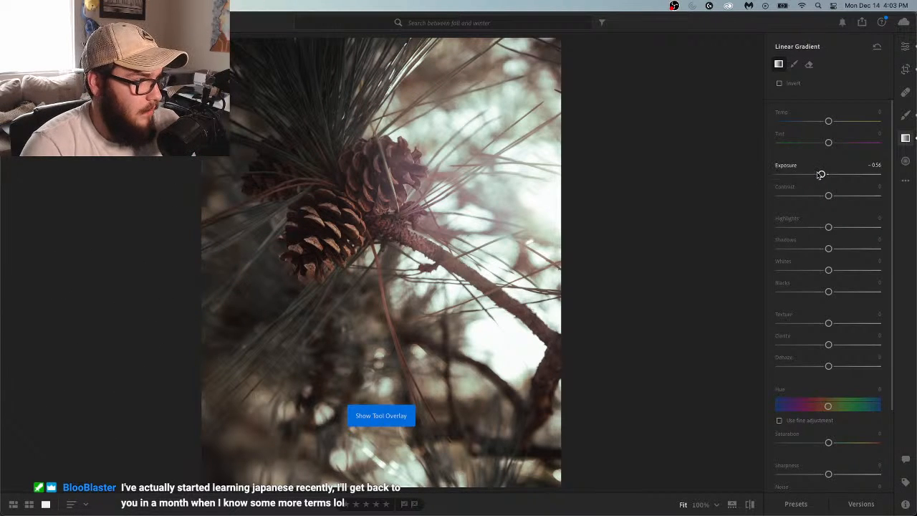
pyautogui.moveTo(822, 174); pyautogui.dragTo(822, 176)
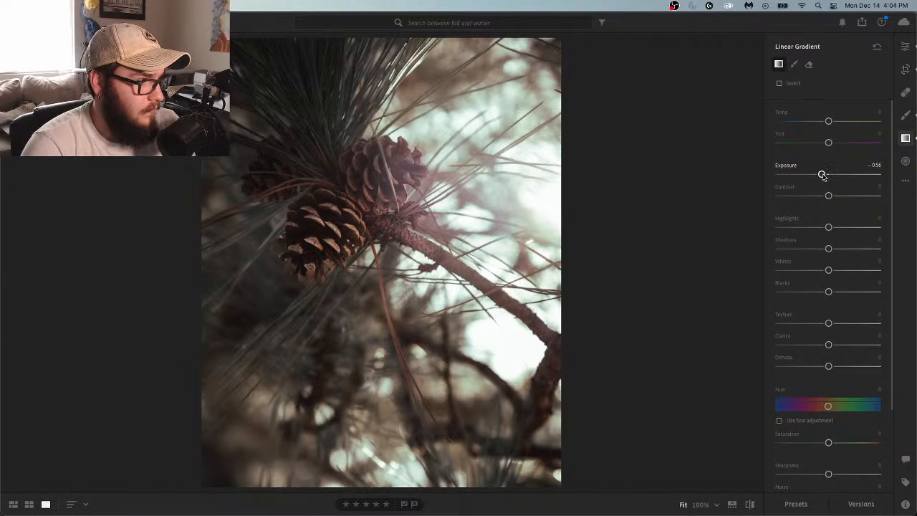
# Set the Exposure of the linear gradient over the needles to -0.40
pyautogui.click(876, 165)
pyautogui.press('BackSpace')
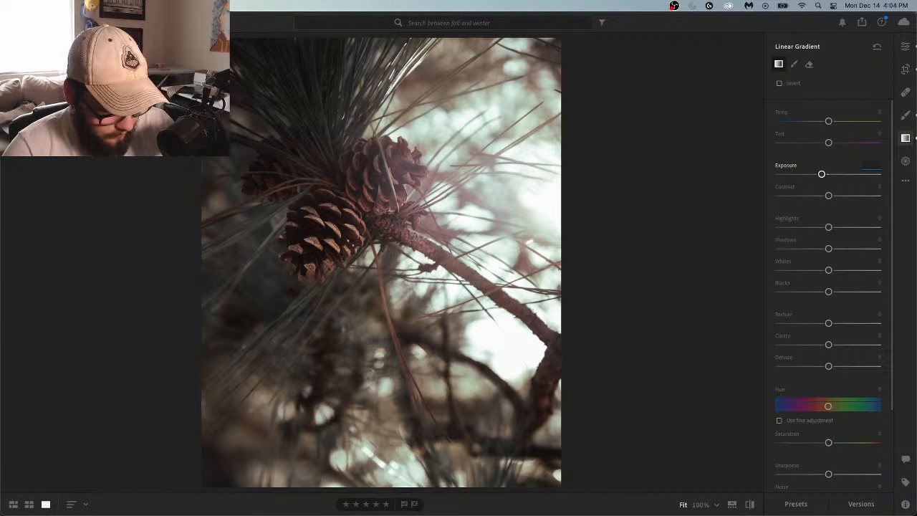
pyautogui.write('-0.5')
pyautogui.press('Return')
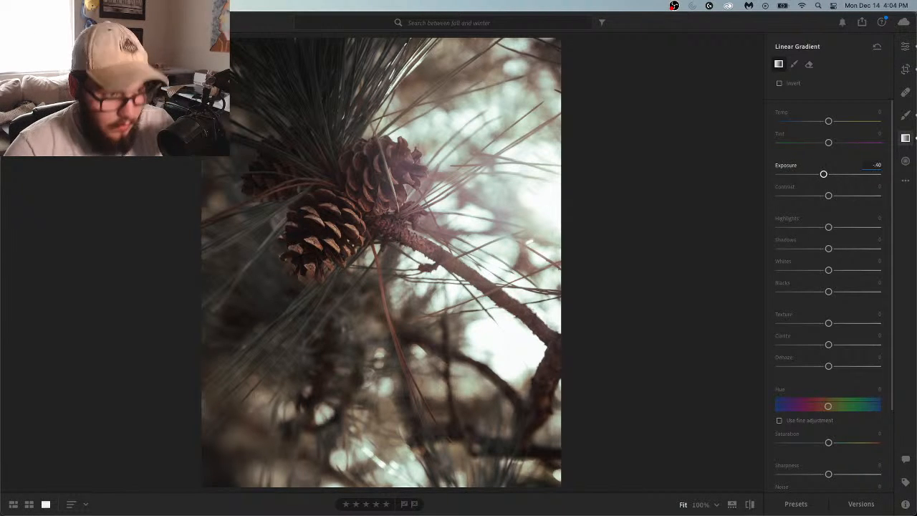
# Duplicate the linear gradient, then move and rotate the copy so it diagonally covers the photo's lower-left corner below the pine cones
pyautogui.moveTo(405, 135)
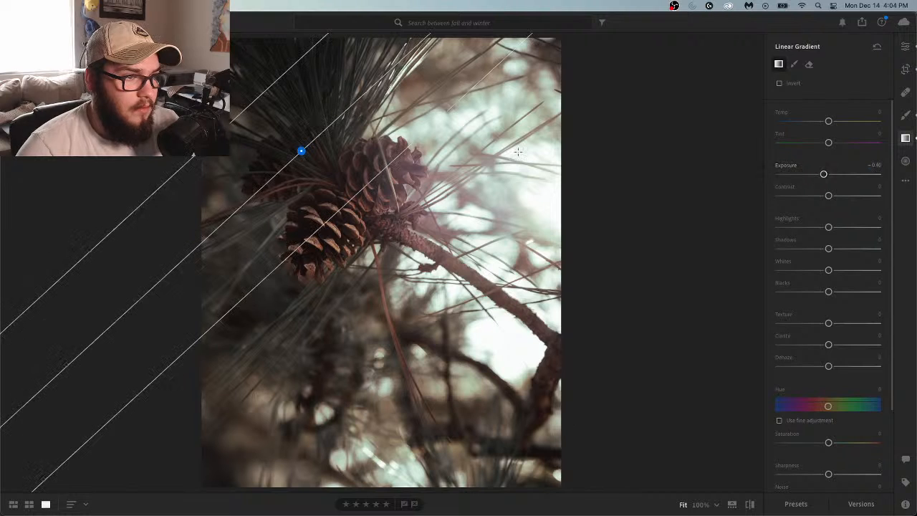
pyautogui.rightClick(301, 151)
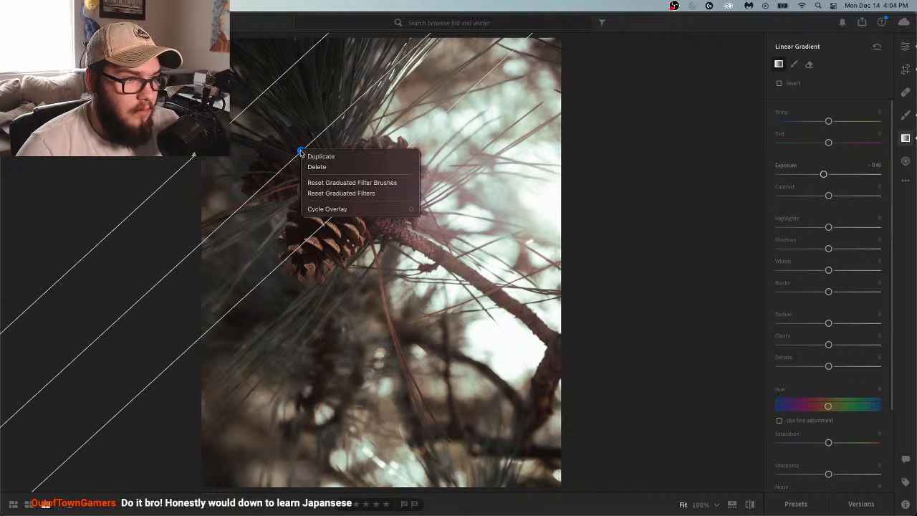
pyautogui.click(321, 156)
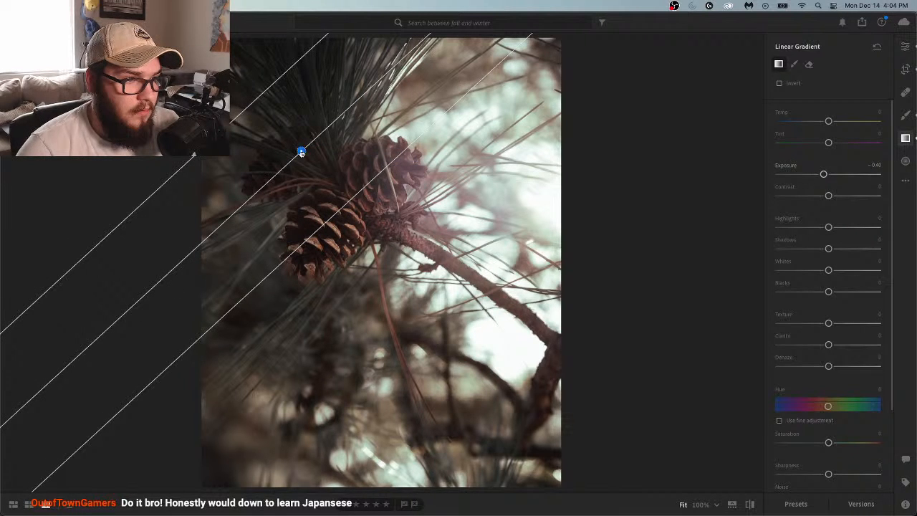
pyautogui.moveTo(301, 151); pyautogui.dragTo(302, 351)
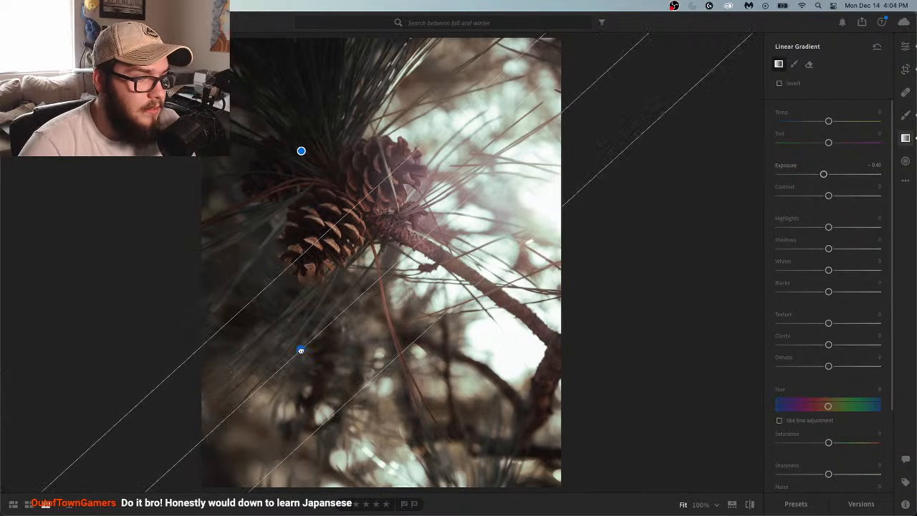
pyautogui.moveTo(303, 385); pyautogui.dragTo(299, 432)
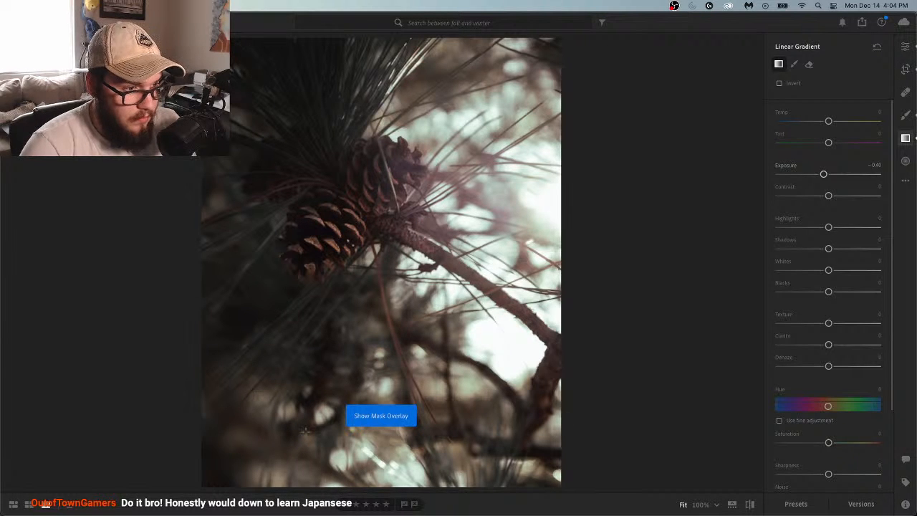
pyautogui.moveTo(301, 432)
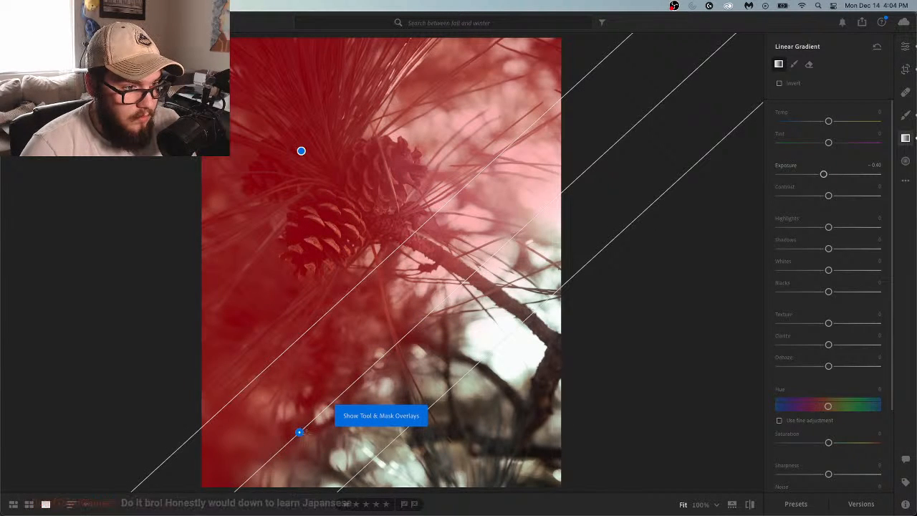
pyautogui.moveTo(300, 433); pyautogui.dragTo(301, 432)
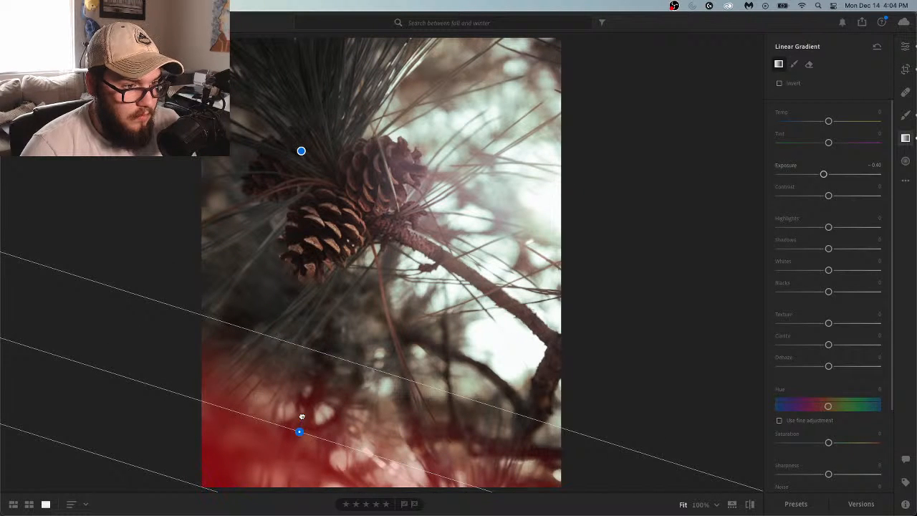
pyautogui.moveTo(310, 390)
pyautogui.mouseDown()
pyautogui.moveTo(313, 373)
pyautogui.moveTo(318, 382)
pyautogui.mouseUp()
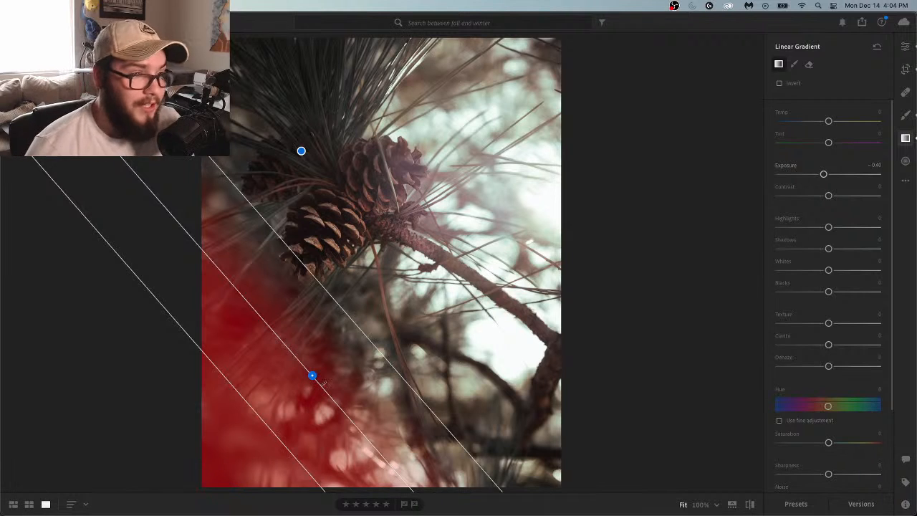
pyautogui.click(324, 376)
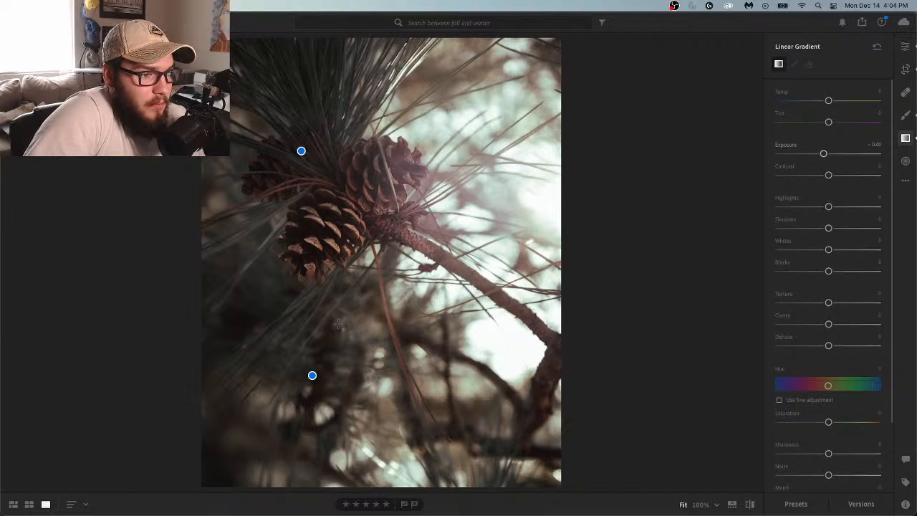
# Set the Exposure of the linear gradient in the photo's lower-left corner to -0.30
pyautogui.click(312, 375)
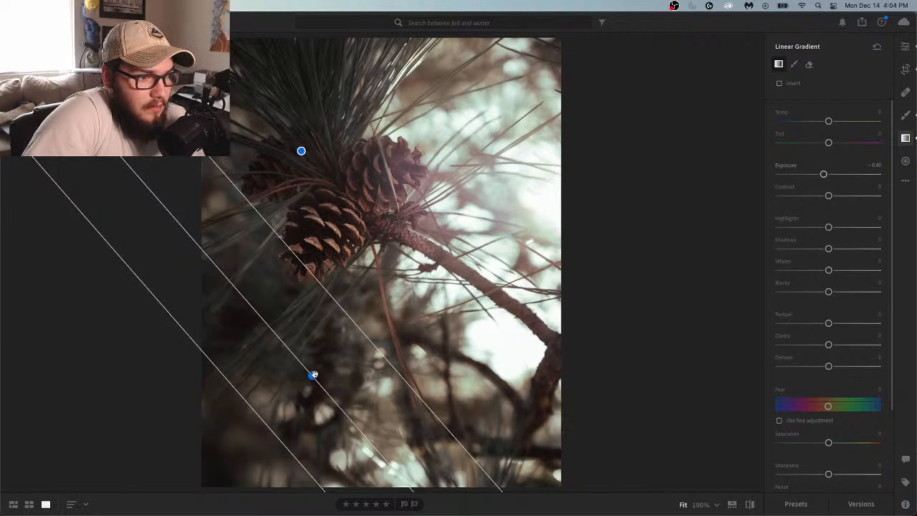
pyautogui.click(873, 165)
pyautogui.write('3')
pyautogui.press('Return')
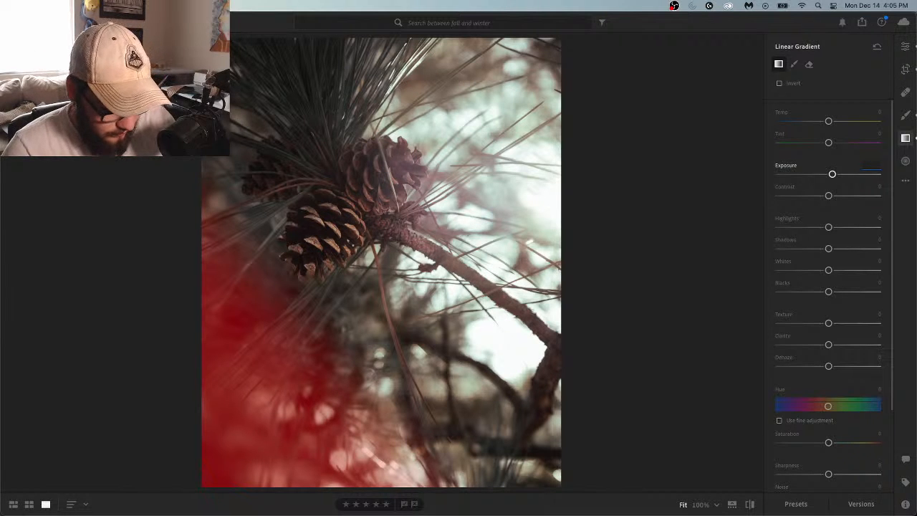
pyautogui.write('-.3')
pyautogui.press('Return')
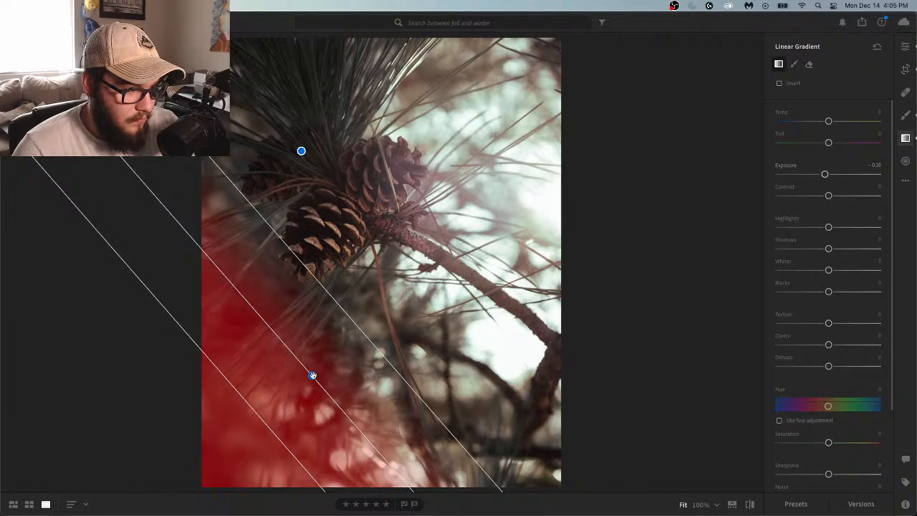
# Duplicate the lower-left gradient, angle the copy across the photo's lower-right corner, and check the darkening without the mask overlay
pyautogui.rightClick(313, 376)
pyautogui.click(323, 382)
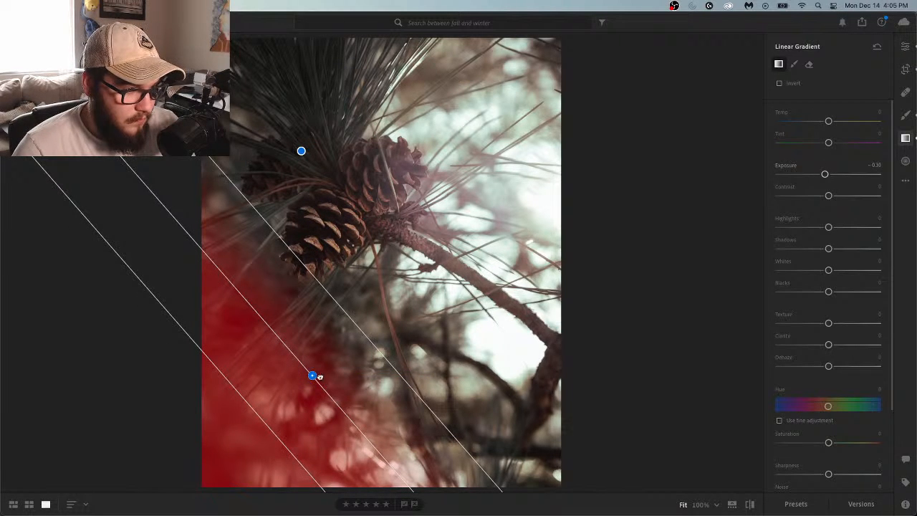
pyautogui.moveTo(465, 379)
pyautogui.mouseDown()
pyautogui.moveTo(475, 368)
pyautogui.moveTo(460, 359)
pyautogui.moveTo(469, 357)
pyautogui.moveTo(463, 366)
pyautogui.mouseUp()
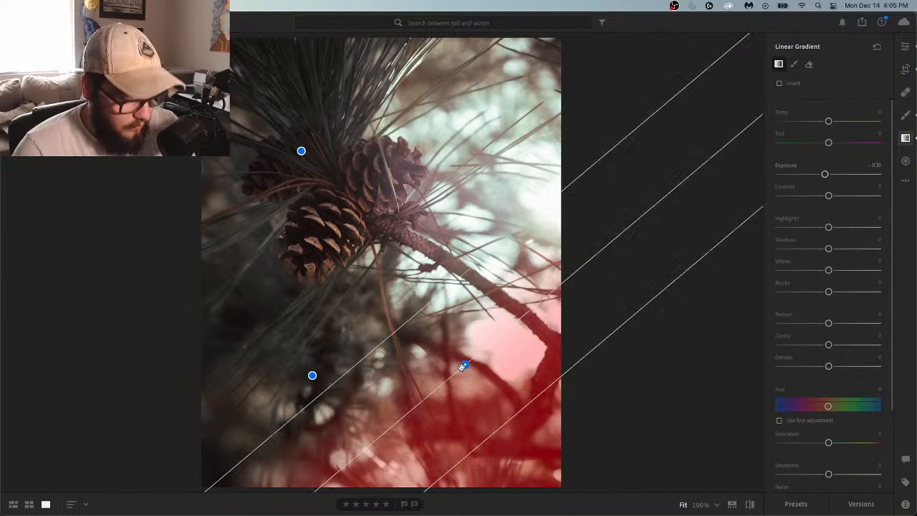
pyautogui.press('h')
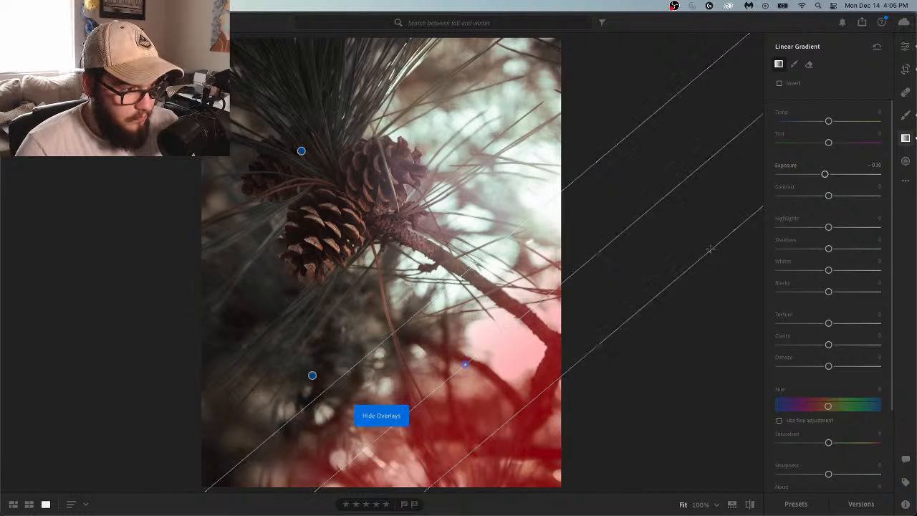
pyautogui.press('h')
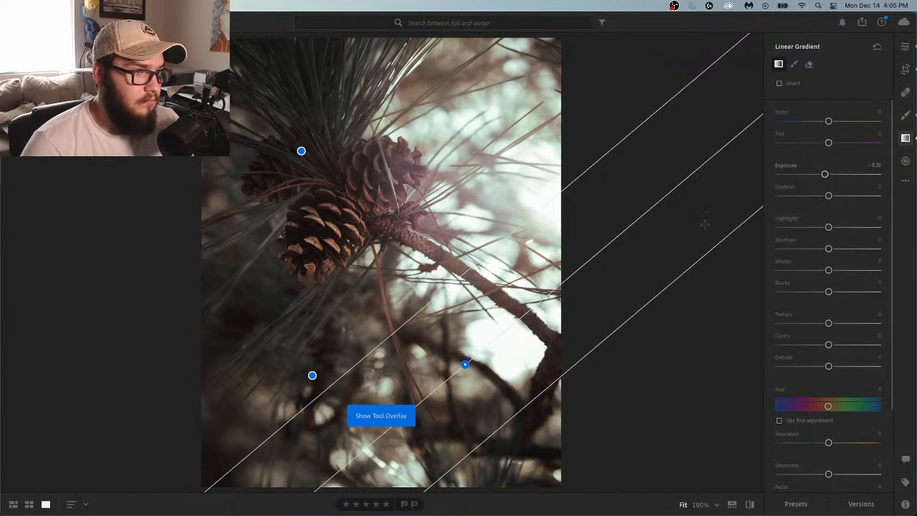
# Return to the main edit settings and compare the edited photo with the original
pyautogui.click(906, 49)
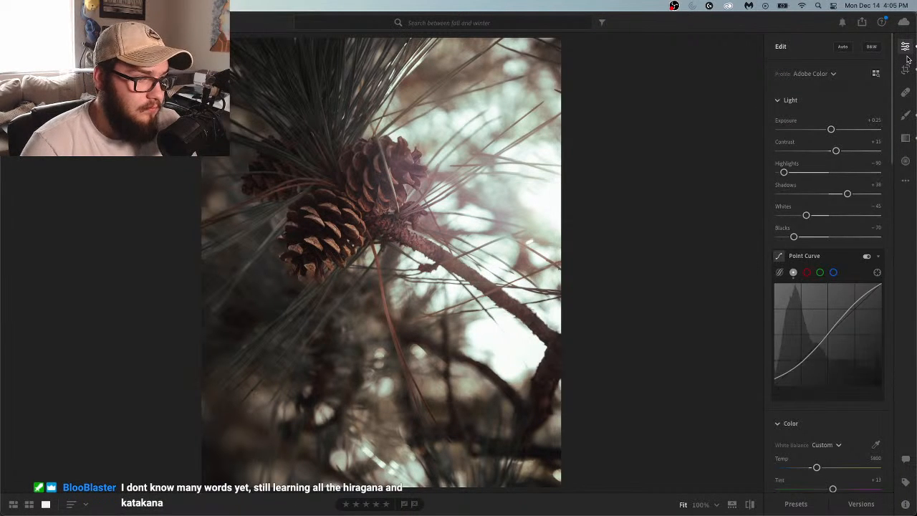
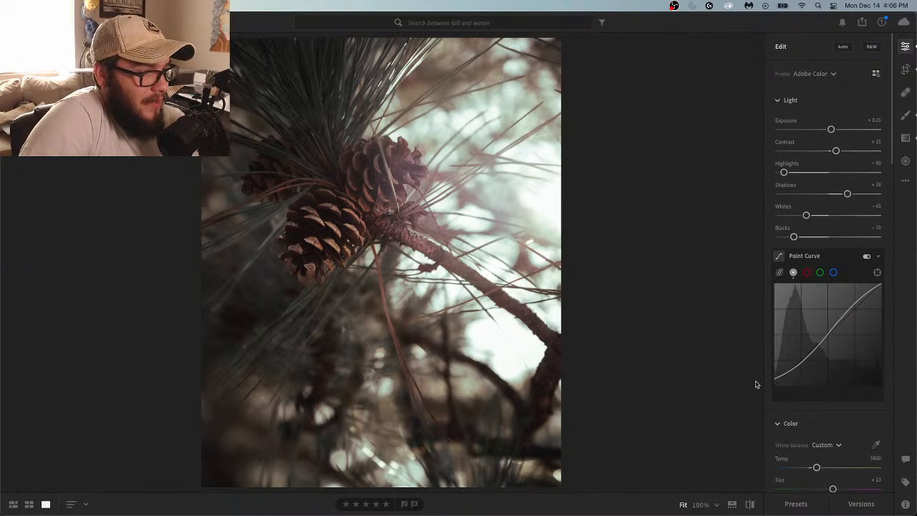
pyautogui.click(750, 506)
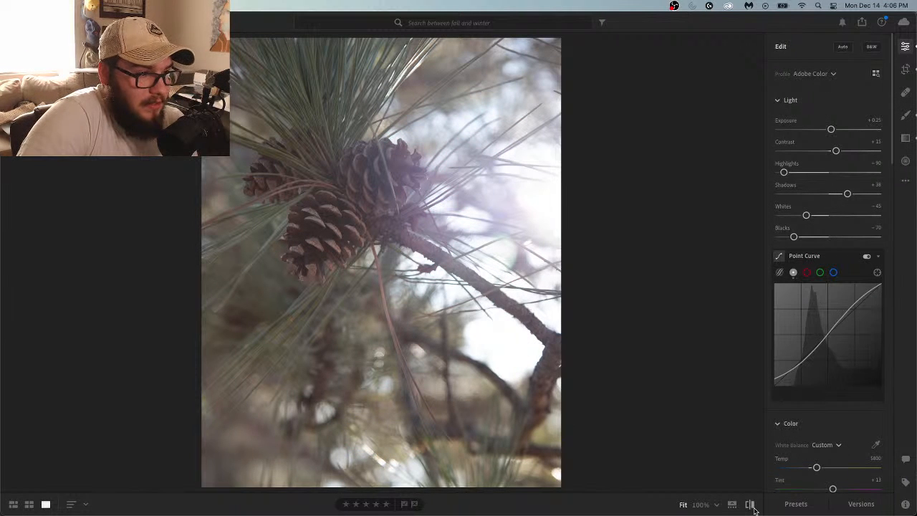
pyautogui.click(751, 506)
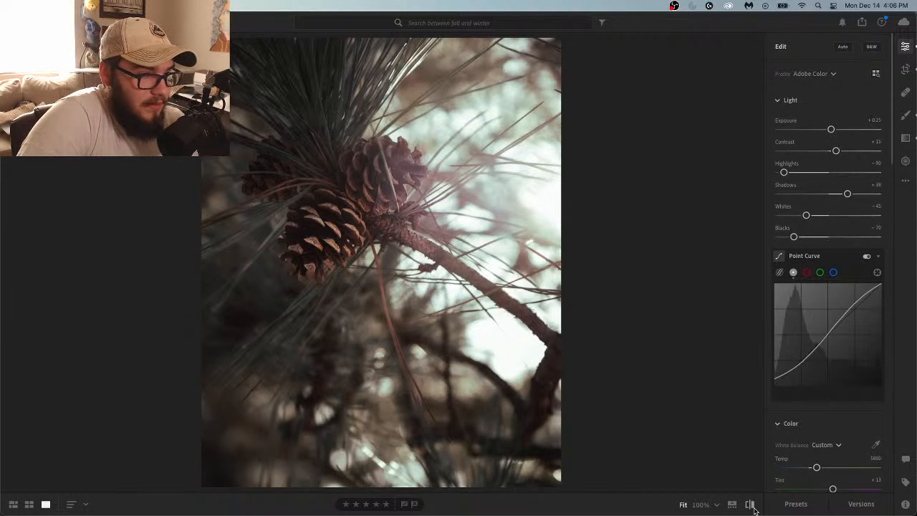
pyautogui.click(750, 505)
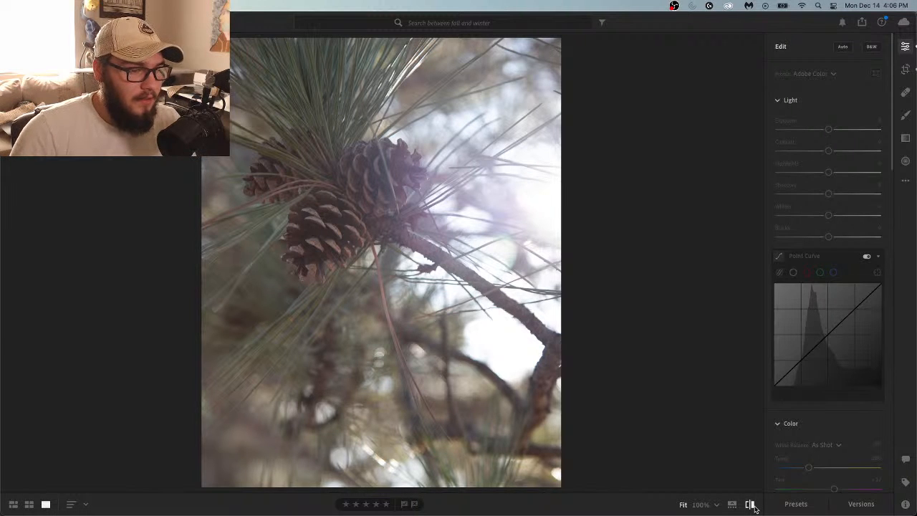
pyautogui.click(750, 505)
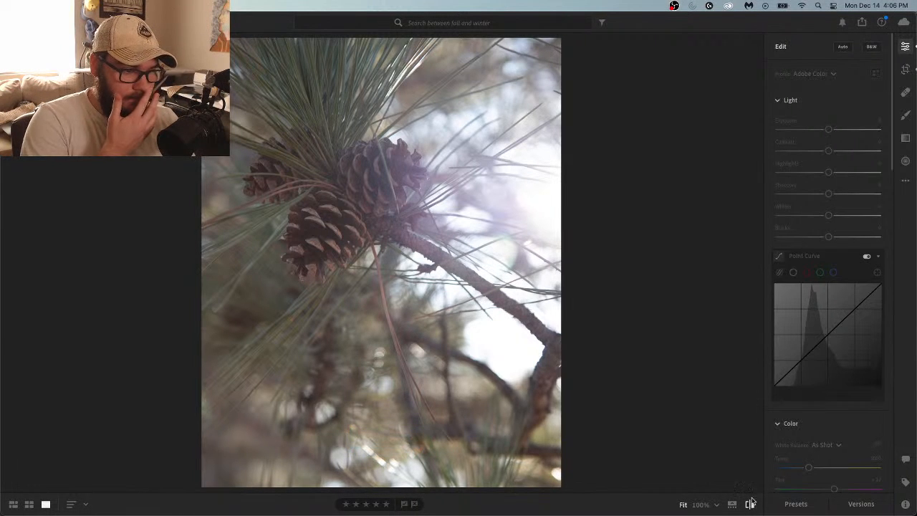
pyautogui.click(750, 504)
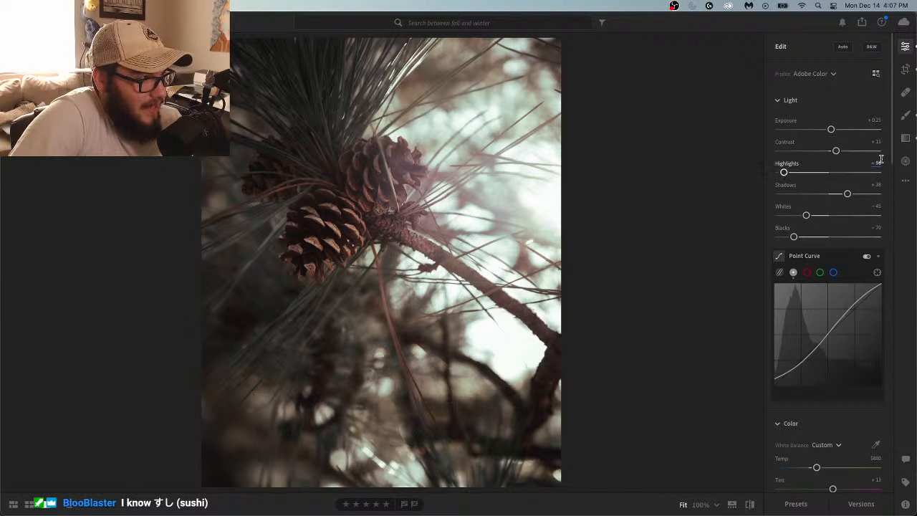
# Review the photo's Color Grading and Effects settings
pyautogui.scroll(-10, 892, 269)
pyautogui.scroll(-10, 893, 269)
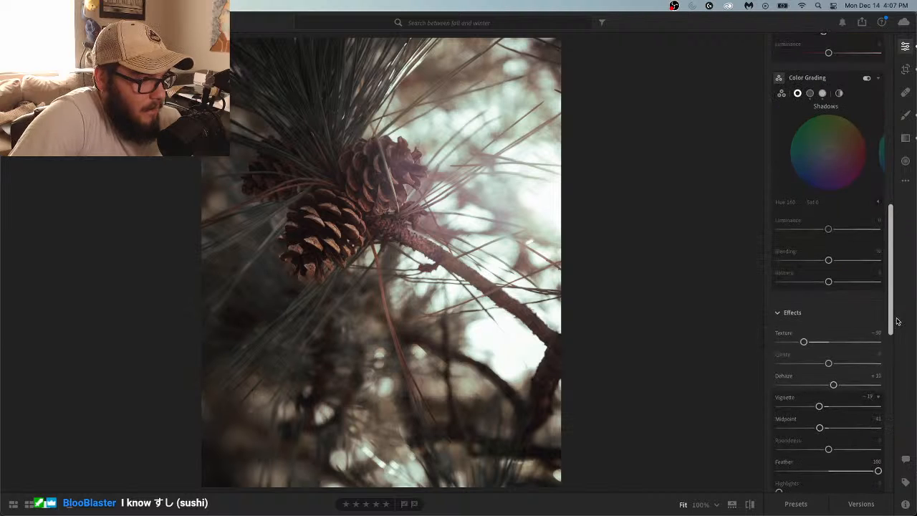
pyautogui.scroll(-2, 900, 337)
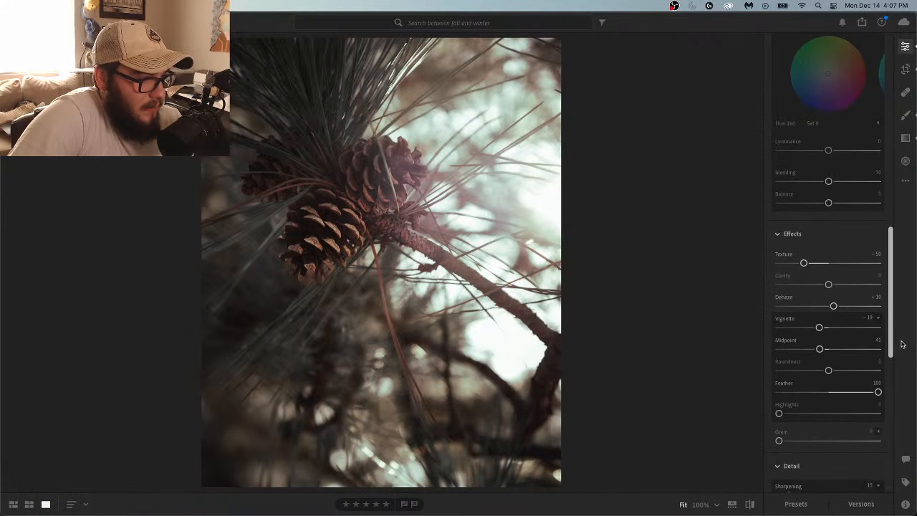
pyautogui.scroll(1, 902, 344)
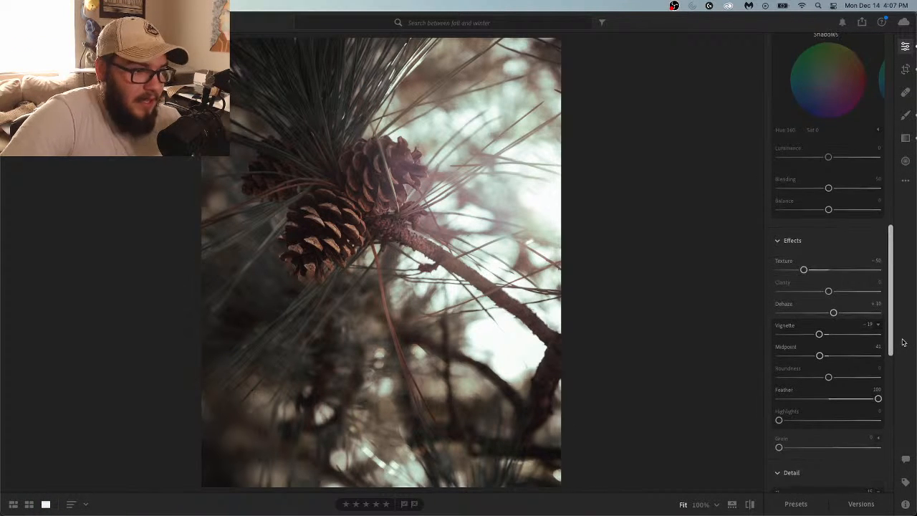
pyautogui.scroll(-1, 902, 344)
pyautogui.scroll(1, 902, 344)
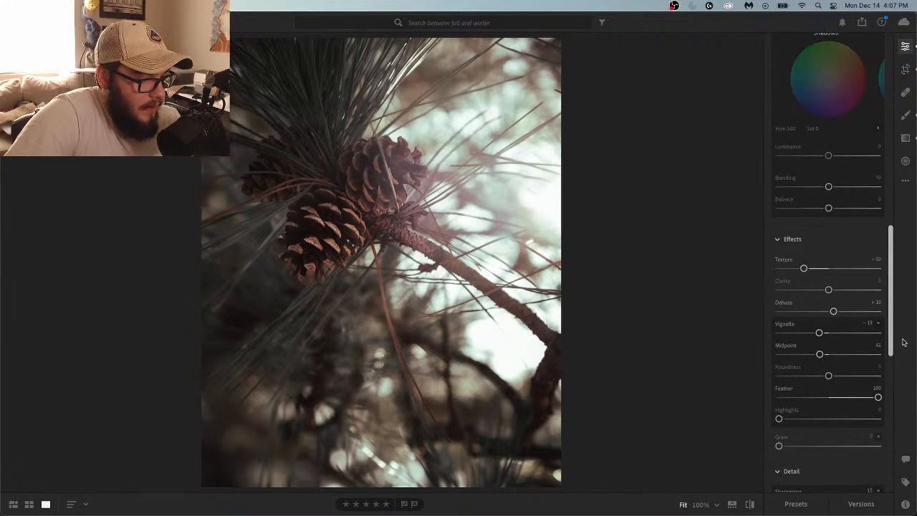
pyautogui.scroll(-1, 903, 342)
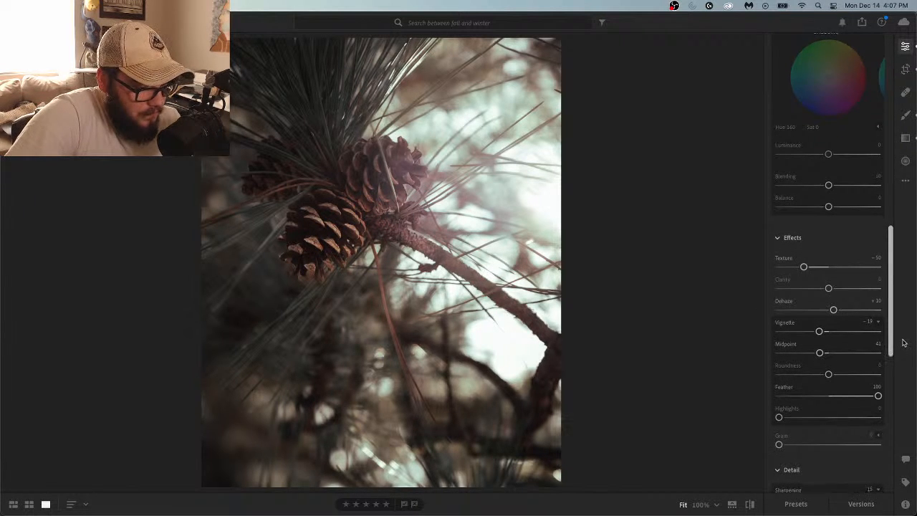
pyautogui.scroll(-5, 902, 344)
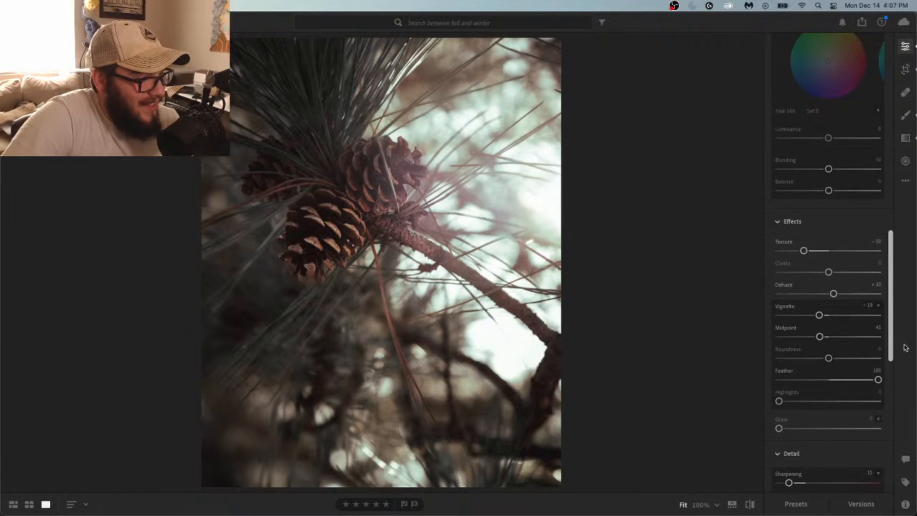
# Adjust magenta in the Color Mixer to Hue +100, Saturation +3 and Luminance +11
pyautogui.scroll(15, 905, 355)
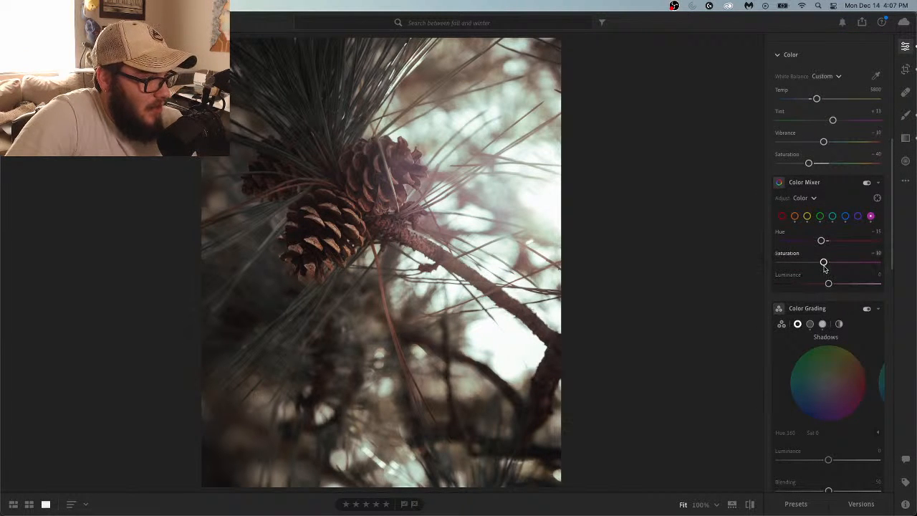
pyautogui.moveTo(824, 262); pyautogui.dragTo(888, 244)
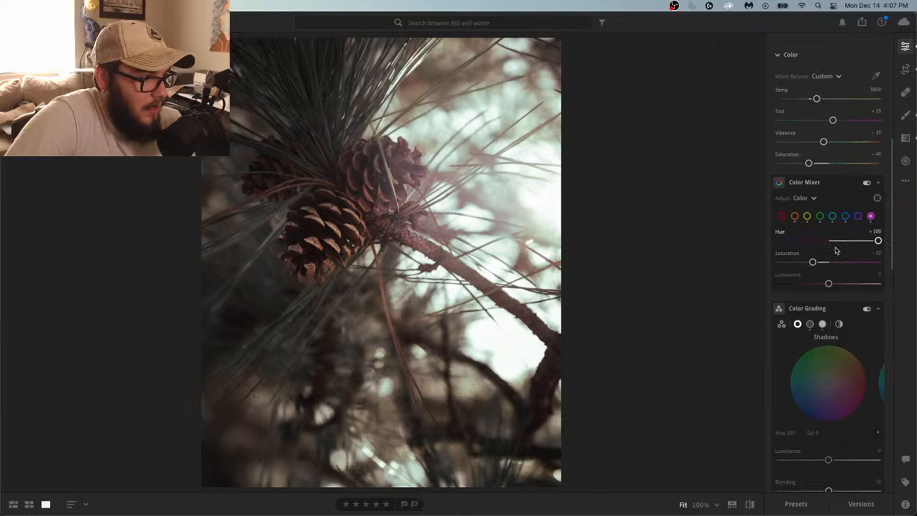
pyautogui.moveTo(813, 263); pyautogui.dragTo(839, 286)
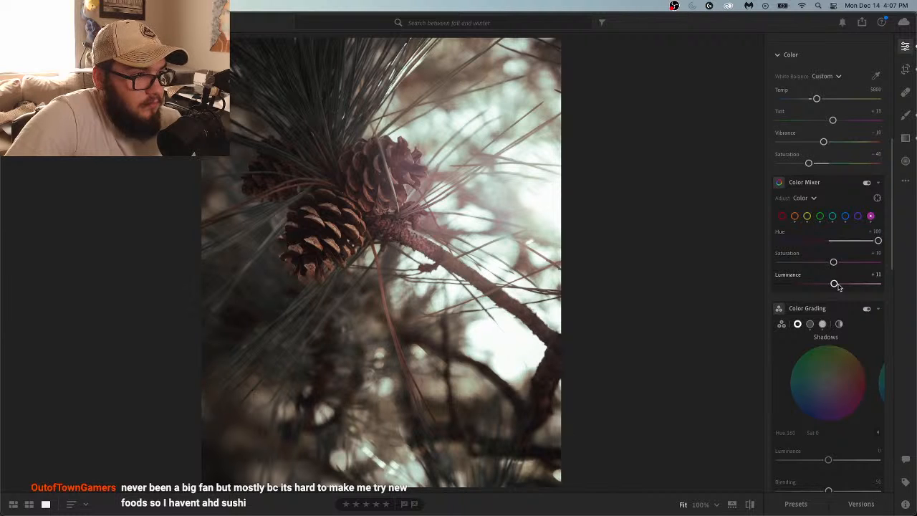
pyautogui.moveTo(833, 262)
pyautogui.mouseDown()
pyautogui.moveTo(805, 265)
pyautogui.moveTo(830, 266)
pyautogui.mouseUp()
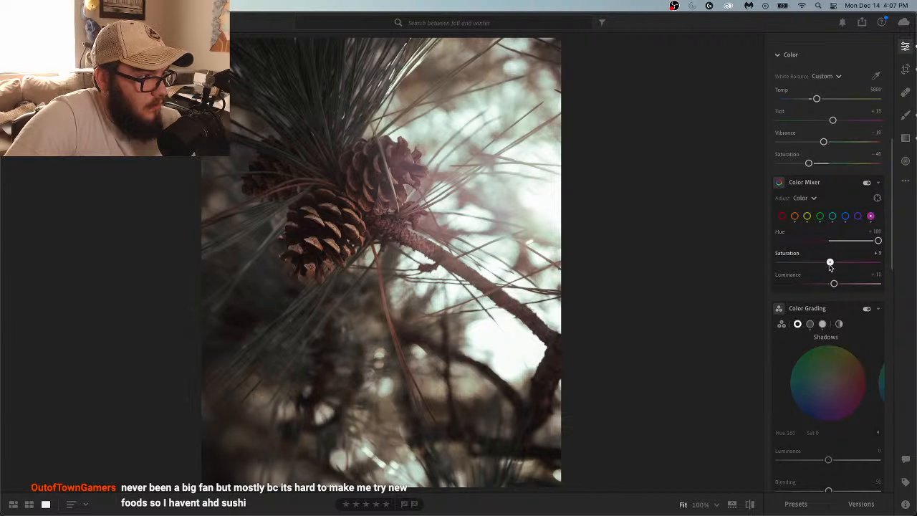
# Adjust magenta in the Color Mixer to Hue +50 and Saturation +10
pyautogui.moveTo(878, 241); pyautogui.dragTo(837, 264)
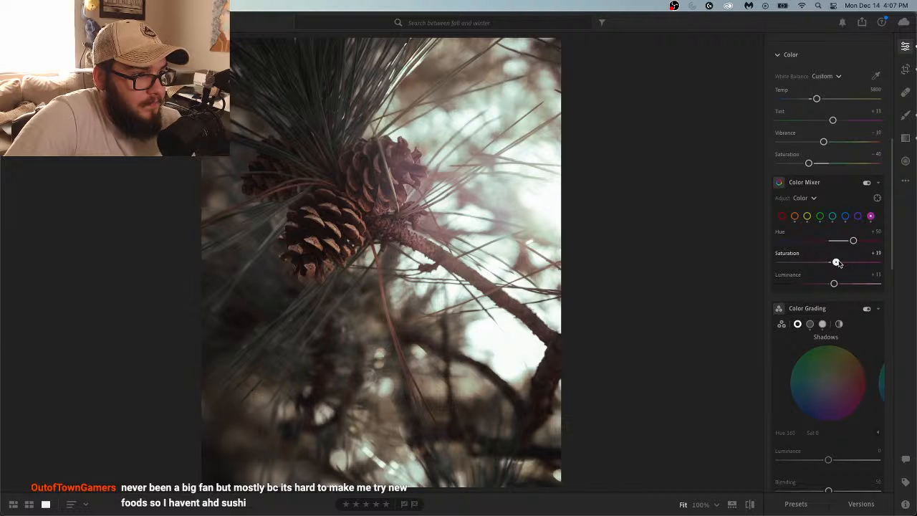
pyautogui.click(876, 253)
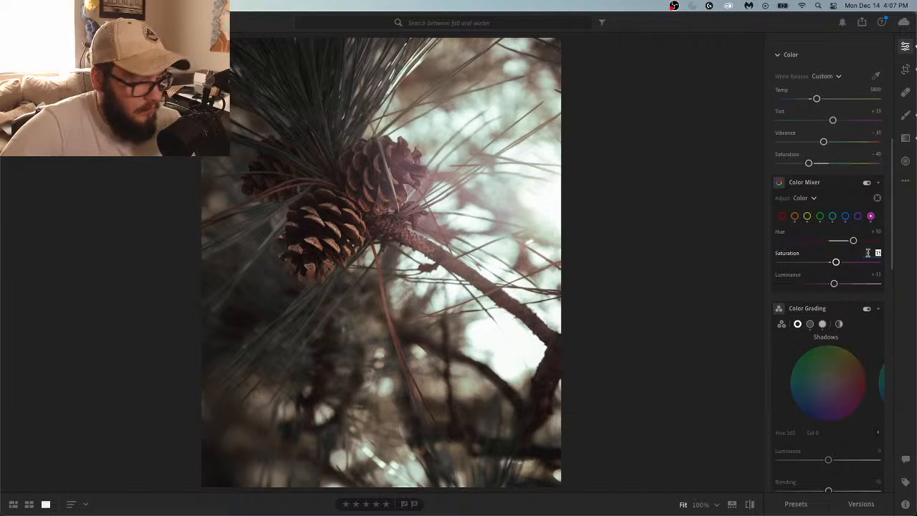
pyautogui.write('10')
pyautogui.press('Return')
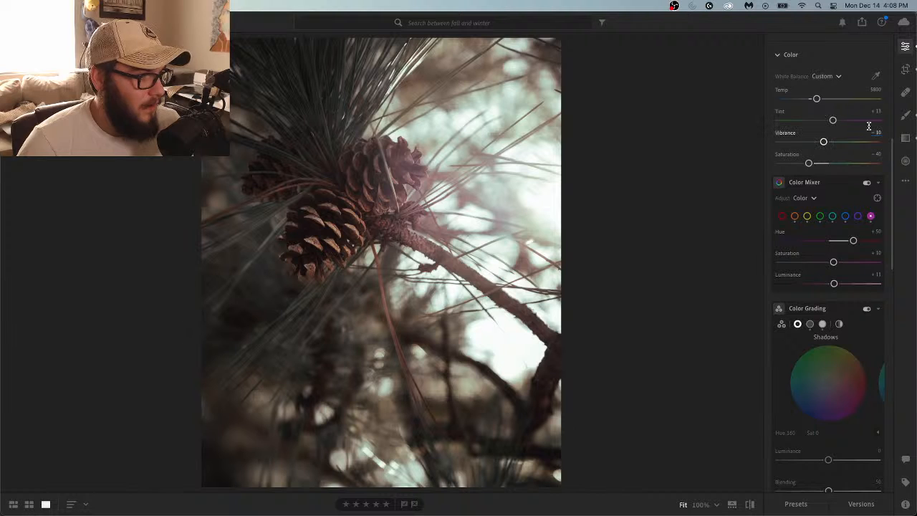
pyautogui.click(906, 71)
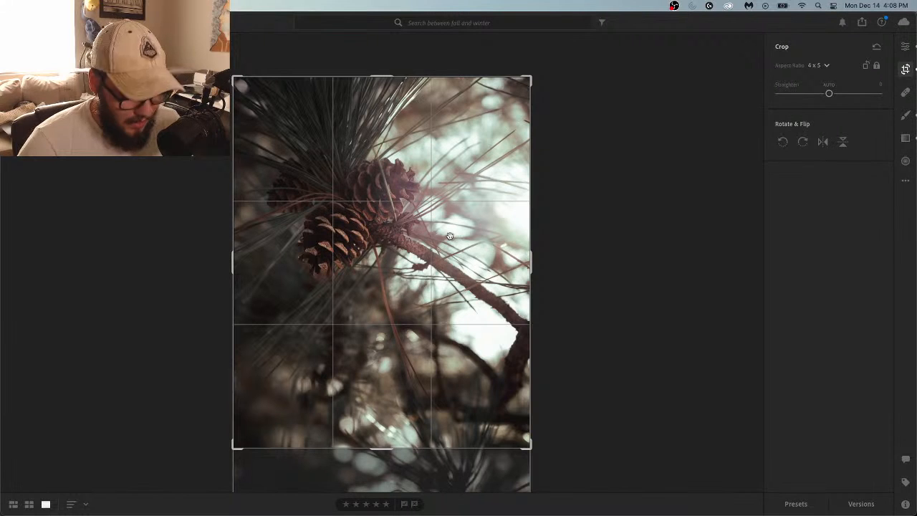
pyautogui.press('e')
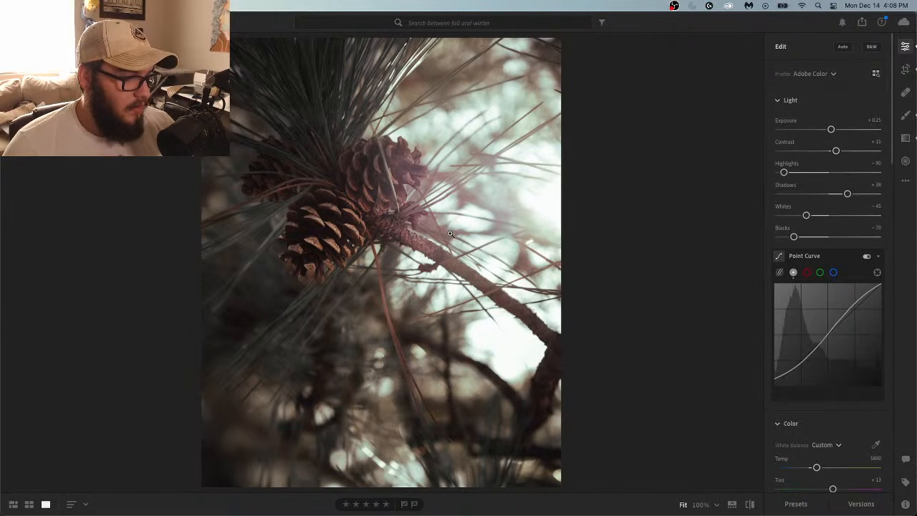
pyautogui.rightClick(382, 238)
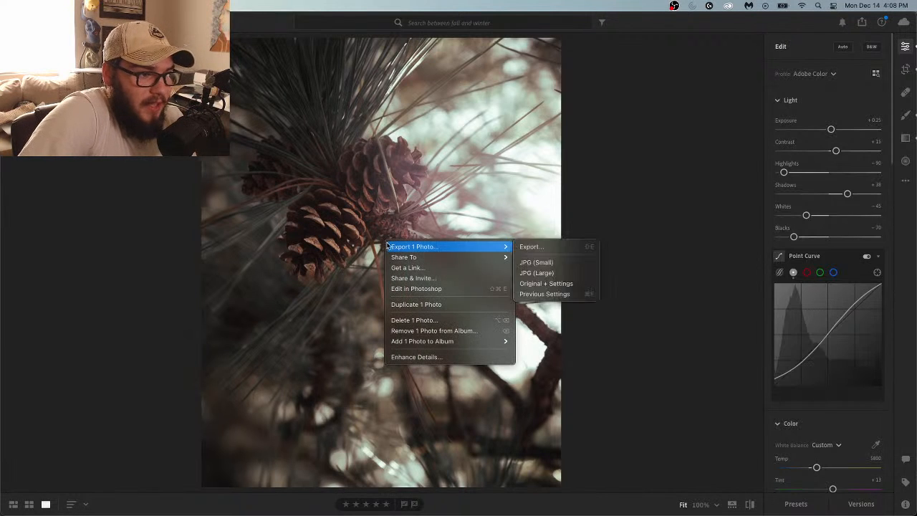
pyautogui.click(55, 356)
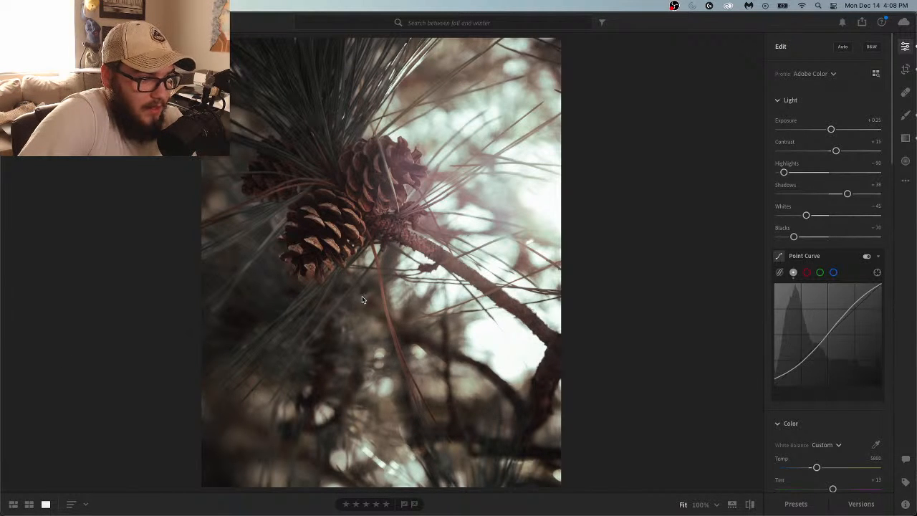
pyautogui.rightClick(360, 299)
pyautogui.click(90, 317)
# Return to the photo grid and open the first shot of the wooden post in the dry grass field
pyautogui.click(13, 503)
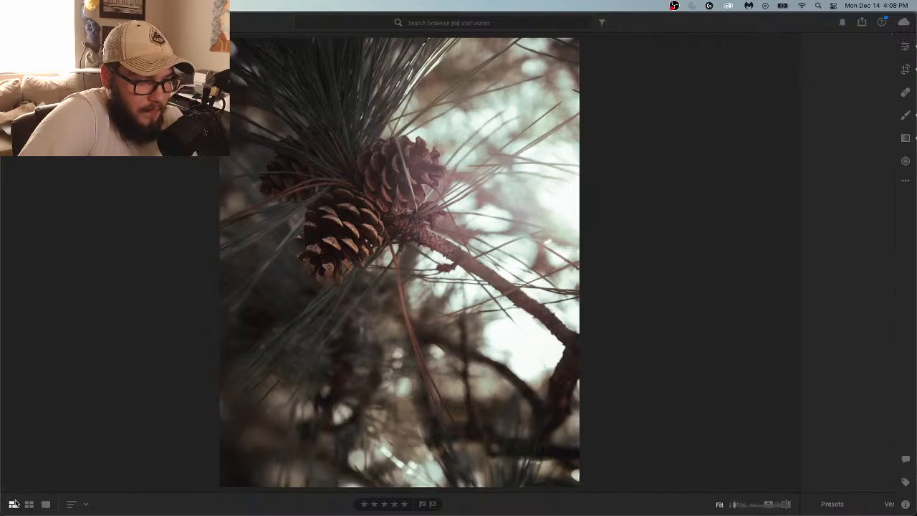
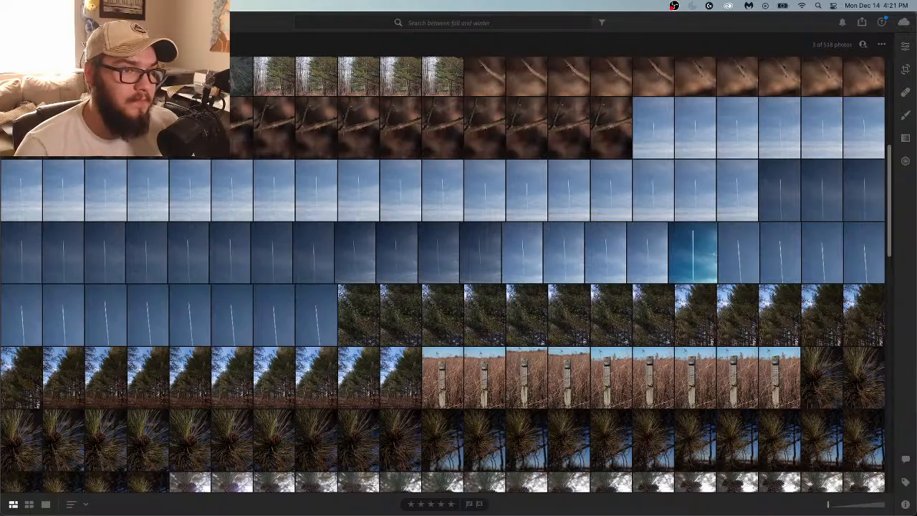
pyautogui.press('super+h')
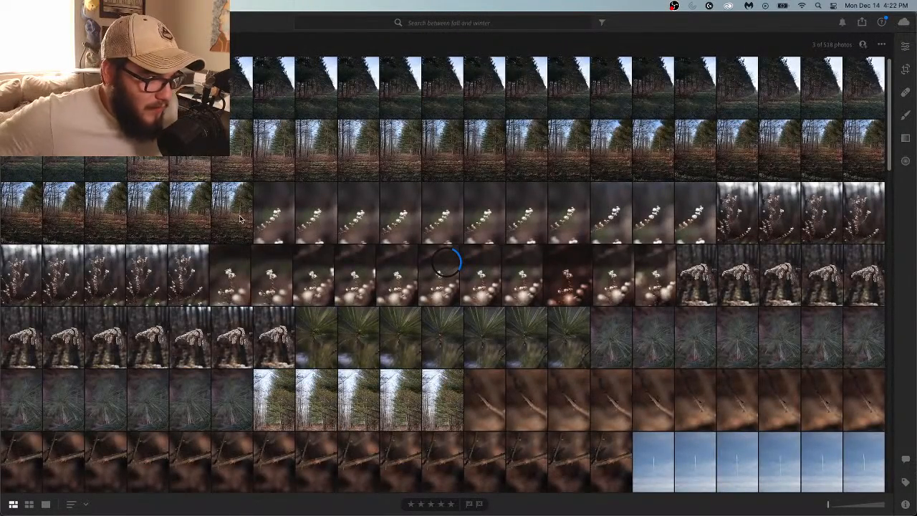
pyautogui.scroll(-10, 240, 219)
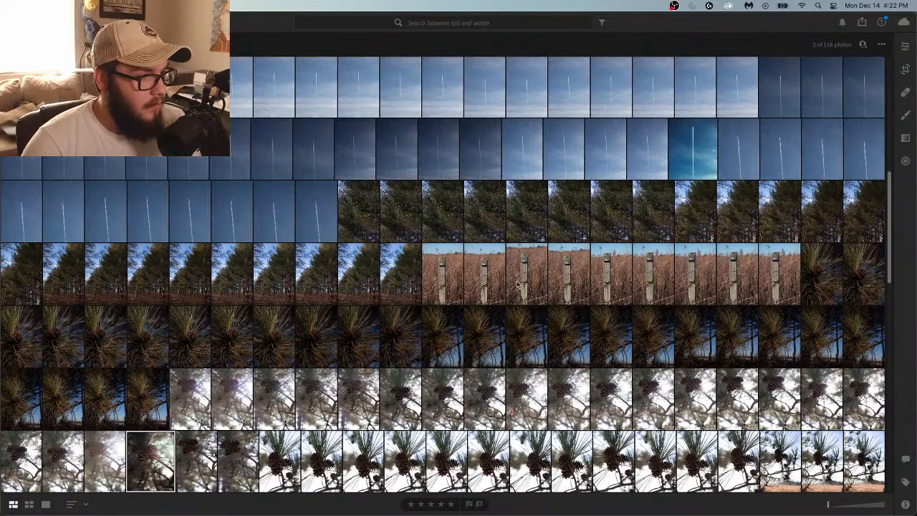
pyautogui.scroll(-2, 632, 294)
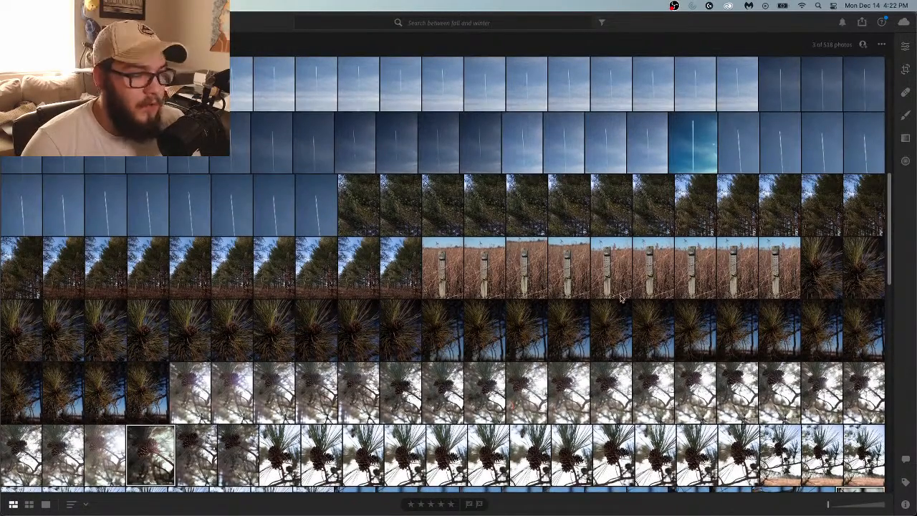
pyautogui.scroll(-3, 616, 306)
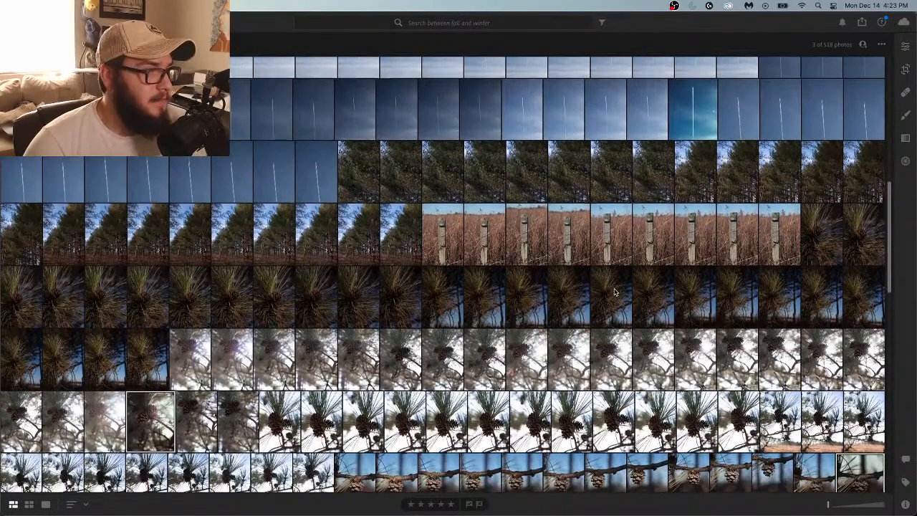
pyautogui.scroll(-1, 615, 294)
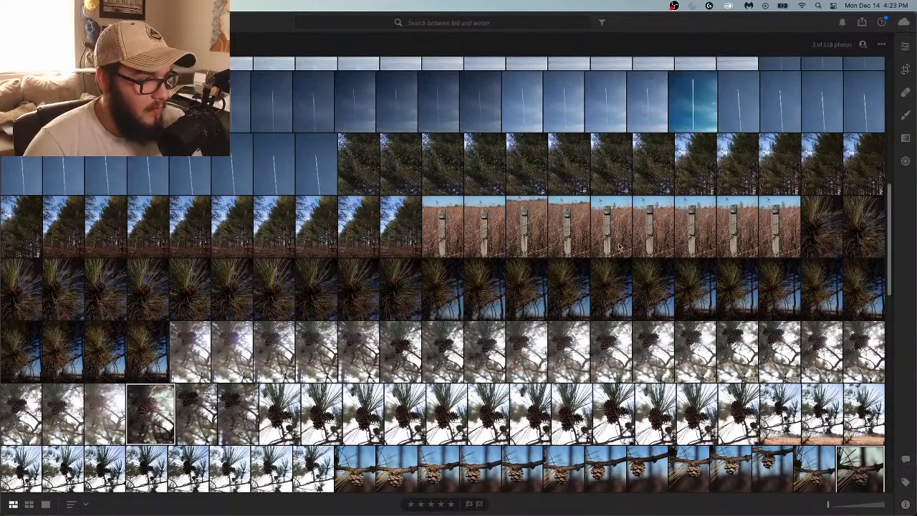
pyautogui.doubleClick(440, 239)
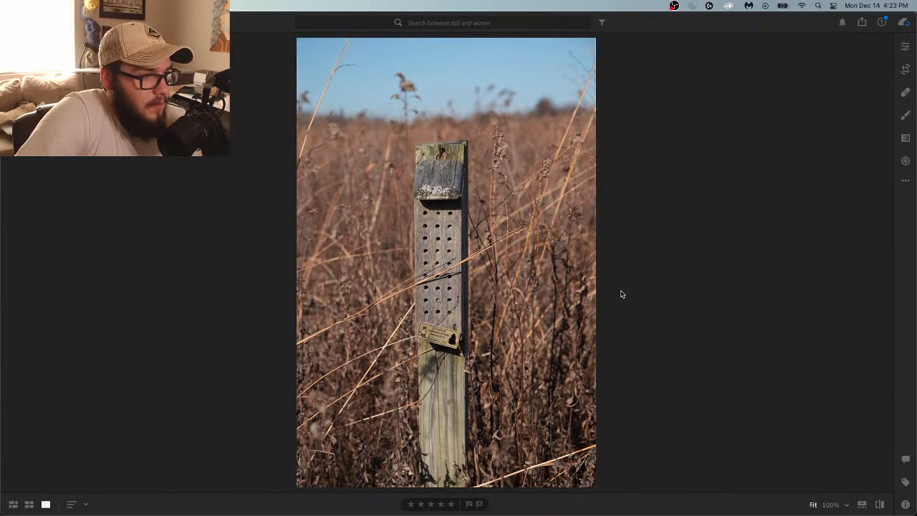
# Page through the wooden post shots to compare their framing, stopping at one with a wide band of sky above the field
pyautogui.press('Right')
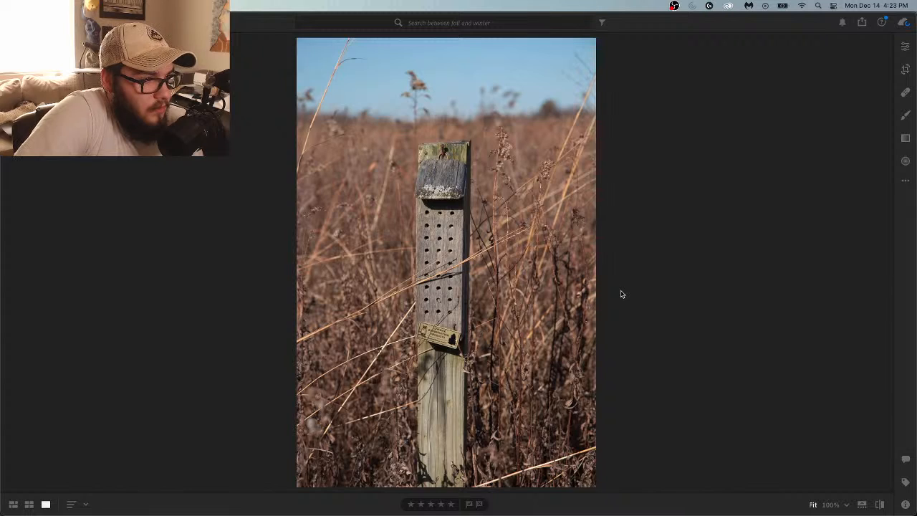
pyautogui.press('Right')
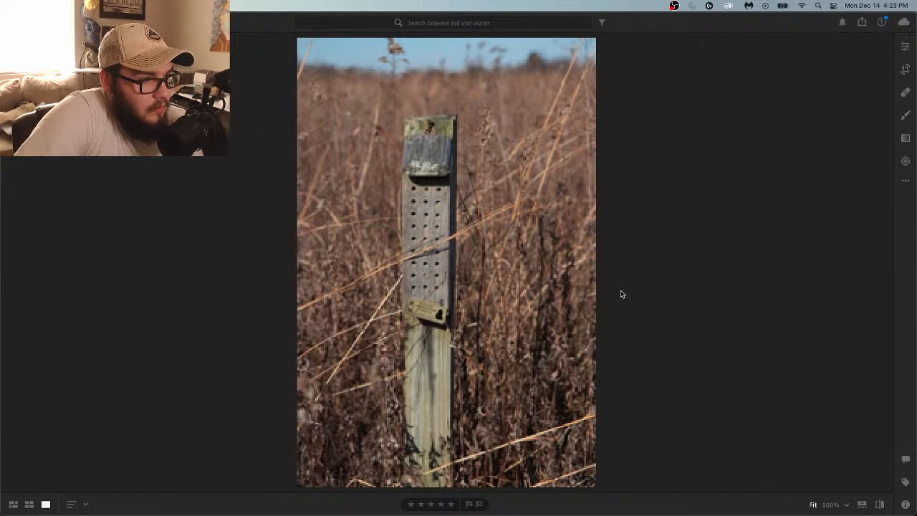
pyautogui.press('Right')
pyautogui.press('Right')
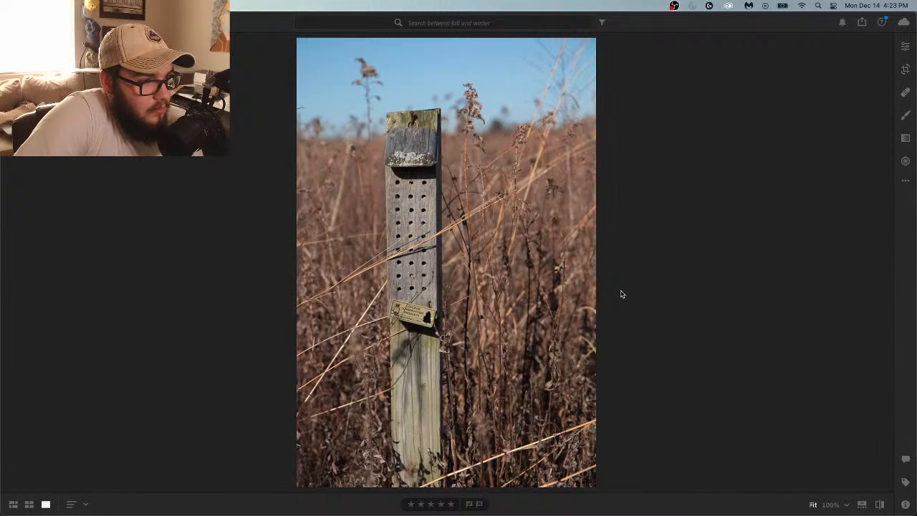
pyautogui.press('Right')
pyautogui.press('Right')
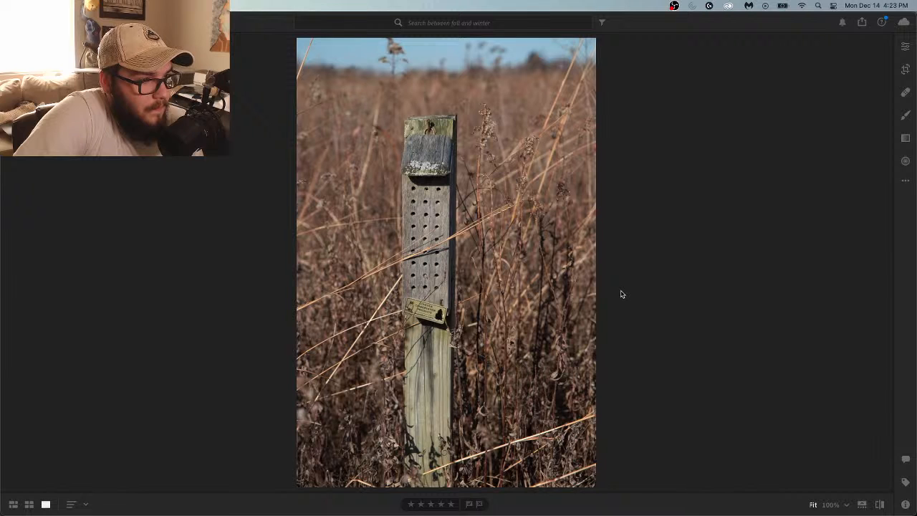
pyautogui.press('Right')
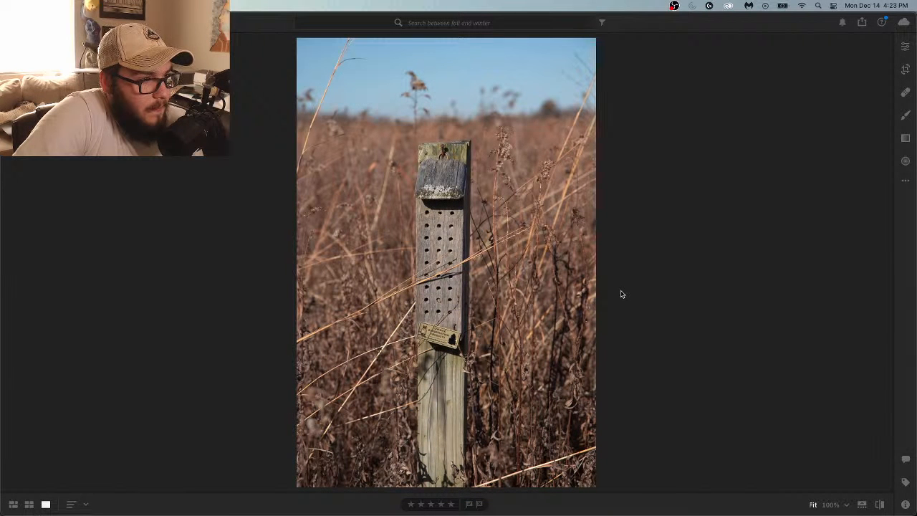
pyautogui.press('Right')
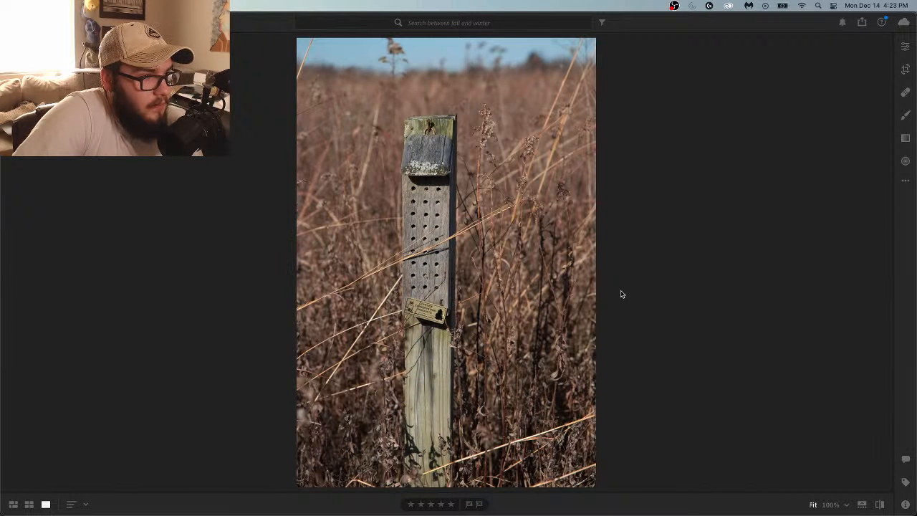
pyautogui.press('Right')
pyautogui.press('Right')
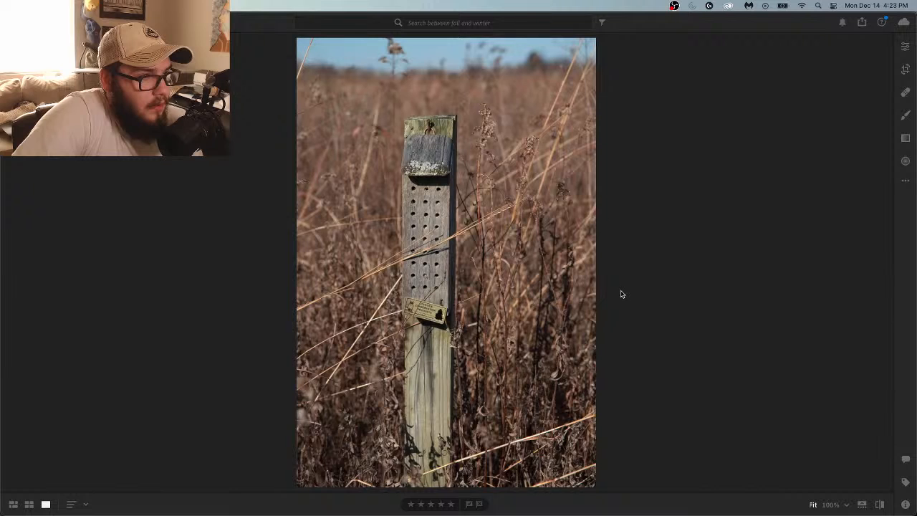
pyautogui.press('Right')
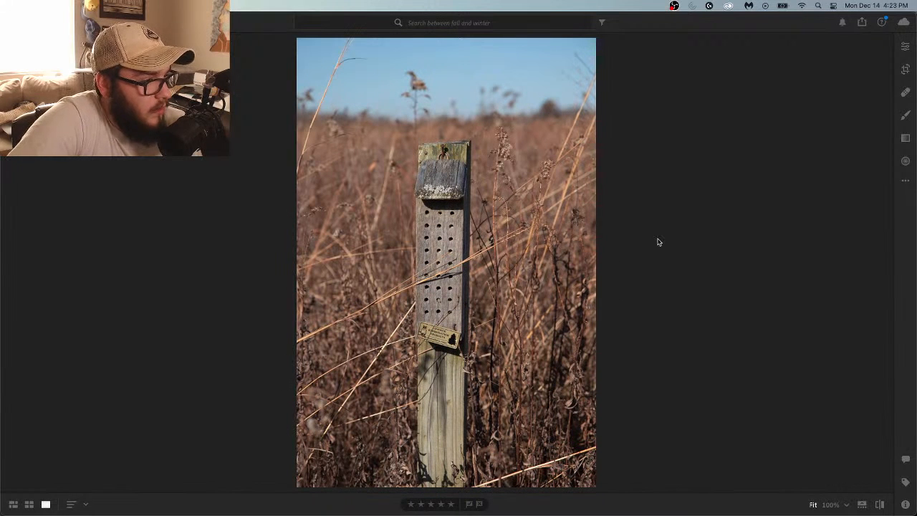
# Open the edit settings for the chosen post photo and bring up the list of presets
pyautogui.click(904, 46)
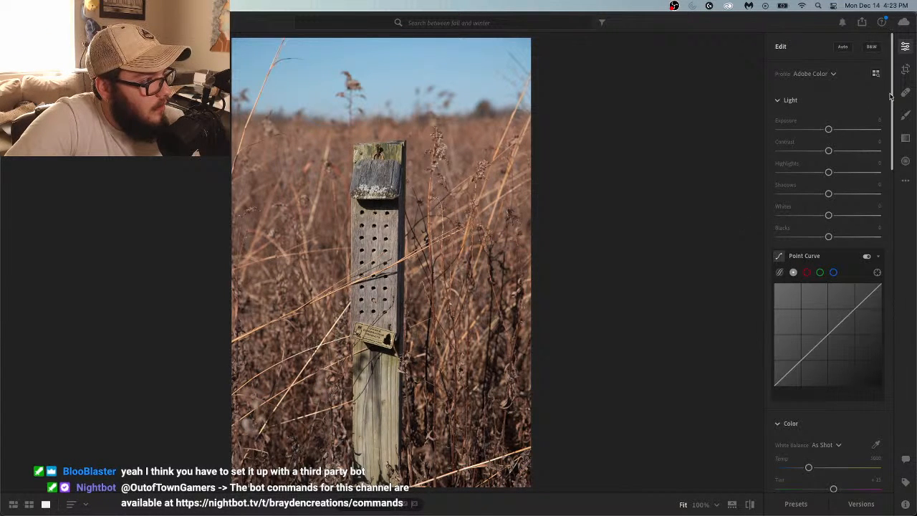
pyautogui.moveTo(890, 93); pyautogui.dragTo(886, 178)
pyautogui.scroll(2, 887, 177)
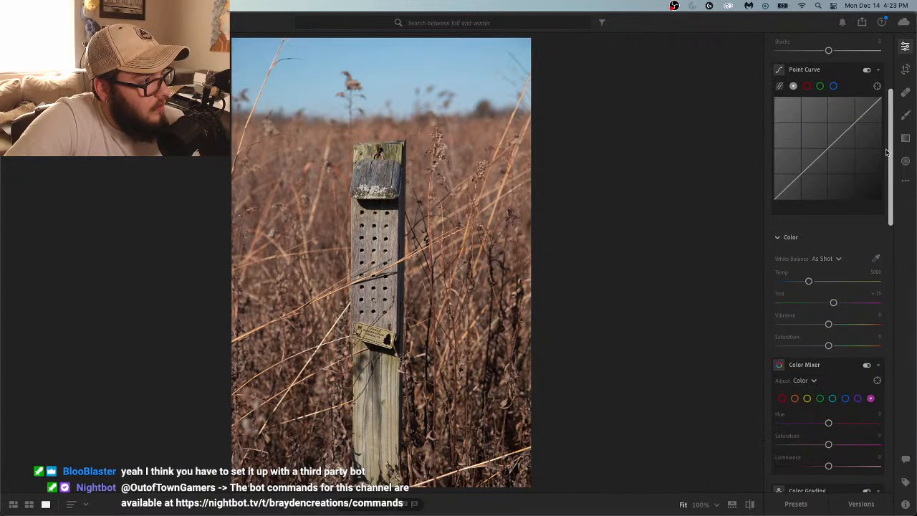
pyautogui.scroll(-5, 831, 215)
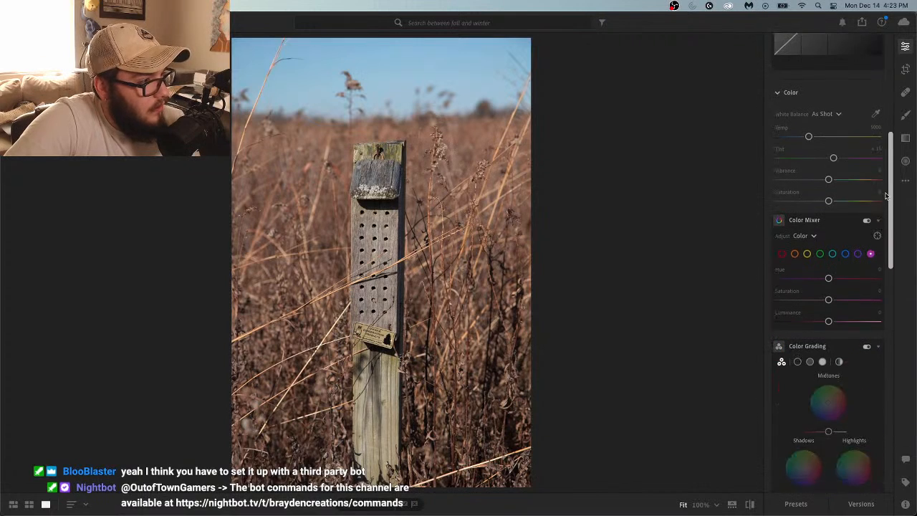
pyautogui.click(796, 504)
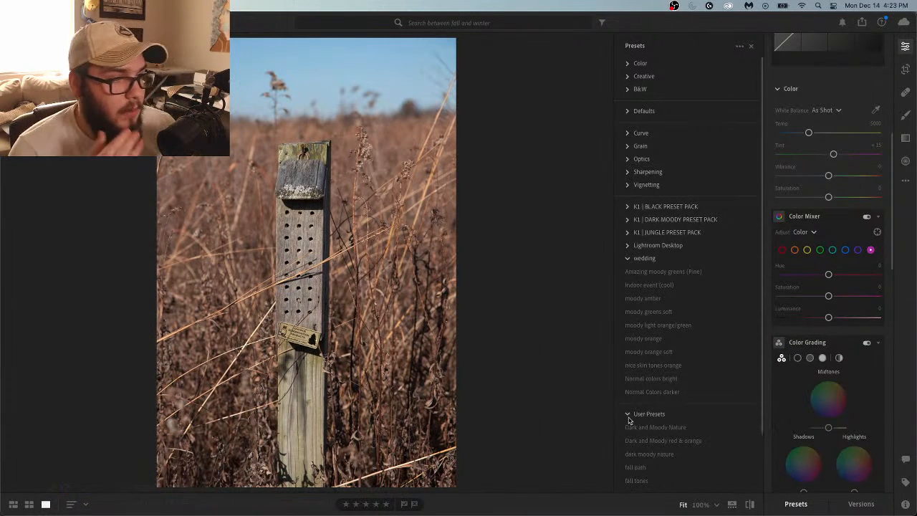
# Preview the wedding presets moody orange soft, moody greens soft, Indoor event (cool), moody orange and Normal colors bright on the wooden post photo
pyautogui.click(635, 394)
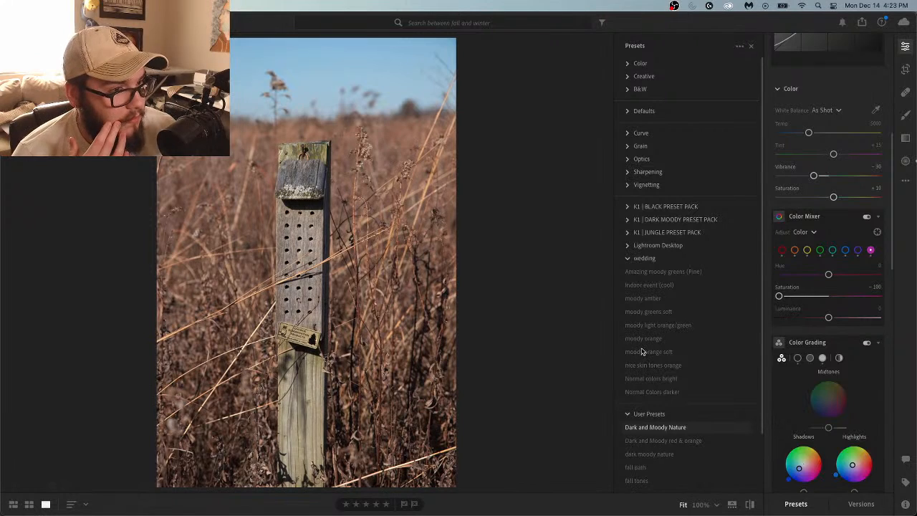
pyautogui.click(645, 351)
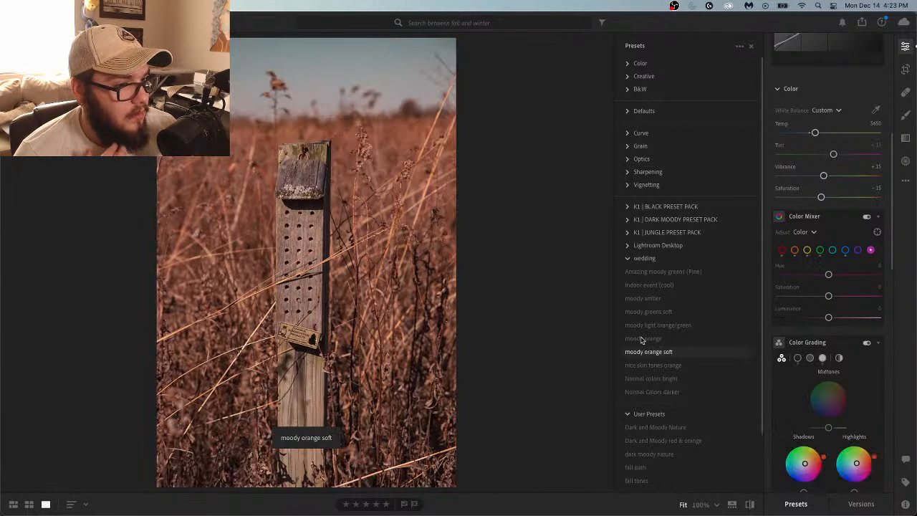
pyautogui.click(627, 311)
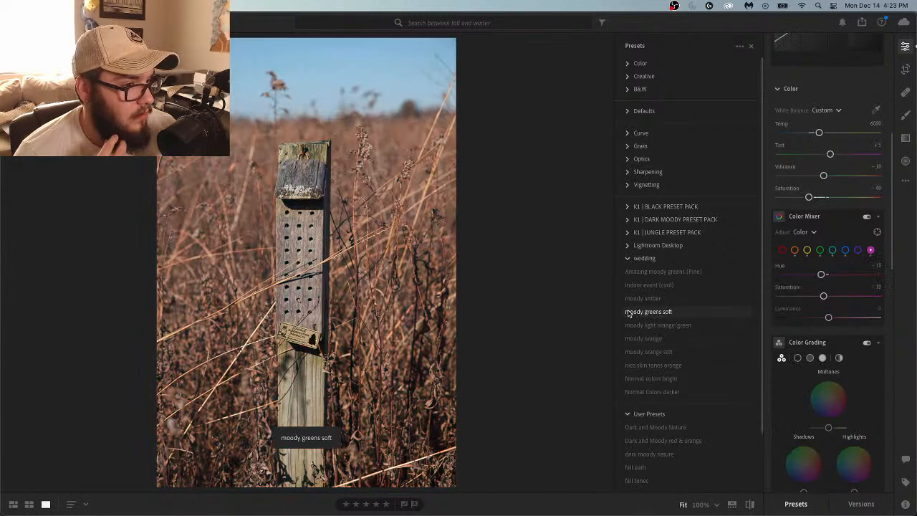
pyautogui.click(629, 299)
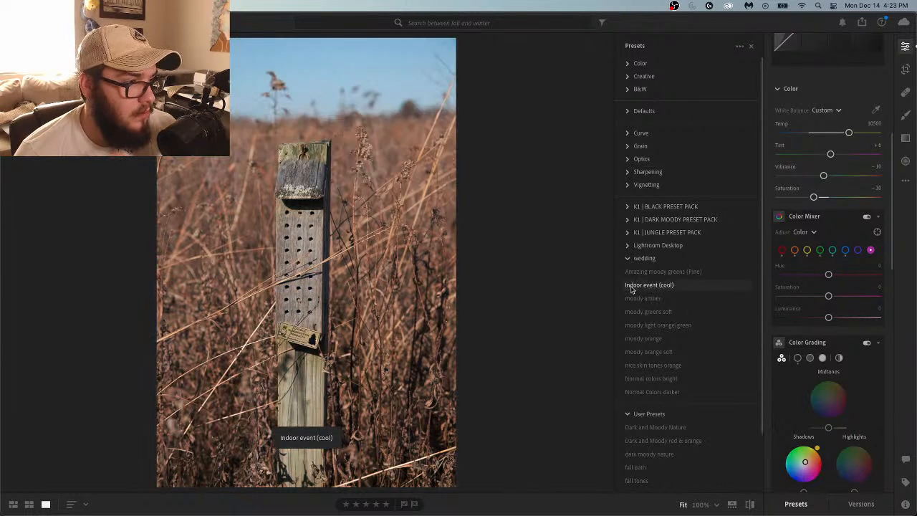
pyautogui.click(643, 338)
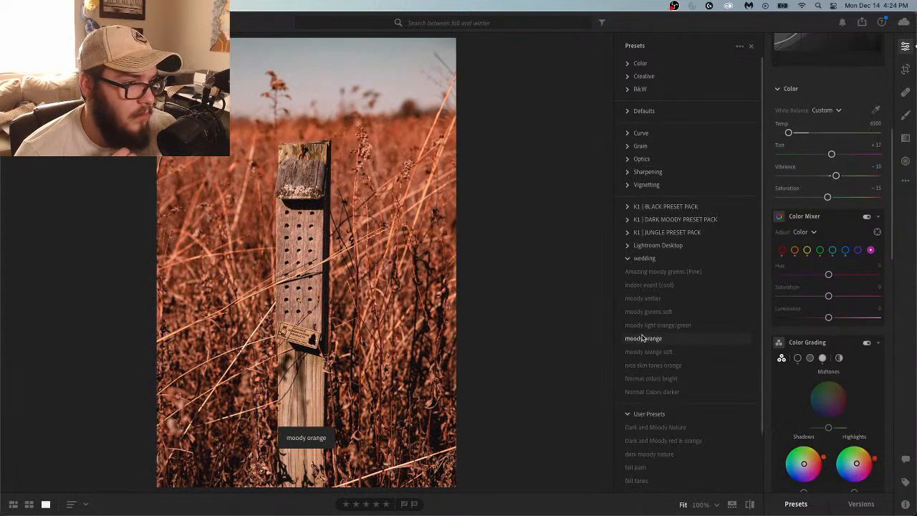
pyautogui.click(678, 381)
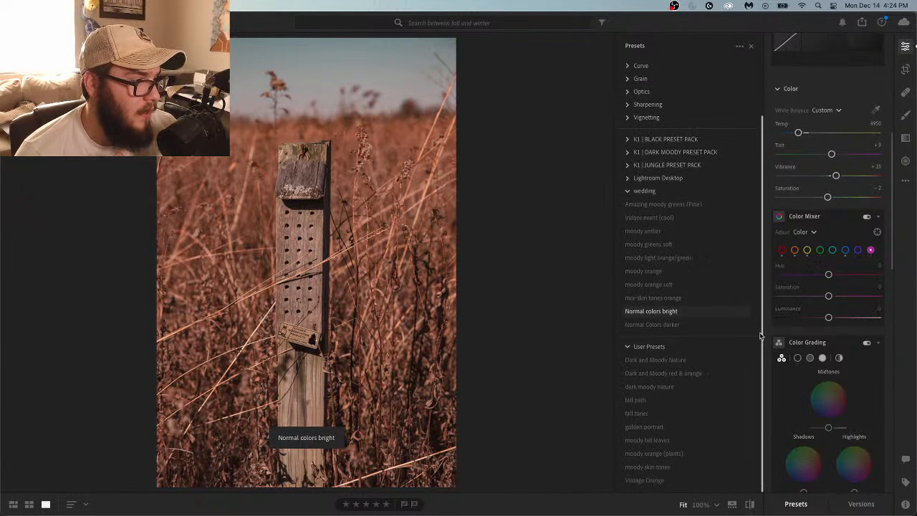
# Compare the user preset fall path with the wedding preset Amazing moody greens (Pine) on the wooden post photo
pyautogui.scroll(-2, 762, 344)
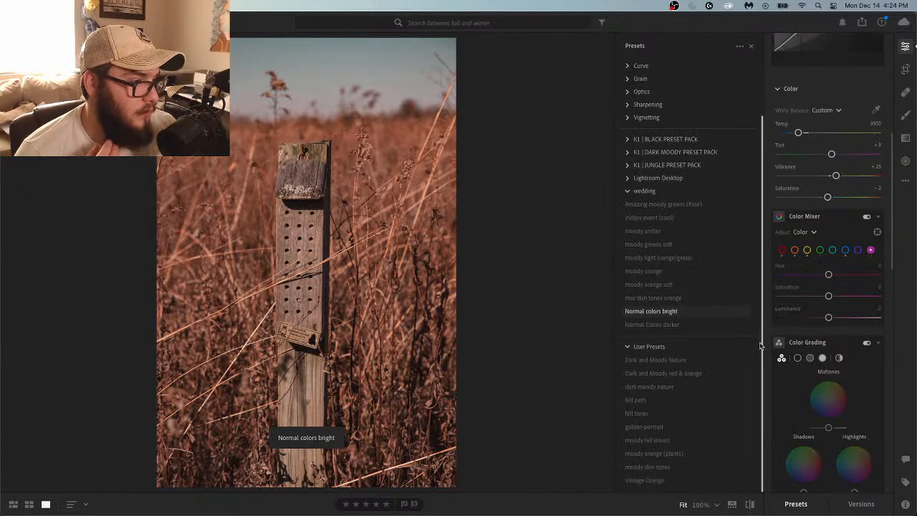
pyautogui.click(671, 403)
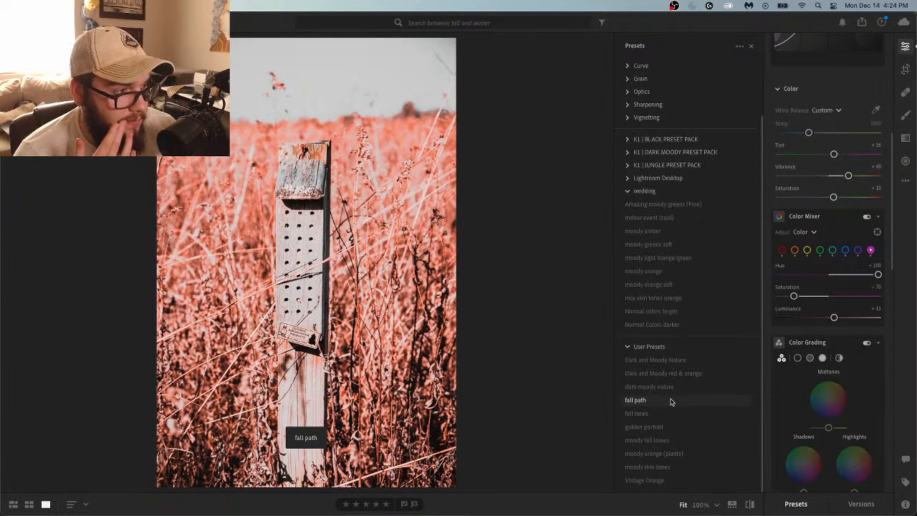
pyautogui.click(666, 206)
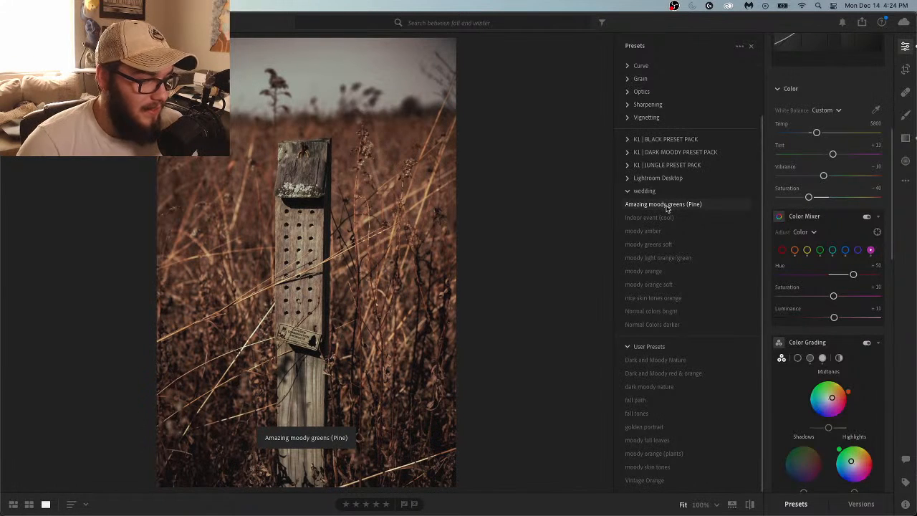
pyautogui.click(666, 218)
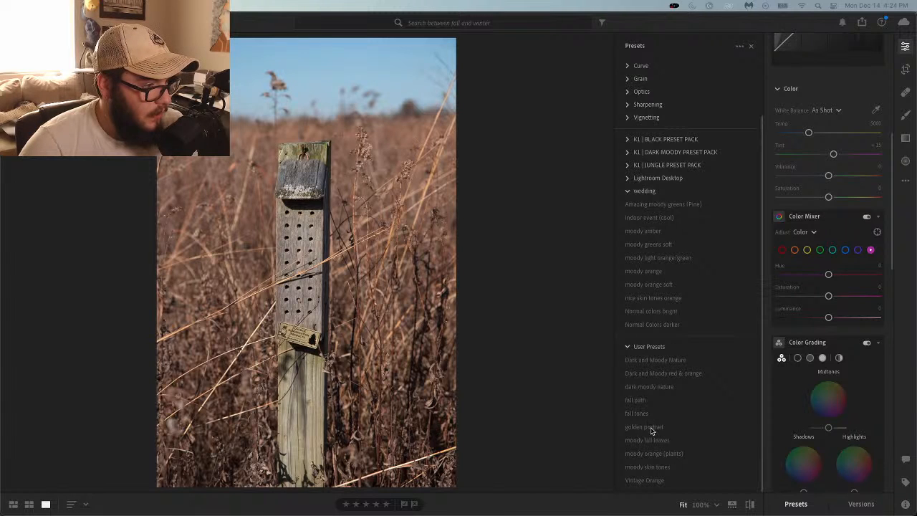
# Preview the user presets fall tones, moody fall leaves, moody orange (plants), moody skin tones and golden portrait on the wooden post photo
pyautogui.click(629, 413)
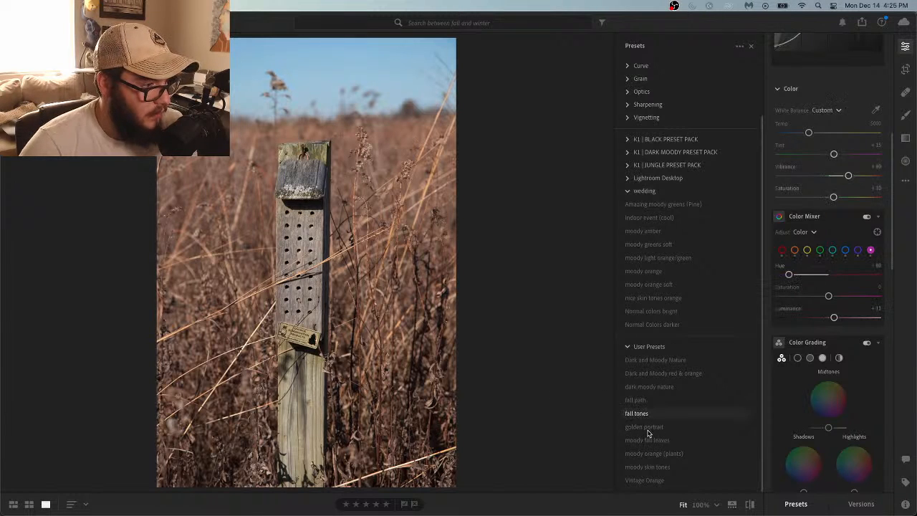
pyautogui.click(649, 441)
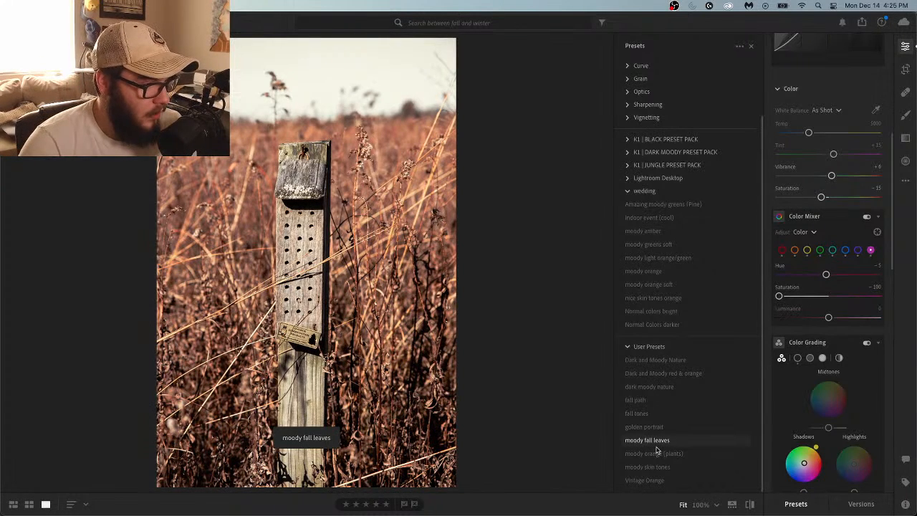
pyautogui.click(656, 454)
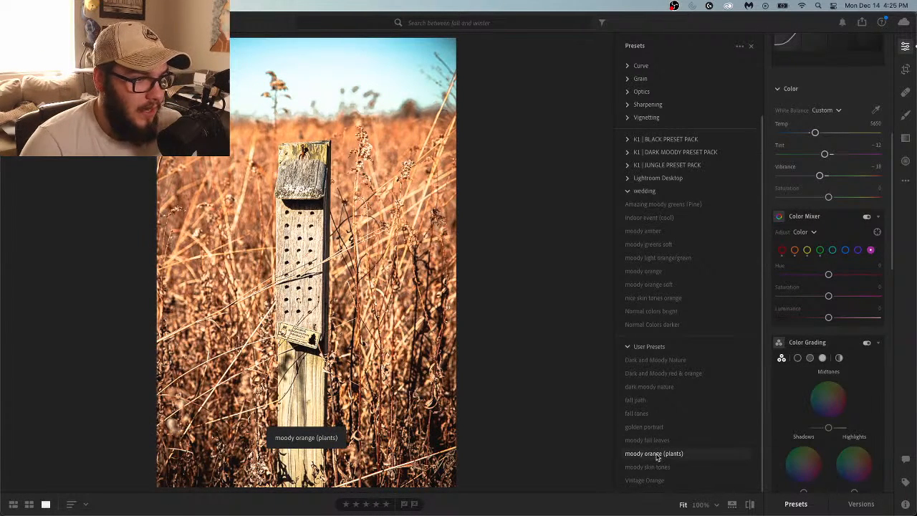
pyautogui.click(656, 466)
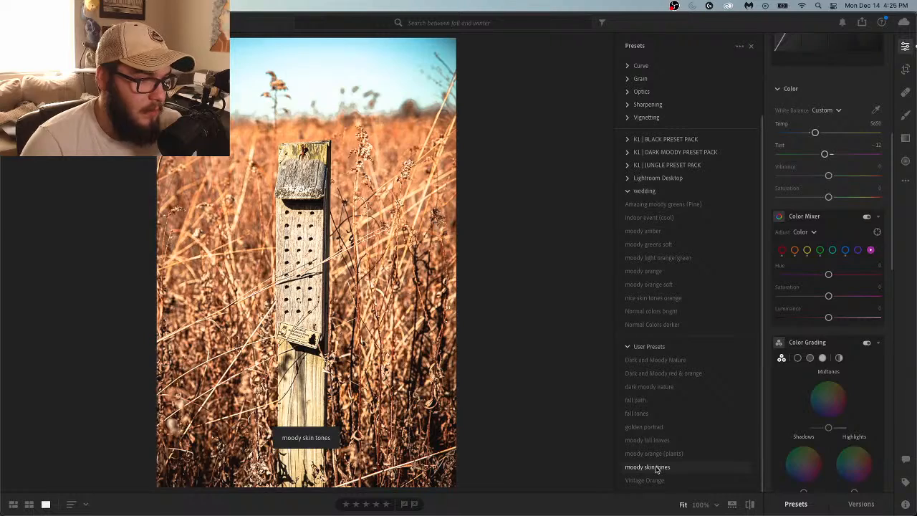
pyautogui.click(652, 428)
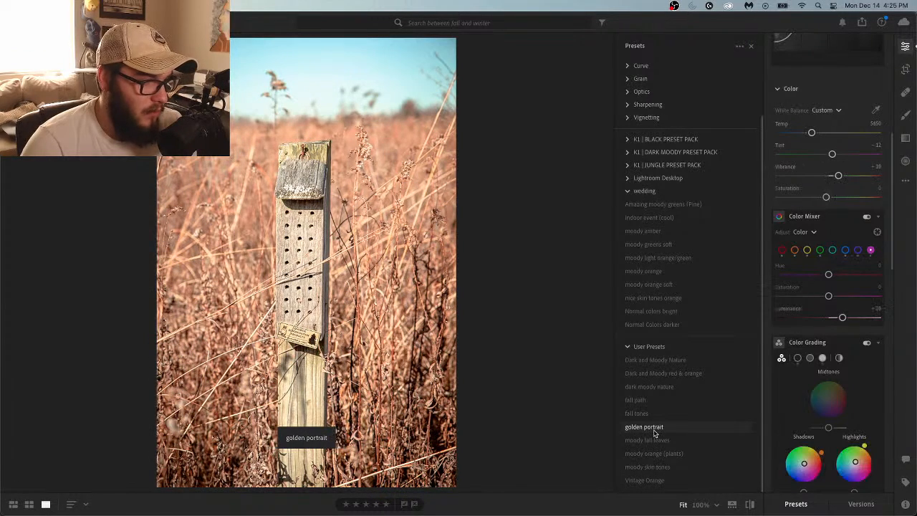
# Preview fall tones, fall path, dark moody nature, Dark and Moody red & orange, Dark and Moody Nature and Normal Colors darker on the post photo
pyautogui.click(648, 416)
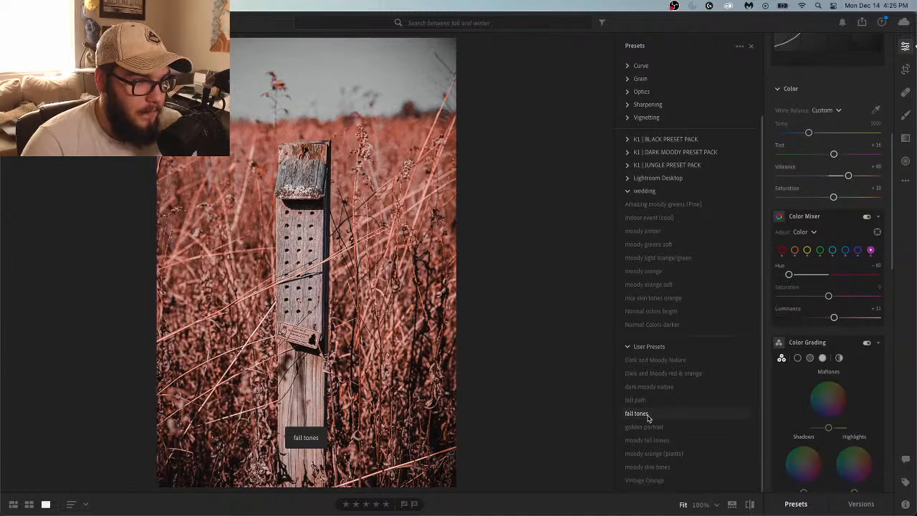
pyautogui.click(647, 402)
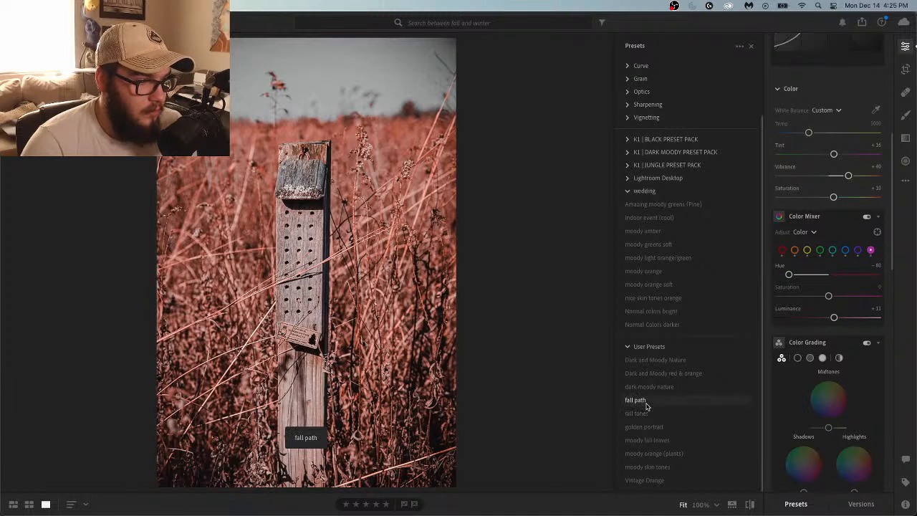
pyautogui.click(648, 387)
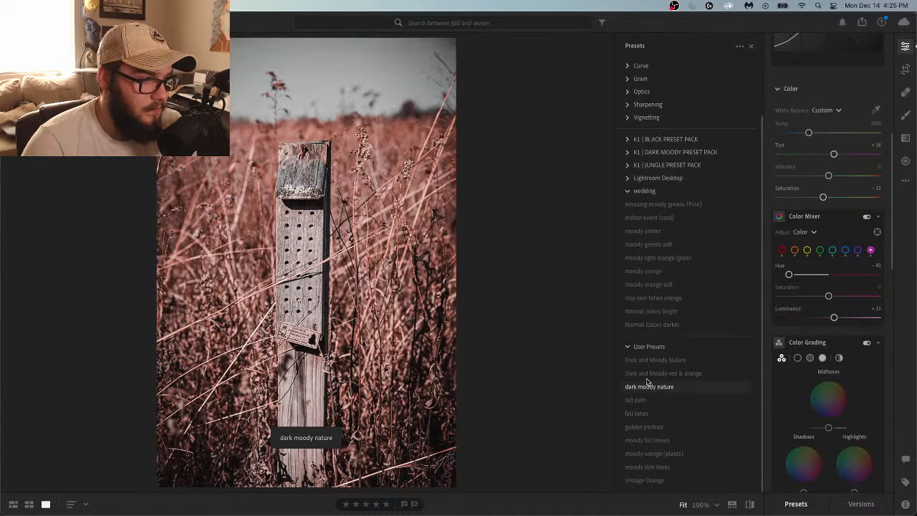
pyautogui.click(647, 377)
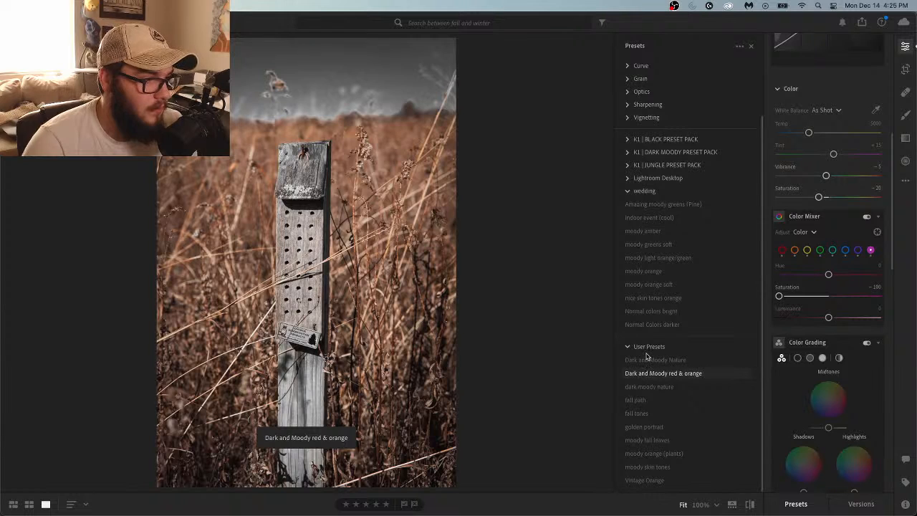
pyautogui.click(650, 359)
pyautogui.click(645, 324)
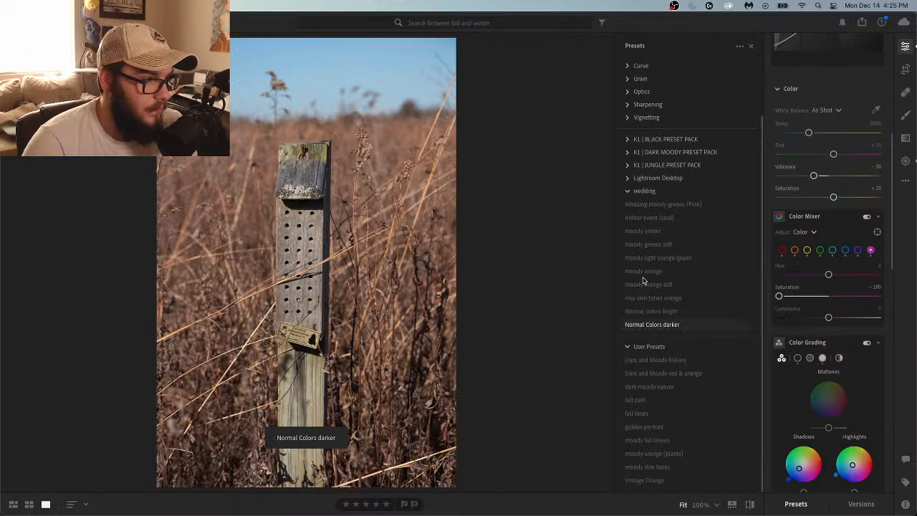
# Compare Amazing moody greens (Pine), fall tones, moody light orange/green, moody amber and moody greens soft once more on the wooden post photo
pyautogui.click(653, 205)
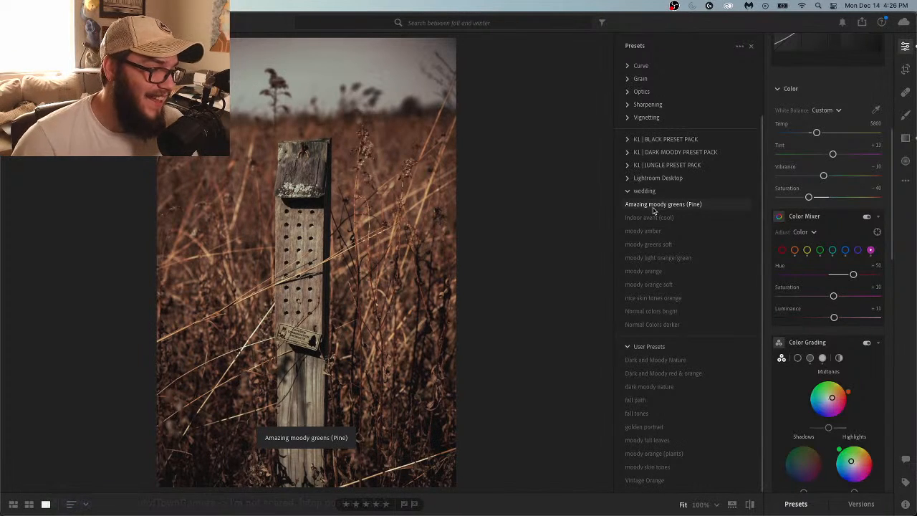
pyautogui.click(672, 217)
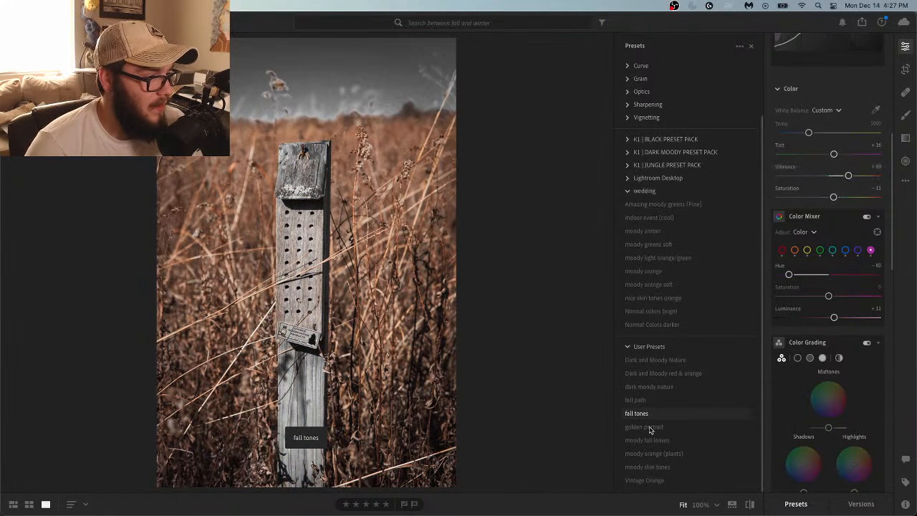
pyautogui.click(649, 415)
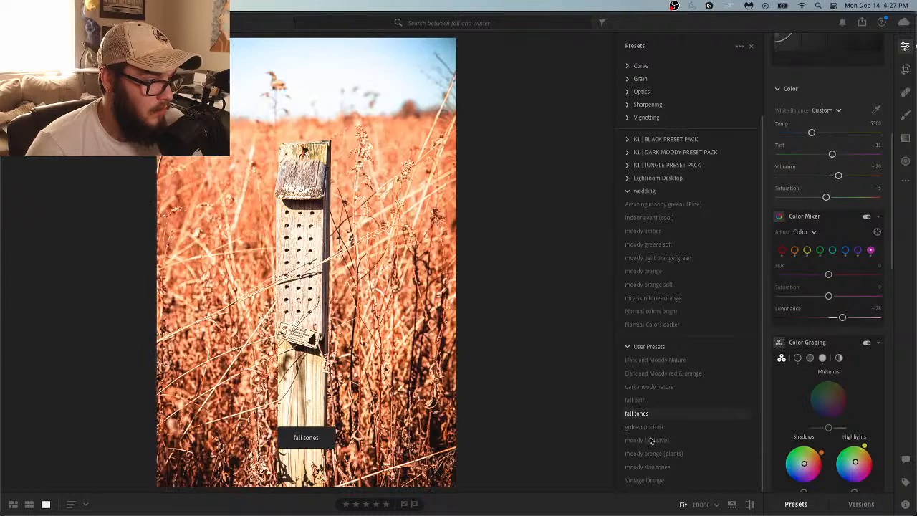
pyautogui.click(652, 441)
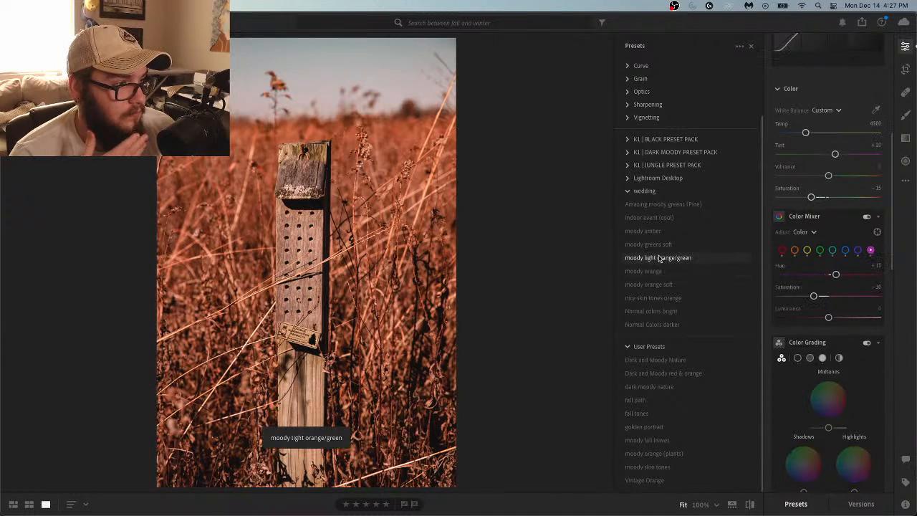
pyautogui.click(659, 259)
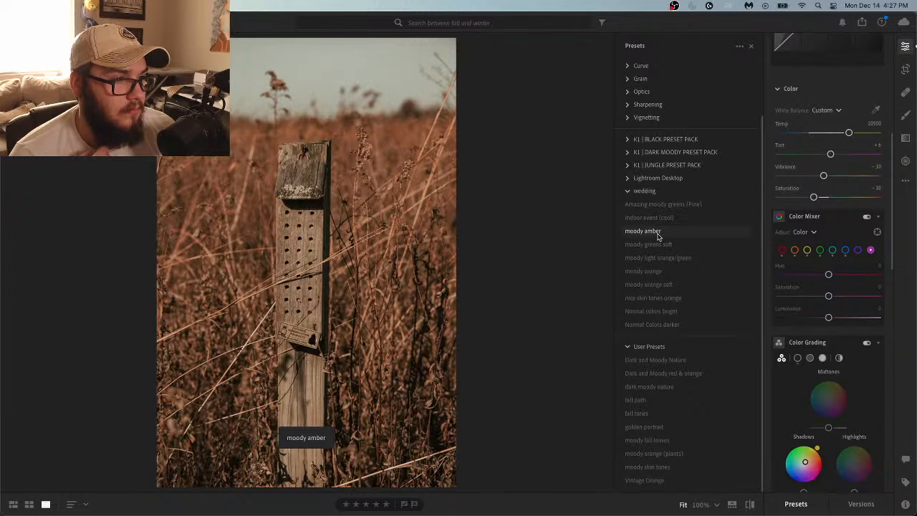
pyautogui.click(657, 245)
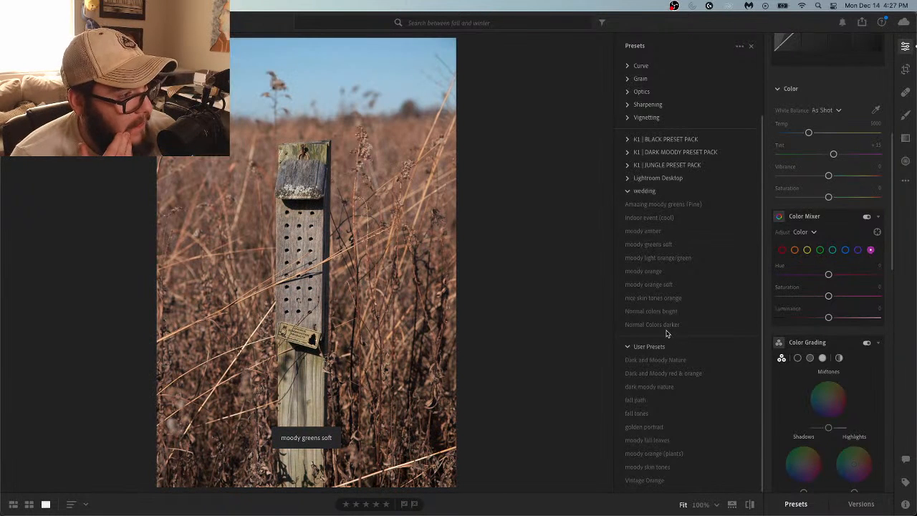
pyautogui.click(665, 326)
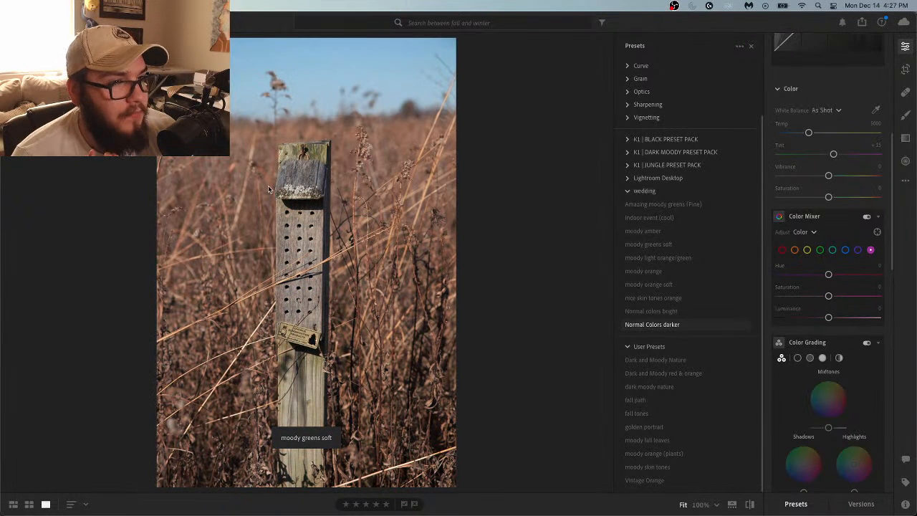
# Return to the photo grid and open a shot of the grassy forest path between bare trees and pines
pyautogui.click(14, 505)
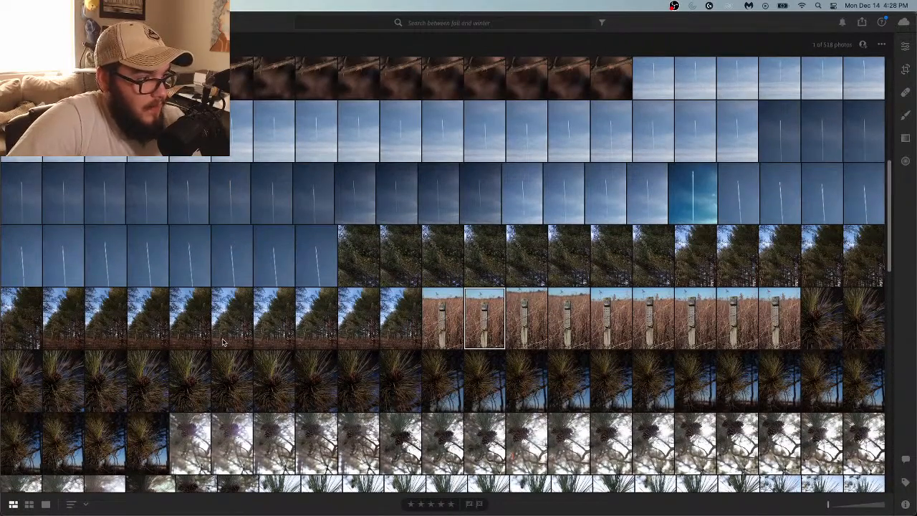
pyautogui.scroll(-1, 222, 342)
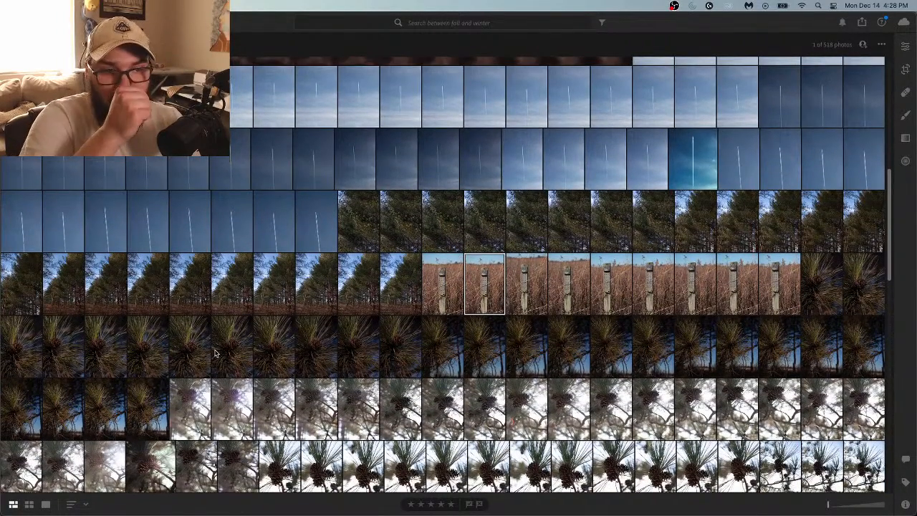
pyautogui.scroll(3, 240, 364)
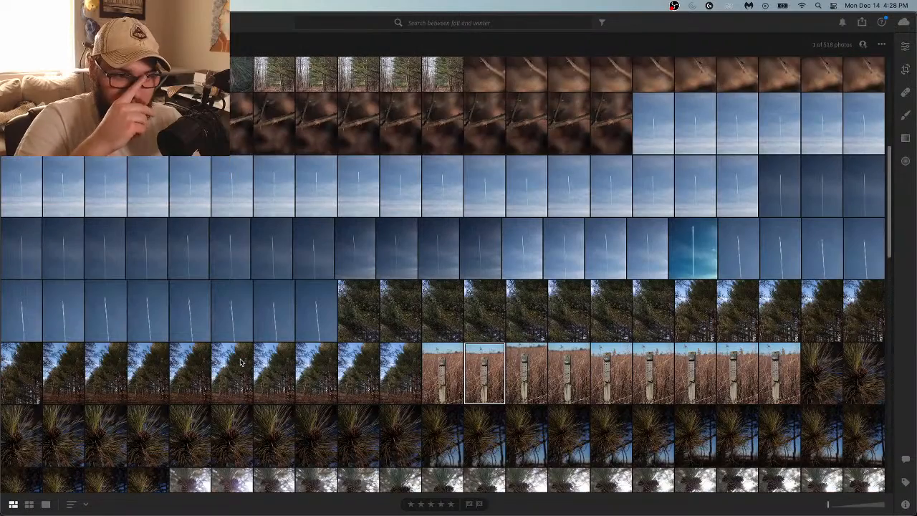
pyautogui.scroll(6, 241, 362)
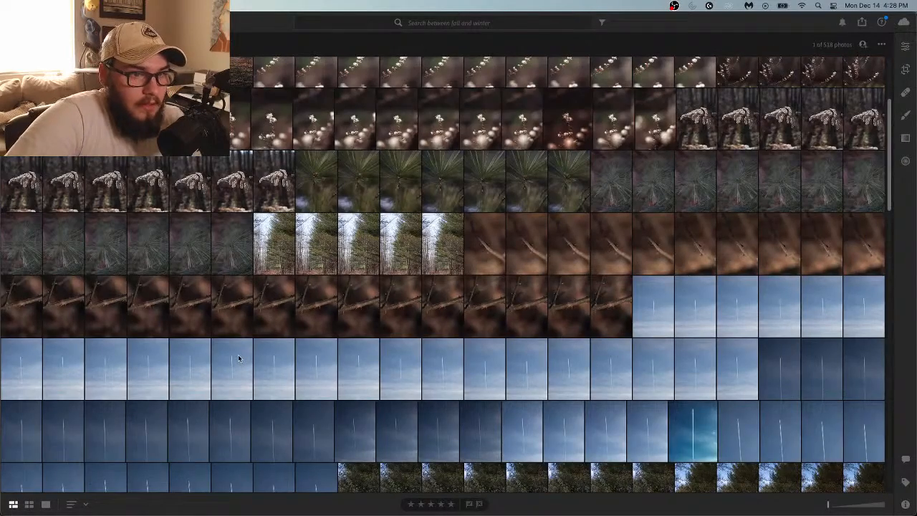
pyautogui.scroll(2, 239, 358)
pyautogui.scroll(3, 239, 359)
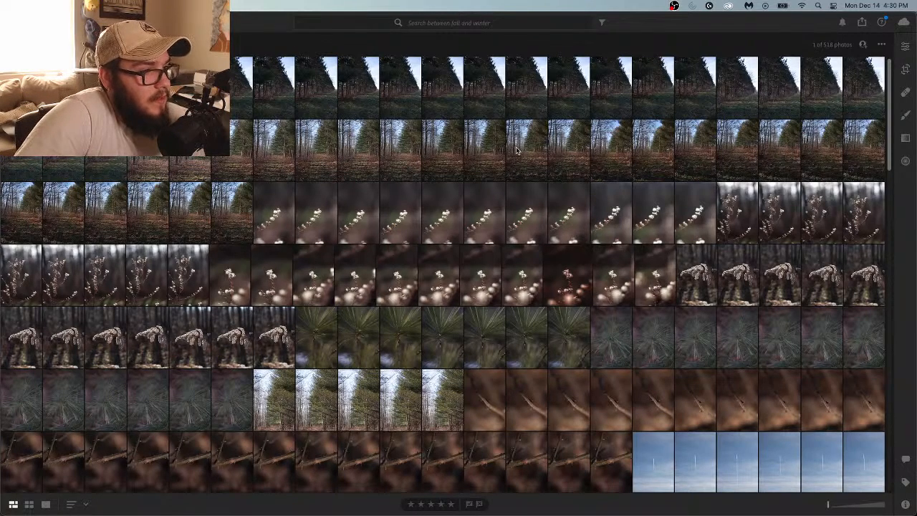
pyautogui.click(643, 156)
pyautogui.doubleClick(643, 156)
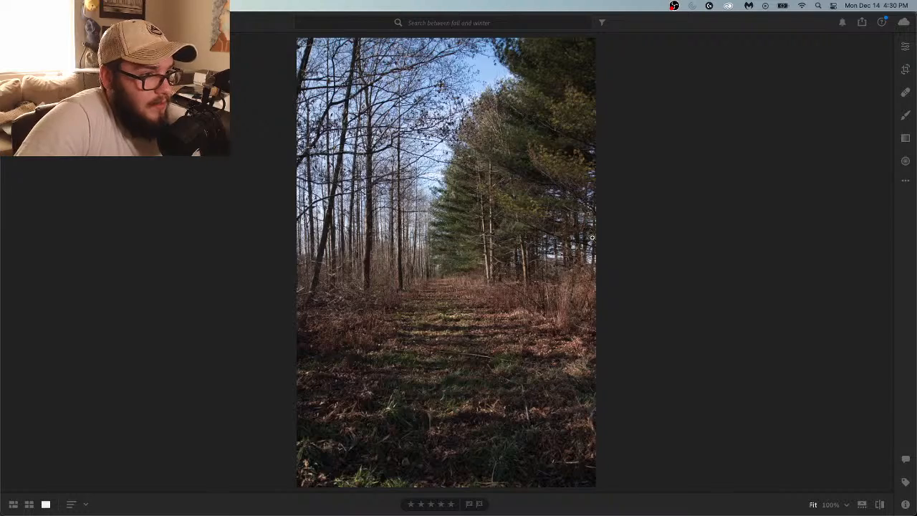
# Open the edit settings and presets for the forest path photo and try the wedding preset Amazing moody greens (Pine)
pyautogui.click(907, 49)
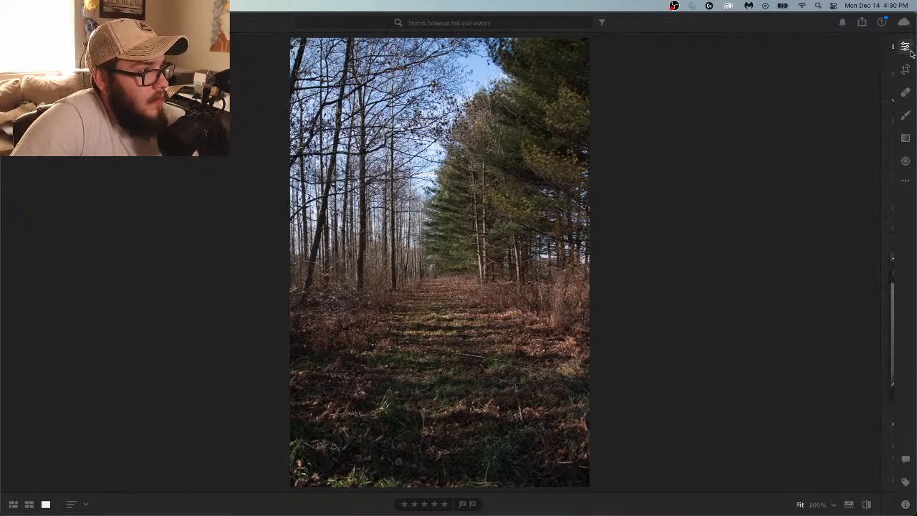
pyautogui.click(792, 509)
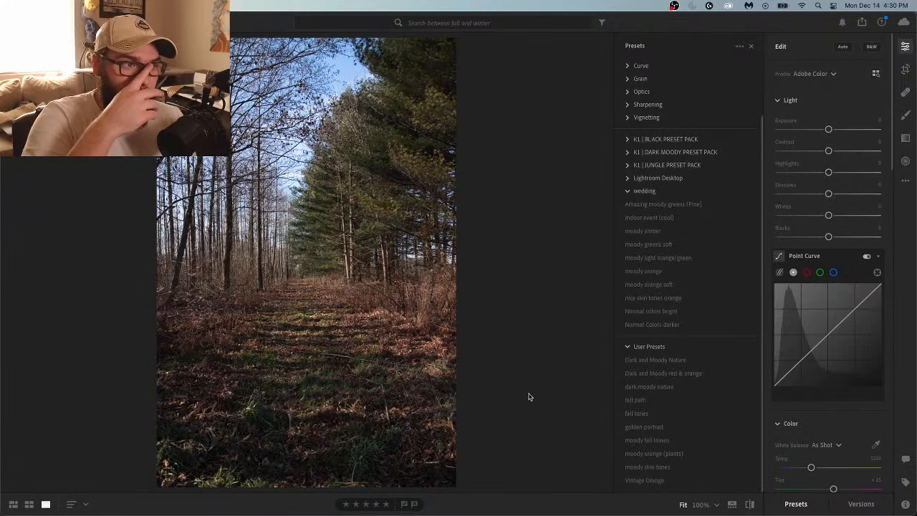
pyautogui.click(644, 324)
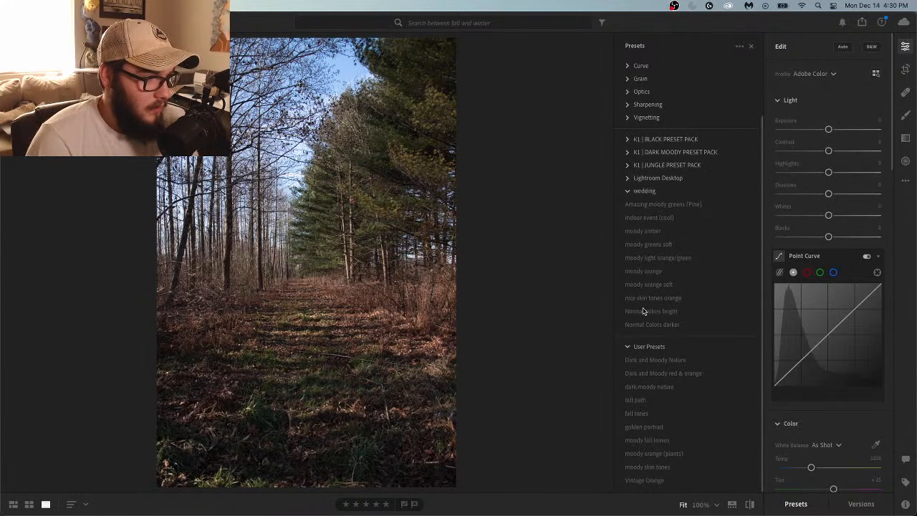
pyautogui.click(652, 206)
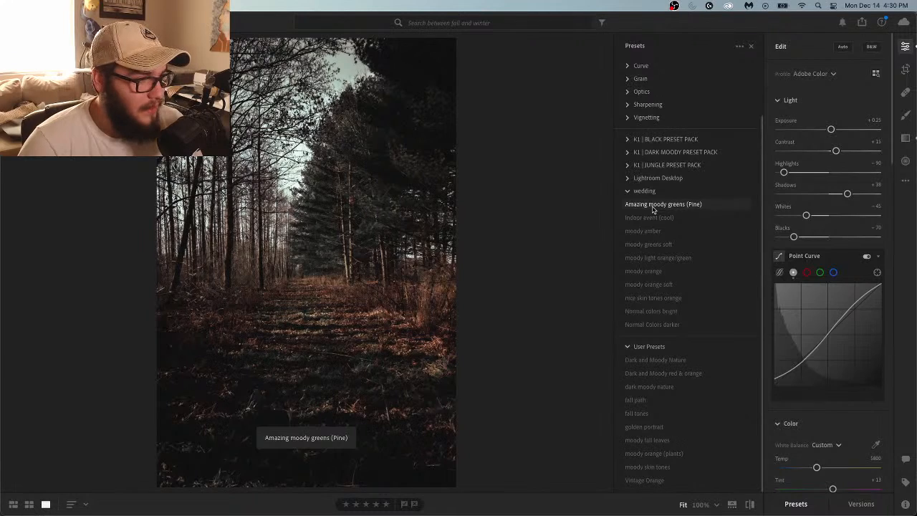
# Preview the wedding presets on the forest path photo, including moody amber, Amazing moody greens (Pine), moody light orange/green and moody orange
pyautogui.click(650, 236)
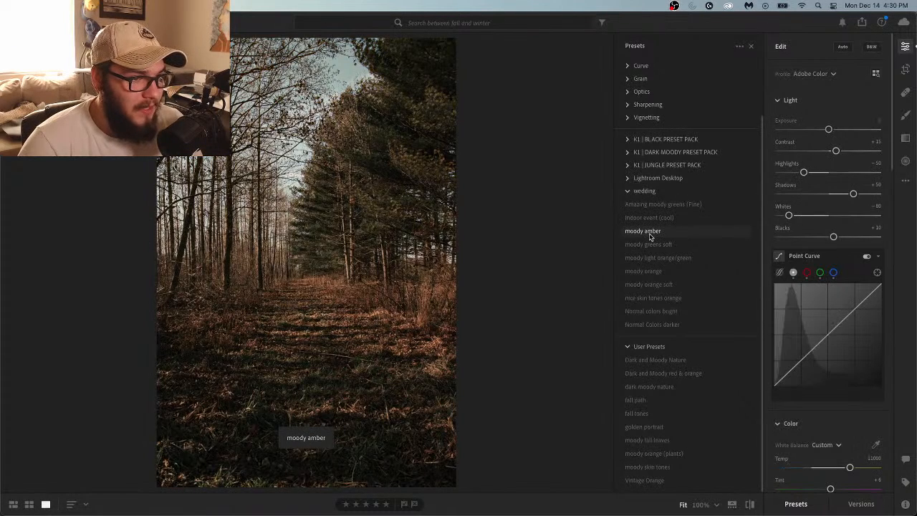
pyautogui.click(652, 246)
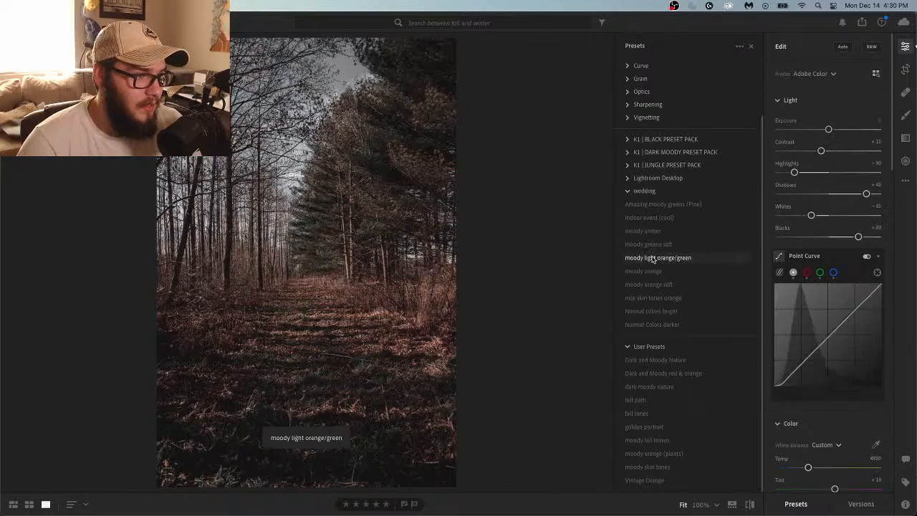
pyautogui.click(658, 206)
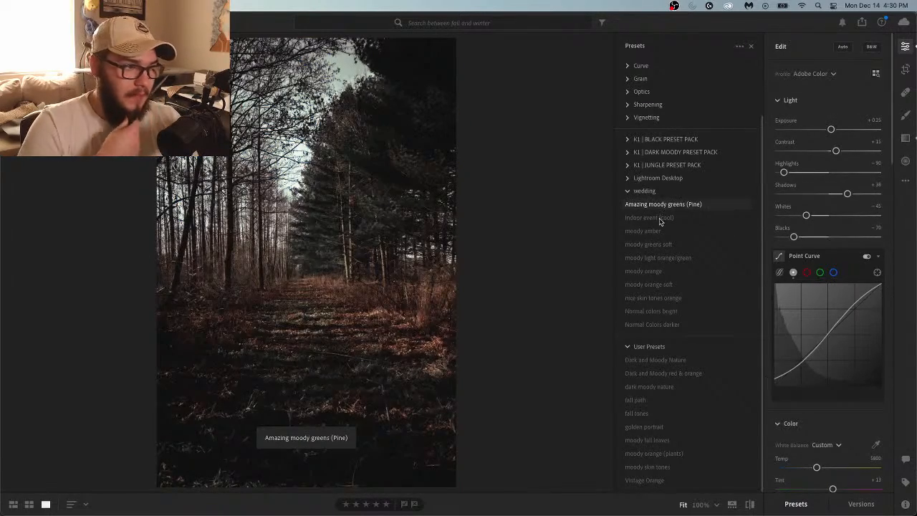
pyautogui.click(655, 257)
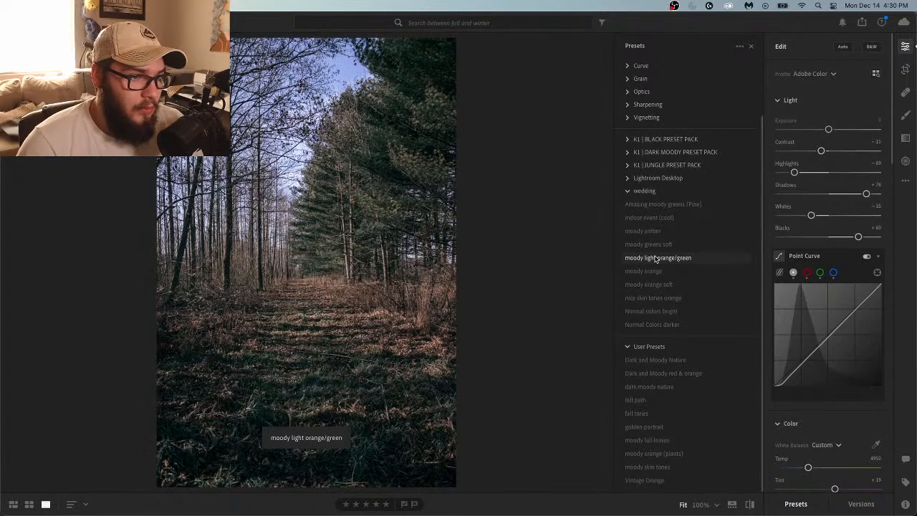
pyautogui.click(654, 270)
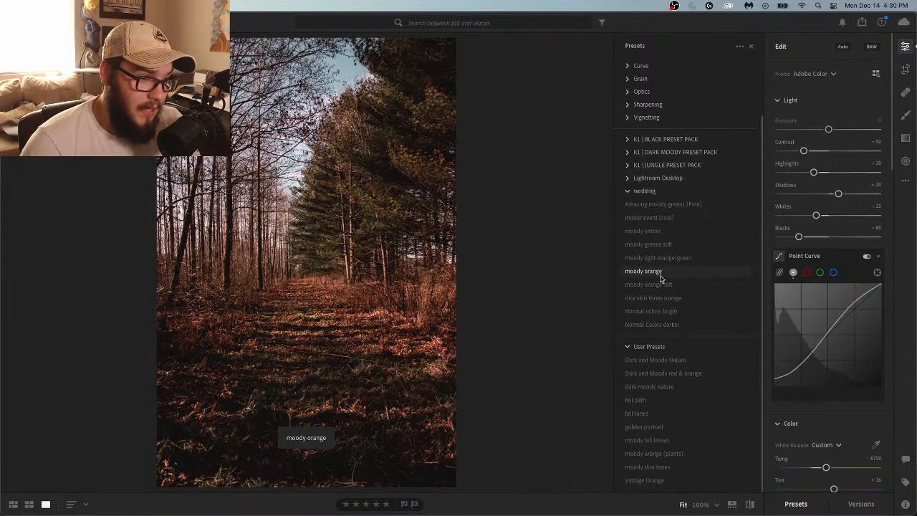
pyautogui.click(660, 285)
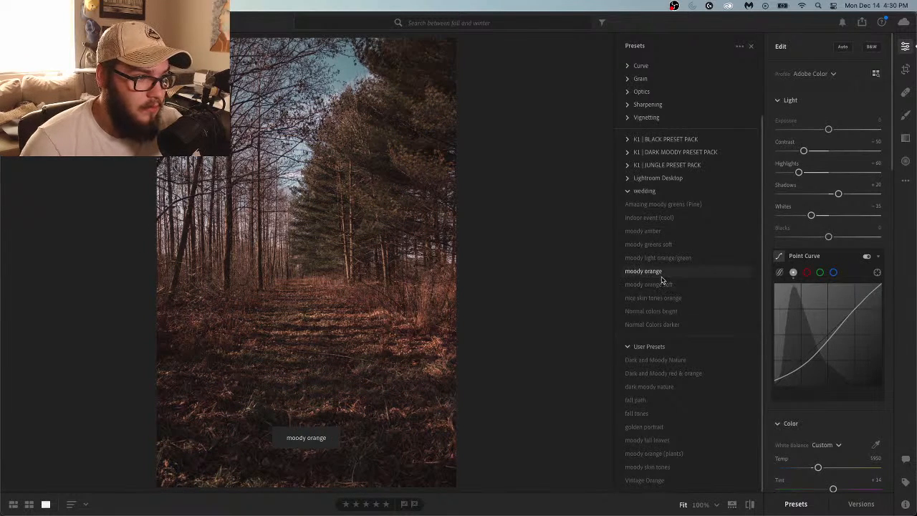
pyautogui.click(661, 278)
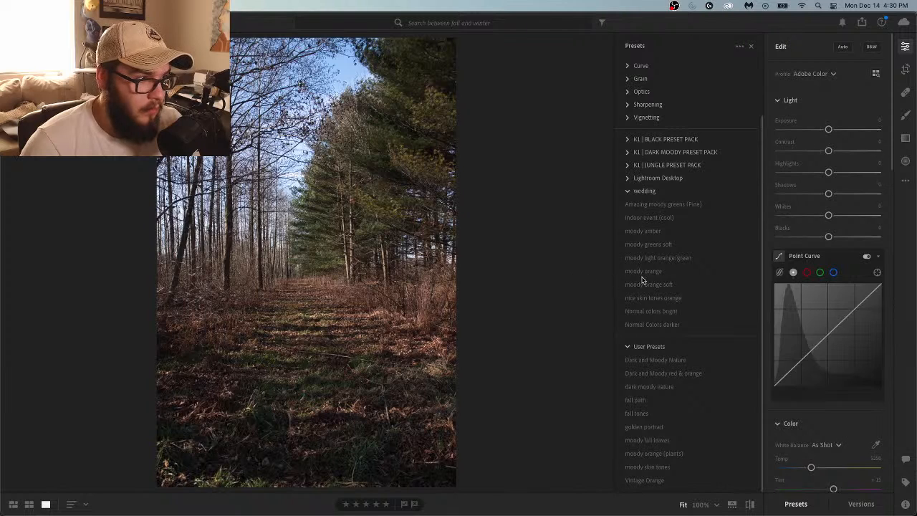
# Apply the moody orange preset from the wedding group to the photo and close the preset list
pyautogui.click(664, 278)
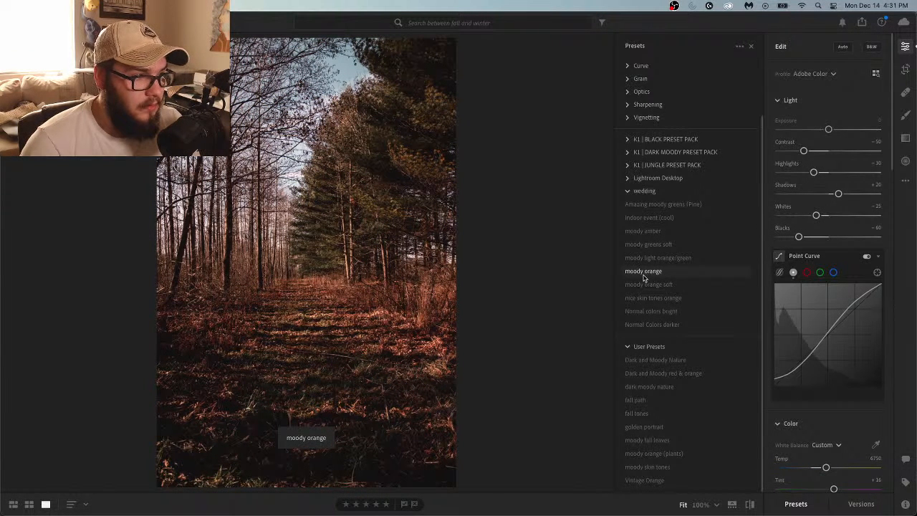
pyautogui.click(643, 276)
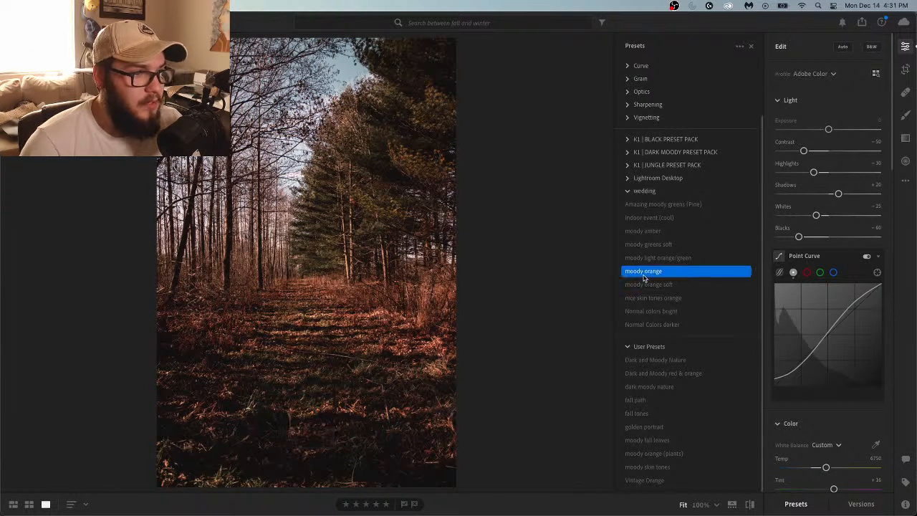
pyautogui.click(751, 47)
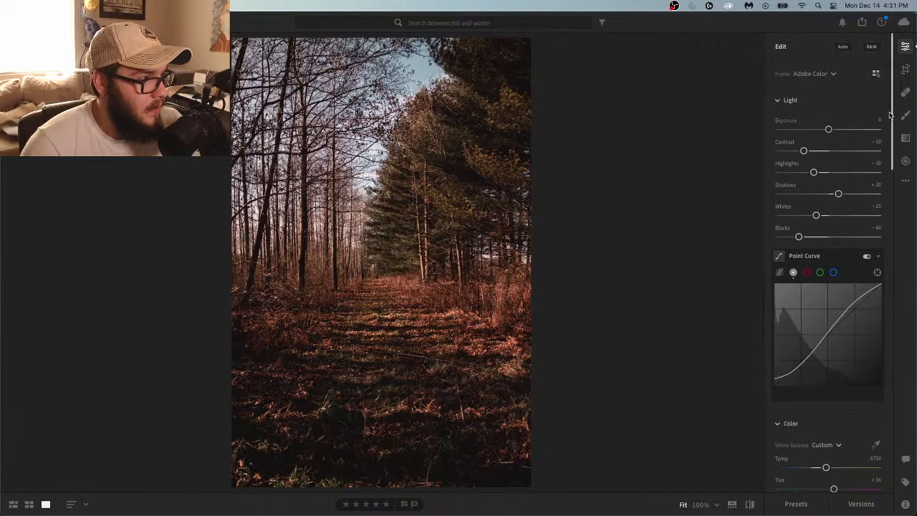
# Deepen the point curve's S-shape by lowering the shadow point slightly and raising the highlight point to about 70, 83.5
pyautogui.scroll(-5, 890, 115)
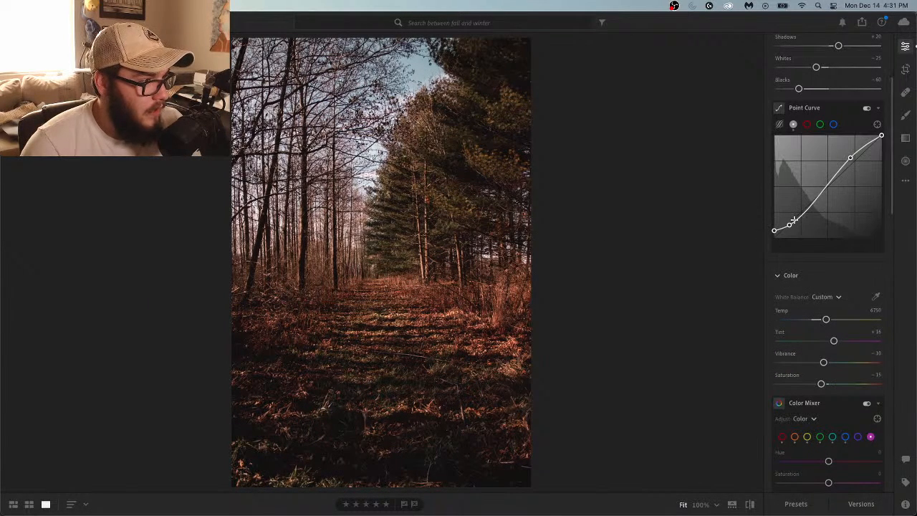
pyautogui.moveTo(790, 225); pyautogui.dragTo(792, 228)
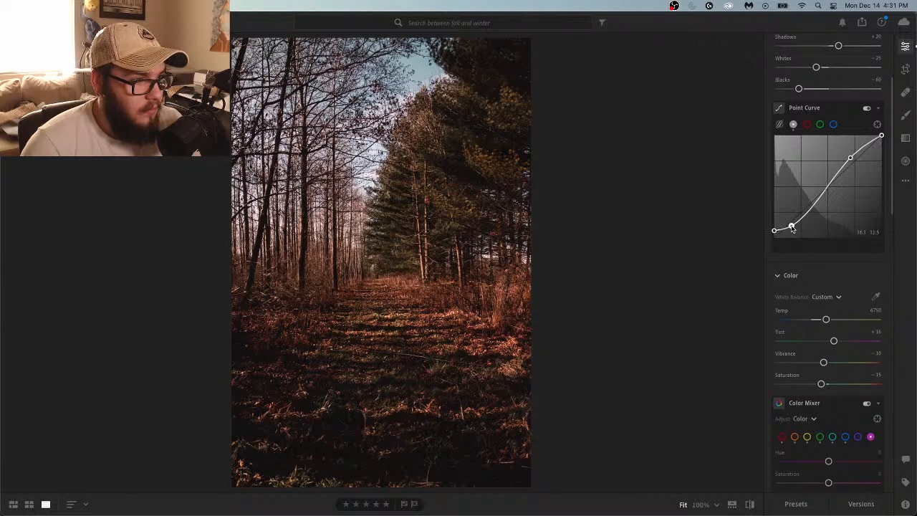
pyautogui.click(828, 186)
pyautogui.moveTo(828, 186); pyautogui.dragTo(829, 186)
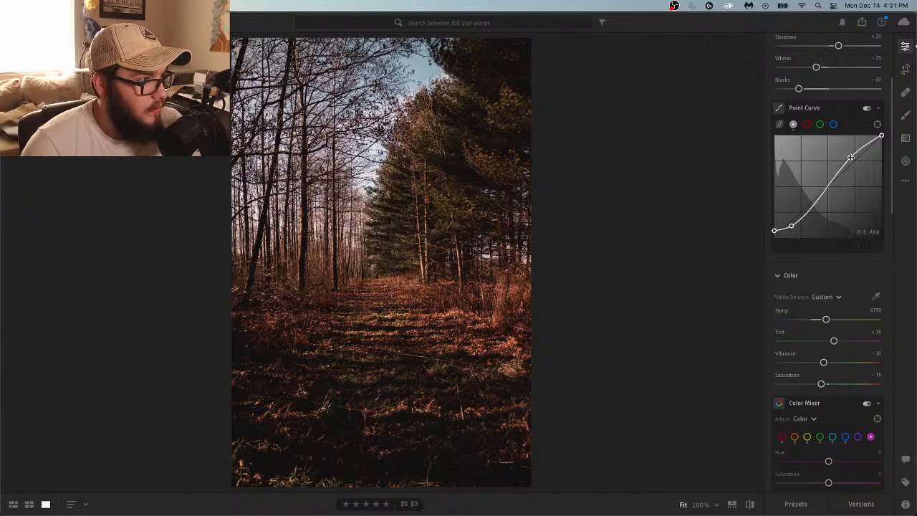
pyautogui.moveTo(851, 157); pyautogui.dragTo(850, 154)
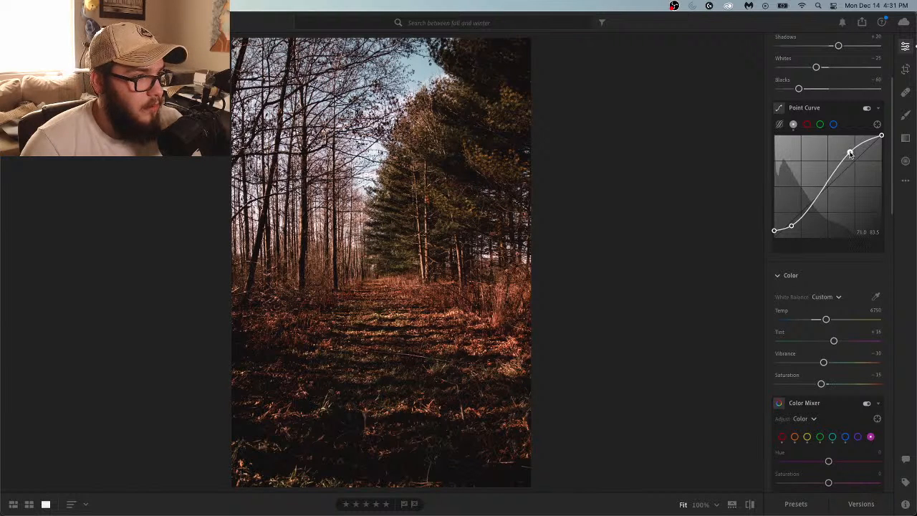
pyautogui.scroll(2, 890, 125)
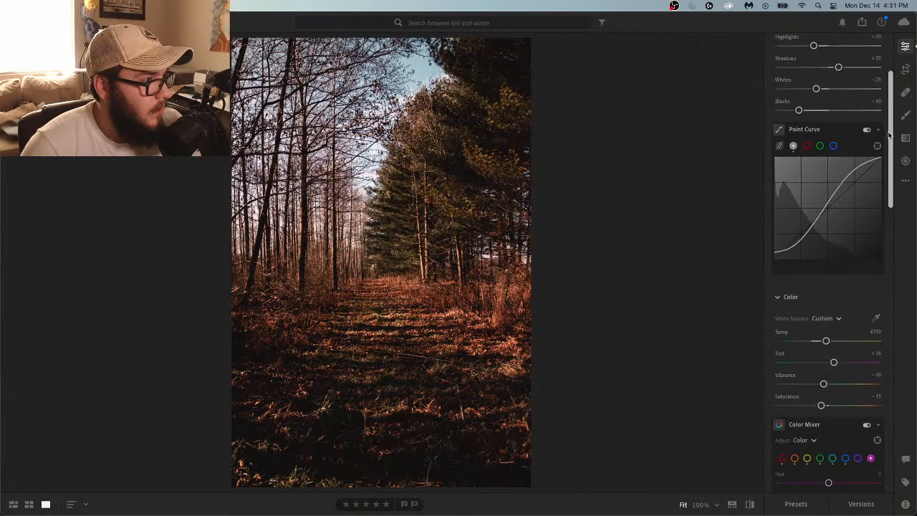
# Set the blue range's saturation to -73 and luminance to -4 in the Color Mixer
pyautogui.moveTo(838, 114); pyautogui.dragTo(889, 227)
pyautogui.click(845, 185)
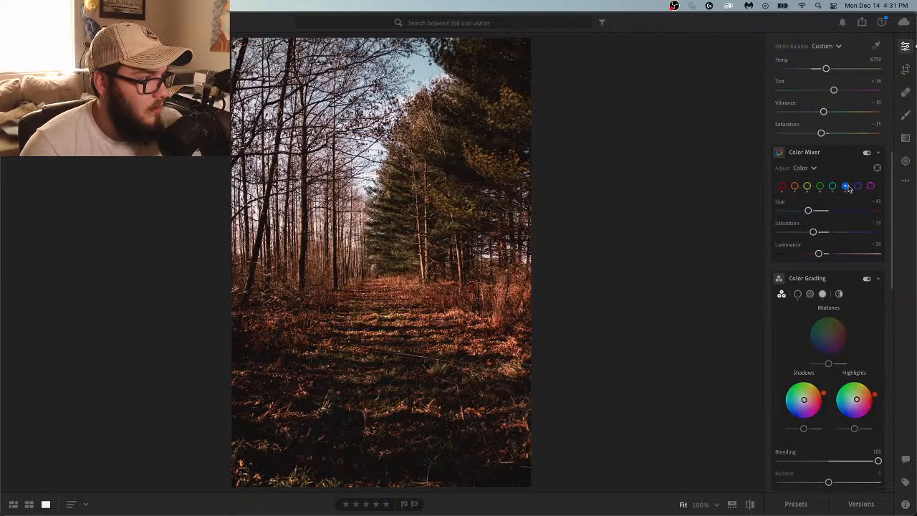
pyautogui.moveTo(813, 230); pyautogui.dragTo(827, 256)
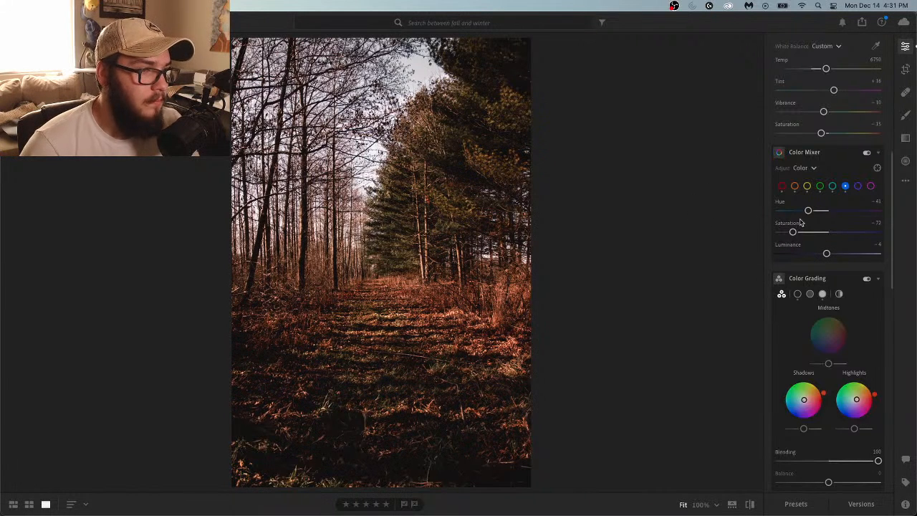
# Try a lower hue for the greens in the Color Mixer, undo it, and set the green saturation to -40
pyautogui.click(819, 186)
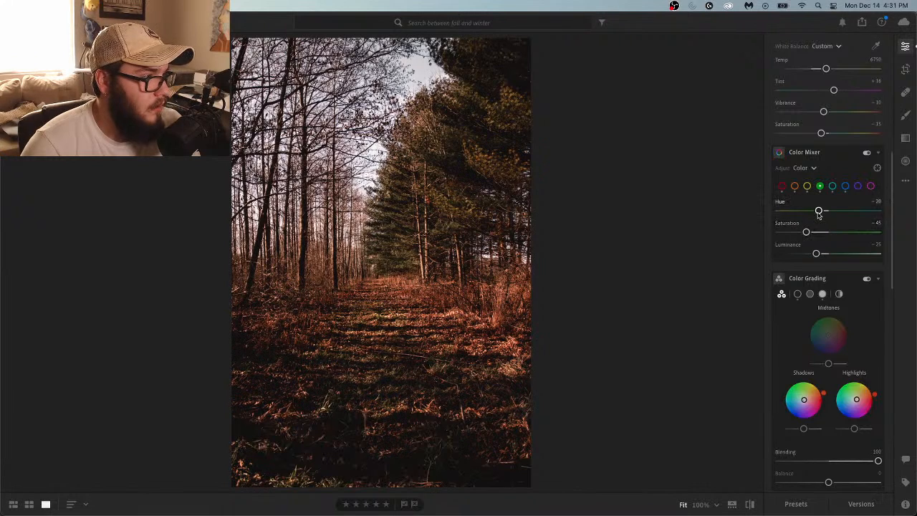
pyautogui.moveTo(819, 212)
pyautogui.mouseDown()
pyautogui.moveTo(812, 215)
pyautogui.moveTo(835, 216)
pyautogui.moveTo(809, 215)
pyautogui.moveTo(851, 216)
pyautogui.moveTo(805, 216)
pyautogui.moveTo(885, 218)
pyautogui.moveTo(815, 218)
pyautogui.mouseUp()
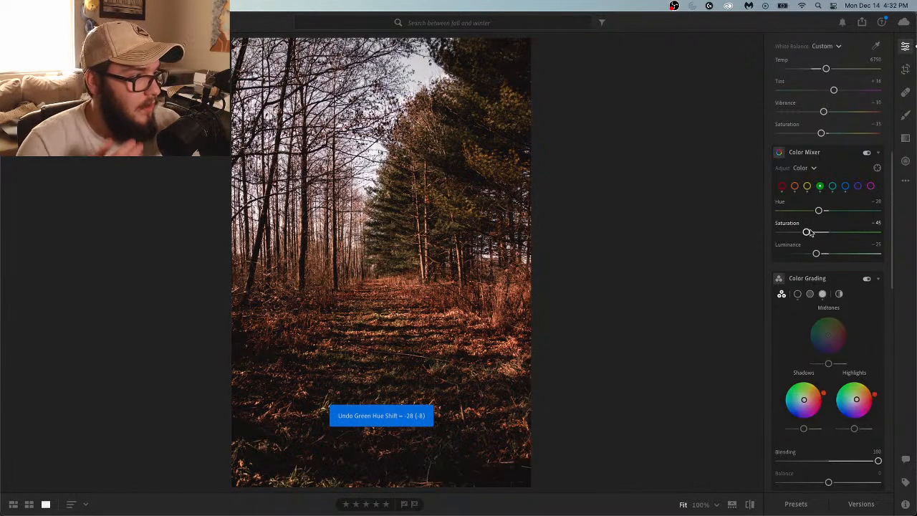
pyautogui.moveTo(809, 233)
pyautogui.mouseDown()
pyautogui.moveTo(818, 233)
pyautogui.moveTo(793, 237)
pyautogui.moveTo(811, 243)
pyautogui.mouseUp()
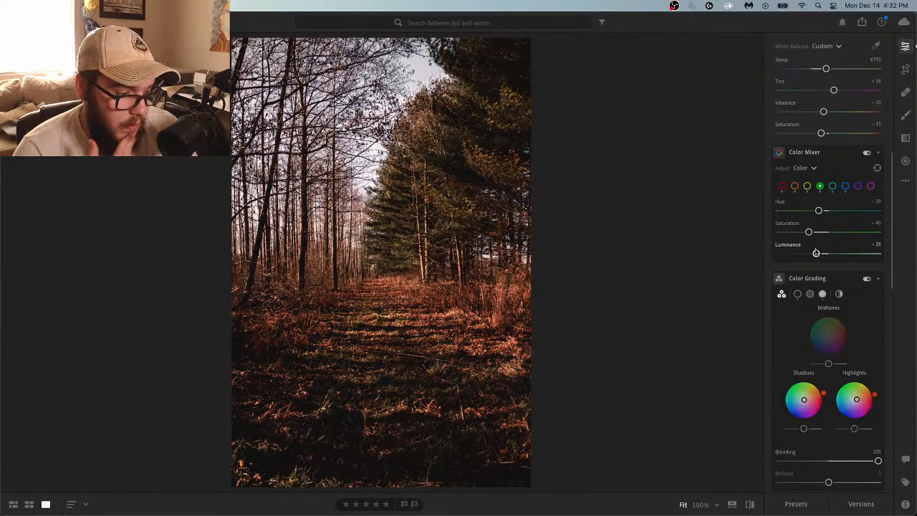
# Adjust the yellow range in the Color Mixer, and set the orange range's saturation to +42 and luminance to +2
pyautogui.click(806, 186)
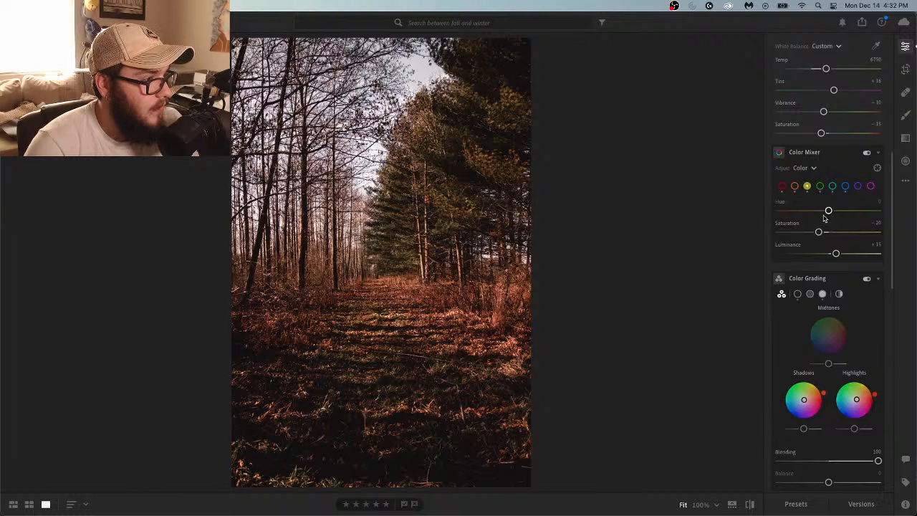
pyautogui.moveTo(828, 211); pyautogui.dragTo(824, 233)
pyautogui.click(815, 213)
pyautogui.click(795, 186)
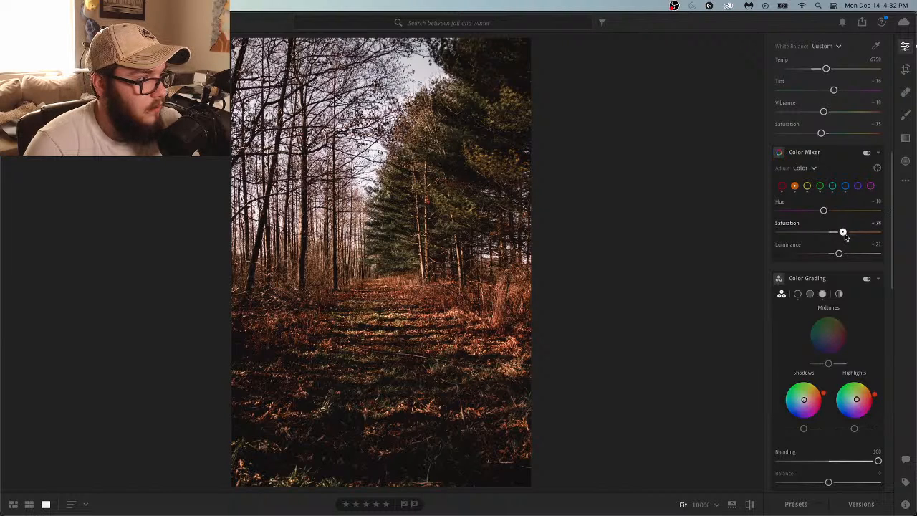
pyautogui.moveTo(839, 253); pyautogui.dragTo(848, 232)
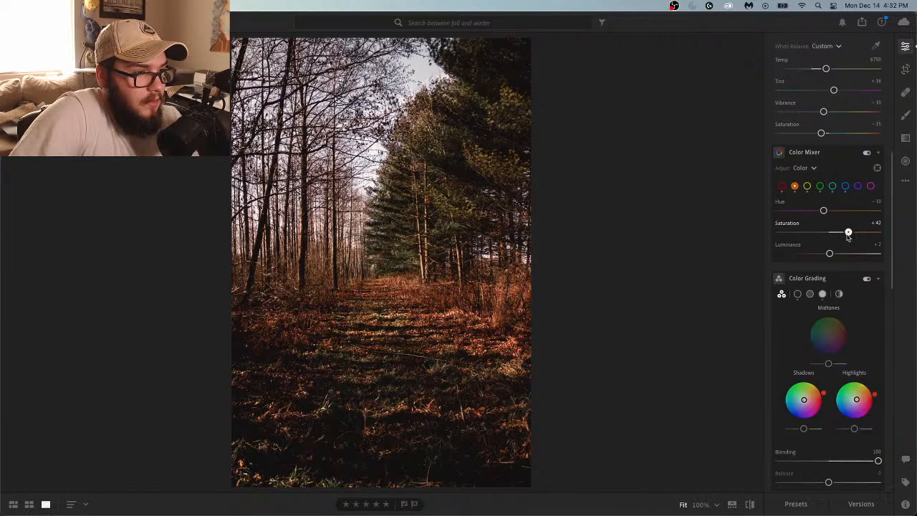
# Raise the green saturation to about -24, and set the yellow hue to +20, saturation to -30 and luminance to +32
pyautogui.click(819, 185)
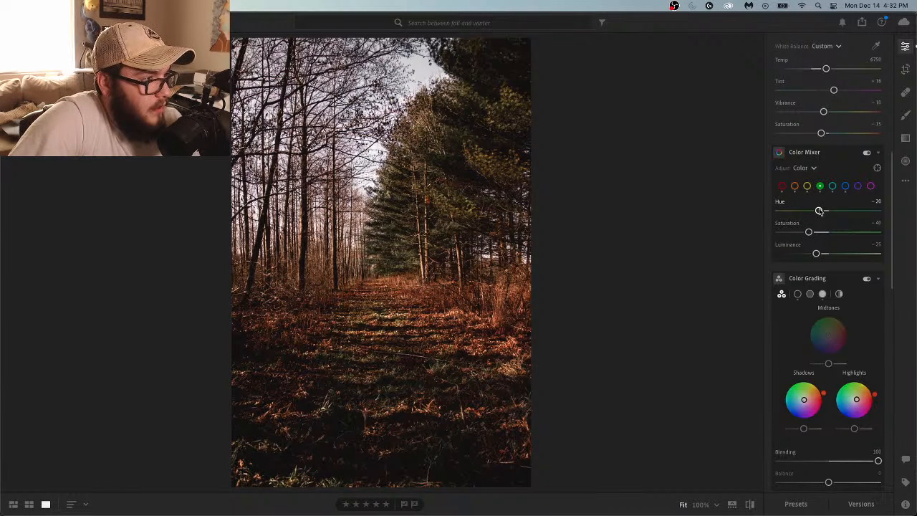
pyautogui.moveTo(810, 232)
pyautogui.mouseDown()
pyautogui.moveTo(854, 234)
pyautogui.moveTo(757, 231)
pyautogui.moveTo(913, 241)
pyautogui.moveTo(813, 236)
pyautogui.mouseUp()
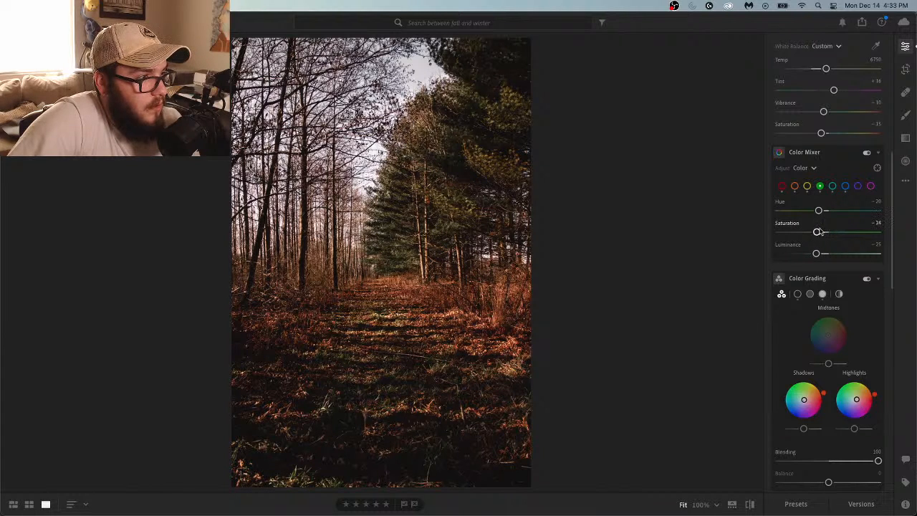
pyautogui.click(807, 186)
pyautogui.moveTo(846, 211); pyautogui.dragTo(815, 235)
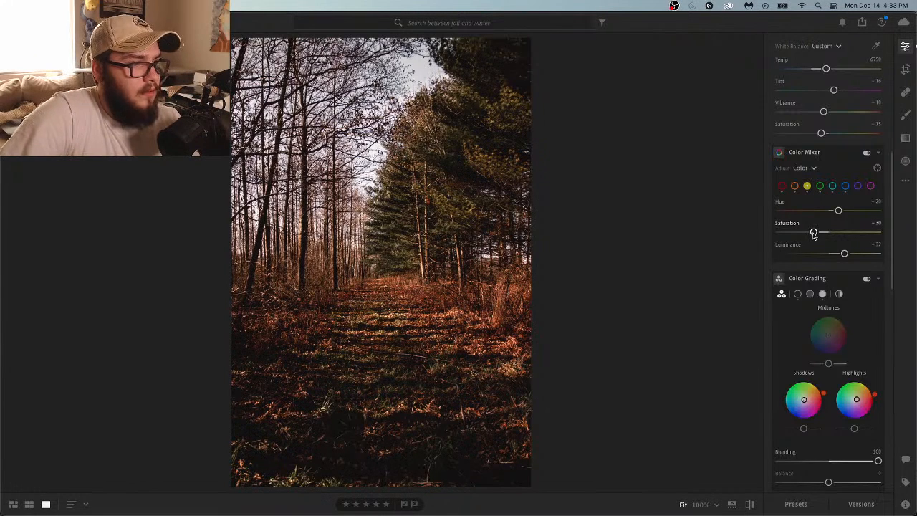
# Compare the edited photo with the original, and set the Shadows in the Light adjustments to +43
pyautogui.click(750, 504)
pyautogui.click(750, 504)
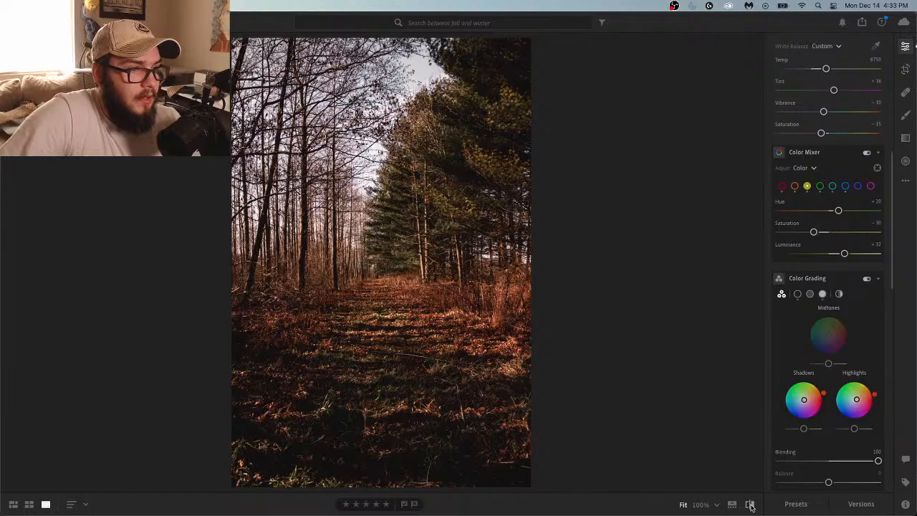
pyautogui.click(750, 505)
pyautogui.click(751, 505)
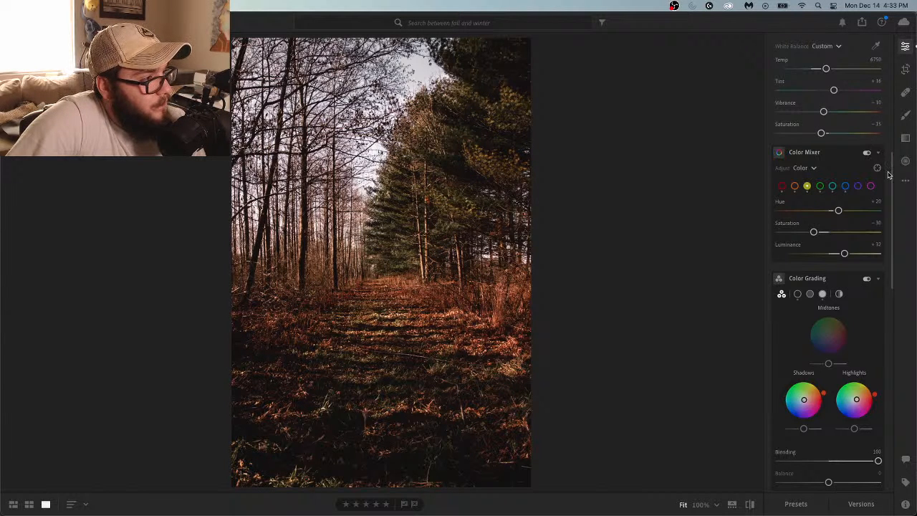
pyautogui.moveTo(890, 174); pyautogui.dragTo(892, 57)
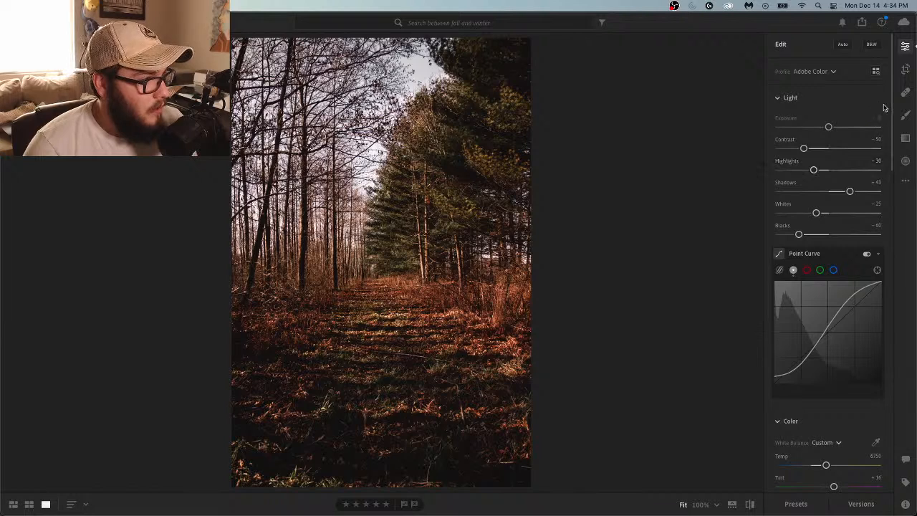
pyautogui.moveTo(889, 109)
pyautogui.mouseDown()
pyautogui.moveTo(894, 204)
pyautogui.moveTo(900, 105)
pyautogui.mouseUp()
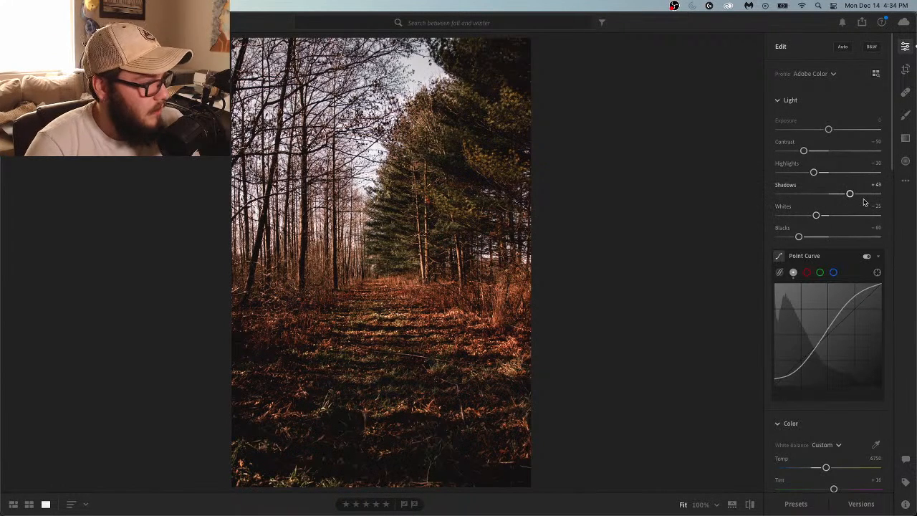
pyautogui.scroll(-2, 889, 138)
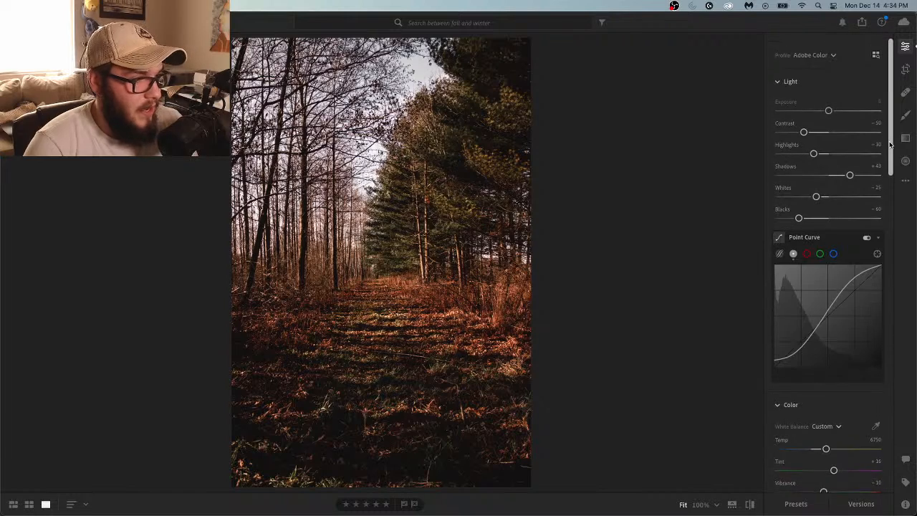
pyautogui.scroll(2, 889, 138)
# Crop the photo to a 4 x 5 aspect ratio, reposition the frame over the path and straighten it by about 1.10 degrees
pyautogui.click(906, 70)
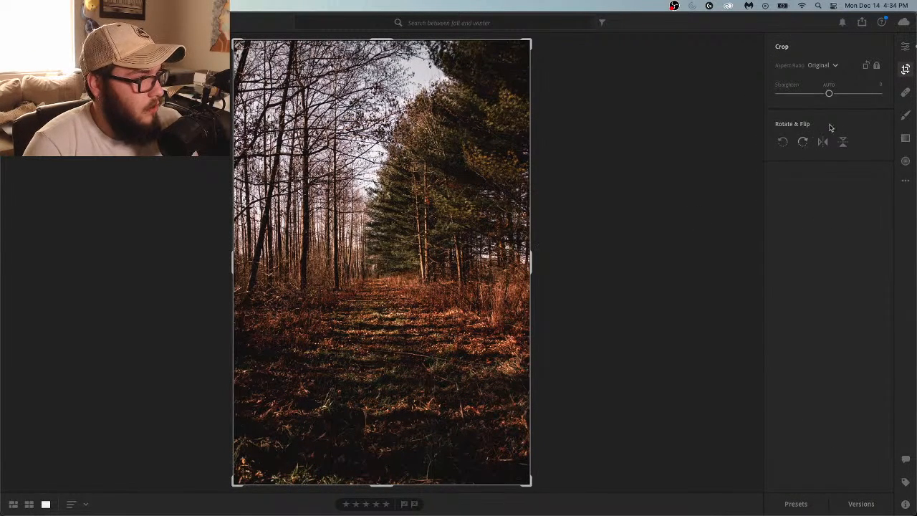
pyautogui.click(821, 65)
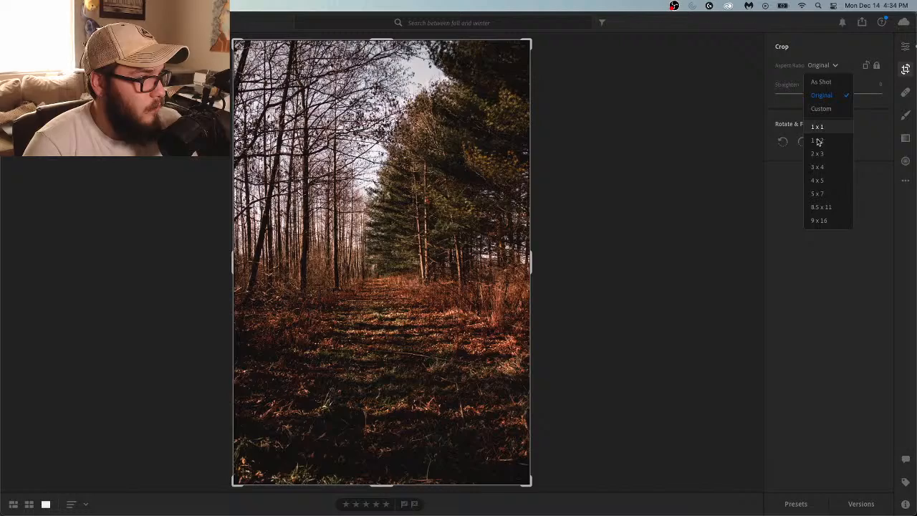
pyautogui.click(829, 181)
pyautogui.moveTo(409, 263); pyautogui.dragTo(389, 280)
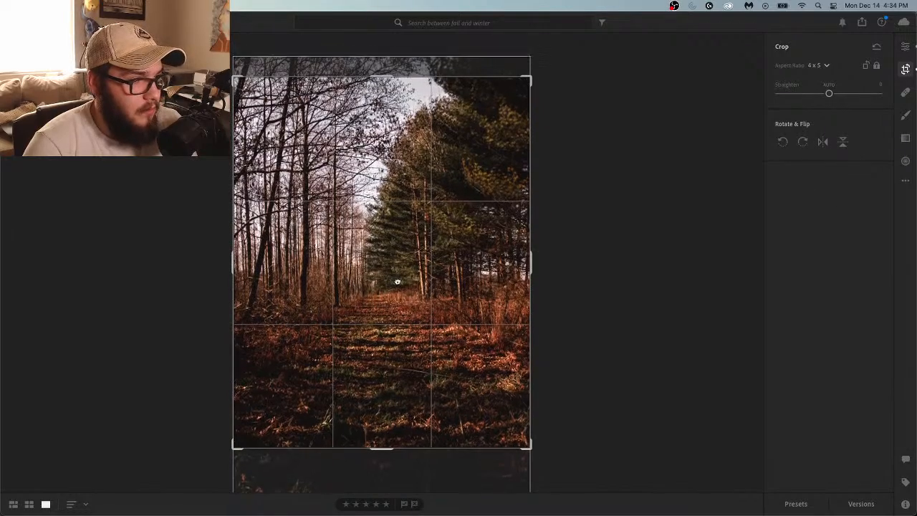
pyautogui.moveTo(389, 457); pyautogui.dragTo(385, 463)
pyautogui.moveTo(419, 401); pyautogui.dragTo(400, 374)
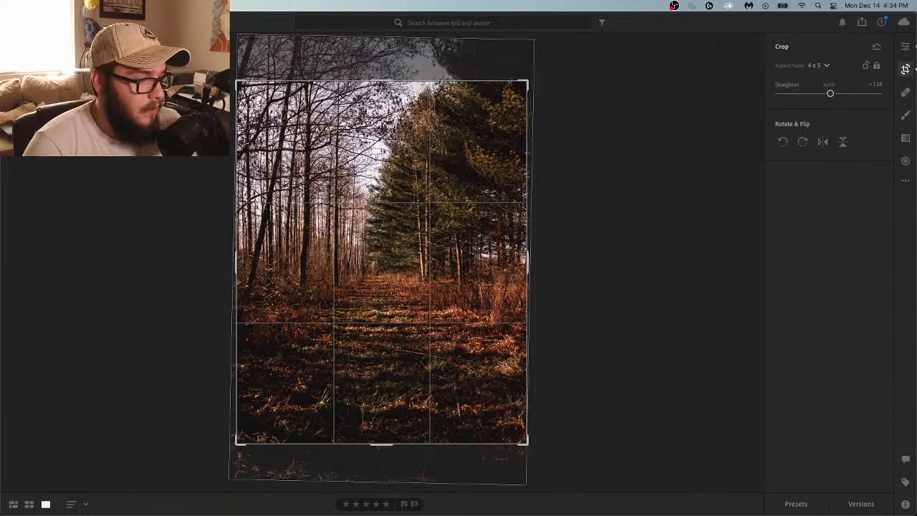
# Recheck the crop frame's position over the path, apply the 4 x 5 crop, and set the photo's Exposure to -0.10
pyautogui.press('e')
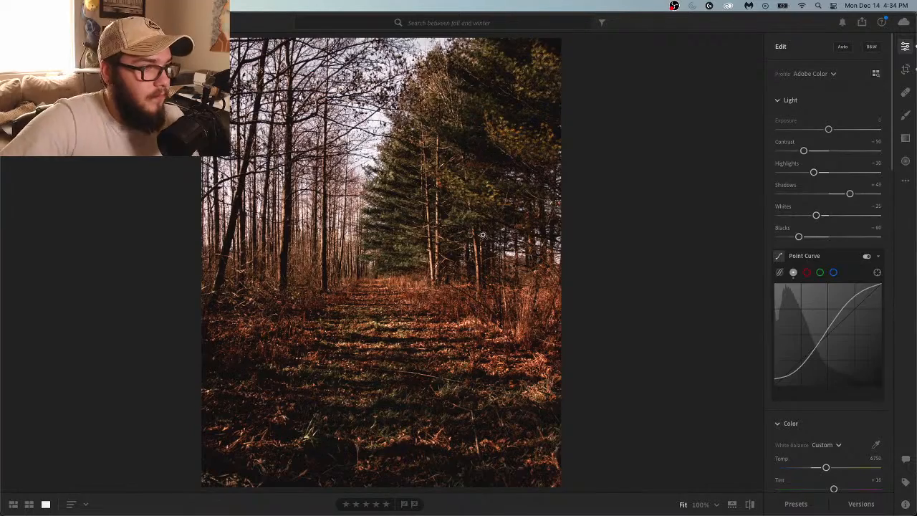
pyautogui.press('c')
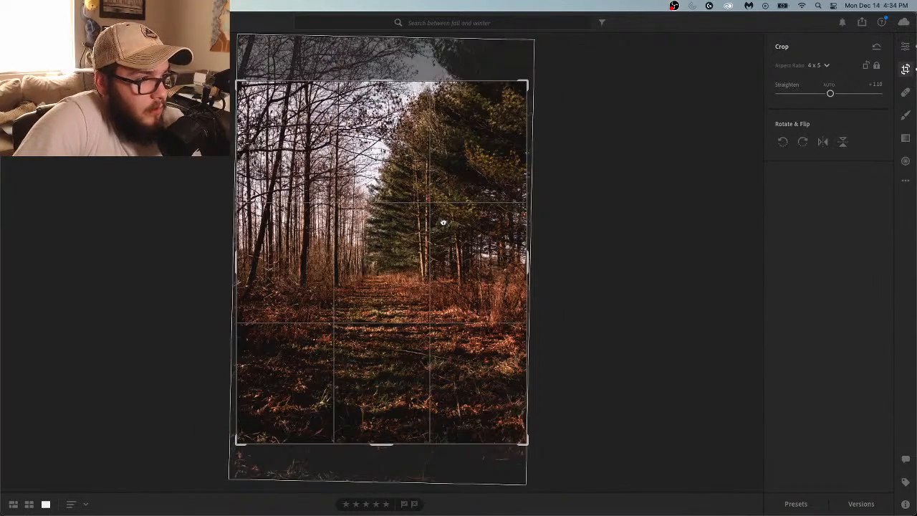
pyautogui.moveTo(444, 223); pyautogui.dragTo(442, 224)
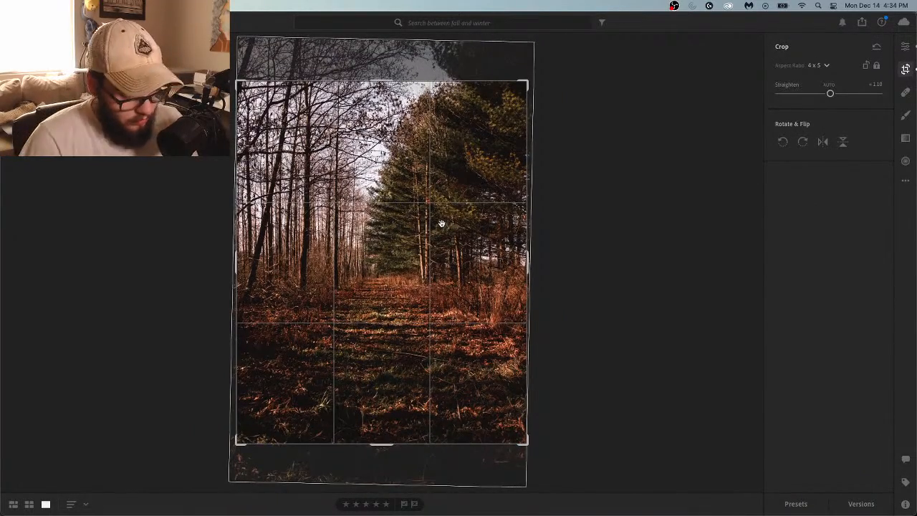
pyautogui.press('Return')
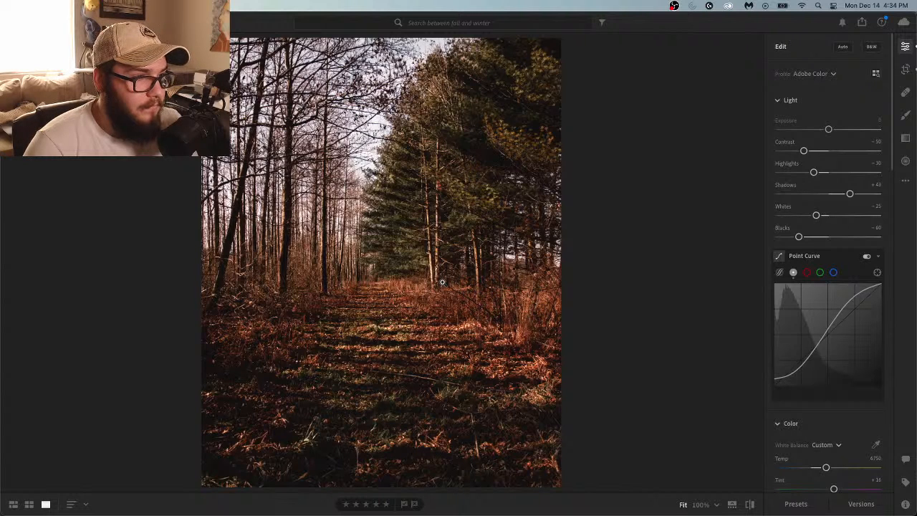
pyautogui.scroll(-1, 891, 133)
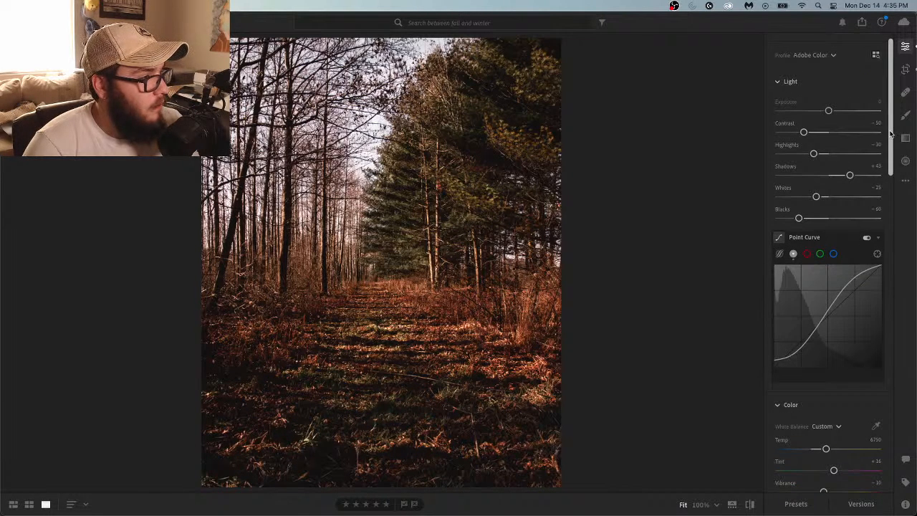
pyautogui.moveTo(828, 111); pyautogui.dragTo(828, 116)
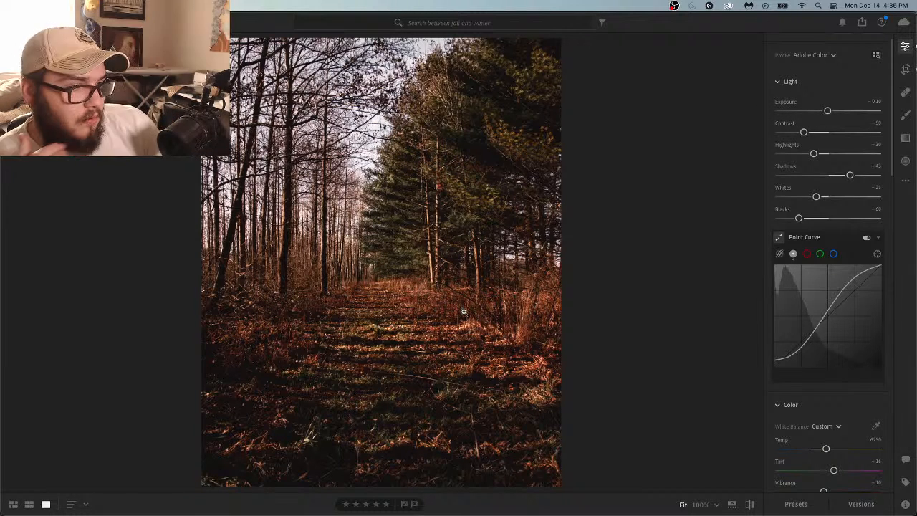
# Paint a brush mask over the large evergreen trees beside the path using the mask overlay, and hide the overlay
pyautogui.click(906, 115)
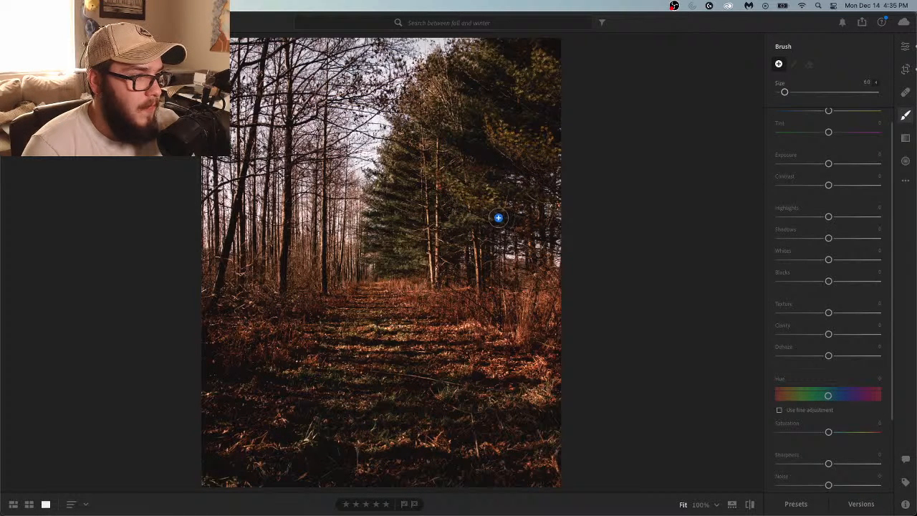
pyautogui.press('o')
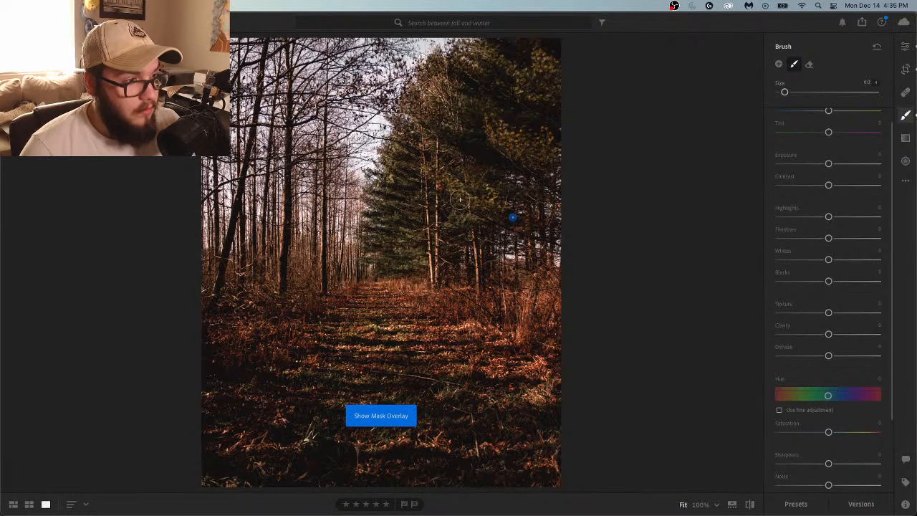
pyautogui.moveTo(495, 209)
pyautogui.mouseDown()
pyautogui.moveTo(437, 163)
pyautogui.moveTo(433, 187)
pyautogui.moveTo(453, 237)
pyautogui.moveTo(447, 252)
pyautogui.moveTo(382, 262)
pyautogui.moveTo(411, 265)
pyautogui.moveTo(372, 237)
pyautogui.moveTo(390, 143)
pyautogui.moveTo(431, 72)
pyautogui.moveTo(486, 49)
pyautogui.moveTo(556, 39)
pyautogui.moveTo(513, 48)
pyautogui.mouseUp()
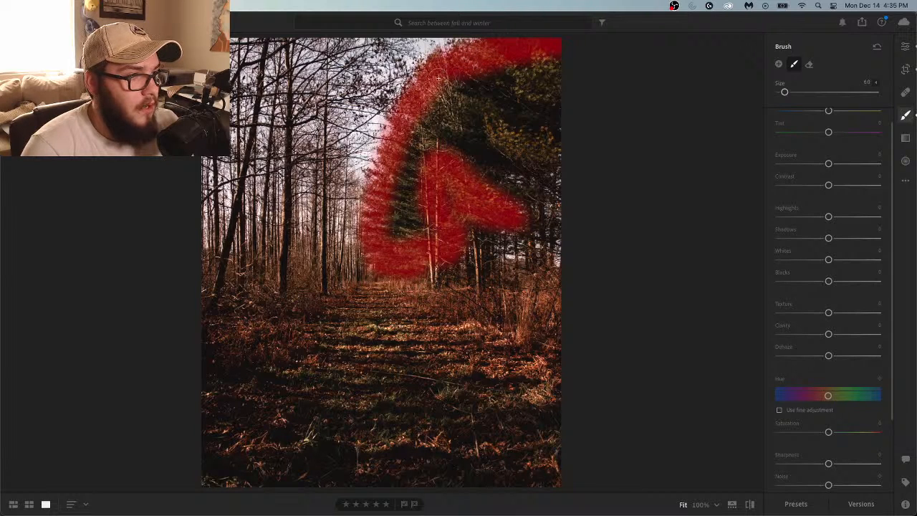
pyautogui.moveTo(413, 133)
pyautogui.mouseDown()
pyautogui.moveTo(394, 237)
pyautogui.moveTo(428, 230)
pyautogui.moveTo(417, 157)
pyautogui.mouseUp()
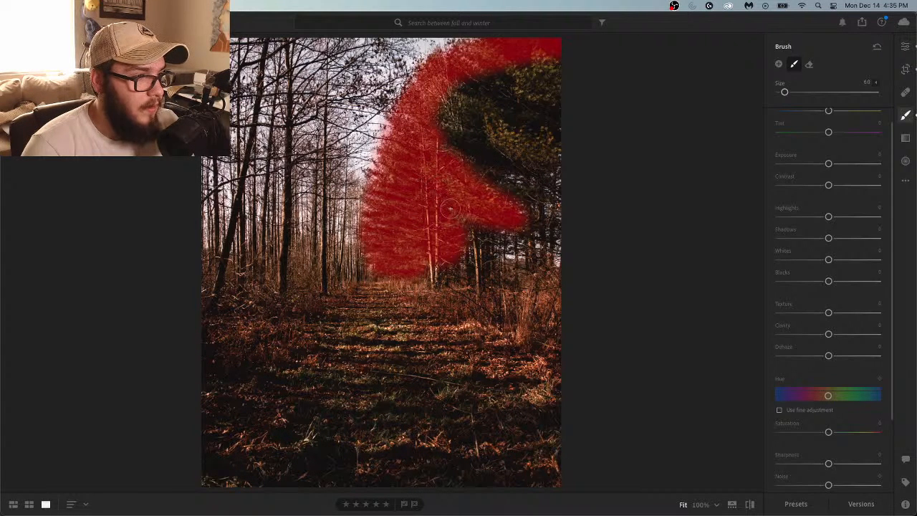
pyautogui.moveTo(434, 123)
pyautogui.mouseDown()
pyautogui.moveTo(482, 81)
pyautogui.moveTo(555, 69)
pyautogui.moveTo(483, 72)
pyautogui.moveTo(460, 88)
pyautogui.moveTo(442, 160)
pyautogui.moveTo(517, 190)
pyautogui.moveTo(558, 193)
pyautogui.moveTo(508, 205)
pyautogui.moveTo(562, 224)
pyautogui.moveTo(519, 223)
pyautogui.moveTo(443, 250)
pyautogui.moveTo(471, 172)
pyautogui.moveTo(459, 224)
pyautogui.moveTo(487, 211)
pyautogui.moveTo(475, 147)
pyautogui.moveTo(491, 88)
pyautogui.moveTo(497, 82)
pyautogui.moveTo(464, 145)
pyautogui.moveTo(513, 90)
pyautogui.moveTo(559, 82)
pyautogui.moveTo(499, 104)
pyautogui.moveTo(555, 106)
pyautogui.moveTo(525, 115)
pyautogui.moveTo(545, 124)
pyautogui.moveTo(549, 142)
pyautogui.moveTo(491, 153)
pyautogui.moveTo(555, 178)
pyautogui.moveTo(555, 146)
pyautogui.moveTo(534, 168)
pyautogui.moveTo(531, 150)
pyautogui.moveTo(489, 166)
pyautogui.moveTo(526, 170)
pyautogui.moveTo(488, 202)
pyautogui.mouseUp()
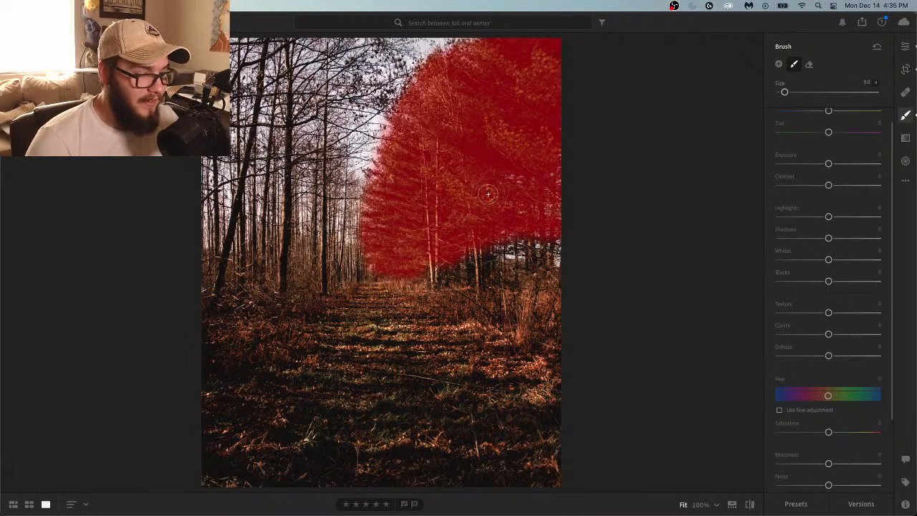
pyautogui.press('h')
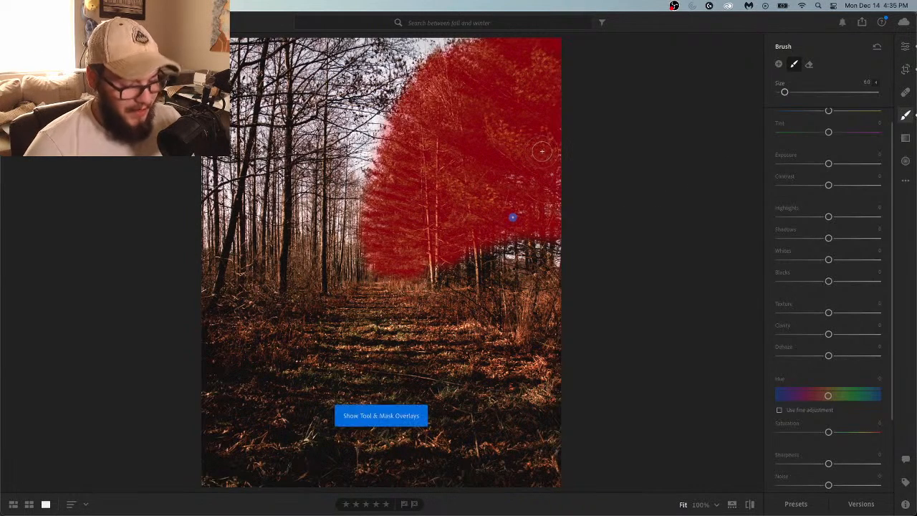
pyautogui.press('o')
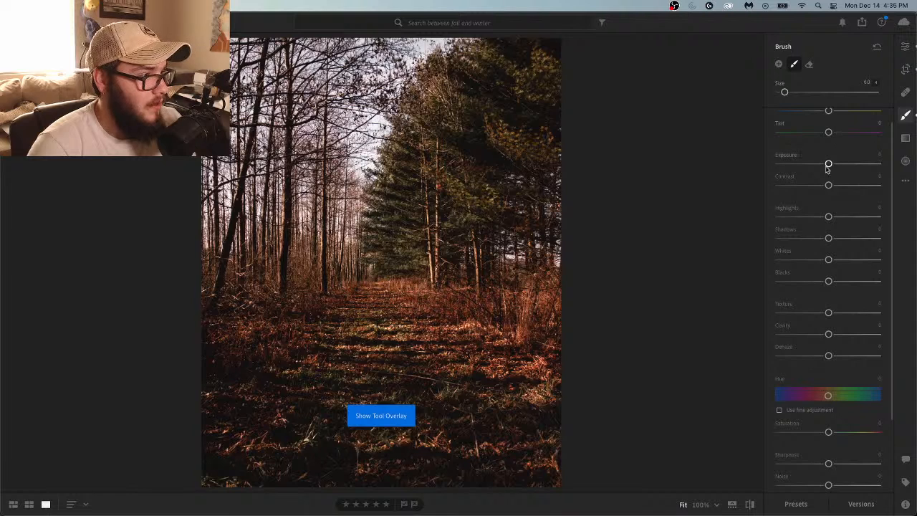
# Set the tree mask's Exposure to +0.25, Shadows to +13, Blacks to -5 and Whites to +20
pyautogui.moveTo(829, 164); pyautogui.dragTo(832, 164)
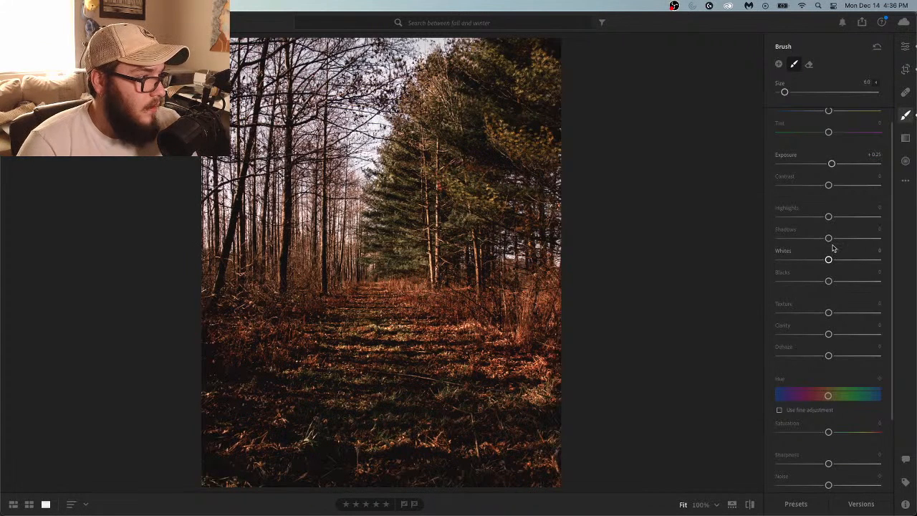
pyautogui.moveTo(831, 240); pyautogui.dragTo(837, 241)
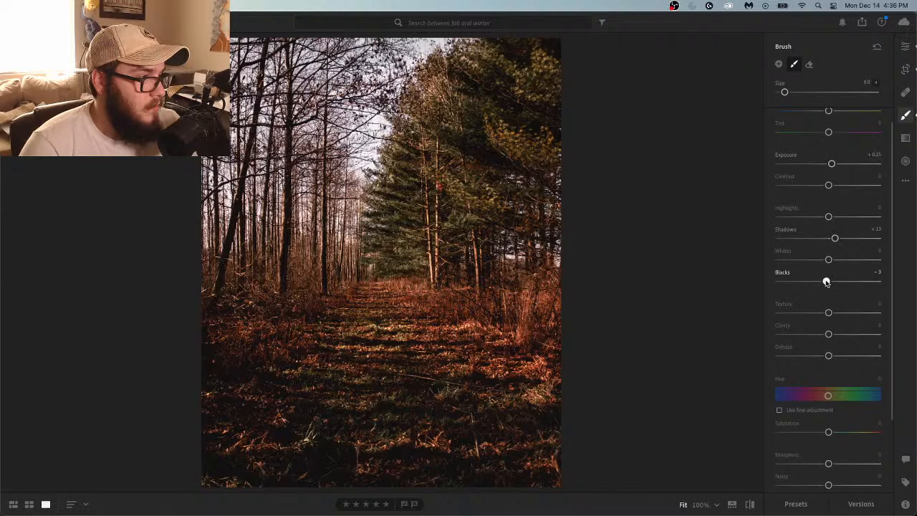
pyautogui.moveTo(829, 260); pyautogui.dragTo(840, 263)
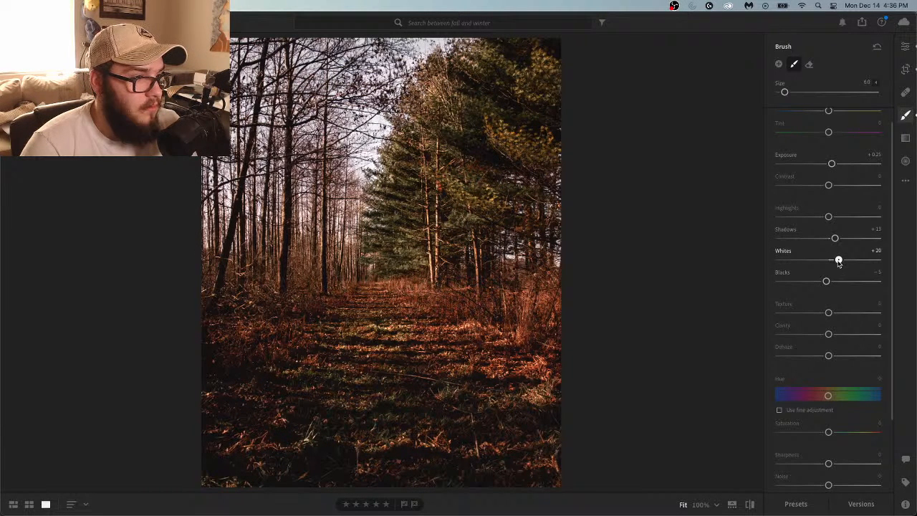
# Set the tree mask's Texture to -30, Clarity to +4 and Dehaze to +5, and raise Sharpness to about +56
pyautogui.scroll(-3, 894, 310)
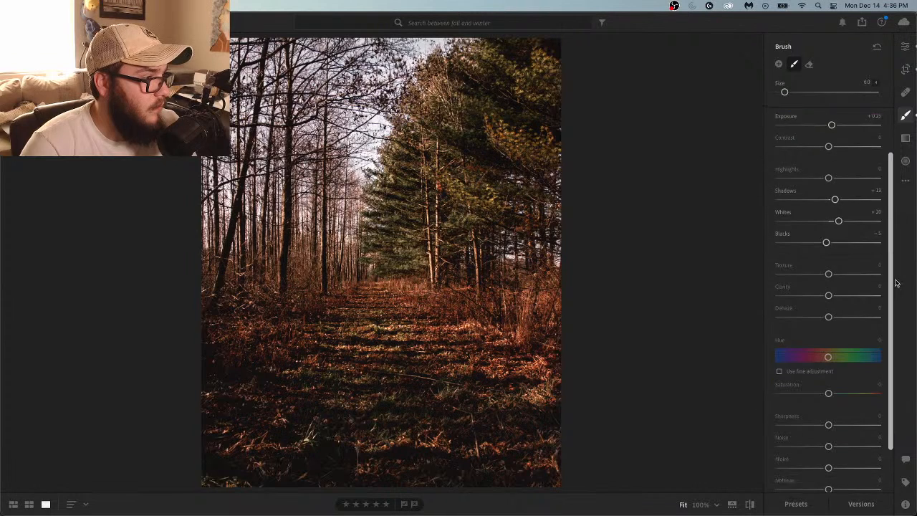
pyautogui.moveTo(827, 238)
pyautogui.mouseDown()
pyautogui.moveTo(813, 240)
pyautogui.moveTo(835, 238)
pyautogui.moveTo(821, 242)
pyautogui.mouseUp()
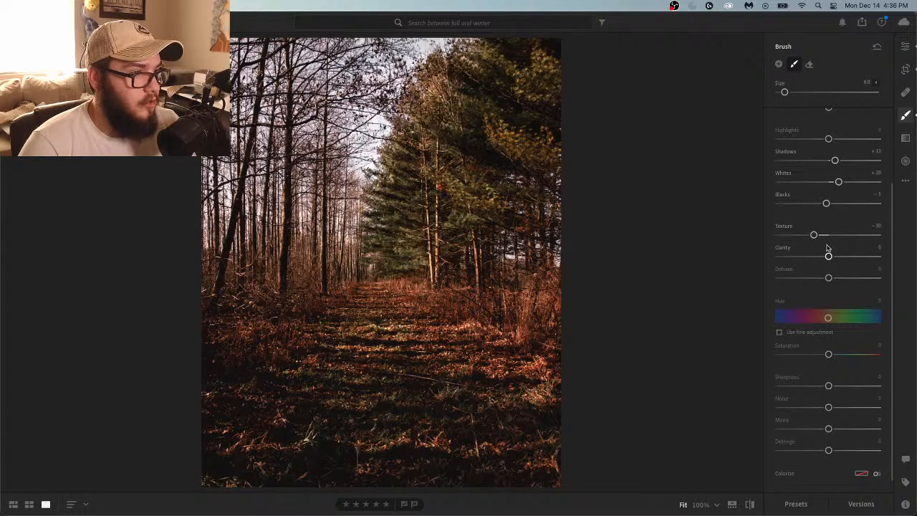
pyautogui.scroll(-2, 827, 244)
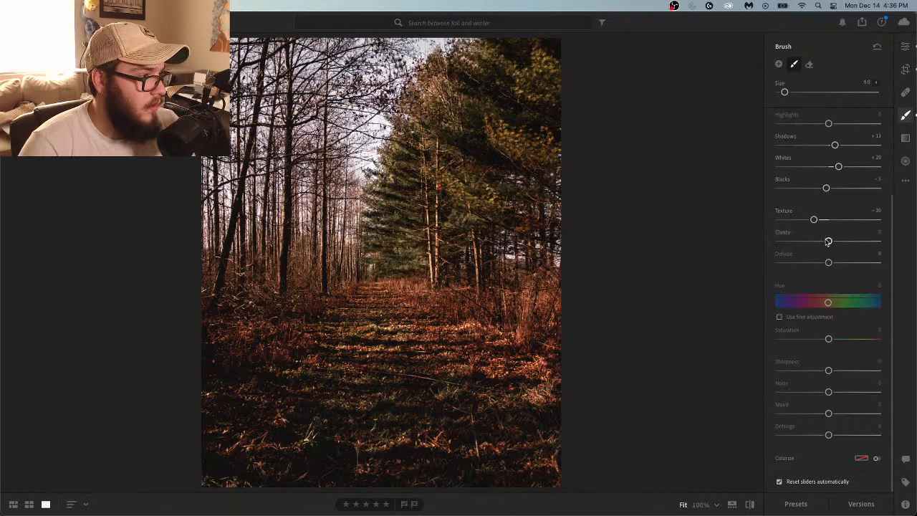
pyautogui.moveTo(827, 242); pyautogui.dragTo(831, 264)
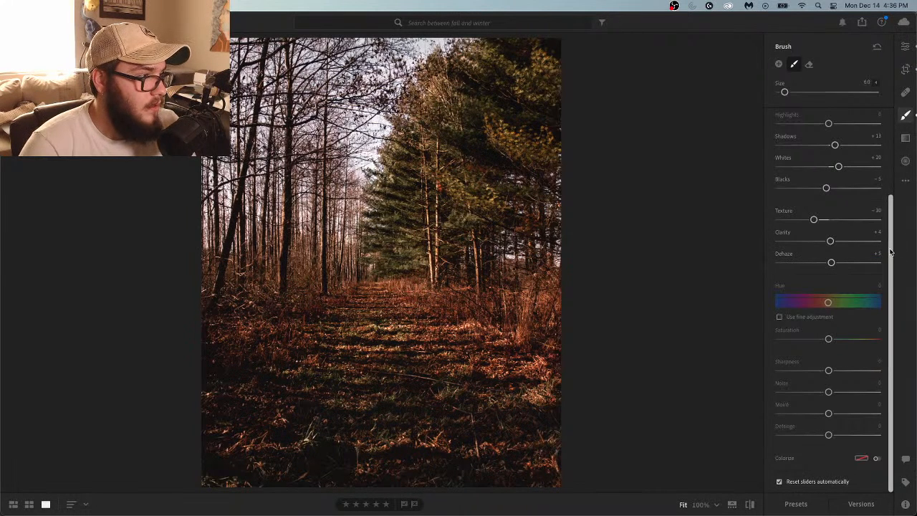
pyautogui.moveTo(828, 370); pyautogui.dragTo(865, 374)
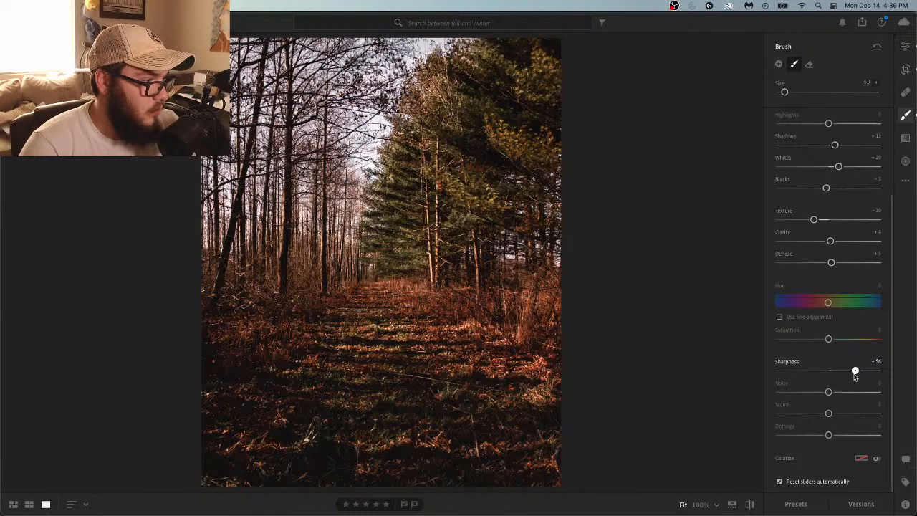
# Add a vignette of -20 to the whole photo with Midpoint 59 and Feather 100
pyautogui.click(905, 46)
pyautogui.moveTo(893, 79); pyautogui.dragTo(887, 291)
pyautogui.scroll(-5, 887, 292)
pyautogui.scroll(5, 882, 247)
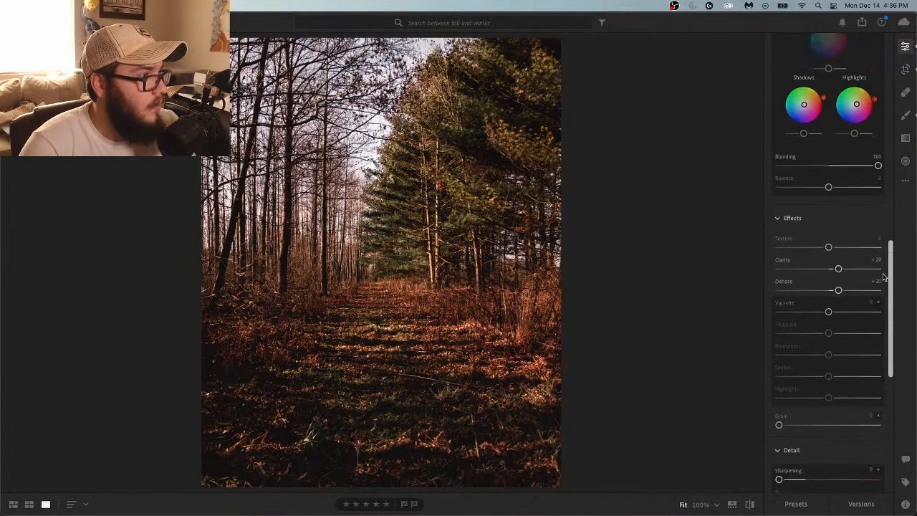
pyautogui.scroll(-2, 882, 247)
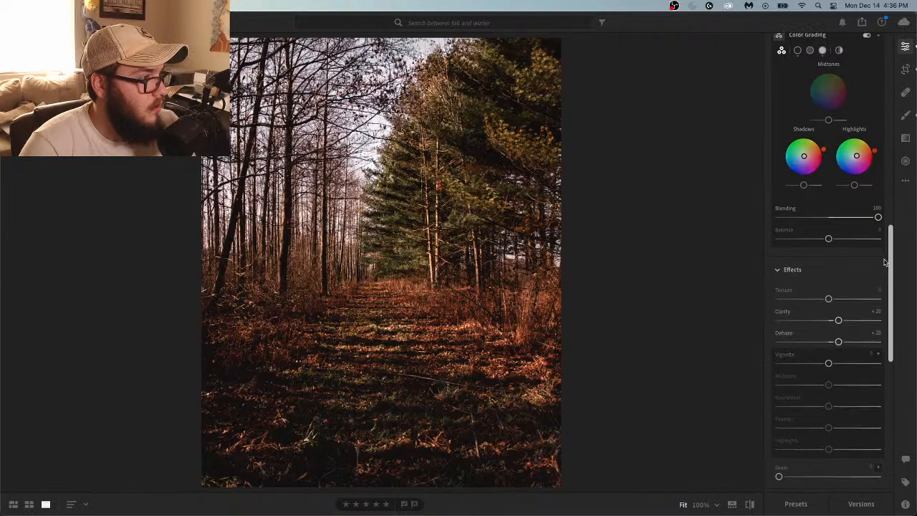
pyautogui.scroll(-5, 885, 262)
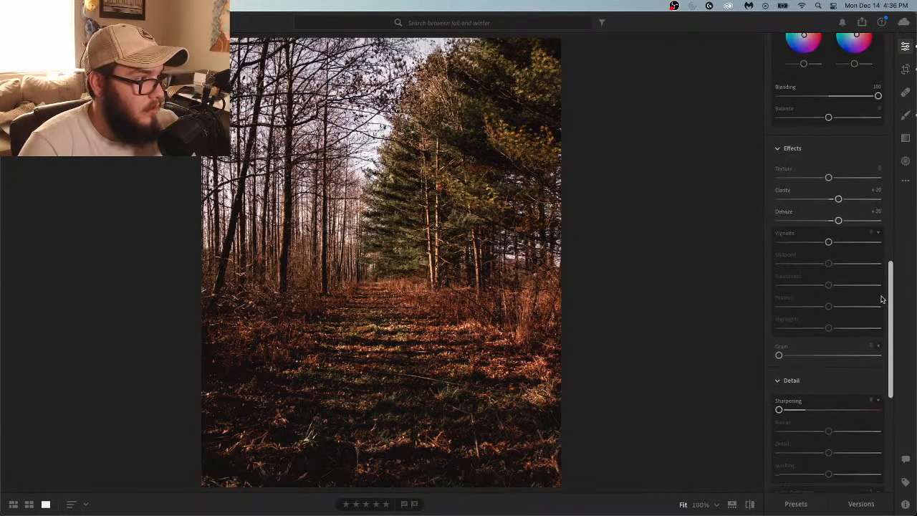
pyautogui.scroll(-2, 883, 301)
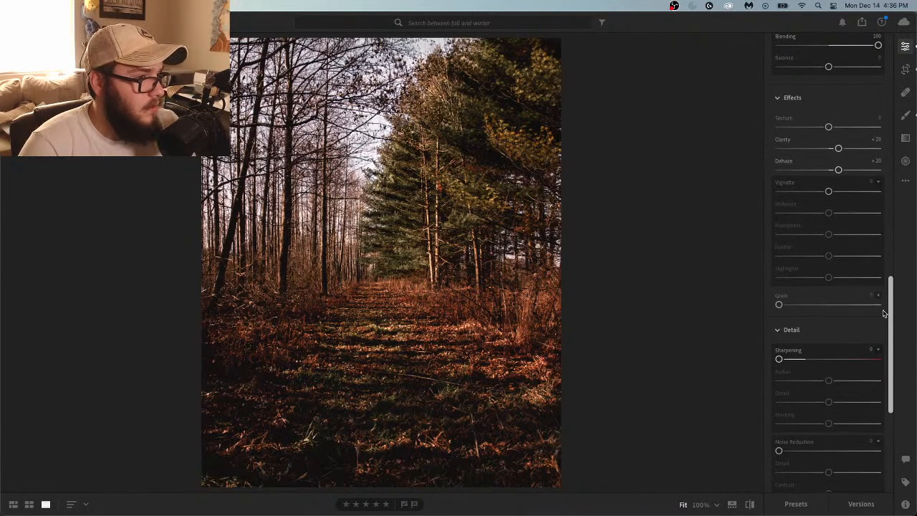
pyautogui.scroll(-1, 886, 312)
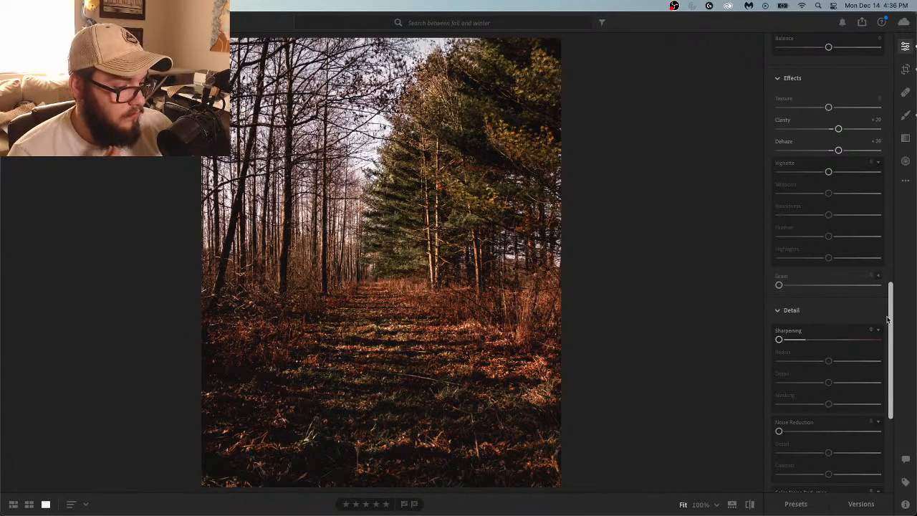
pyautogui.scroll(-1, 887, 320)
pyautogui.moveTo(886, 319); pyautogui.dragTo(878, 289)
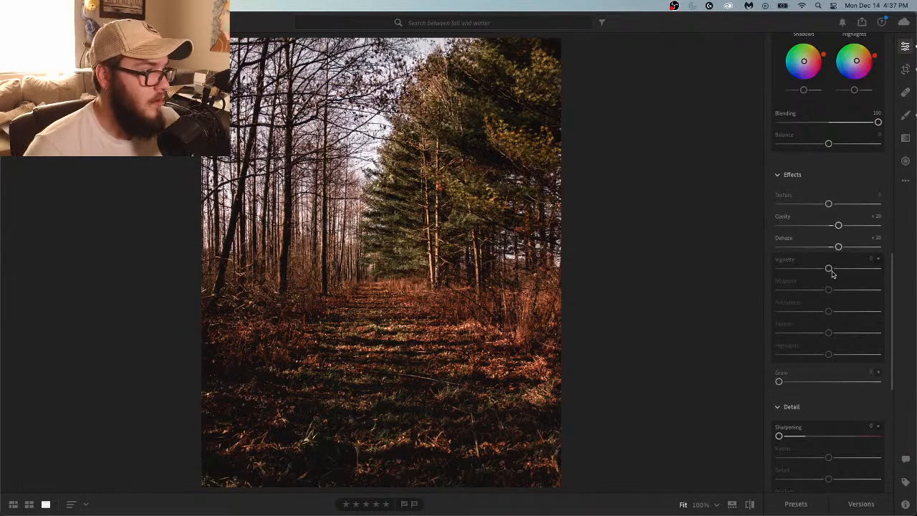
pyautogui.moveTo(824, 268); pyautogui.dragTo(821, 269)
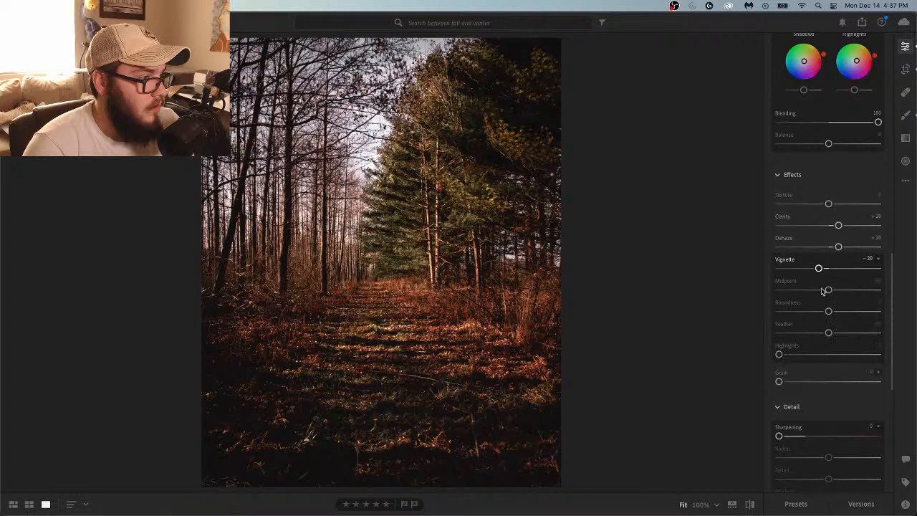
pyautogui.moveTo(828, 290); pyautogui.dragTo(838, 290)
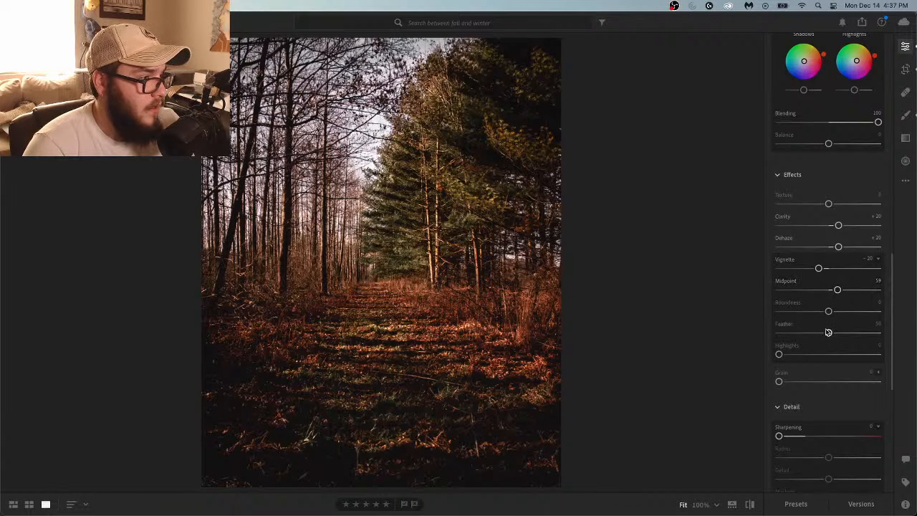
pyautogui.moveTo(828, 332); pyautogui.dragTo(901, 343)
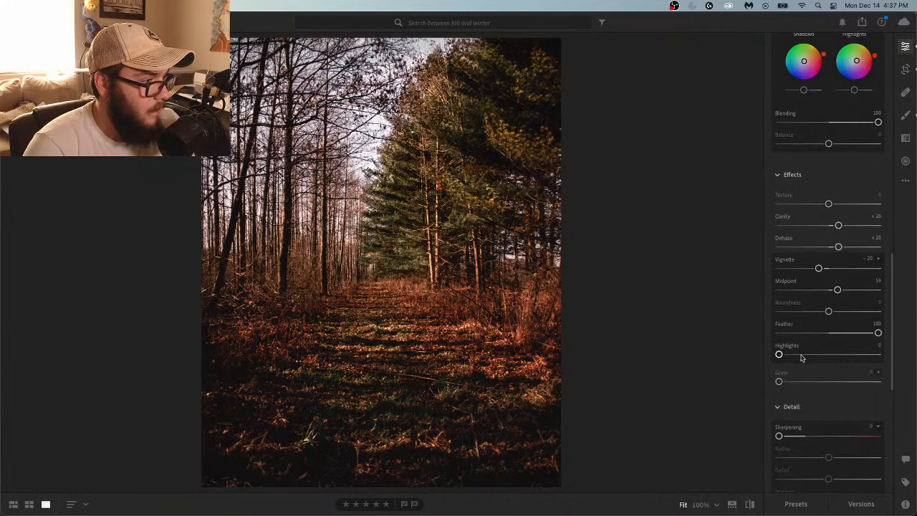
# Compare the vignette's Highlights at 0 and 100, set it to 100, and raise the Midpoint to about 67
pyautogui.moveTo(779, 354); pyautogui.dragTo(915, 354)
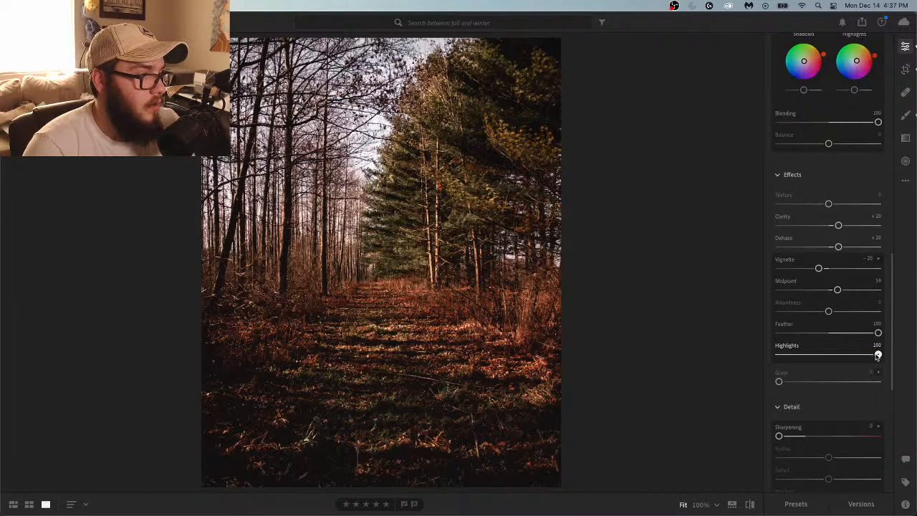
pyautogui.moveTo(877, 354); pyautogui.dragTo(778, 354)
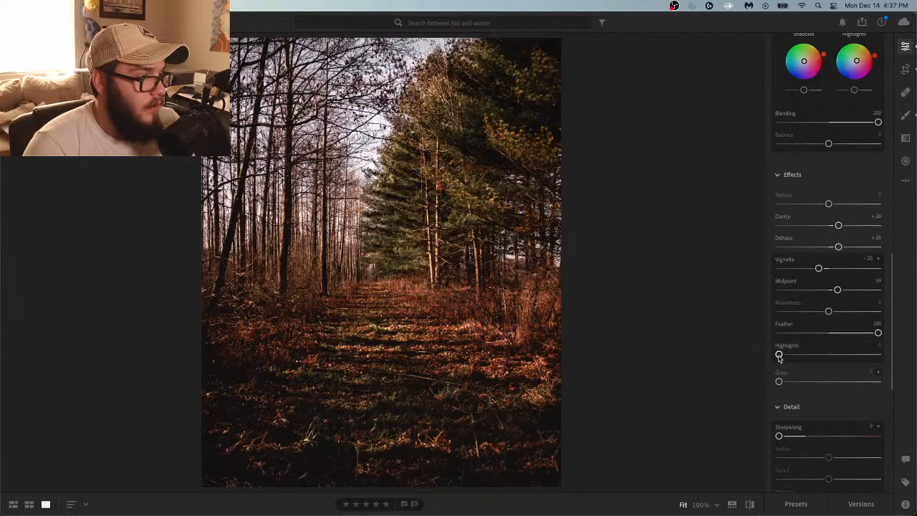
pyautogui.moveTo(779, 355); pyautogui.dragTo(916, 351)
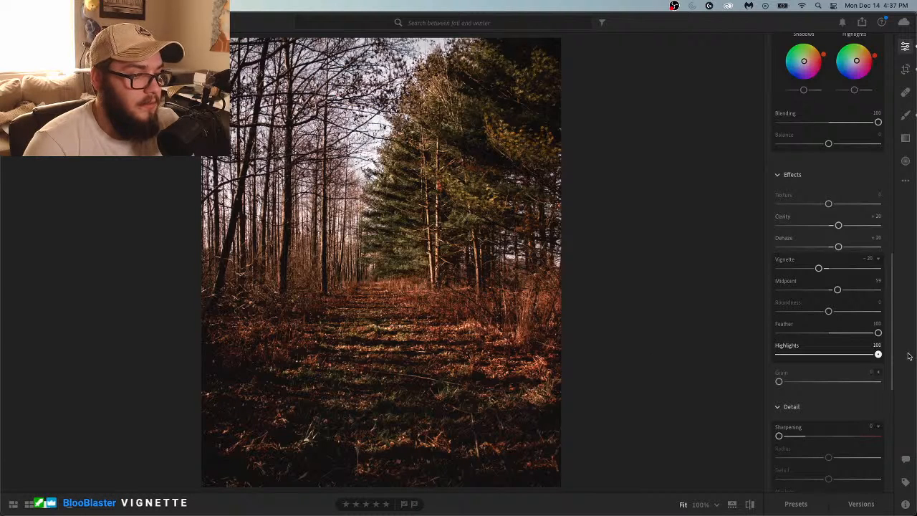
pyautogui.moveTo(848, 360); pyautogui.dragTo(668, 364)
pyautogui.moveTo(902, 357); pyautogui.dragTo(914, 352)
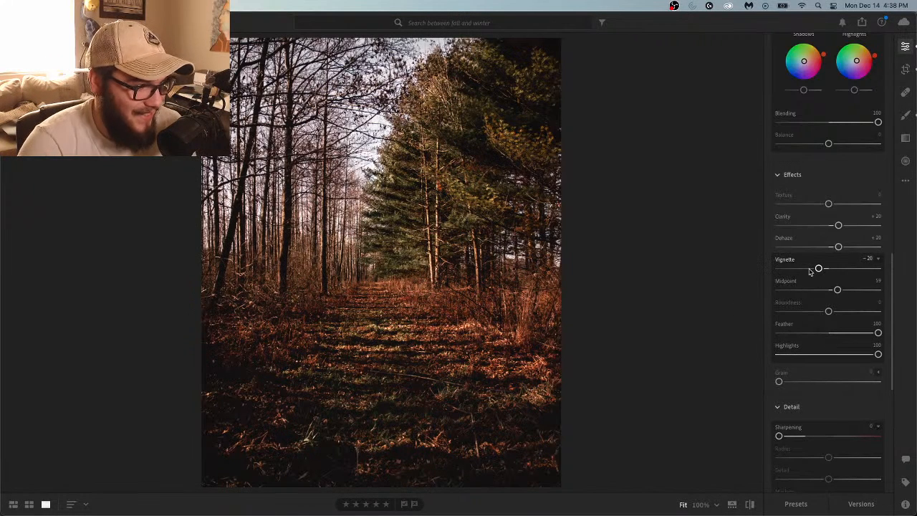
pyautogui.moveTo(837, 290)
pyautogui.mouseDown()
pyautogui.moveTo(827, 290)
pyautogui.moveTo(846, 295)
pyautogui.mouseUp()
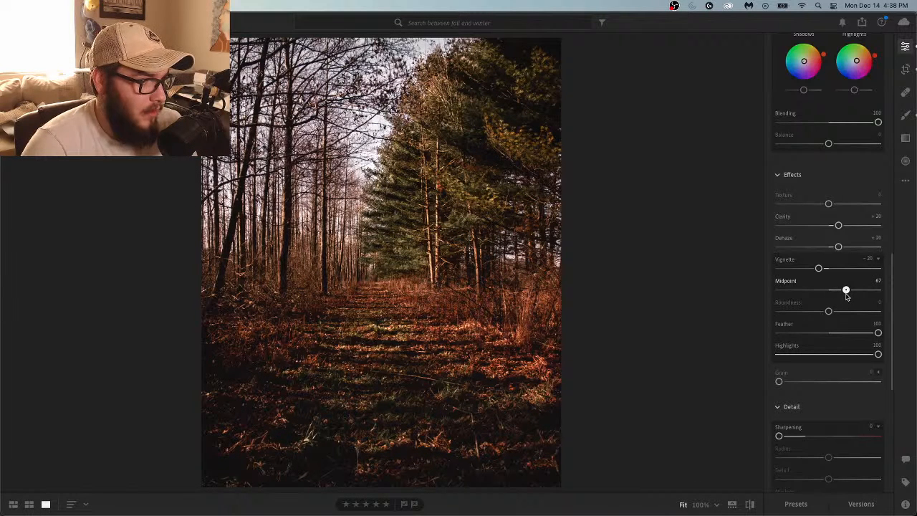
# Enable Lens Corrections and Remove Chromatic Aberration for the photo
pyautogui.scroll(-10, 887, 262)
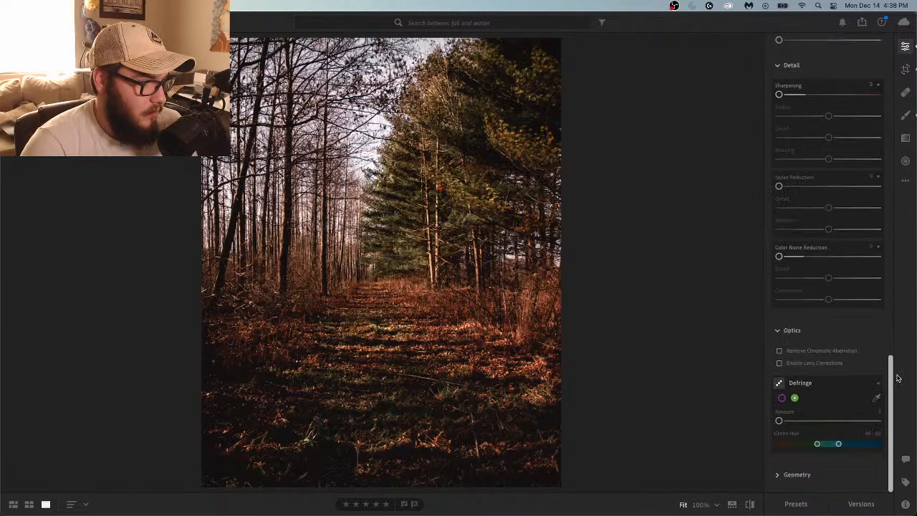
pyautogui.click(780, 363)
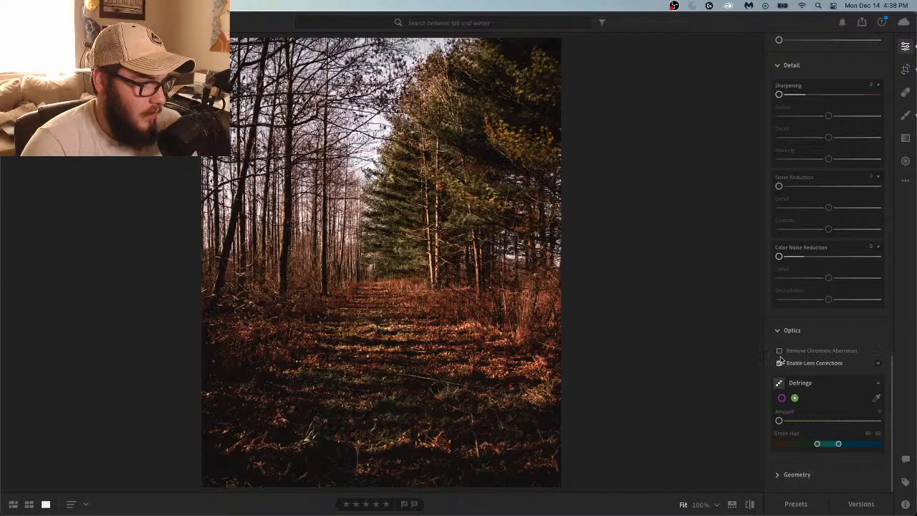
pyautogui.click(780, 351)
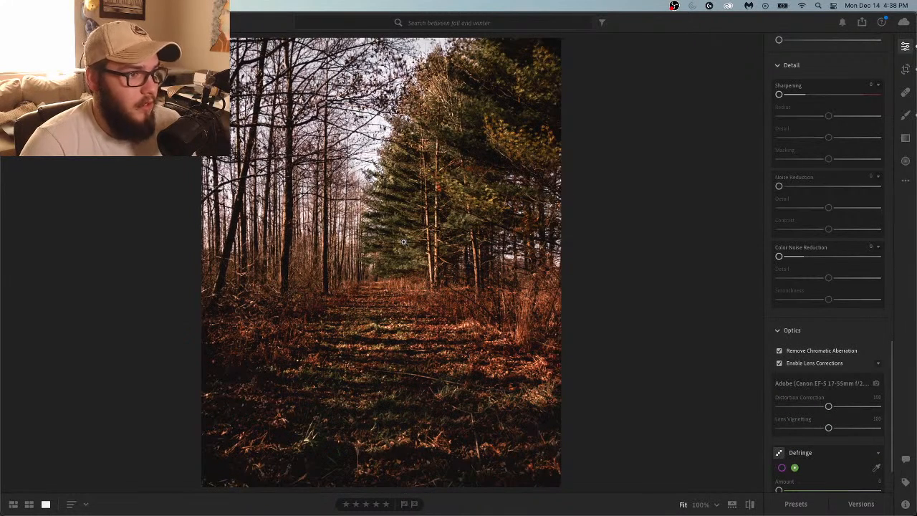
# Set the vignette's Midpoint to 59
pyautogui.moveTo(895, 372); pyautogui.dragTo(883, 273)
pyautogui.scroll(3, 884, 273)
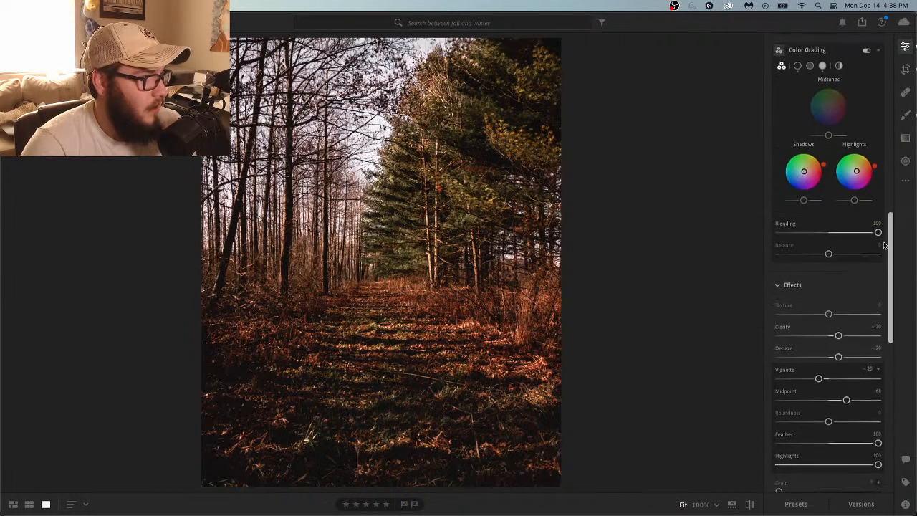
pyautogui.scroll(-3, 880, 255)
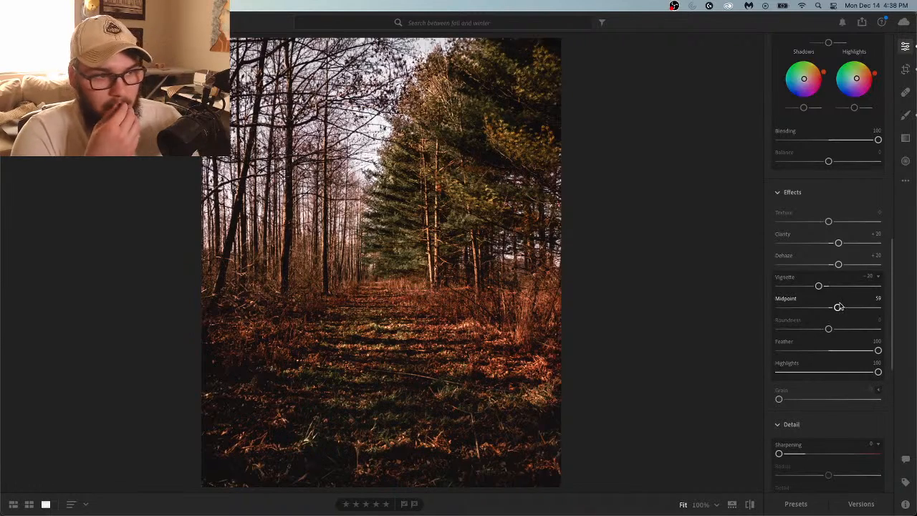
pyautogui.moveTo(887, 304); pyautogui.dragTo(901, 339)
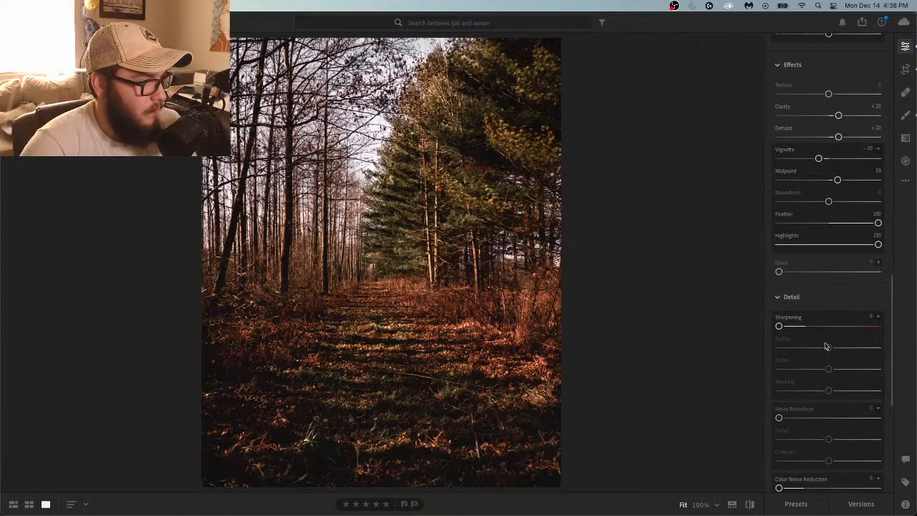
# Create a new brush mask and paint it over the undergrowth right of the path at size 9.0 with the mask overlay shown
pyautogui.moveTo(889, 351); pyautogui.dragTo(903, 98)
pyautogui.click(906, 116)
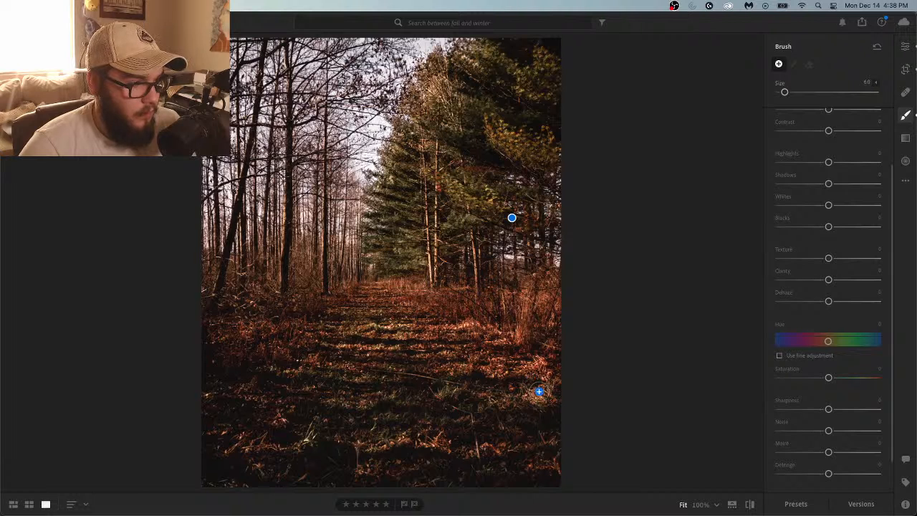
pyautogui.moveTo(539, 392); pyautogui.dragTo(509, 381)
pyautogui.press('o')
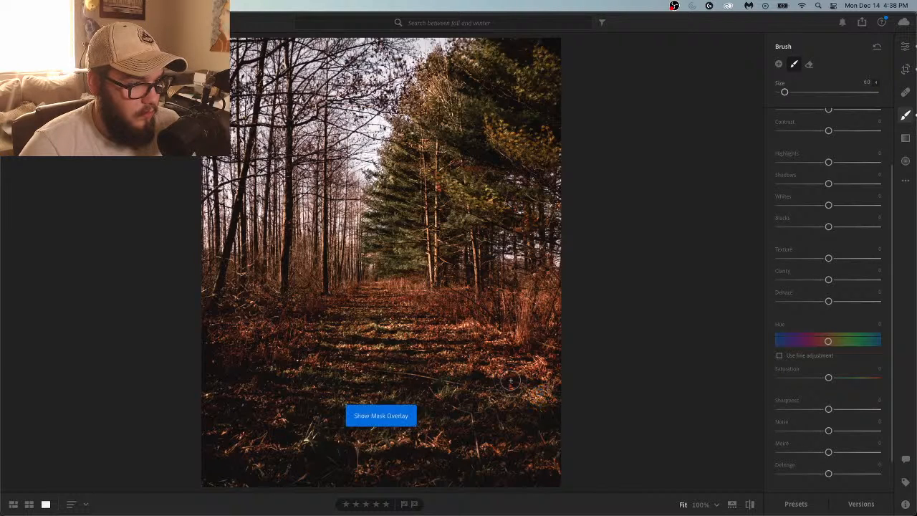
pyautogui.press(']')
pyautogui.press(']')
pyautogui.press(']')
pyautogui.moveTo(541, 313)
pyautogui.mouseDown()
pyautogui.moveTo(483, 305)
pyautogui.moveTo(397, 286)
pyautogui.moveTo(421, 298)
pyautogui.moveTo(447, 384)
pyautogui.mouseUp()
pyautogui.moveTo(500, 469); pyautogui.dragTo(516, 479)
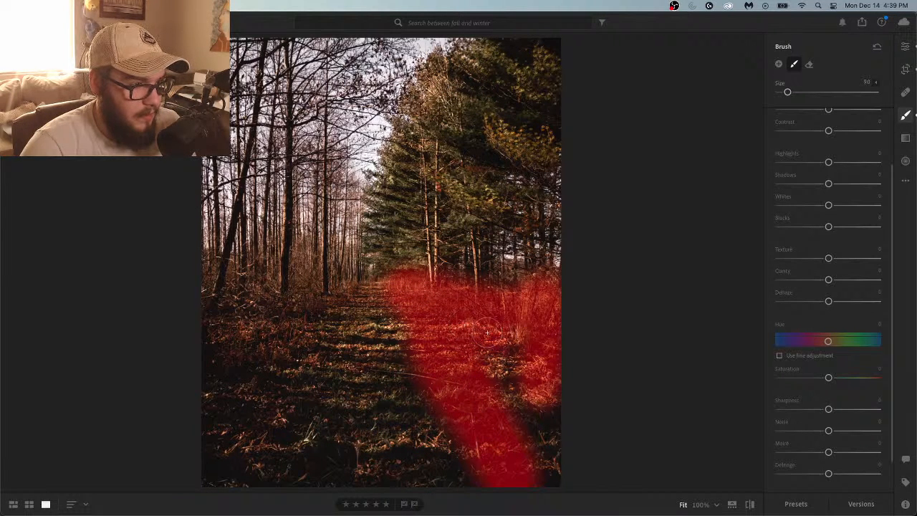
pyautogui.moveTo(541, 445); pyautogui.dragTo(545, 413)
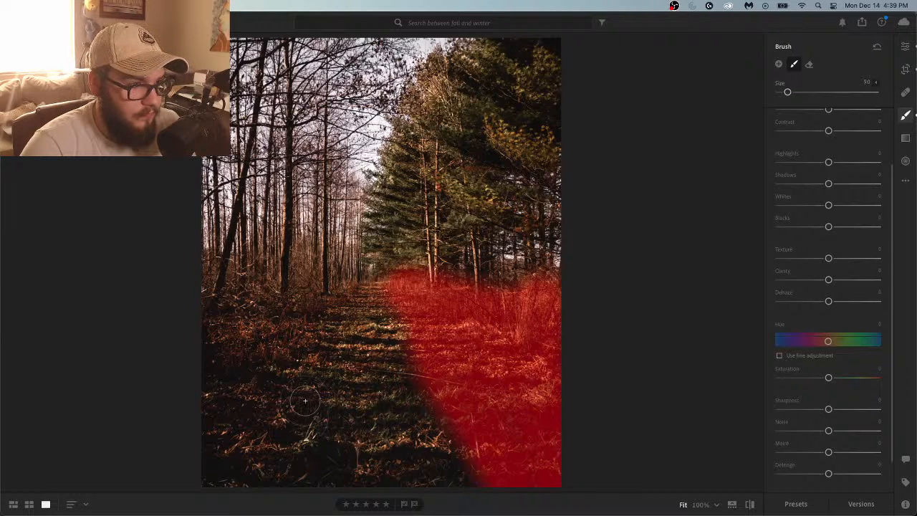
# Reduce the brush size to 3.0 and paint the mask along the left edge of the path, from the far end to the foreground
pyautogui.press('[')
pyautogui.press('[')
pyautogui.press('[')
pyautogui.press('[')
pyautogui.press('[')
pyautogui.press('[')
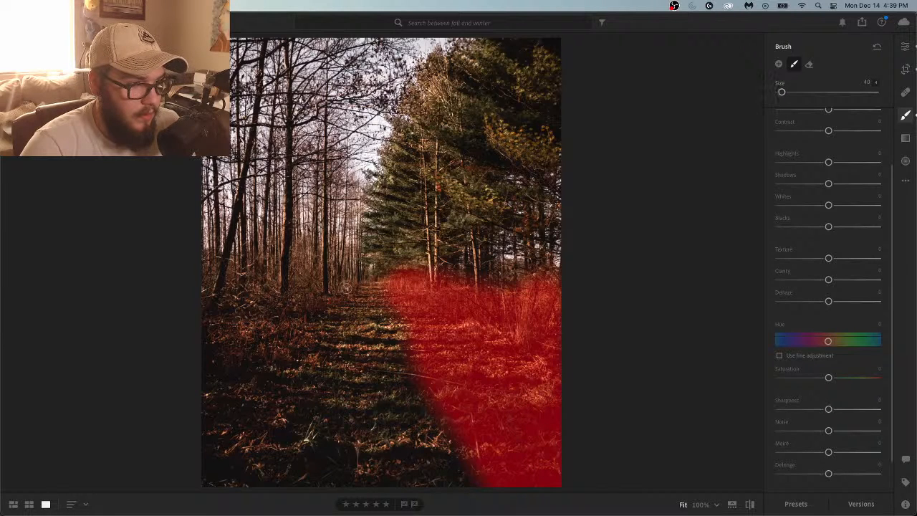
pyautogui.moveTo(343, 290)
pyautogui.mouseDown()
pyautogui.moveTo(356, 281)
pyautogui.moveTo(304, 328)
pyautogui.moveTo(255, 410)
pyautogui.mouseUp()
pyautogui.moveTo(231, 487); pyautogui.dragTo(229, 494)
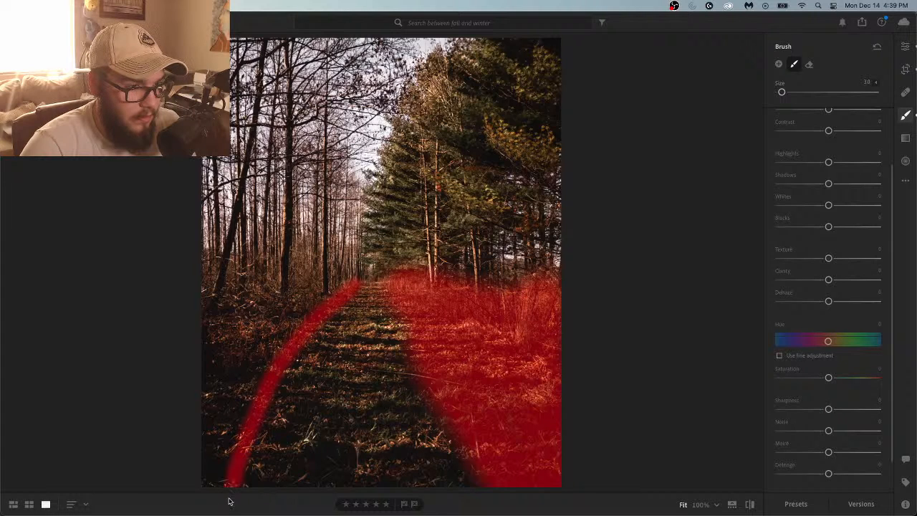
# Enlarge the brush to 6.0, fill the mask over the undergrowth left of the path, and hide the overlays
pyautogui.press(']')
pyautogui.press(']')
pyautogui.press(']')
pyautogui.moveTo(249, 439)
pyautogui.mouseDown()
pyautogui.moveTo(332, 295)
pyautogui.moveTo(212, 345)
pyautogui.mouseUp()
pyautogui.moveTo(265, 309)
pyautogui.mouseDown()
pyautogui.moveTo(230, 324)
pyautogui.moveTo(234, 331)
pyautogui.moveTo(256, 344)
pyautogui.moveTo(279, 337)
pyautogui.mouseUp()
pyautogui.moveTo(214, 385)
pyautogui.mouseDown()
pyautogui.moveTo(225, 357)
pyautogui.moveTo(199, 385)
pyautogui.moveTo(225, 359)
pyautogui.moveTo(207, 412)
pyautogui.moveTo(209, 474)
pyautogui.moveTo(265, 358)
pyautogui.mouseUp()
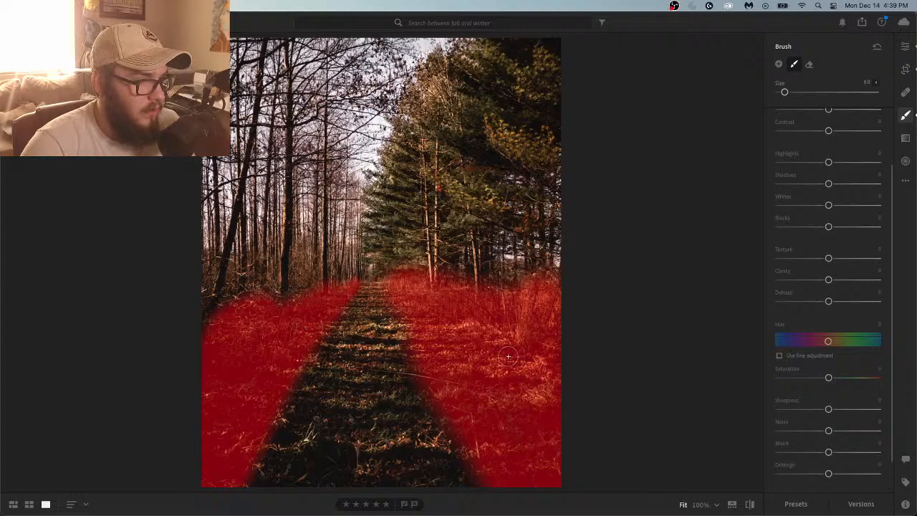
pyautogui.press('h')
pyautogui.press('o')
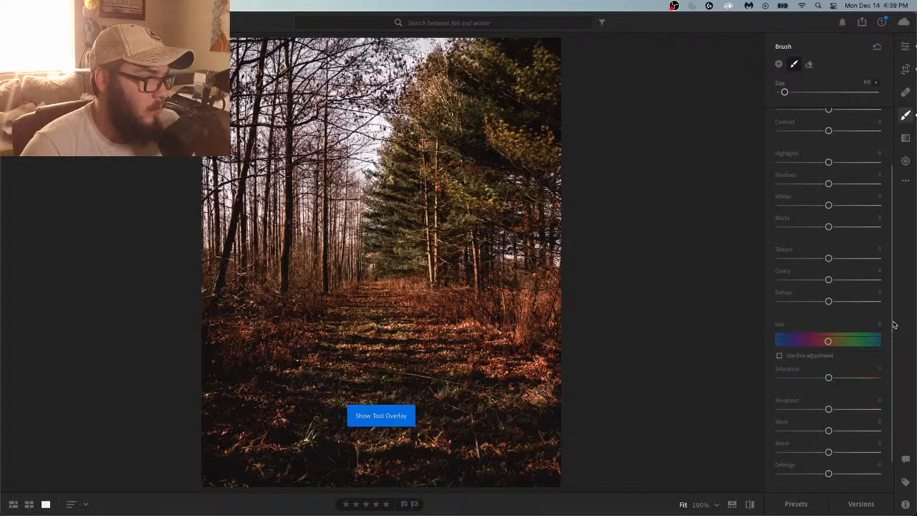
# Try Sharpness -100 and Texture about -71 on the undergrowth mask, and reset both to 0
pyautogui.moveTo(829, 410); pyautogui.dragTo(778, 414)
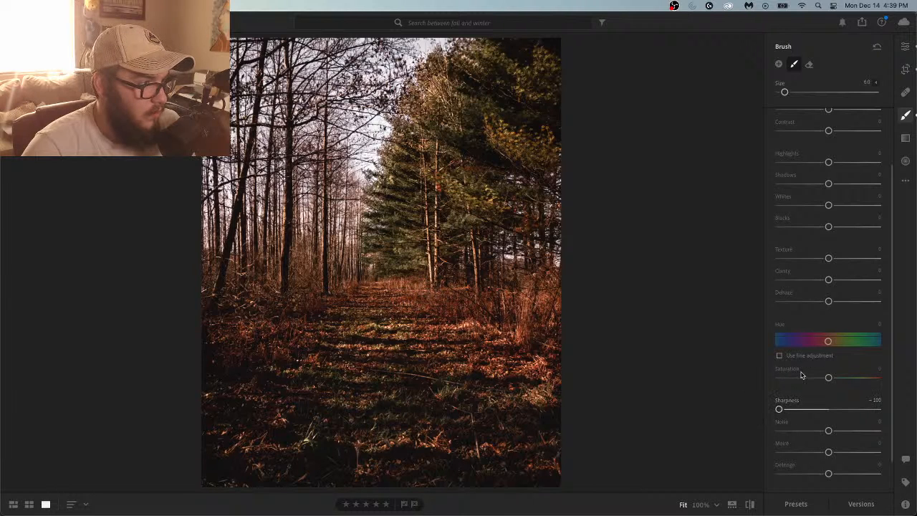
pyautogui.moveTo(828, 257); pyautogui.dragTo(792, 259)
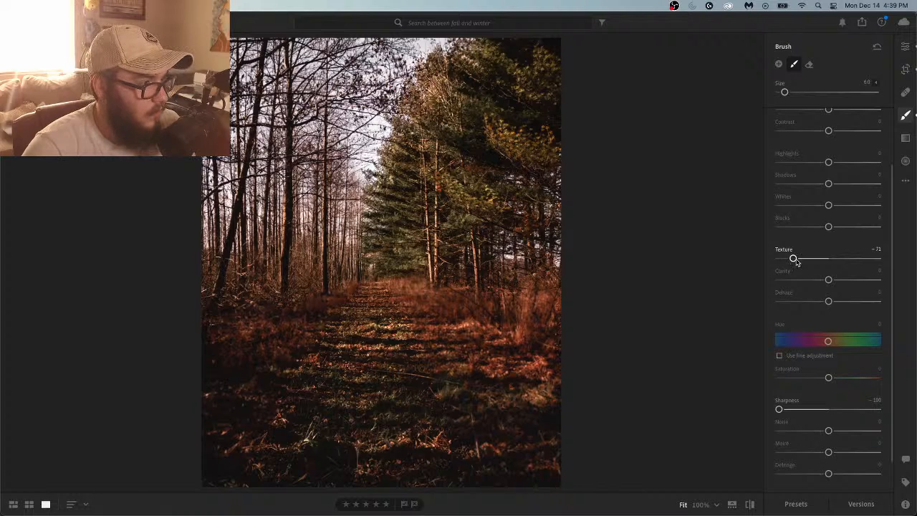
pyautogui.doubleClick(794, 260)
pyautogui.doubleClick(802, 414)
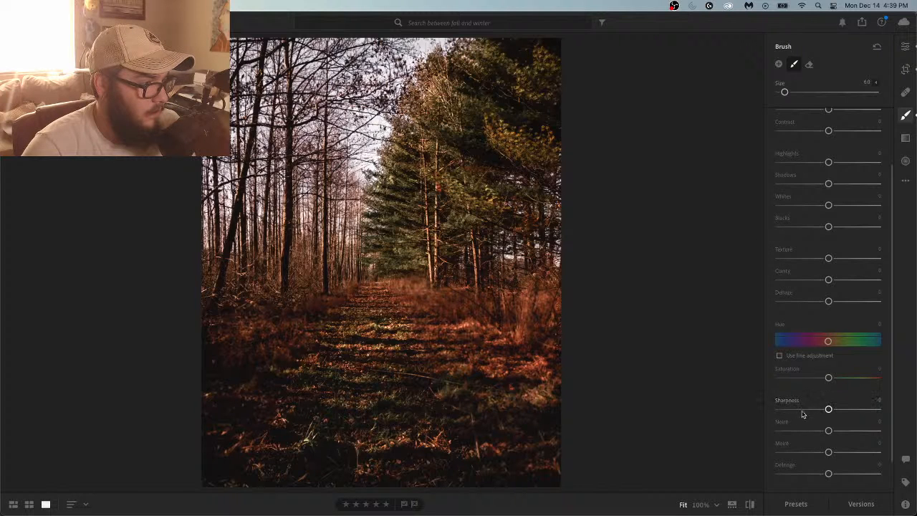
# Set the undergrowth mask's Sharpness to +50, Whites to -25 and Shadows to -27
pyautogui.moveTo(829, 411); pyautogui.dragTo(853, 413)
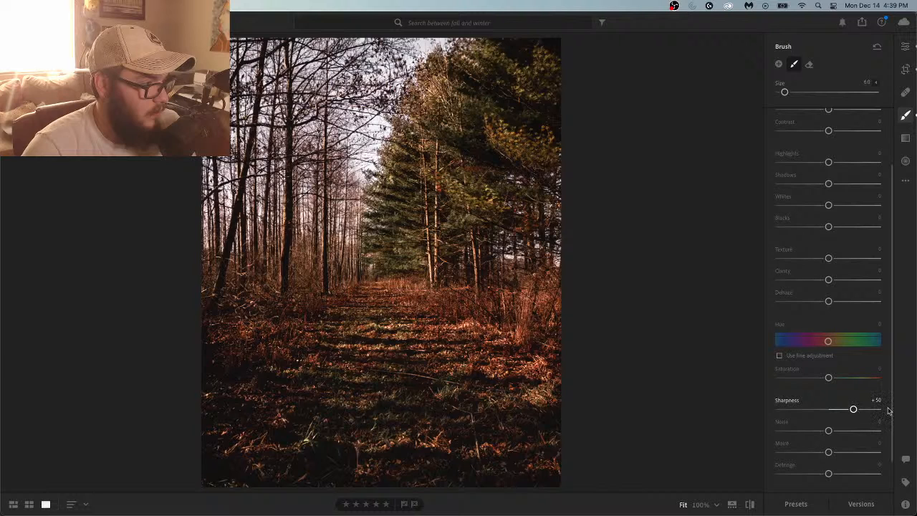
pyautogui.scroll(3, 888, 401)
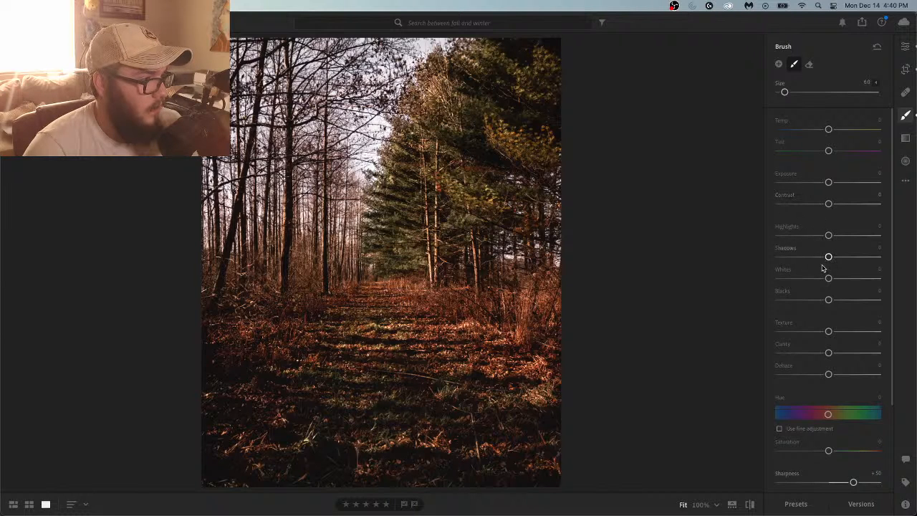
pyautogui.moveTo(826, 278); pyautogui.dragTo(809, 278)
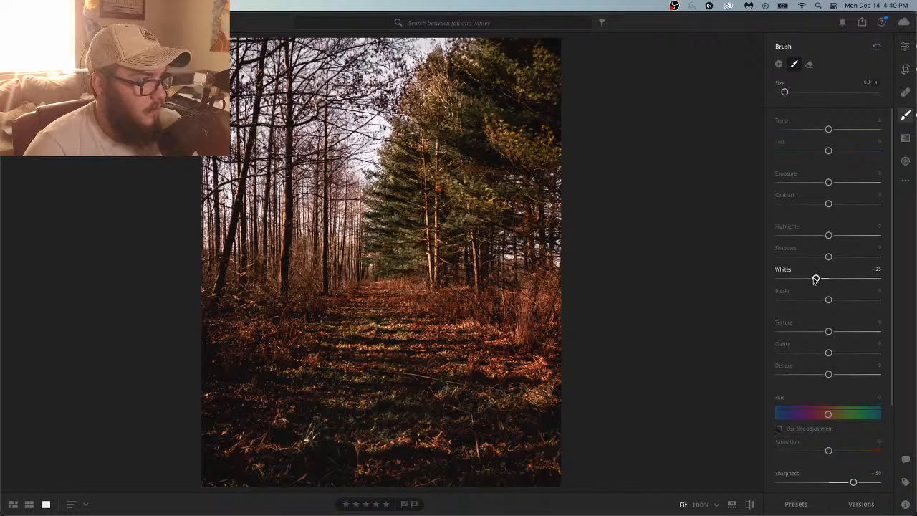
pyautogui.moveTo(828, 257); pyautogui.dragTo(815, 257)
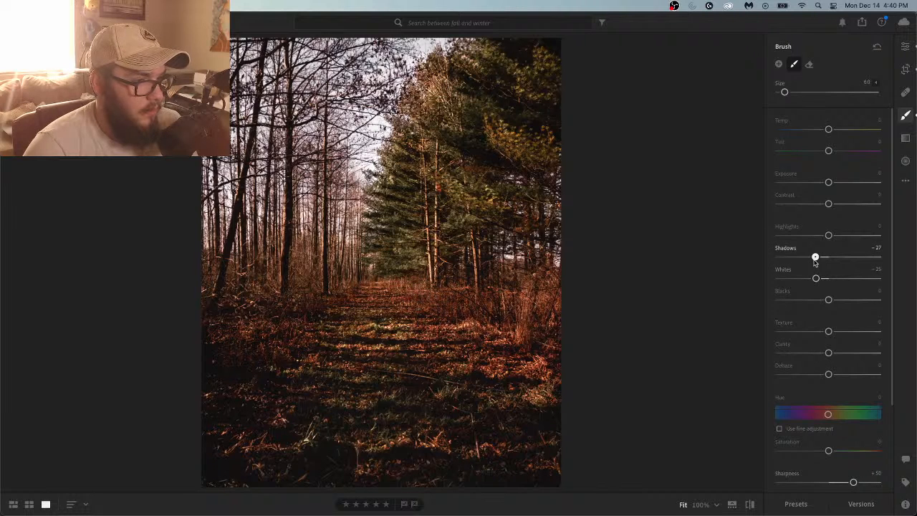
# Set the brush size to 7.0 and check the undergrowth mask's coverage with its overlay shown and hidden
pyautogui.click(778, 64)
pyautogui.press(']')
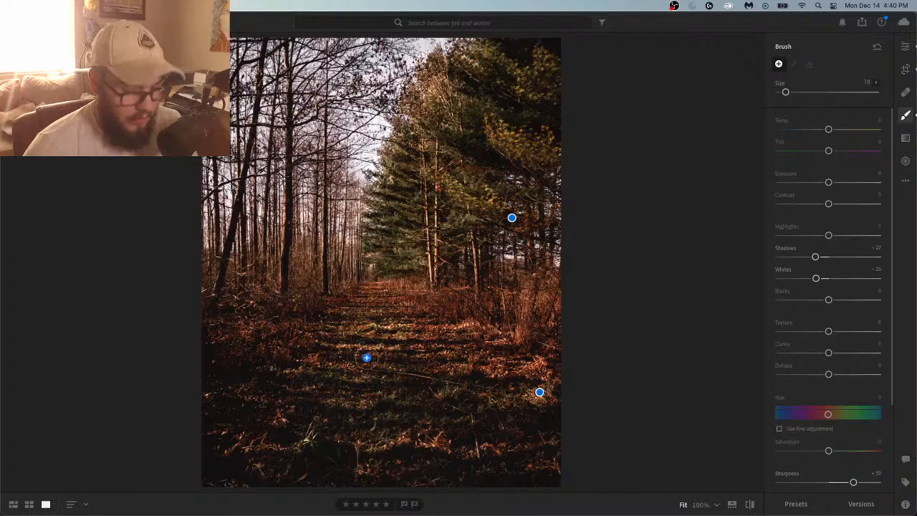
pyautogui.press('o')
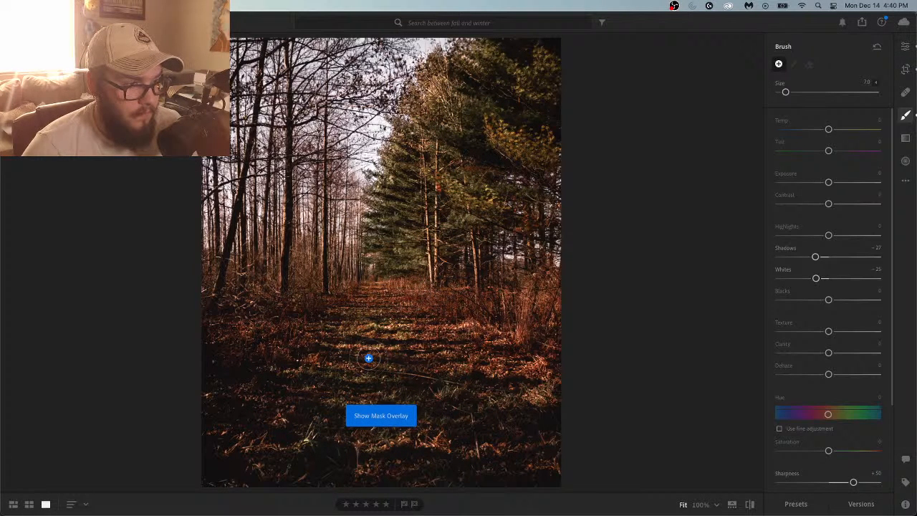
pyautogui.press('h')
pyautogui.click(538, 391)
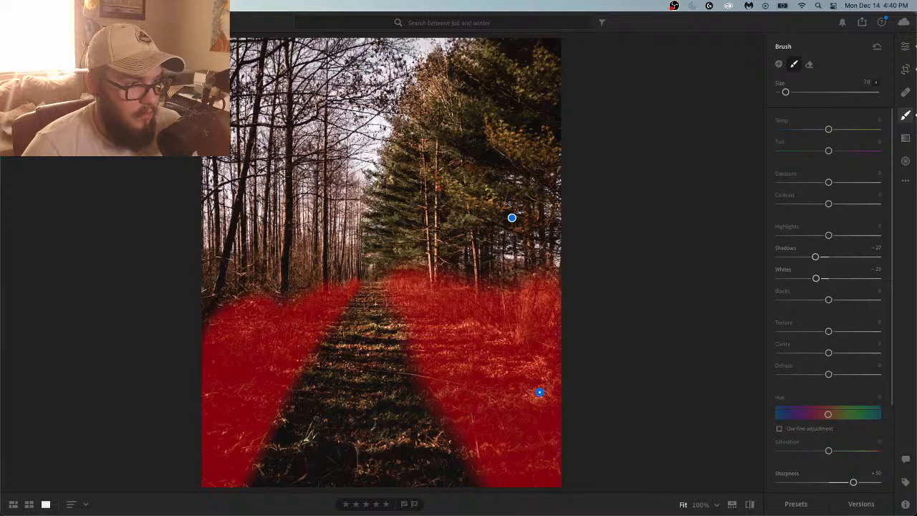
pyautogui.press('h')
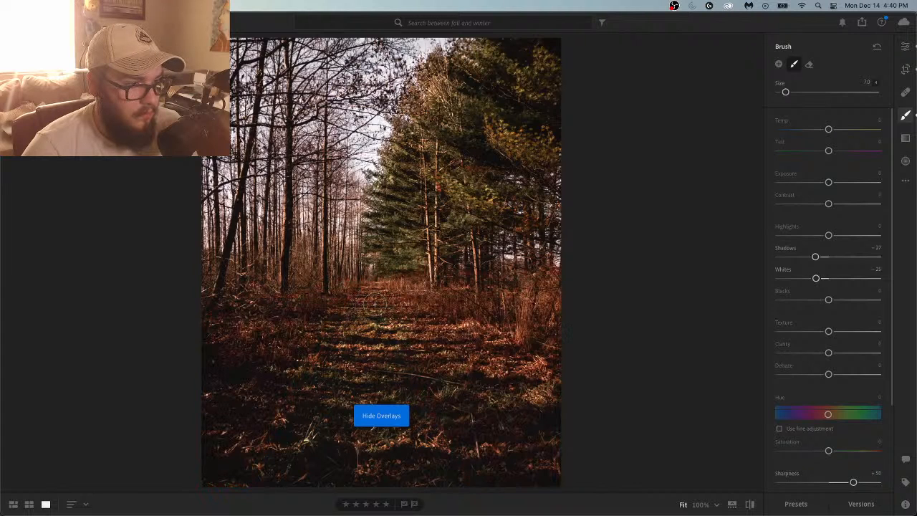
pyautogui.press('h')
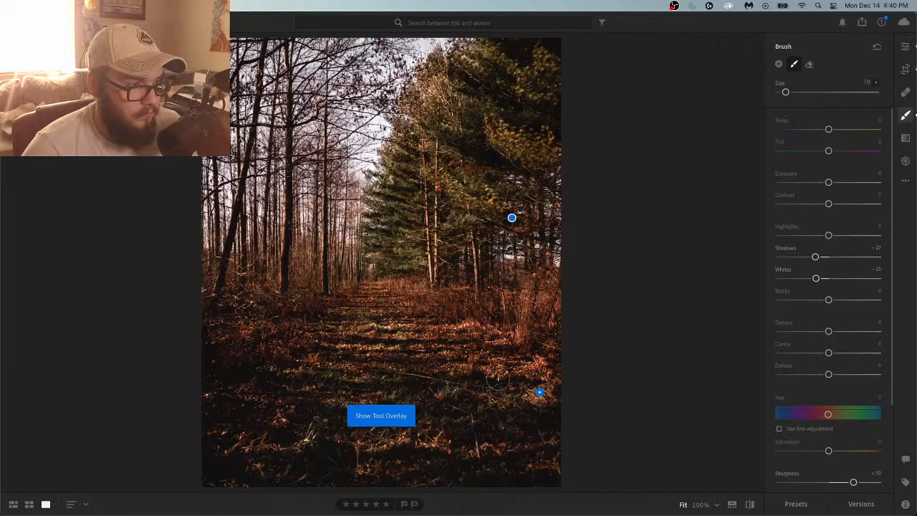
# Create another brush mask and paint it over the whole path from the foreground to its far end with the overlay shown
pyautogui.click(779, 63)
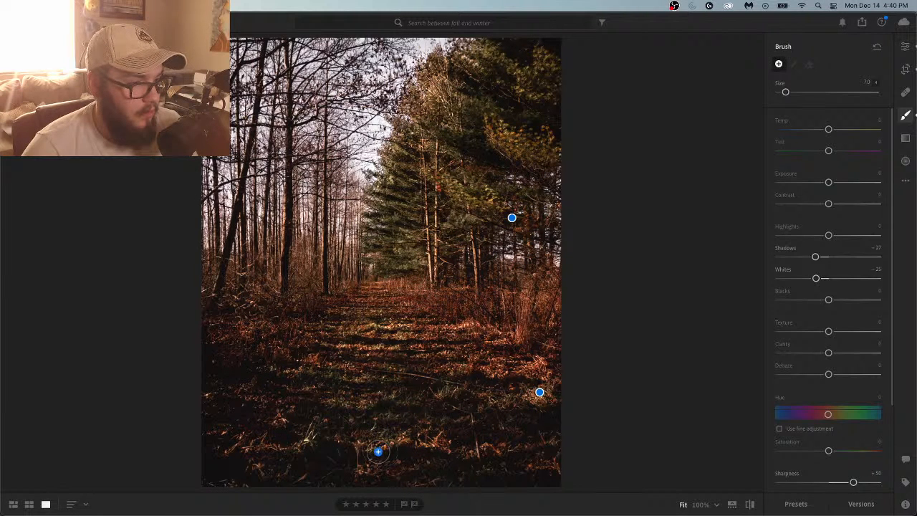
pyautogui.click(377, 452)
pyautogui.press('o')
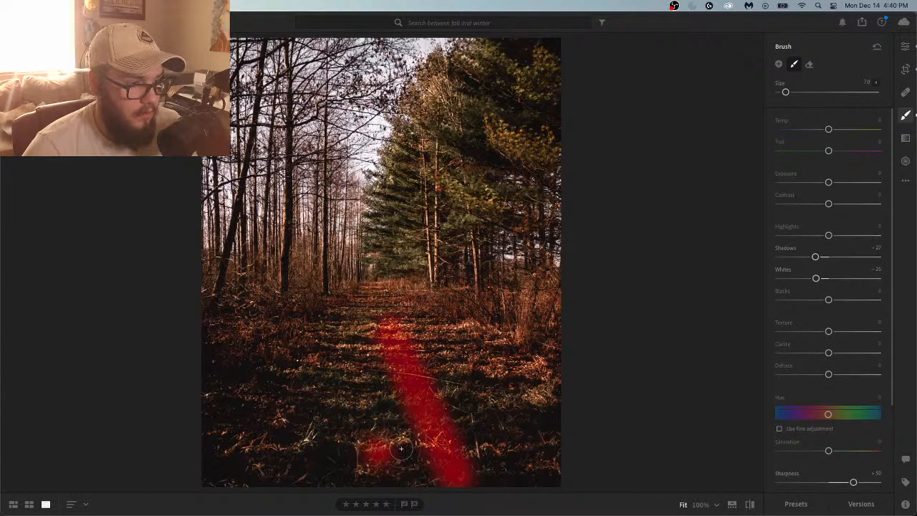
pyautogui.moveTo(373, 326)
pyautogui.mouseDown()
pyautogui.moveTo(370, 295)
pyautogui.moveTo(364, 326)
pyautogui.moveTo(352, 328)
pyautogui.moveTo(312, 407)
pyautogui.moveTo(298, 480)
pyautogui.mouseUp()
pyautogui.moveTo(391, 476)
pyautogui.mouseDown()
pyautogui.moveTo(433, 477)
pyautogui.moveTo(411, 447)
pyautogui.moveTo(372, 330)
pyautogui.moveTo(355, 399)
pyautogui.moveTo(330, 442)
pyautogui.moveTo(371, 304)
pyautogui.moveTo(478, 485)
pyautogui.moveTo(404, 435)
pyautogui.moveTo(365, 380)
pyautogui.moveTo(379, 419)
pyautogui.moveTo(351, 456)
pyautogui.moveTo(392, 453)
pyautogui.moveTo(313, 463)
pyautogui.moveTo(267, 485)
pyautogui.moveTo(262, 464)
pyautogui.moveTo(290, 439)
pyautogui.moveTo(367, 295)
pyautogui.moveTo(381, 300)
pyautogui.moveTo(433, 376)
pyautogui.moveTo(502, 503)
pyautogui.mouseUp()
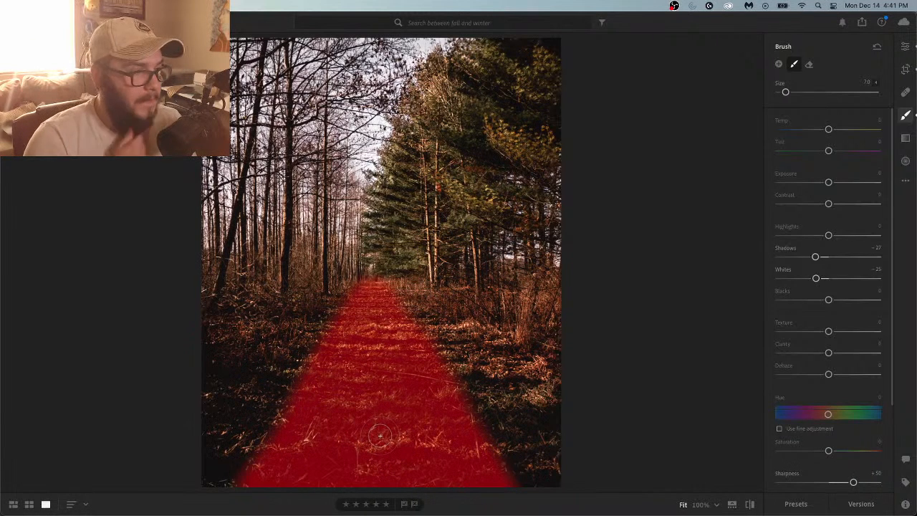
# Check the path mask with the overlays toggled and undo the accidental move of its pin
pyautogui.press('h')
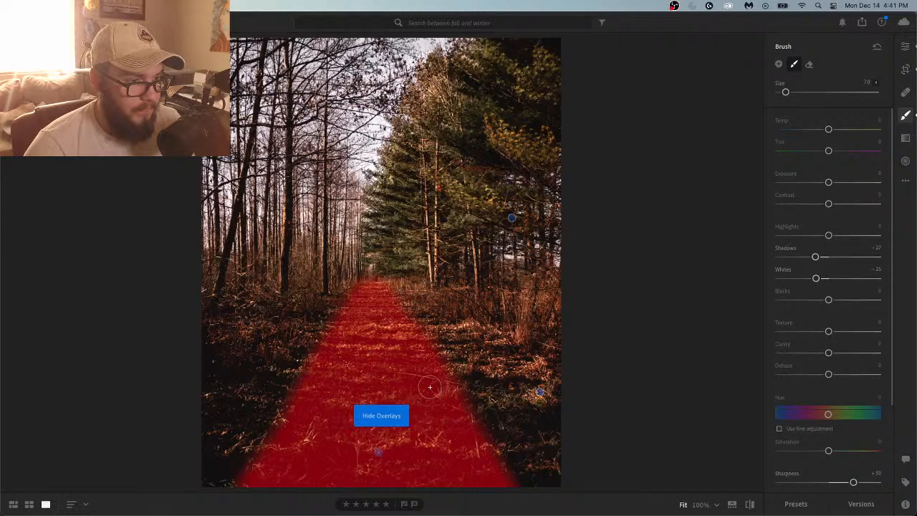
pyautogui.press('o')
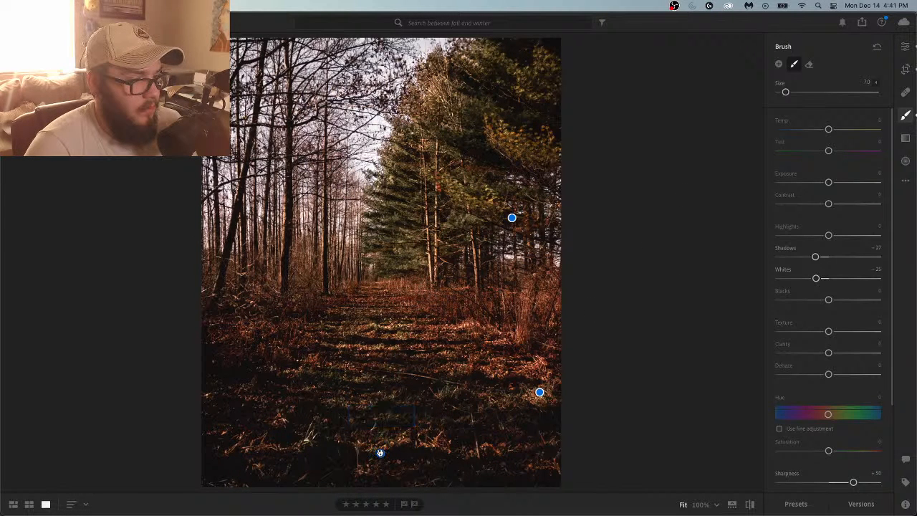
pyautogui.press('o')
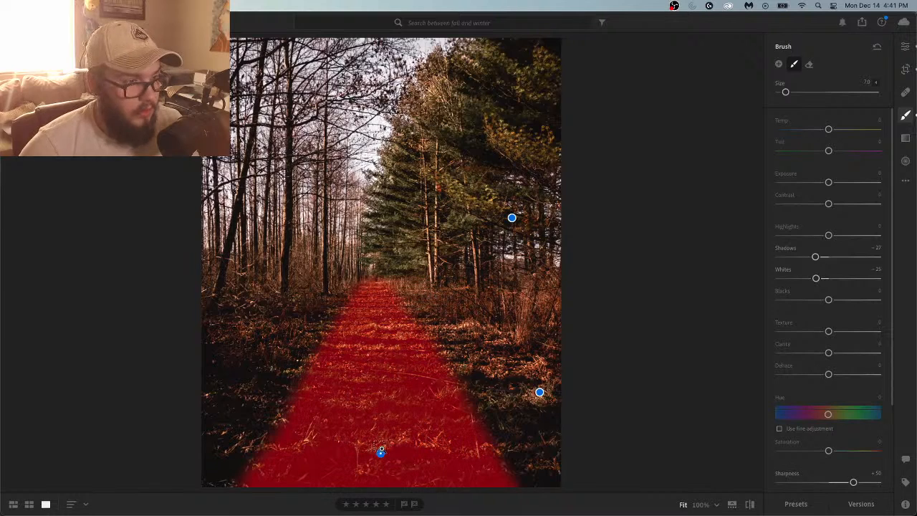
pyautogui.press('super+z')
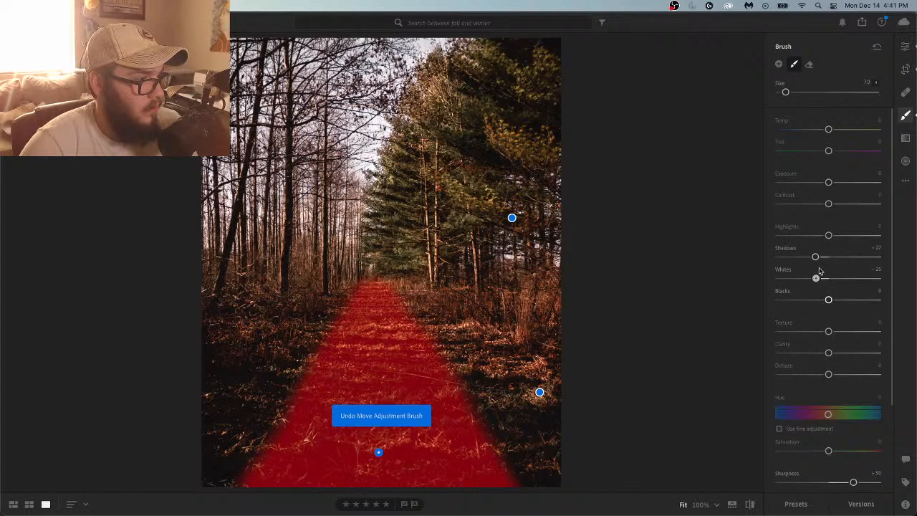
# Reset the path mask's Whites to 0 and set its Shadows to +23
pyautogui.press('super+z')
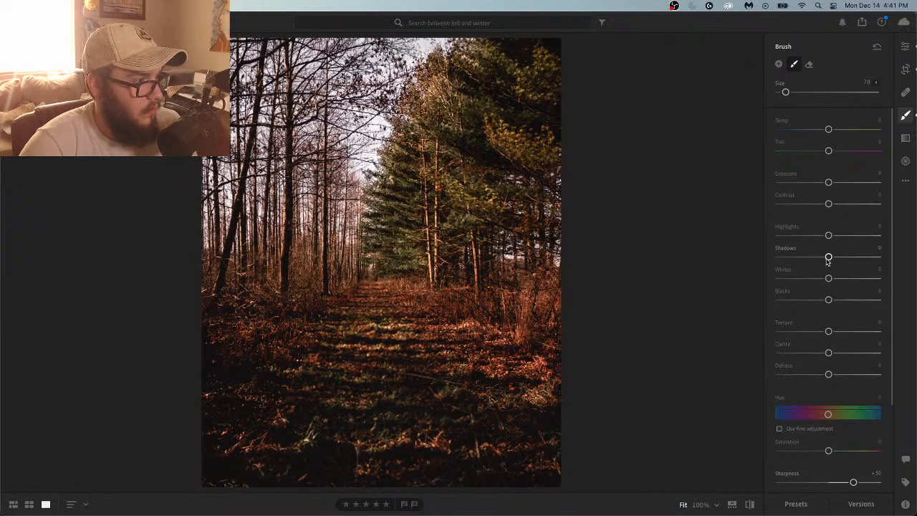
pyautogui.moveTo(829, 259); pyautogui.dragTo(839, 258)
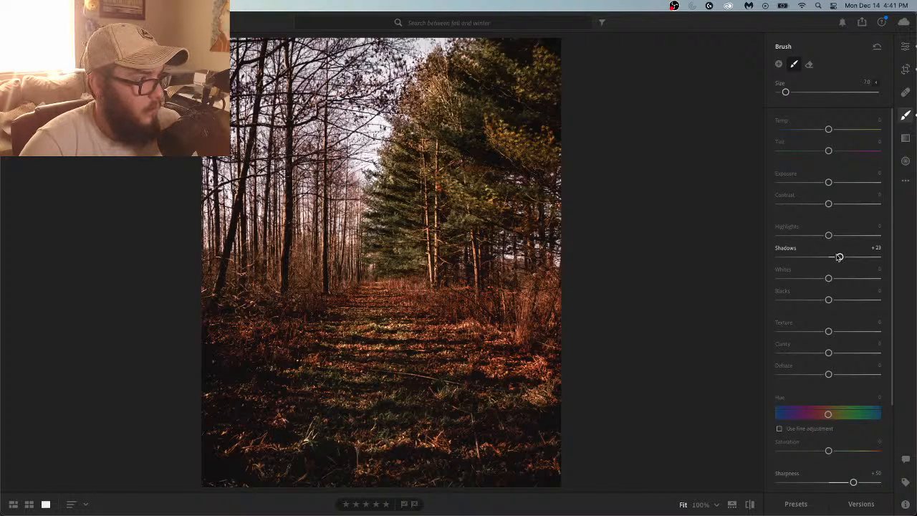
# Return the path mask's Highlights to 0 after a trial at +22, and set its Shadows and Whites to +32
pyautogui.moveTo(829, 236); pyautogui.dragTo(840, 239)
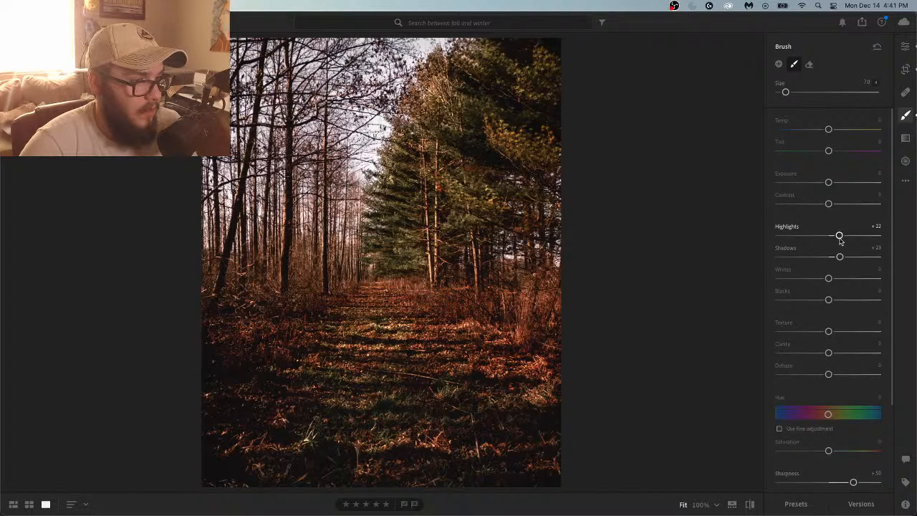
pyautogui.doubleClick(840, 236)
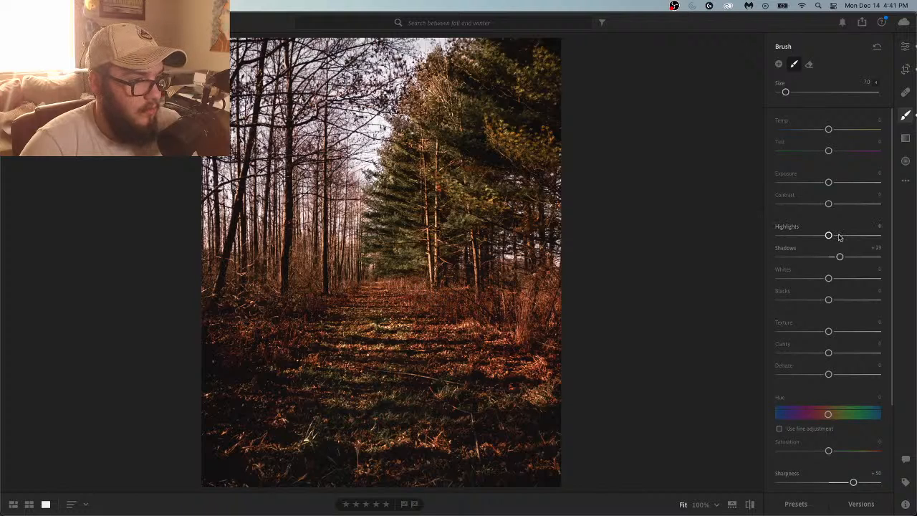
pyautogui.moveTo(829, 279); pyautogui.dragTo(845, 261)
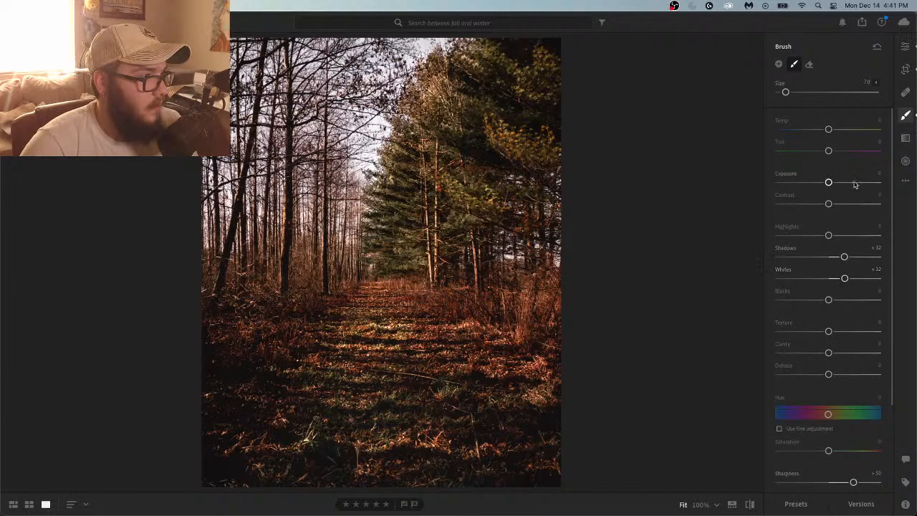
# Try an Exposure of +0.20 on the path mask and settle on +0.05
pyautogui.click(876, 174)
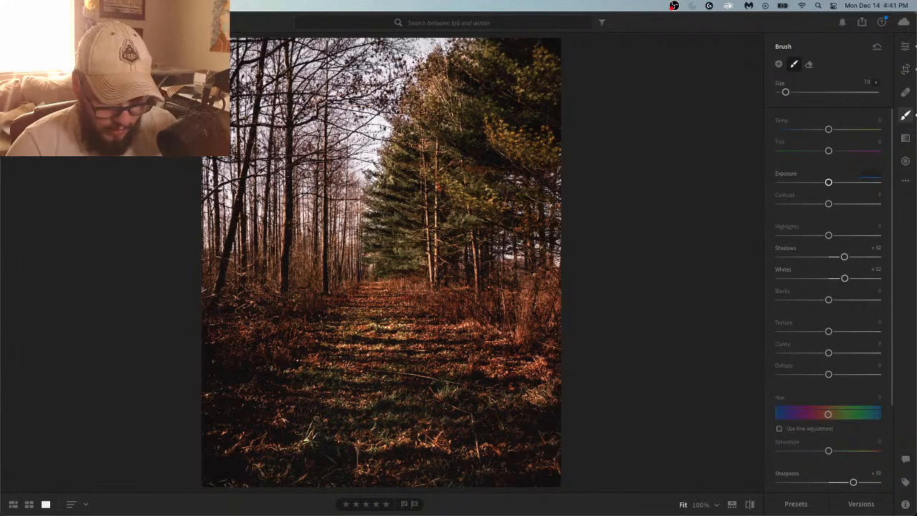
pyautogui.write('0.2')
pyautogui.press('Return')
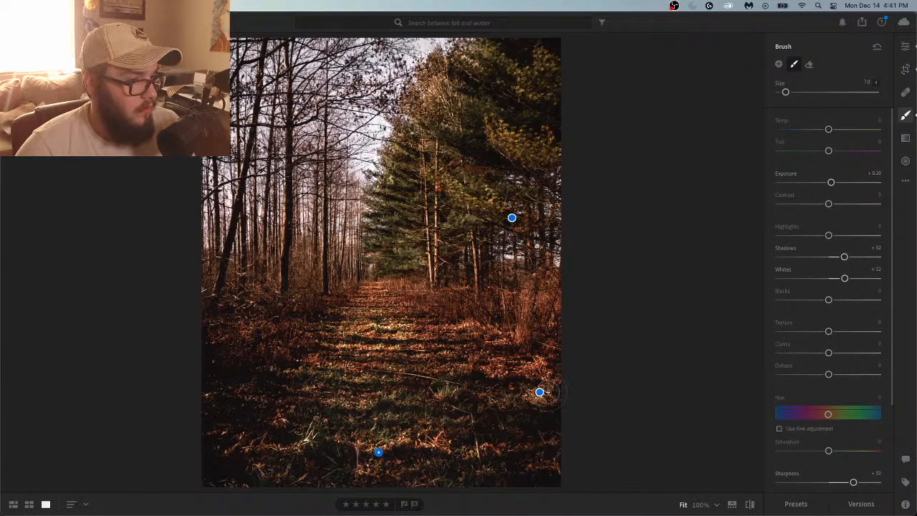
pyautogui.click(875, 172)
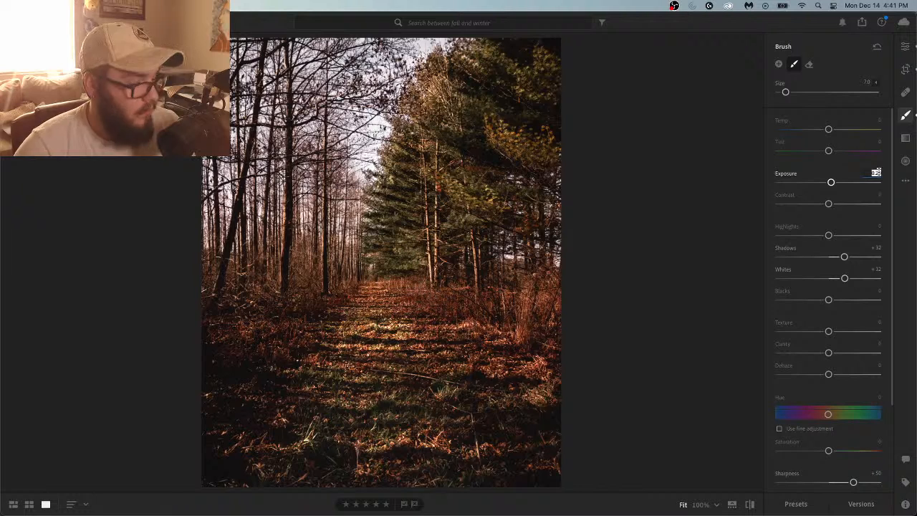
pyautogui.write('0.05')
pyautogui.press('Return')
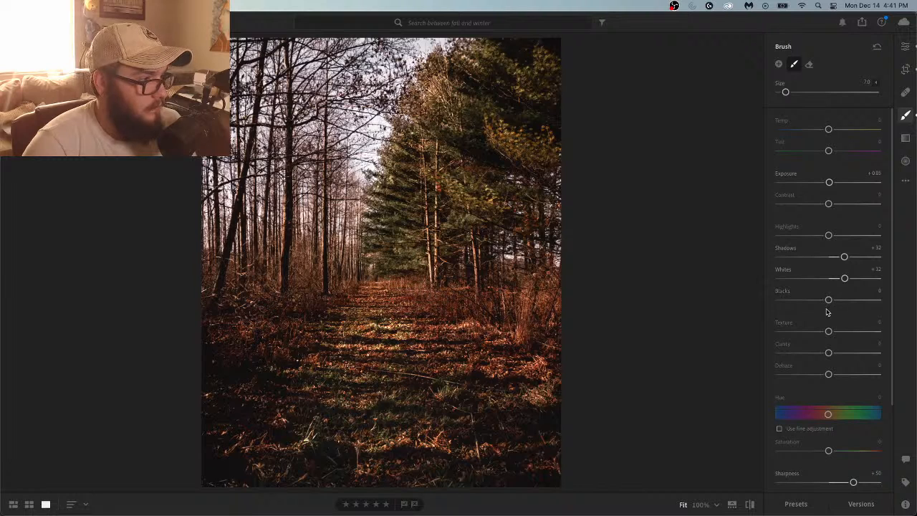
# Try stronger Texture on the path mask and bring it down to +20
pyautogui.moveTo(829, 336); pyautogui.dragTo(853, 339)
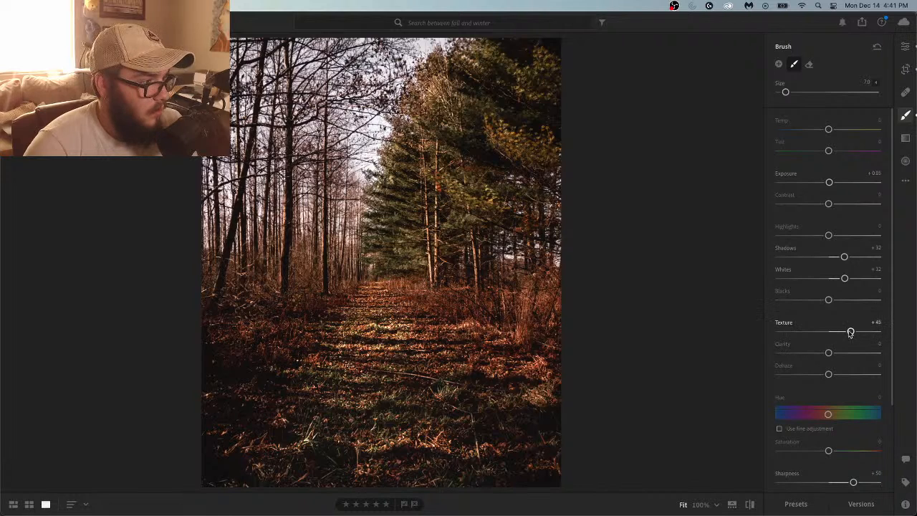
pyautogui.moveTo(850, 331); pyautogui.dragTo(846, 333)
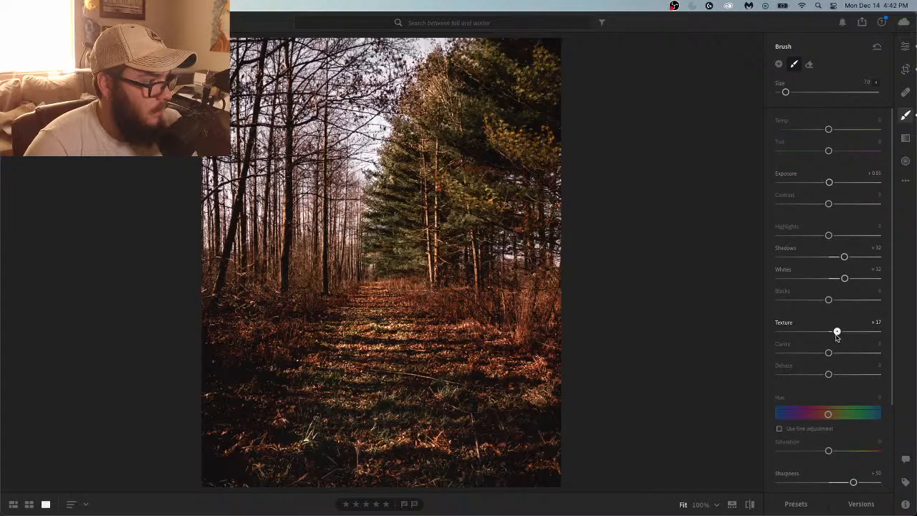
pyautogui.moveTo(838, 337); pyautogui.dragTo(838, 337)
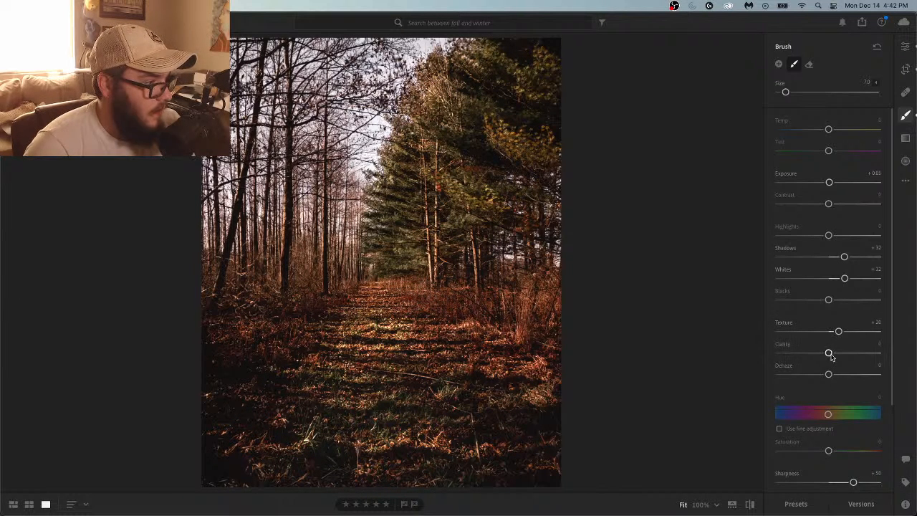
# Select the brush mask on the trees and set its Sharpness to +100 and its Texture to +25
pyautogui.scroll(-2, 892, 365)
pyautogui.scroll(-2, 893, 378)
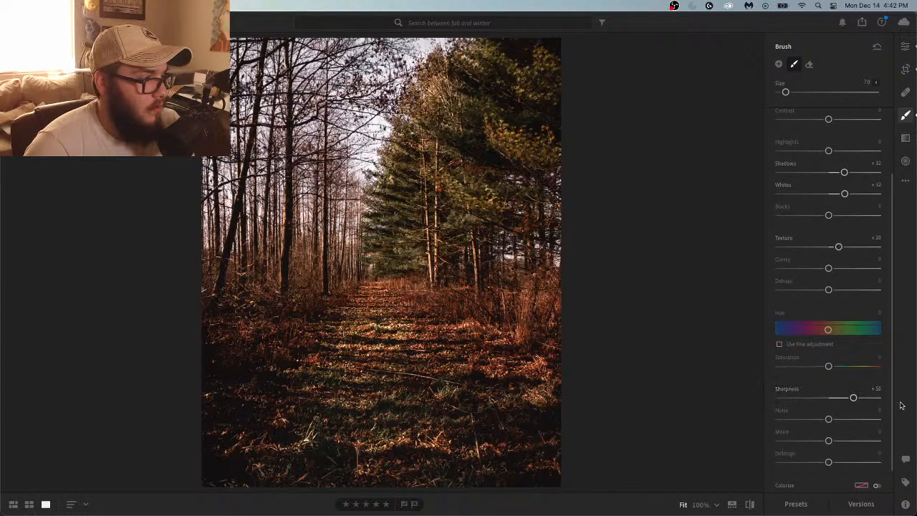
pyautogui.click(512, 217)
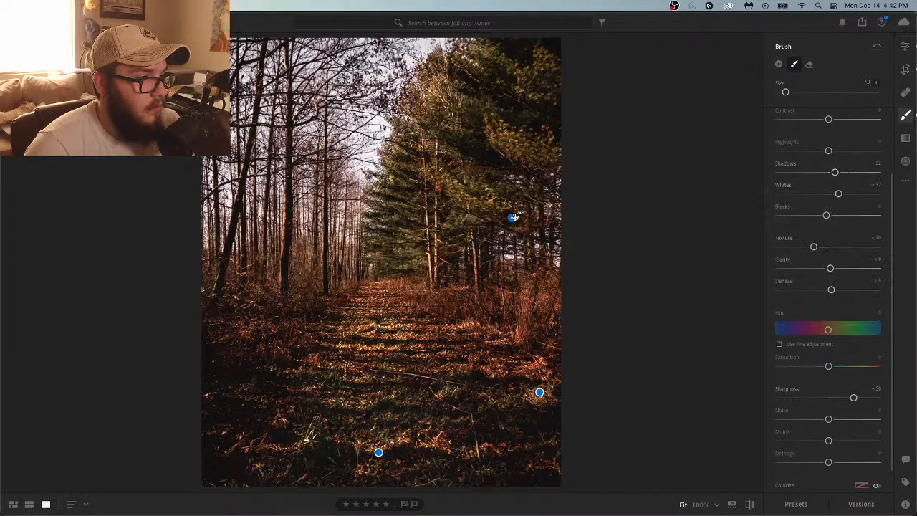
pyautogui.moveTo(854, 397); pyautogui.dragTo(888, 404)
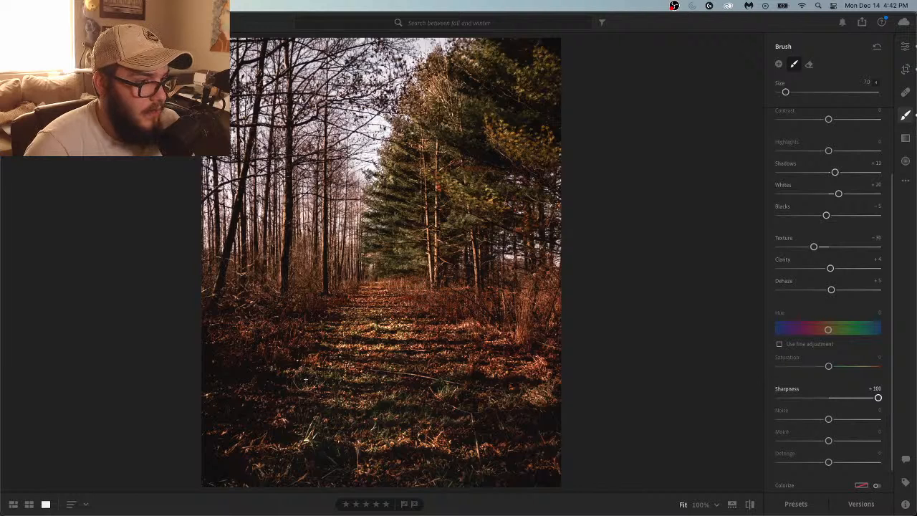
pyautogui.click(378, 452)
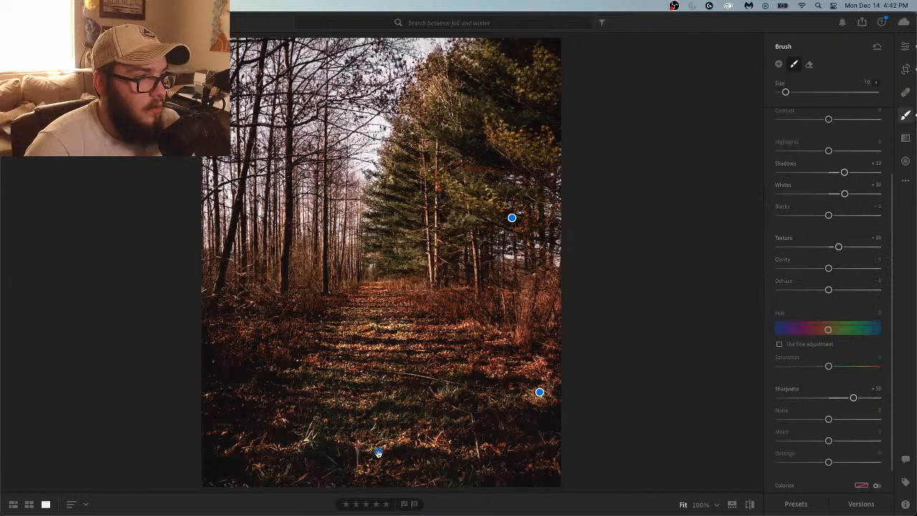
pyautogui.click(513, 219)
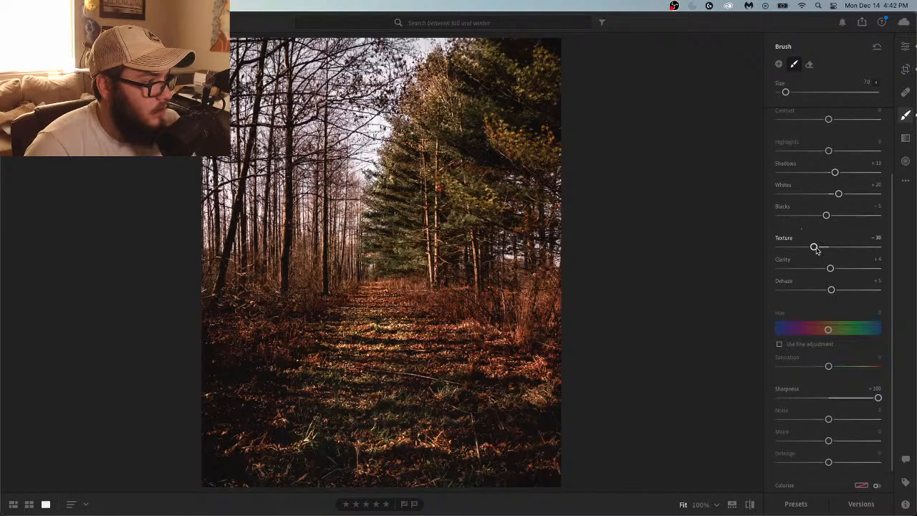
pyautogui.moveTo(816, 249); pyautogui.dragTo(845, 251)
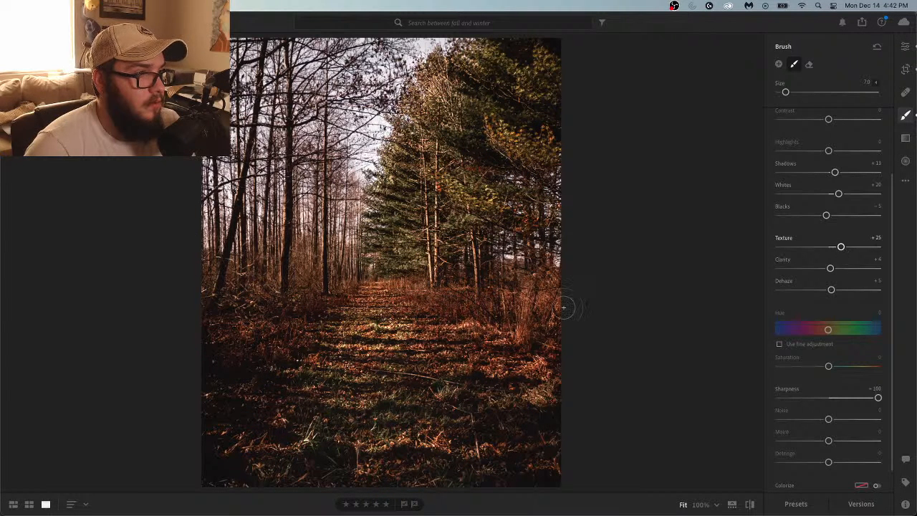
# Select the path mask again and set its Texture to +15
pyautogui.click(379, 452)
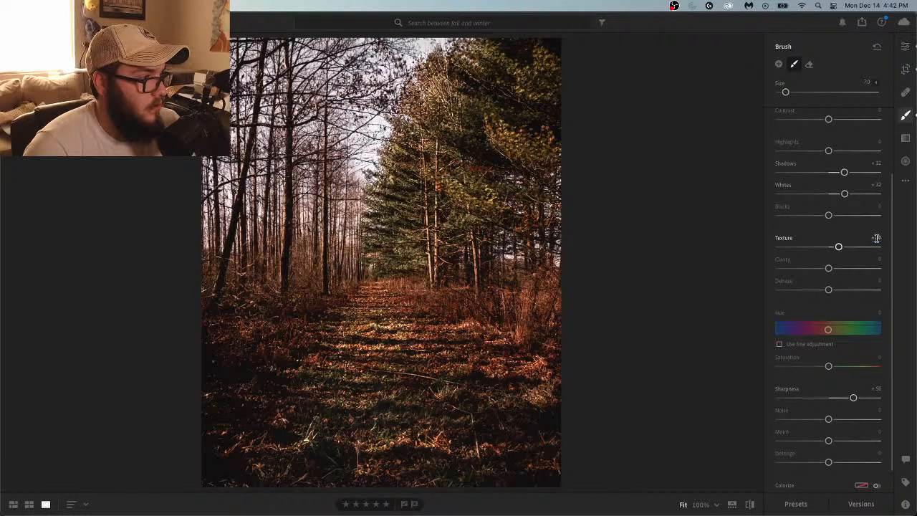
pyautogui.write('15')
pyautogui.press('Return')
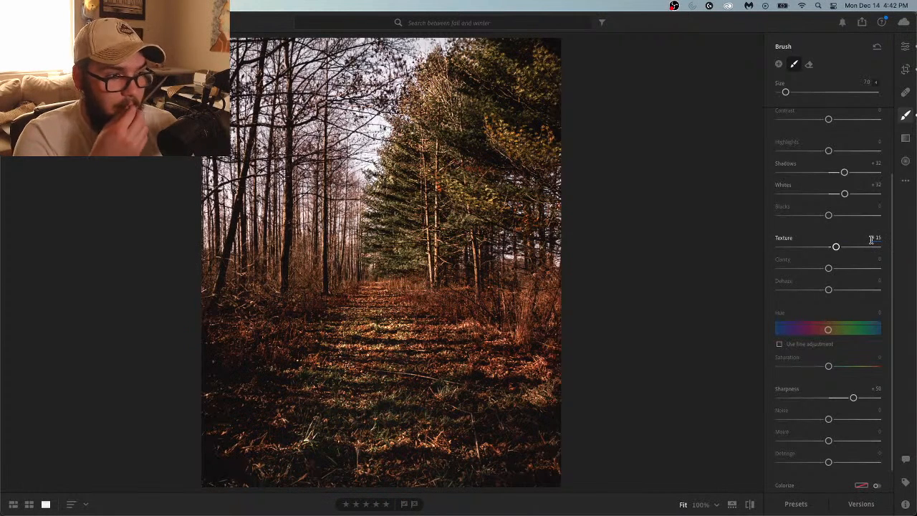
# Select the undergrowth mask and set its Texture to +15, comparing it with a value of +5
pyautogui.click(541, 393)
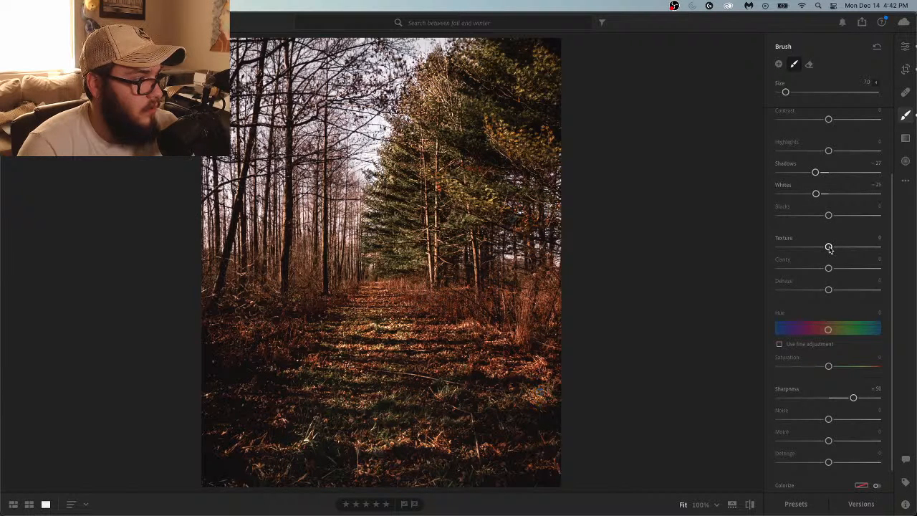
pyautogui.moveTo(832, 247); pyautogui.dragTo(836, 249)
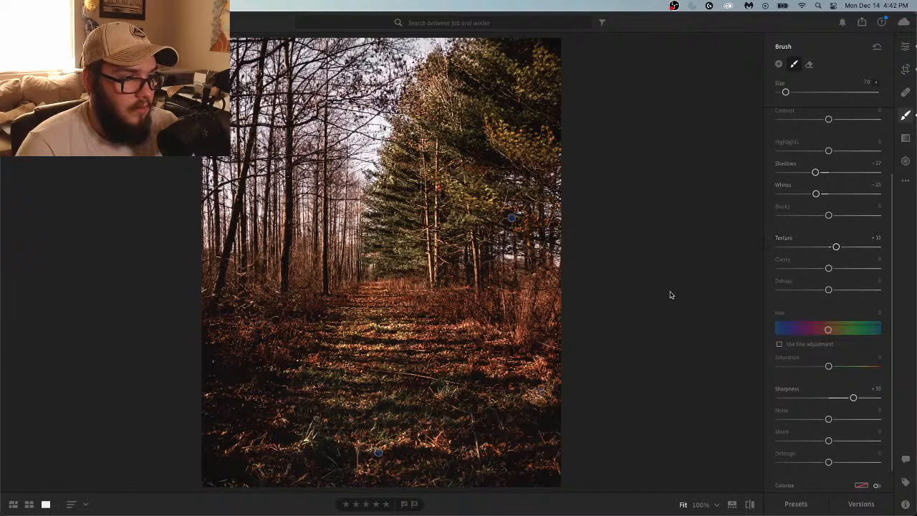
pyautogui.moveTo(671, 292)
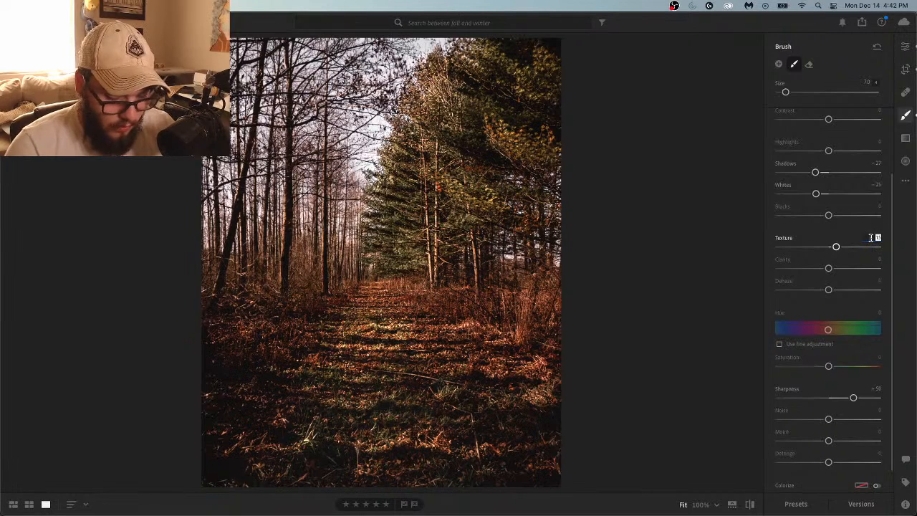
pyautogui.write('5')
pyautogui.press('Return')
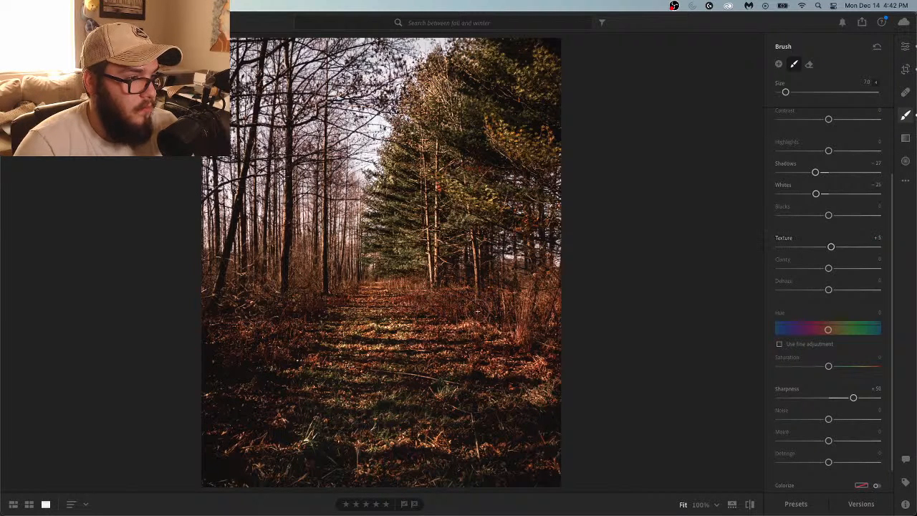
pyautogui.moveTo(472, 317)
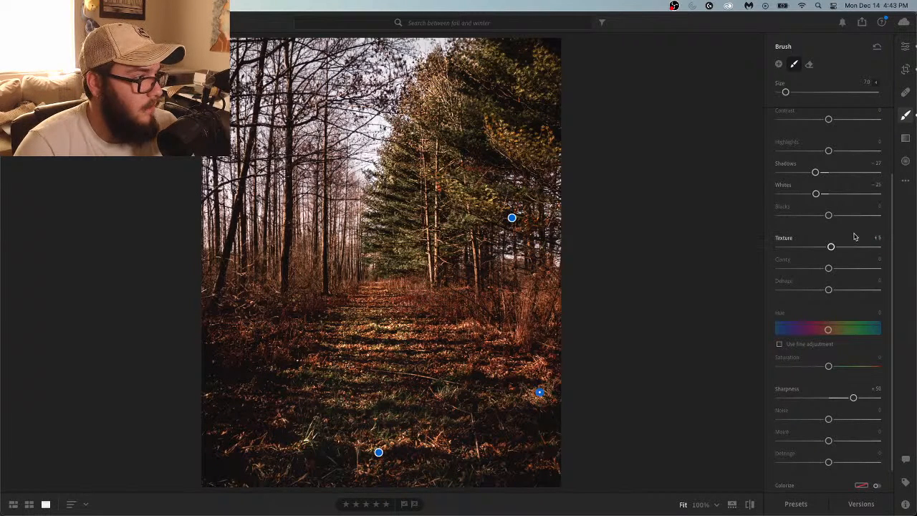
pyautogui.write('15')
pyautogui.press('Return')
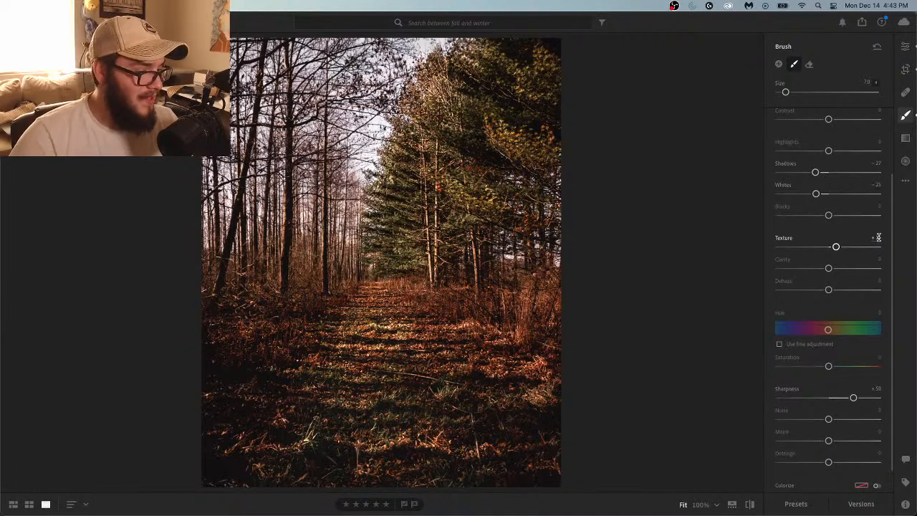
# Lower the undergrowth mask's Whites to -36
pyautogui.scroll(3, 887, 207)
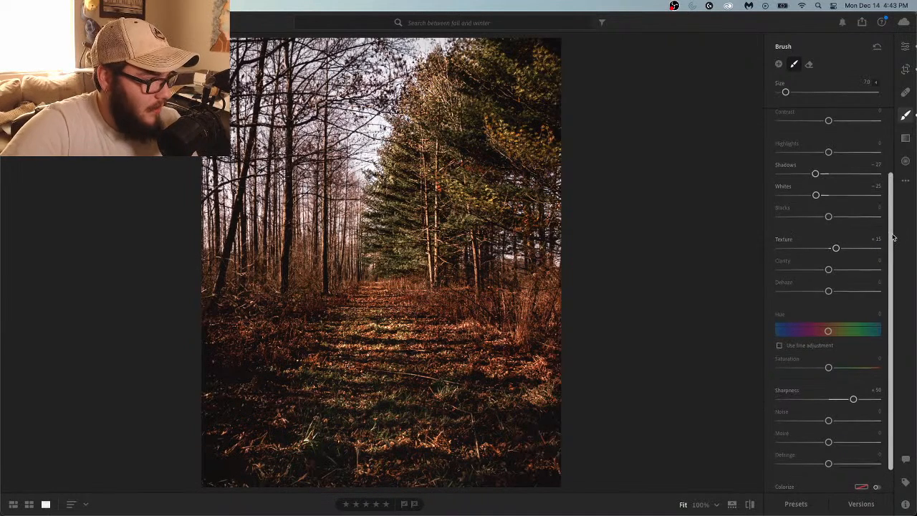
pyautogui.scroll(2, 888, 197)
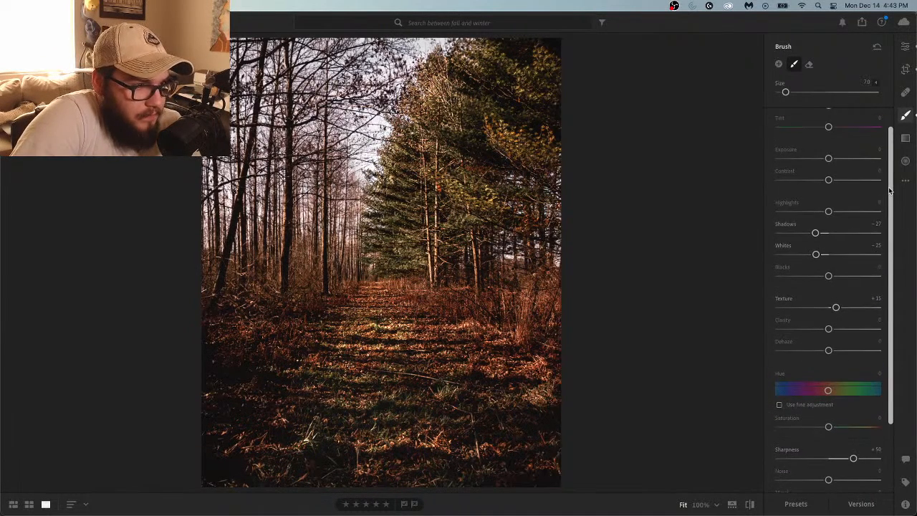
pyautogui.scroll(1, 894, 178)
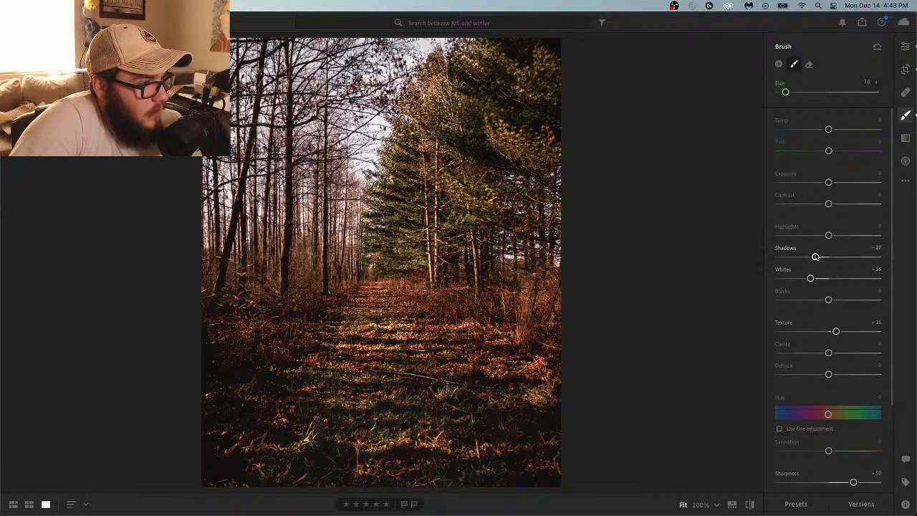
# Select the path mask, try a Blacks adjustment and lower its Highlights to -12
pyautogui.click(379, 450)
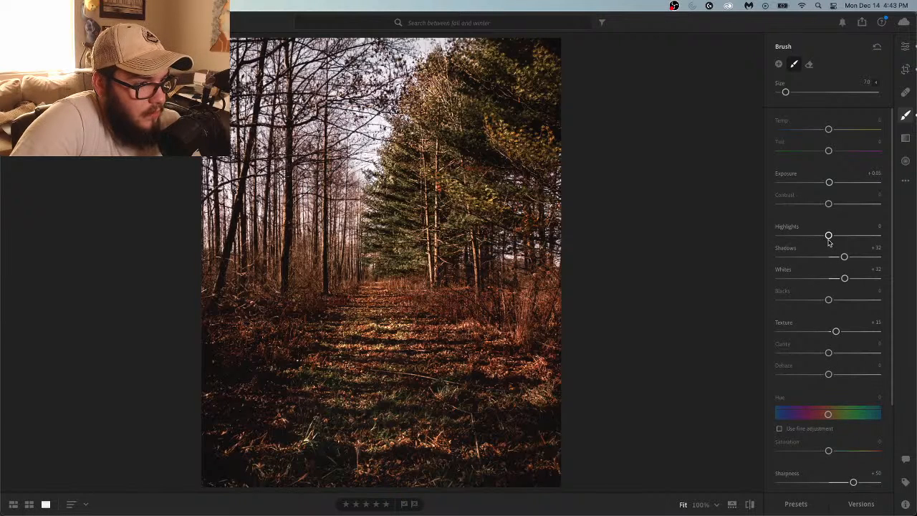
pyautogui.moveTo(826, 301); pyautogui.dragTo(823, 302)
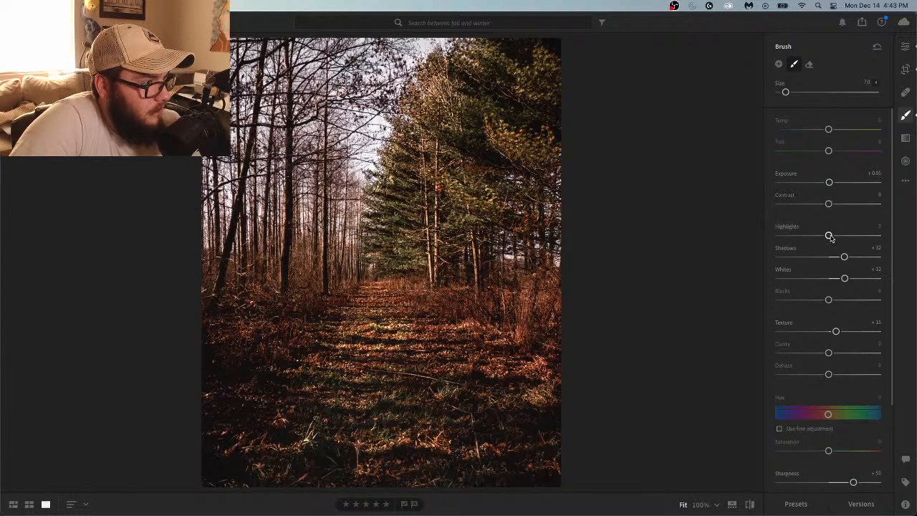
pyautogui.moveTo(829, 236); pyautogui.dragTo(827, 239)
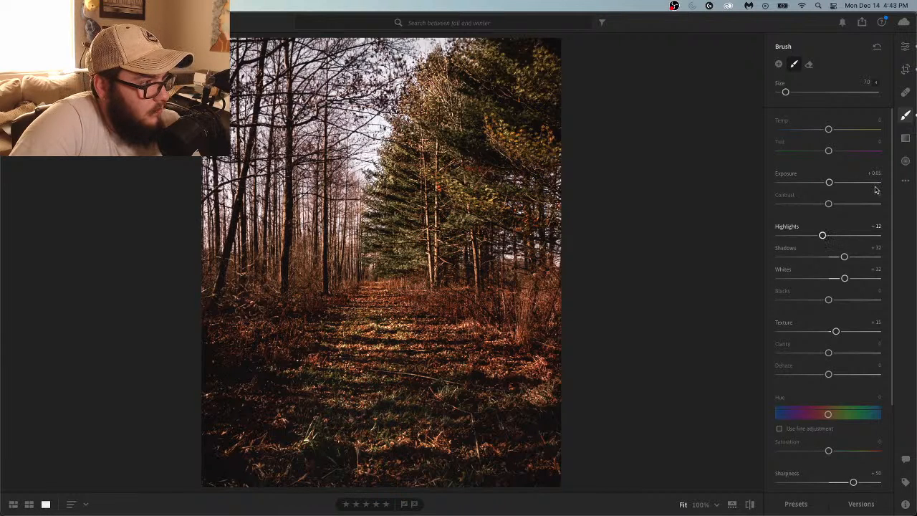
# Leave brush editing and compare the edited photo with the original several times, ending on the edited version
pyautogui.click(905, 47)
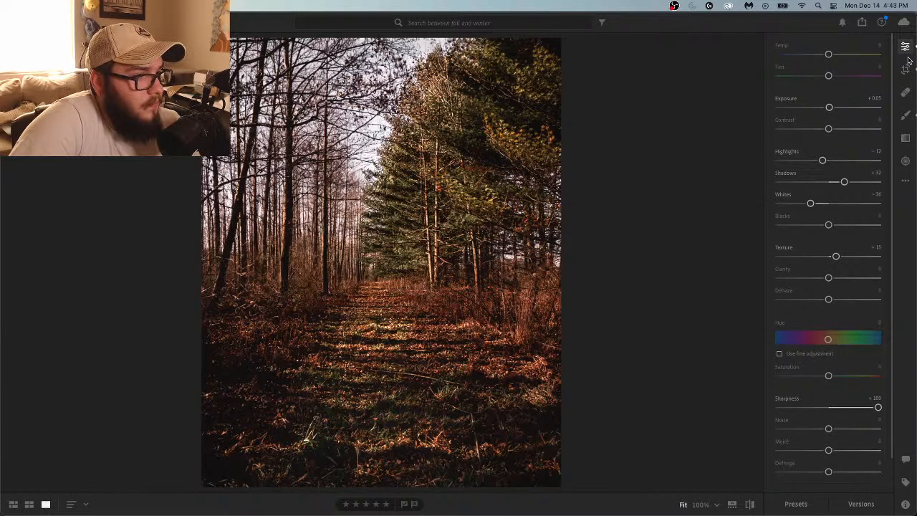
pyautogui.click(750, 504)
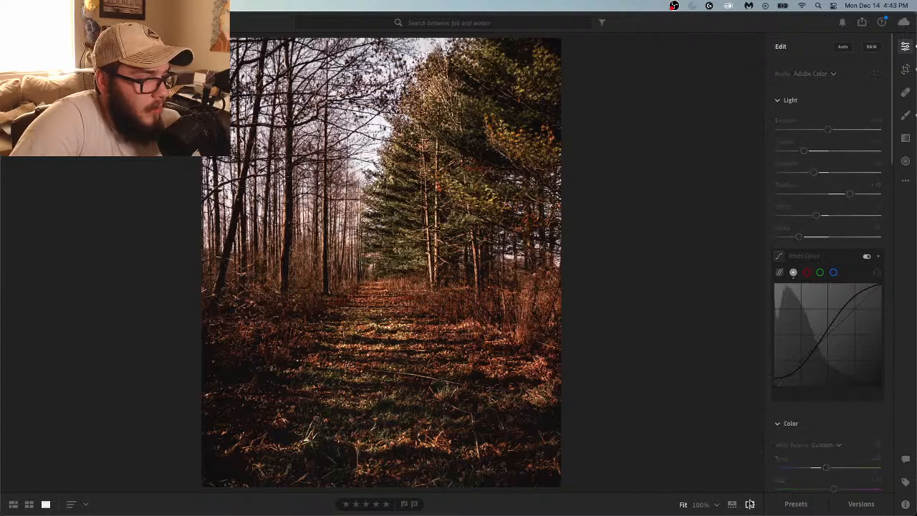
pyautogui.click(749, 504)
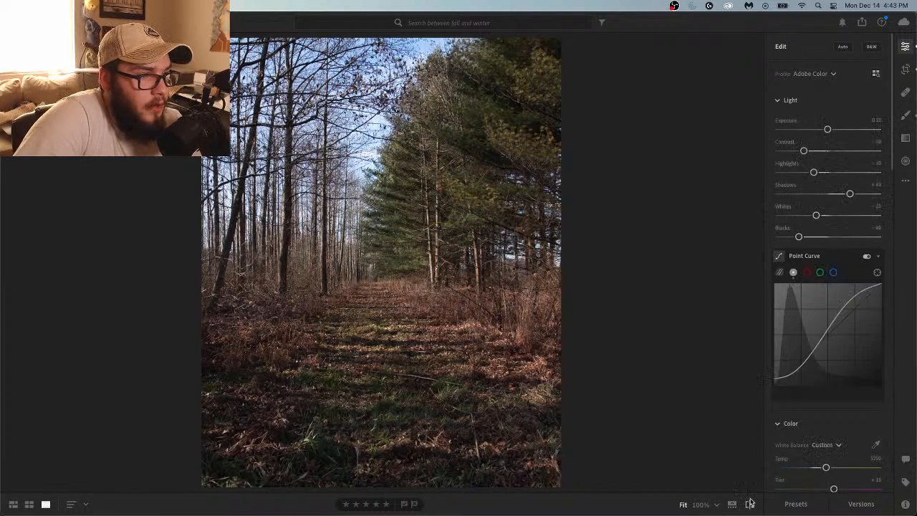
pyautogui.click(750, 503)
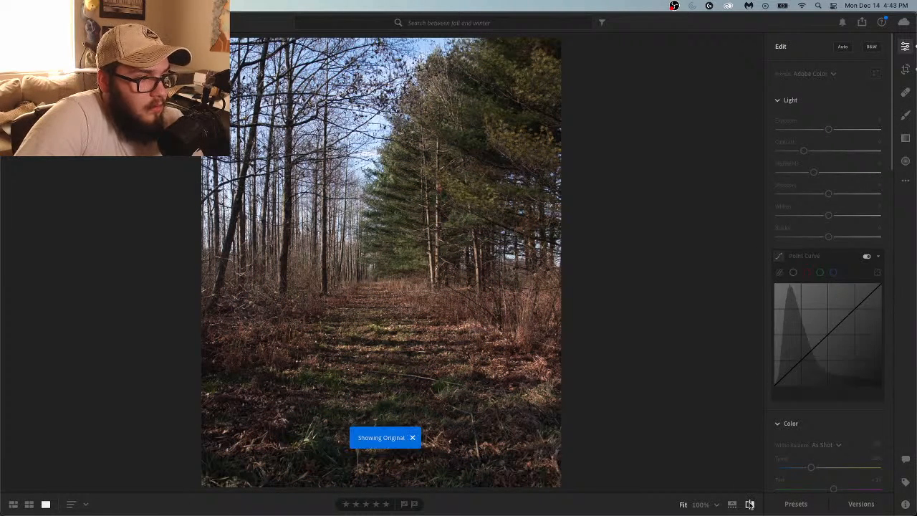
pyautogui.click(750, 503)
pyautogui.click(749, 504)
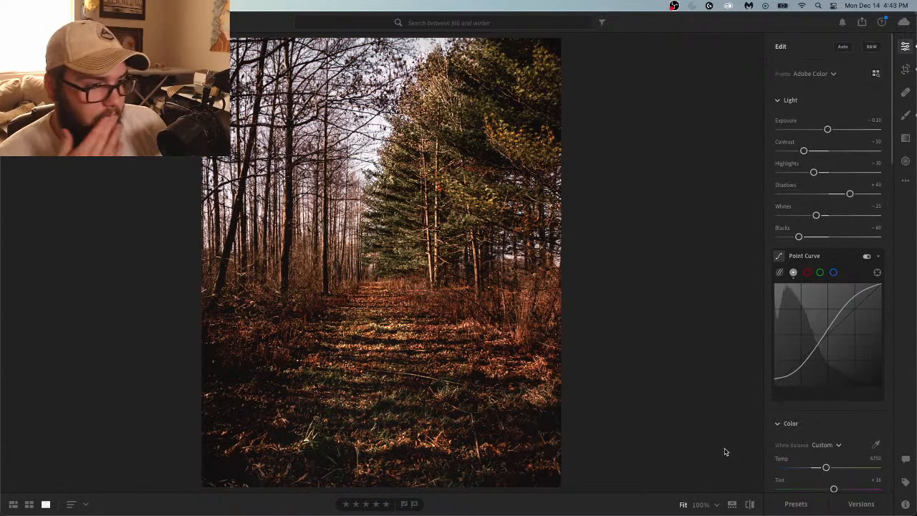
# Erase the undergrowth brush mask along the right and left edges of the path using an eraser size of 7.0
pyautogui.click(903, 115)
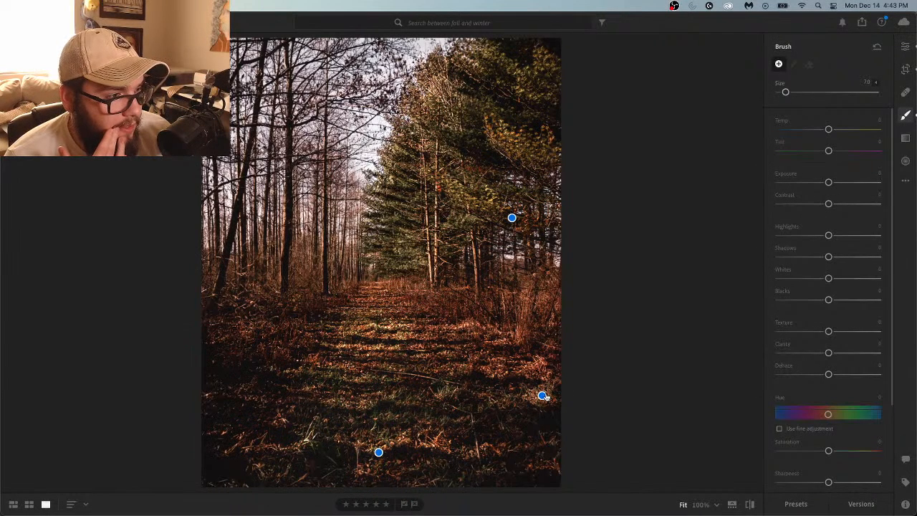
pyautogui.click(543, 396)
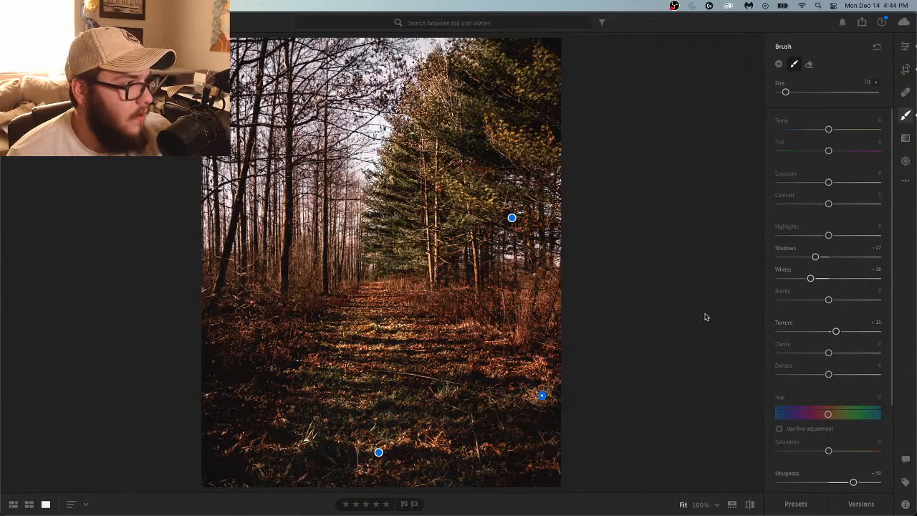
pyautogui.click(809, 65)
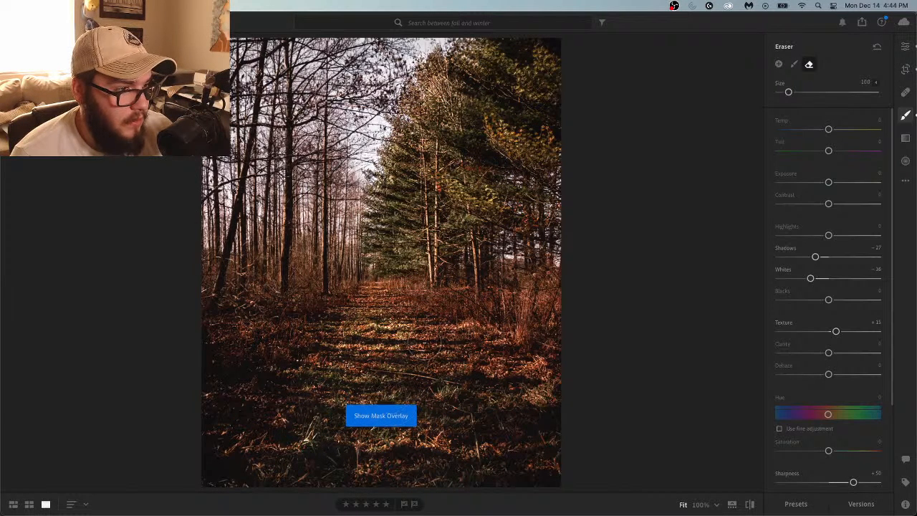
pyautogui.press('[')
pyautogui.press('o')
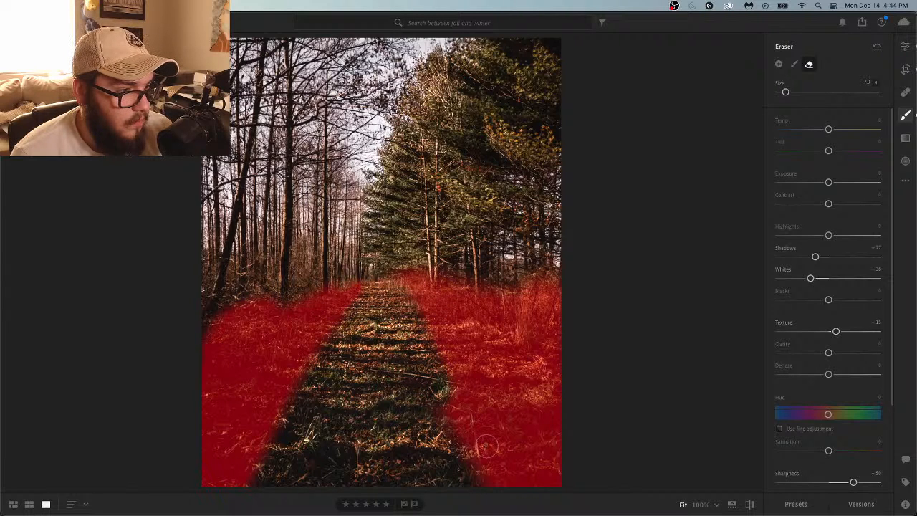
pyautogui.moveTo(459, 401)
pyautogui.mouseDown()
pyautogui.moveTo(508, 482)
pyautogui.moveTo(494, 465)
pyautogui.mouseUp()
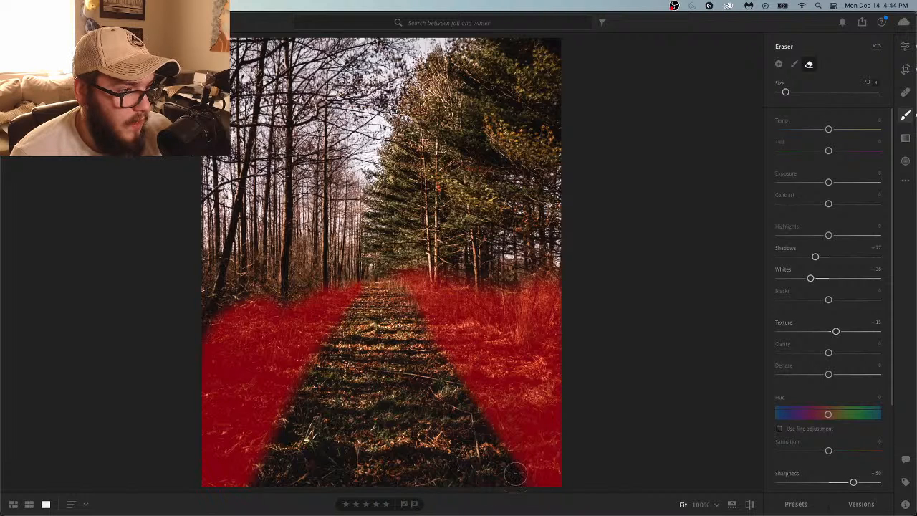
pyautogui.moveTo(453, 366)
pyautogui.mouseDown()
pyautogui.moveTo(562, 503)
pyautogui.moveTo(511, 446)
pyautogui.mouseUp()
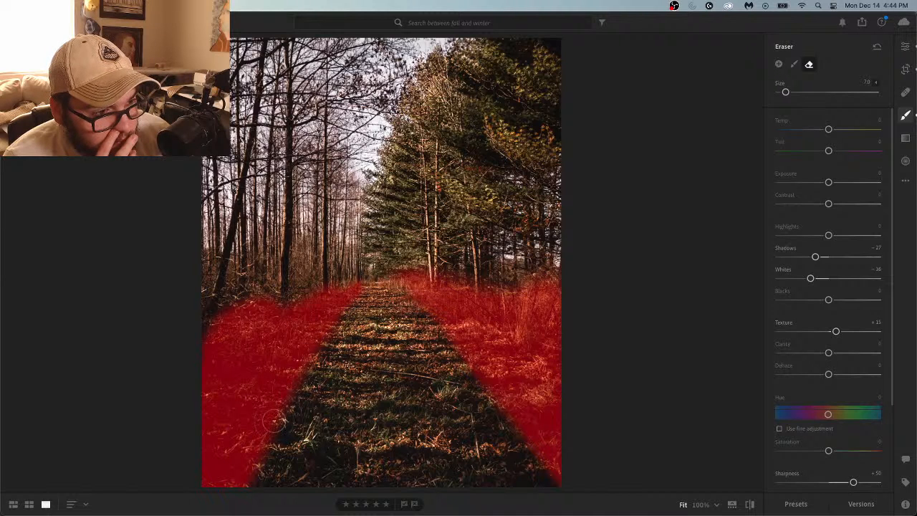
pyautogui.moveTo(256, 455)
pyautogui.mouseDown()
pyautogui.moveTo(242, 477)
pyautogui.moveTo(271, 451)
pyautogui.mouseUp()
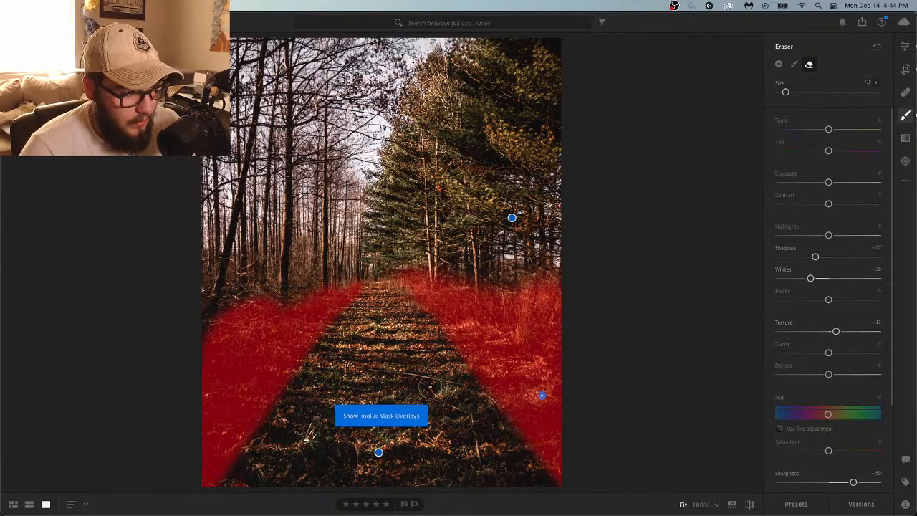
# Extend the path brush mask outward along the path's lower right edge, and leave brush editing
pyautogui.click(379, 453)
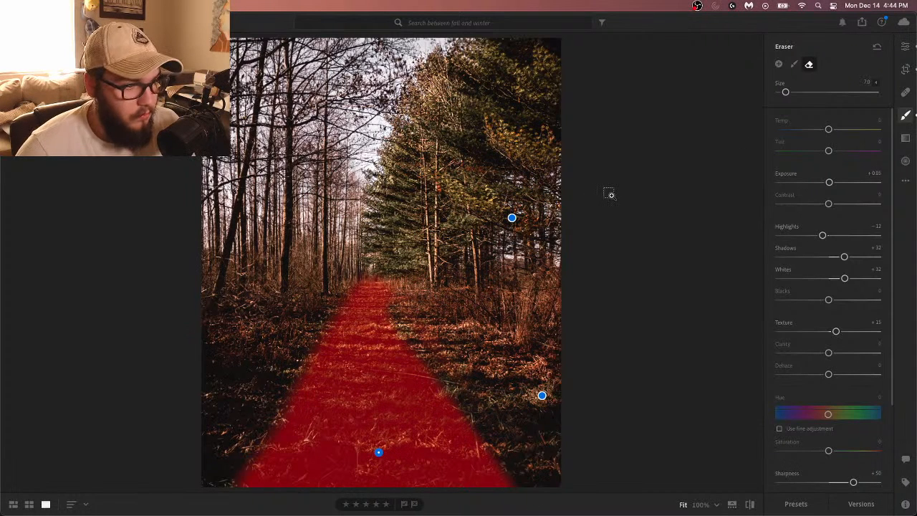
pyautogui.click(797, 65)
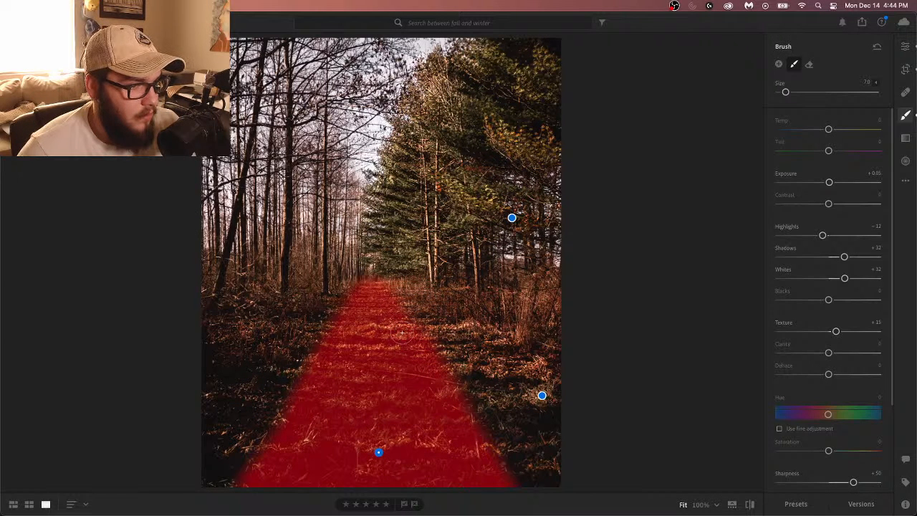
pyautogui.moveTo(501, 438)
pyautogui.mouseDown()
pyautogui.moveTo(531, 481)
pyautogui.moveTo(498, 455)
pyautogui.mouseUp()
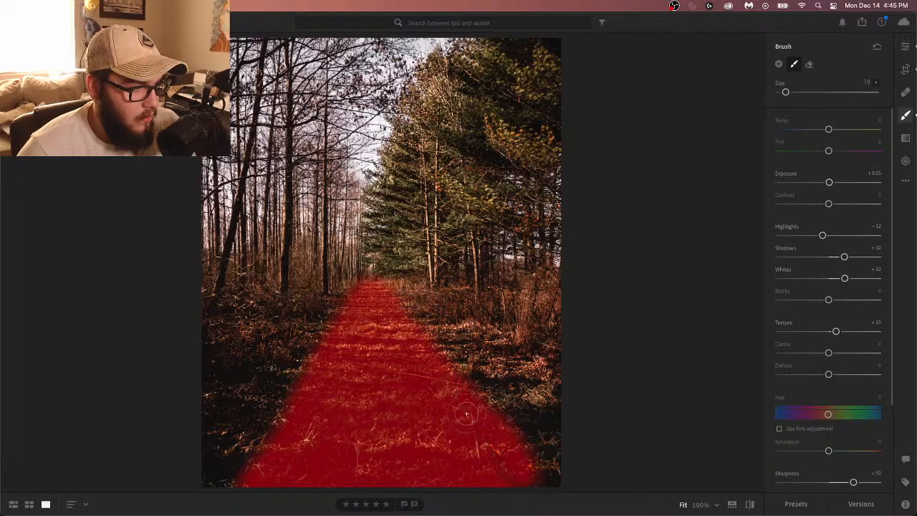
pyautogui.moveTo(467, 421)
pyautogui.mouseDown()
pyautogui.moveTo(519, 487)
pyautogui.moveTo(410, 452)
pyautogui.mouseUp()
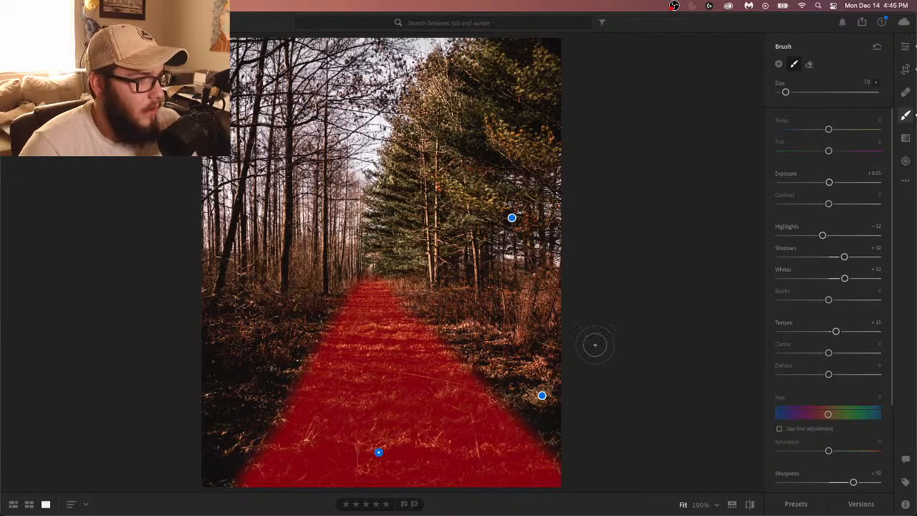
pyautogui.press('e')
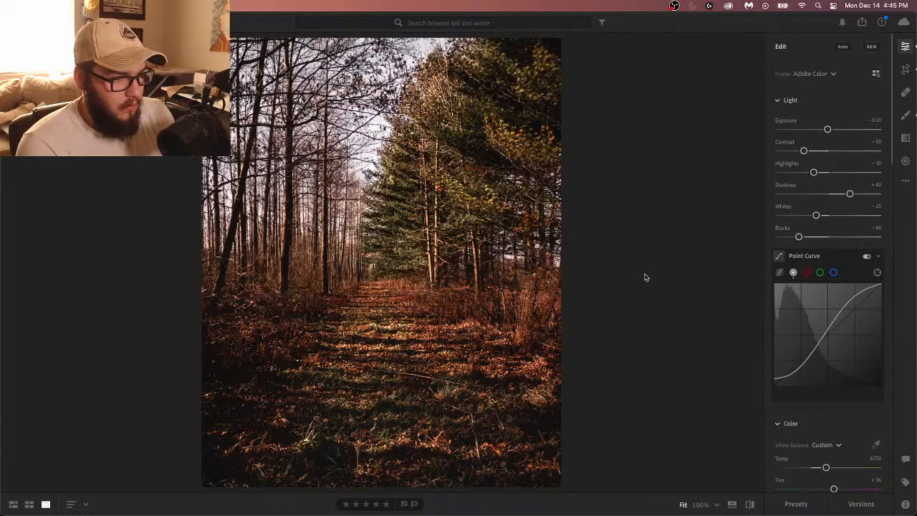
# Extend the path brush mask to cover the path's lower left edge, and return to the general edit settings
pyautogui.click(905, 115)
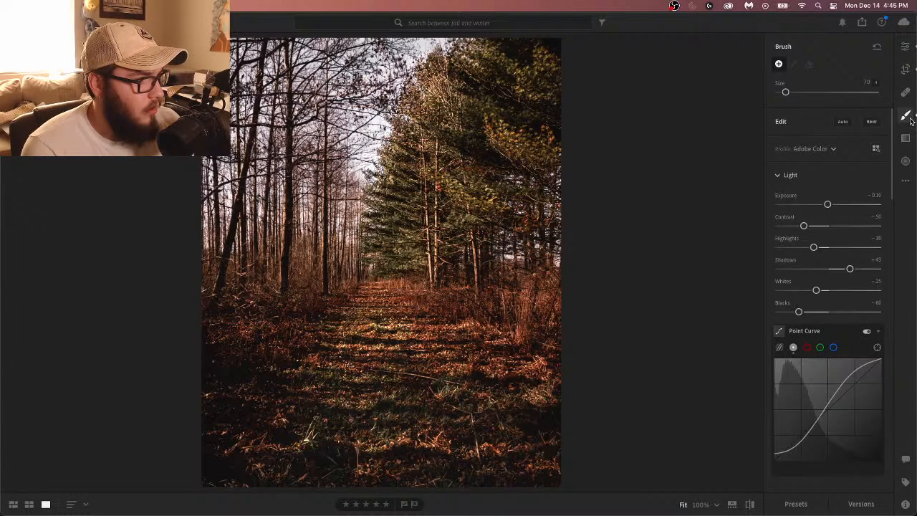
pyautogui.click(379, 453)
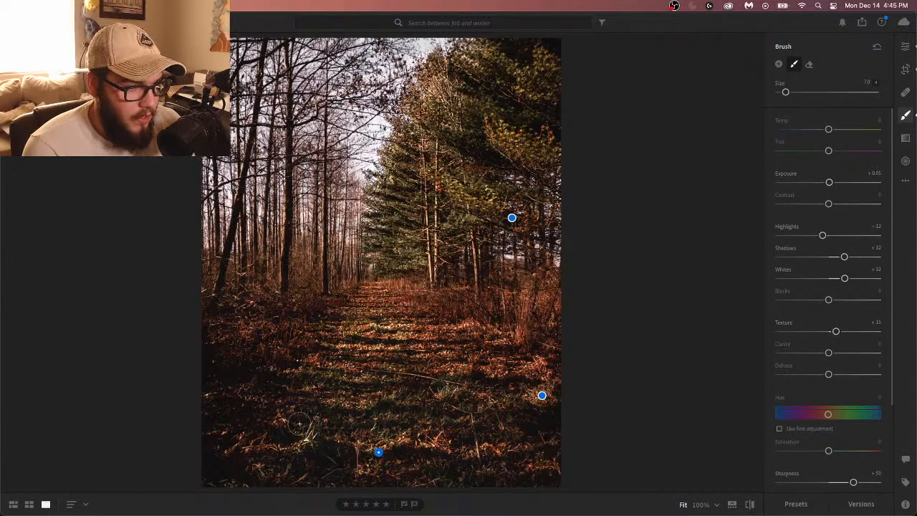
pyautogui.press('o')
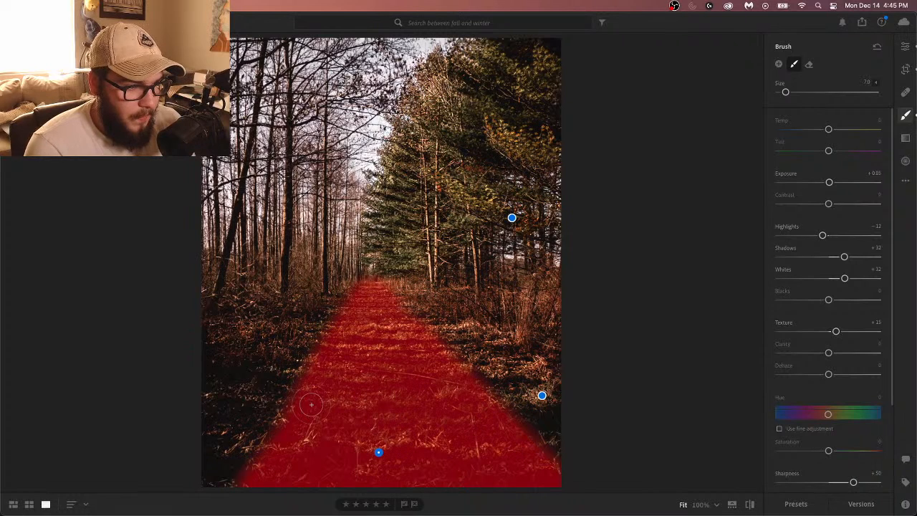
pyautogui.moveTo(229, 483); pyautogui.dragTo(244, 466)
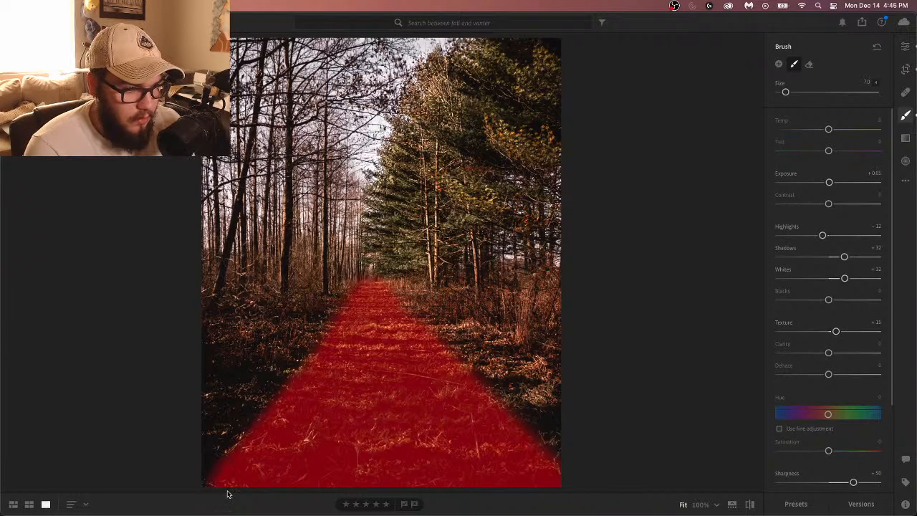
pyautogui.click(903, 49)
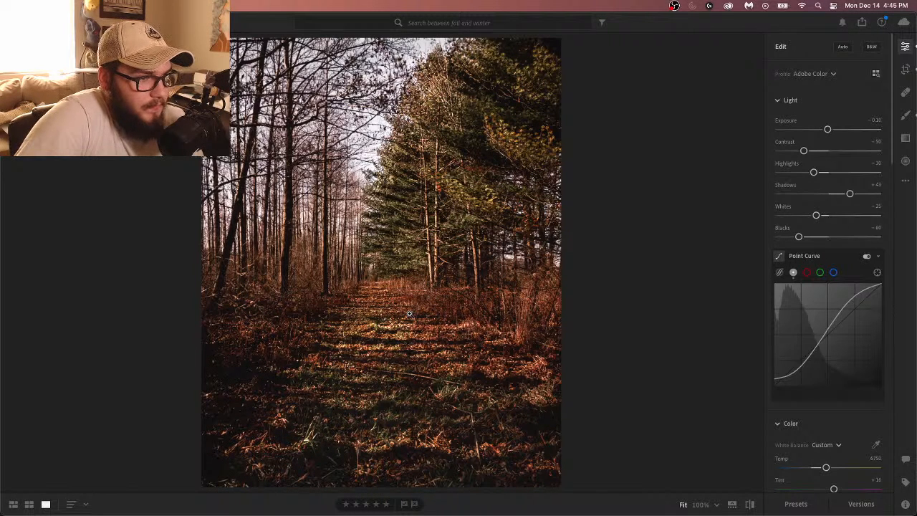
# Compare the edited photo with the original several times, ending on the edited version
pyautogui.click(906, 116)
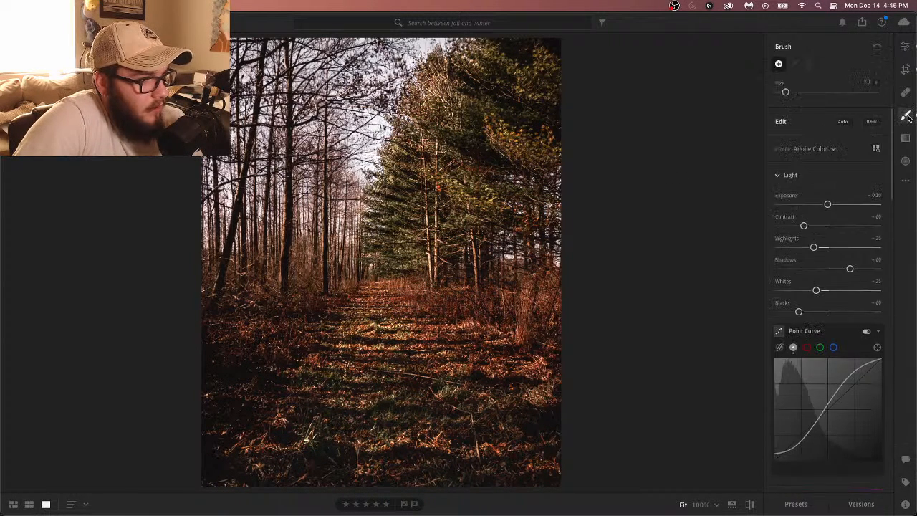
pyautogui.click(905, 49)
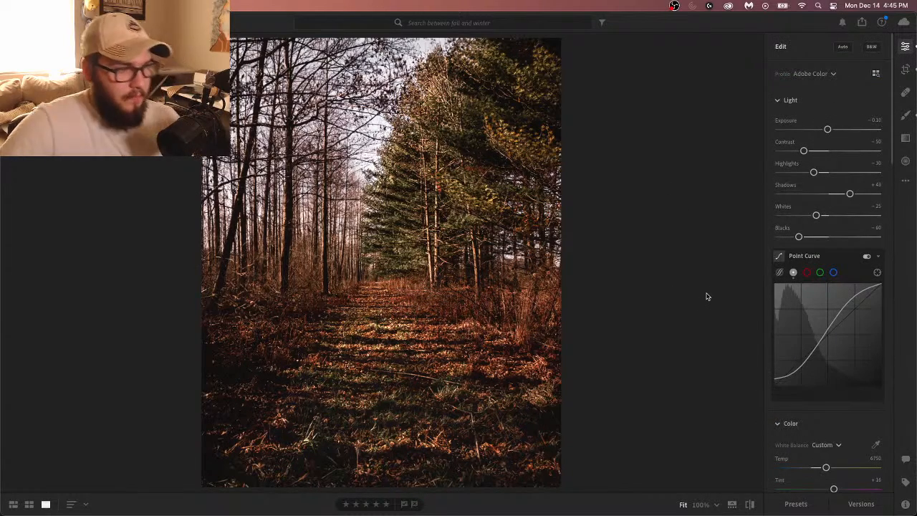
pyautogui.click(750, 504)
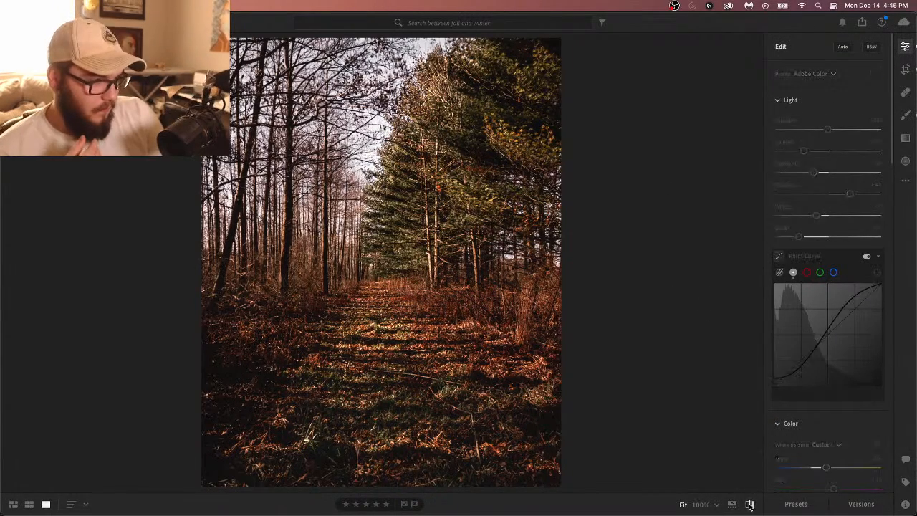
pyautogui.click(750, 505)
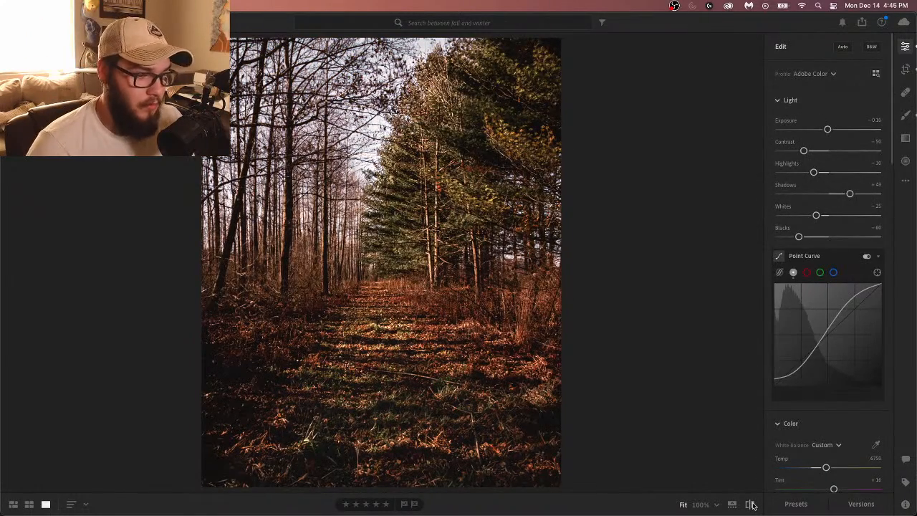
pyautogui.click(750, 505)
pyautogui.click(750, 505)
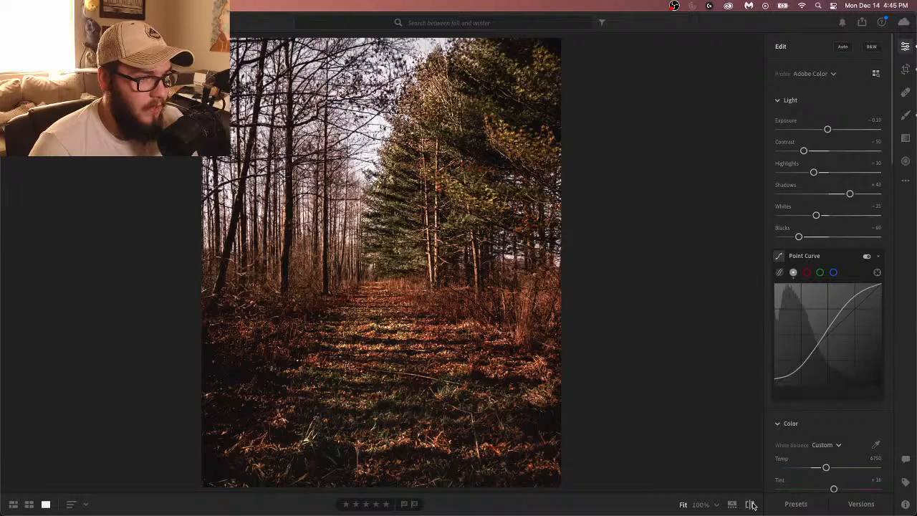
pyautogui.click(751, 506)
pyautogui.click(750, 505)
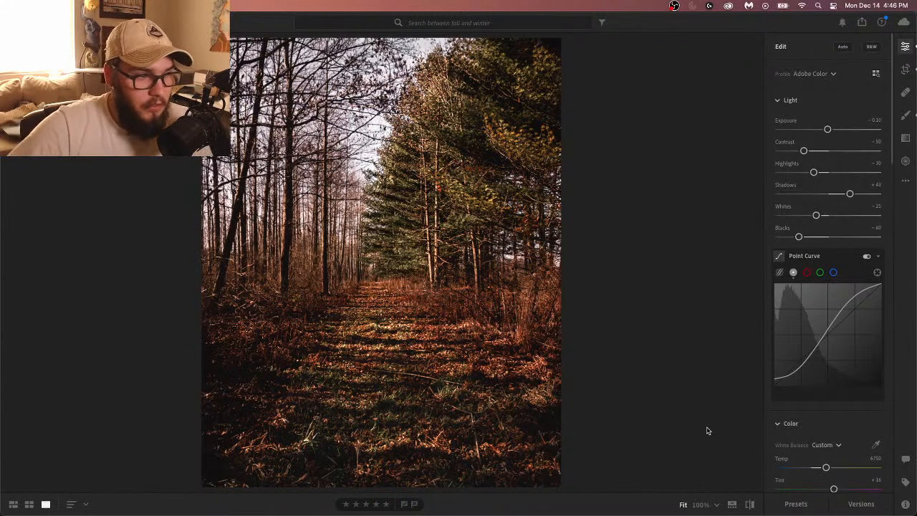
# Export the edited forest path photo as a full-size JPG at 100% quality into the inbetween fall/winter edits folder
pyautogui.rightClick(259, 371)
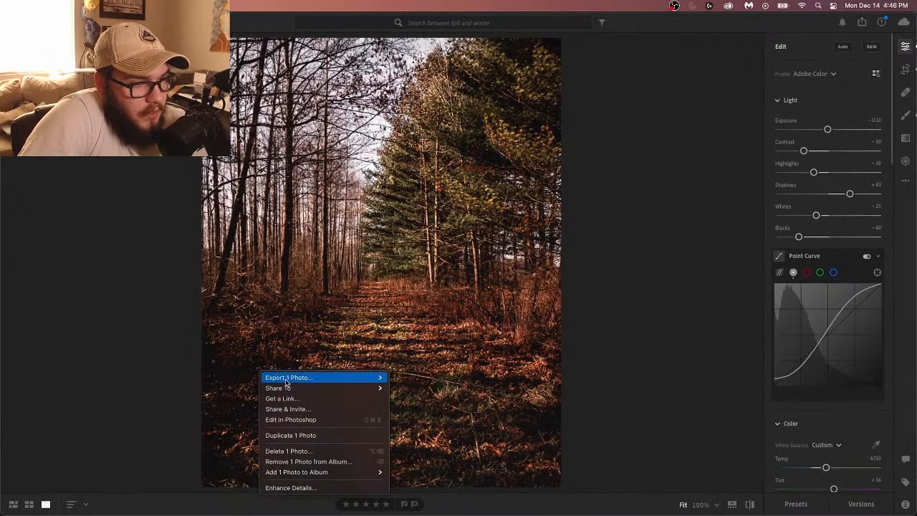
pyautogui.moveTo(297, 382)
pyautogui.click(436, 377)
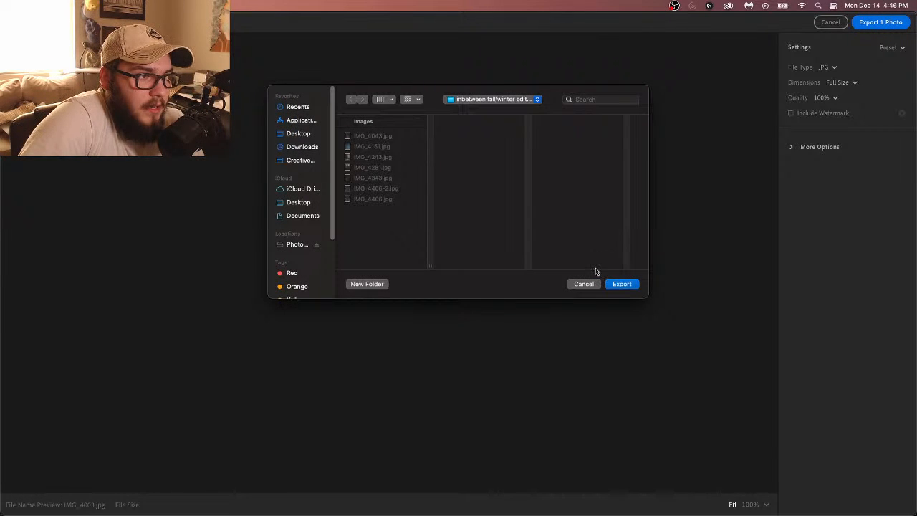
pyautogui.click(621, 283)
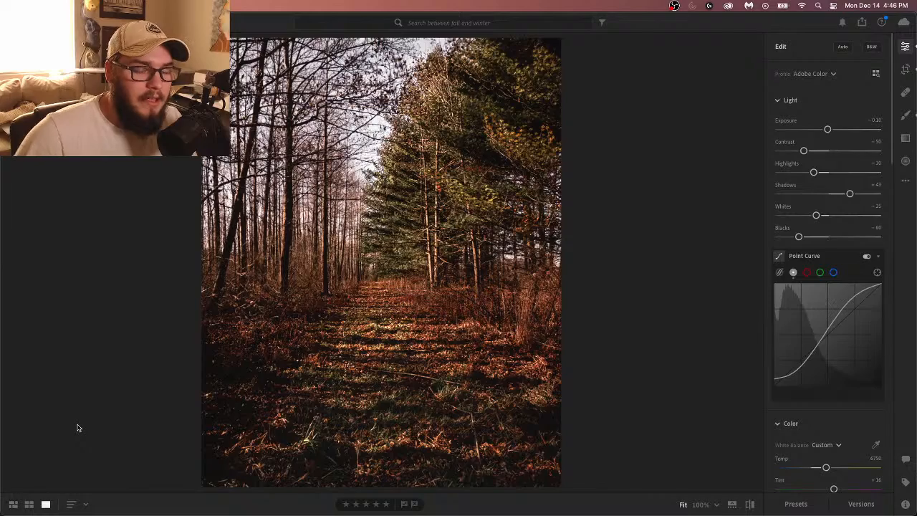
# Return to the photo grid and browse the album's thumbnails
pyautogui.press('g')
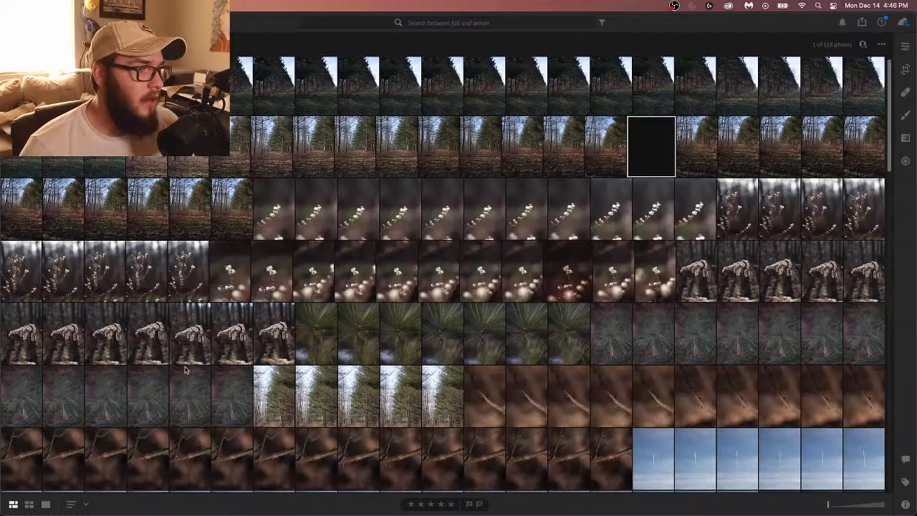
pyautogui.scroll(-1, 187, 373)
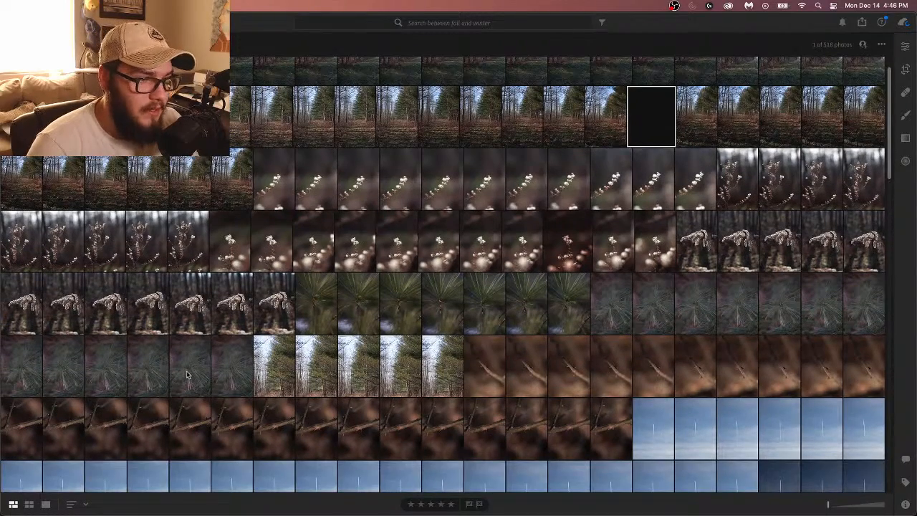
pyautogui.scroll(-1, 187, 373)
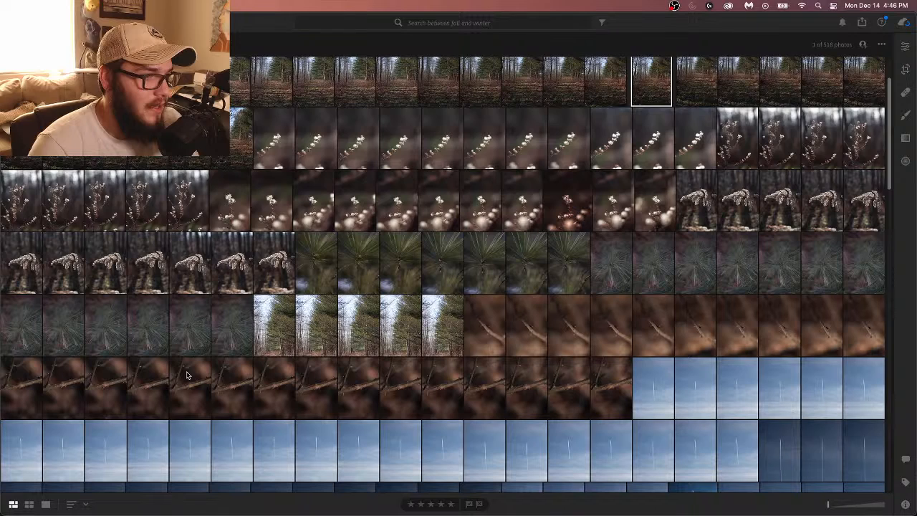
pyautogui.scroll(-1, 186, 375)
pyautogui.scroll(-2, 185, 375)
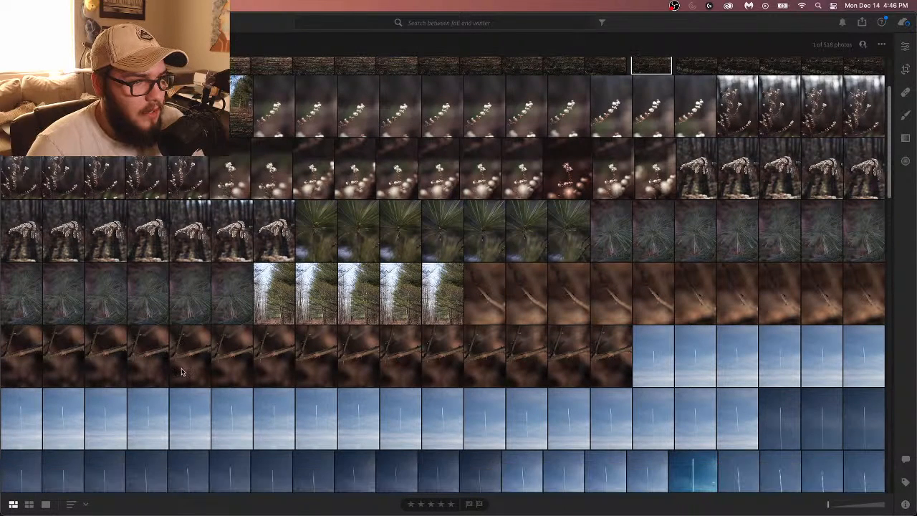
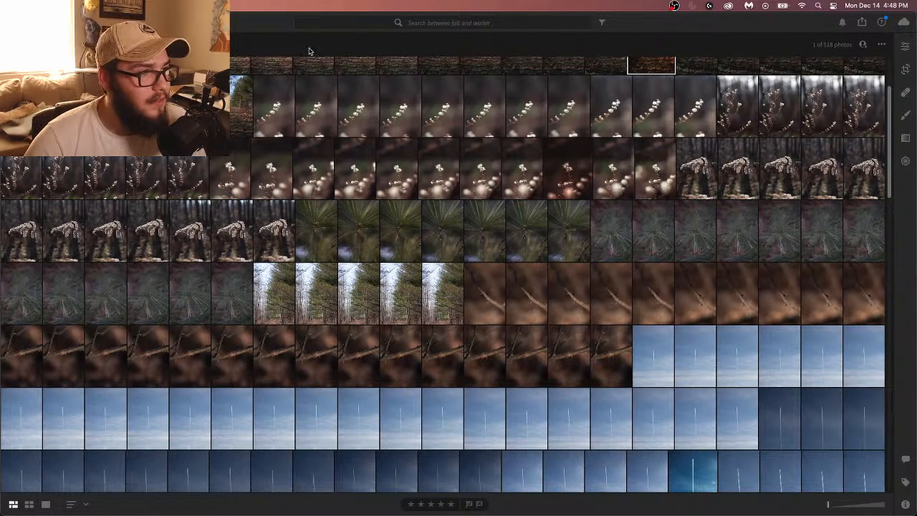
# View the edited forest path photo on its own and go back to the photo grid
pyautogui.scroll(4, 550, 164)
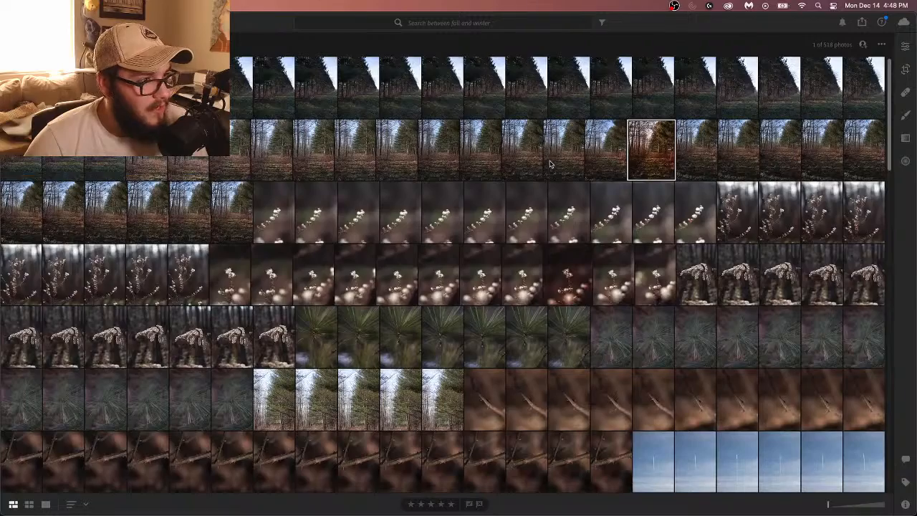
pyautogui.scroll(-1, 548, 165)
pyautogui.scroll(1, 544, 168)
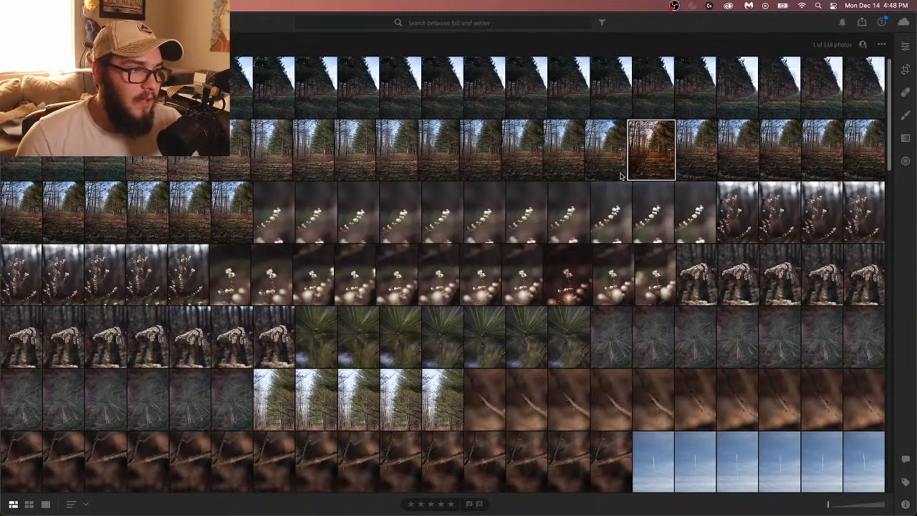
pyautogui.doubleClick(642, 167)
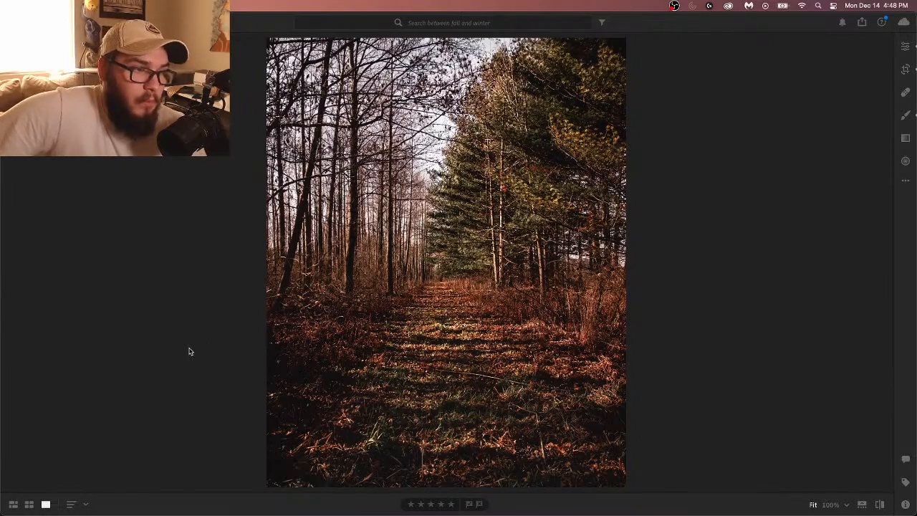
pyautogui.click(13, 503)
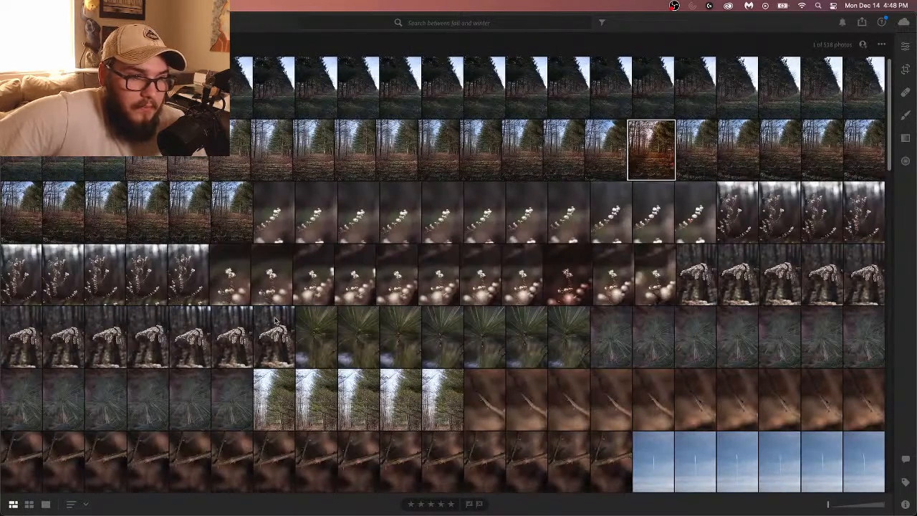
# Browse further down the album to the thorny branch shots and open one of them on its own
pyautogui.scroll(-3, 286, 319)
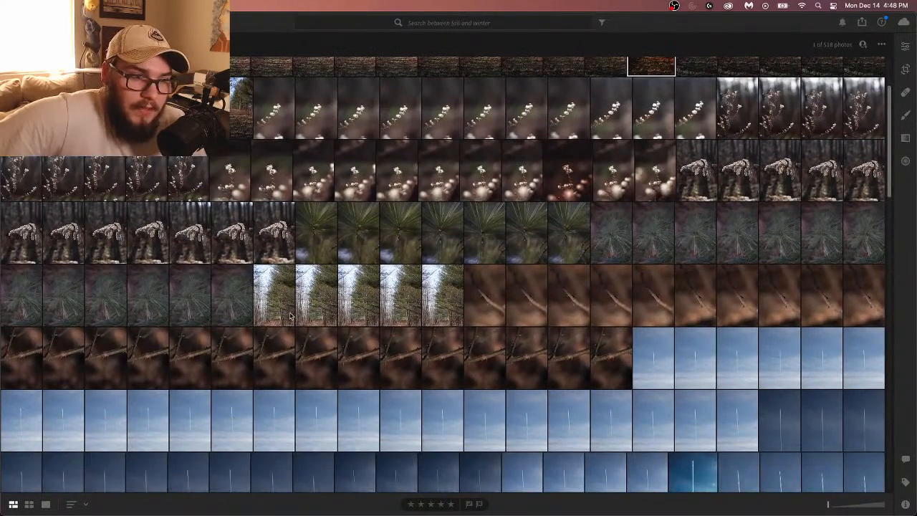
pyautogui.scroll(-2, 294, 317)
pyautogui.scroll(-1, 300, 318)
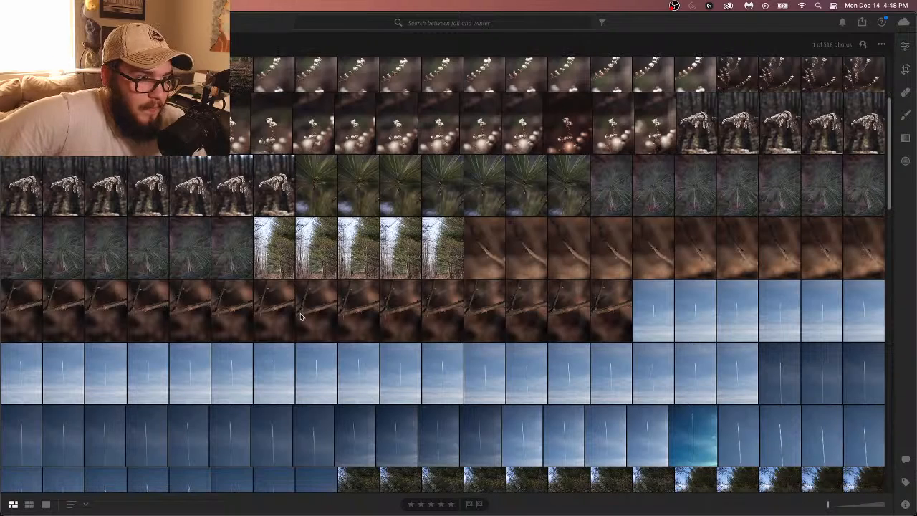
pyautogui.scroll(-1, 300, 318)
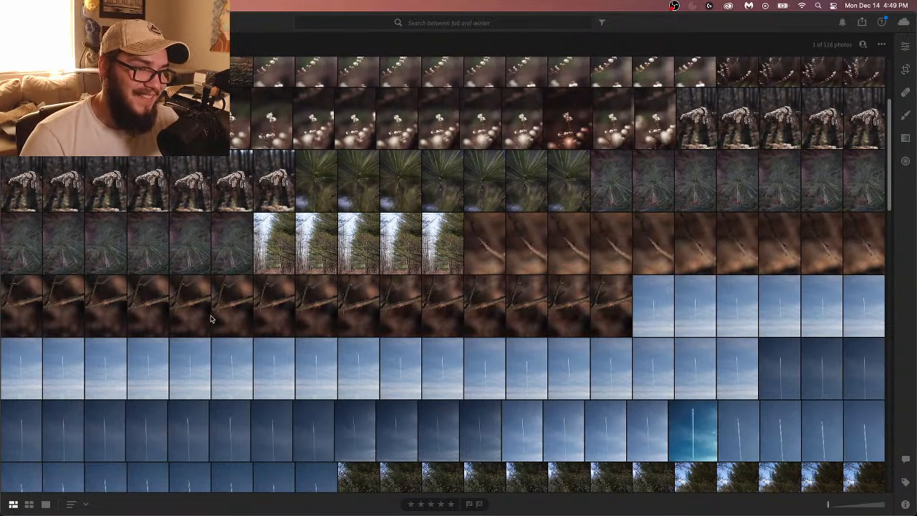
pyautogui.scroll(-1, 462, 312)
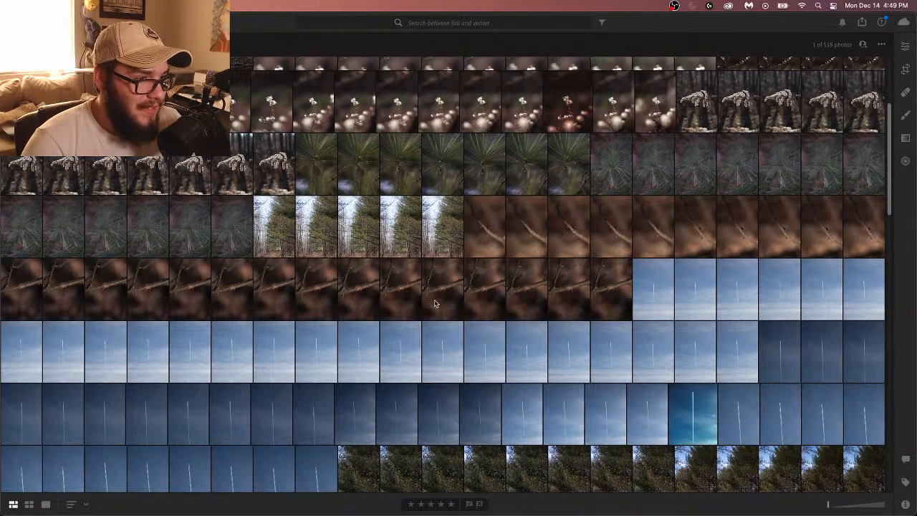
pyautogui.click(434, 303)
pyautogui.doubleClick(435, 304)
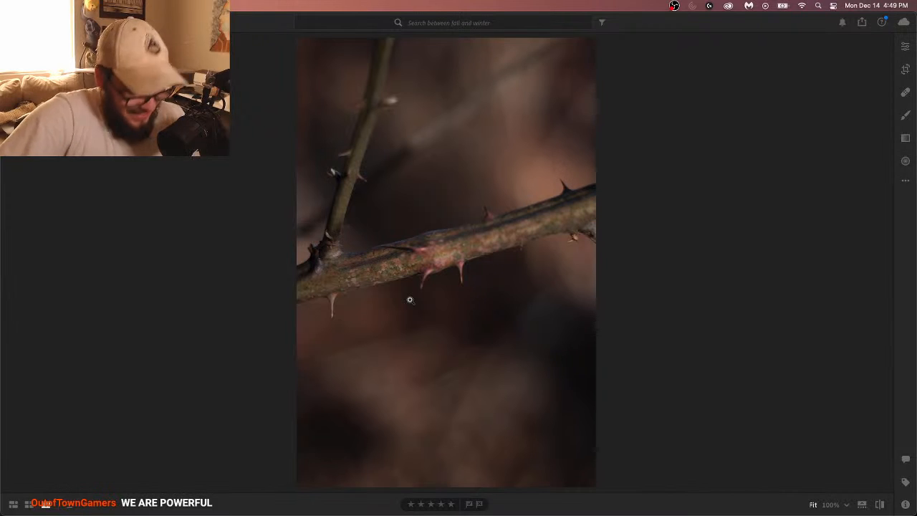
# Go through the neighbouring thorny branch shots one by one and compare their focus and framing
pyautogui.press('Right')
pyautogui.press('Right')
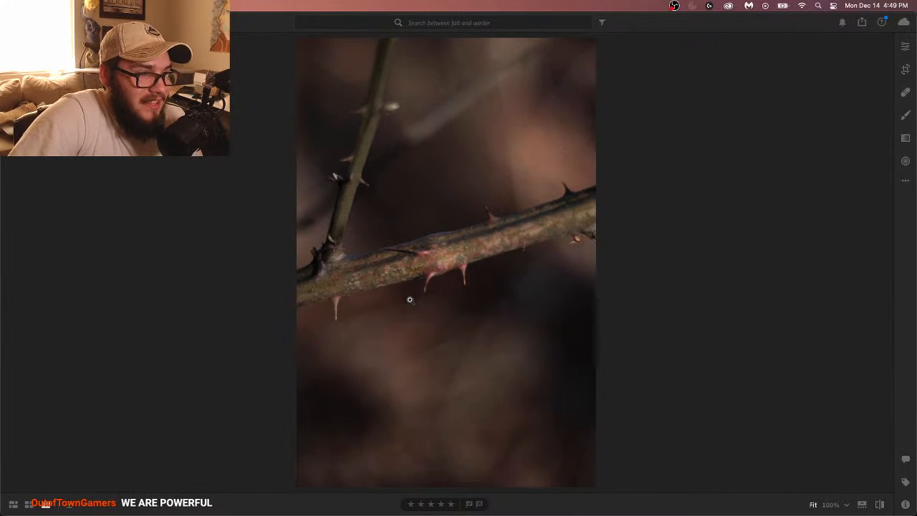
pyautogui.press('Right')
pyautogui.press('Right')
pyautogui.press('Right')
pyautogui.press('Right')
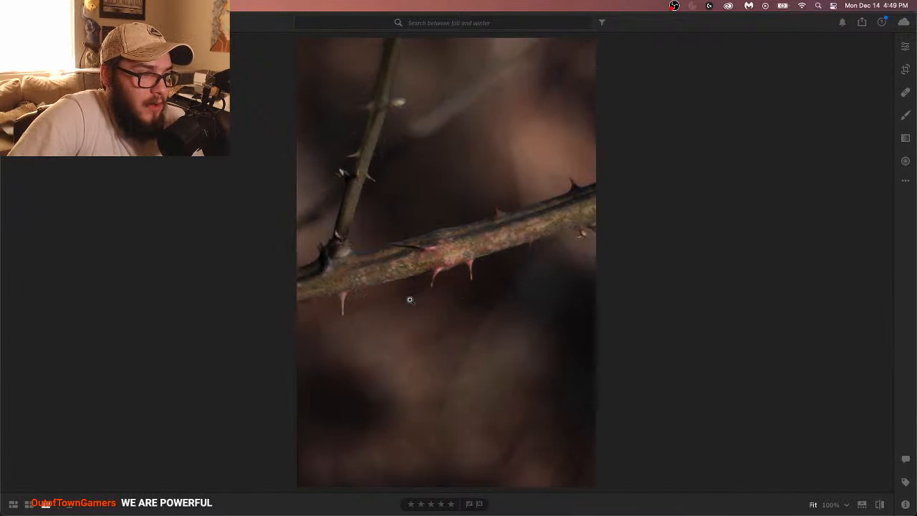
pyautogui.press('Right')
pyautogui.press('Right')
pyautogui.press('Right')
pyautogui.press('Right')
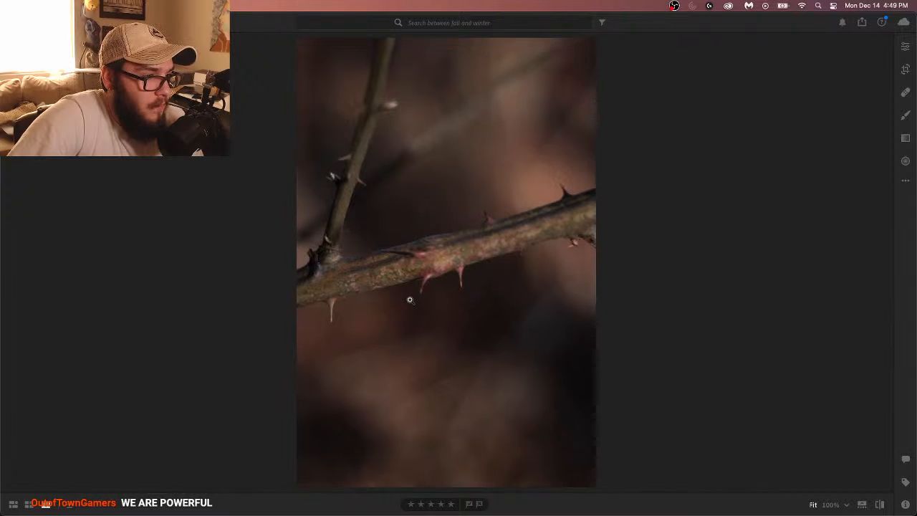
pyautogui.press('Right')
pyautogui.press('Right')
pyautogui.press('Right')
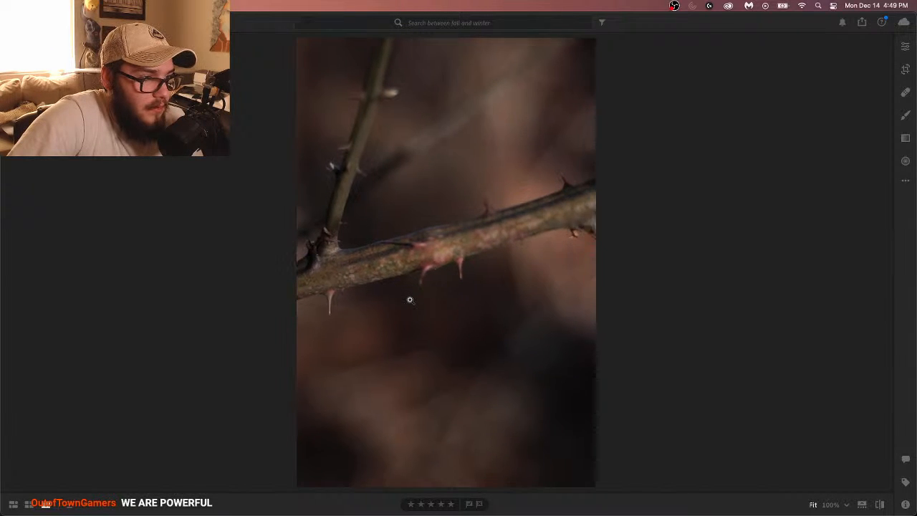
pyautogui.press('Right')
pyautogui.press('Right')
pyautogui.press('Right')
pyautogui.press('Right')
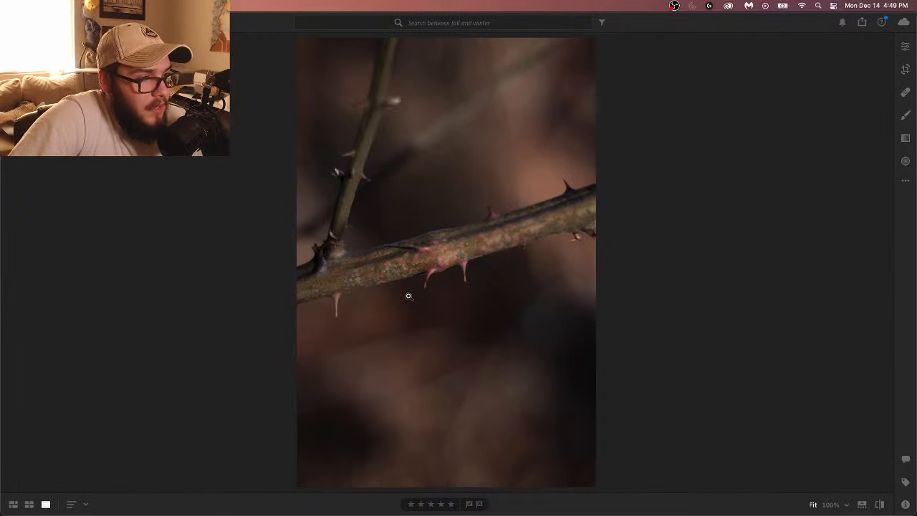
pyautogui.click(444, 248)
pyautogui.click(375, 262)
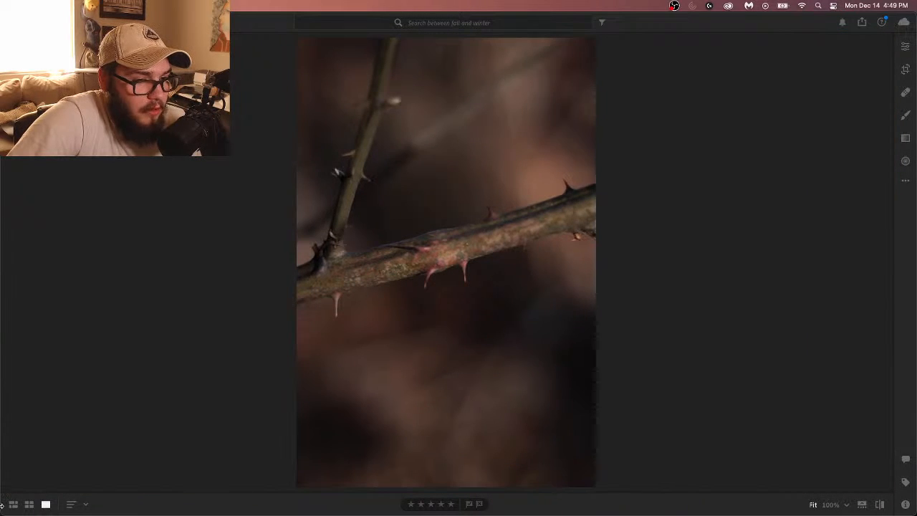
# Return to the photo grid and check two of the brown diagonal twig photos individually, ending back in the grid
pyautogui.click(13, 504)
pyautogui.press('Left')
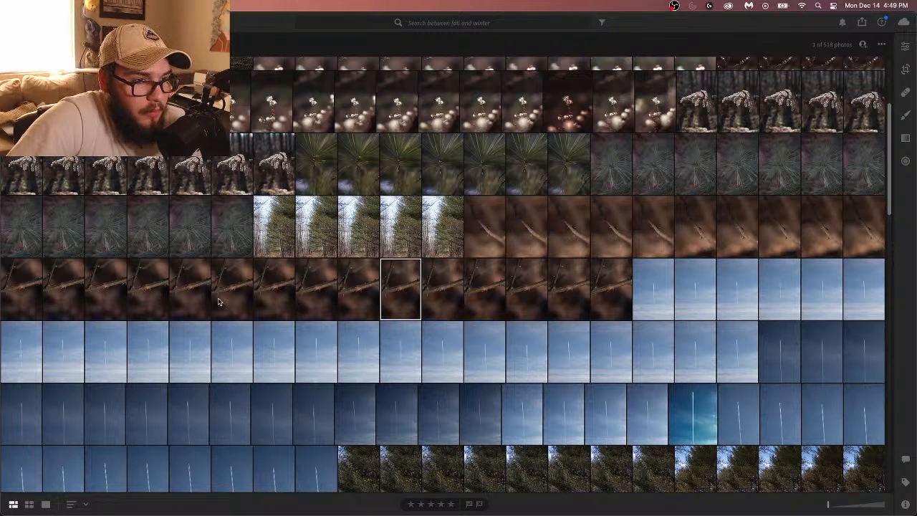
pyautogui.doubleClick(652, 240)
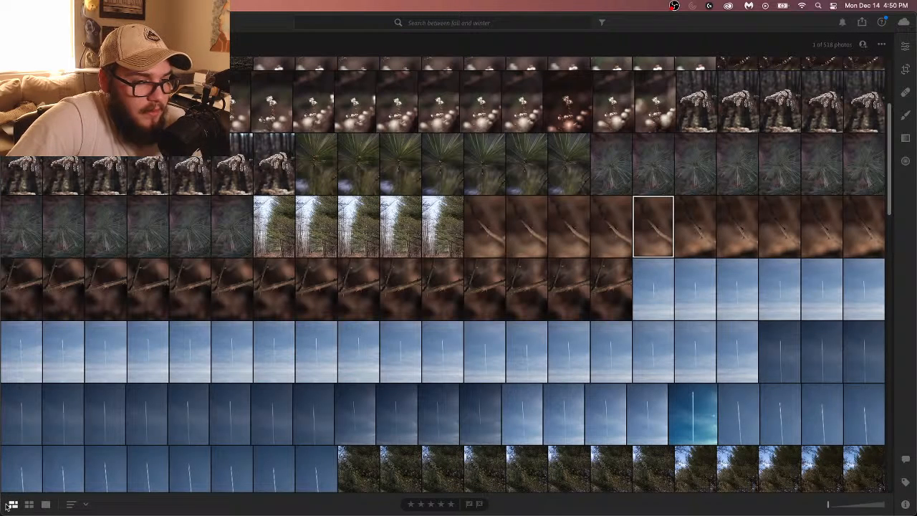
pyautogui.click(13, 503)
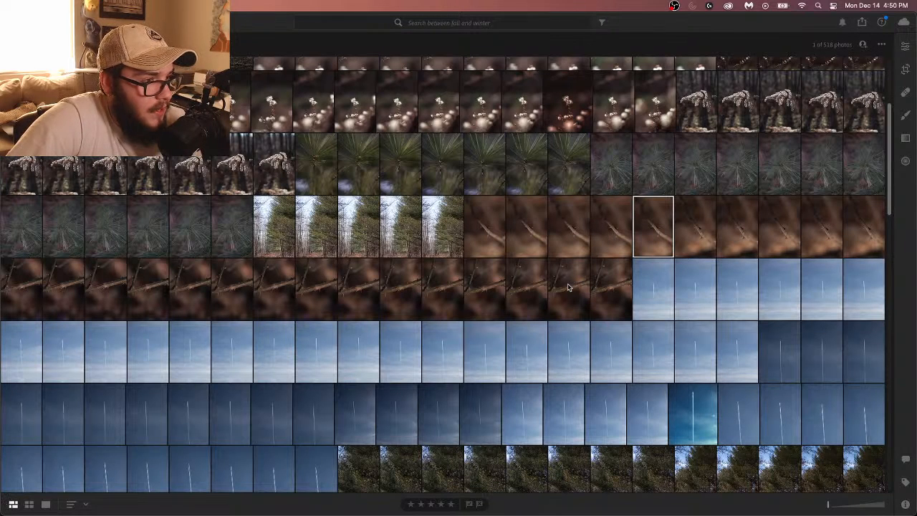
pyautogui.doubleClick(819, 244)
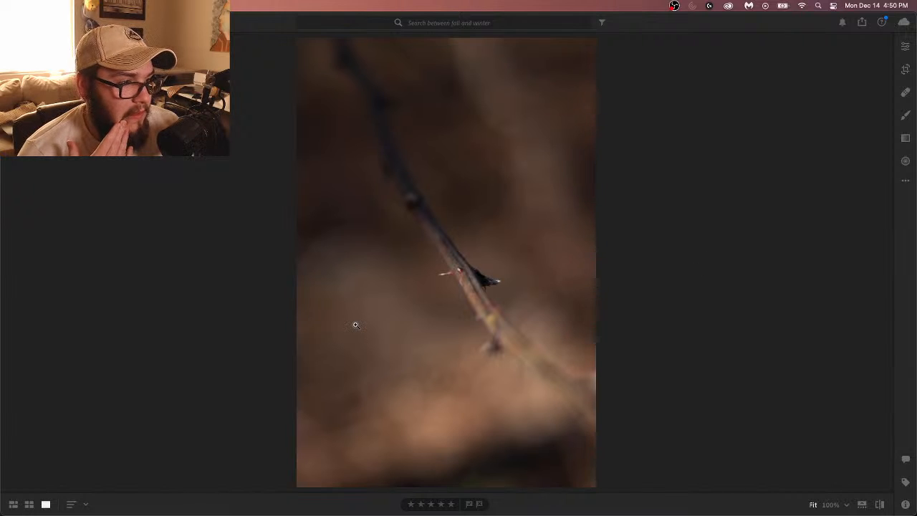
pyautogui.click(15, 504)
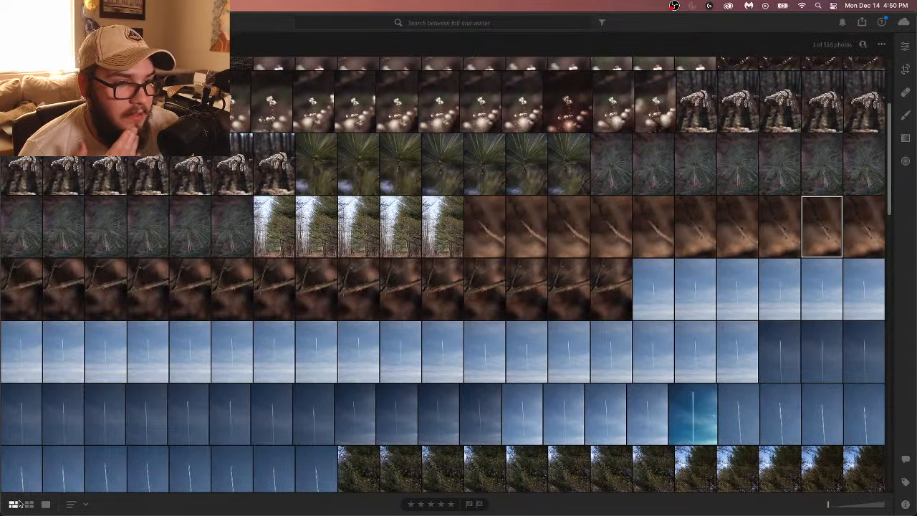
# Open an early shot of the thorny branch series and advance to the neighbouring frame chosen for editing
pyautogui.doubleClick(63, 289)
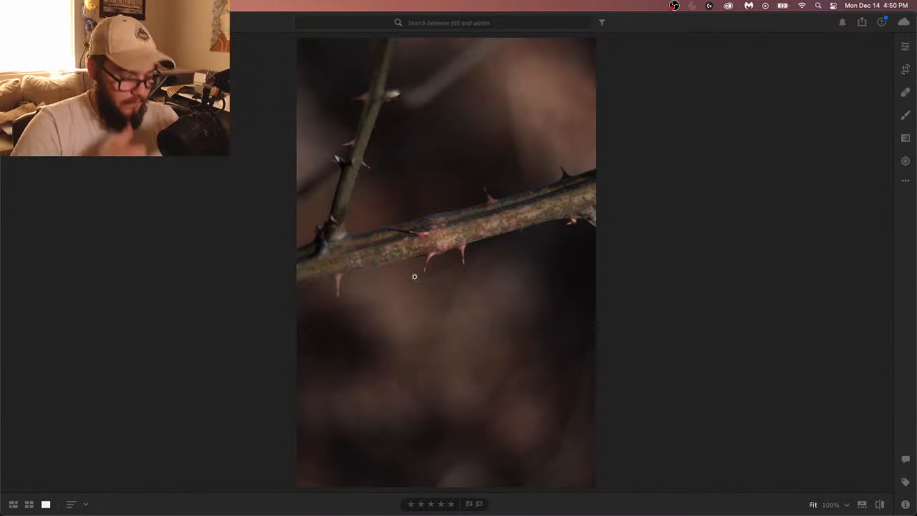
pyautogui.press('Right')
pyautogui.press('Right')
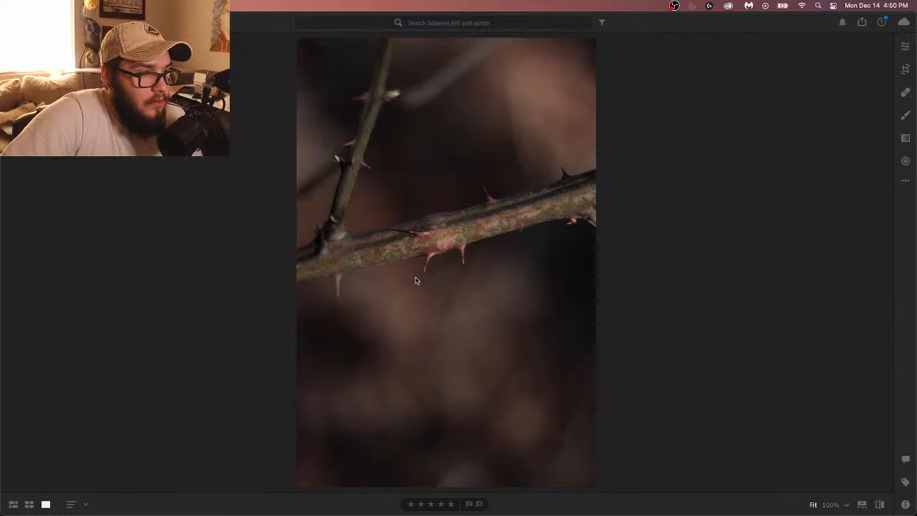
pyautogui.press('Right')
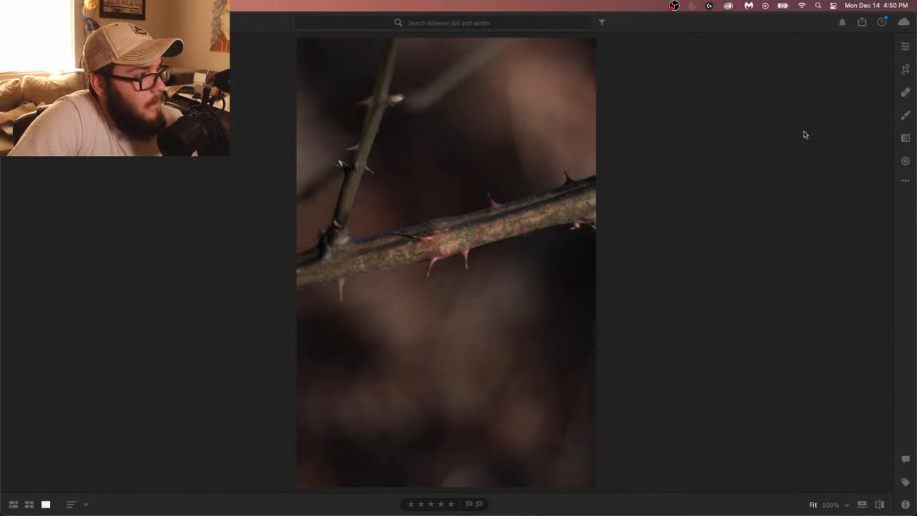
# Preview several wedding and user presets on the thorny branch photo and apply the Amazing moody greens (Pine) preset
pyautogui.click(905, 46)
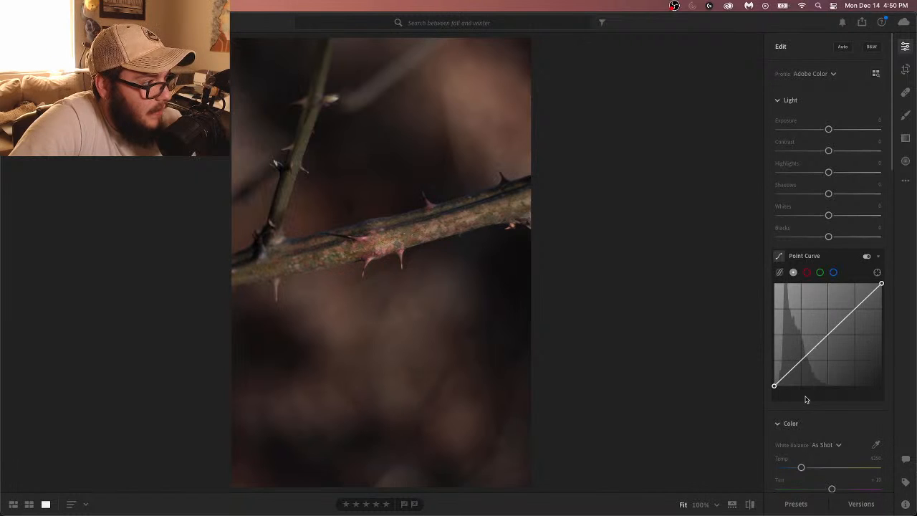
pyautogui.moveTo(891, 146); pyautogui.dragTo(890, 311)
pyautogui.moveTo(893, 326); pyautogui.dragTo(860, 470)
pyautogui.click(796, 504)
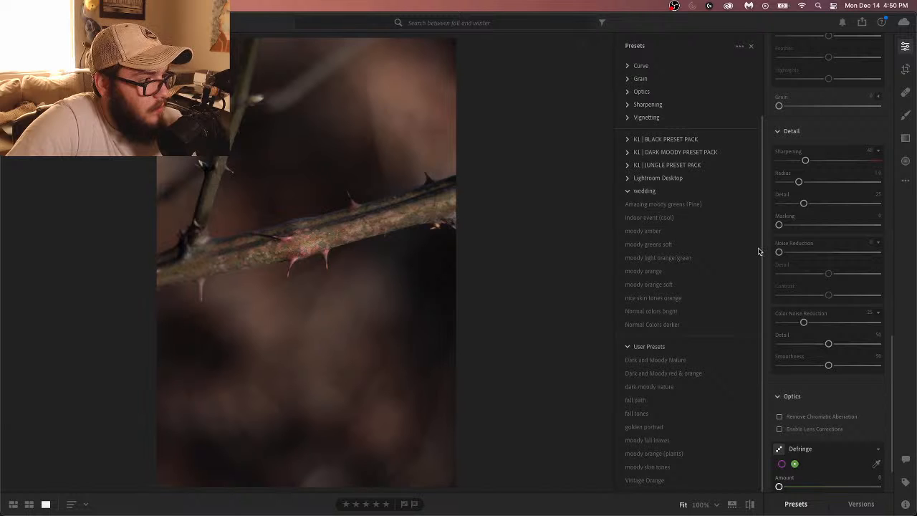
pyautogui.click(670, 206)
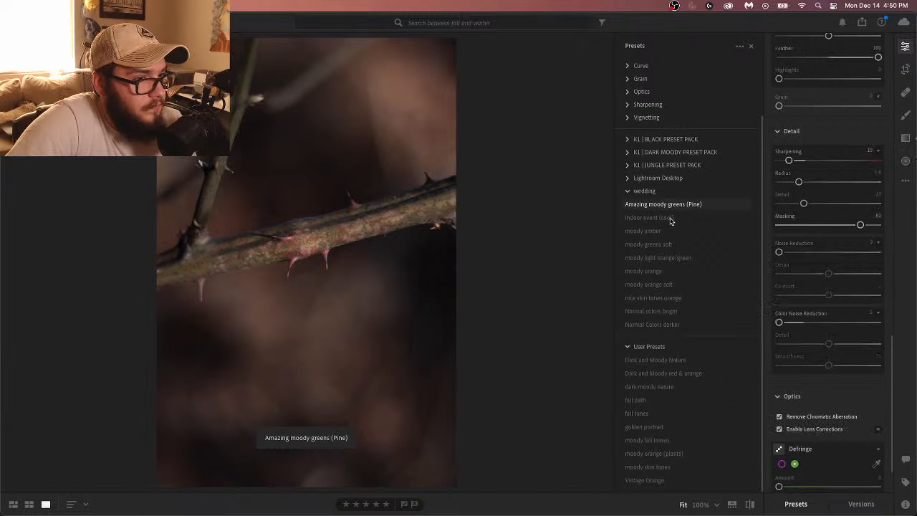
pyautogui.click(672, 220)
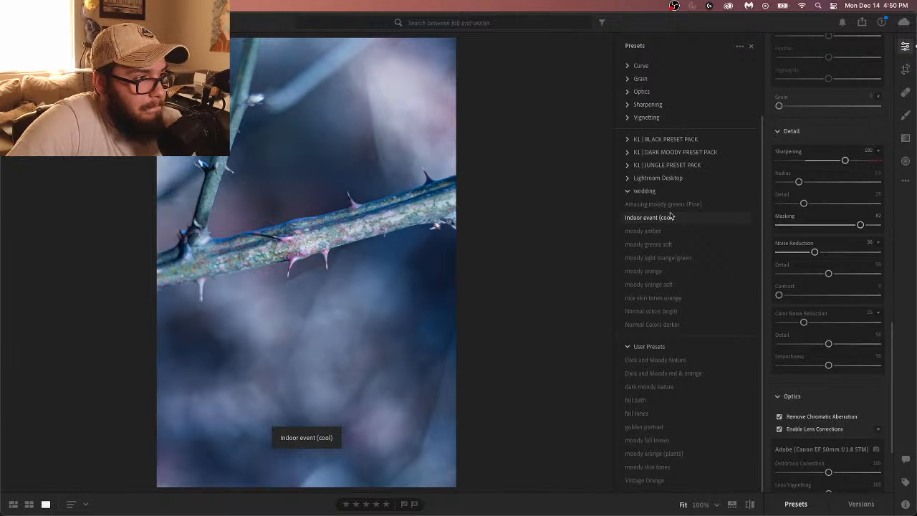
pyautogui.click(671, 209)
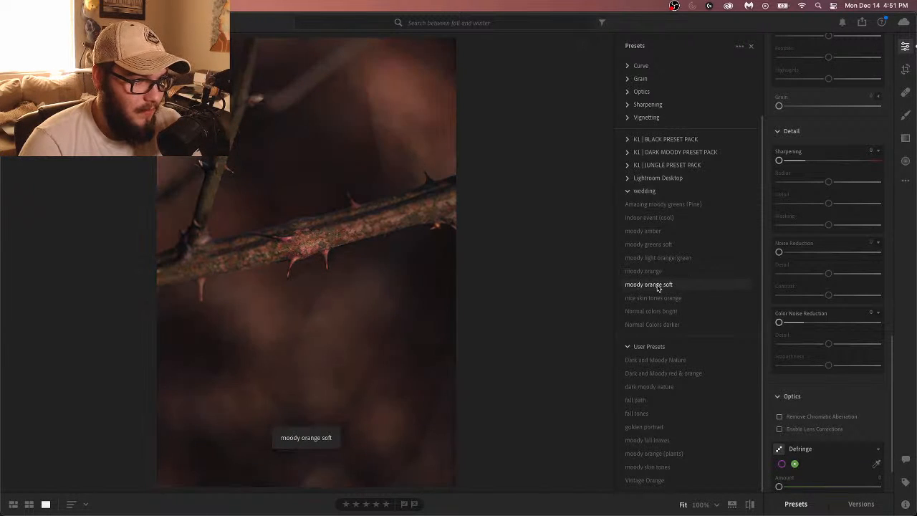
pyautogui.click(651, 310)
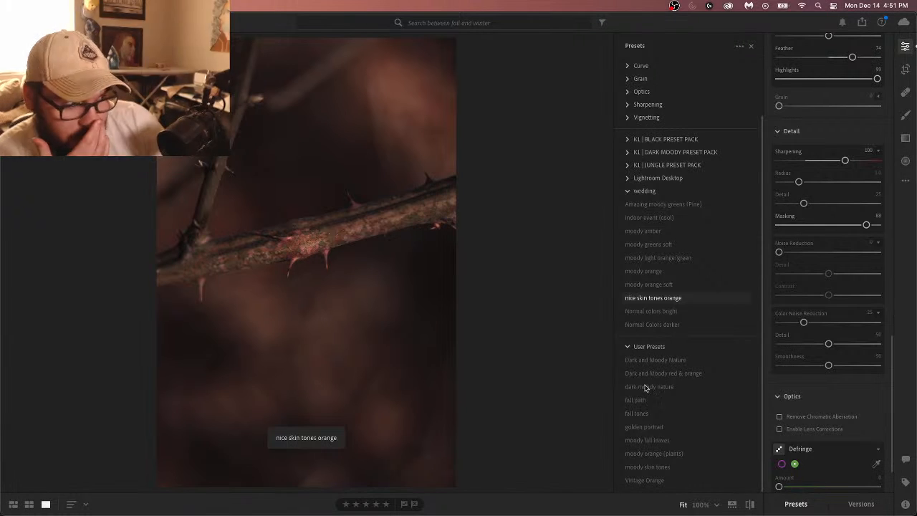
pyautogui.click(650, 411)
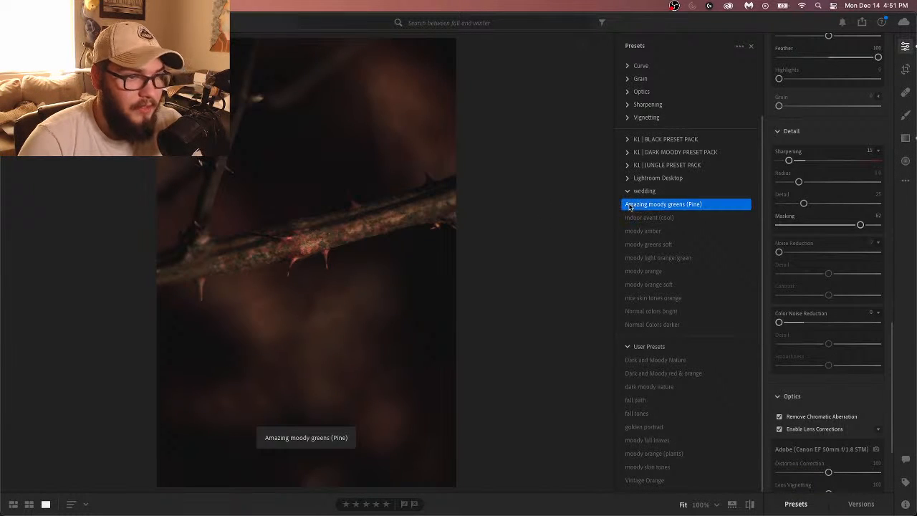
pyautogui.click(629, 206)
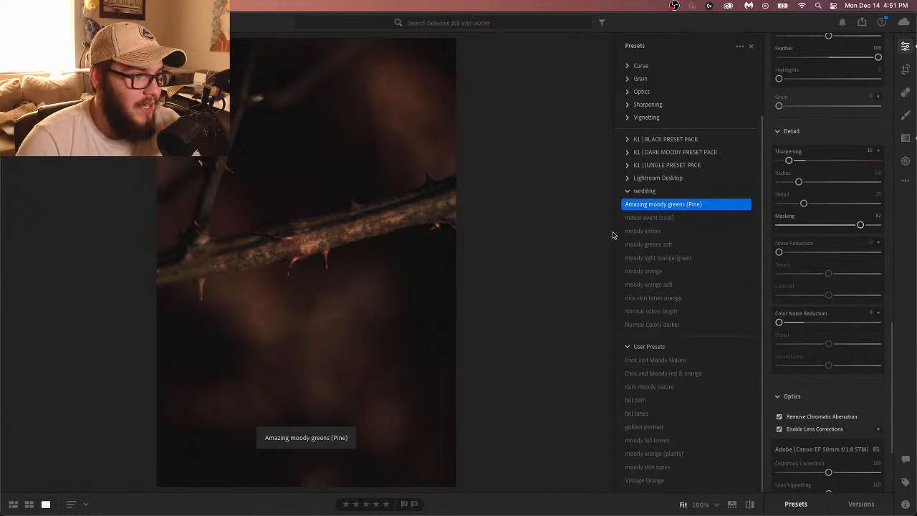
pyautogui.click(752, 47)
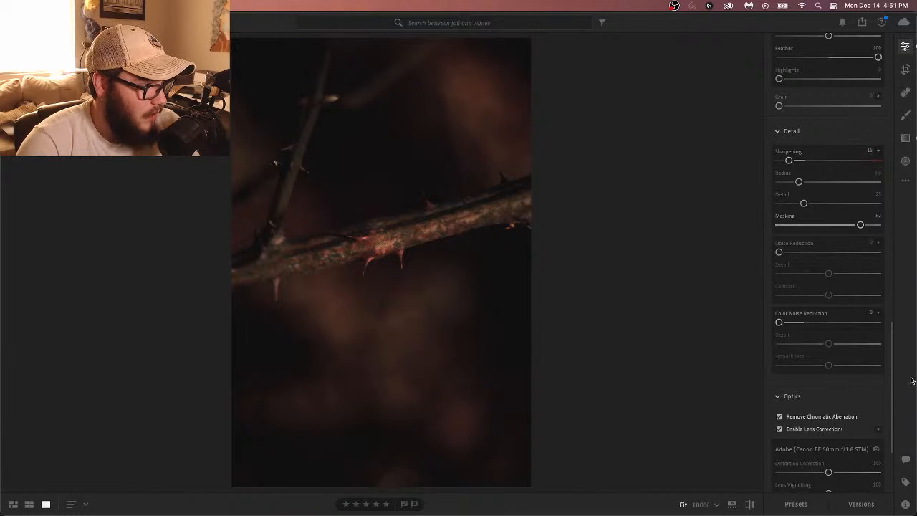
# Set the thorny branch photo's exposure to +0.50
pyautogui.scroll(10, 874, 303)
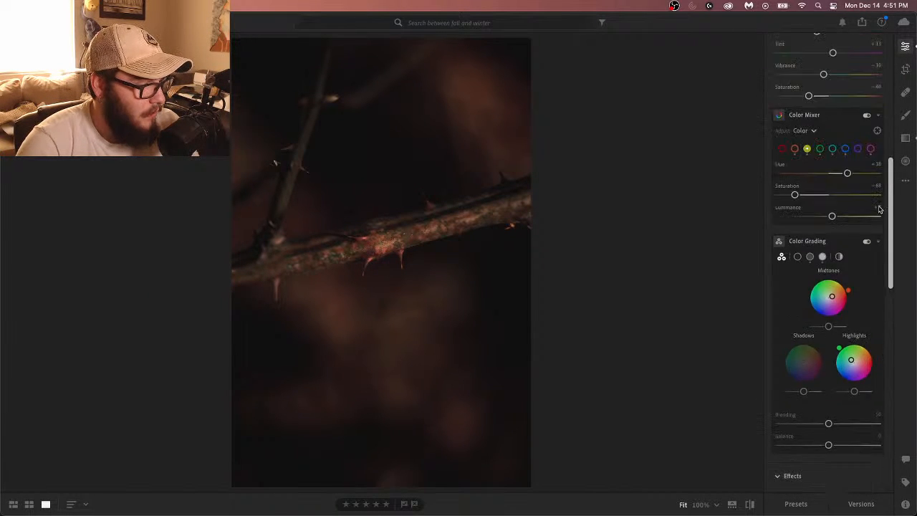
pyautogui.scroll(8, 880, 208)
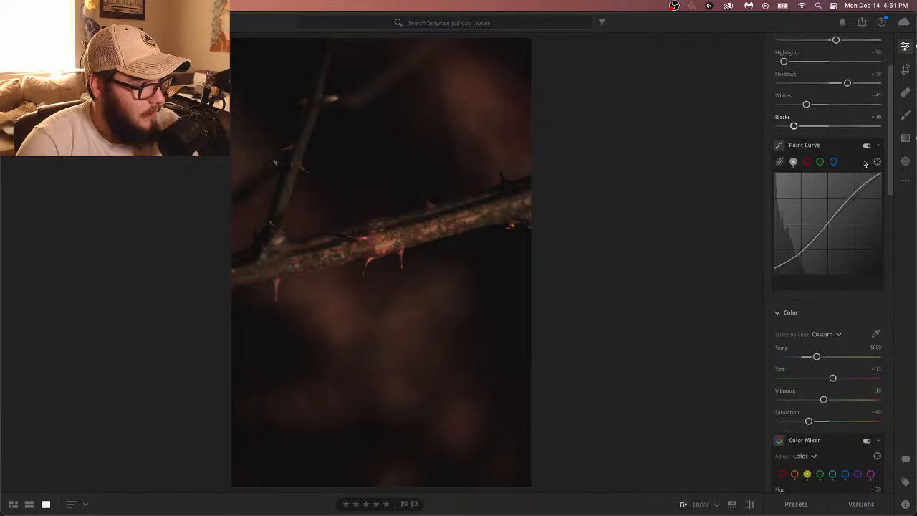
pyautogui.scroll(5, 886, 173)
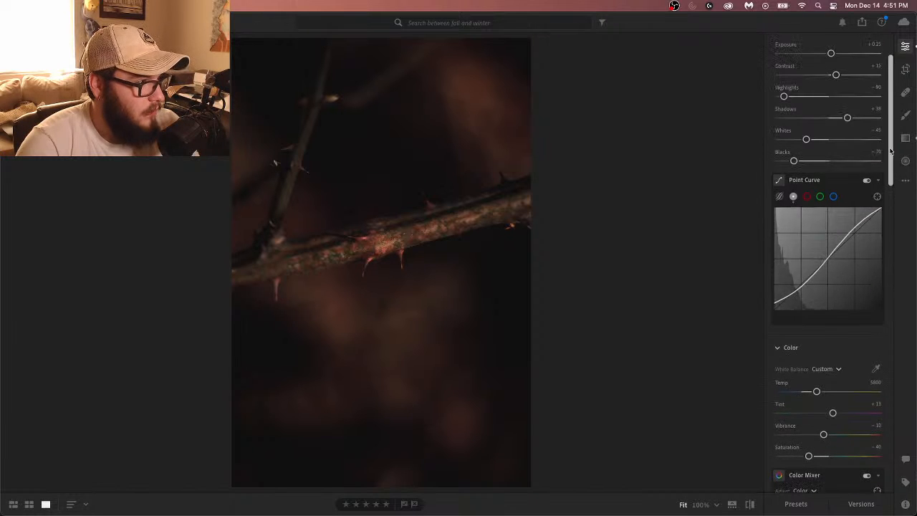
pyautogui.click(873, 120)
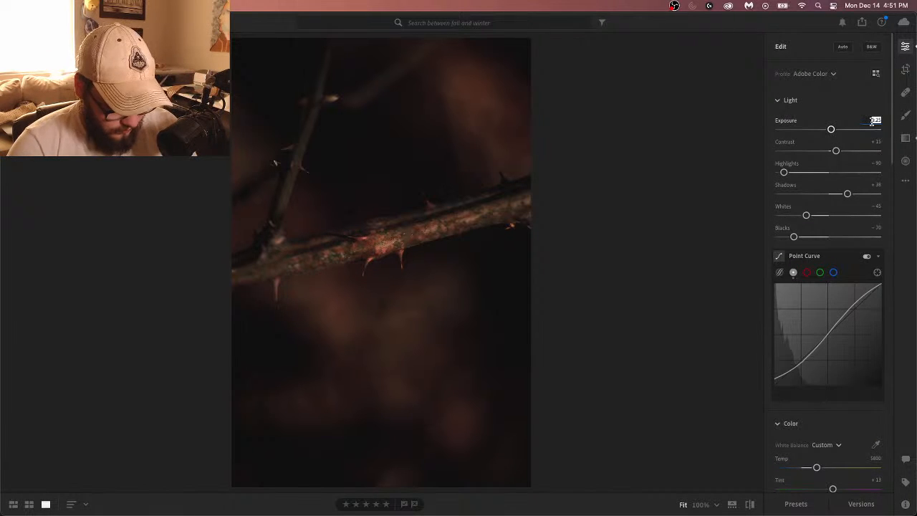
pyautogui.write('0.5')
pyautogui.press('Return')
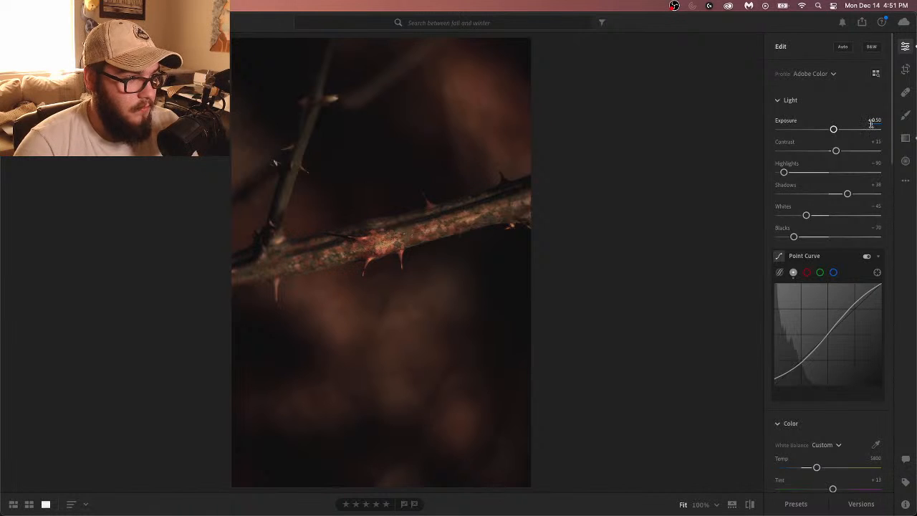
# Try an exposure of 0.8 on the branch photo and set it back to 0.50
pyautogui.write('0.8')
pyautogui.press('Return')
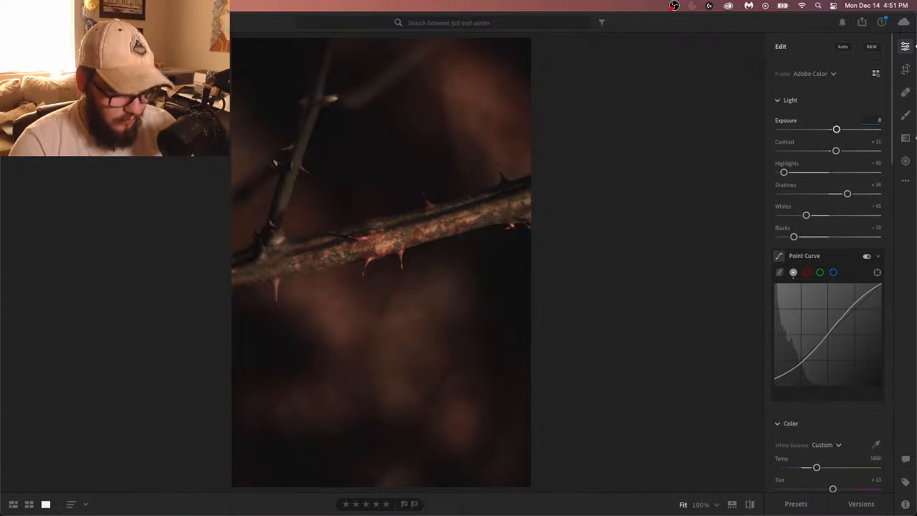
pyautogui.click(870, 121)
pyautogui.write('0.5')
pyautogui.press('Return')
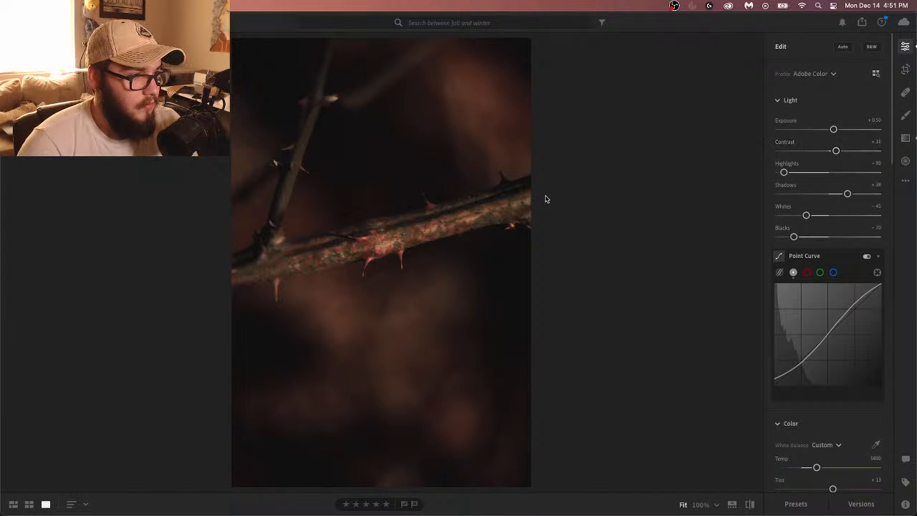
# Crop the thorny branch photo to a 4 x 5 aspect ratio, keeping more of the area above the branch in frame
pyautogui.click(906, 69)
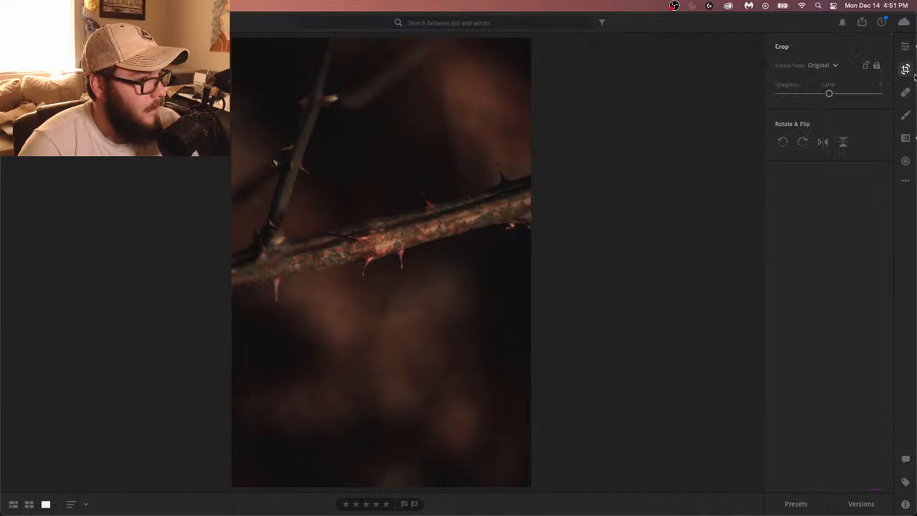
pyautogui.click(832, 66)
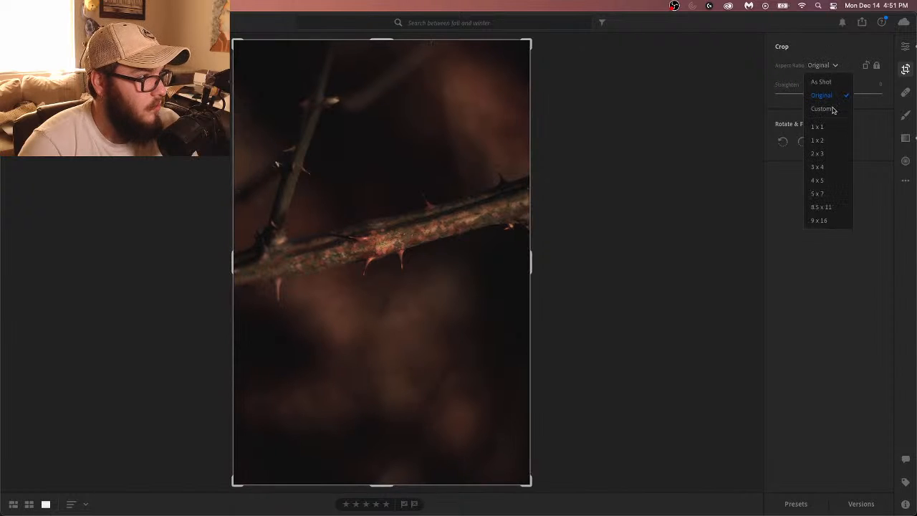
pyautogui.click(826, 180)
pyautogui.moveTo(483, 208); pyautogui.dragTo(479, 233)
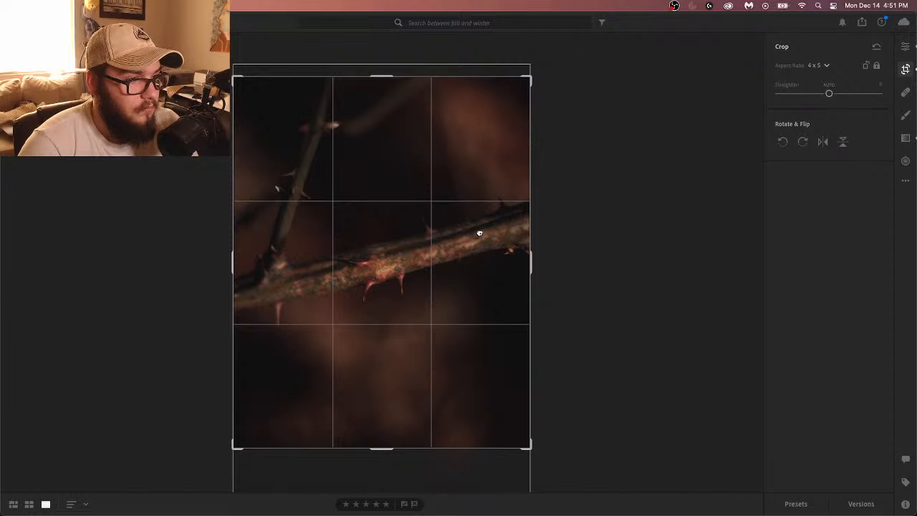
pyautogui.press('e')
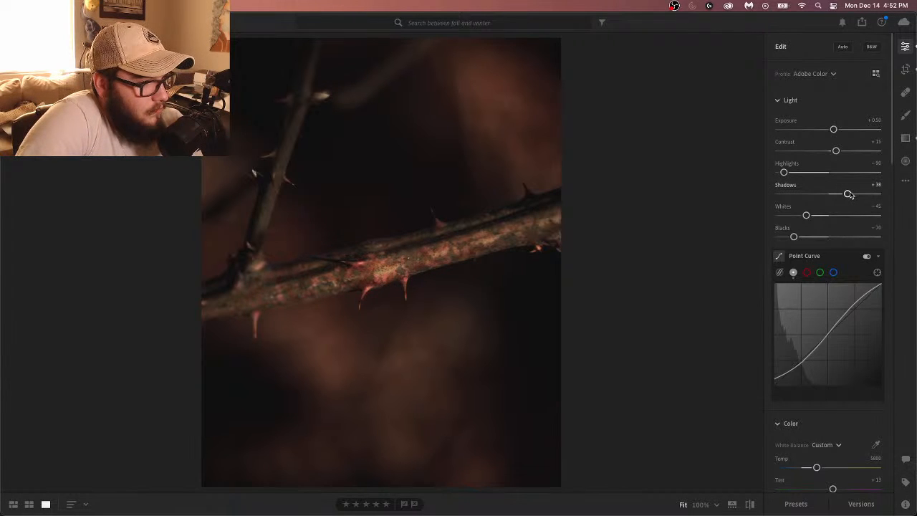
# Paint a new brush mask along the whole main branch at size 6.0, with the mask overlay shown
pyautogui.click(906, 116)
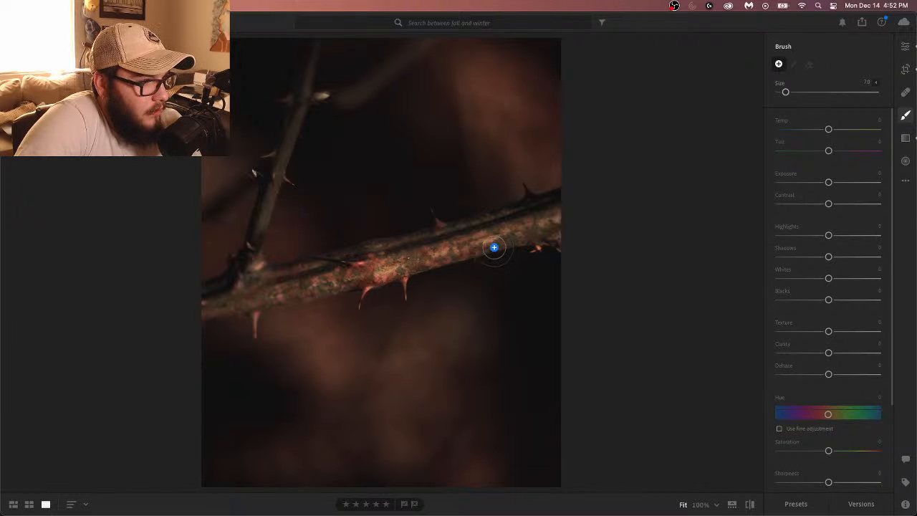
pyautogui.moveTo(492, 248); pyautogui.dragTo(542, 222)
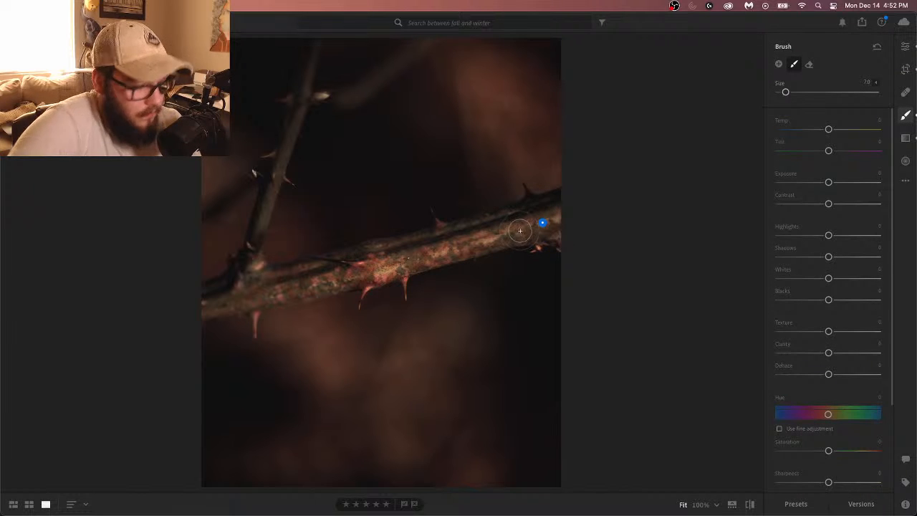
pyautogui.moveTo(542, 223)
pyautogui.press('[')
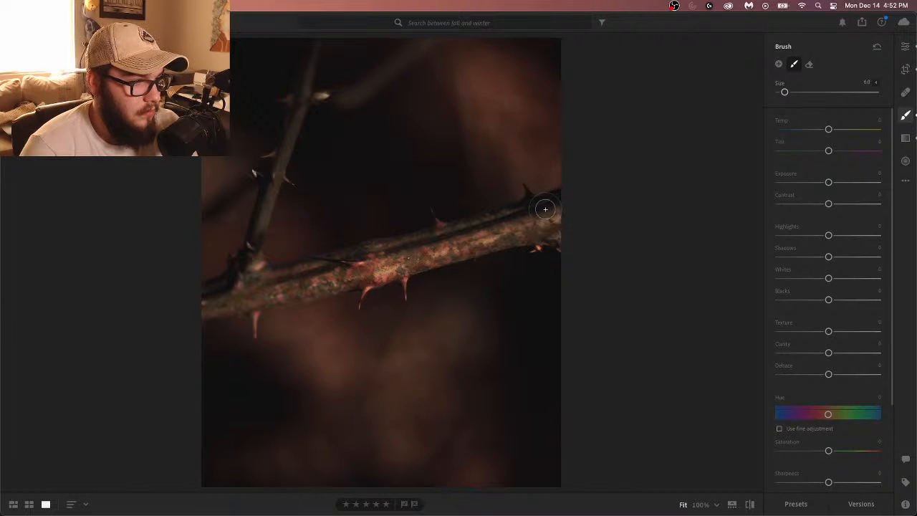
pyautogui.press('h')
pyautogui.press('o')
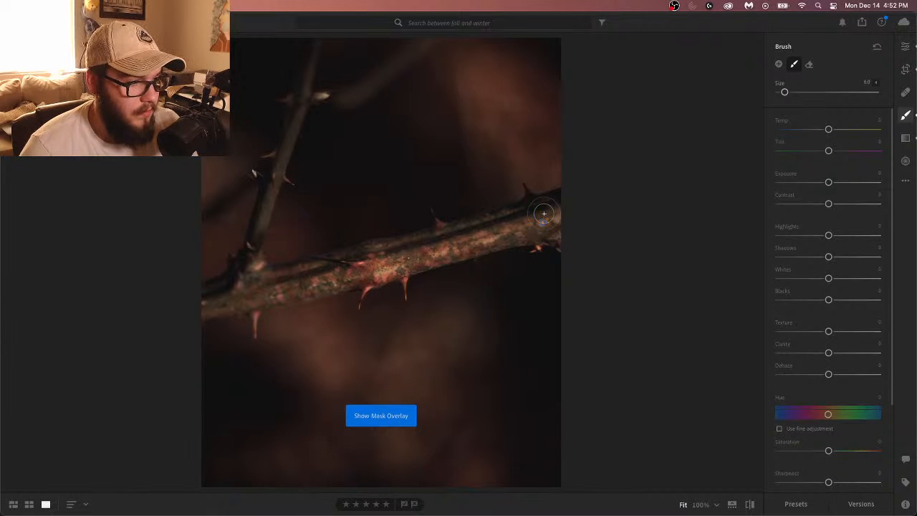
pyautogui.moveTo(544, 213)
pyautogui.mouseDown()
pyautogui.moveTo(462, 240)
pyautogui.moveTo(231, 282)
pyautogui.moveTo(197, 302)
pyautogui.moveTo(220, 307)
pyautogui.moveTo(542, 232)
pyautogui.moveTo(569, 253)
pyautogui.mouseUp()
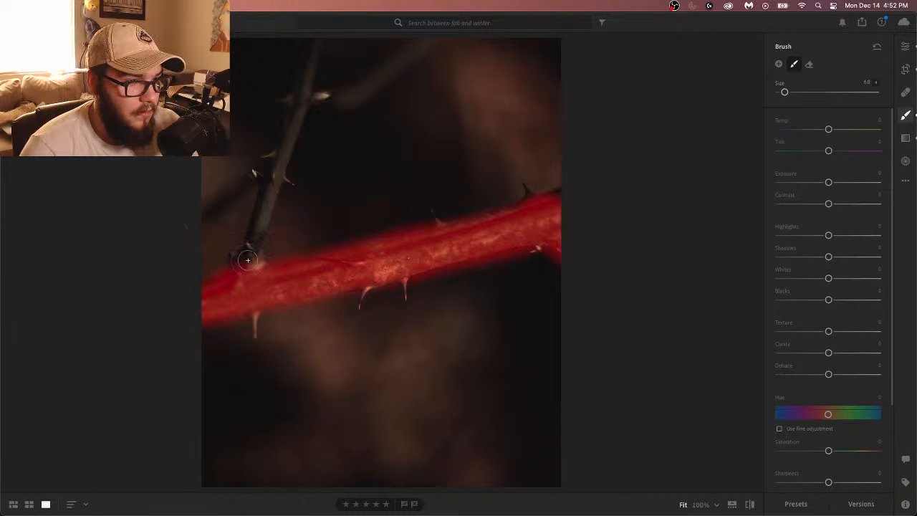
# Extend the brush mask up the thin side stem to the photo's upper edge with a size 5.0 brush
pyautogui.press('[')
pyautogui.moveTo(247, 255); pyautogui.dragTo(281, 144)
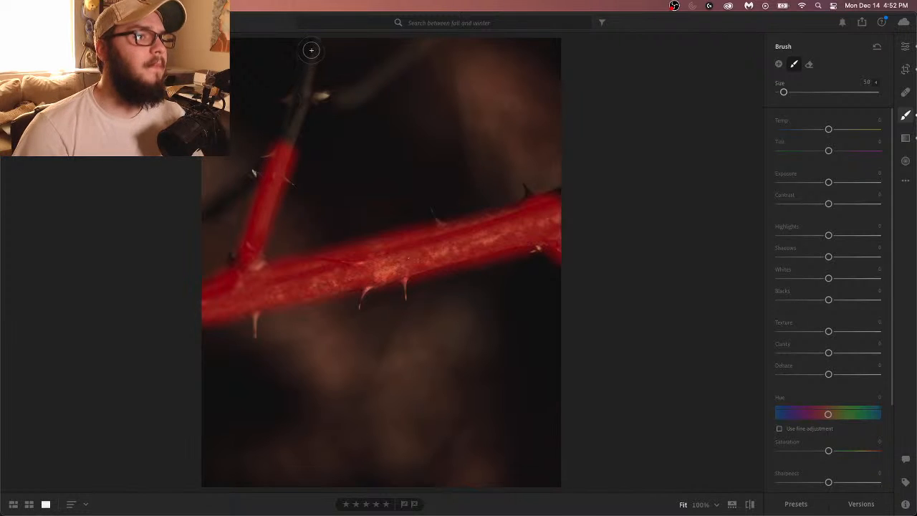
pyautogui.moveTo(313, 43); pyautogui.dragTo(284, 156)
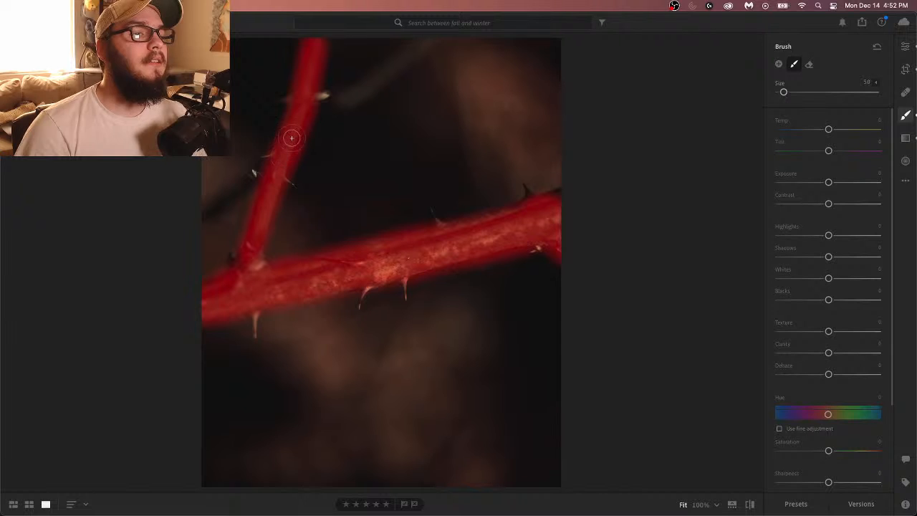
# Add the thorns on the side stem and on both sides of the main branch to the mask with a size 2.0 brush
pyautogui.press('[')
pyautogui.moveTo(291, 101); pyautogui.dragTo(279, 104)
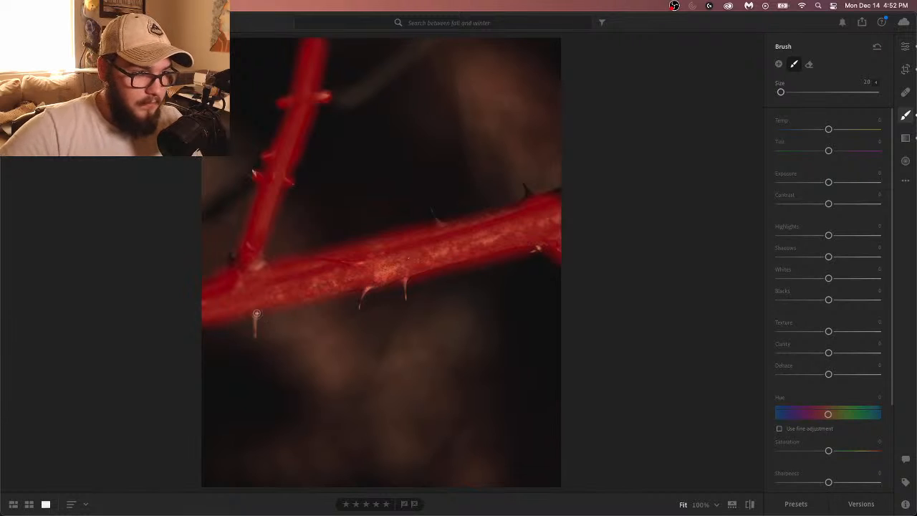
pyautogui.moveTo(256, 313)
pyautogui.mouseDown()
pyautogui.moveTo(255, 333)
pyautogui.moveTo(262, 328)
pyautogui.mouseUp()
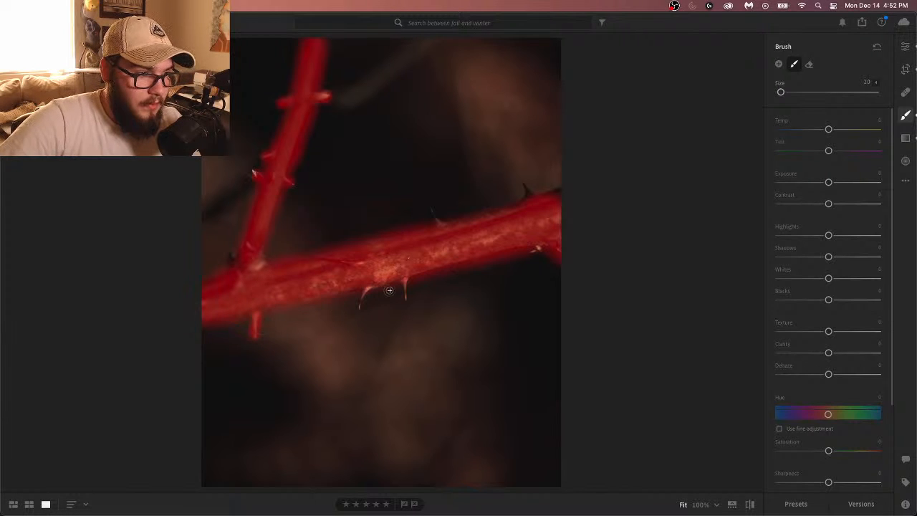
pyautogui.moveTo(359, 305)
pyautogui.mouseDown()
pyautogui.moveTo(366, 294)
pyautogui.moveTo(415, 279)
pyautogui.mouseUp()
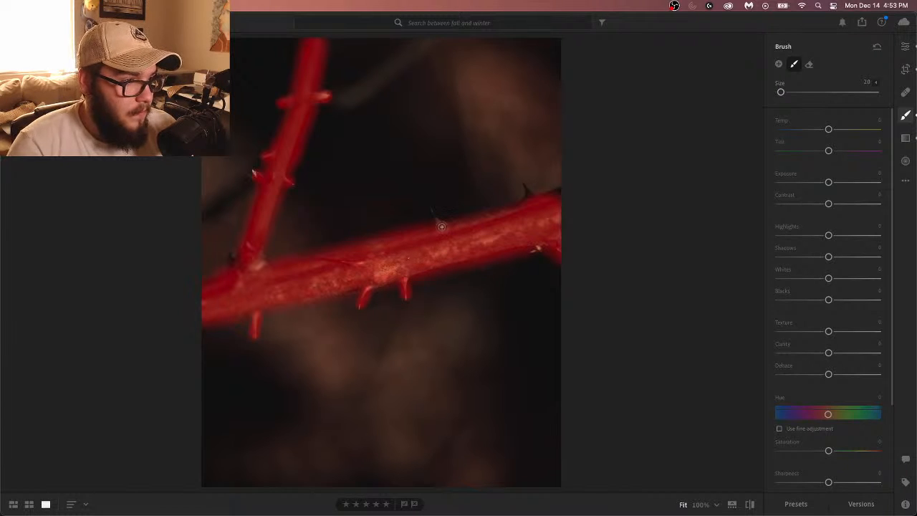
pyautogui.moveTo(437, 220); pyautogui.dragTo(431, 213)
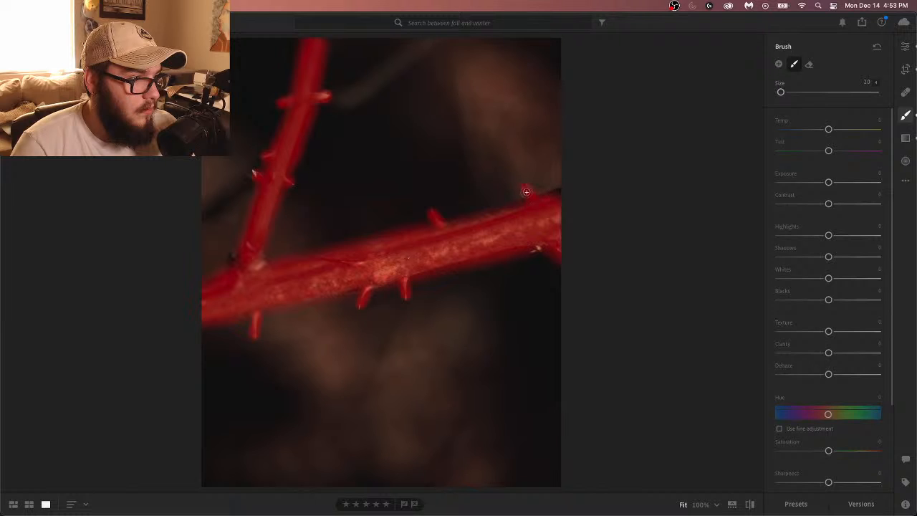
pyautogui.moveTo(526, 192); pyautogui.dragTo(528, 201)
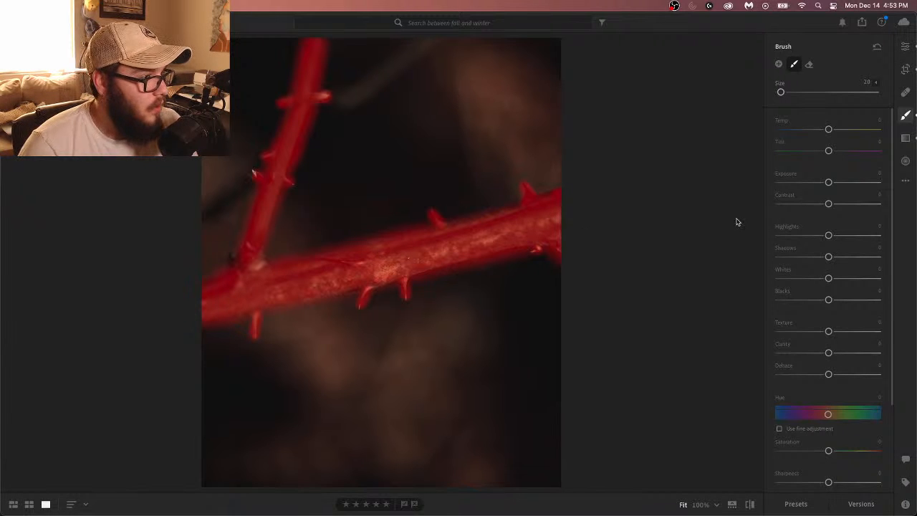
# Hide the mask overlay and set the branch mask's exposure to +0.20
pyautogui.click(543, 222)
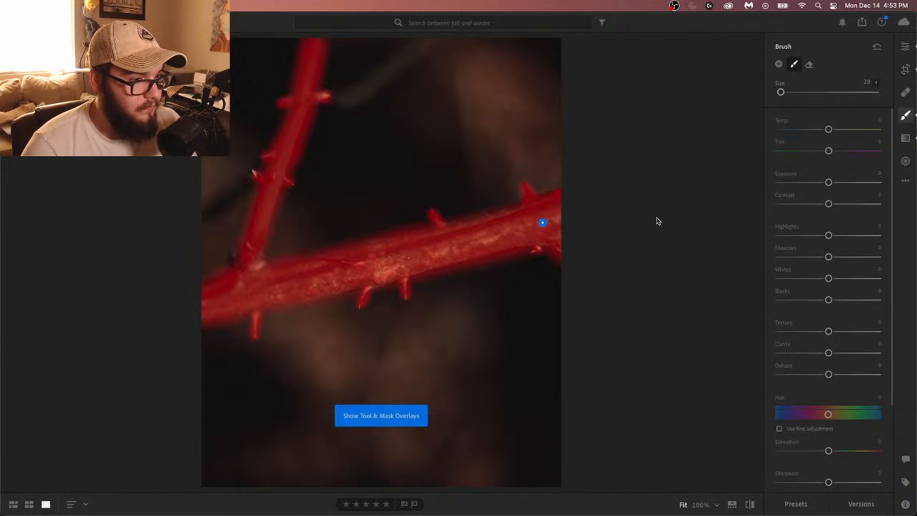
pyautogui.press('h')
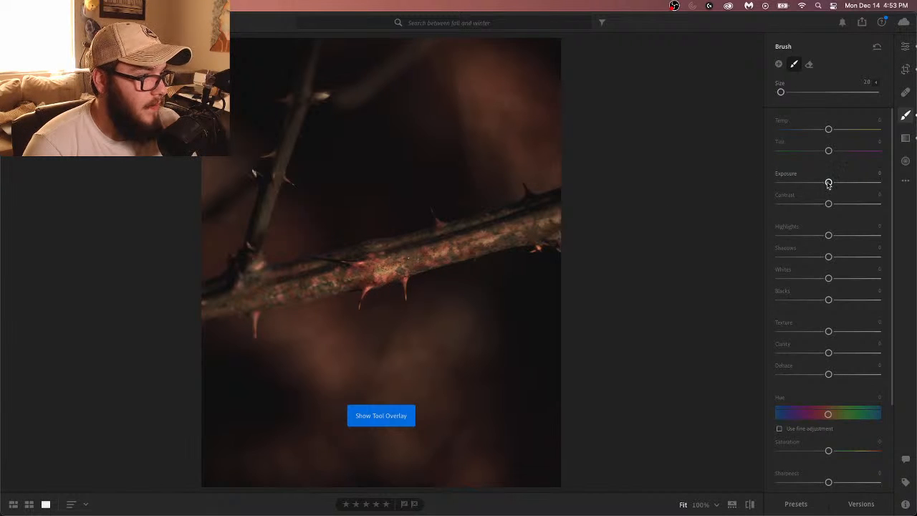
pyautogui.click(876, 175)
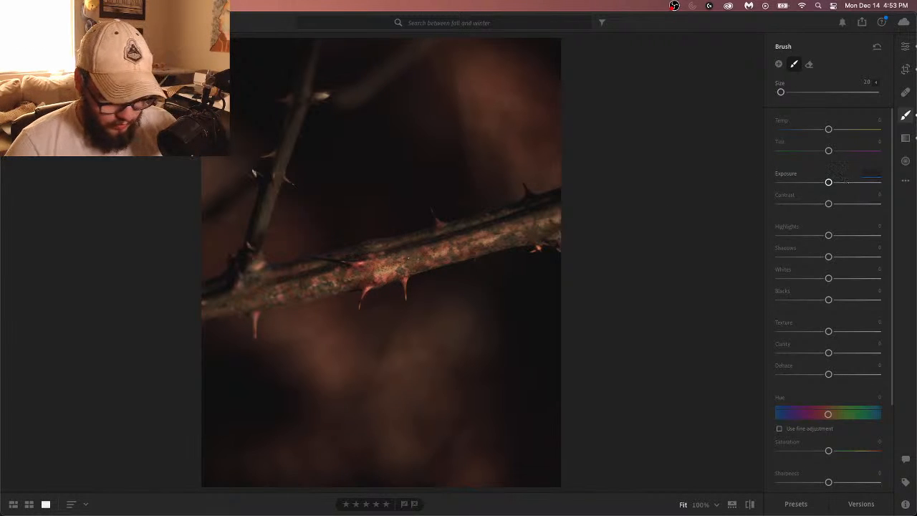
pyautogui.write('0.2')
pyautogui.press('Return')
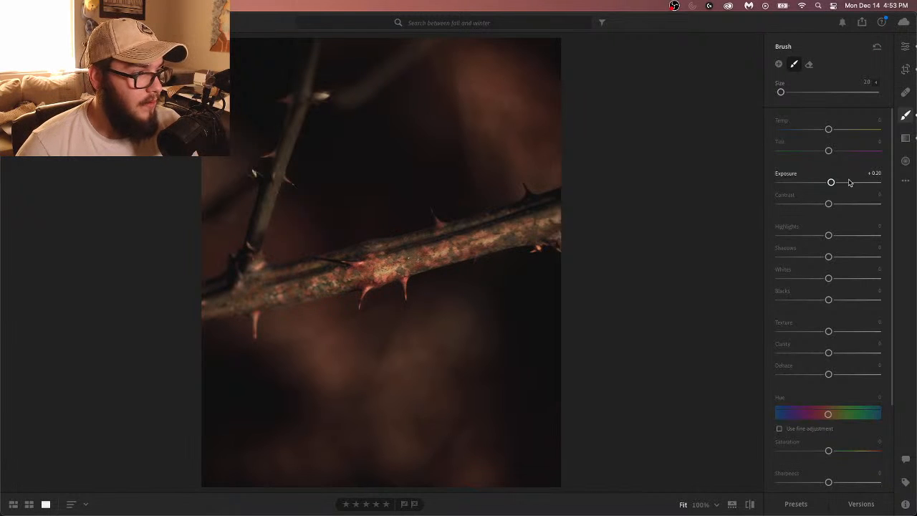
# Set the branch mask's blacks to -5
pyautogui.moveTo(829, 257); pyautogui.dragTo(825, 304)
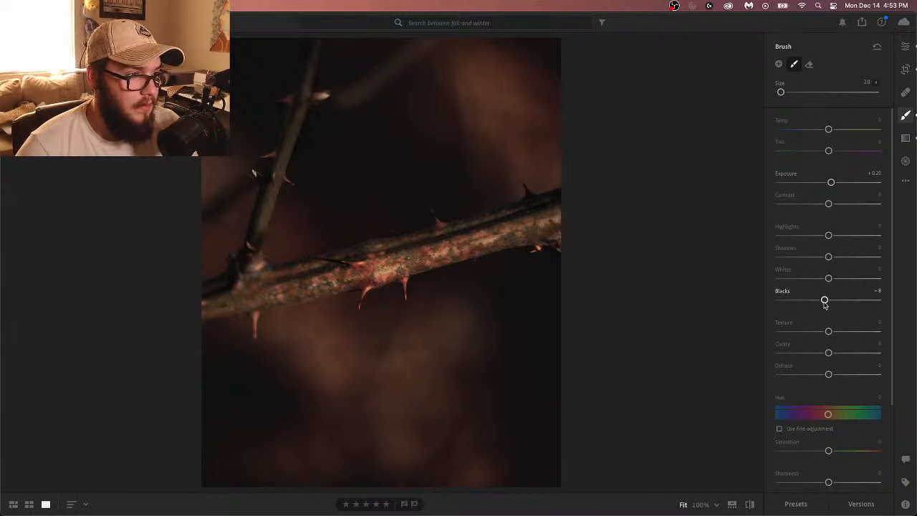
pyautogui.click(877, 292)
pyautogui.write('-5')
pyautogui.press('Return')
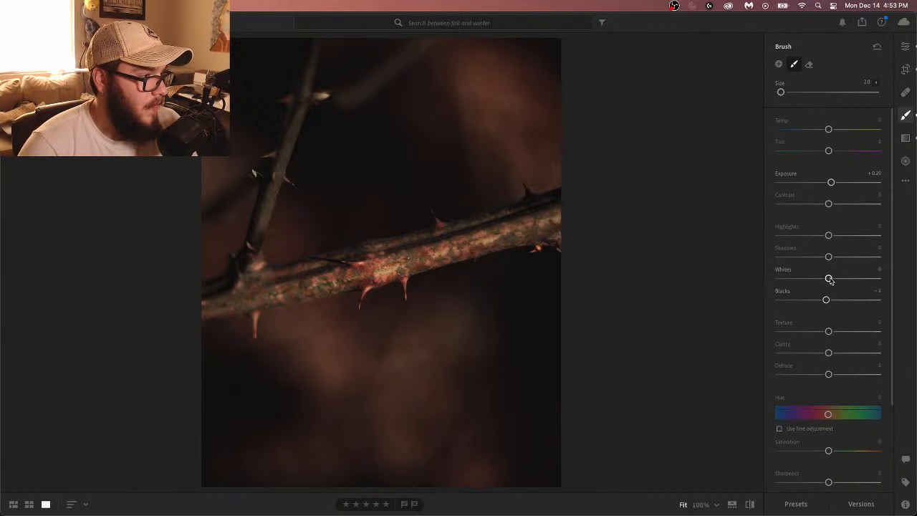
# Set the branch mask's highlights to +20 and its whites to -10
pyautogui.moveTo(828, 278)
pyautogui.mouseDown()
pyautogui.moveTo(837, 279)
pyautogui.moveTo(820, 284)
pyautogui.moveTo(832, 279)
pyautogui.mouseUp()
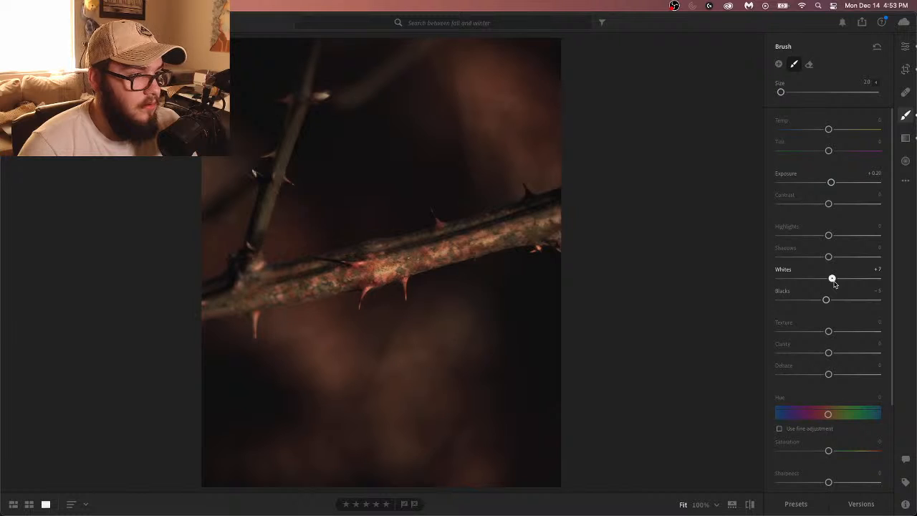
pyautogui.doubleClick(831, 278)
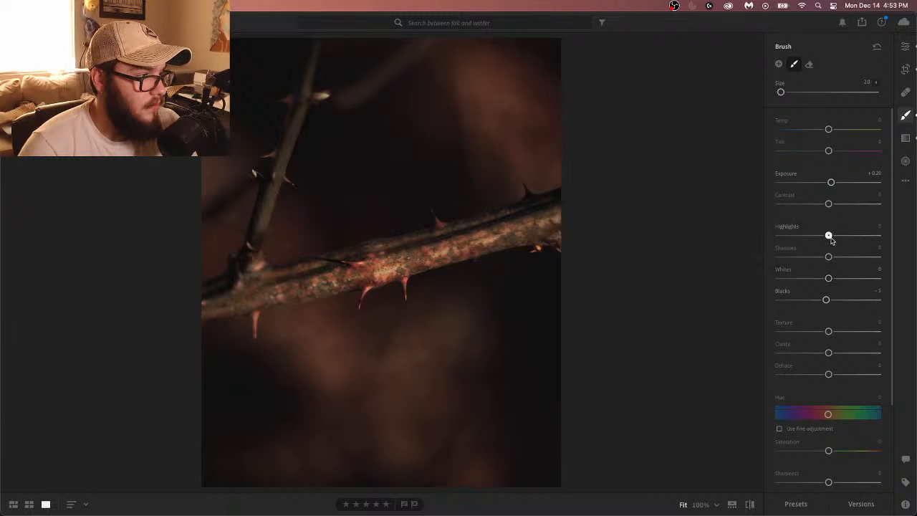
pyautogui.moveTo(829, 235); pyautogui.dragTo(845, 241)
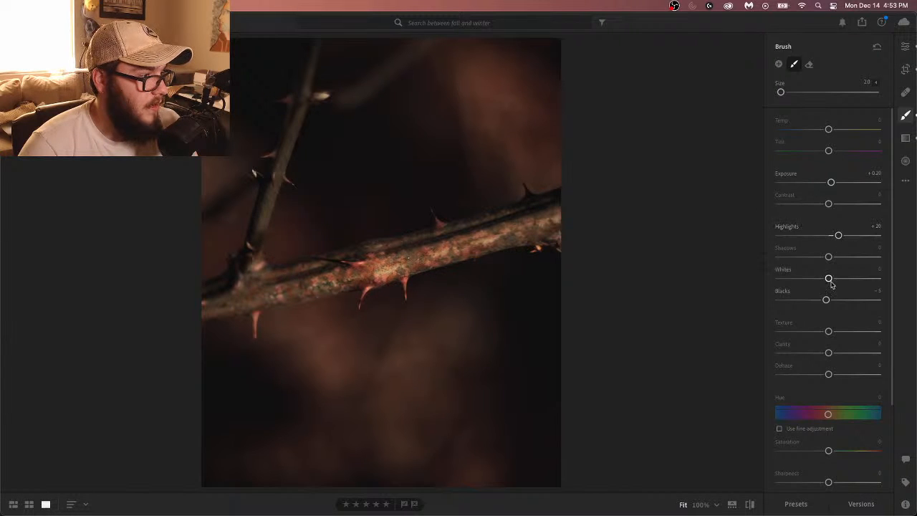
pyautogui.moveTo(828, 278); pyautogui.dragTo(824, 280)
# Raise the branch mask's sharpness to +100
pyautogui.scroll(-5, 846, 372)
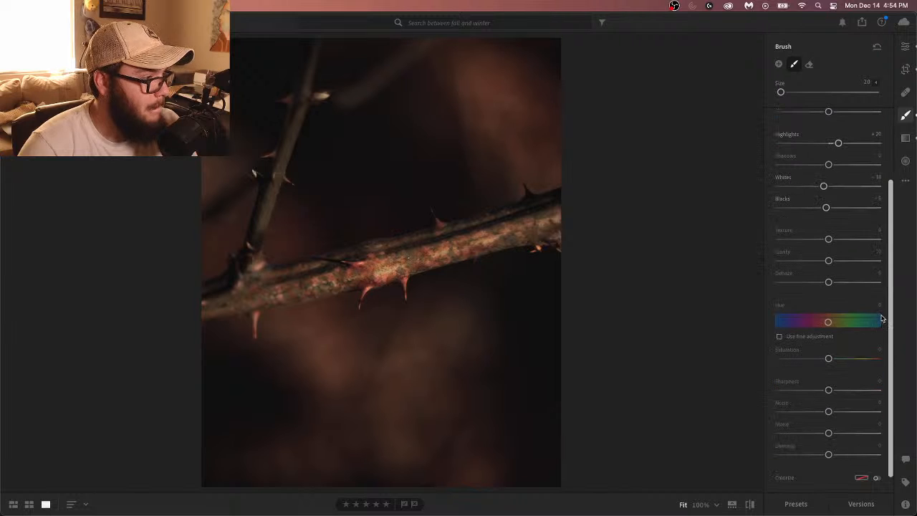
pyautogui.moveTo(829, 389); pyautogui.dragTo(853, 389)
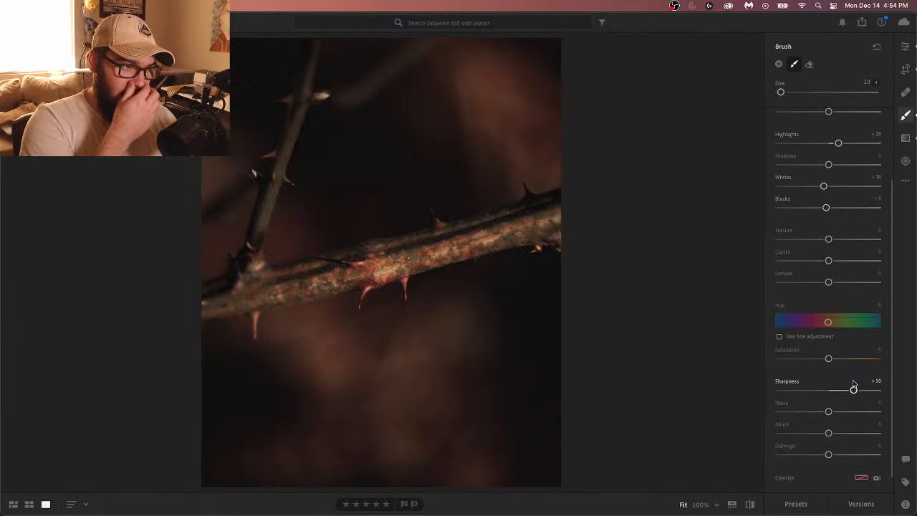
pyautogui.moveTo(853, 389); pyautogui.dragTo(877, 389)
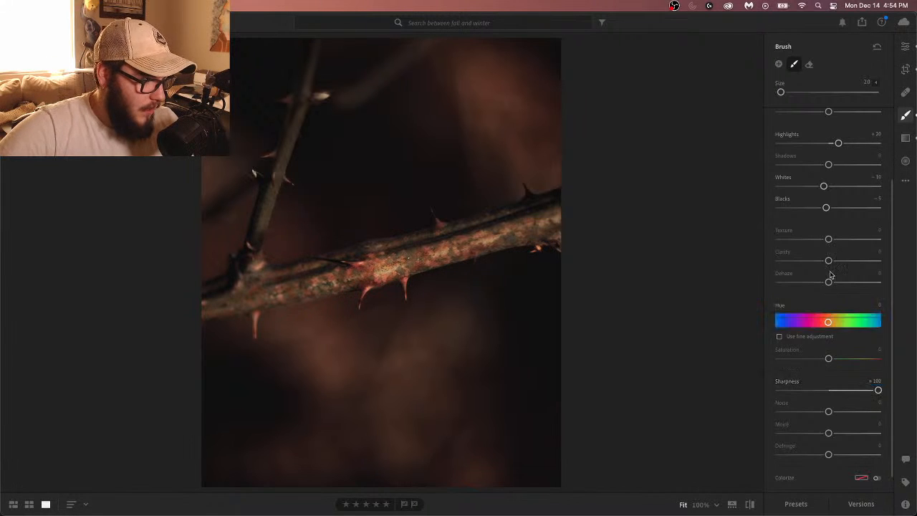
# Set the branch mask's texture to +50, clarity to +10 and dehaze to +10
pyautogui.moveTo(835, 242); pyautogui.dragTo(856, 244)
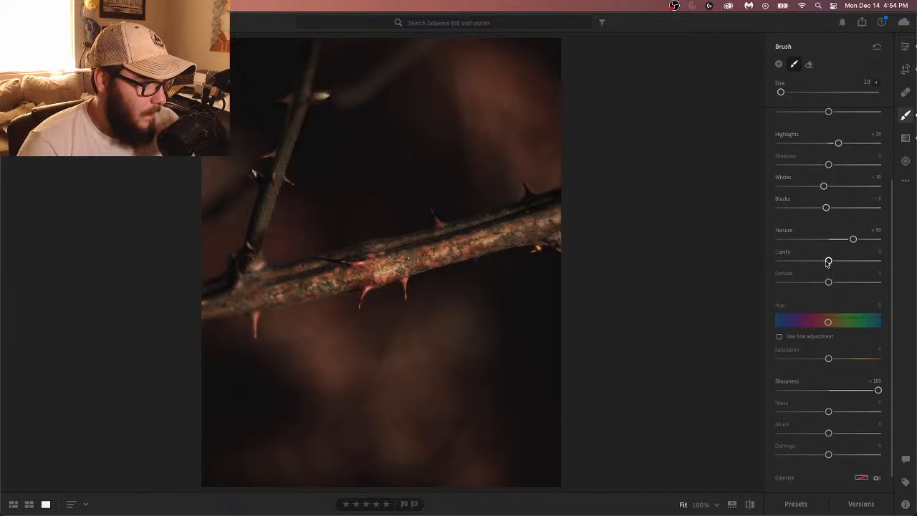
pyautogui.moveTo(829, 261); pyautogui.dragTo(831, 262)
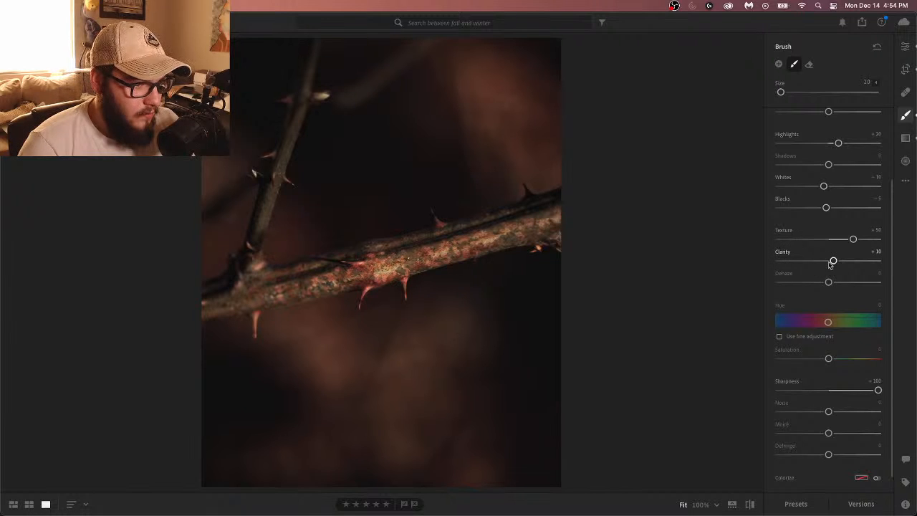
pyautogui.moveTo(829, 283); pyautogui.dragTo(834, 282)
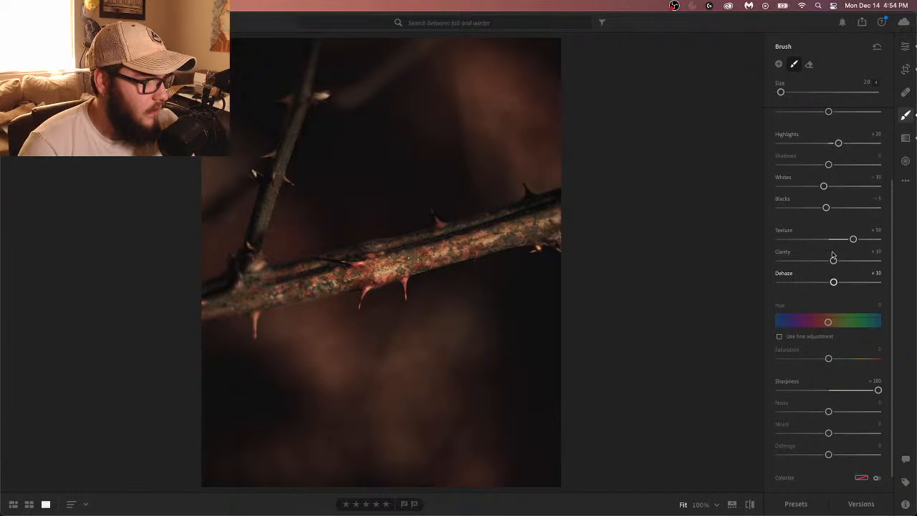
# Lower the branch mask's shadows to -14 and return to the photo's global edit settings
pyautogui.moveTo(895, 219)
pyautogui.mouseDown()
pyautogui.moveTo(896, 151)
pyautogui.moveTo(884, 235)
pyautogui.mouseUp()
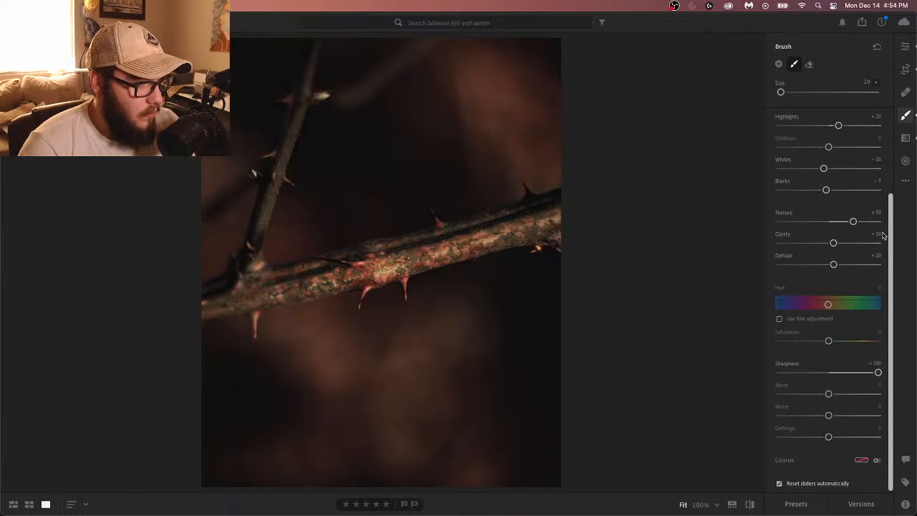
pyautogui.scroll(3, 883, 235)
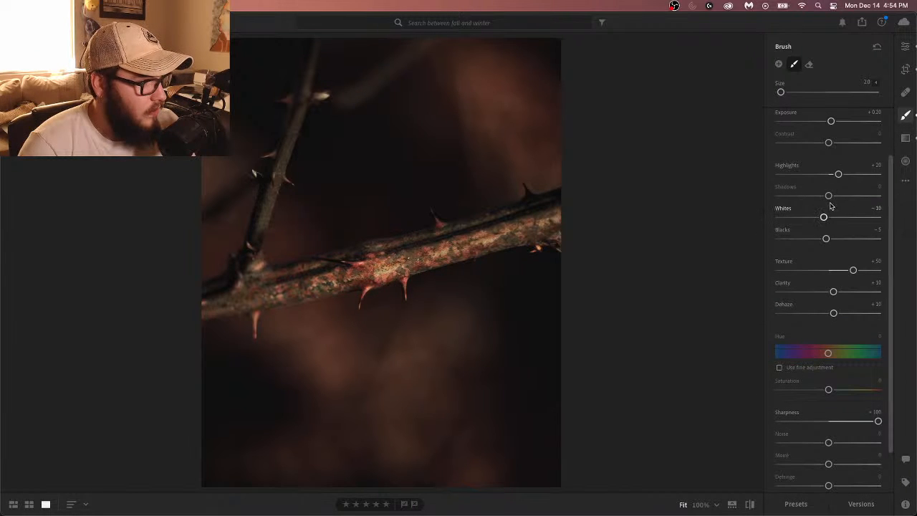
pyautogui.moveTo(828, 196)
pyautogui.mouseDown()
pyautogui.moveTo(817, 197)
pyautogui.moveTo(846, 196)
pyautogui.moveTo(786, 200)
pyautogui.moveTo(864, 204)
pyautogui.moveTo(806, 207)
pyautogui.moveTo(823, 206)
pyautogui.mouseUp()
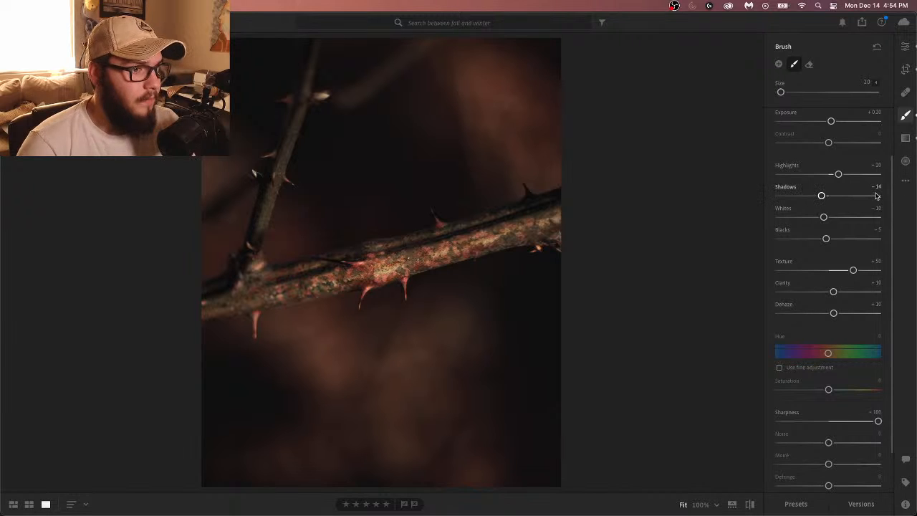
pyautogui.click(905, 46)
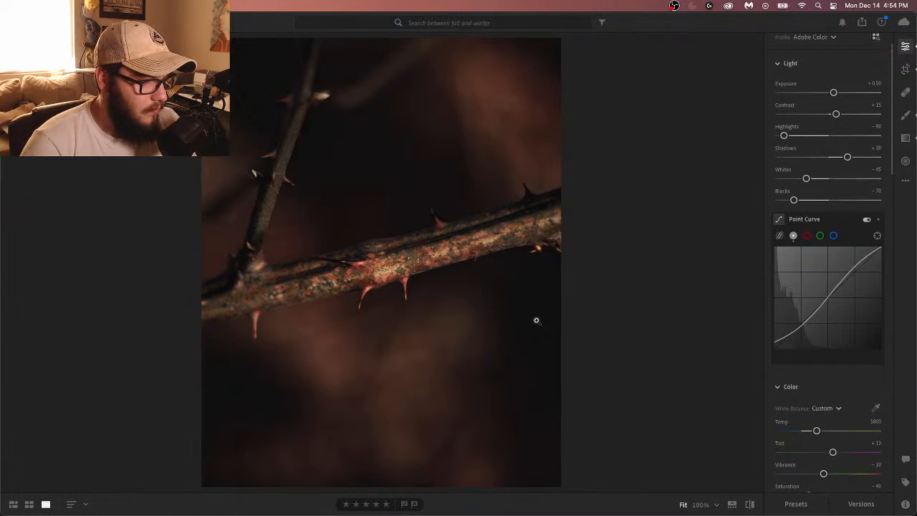
# Compare the thorny branch photo's original with its edited version twice, ending on the edited version
pyautogui.click(748, 504)
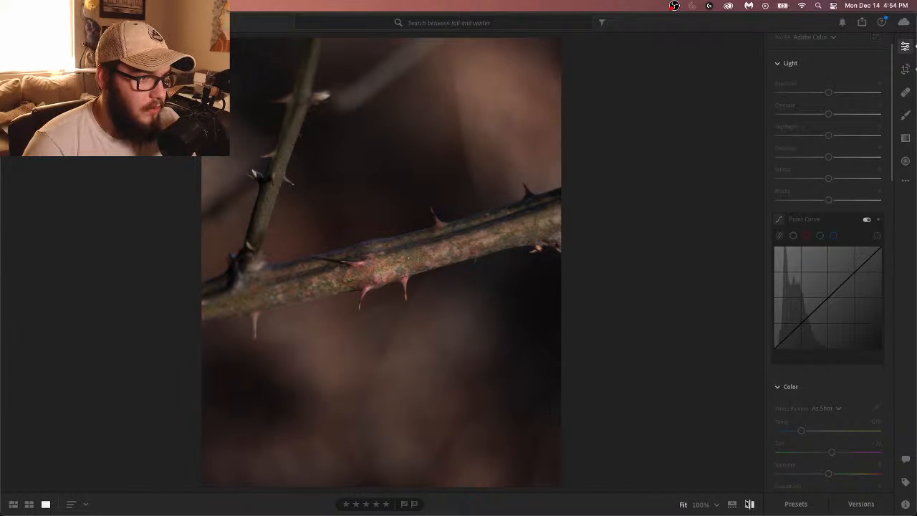
pyautogui.click(748, 504)
pyautogui.click(749, 503)
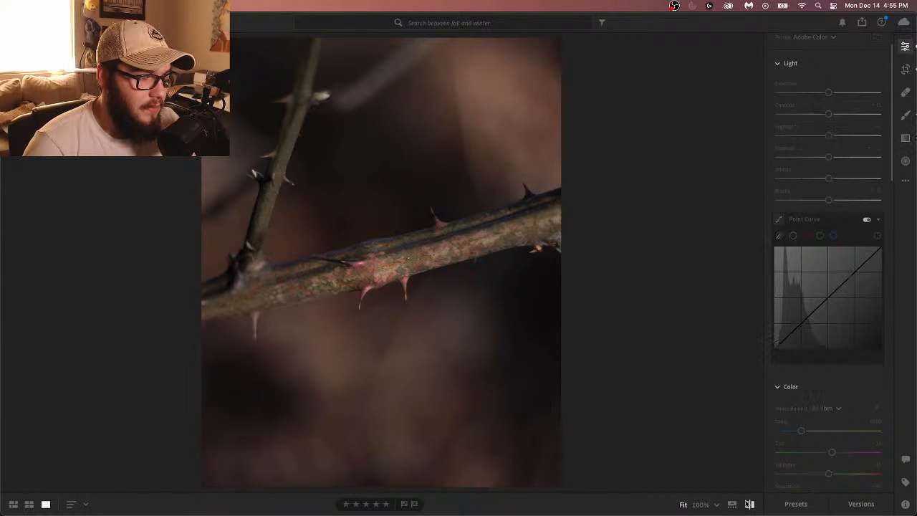
pyautogui.click(749, 503)
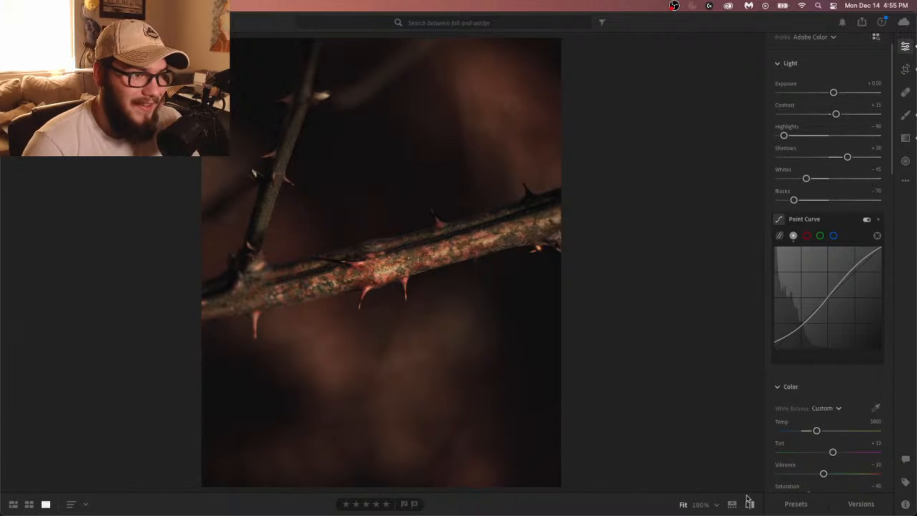
pyautogui.moveTo(827, 296)
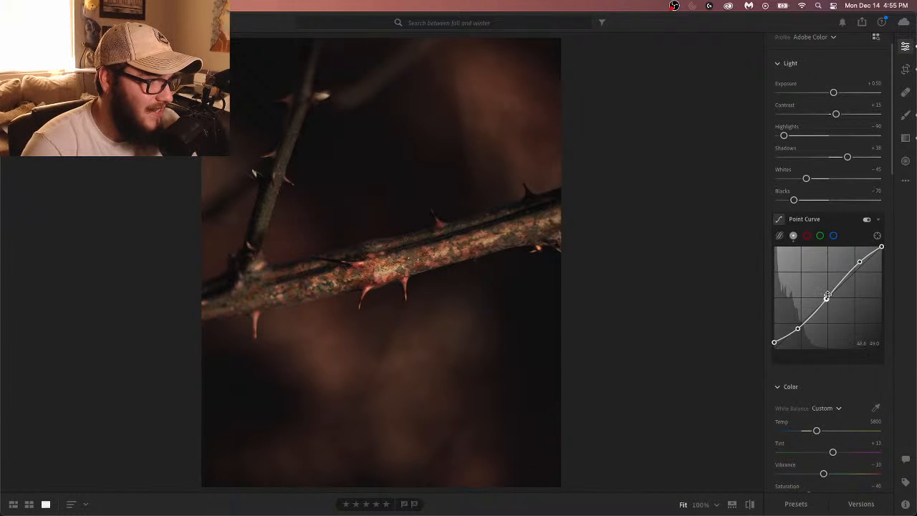
pyautogui.doubleClick(827, 298)
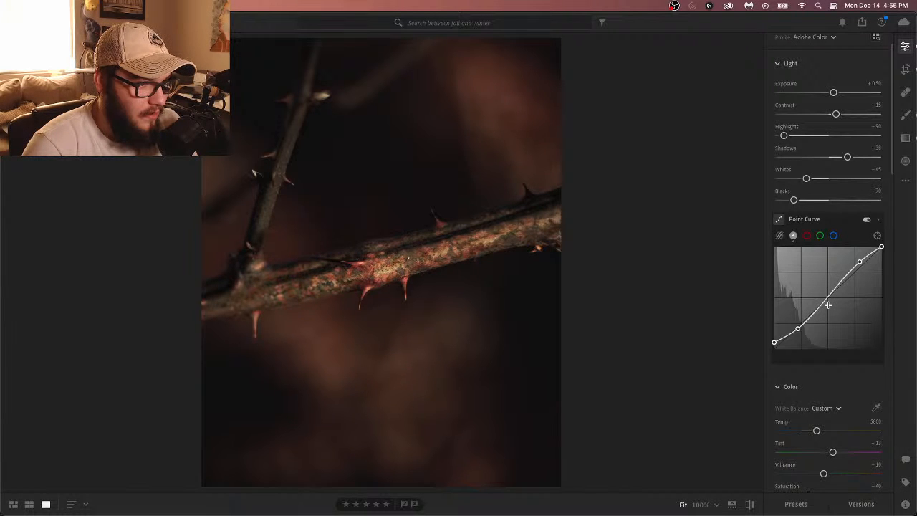
pyautogui.press('super+z')
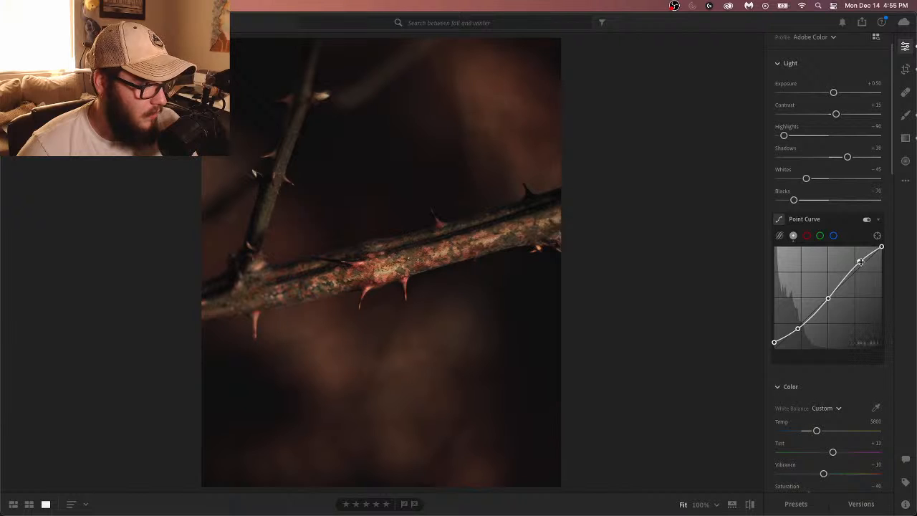
# Fine-tune the point curve by nudging its highlight point and raising its midpoint slightly
pyautogui.moveTo(862, 265); pyautogui.dragTo(861, 258)
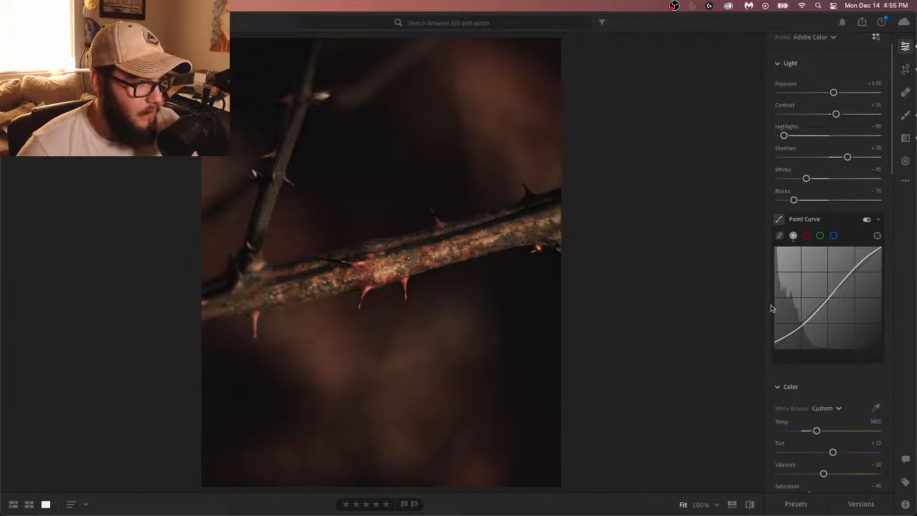
pyautogui.click(796, 328)
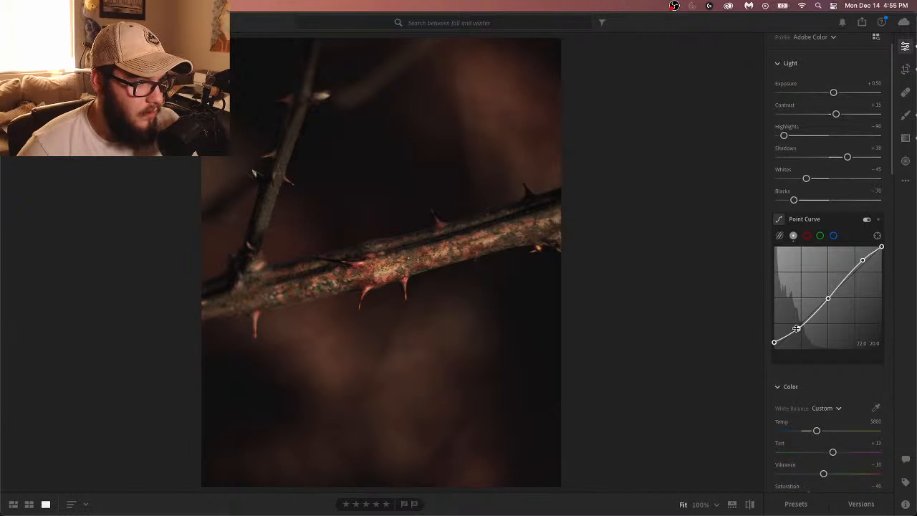
pyautogui.moveTo(796, 328); pyautogui.dragTo(799, 330)
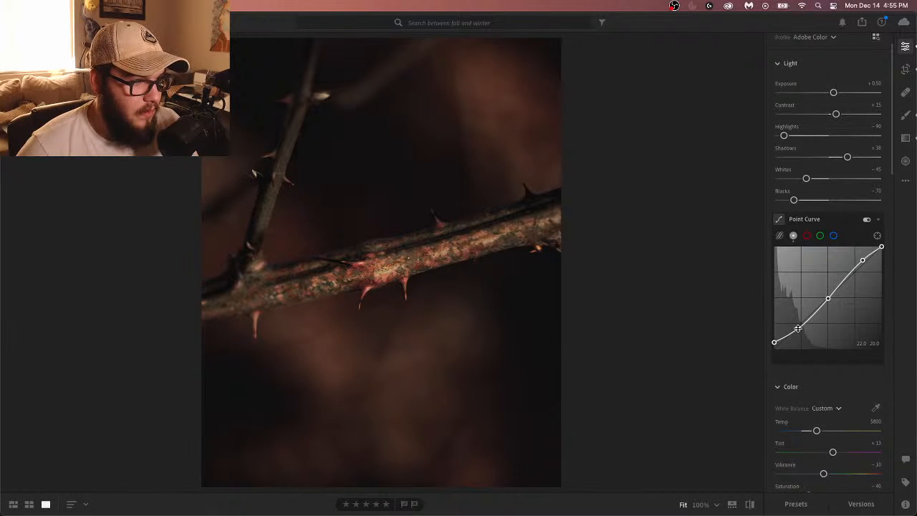
pyautogui.moveTo(828, 299); pyautogui.dragTo(828, 296)
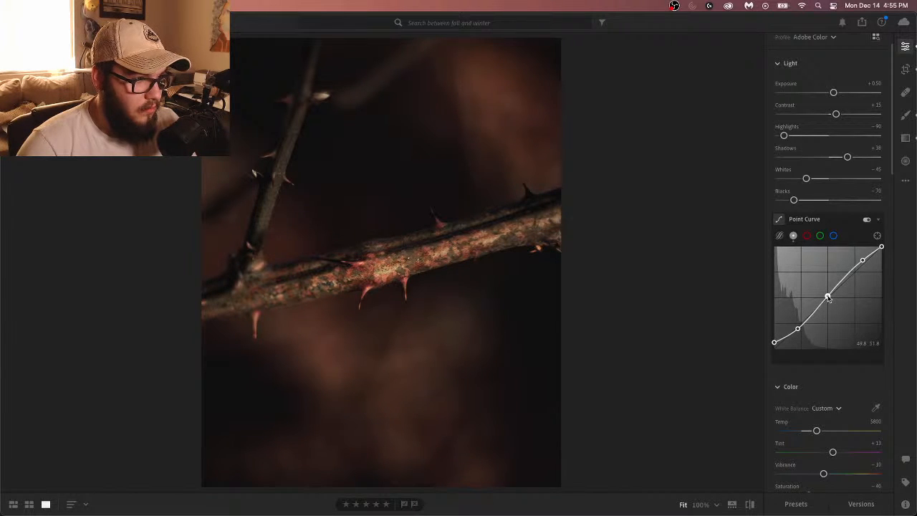
# Raise the sharpening masking to 86 while previewing the mask
pyautogui.scroll(-3, 890, 178)
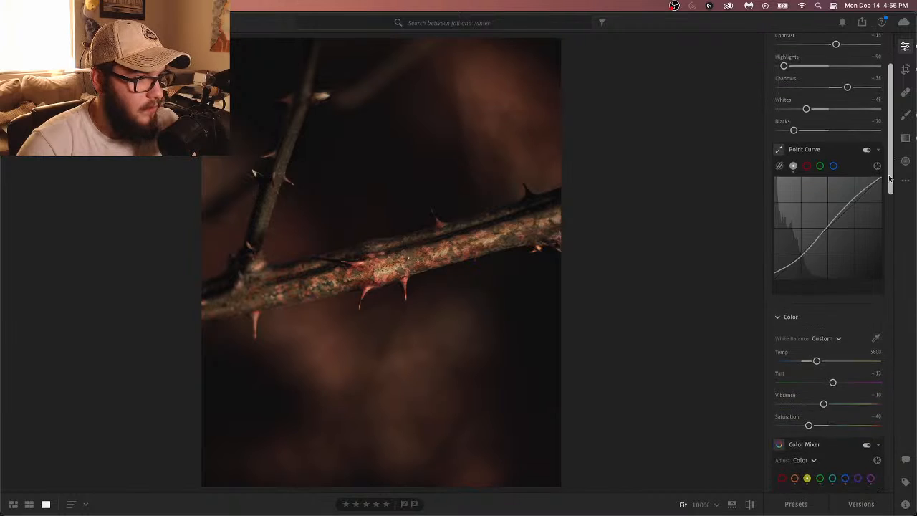
pyautogui.moveTo(889, 177); pyautogui.dragTo(902, 262)
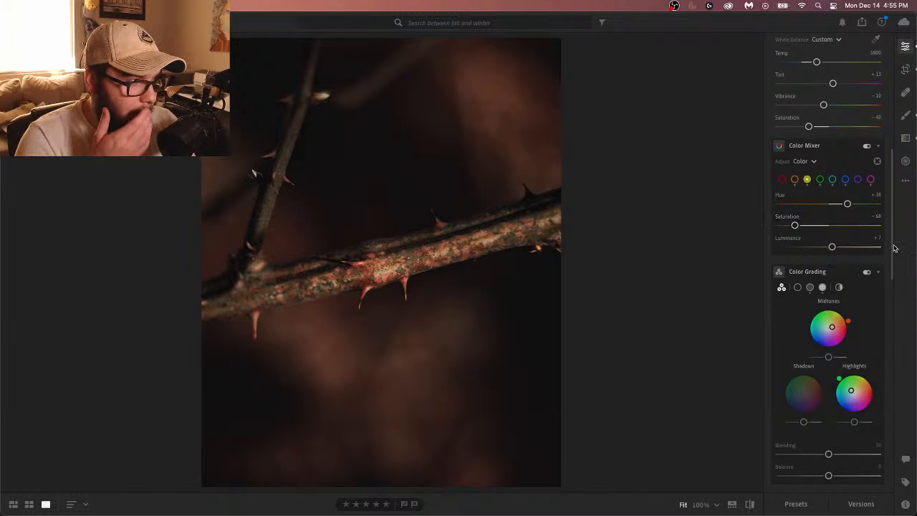
pyautogui.moveTo(894, 247); pyautogui.dragTo(892, 379)
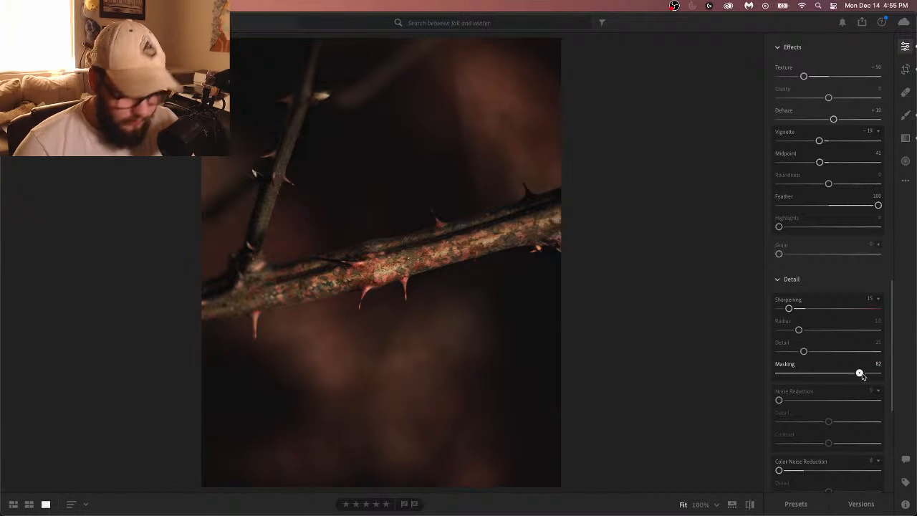
pyautogui.press('alt')
pyautogui.moveTo(860, 375); pyautogui.dragTo(868, 378)
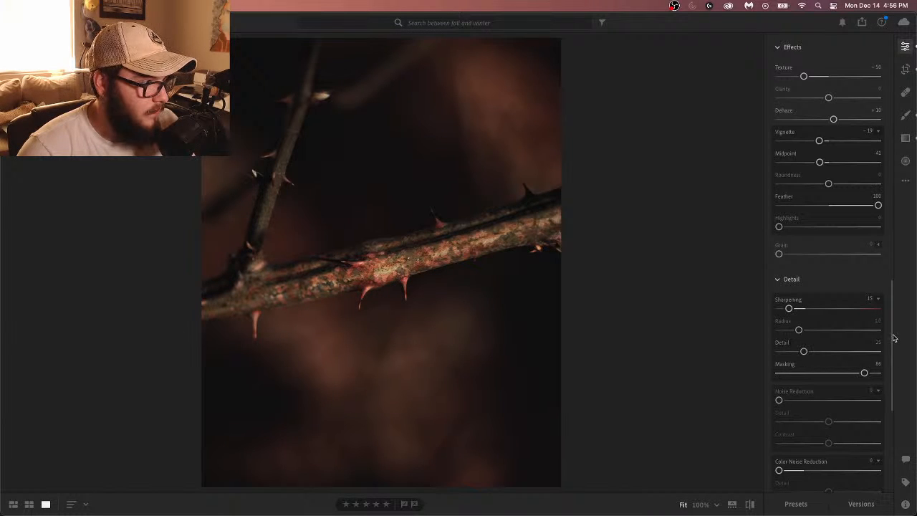
# Export the branch photo as a full-size JPG at 100% quality to the inbetween fall/winter edited folder
pyautogui.moveTo(893, 338); pyautogui.dragTo(900, 424)
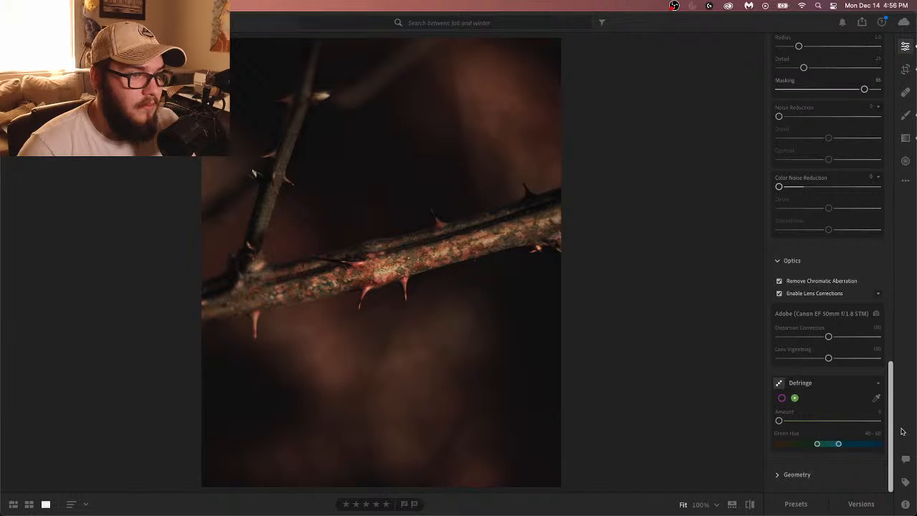
pyautogui.rightClick(490, 313)
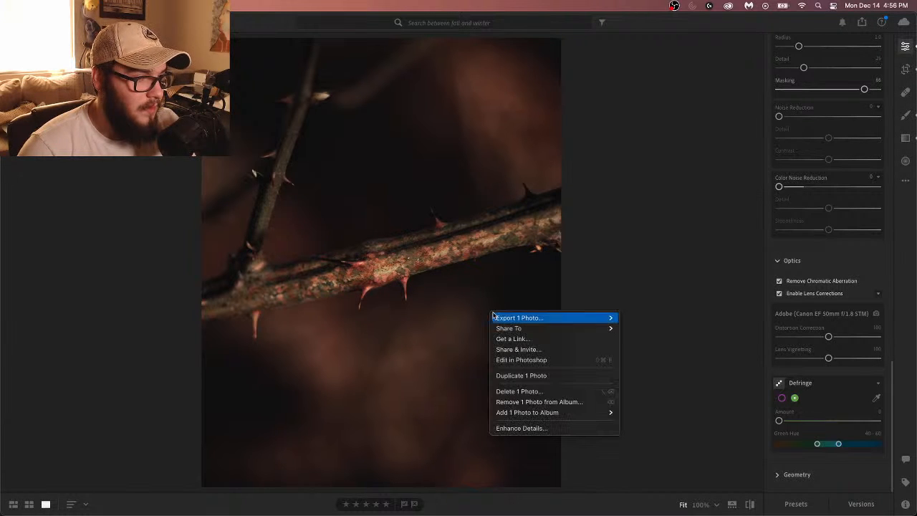
pyautogui.moveTo(510, 317)
pyautogui.click(650, 320)
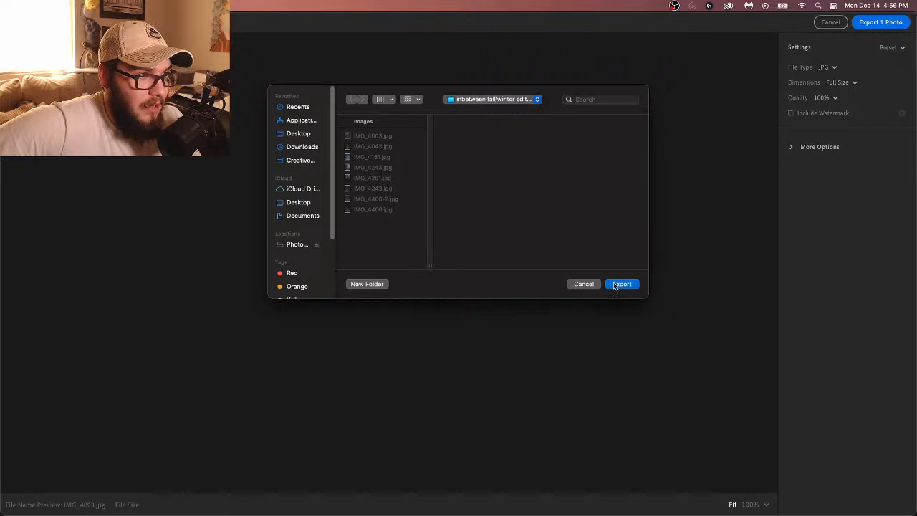
pyautogui.click(620, 284)
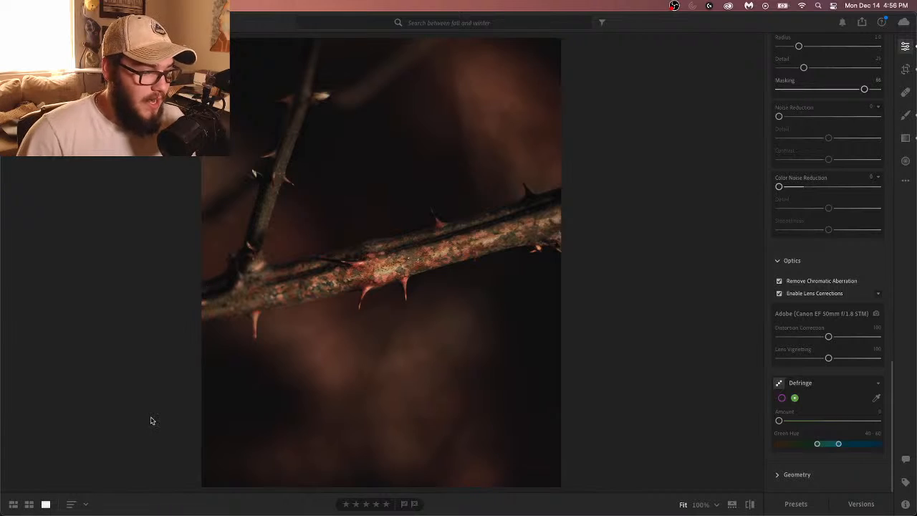
# Return to the album's thumbnail grid and look through the earlier photos
pyautogui.click(13, 504)
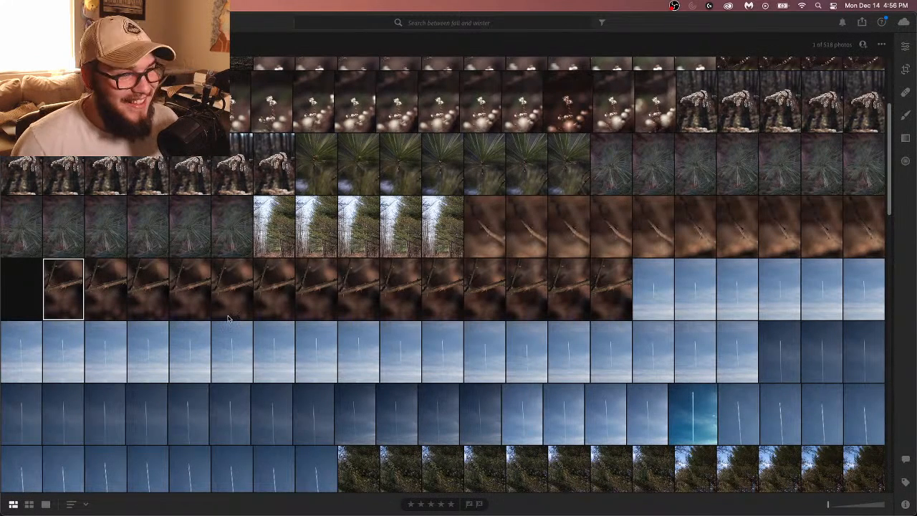
pyautogui.scroll(10, 233, 321)
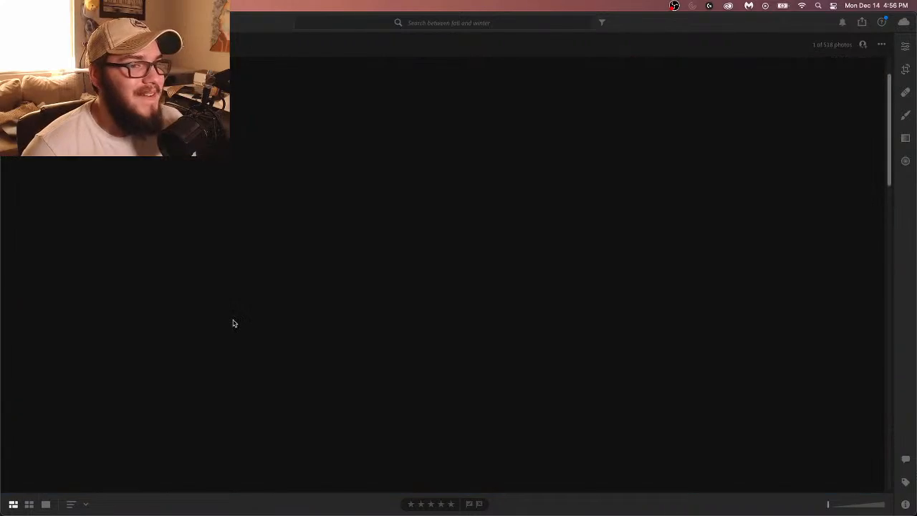
pyautogui.scroll(2, 233, 323)
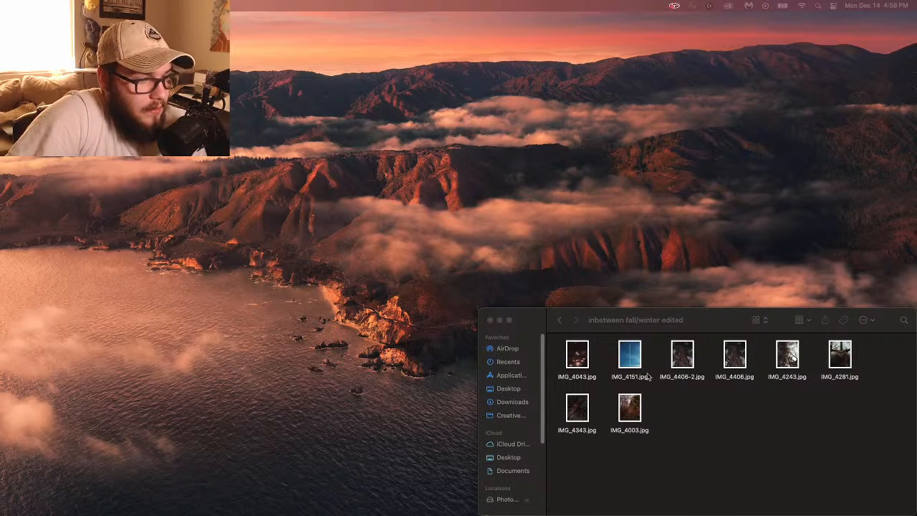
# Switch to the inbetween fall/winter edited folder in Finder, view IMG_4043.jpg enlarged in Preview and close it
pyautogui.click(577, 354)
pyautogui.click(437, 306)
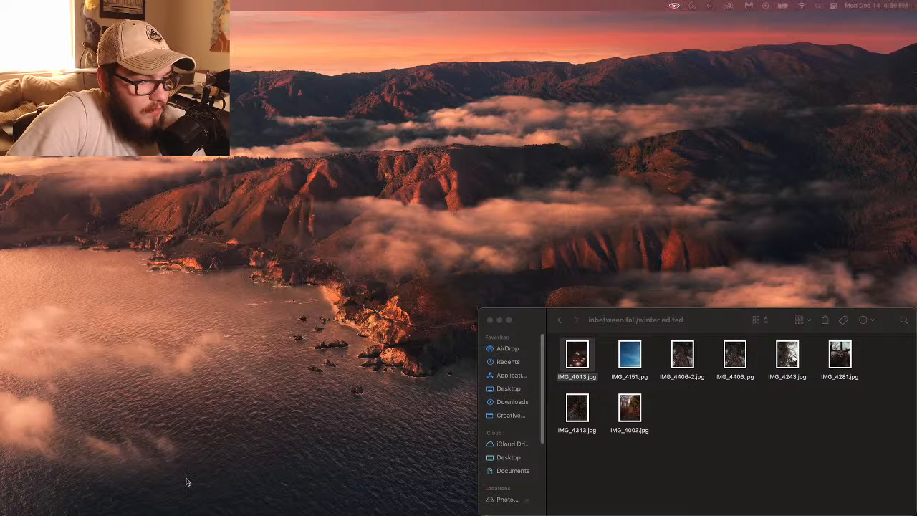
pyautogui.moveTo(307, 276); pyautogui.dragTo(394, 34)
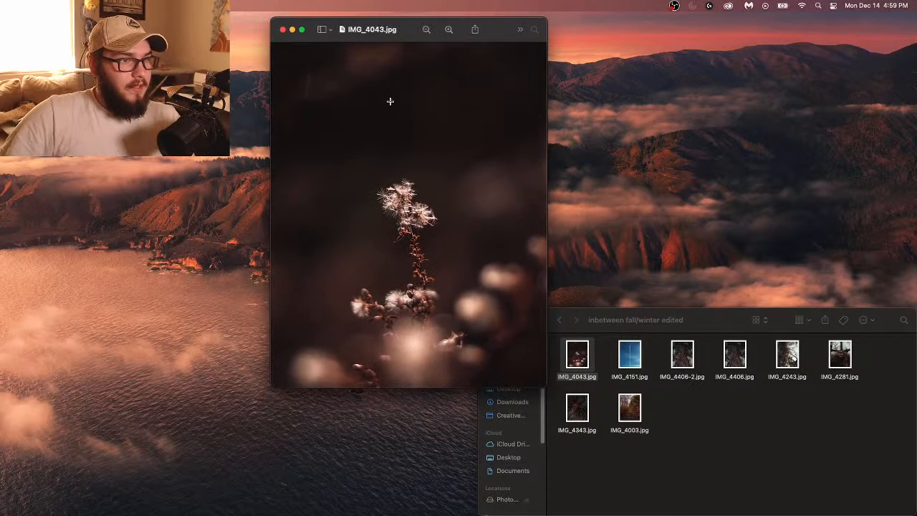
pyautogui.doubleClick(409, 27)
pyautogui.moveTo(145, 21); pyautogui.dragTo(379, 20)
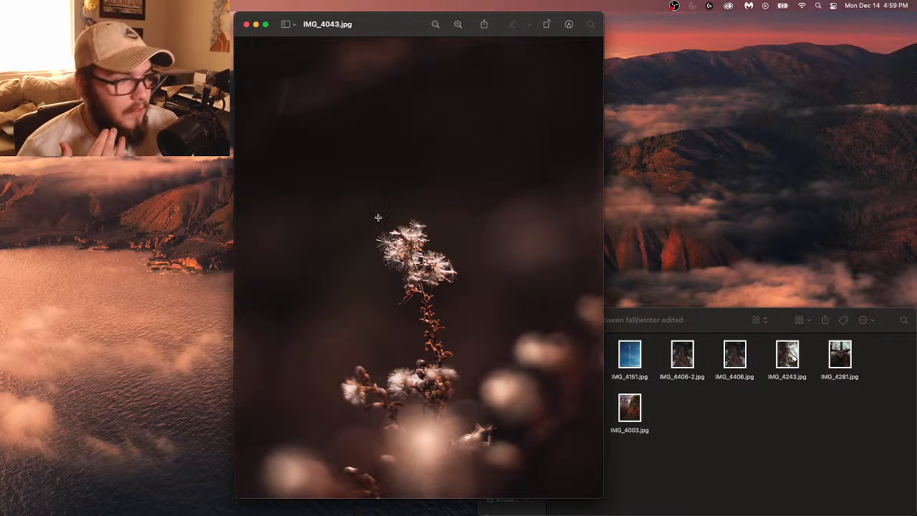
pyautogui.click(246, 25)
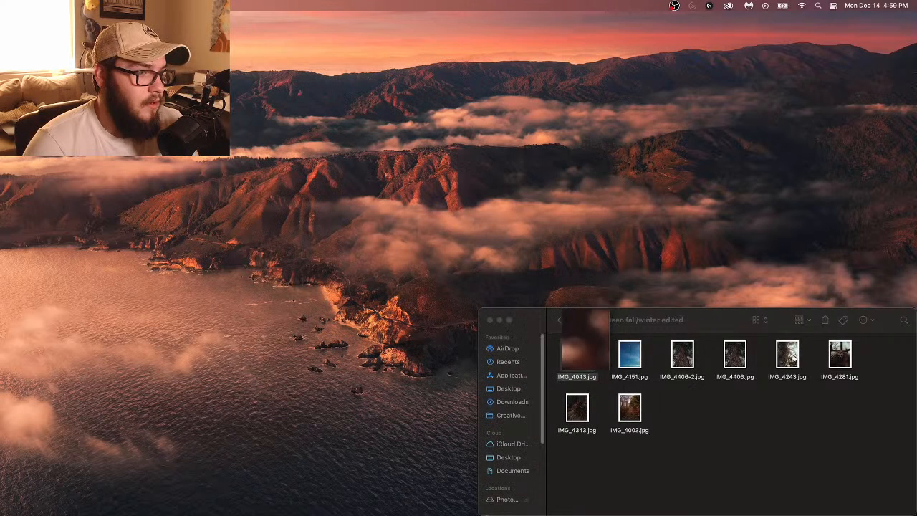
# Open IMG_4151.jpg from the folder, view it in an enlarged, repositioned window and close it
pyautogui.click(629, 362)
pyautogui.doubleClick(629, 364)
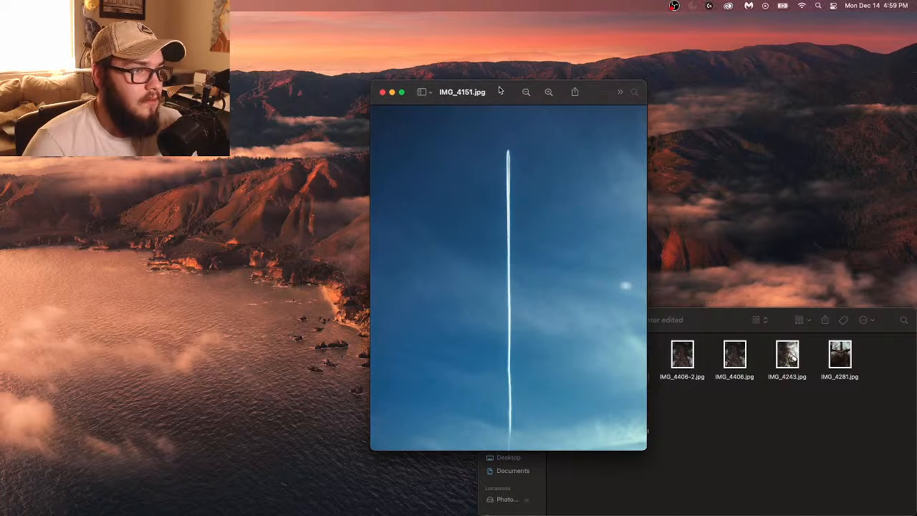
pyautogui.doubleClick(500, 90)
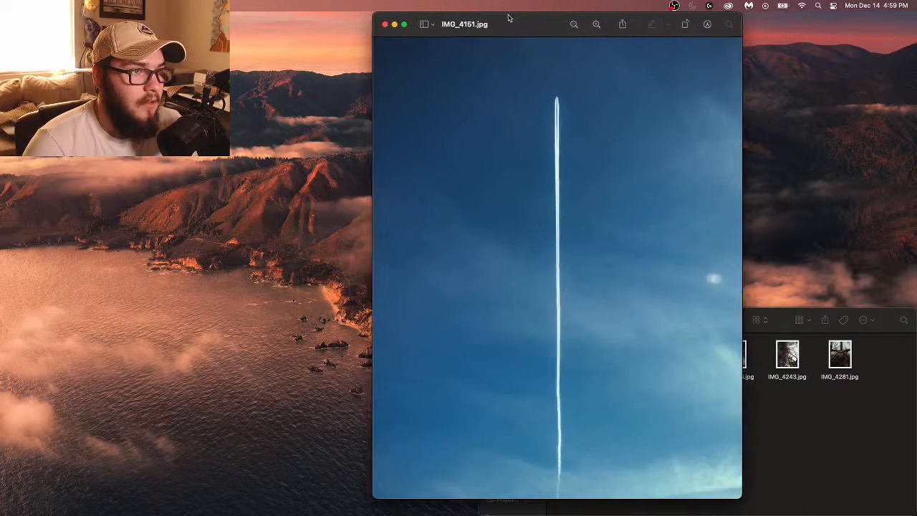
pyautogui.moveTo(508, 16); pyautogui.dragTo(438, 15)
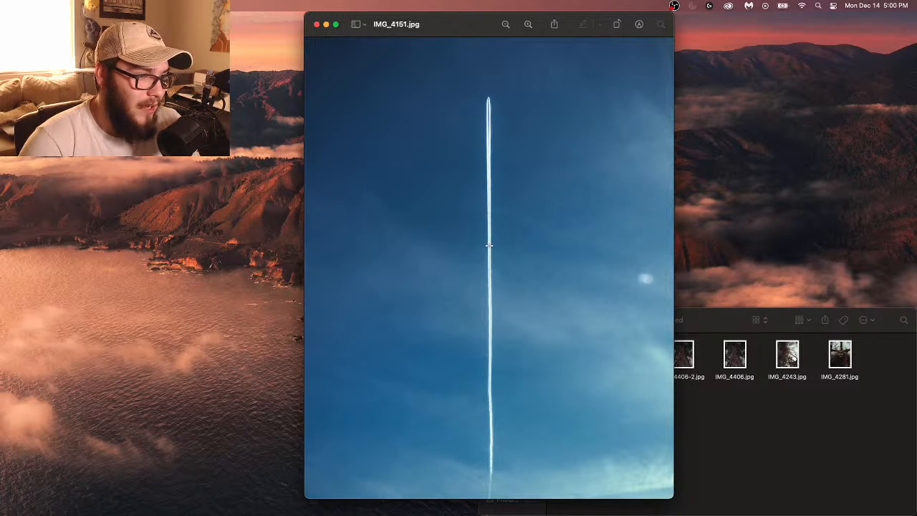
pyautogui.click(317, 24)
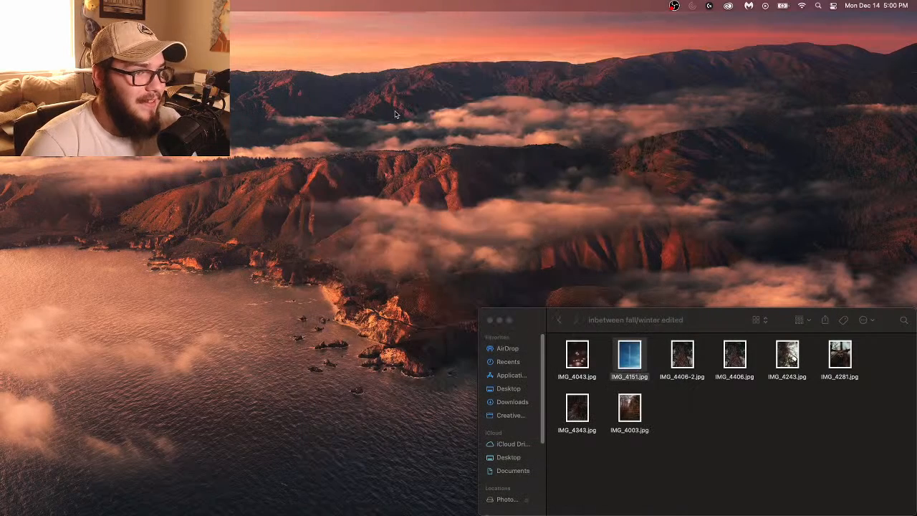
# Open IMG_4406-2.jpg from the folder, enlarge and reposition its window to review the edit, and close it
pyautogui.click(683, 364)
pyautogui.doubleClick(682, 364)
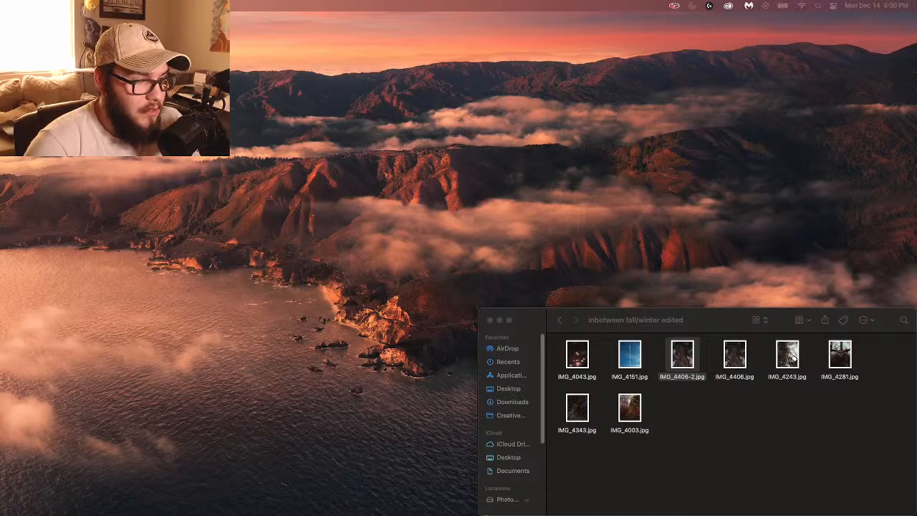
pyautogui.moveTo(471, 334); pyautogui.dragTo(441, 101)
pyautogui.doubleClick(441, 101)
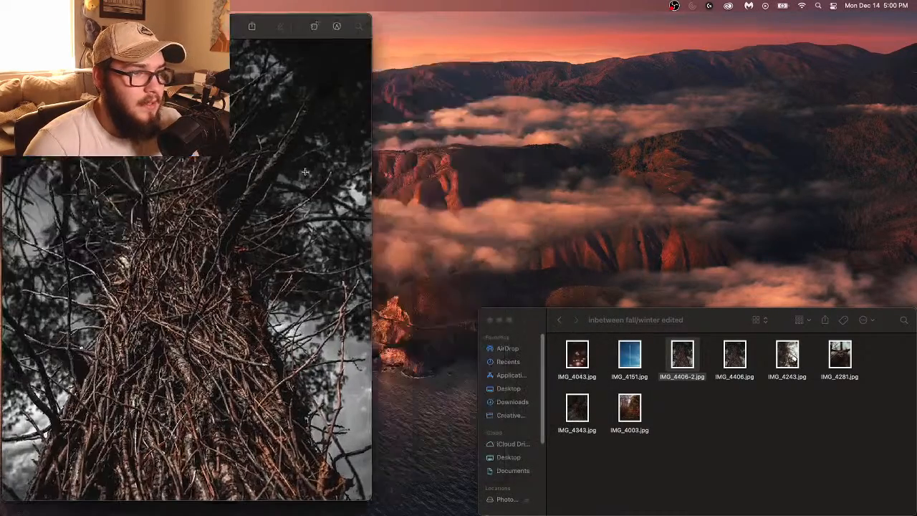
pyautogui.moveTo(150, 25); pyautogui.dragTo(445, 25)
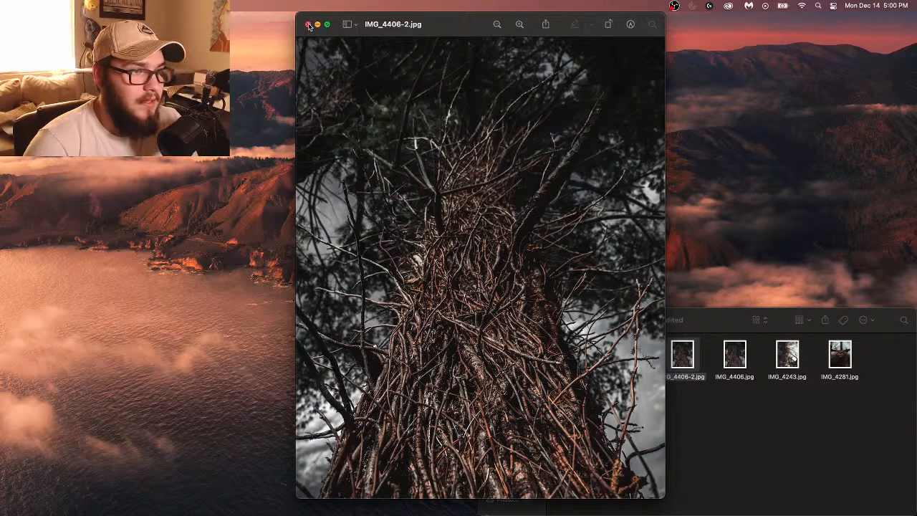
pyautogui.click(308, 24)
# Open IMG_4243.jpg from the folder, enlarge and reposition its window to review the pine cone edit, and close it
pyautogui.click(784, 368)
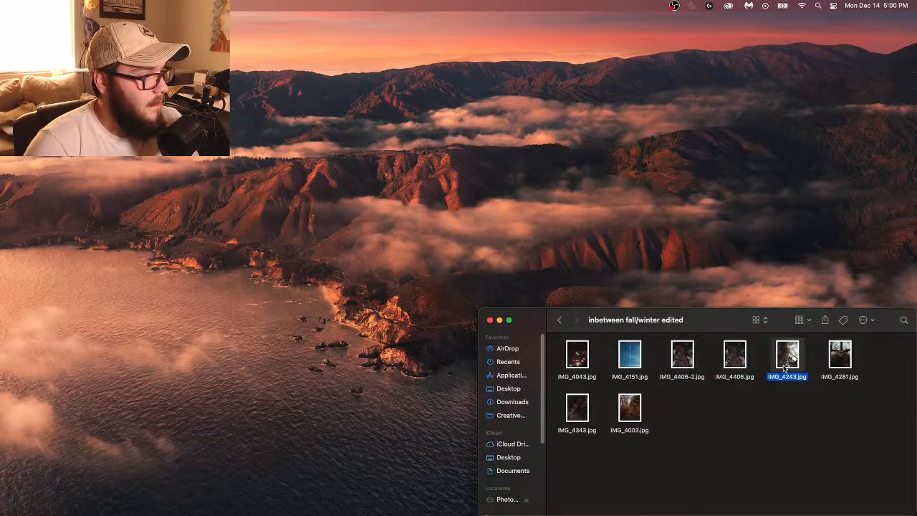
pyautogui.click(785, 367)
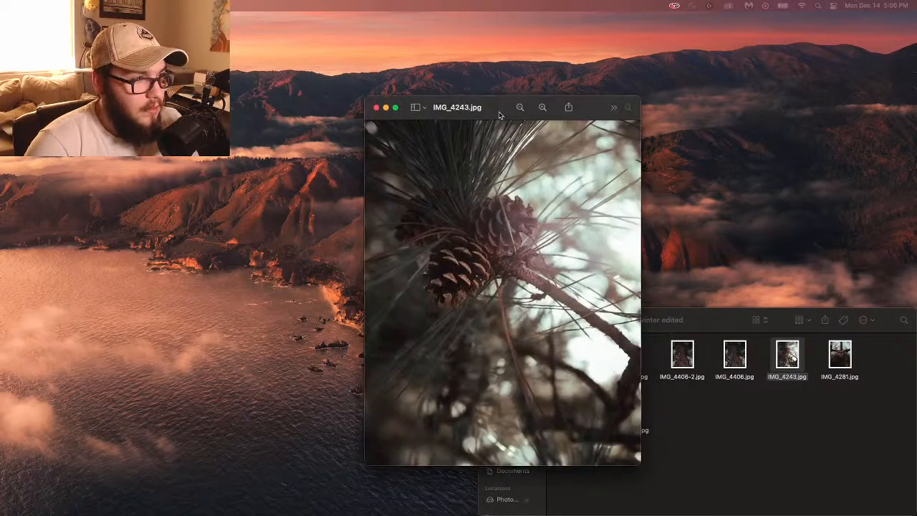
pyautogui.doubleClick(498, 111)
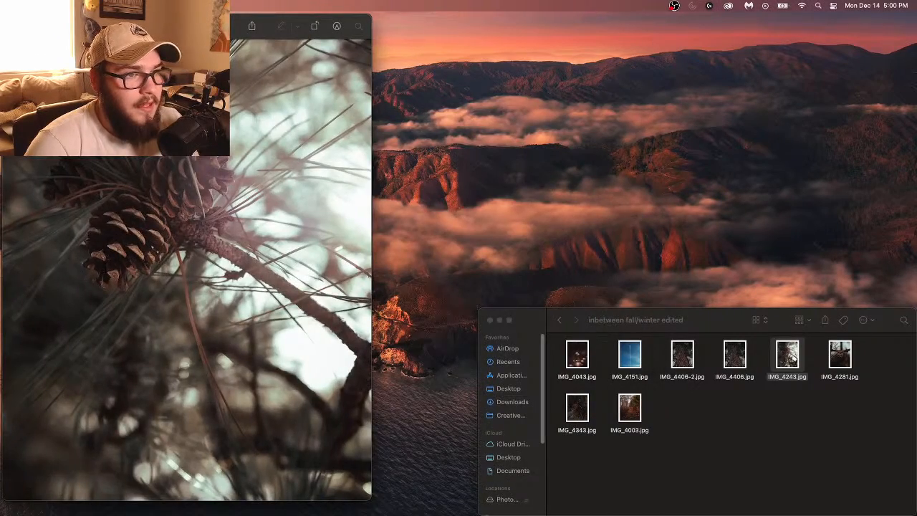
pyautogui.moveTo(158, 10); pyautogui.dragTo(411, 9)
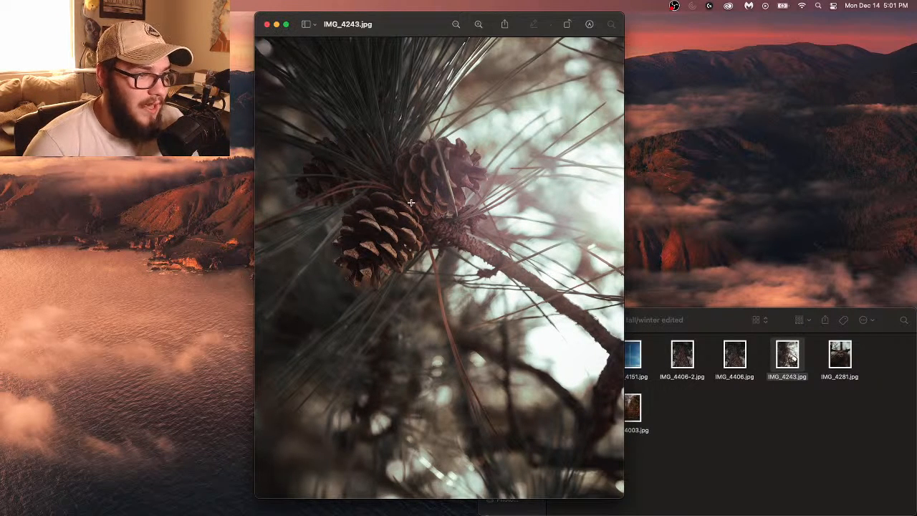
pyautogui.click(267, 25)
# Open IMG_4281.jpg from the folder, view the hanging pine cone photo in an enlarged, repositioned window and close it
pyautogui.click(839, 358)
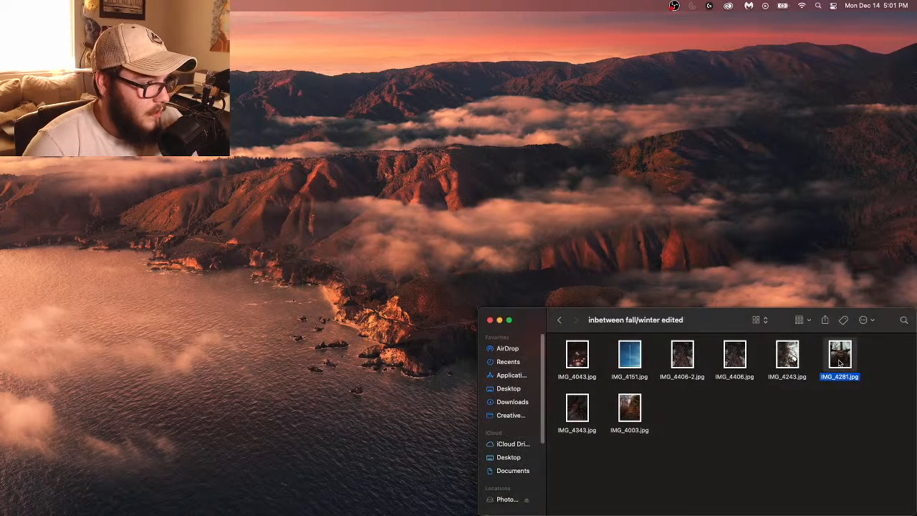
pyautogui.click(840, 362)
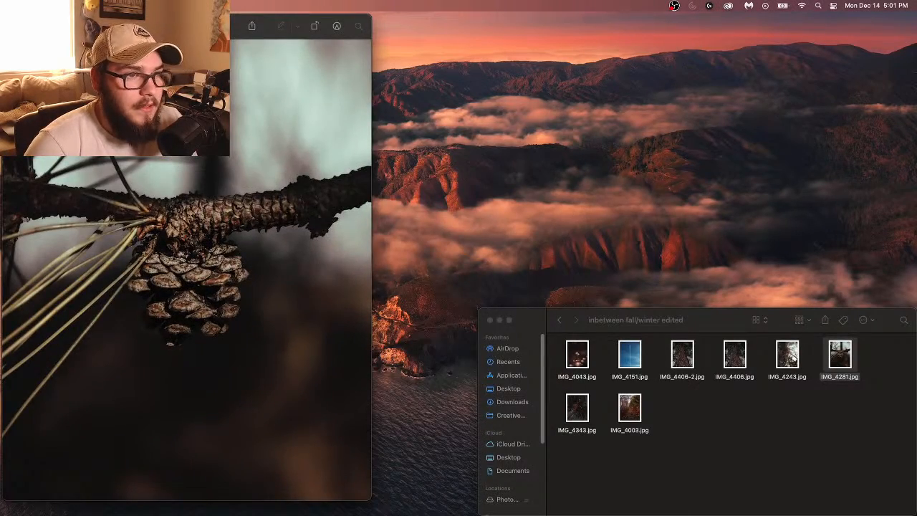
pyautogui.moveTo(148, 16); pyautogui.dragTo(410, 16)
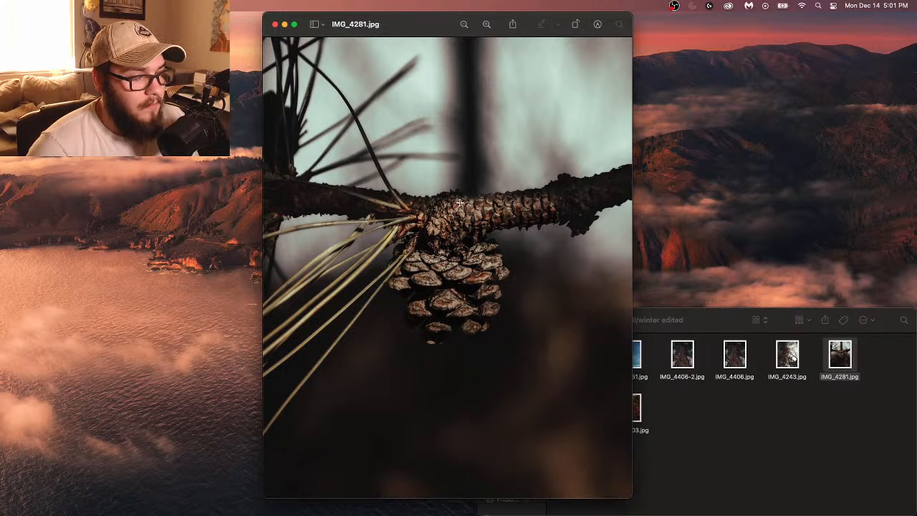
pyautogui.moveTo(422, 30); pyautogui.dragTo(418, 31)
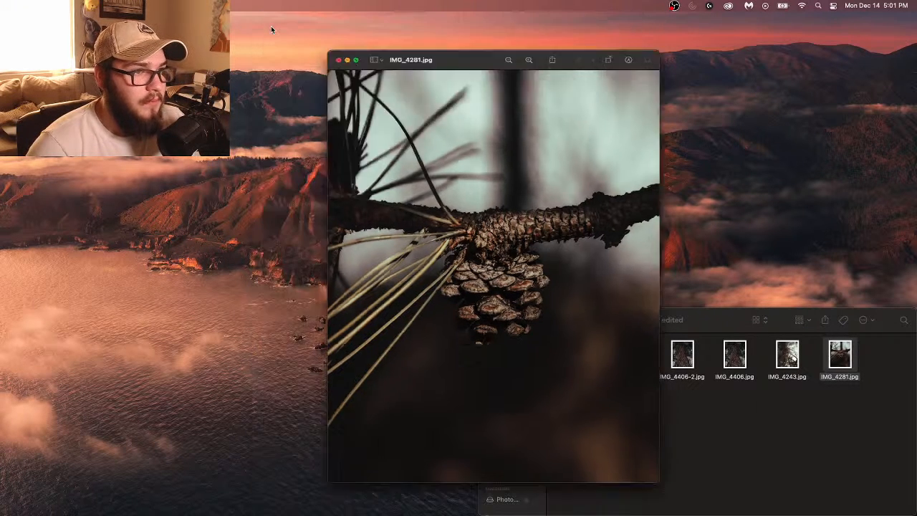
pyautogui.click(272, 26)
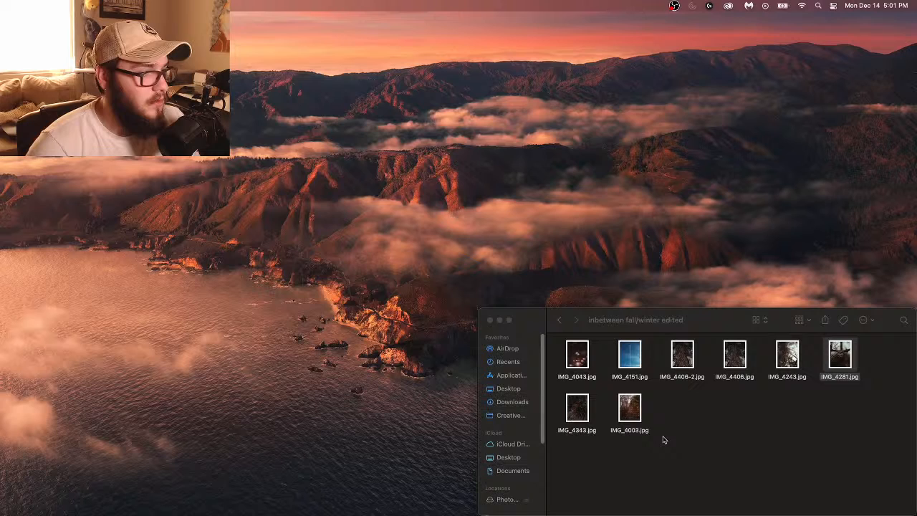
# Open IMG_4343.jpg from the folder, enlarge and reposition its window to examine the dark pine cone edit, and close it
pyautogui.click(585, 421)
pyautogui.doubleClick(584, 422)
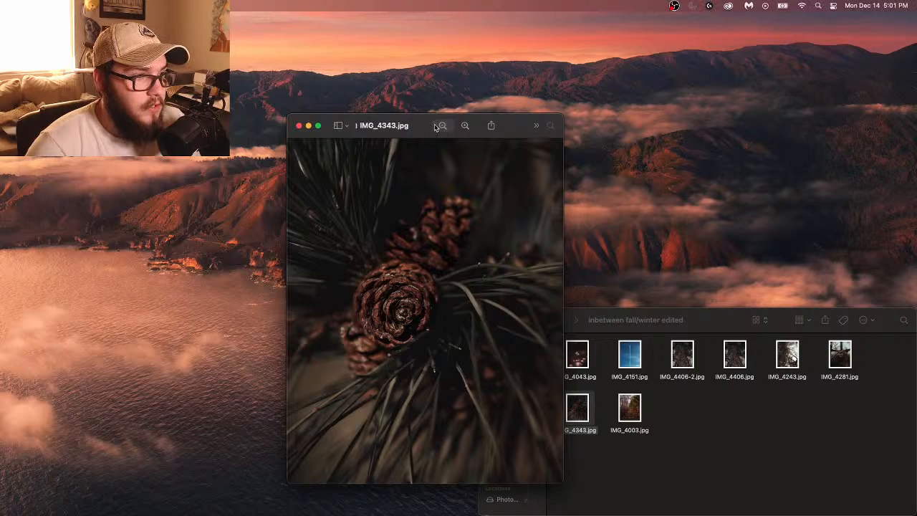
pyautogui.doubleClick(427, 127)
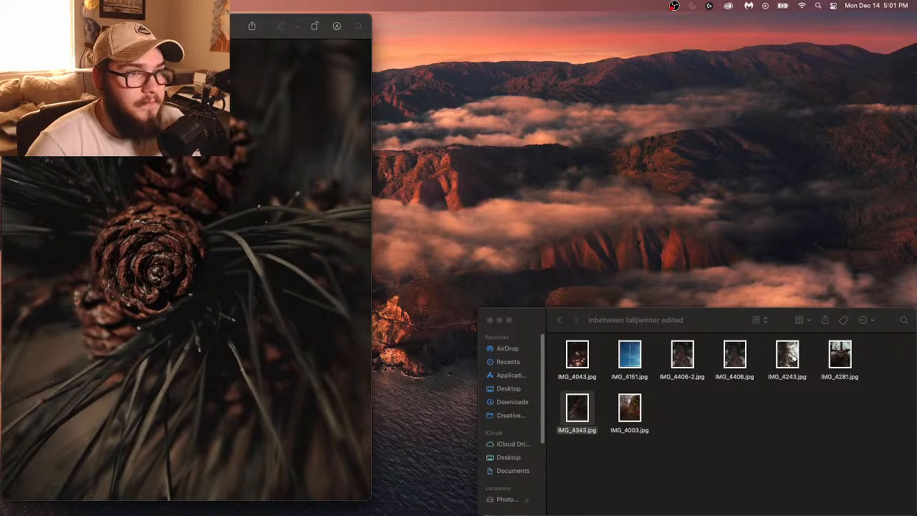
pyautogui.moveTo(153, 14); pyautogui.dragTo(408, 12)
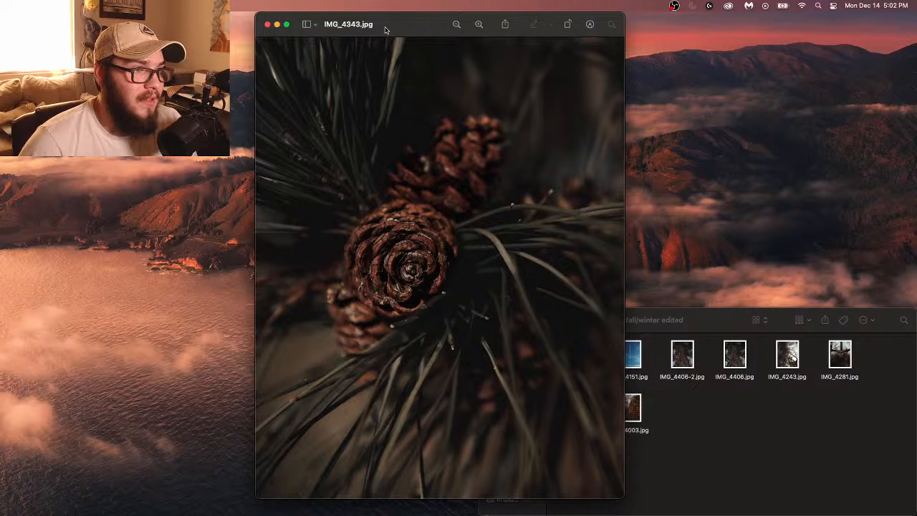
pyautogui.moveTo(388, 30); pyautogui.dragTo(385, 30)
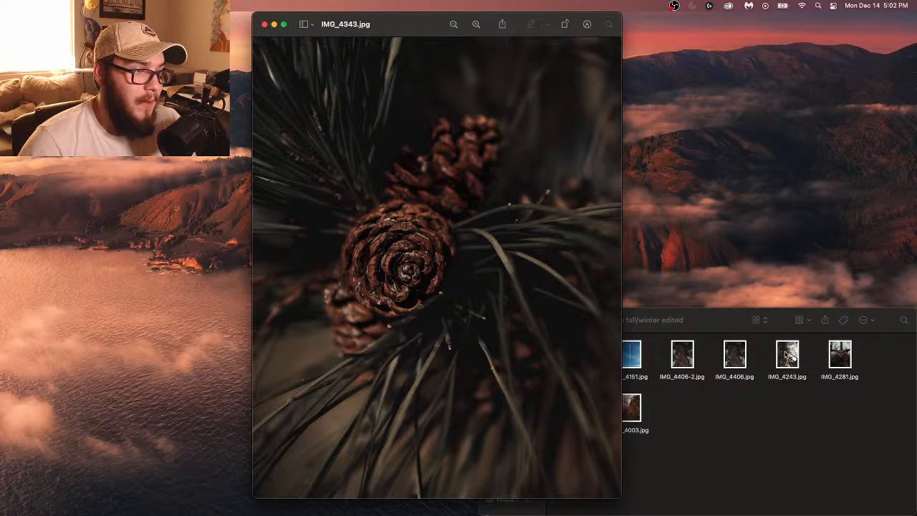
pyautogui.moveTo(404, 33); pyautogui.dragTo(404, 32)
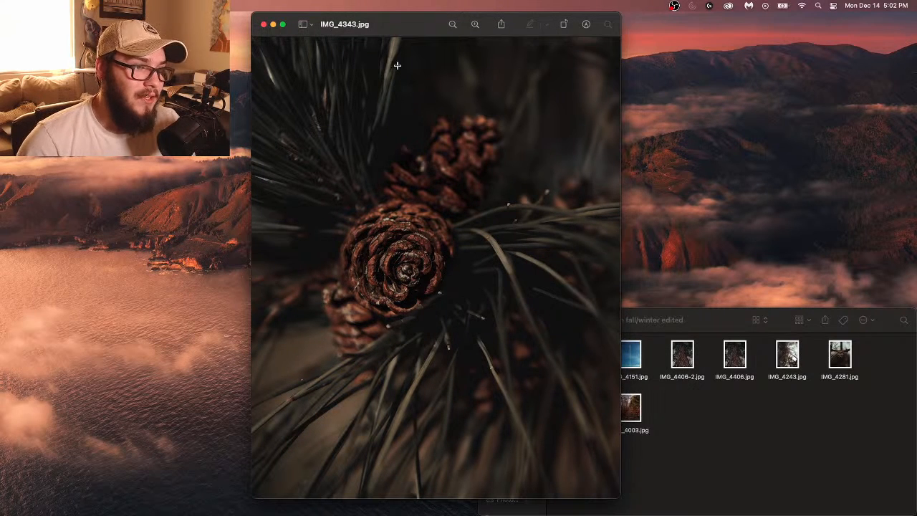
pyautogui.moveTo(414, 24); pyautogui.dragTo(408, 22)
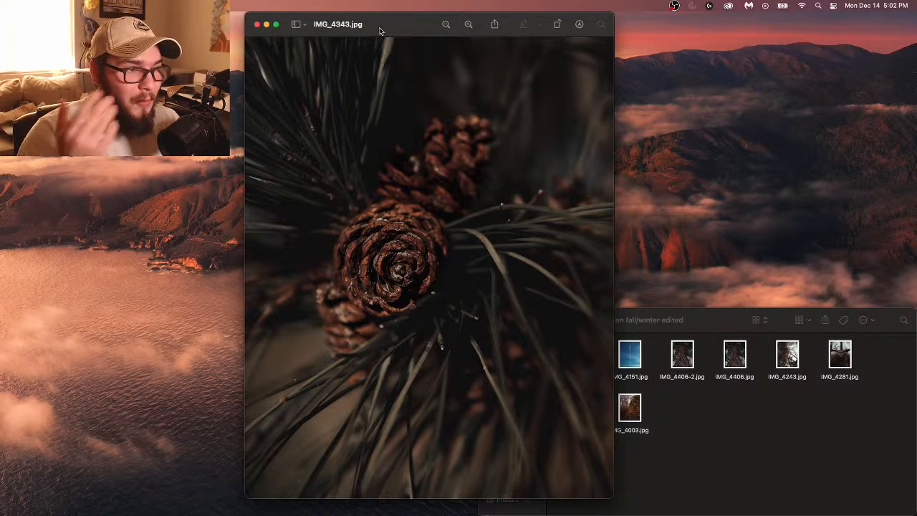
pyautogui.click(258, 25)
# Open IMG_4003.jpg, view the forest path photo in an enlarged, repositioned window, and close both the image and the Finder folder
pyautogui.click(633, 421)
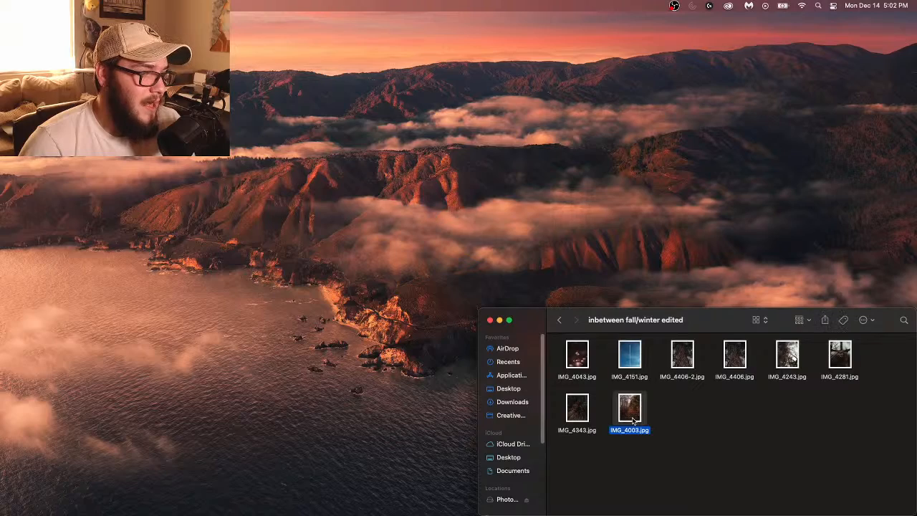
pyautogui.doubleClick(633, 421)
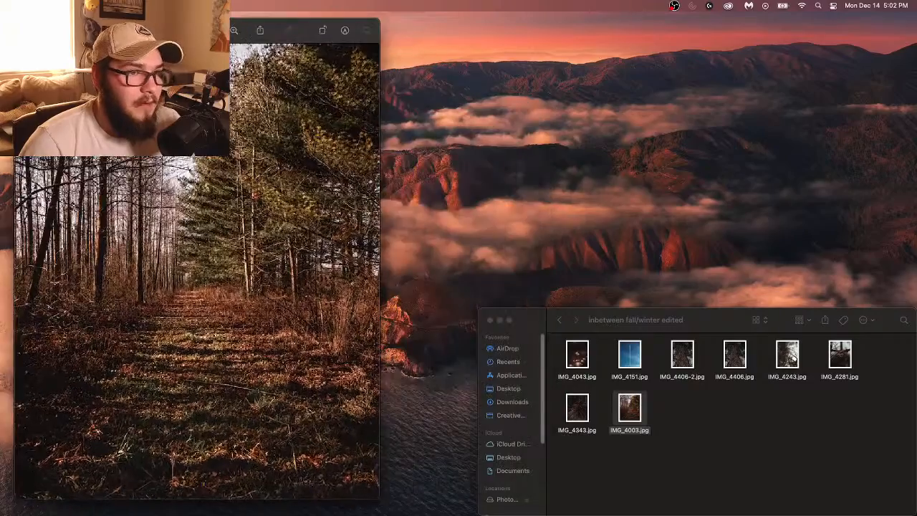
pyautogui.moveTo(157, 19); pyautogui.dragTo(374, 15)
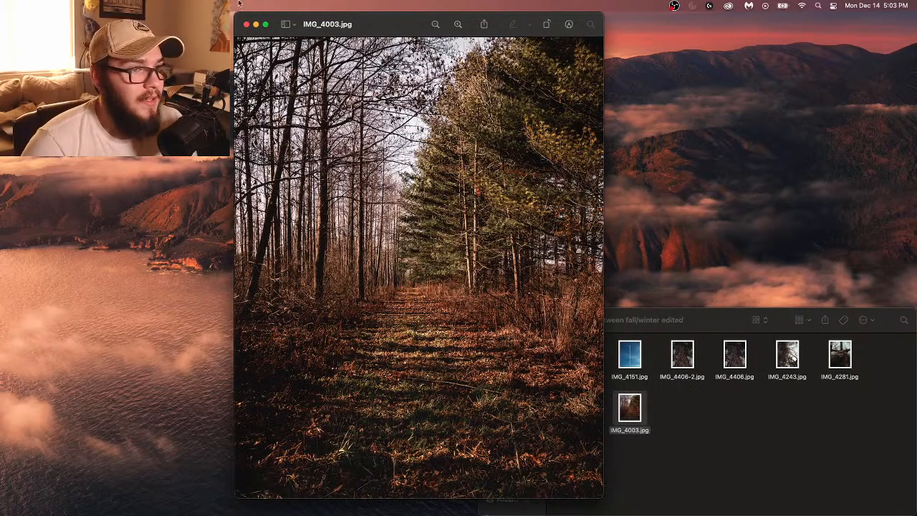
pyautogui.click(246, 24)
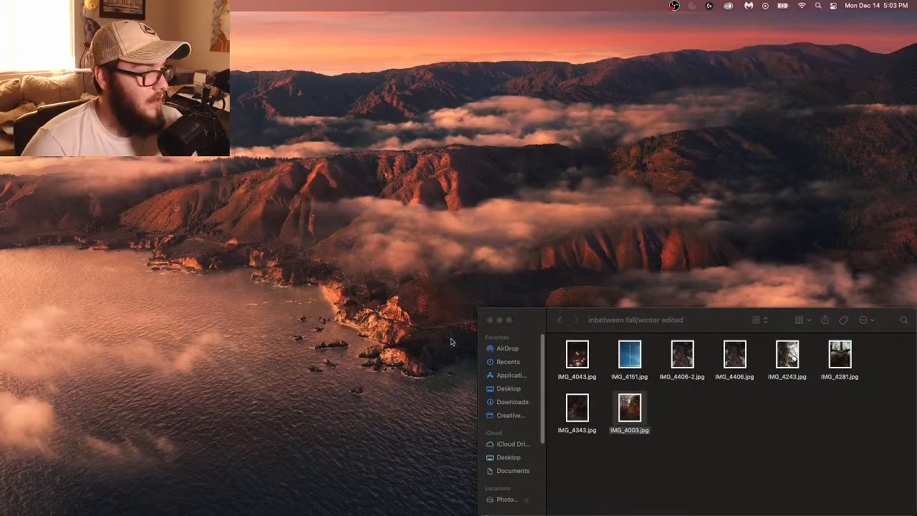
pyautogui.click(490, 320)
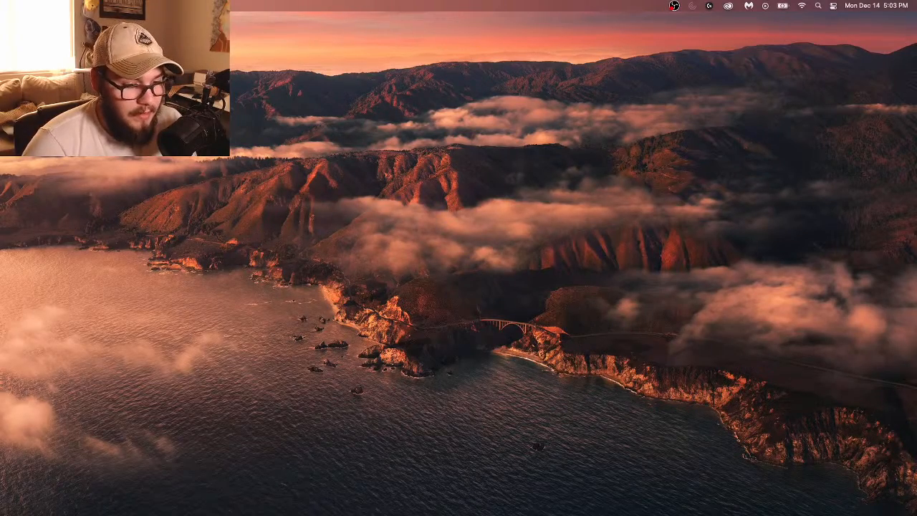